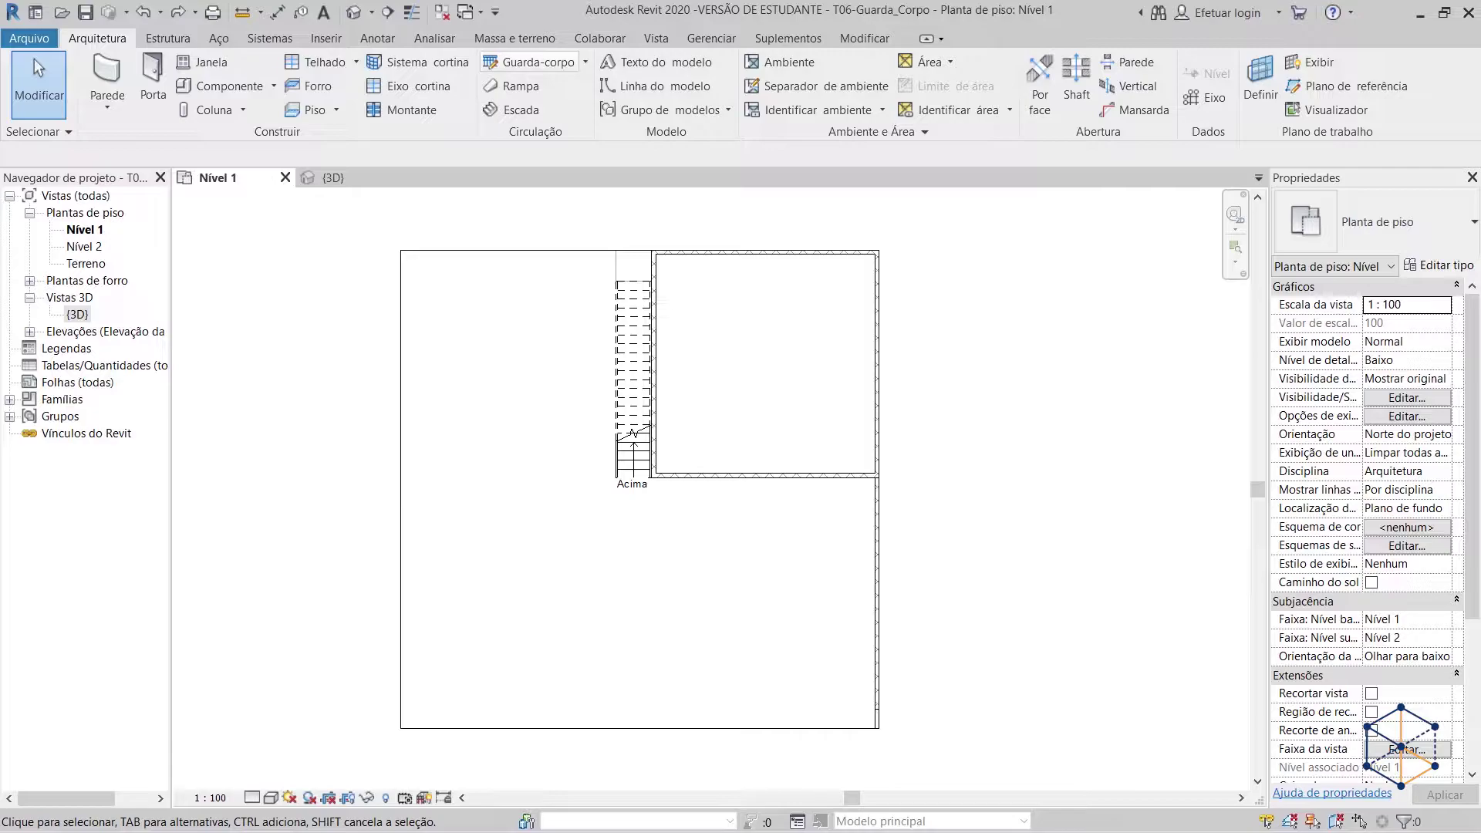
left_click(1007, 473)
left_click(512, 67)
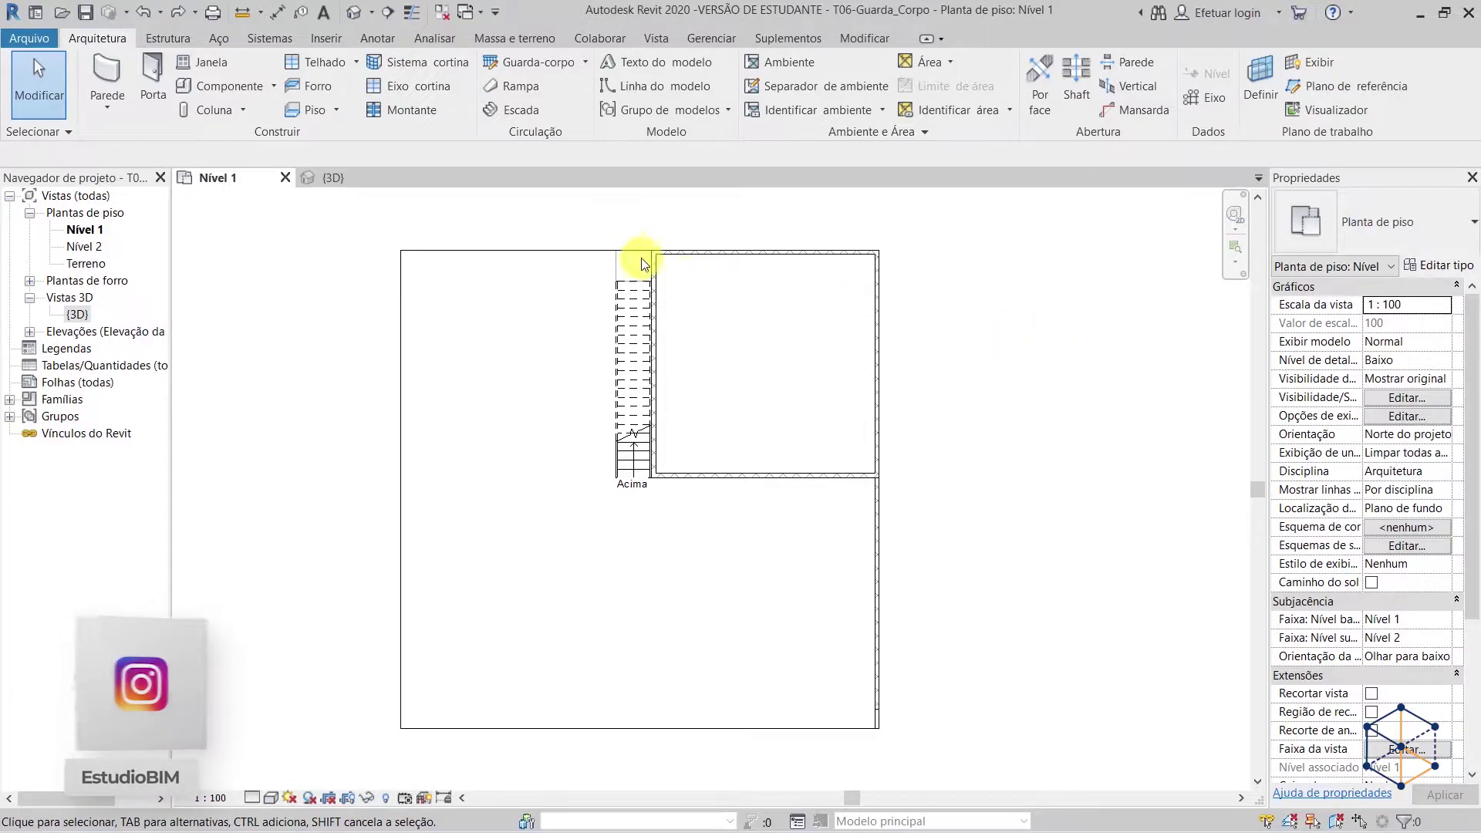
- Tile the Nível 1 floor plan and the 3D view side by side and fit the model in both views
left_click(659, 37)
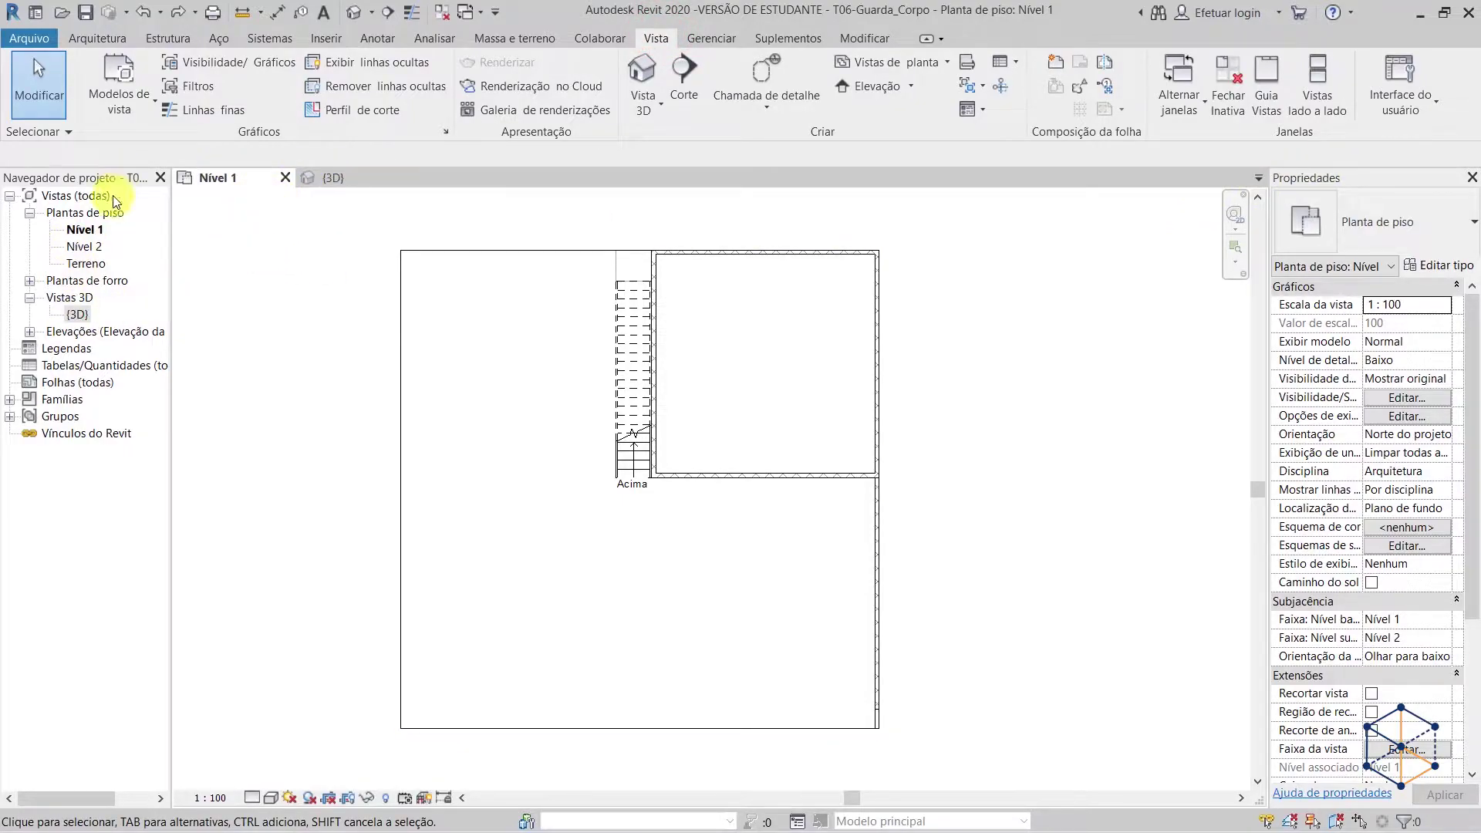
left_click(1317, 91)
left_click(611, 496)
left_click(362, 461)
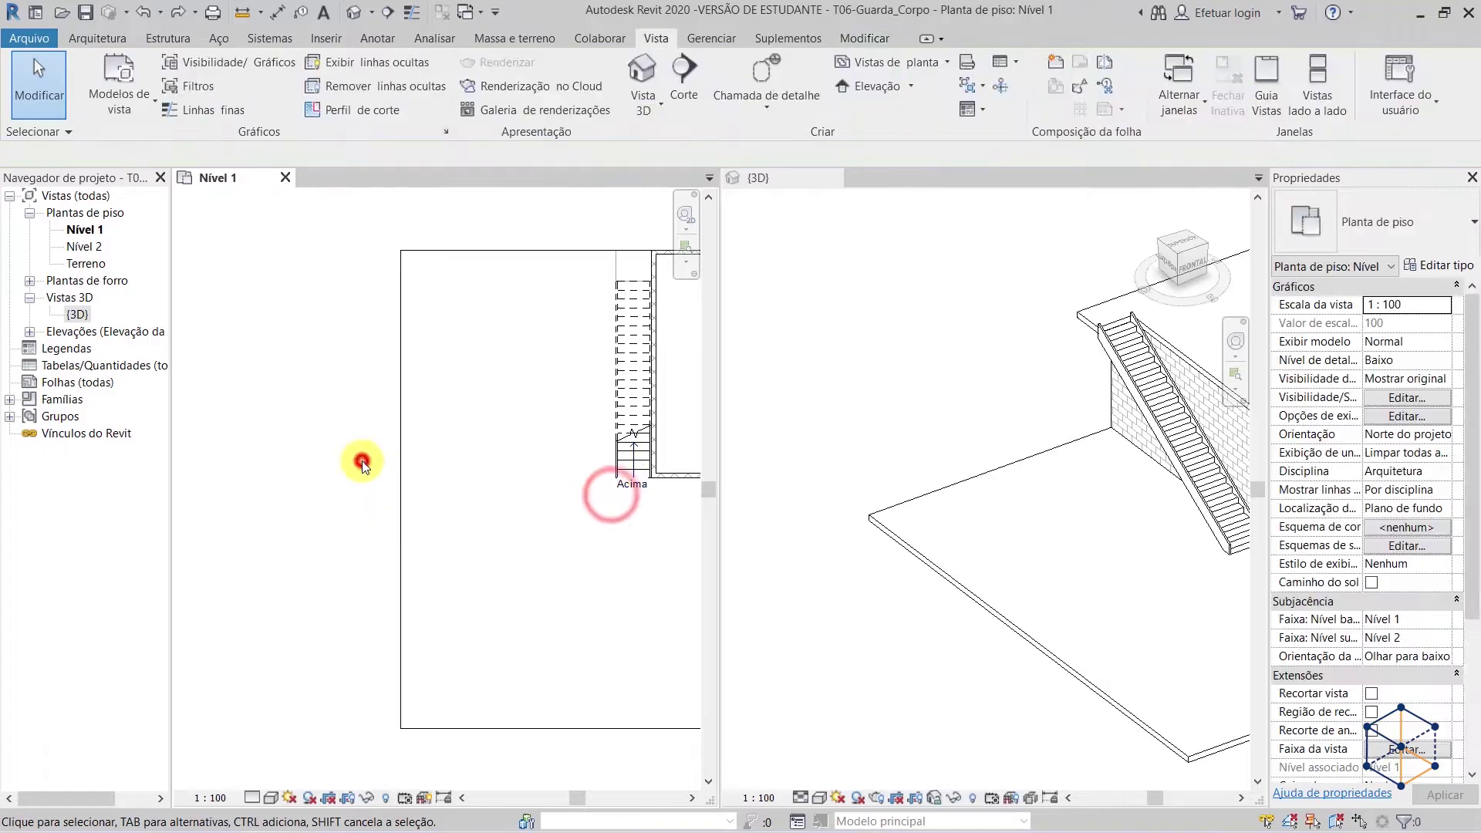
key("z")
key("a")
left_click(975, 488)
key("z")
key("f")
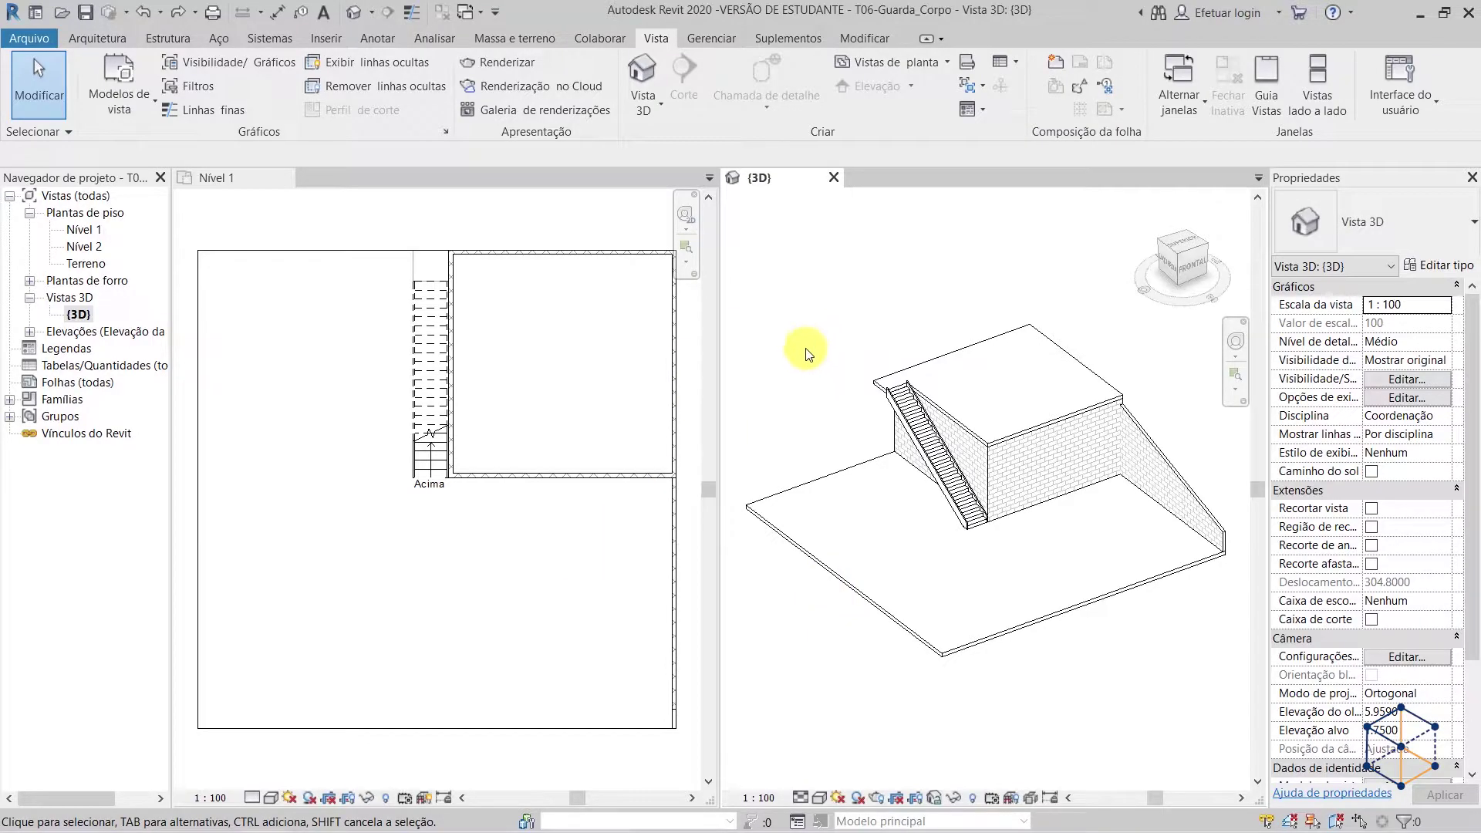
key("Escape")
- Start a sketched-path railing on Nível 1 with preview off and draw a horizontal 4 m line near the floor's lower-left corner
left_click(263, 217)
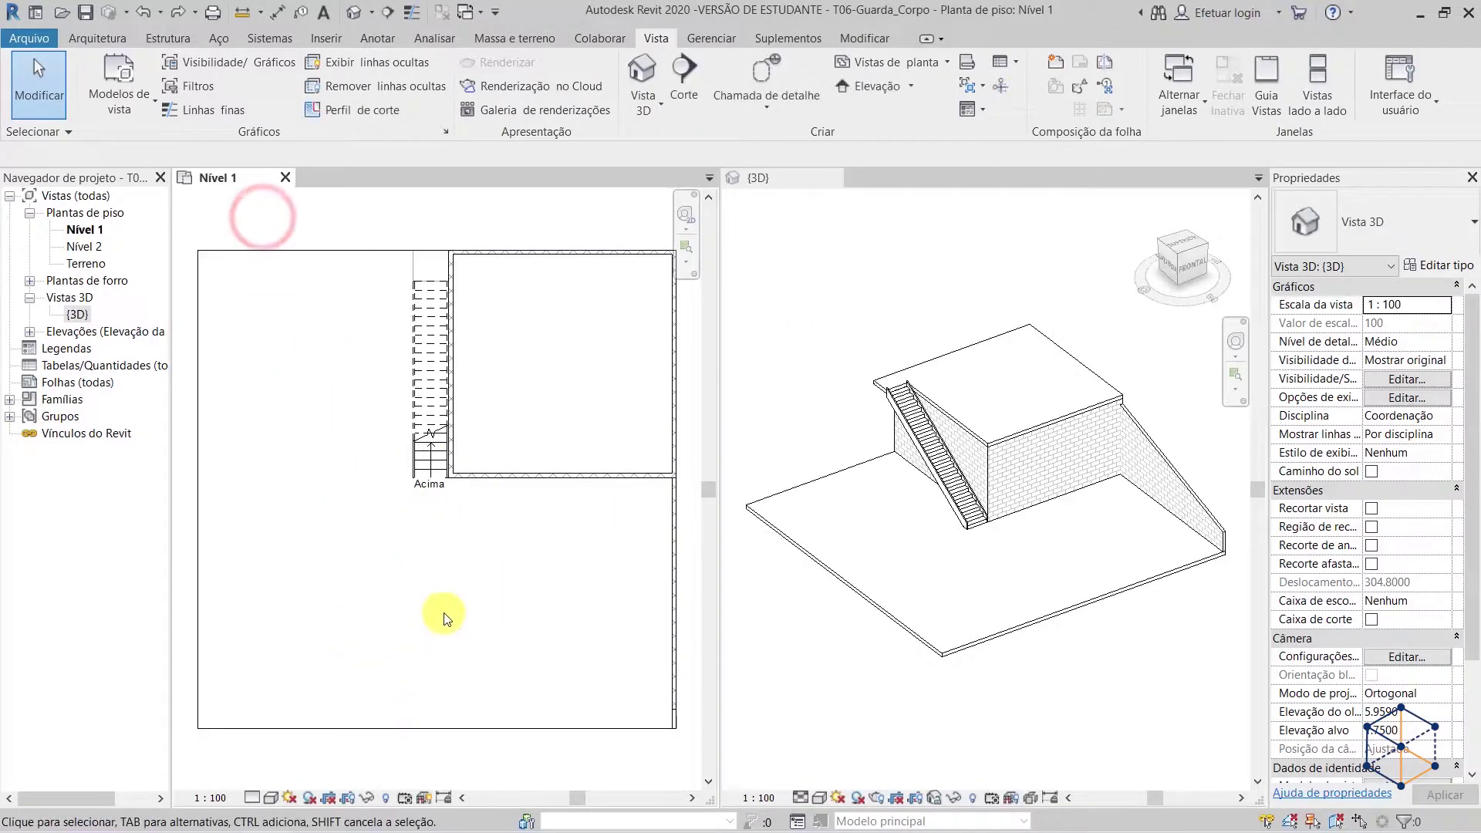
left_click(98, 38)
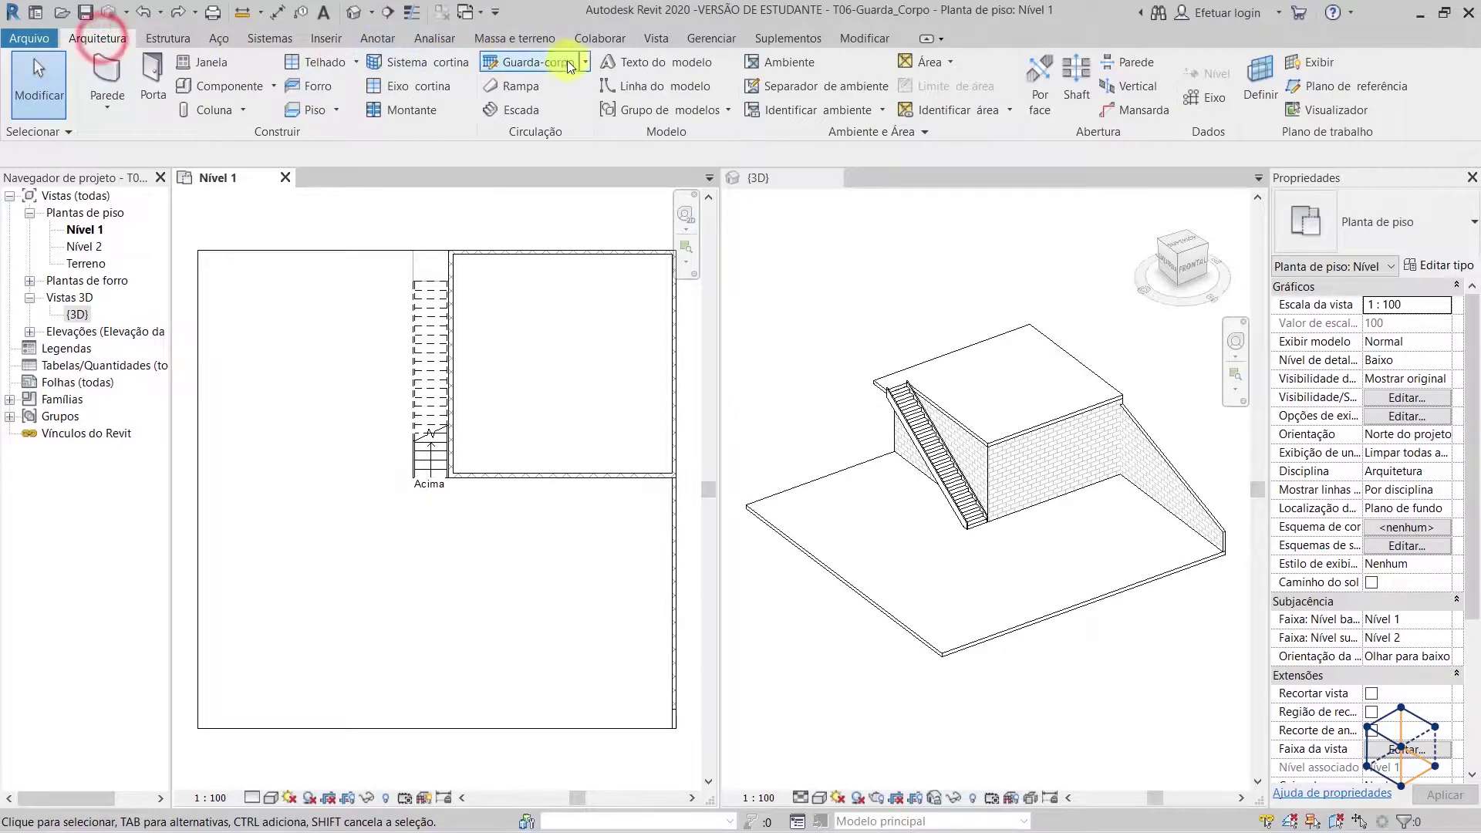
left_click(586, 62)
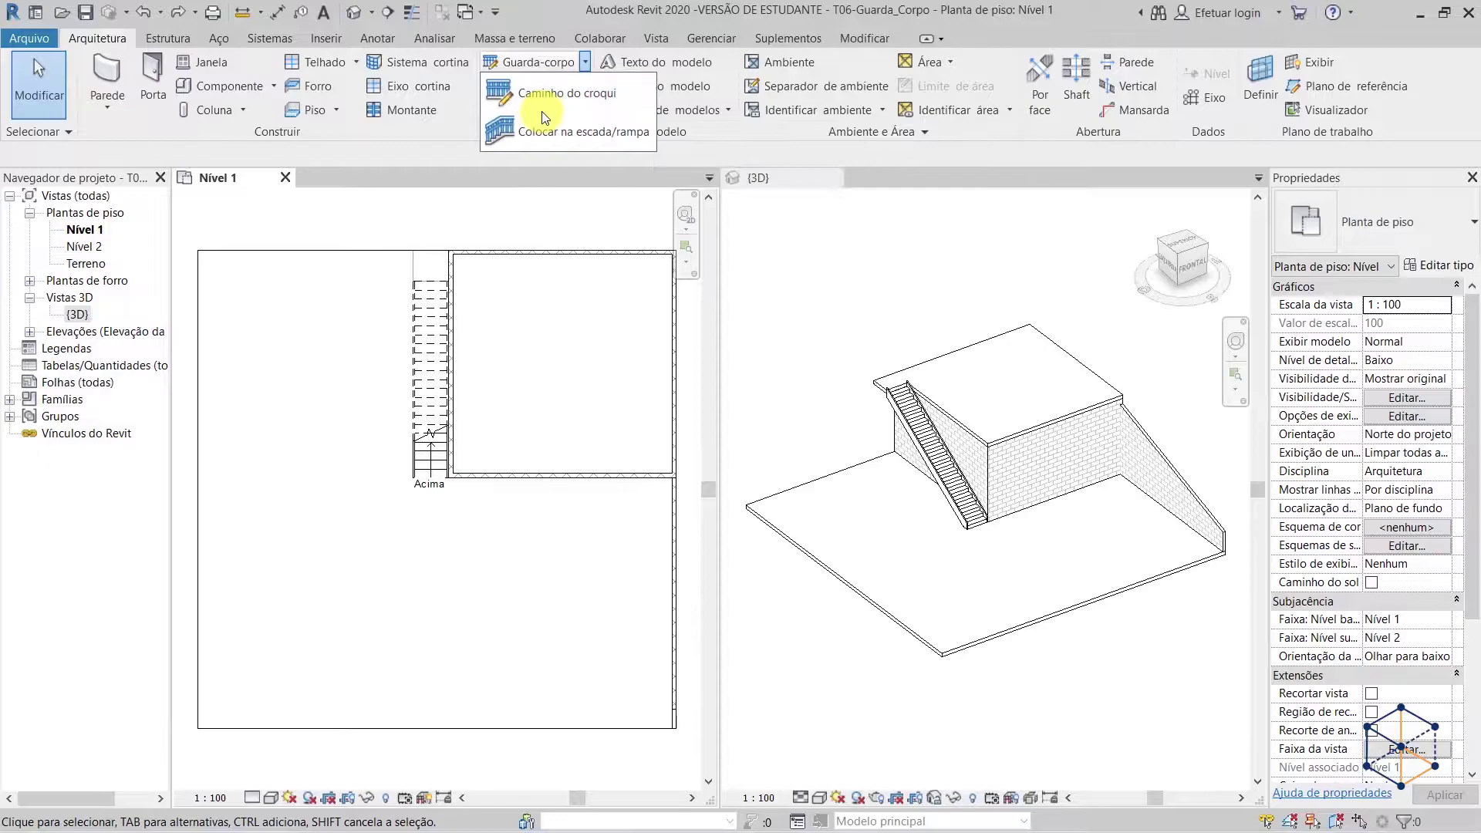
left_click(518, 103)
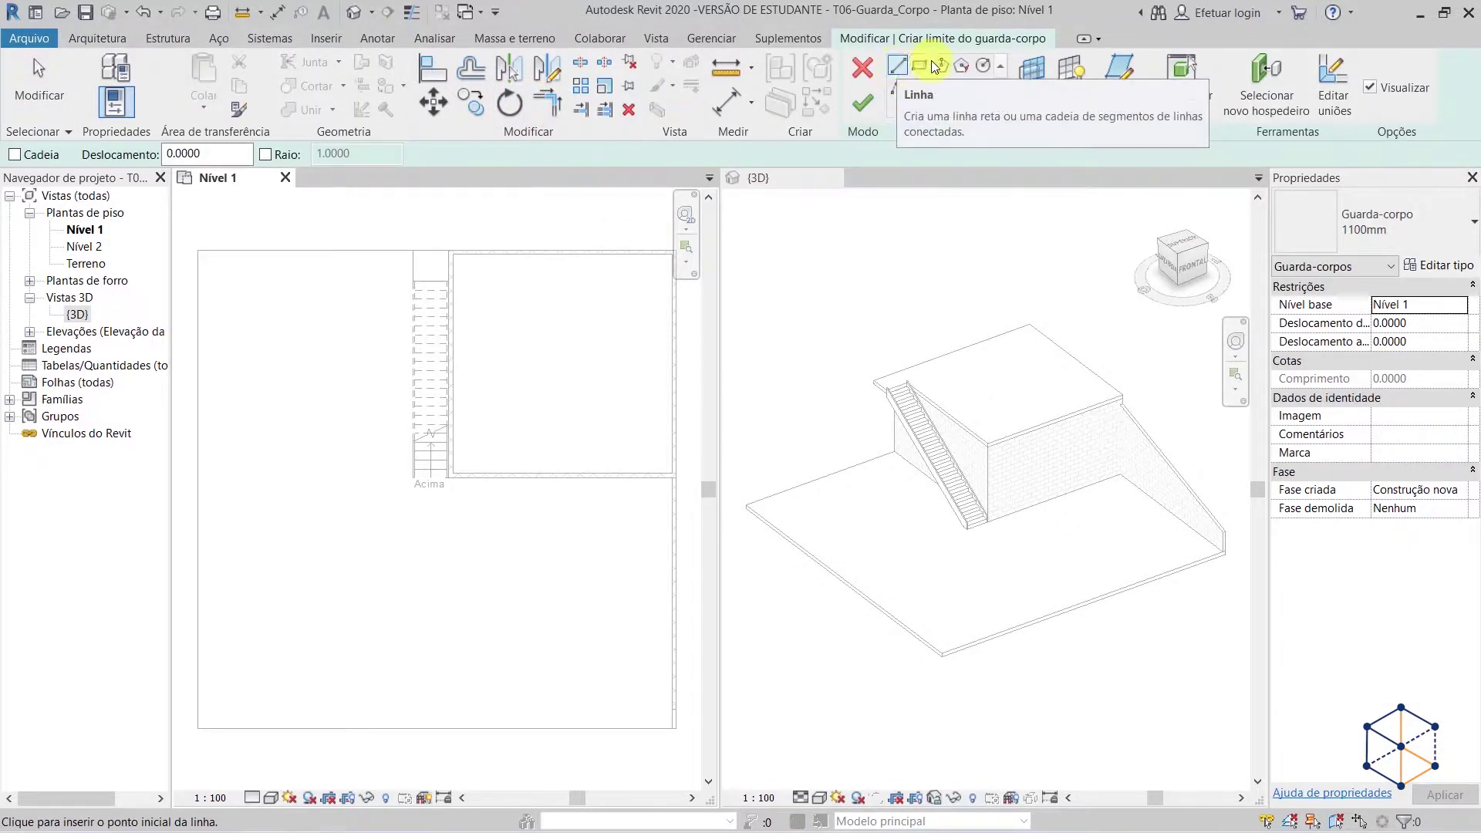
left_click(1419, 83)
left_click(896, 68)
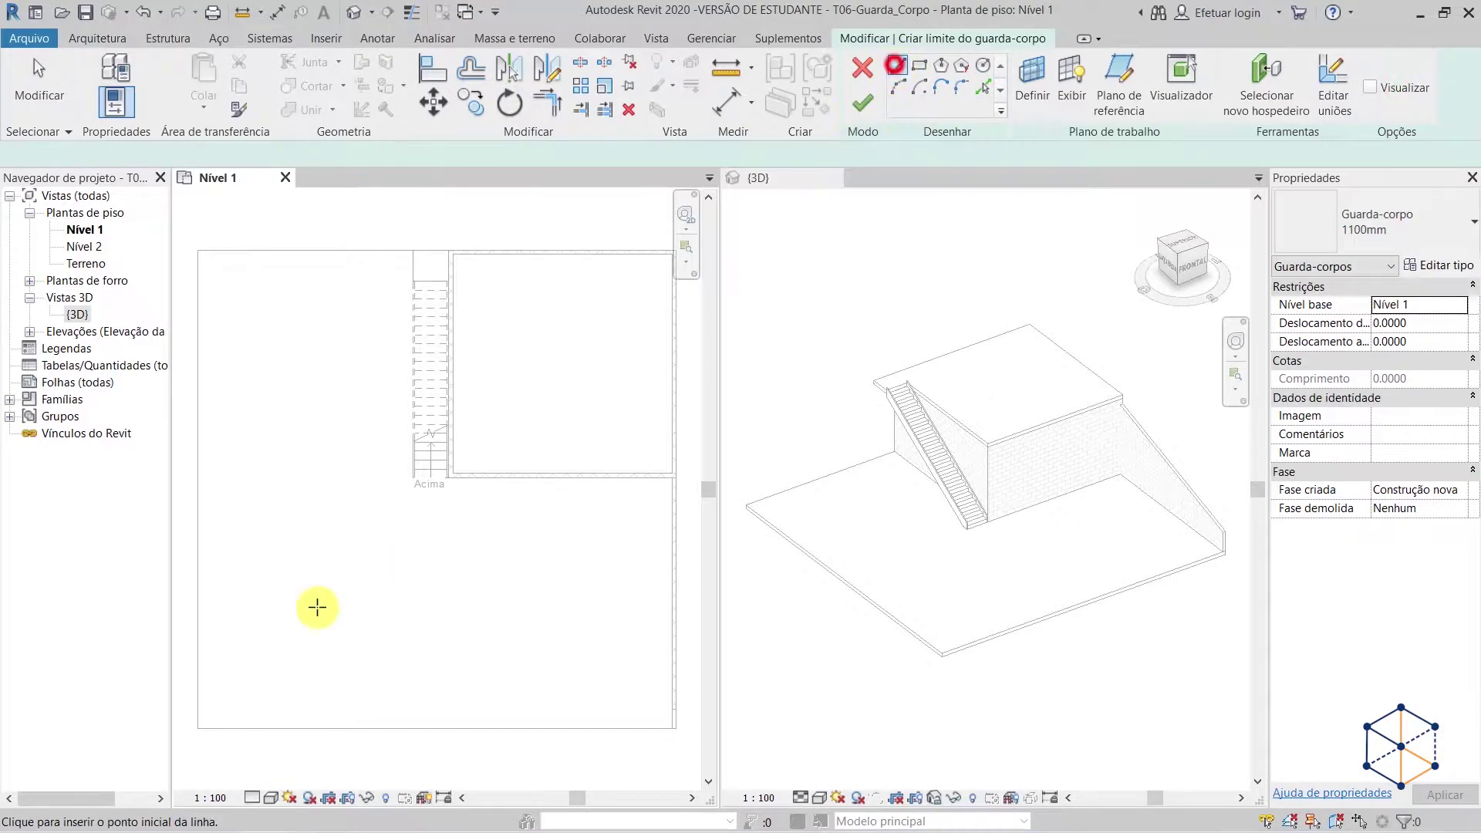
left_click(228, 678)
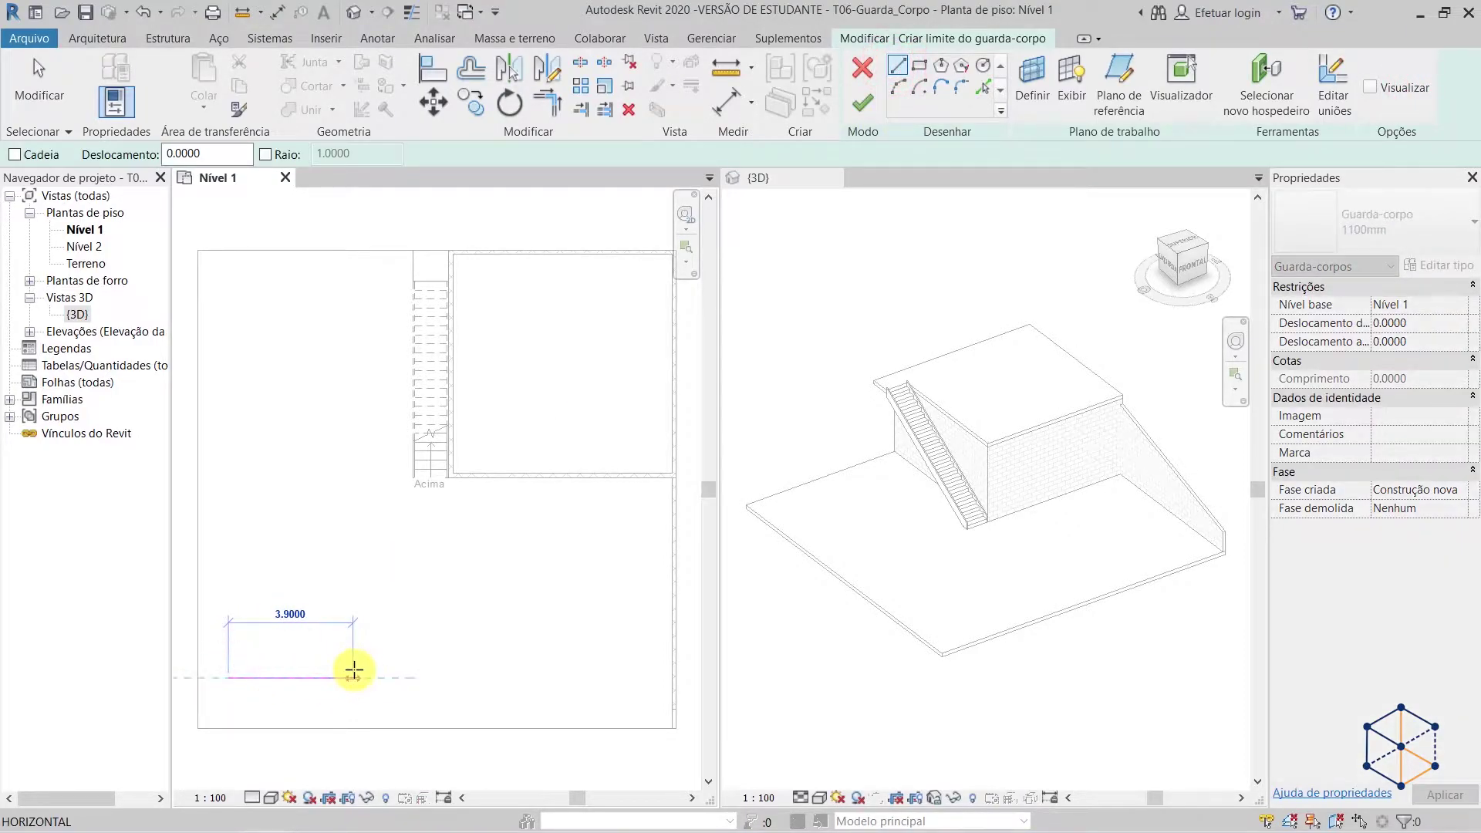
left_click(356, 679)
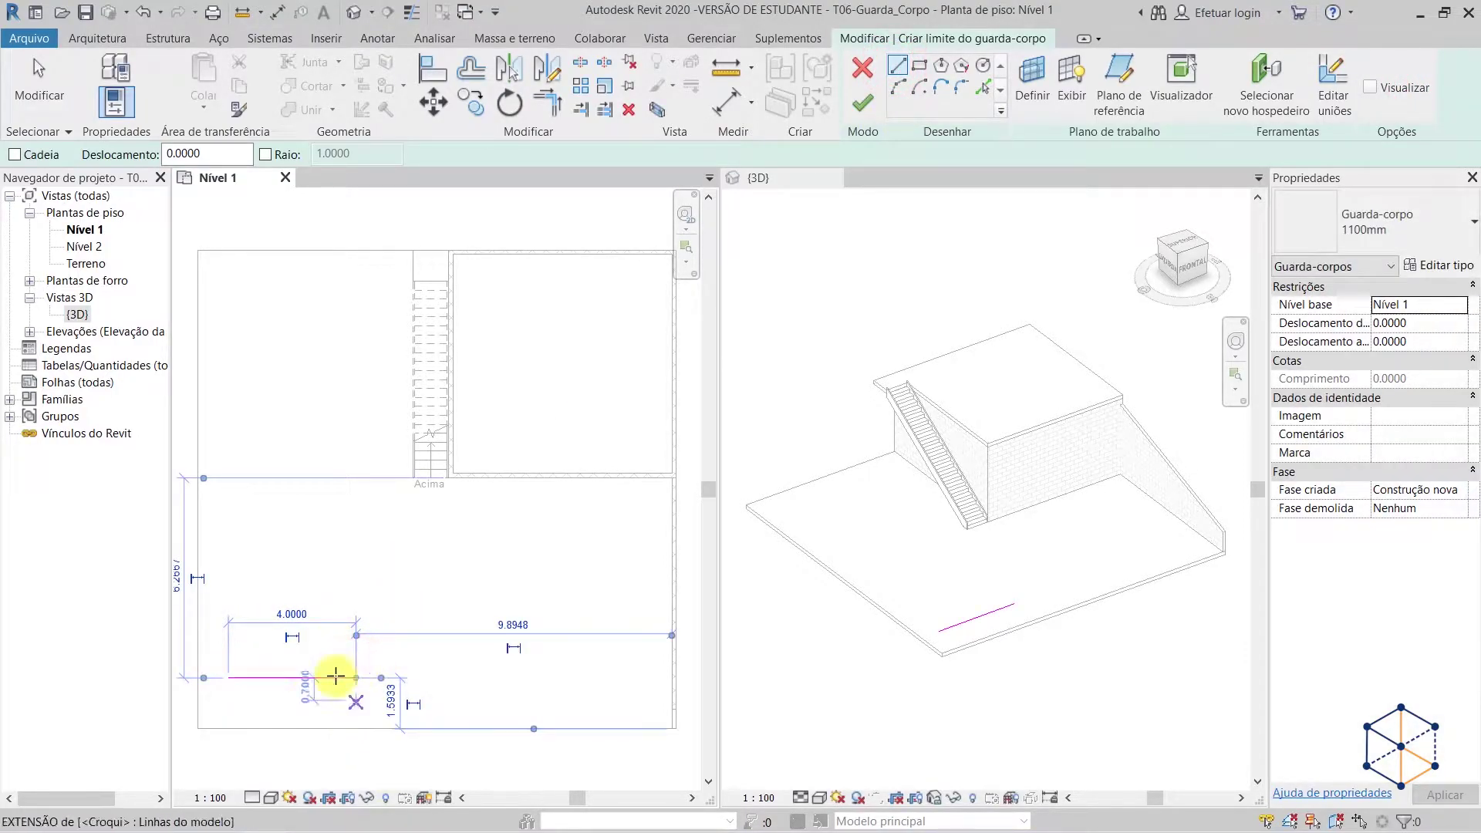
key("Escape")
key("Escape")
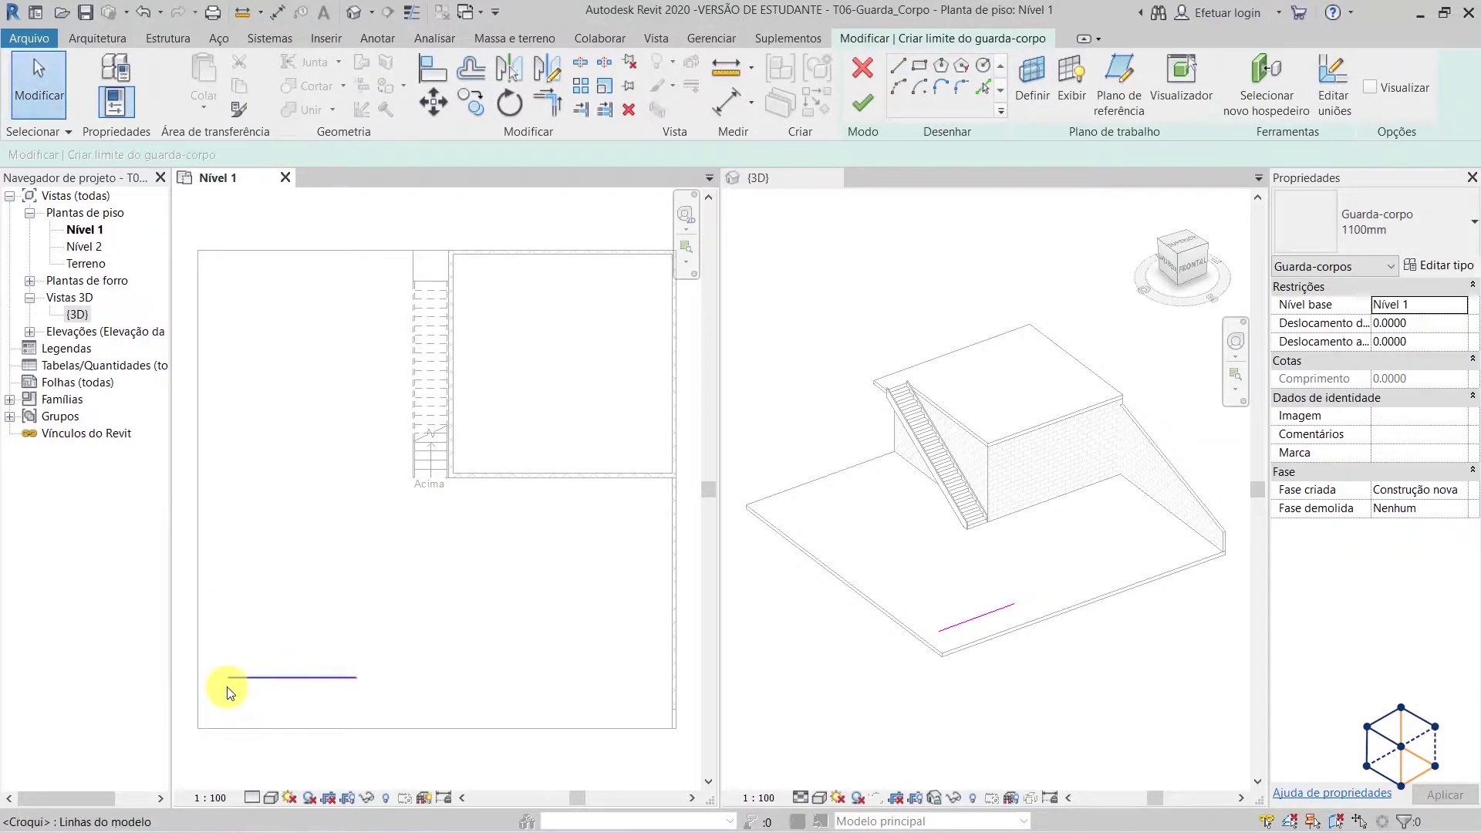
- Finish the railing sketch and inspect the straight 1100mm railing in the 3D view
scroll(216, 687, "up", 5)
scroll(360, 704, "down", 4)
scroll(555, 694, "down", 1)
middle_click_drag(541, 684, 493, 655)
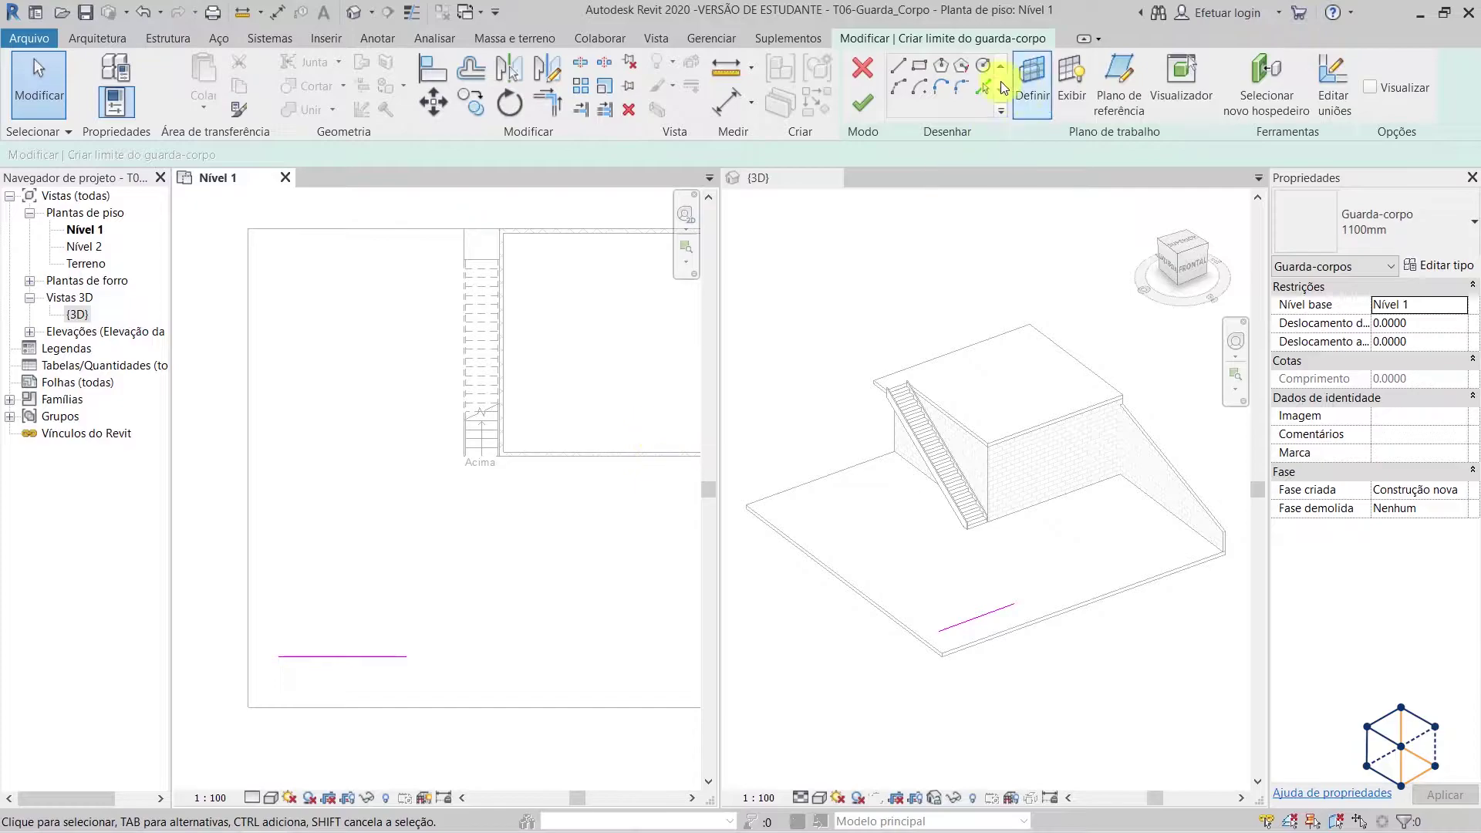
left_click(863, 105)
left_click(807, 334)
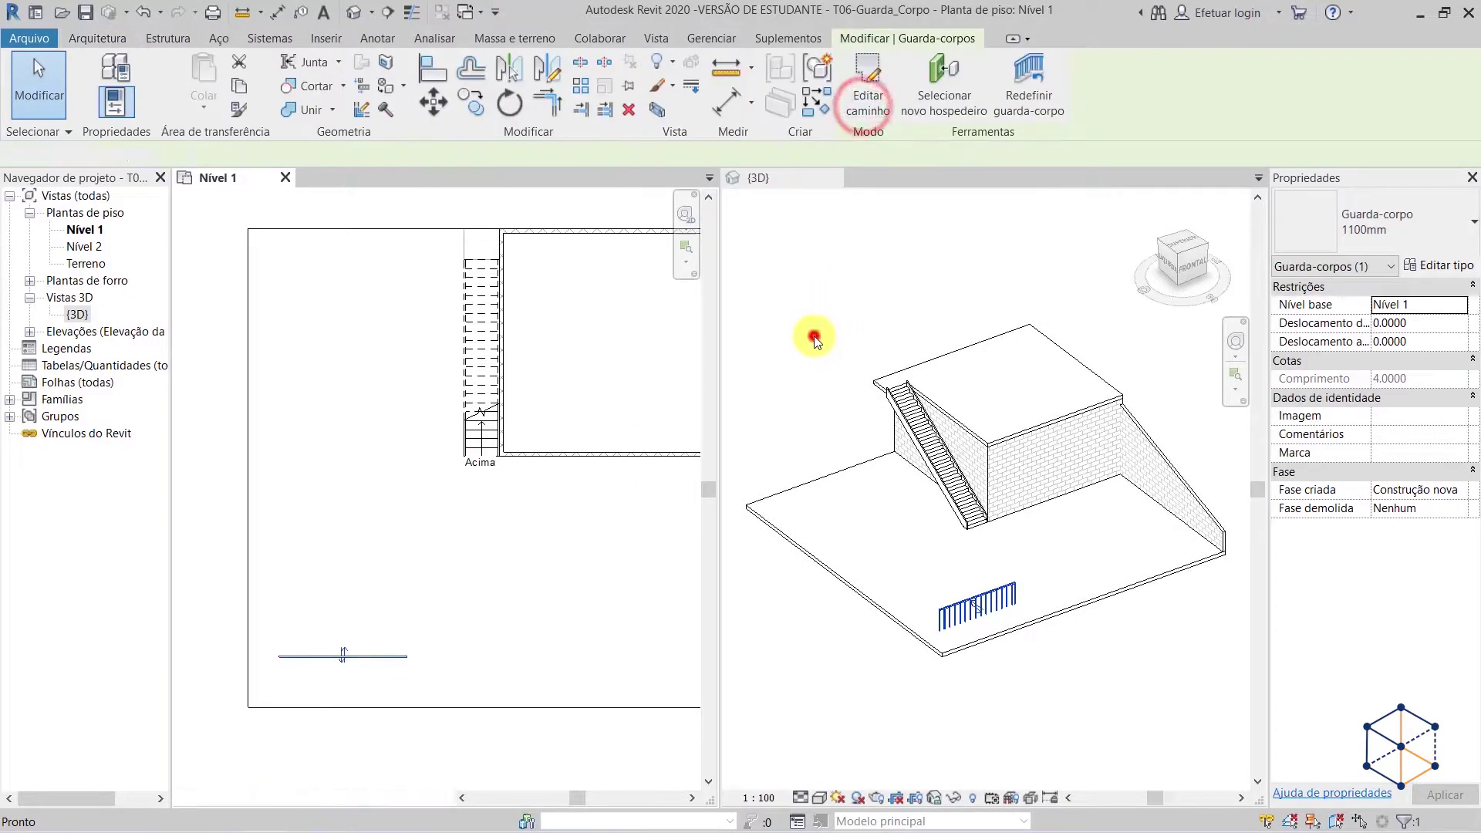
left_click(889, 713)
scroll(949, 601, "up", 4)
scroll(1080, 632, "down", 3)
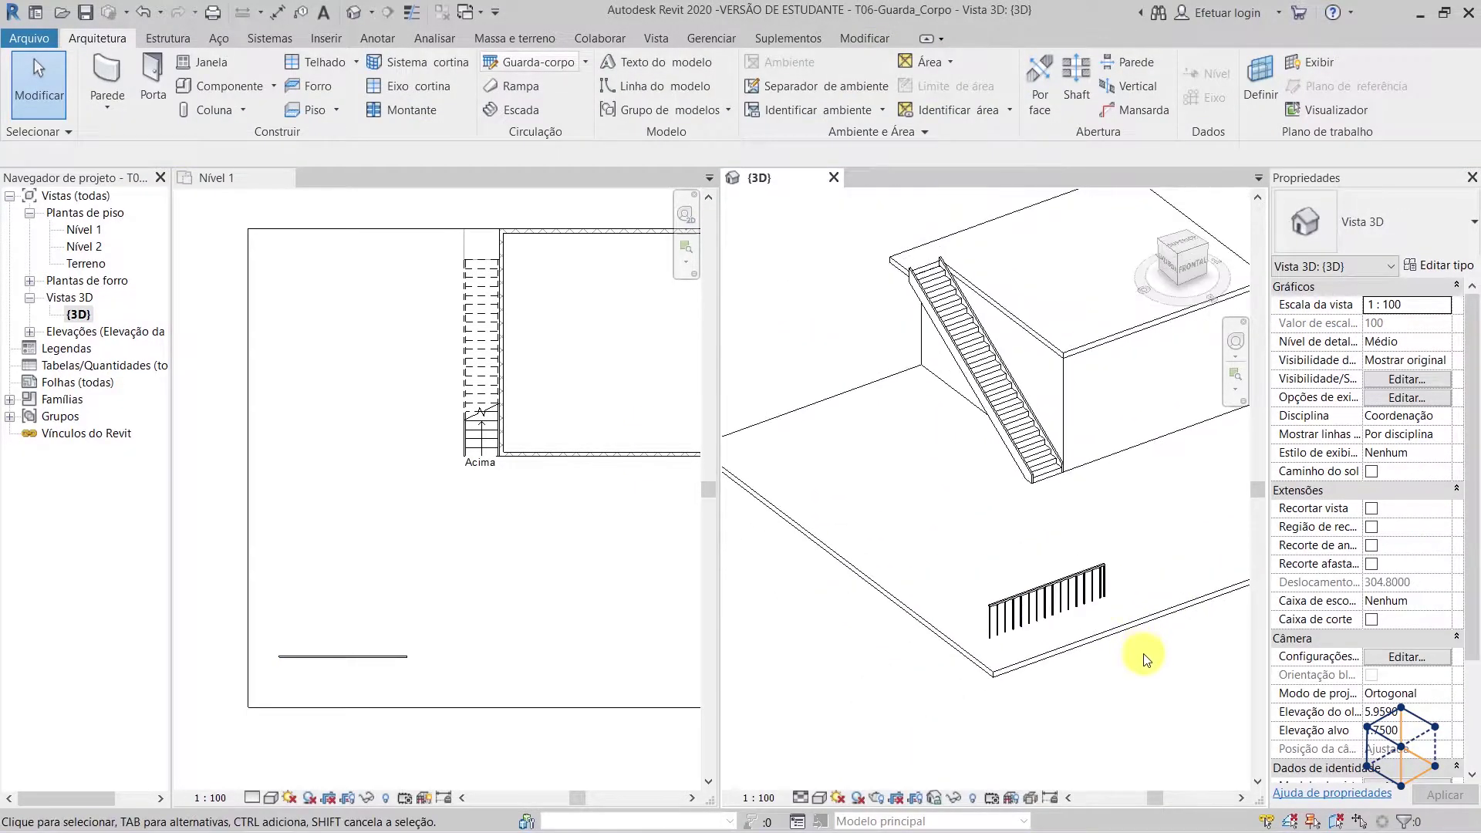
- Edit the railing's path by adding a curved arc that rises from the line's right end, and finish the sketch
left_click(344, 656)
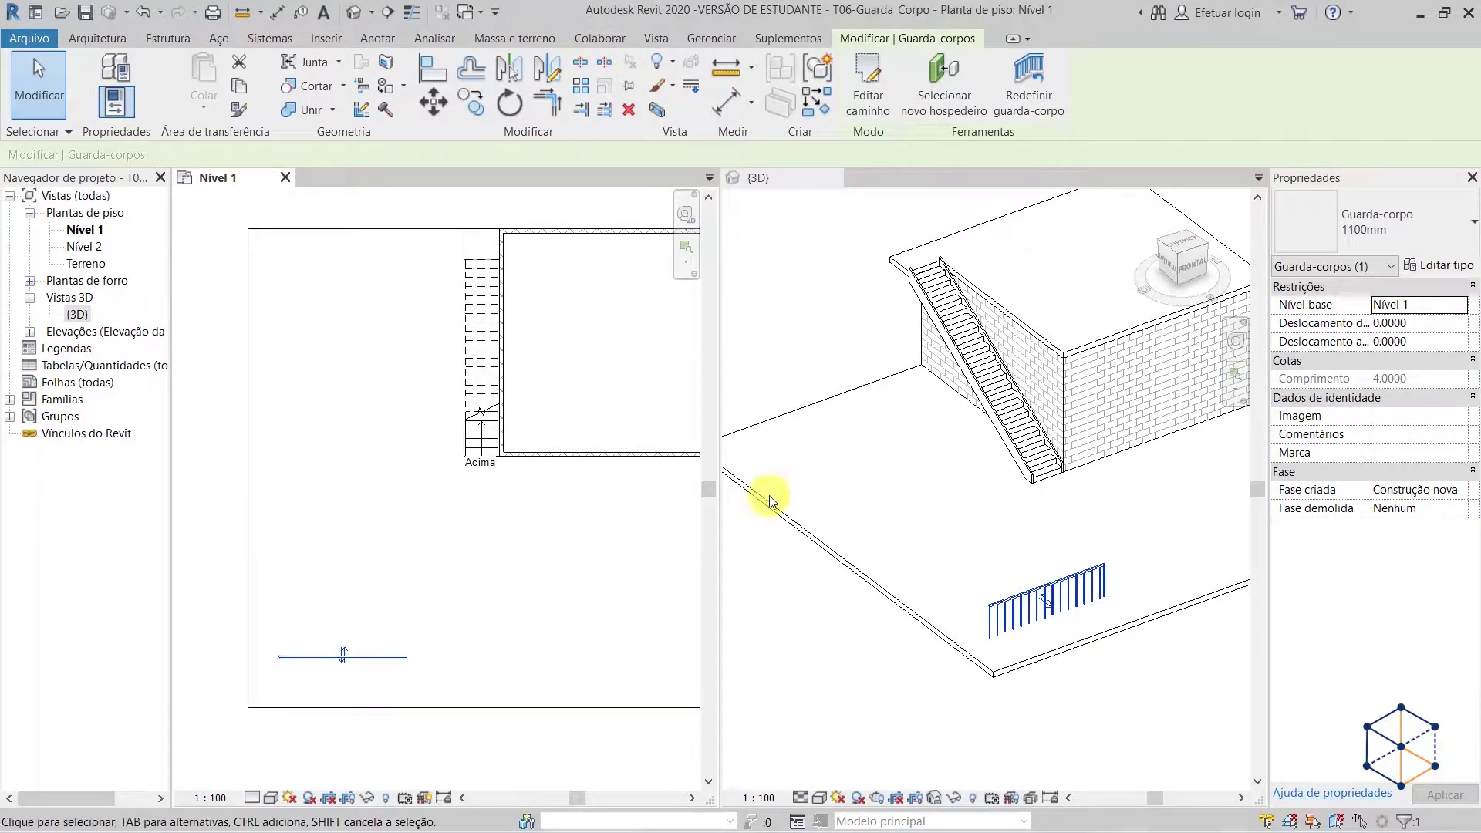
left_click(867, 103)
scroll(303, 698, "up", 2)
scroll(303, 699, "up", 1)
left_click(898, 88)
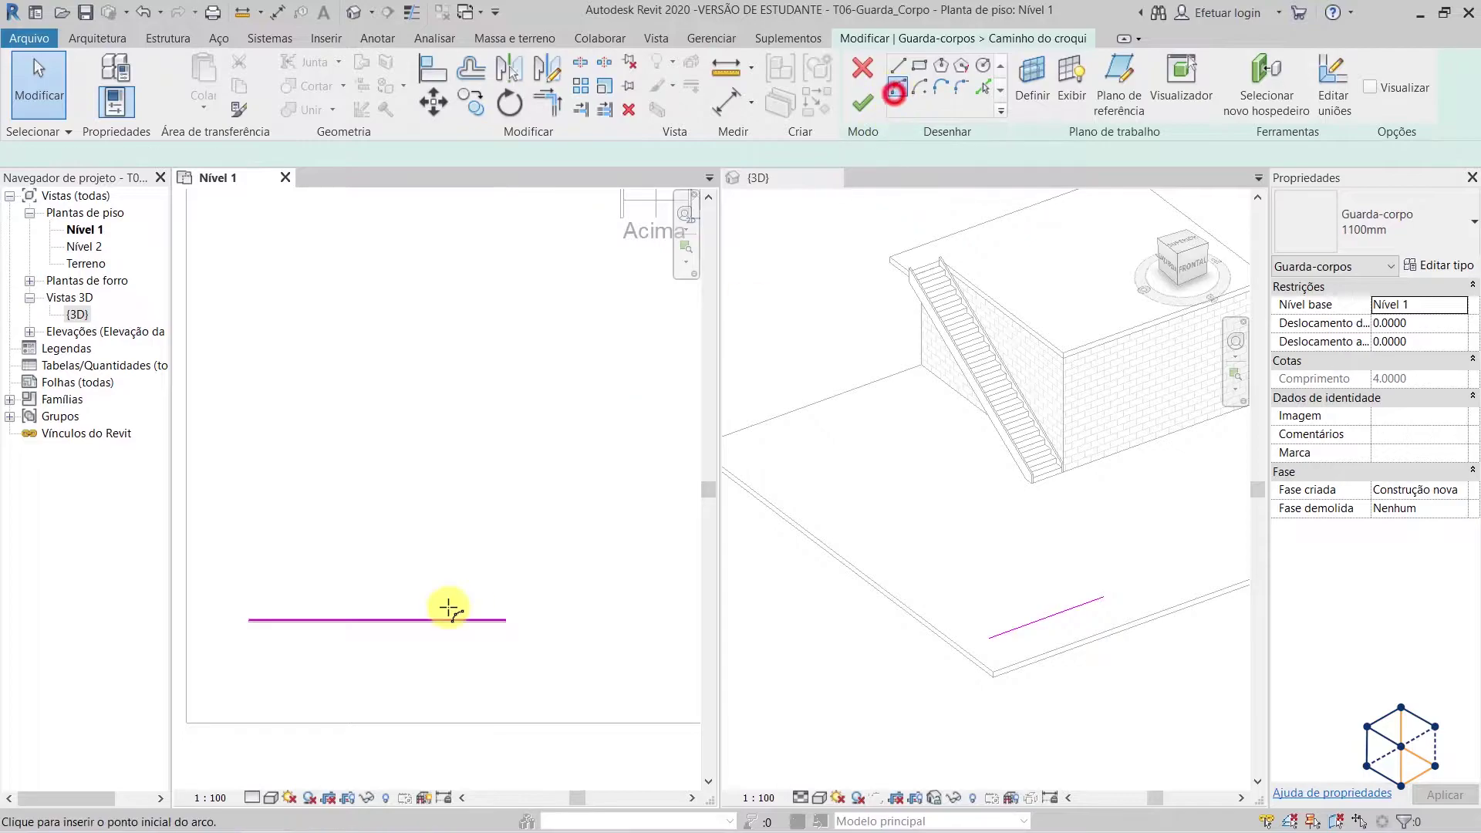
left_click(505, 620)
left_click(618, 472)
left_click(599, 577)
key("Escape")
key("Escape")
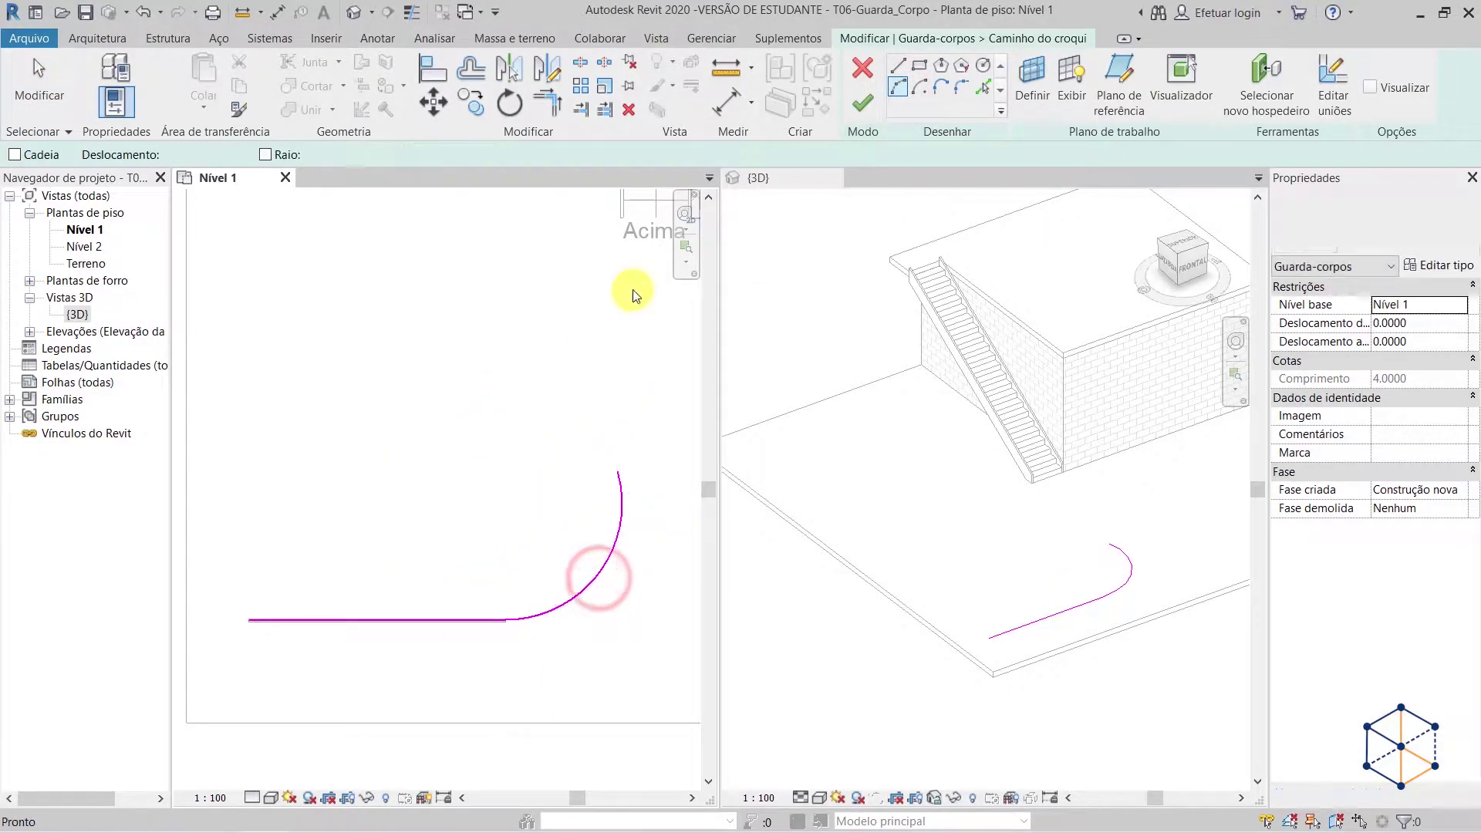
left_click(870, 109)
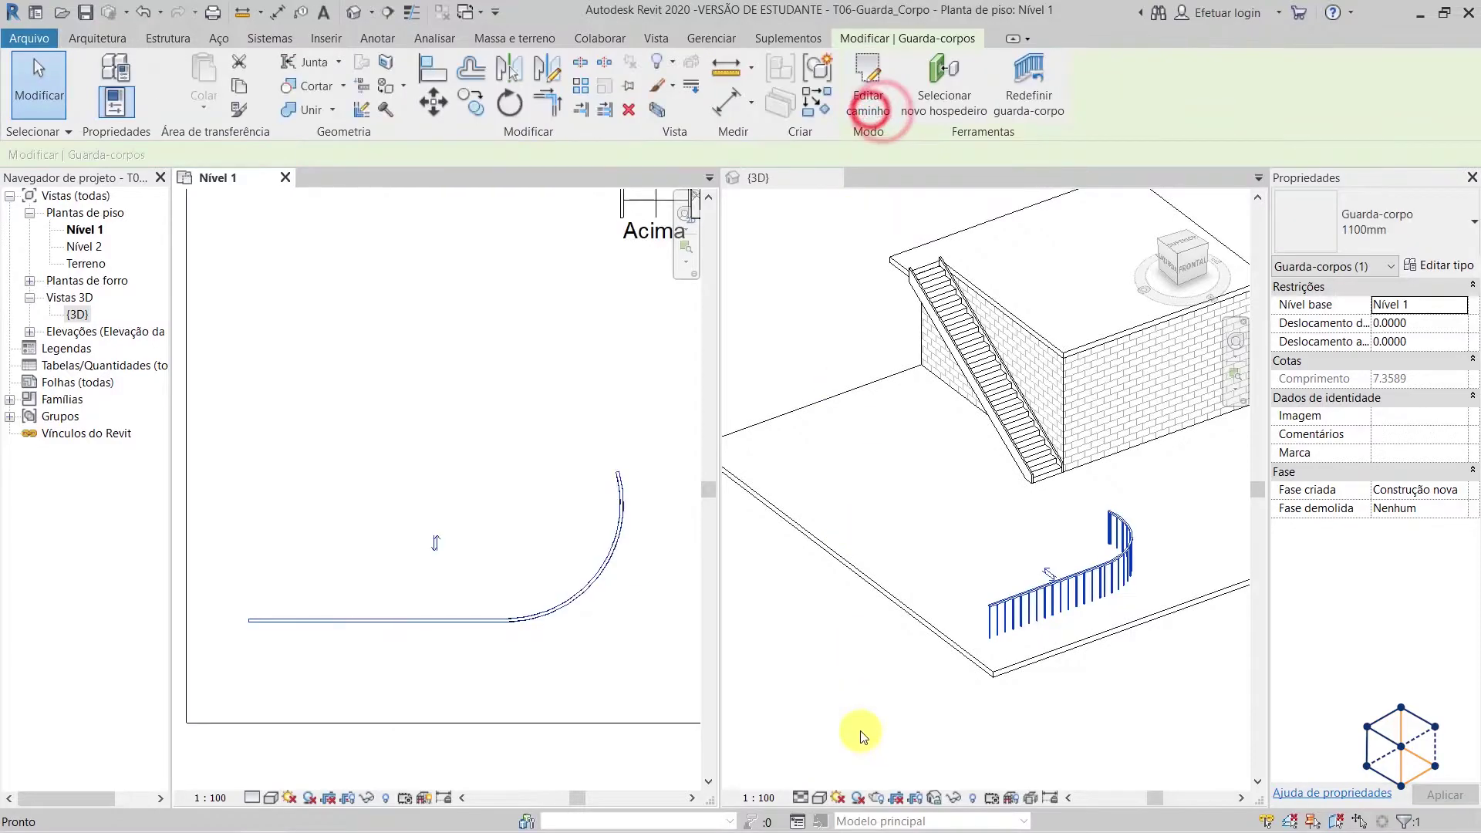
left_click(1093, 676)
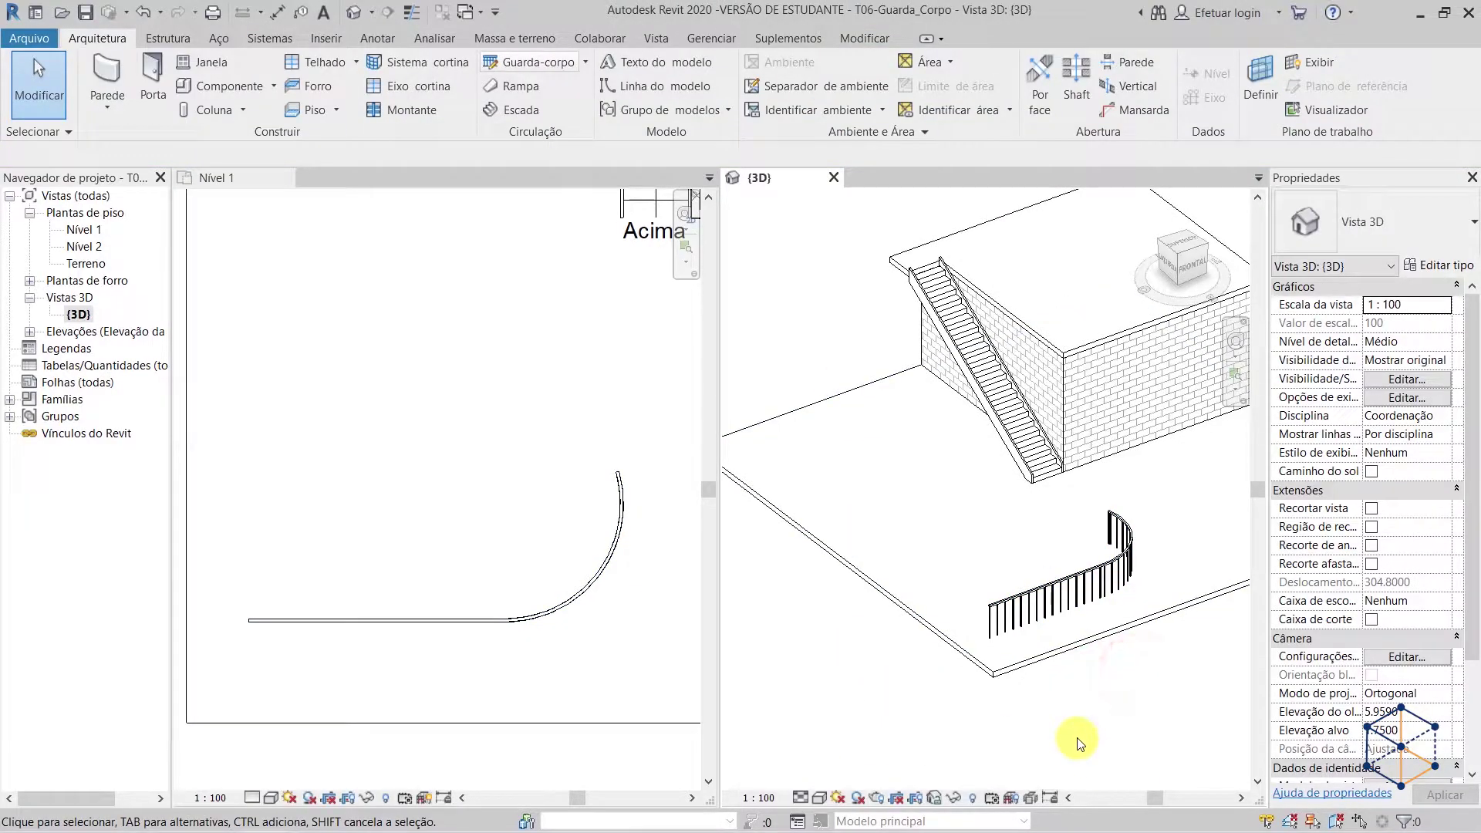
- Delete the straight-and-curved railing from the model
left_click(1066, 588)
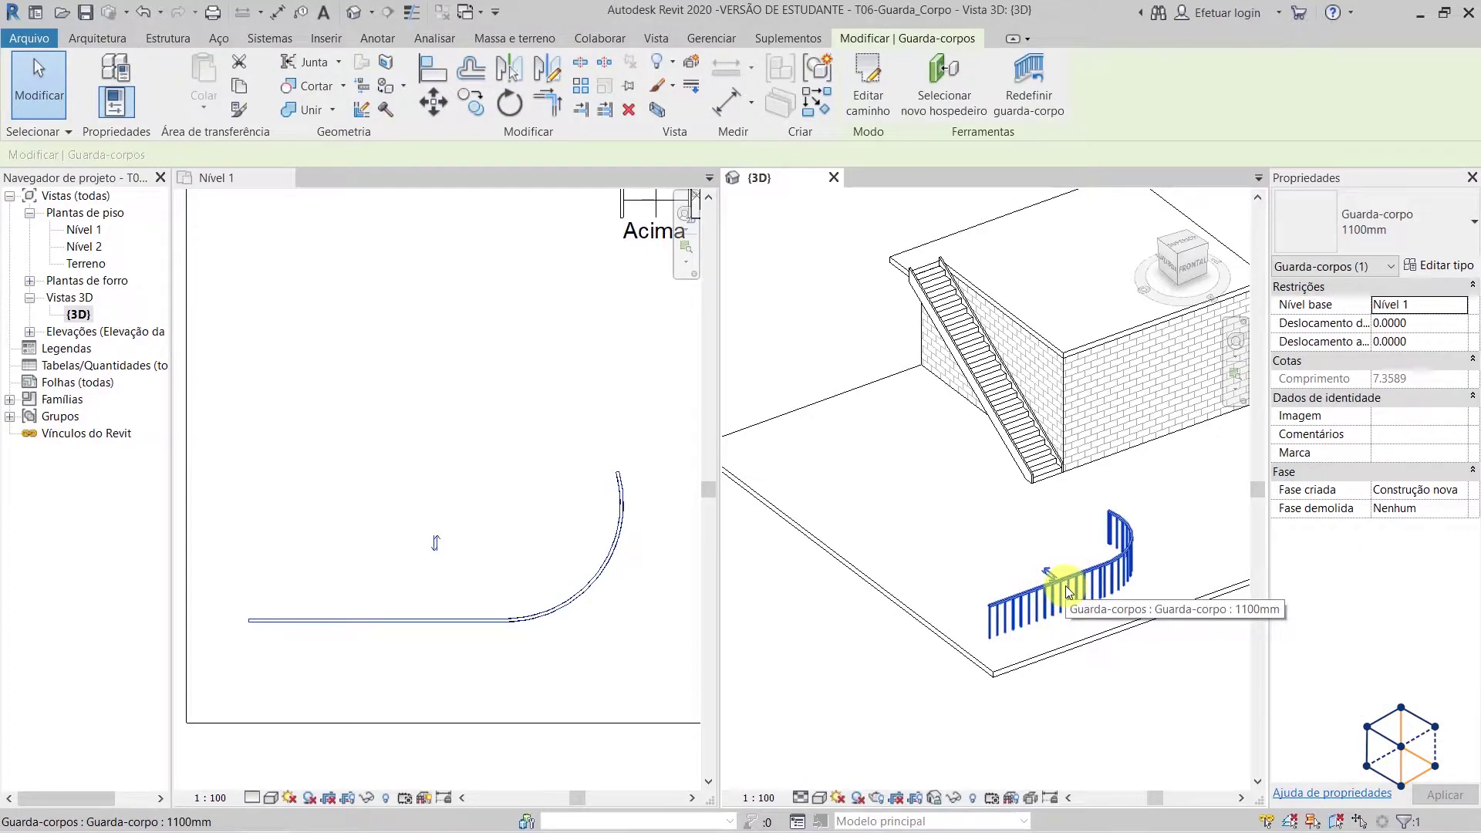
key("Delete")
left_click(832, 684)
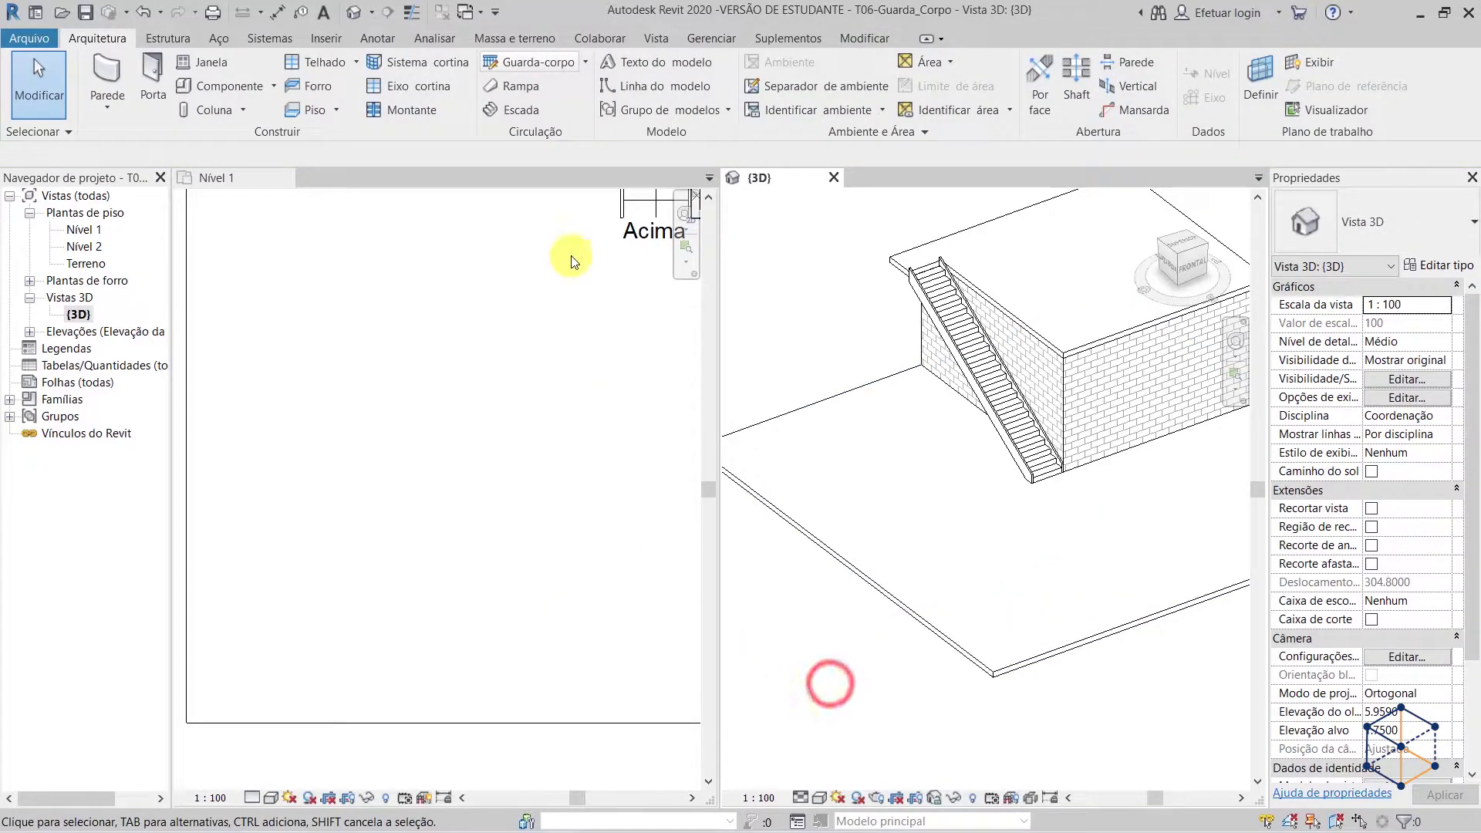
- Start a new sketched-path railing with preview enabled and draw a horizontal 3 m line near the floor's lower-left corner in Nível 1
left_click(586, 61)
left_click(570, 94)
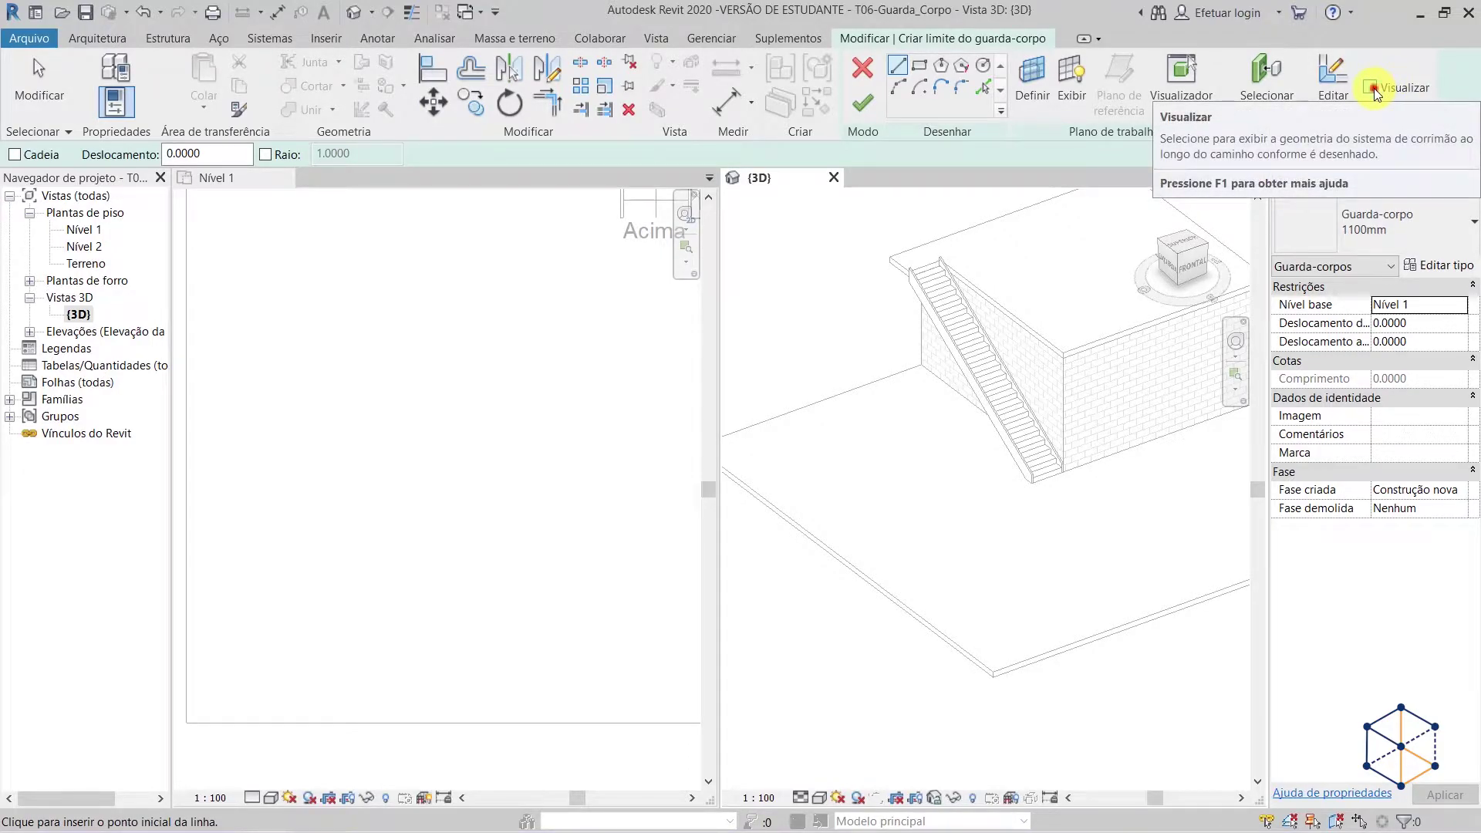
left_click(1371, 88)
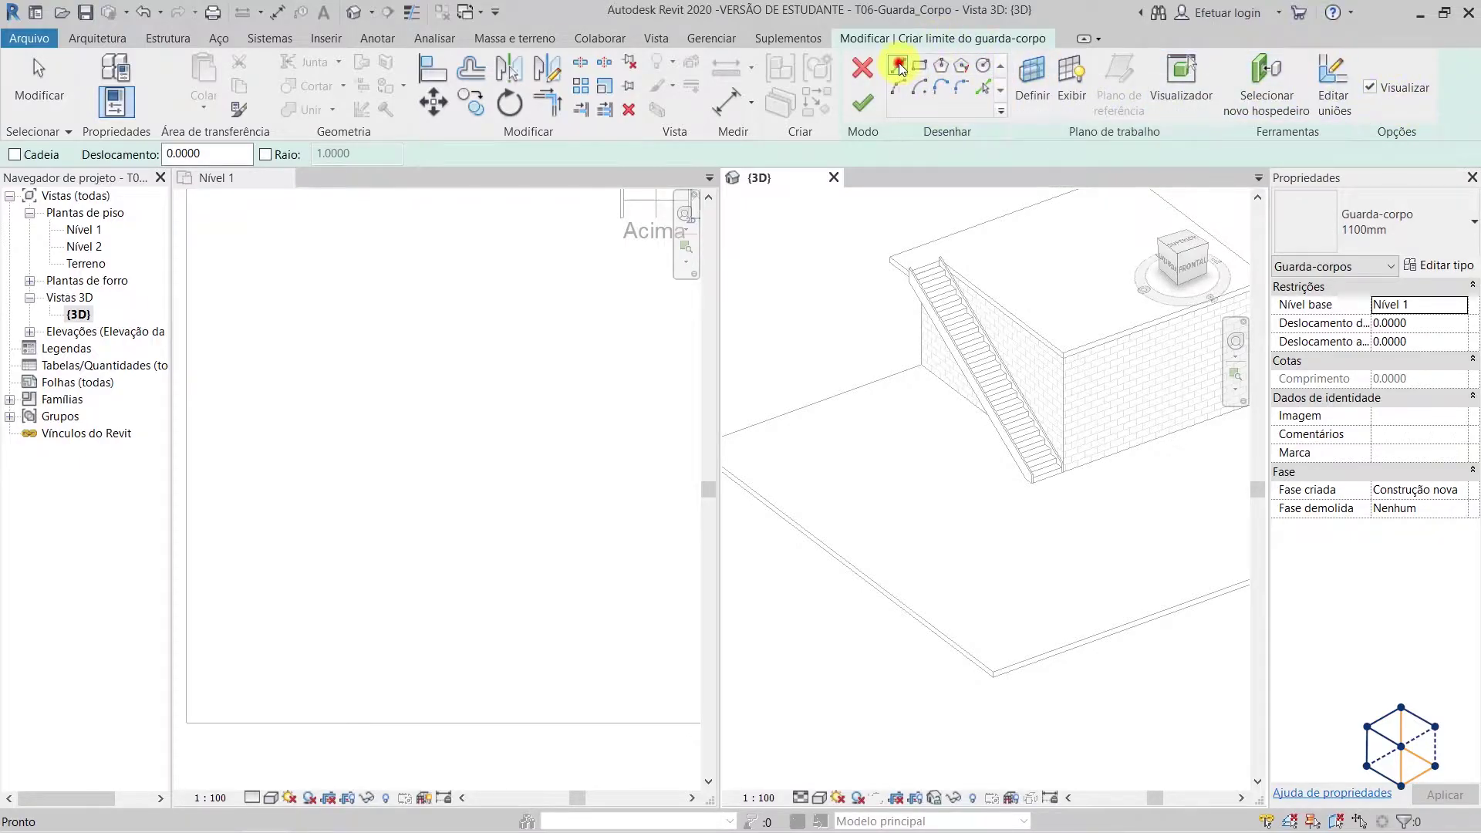
left_click(259, 654)
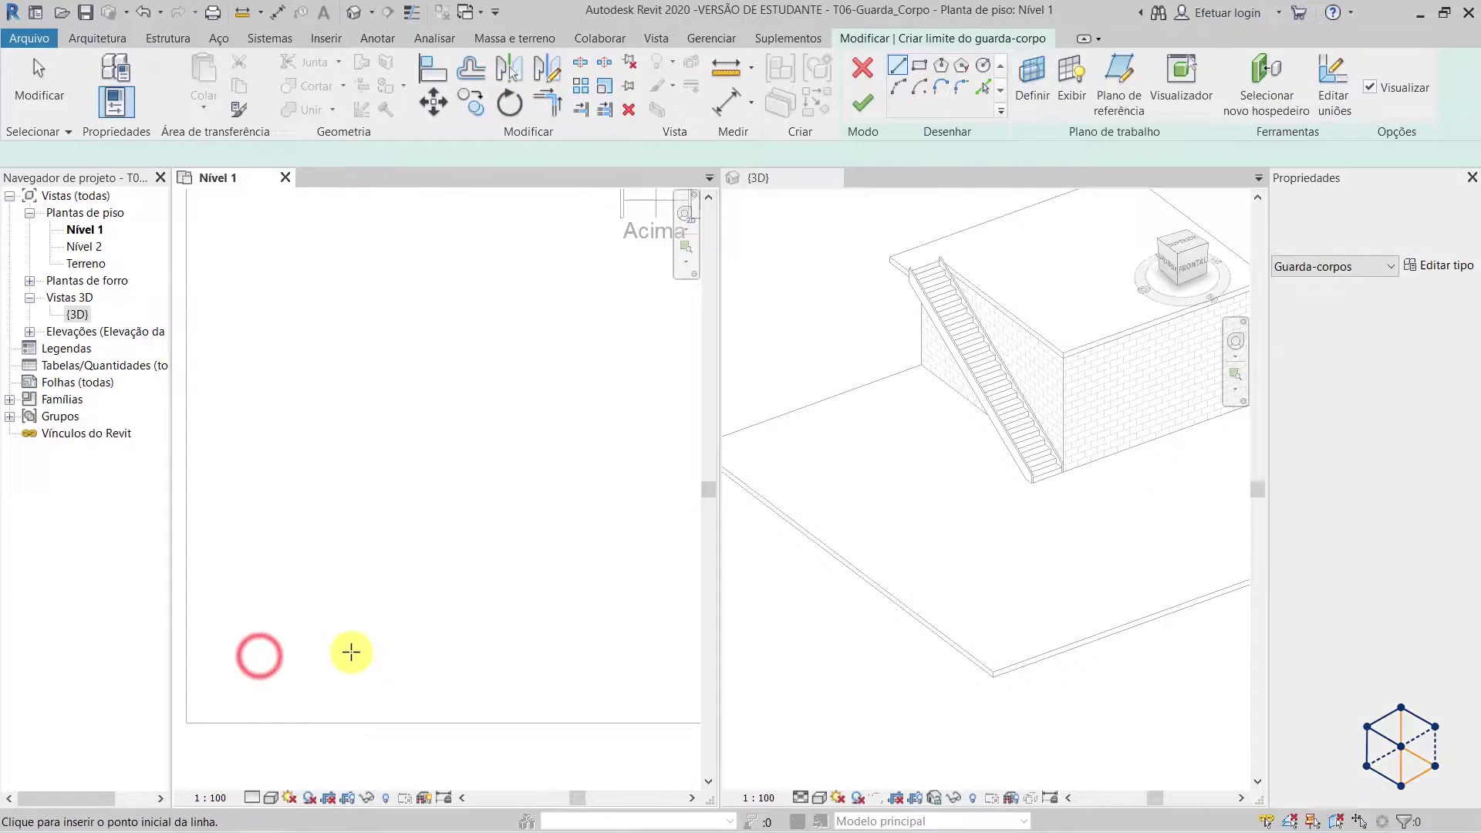
left_click(251, 661)
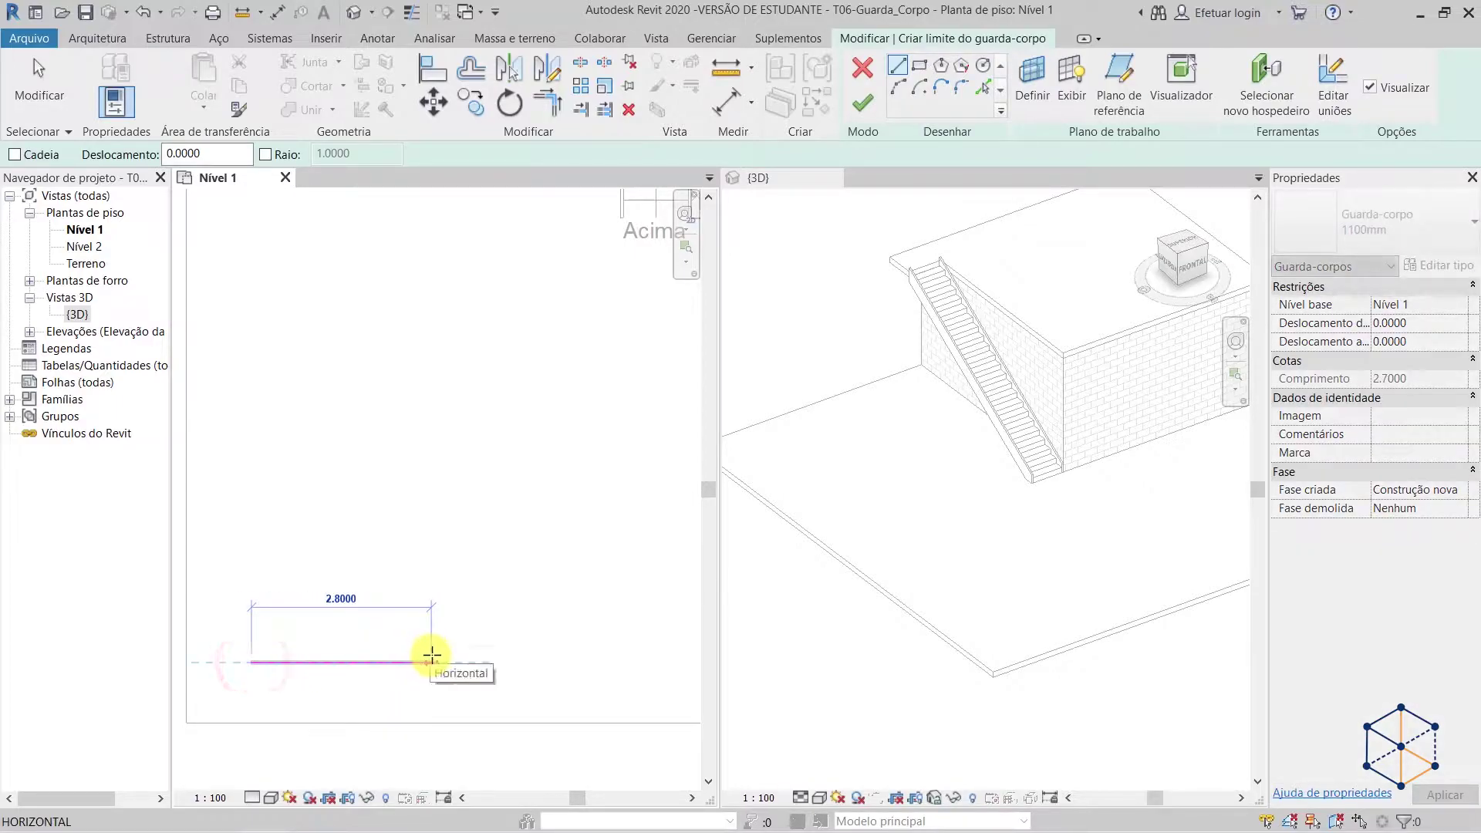
left_click(444, 661)
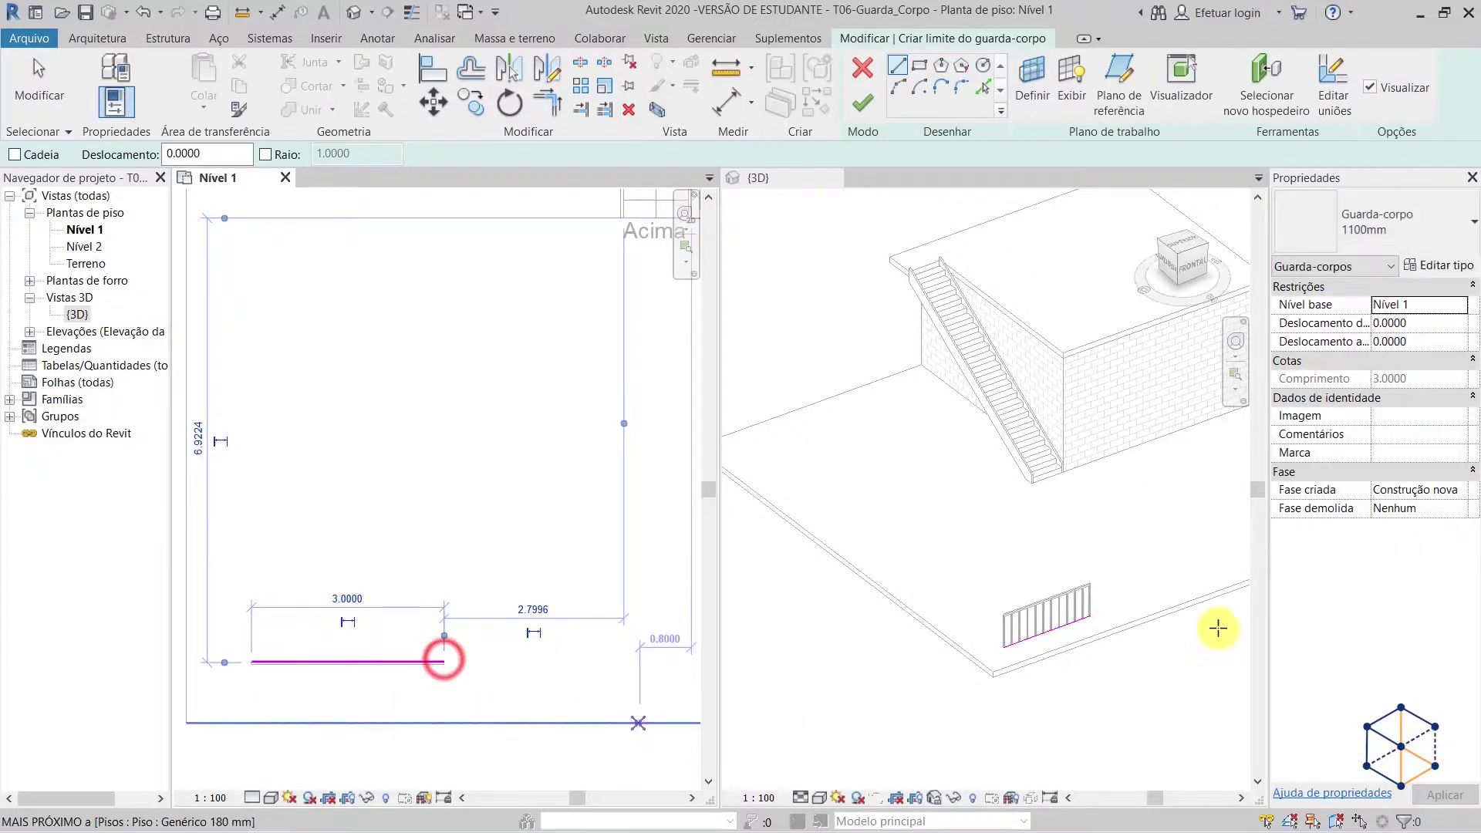
scroll(1074, 590, "up", 3)
scroll(1011, 596, "up", 2)
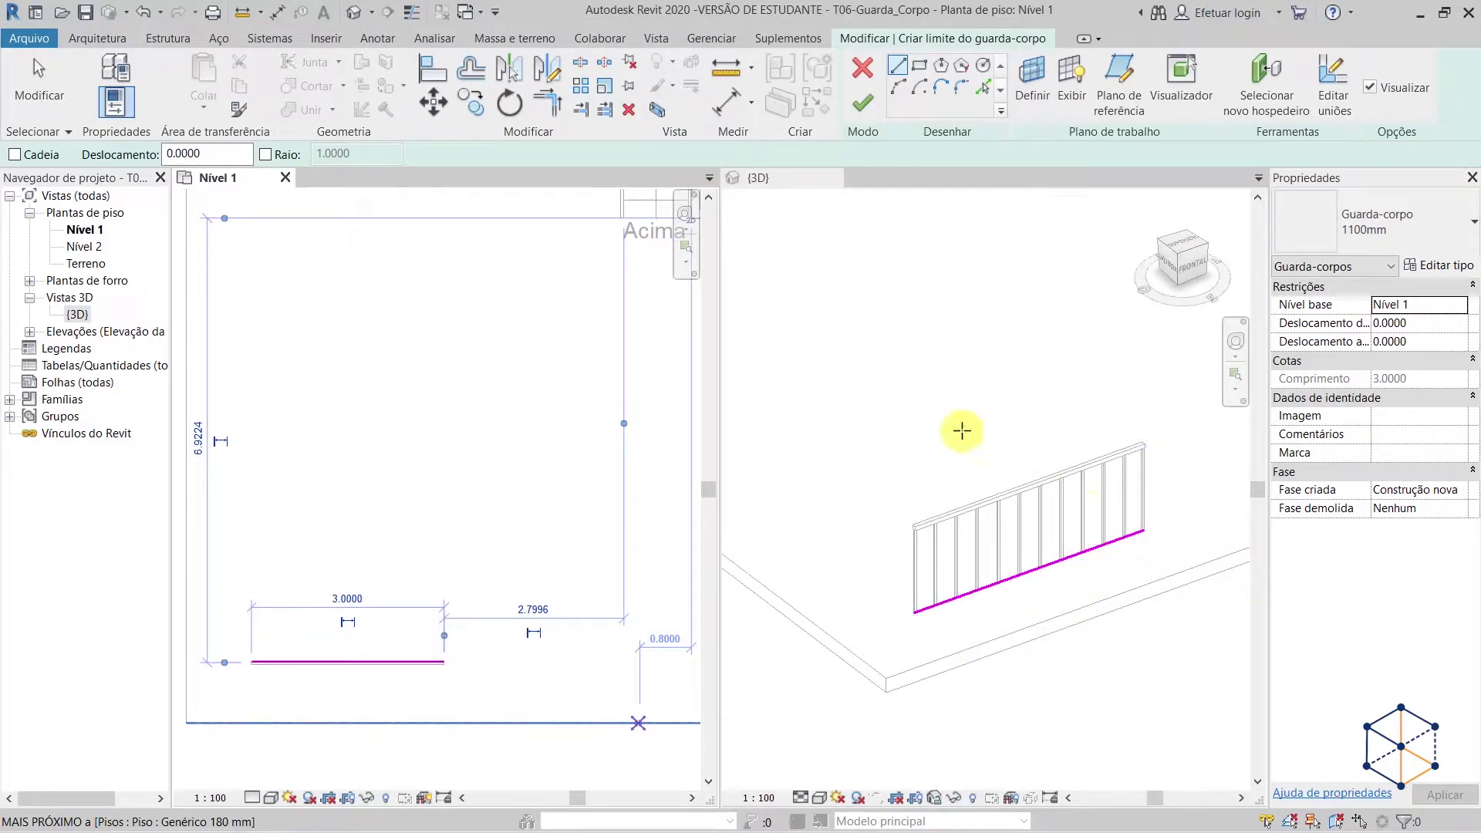
- Add a 90° arc of about 1.41 m radius to the railing path, tangent to the line's right end
left_click(897, 86)
left_click(448, 662)
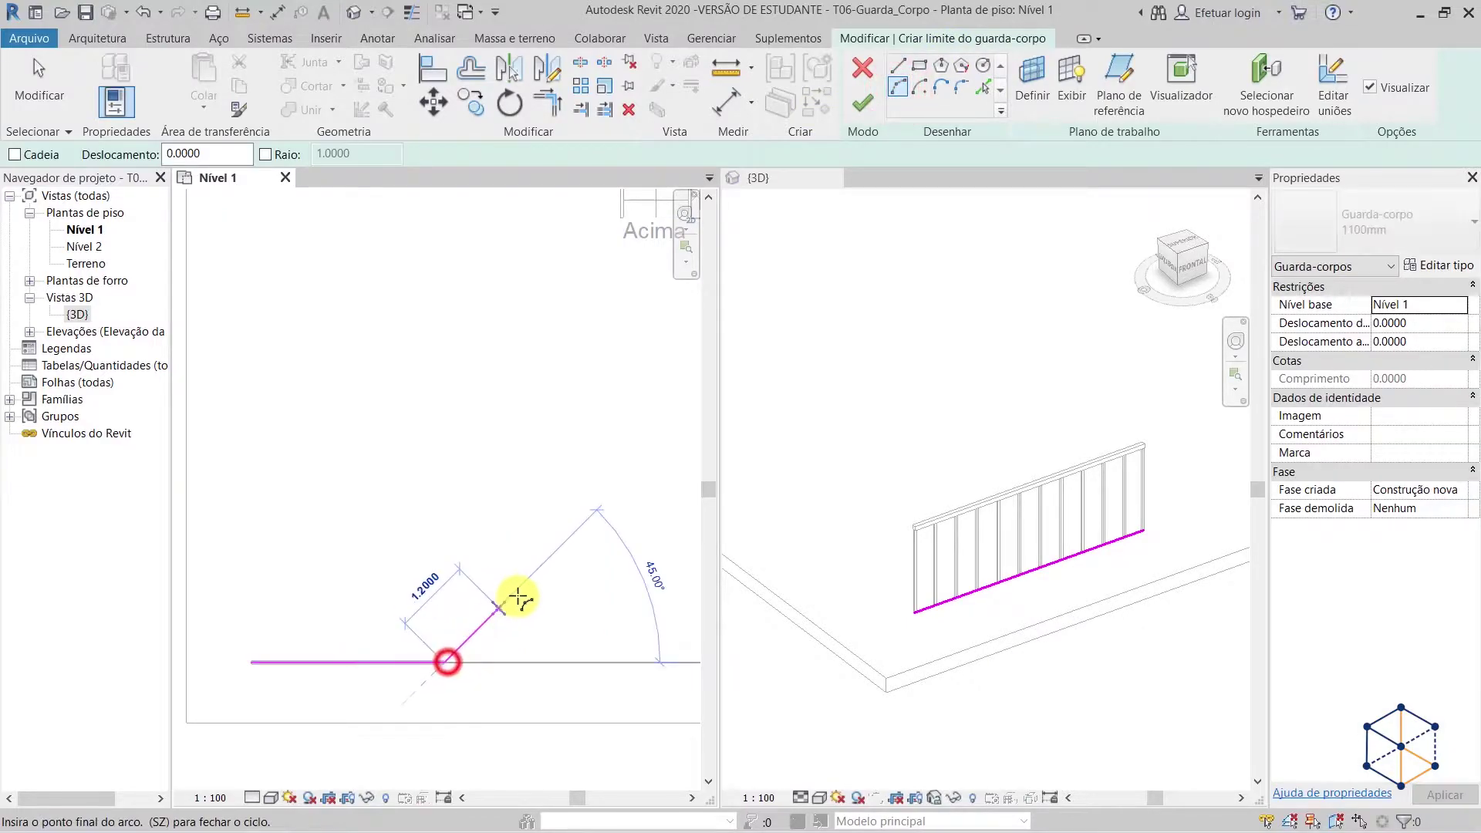
left_click(539, 572)
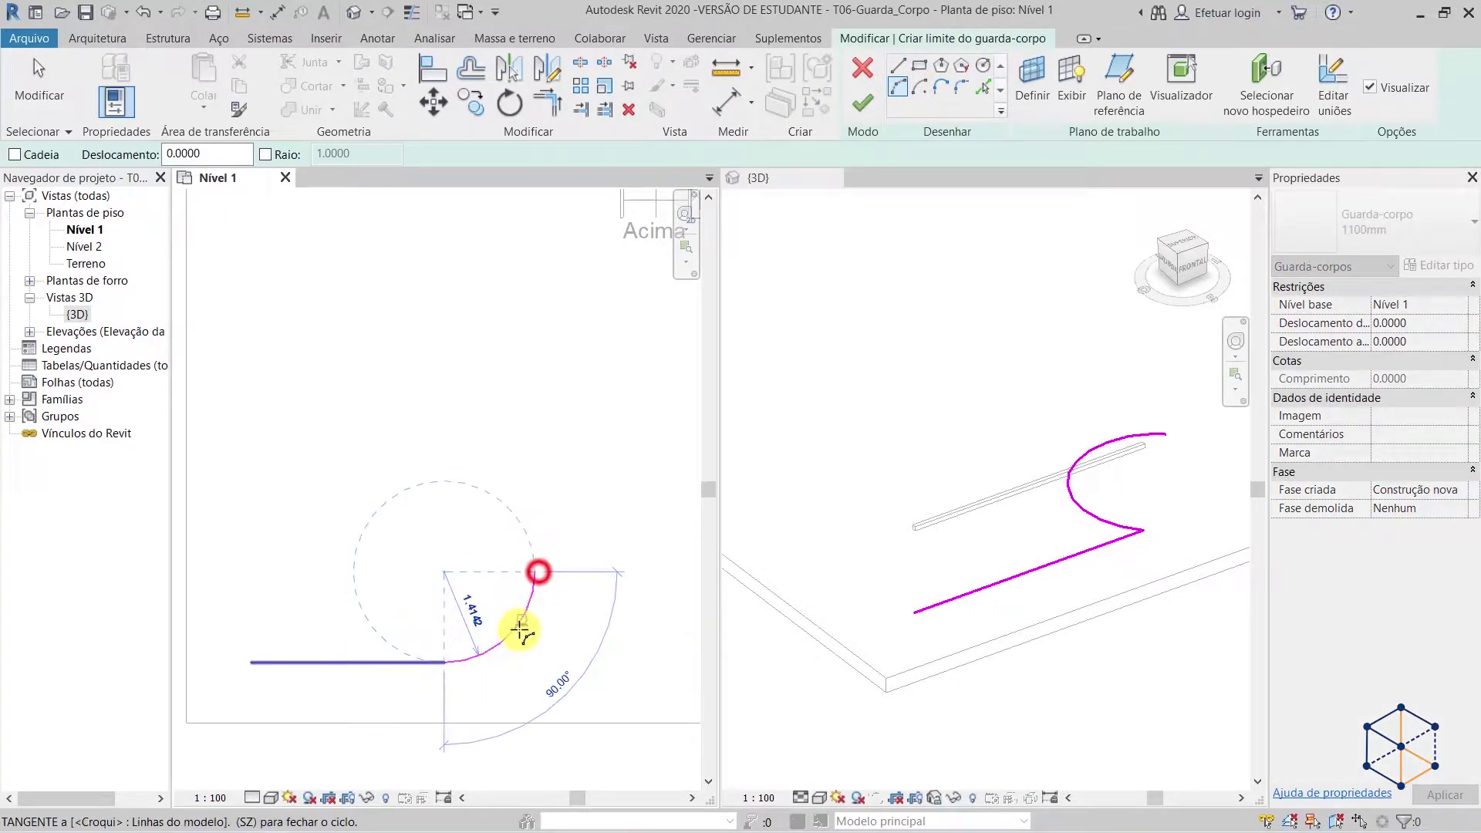
left_click(513, 635)
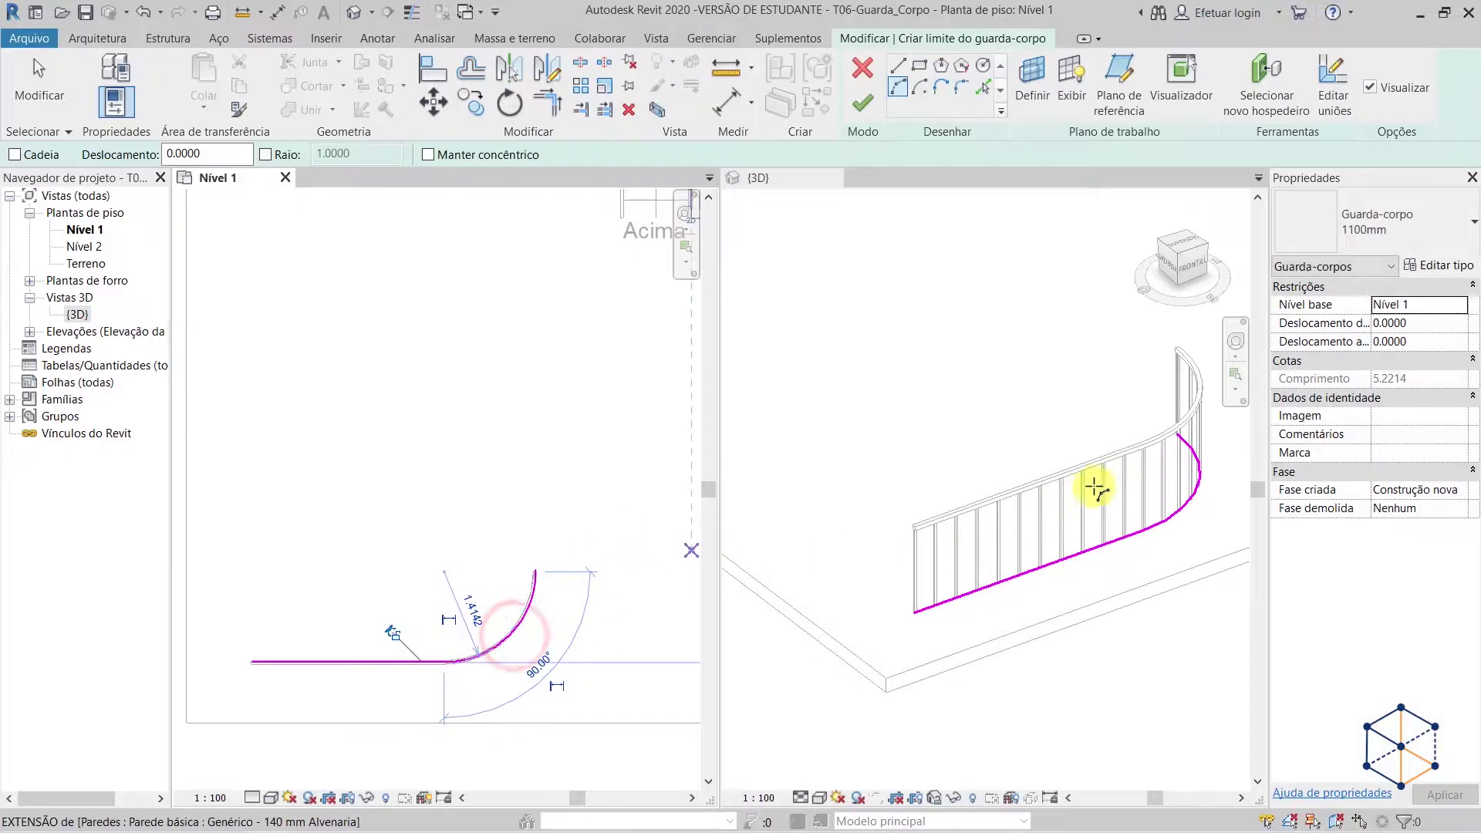
key("Escape")
scroll(1090, 556, "down", 2)
left_click(1048, 664)
middle_click_drag(1048, 665, 993, 705)
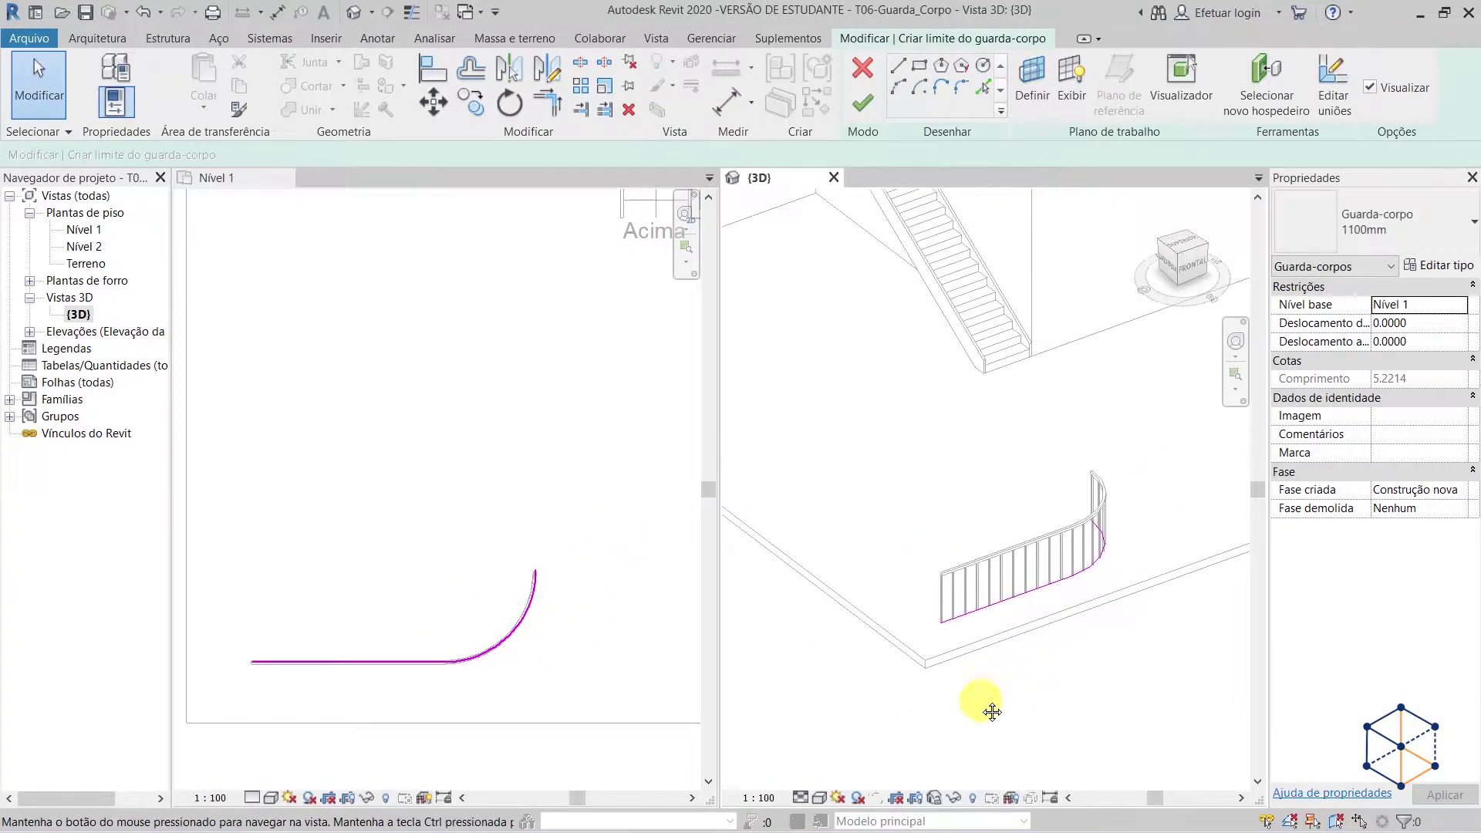
scroll(371, 678, "up", 1)
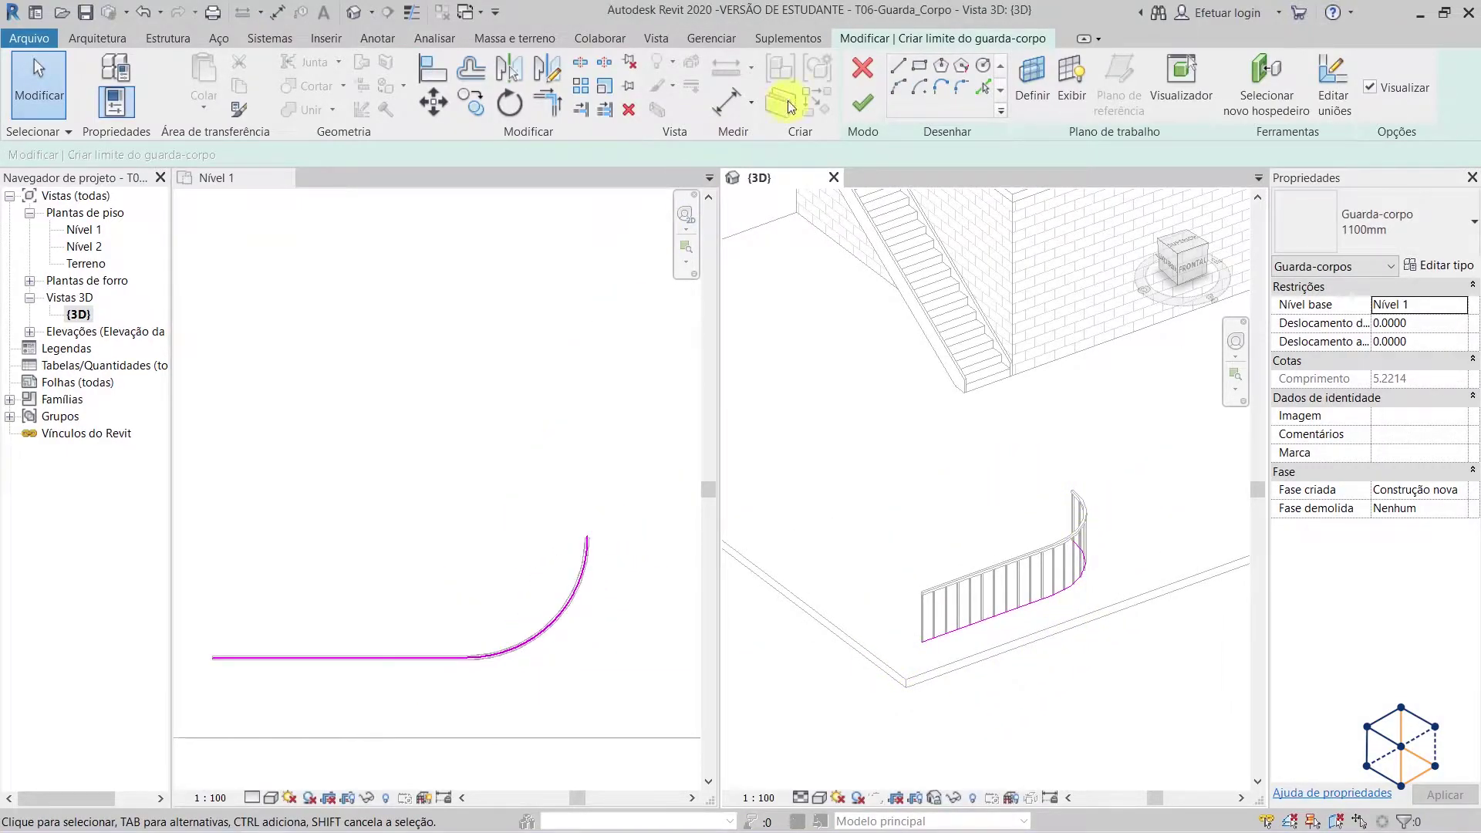
- Add a 1.5 m vertical line to the railing path, starting at the arc's upper end
left_click(895, 76)
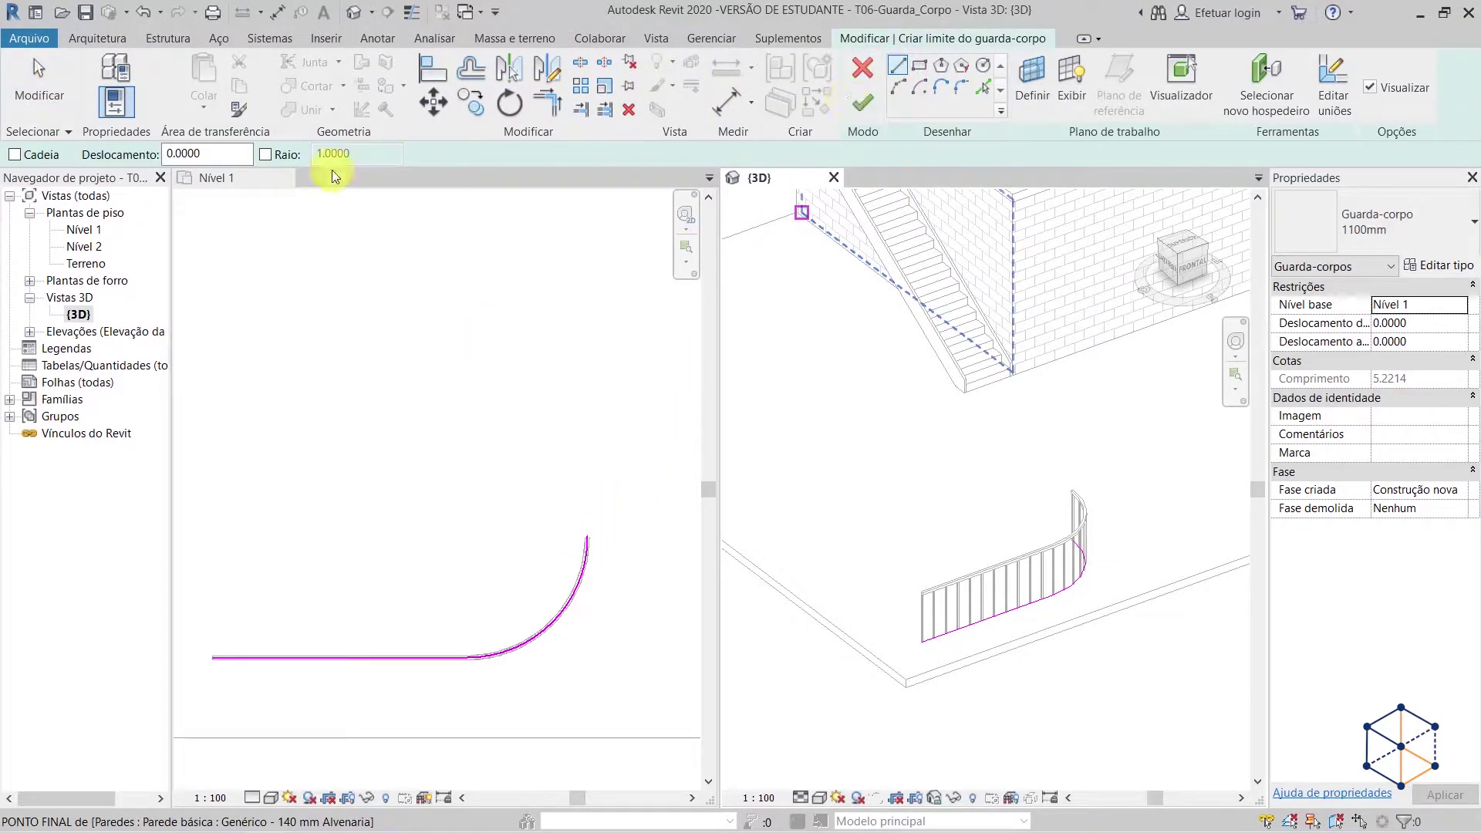
left_click(259, 177)
left_click(584, 533)
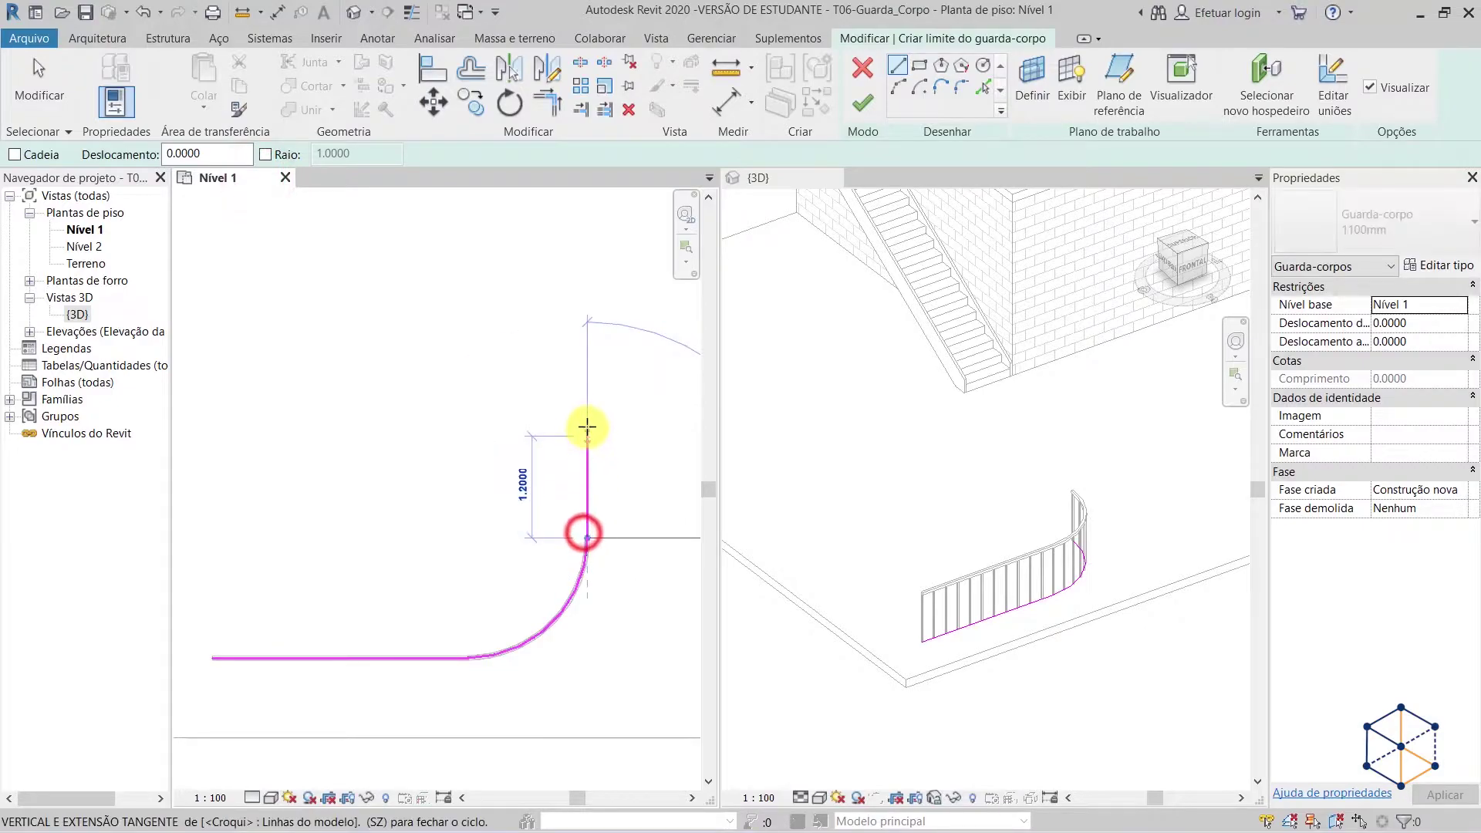
left_click(590, 414)
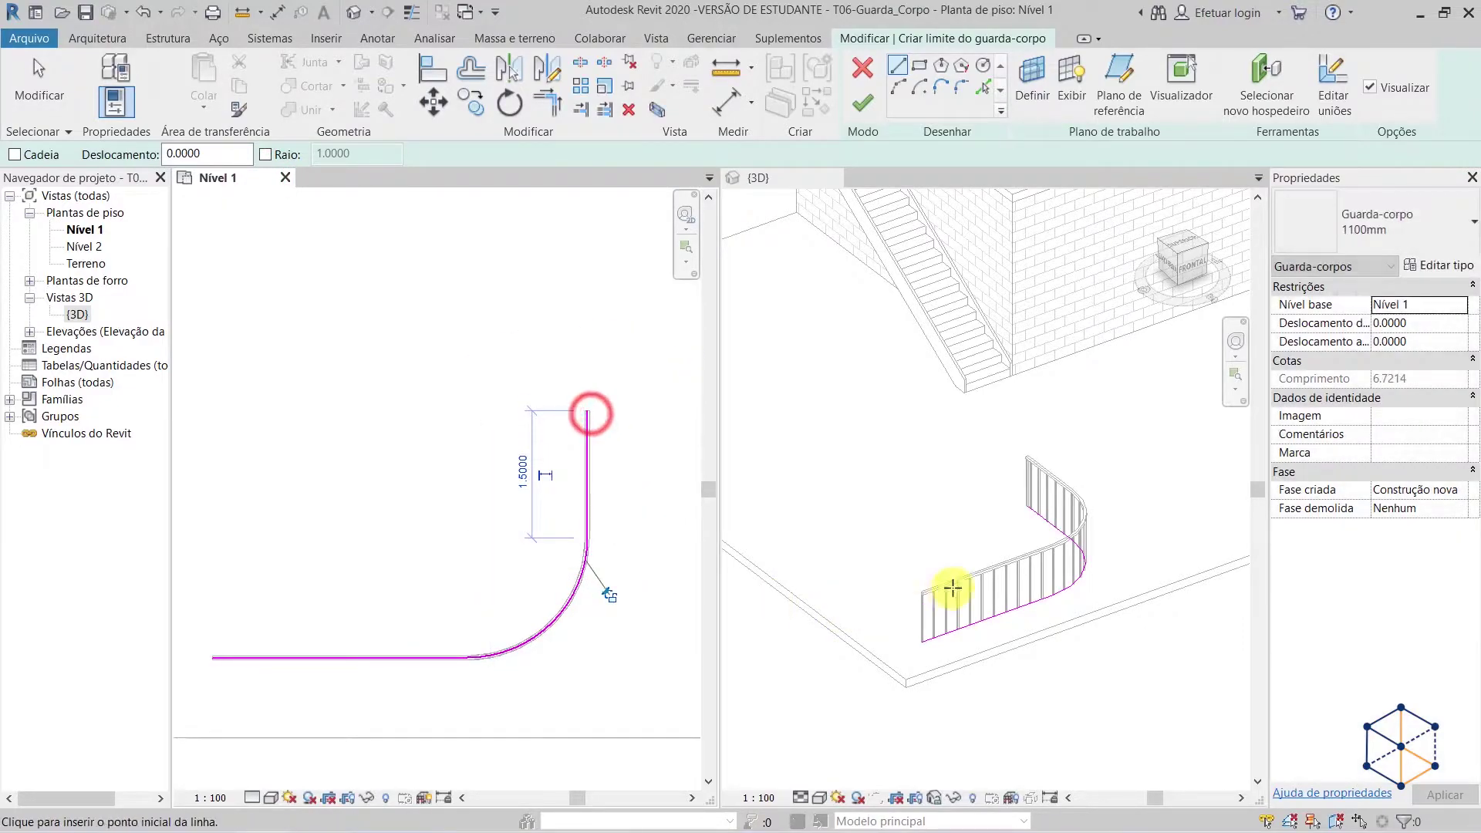
key("Escape")
key("Escape")
- Finish the railing sketch made of two straight segments joined by an arc
scroll(949, 631, "down", 2)
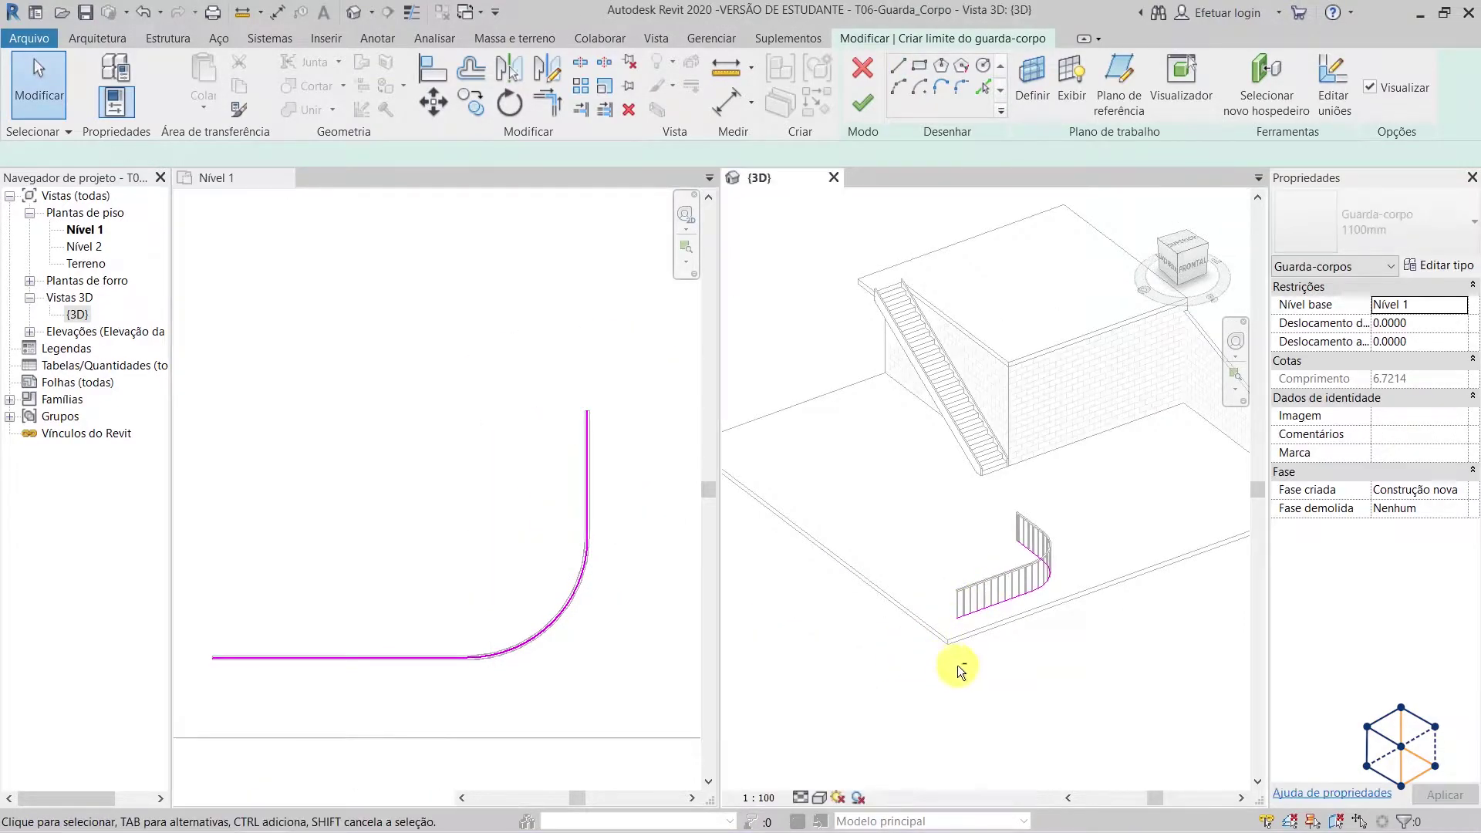
middle_click_drag(928, 671, 873, 681, "shift")
scroll(904, 623, "up", 2)
mouse_move(910, 626)
middle_mouse_down("shift")
mouse_move(1066, 670)
mouse_move(1007, 652)
middle_mouse_up("shift")
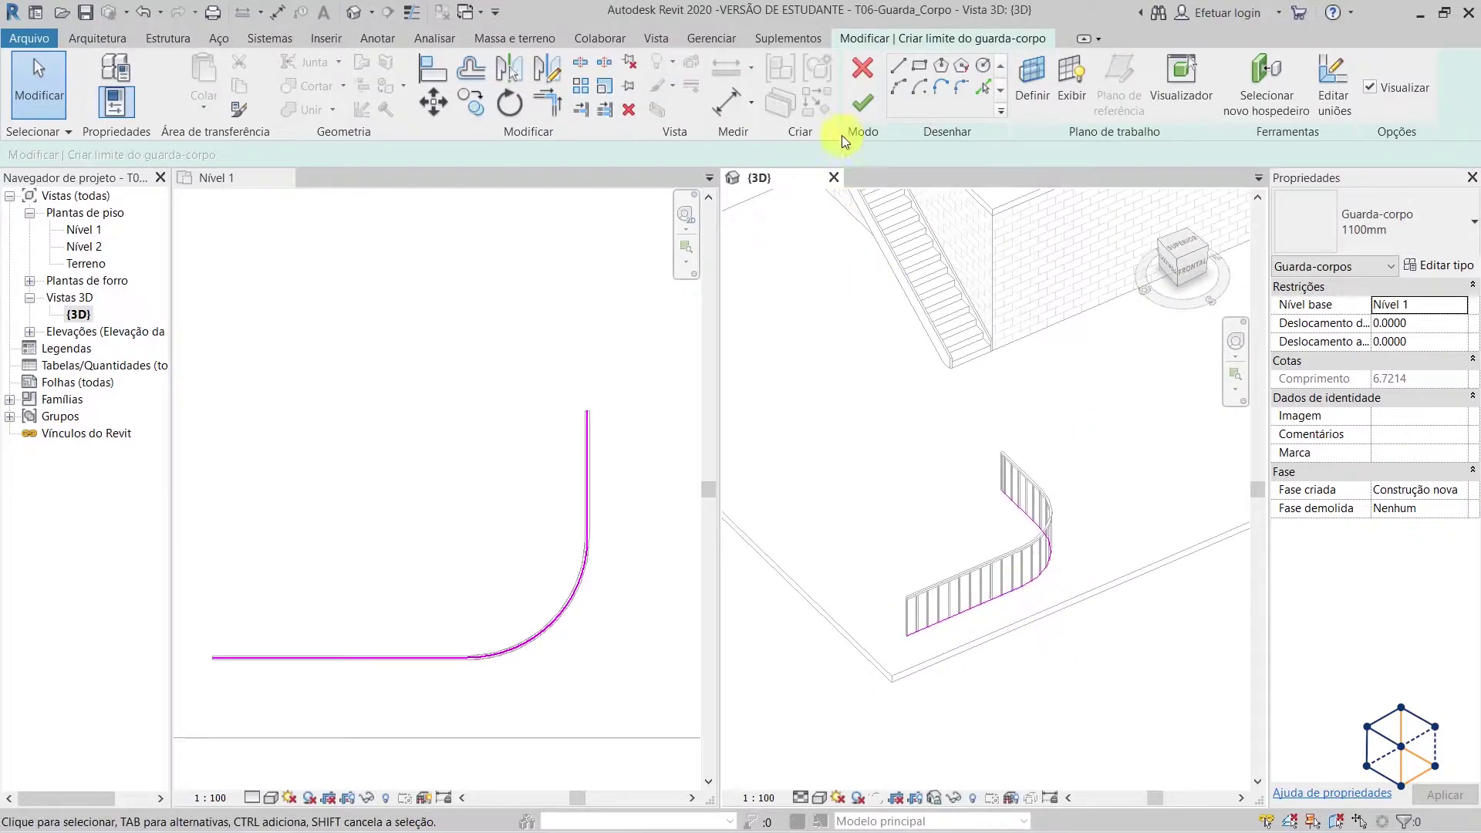
left_click(864, 102)
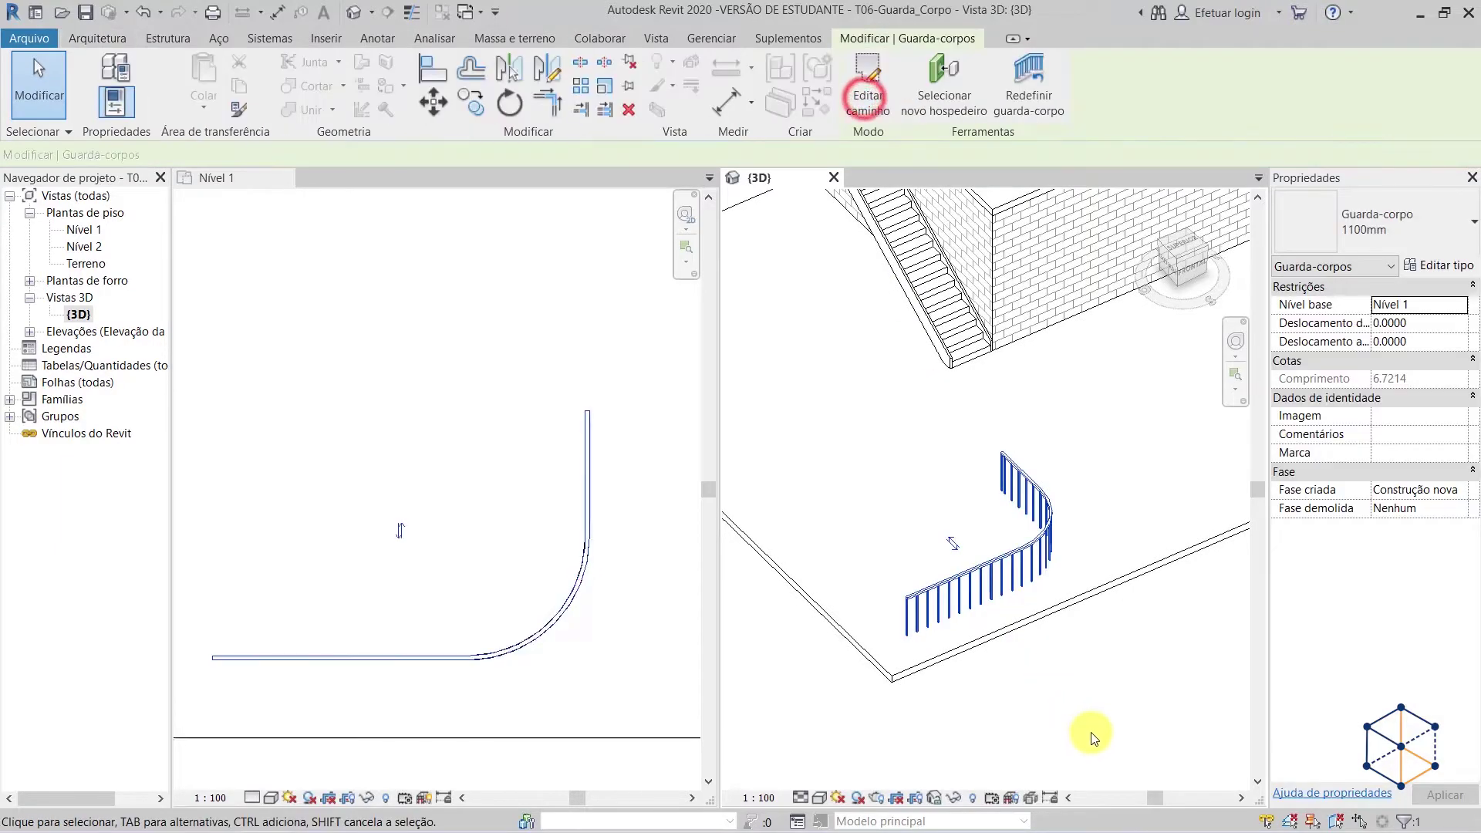
- Delete the railing with the curved corner from the model
scroll(1126, 674, "up", 2)
scroll(964, 544, "down", 2)
middle_click_drag(947, 690, 1081, 664, "shift")
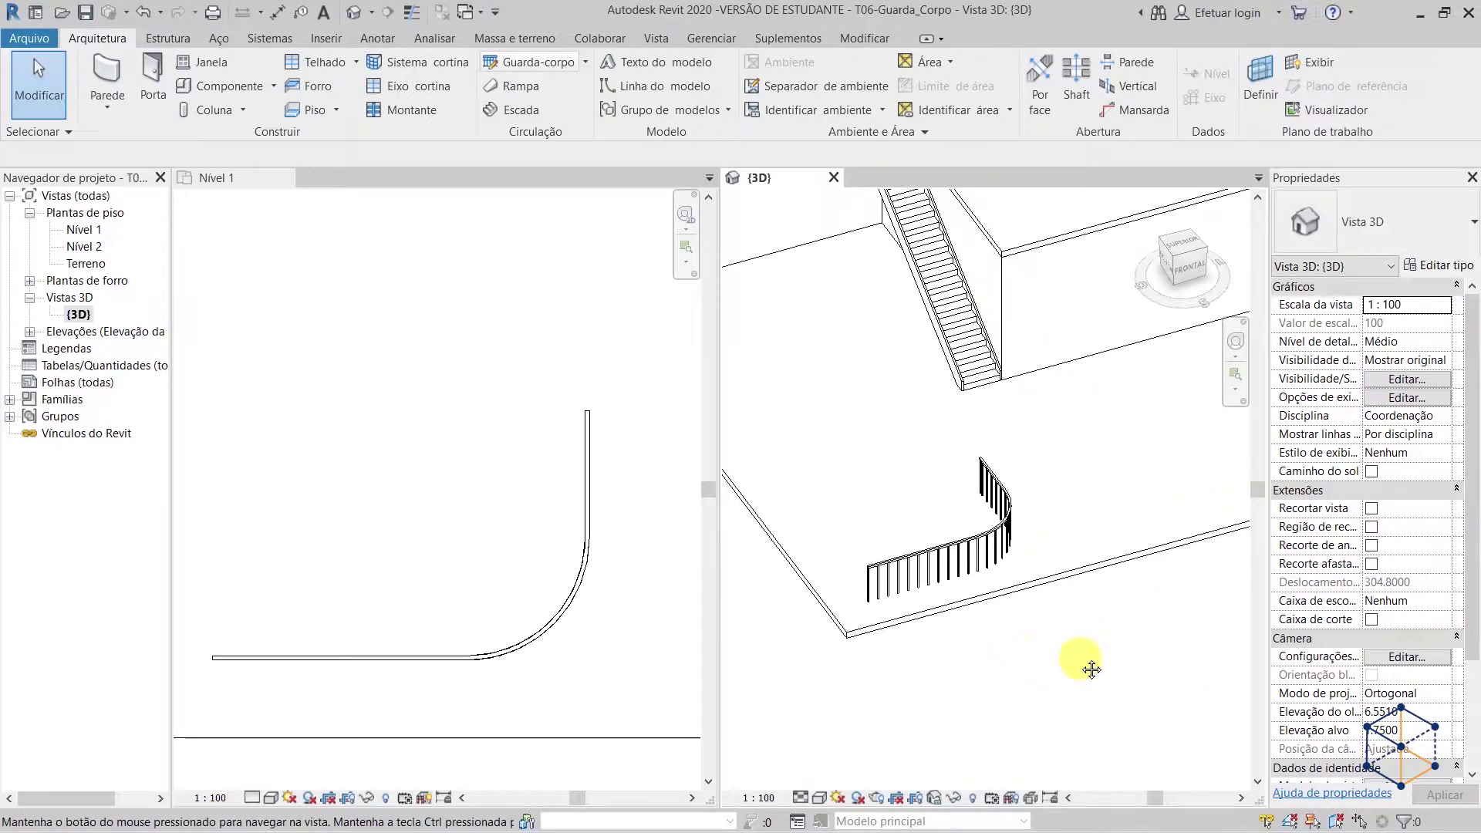
left_click(985, 550)
key("Delete")
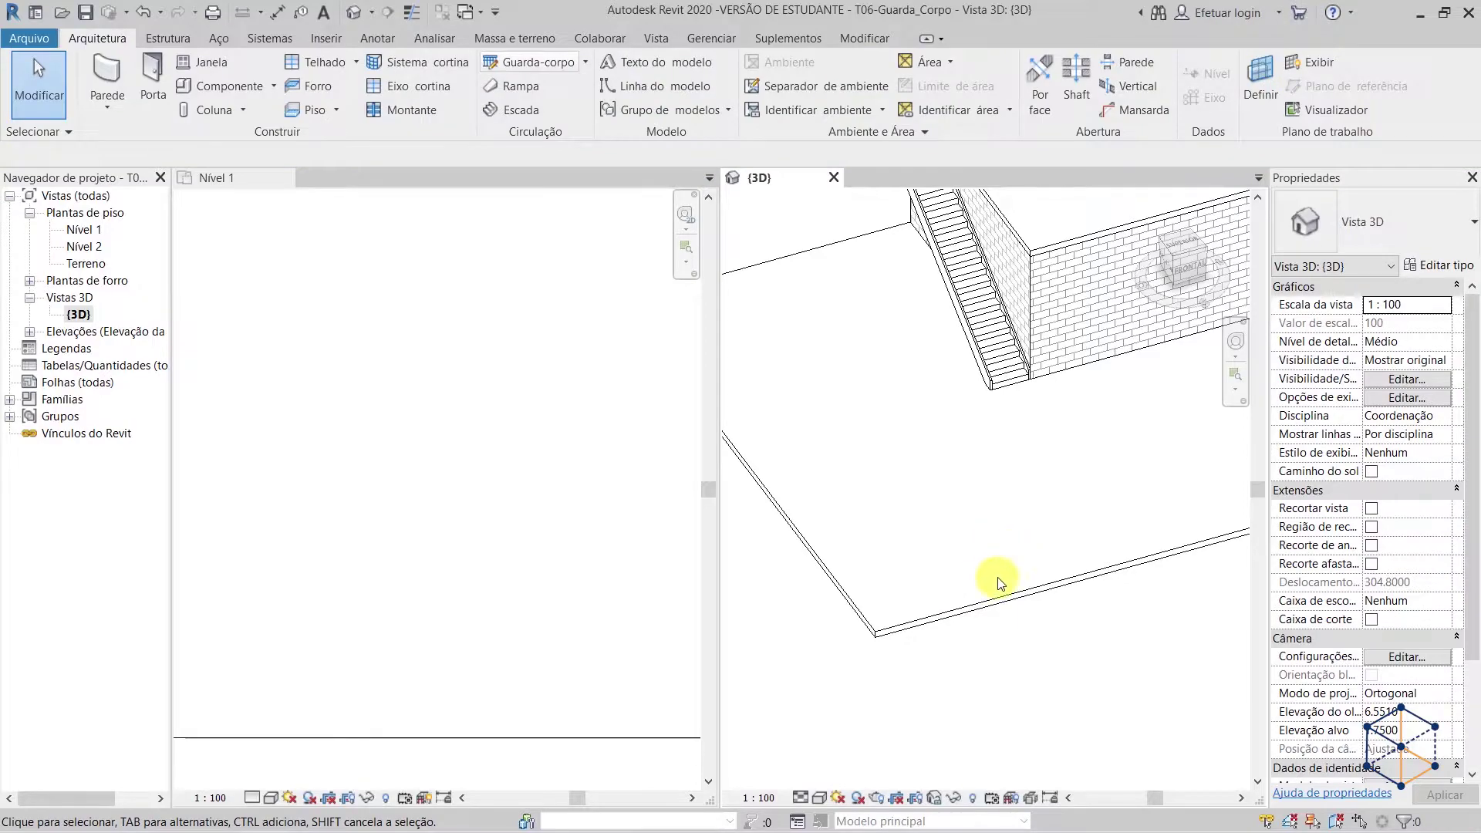
- Start a new sketched-path railing in Nível 1 and draw a 7.4 m vertical line alongside the inner face of the sloped-top wall
scroll(926, 659, "down", 3)
scroll(1134, 502, "up", 2)
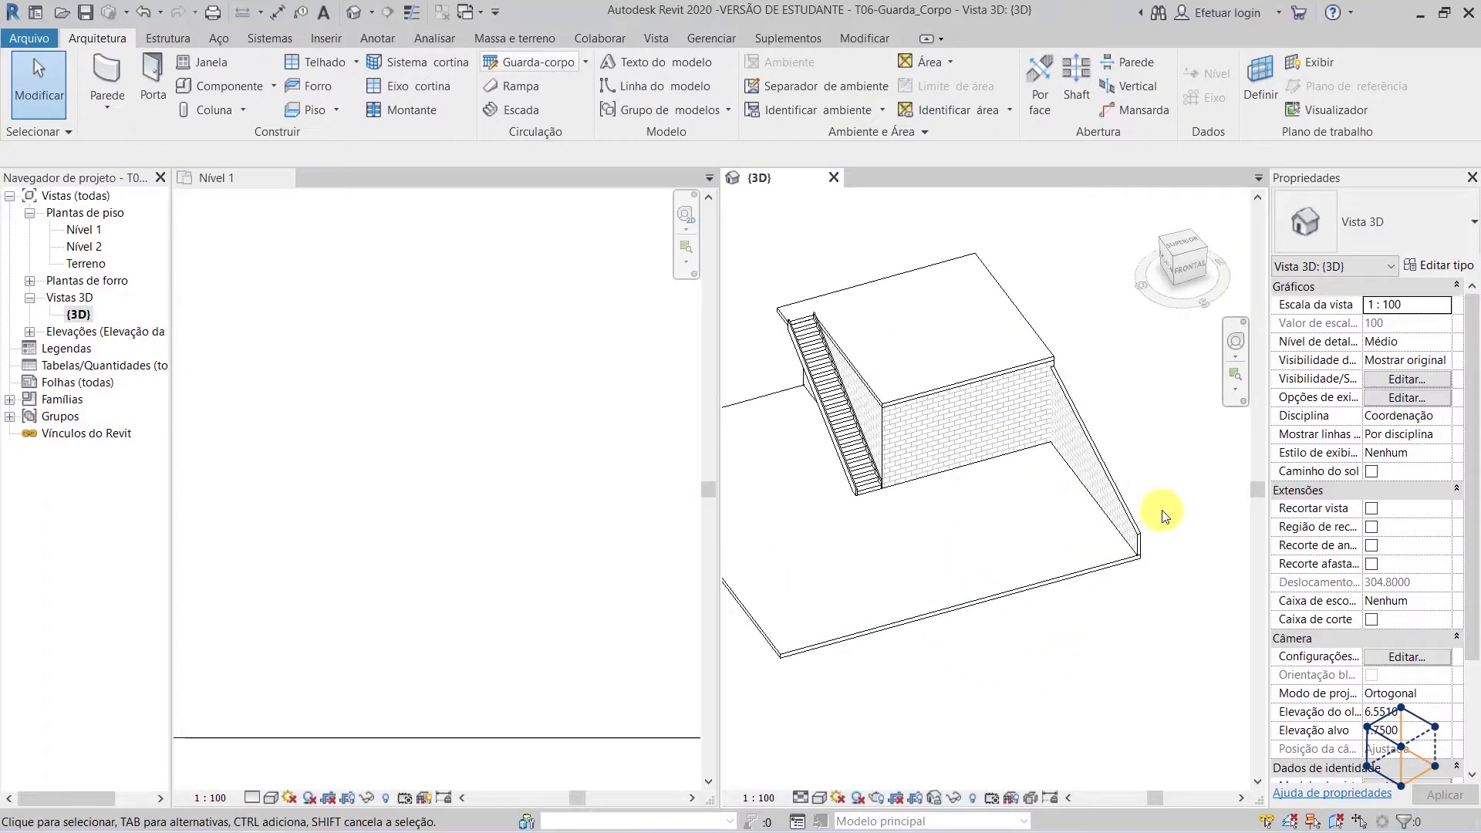
scroll(916, 502, "up", 2)
left_click(553, 483)
middle_click_drag(638, 558, 374, 520)
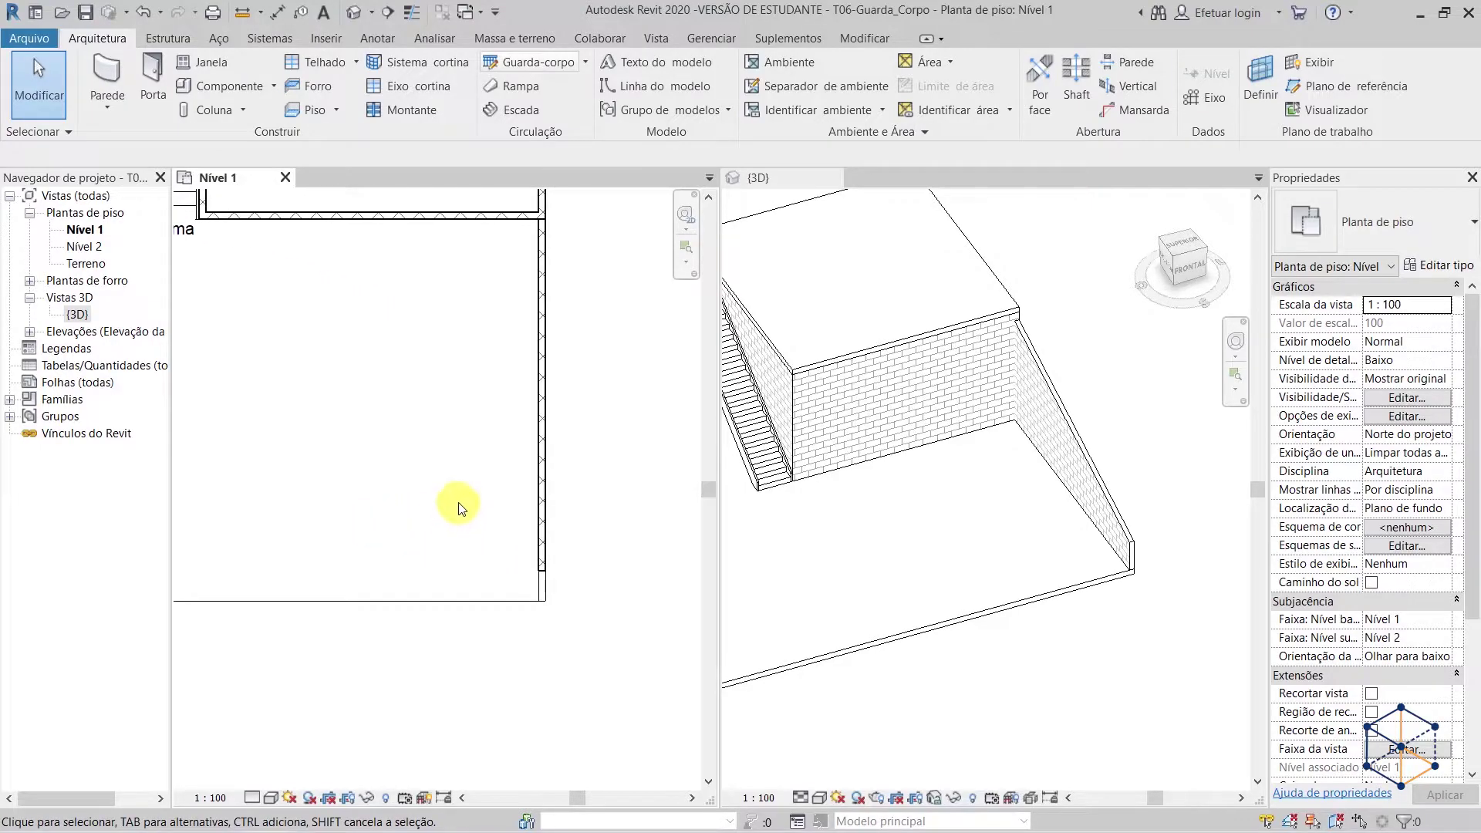
scroll(484, 429, "up", 1)
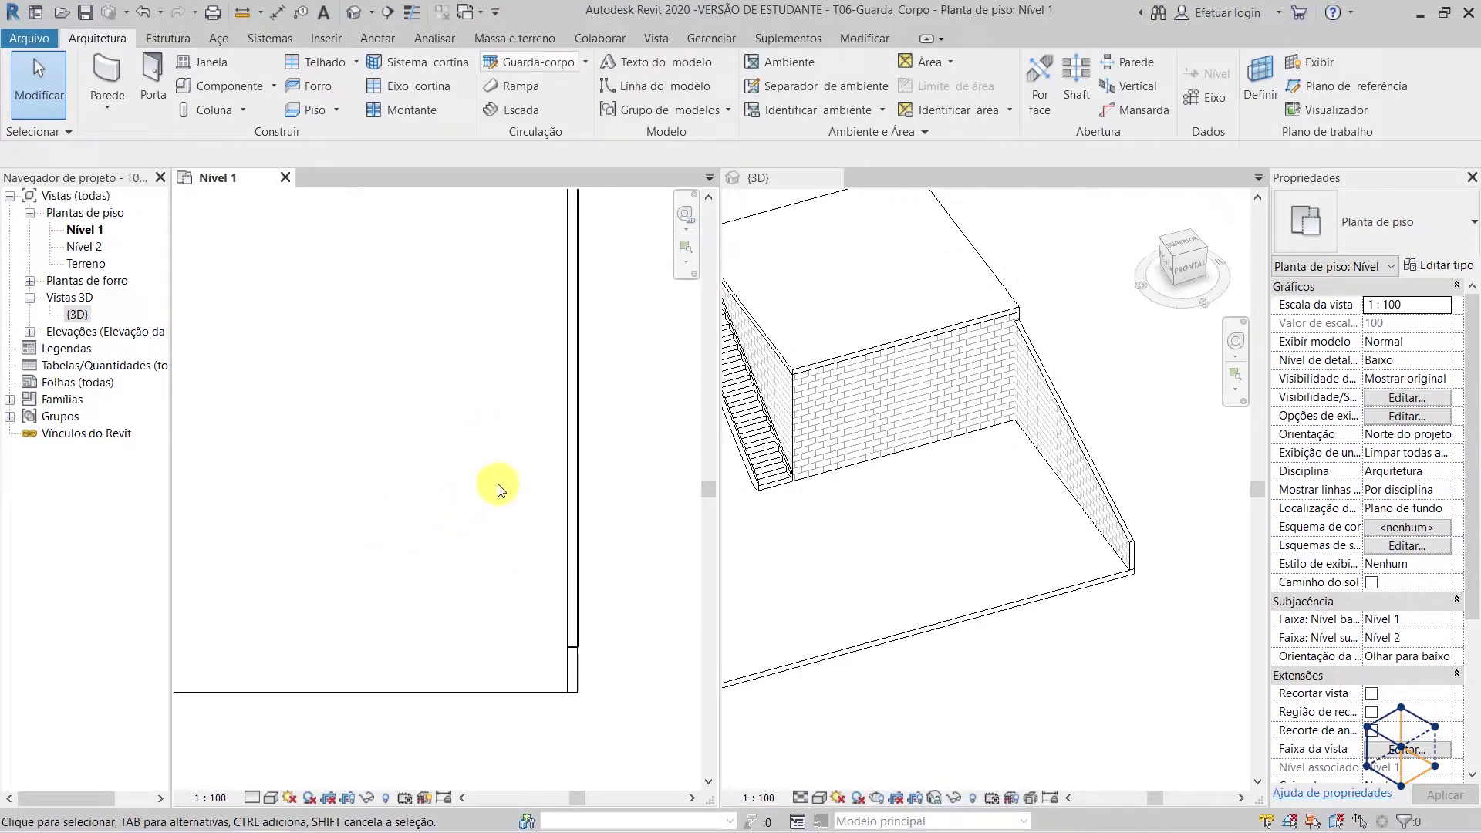
middle_click_drag(523, 629, 502, 605)
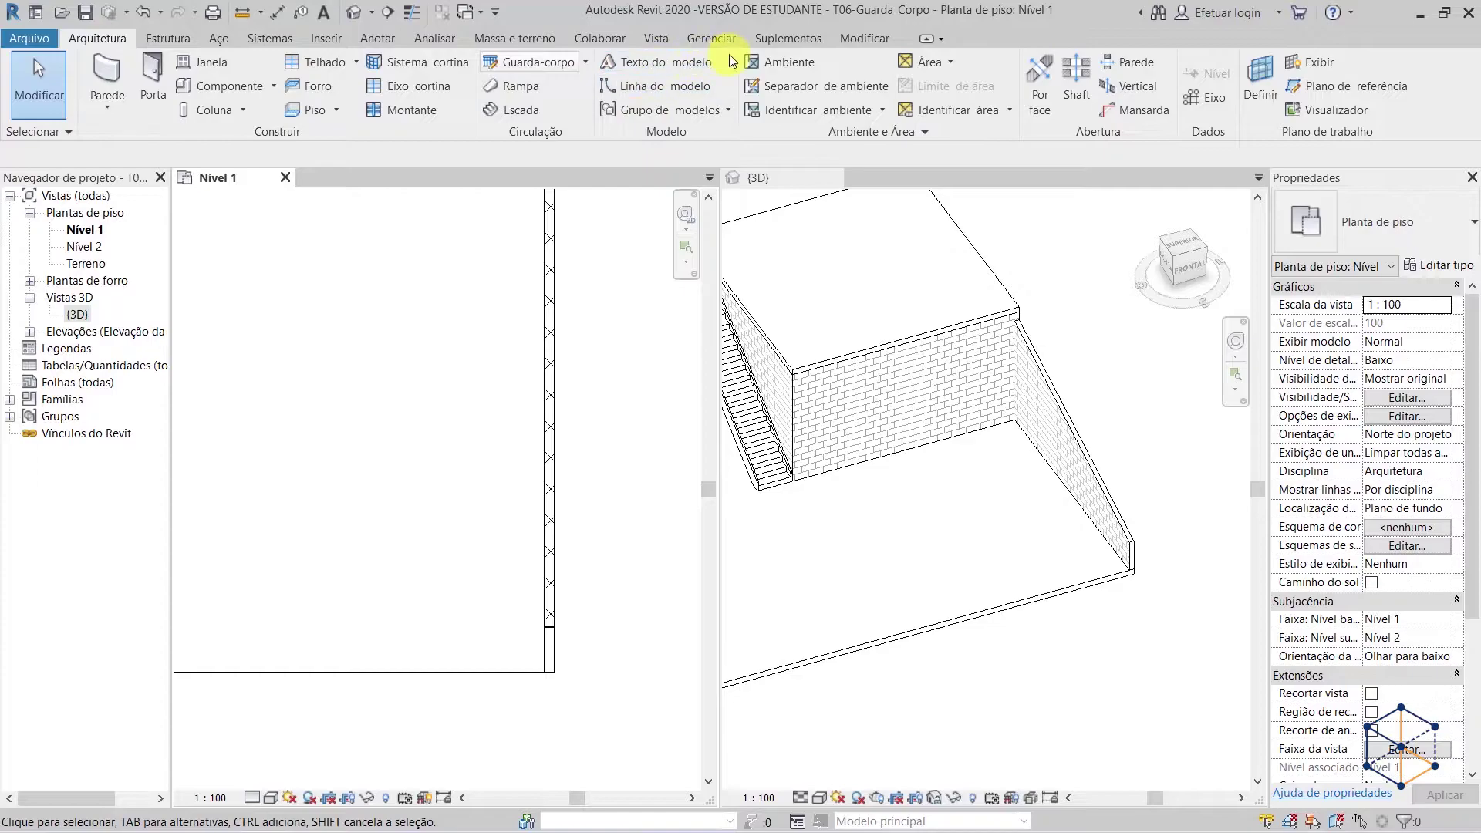
left_click(585, 62)
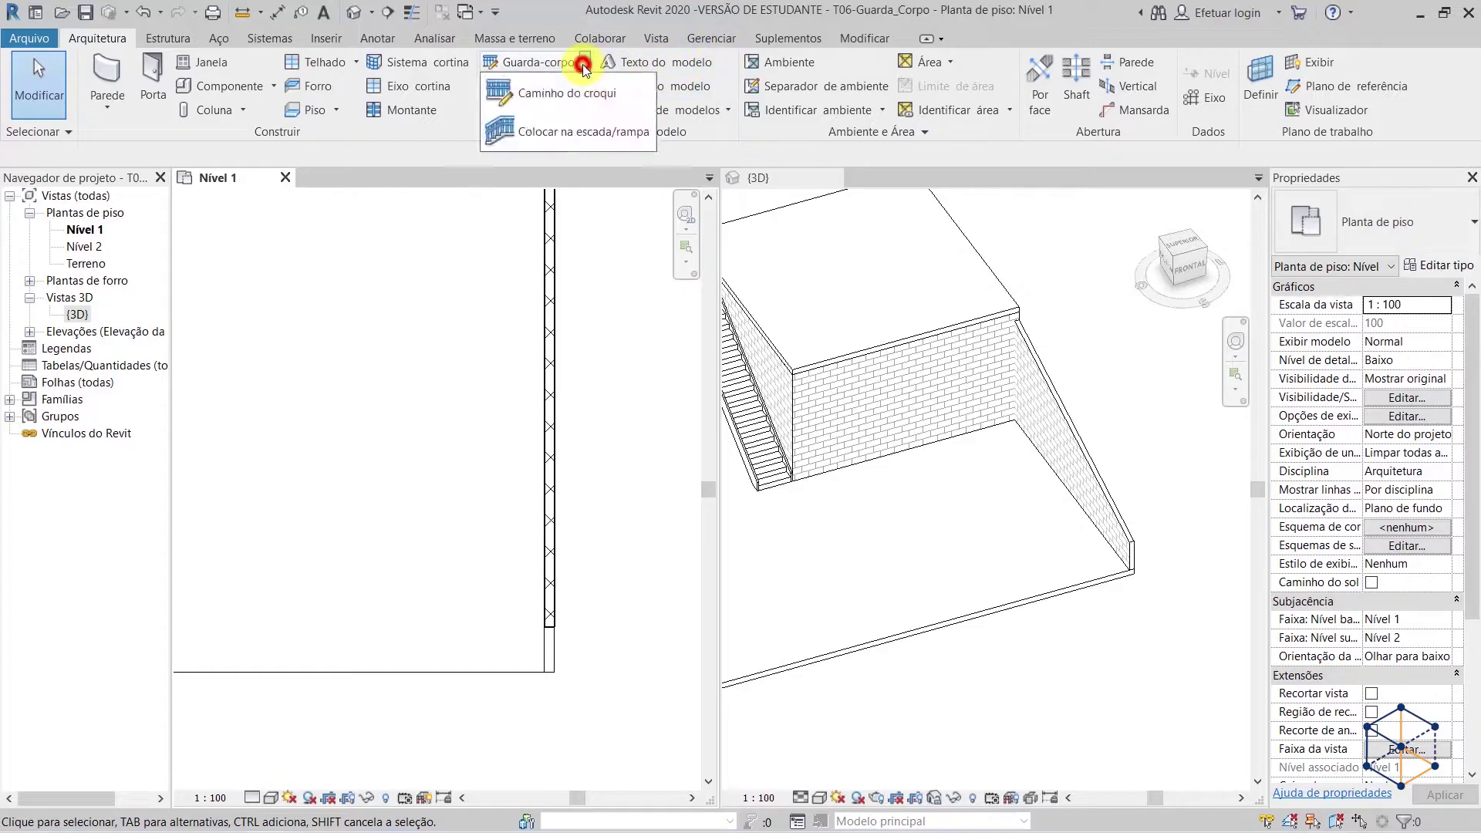
left_click(552, 95)
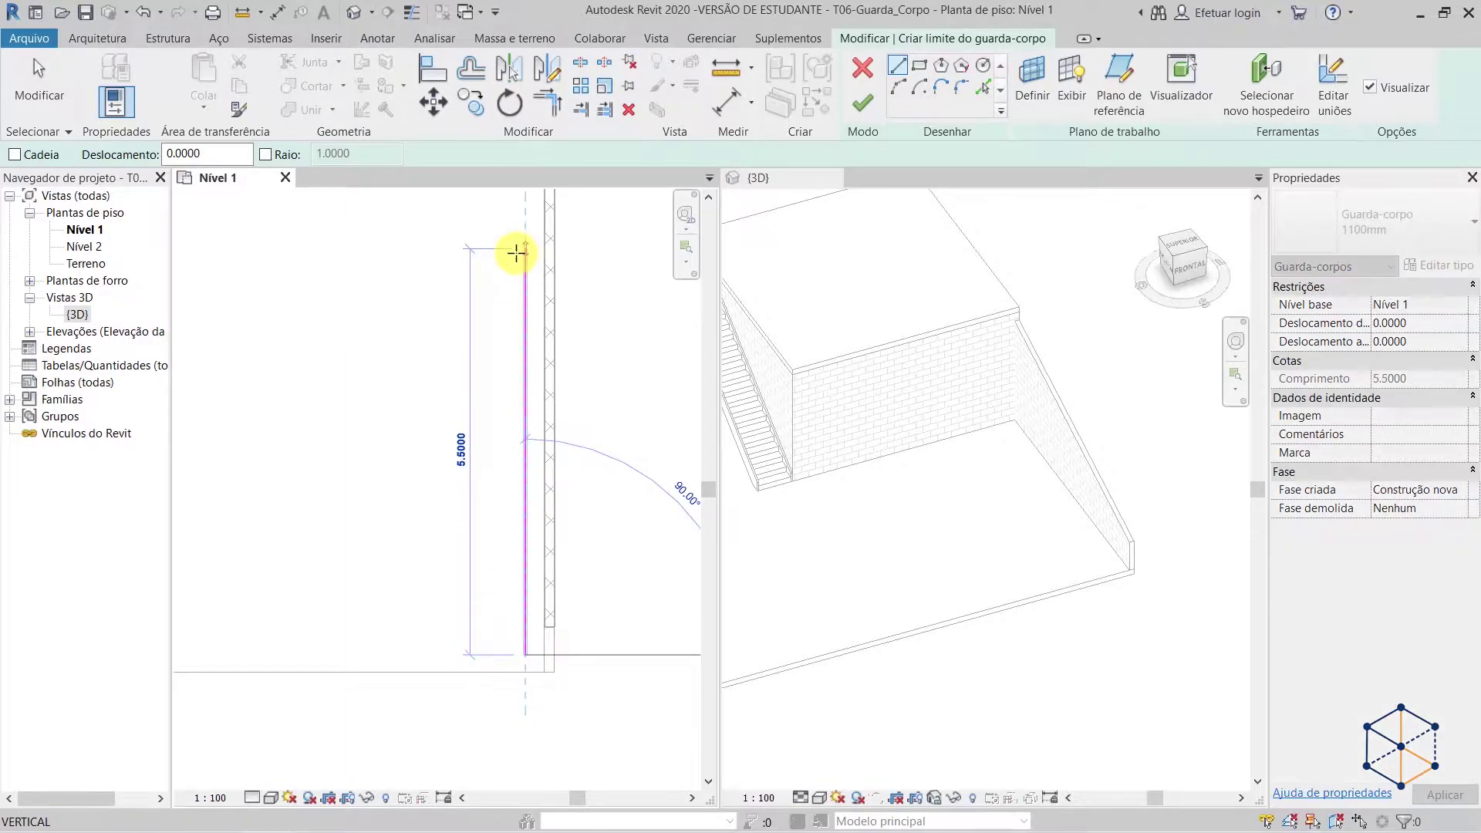
middle_click_drag(516, 252, 502, 353)
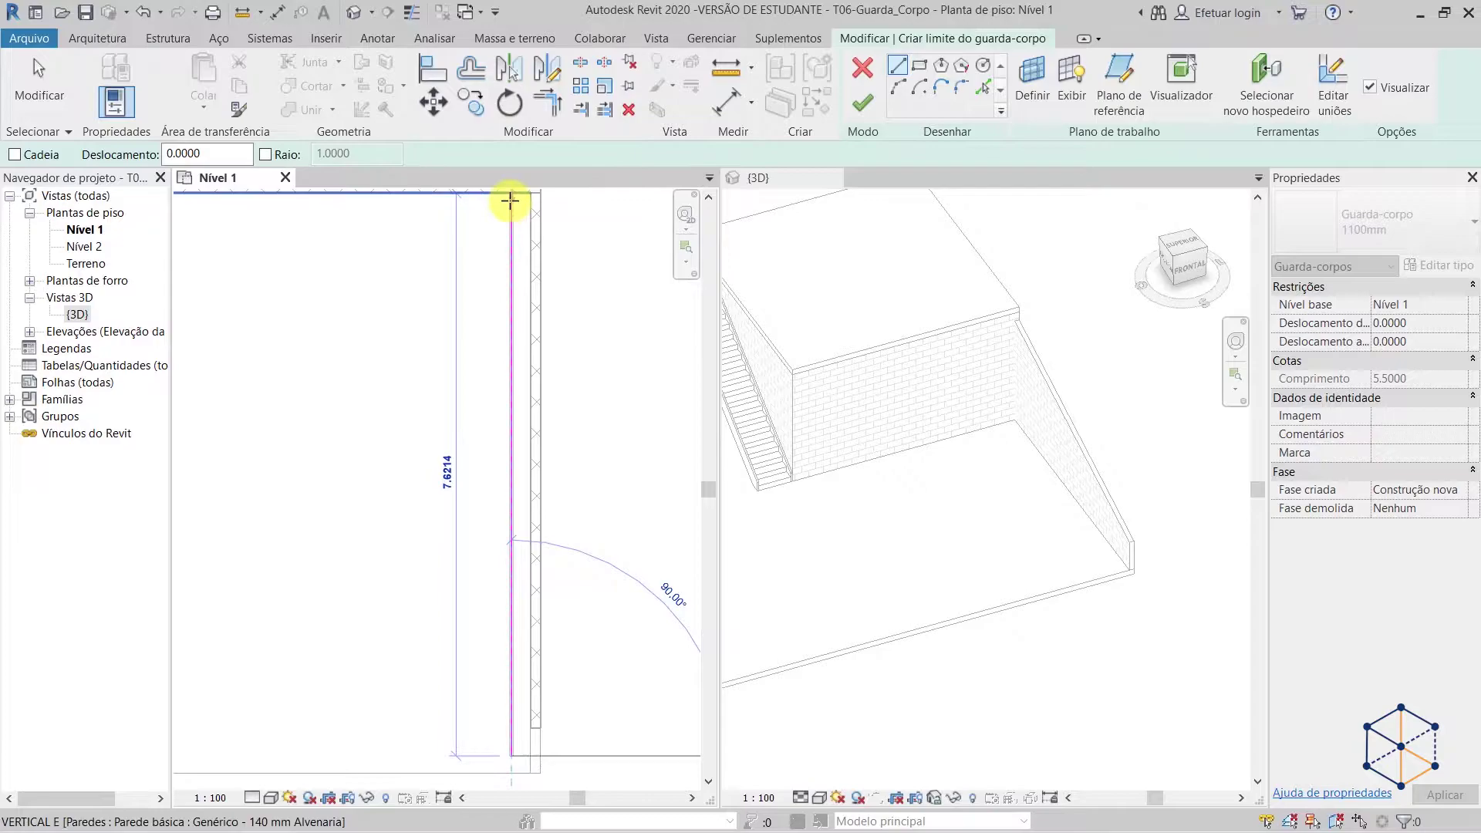
left_click(510, 206)
scroll(469, 517, "down", 1)
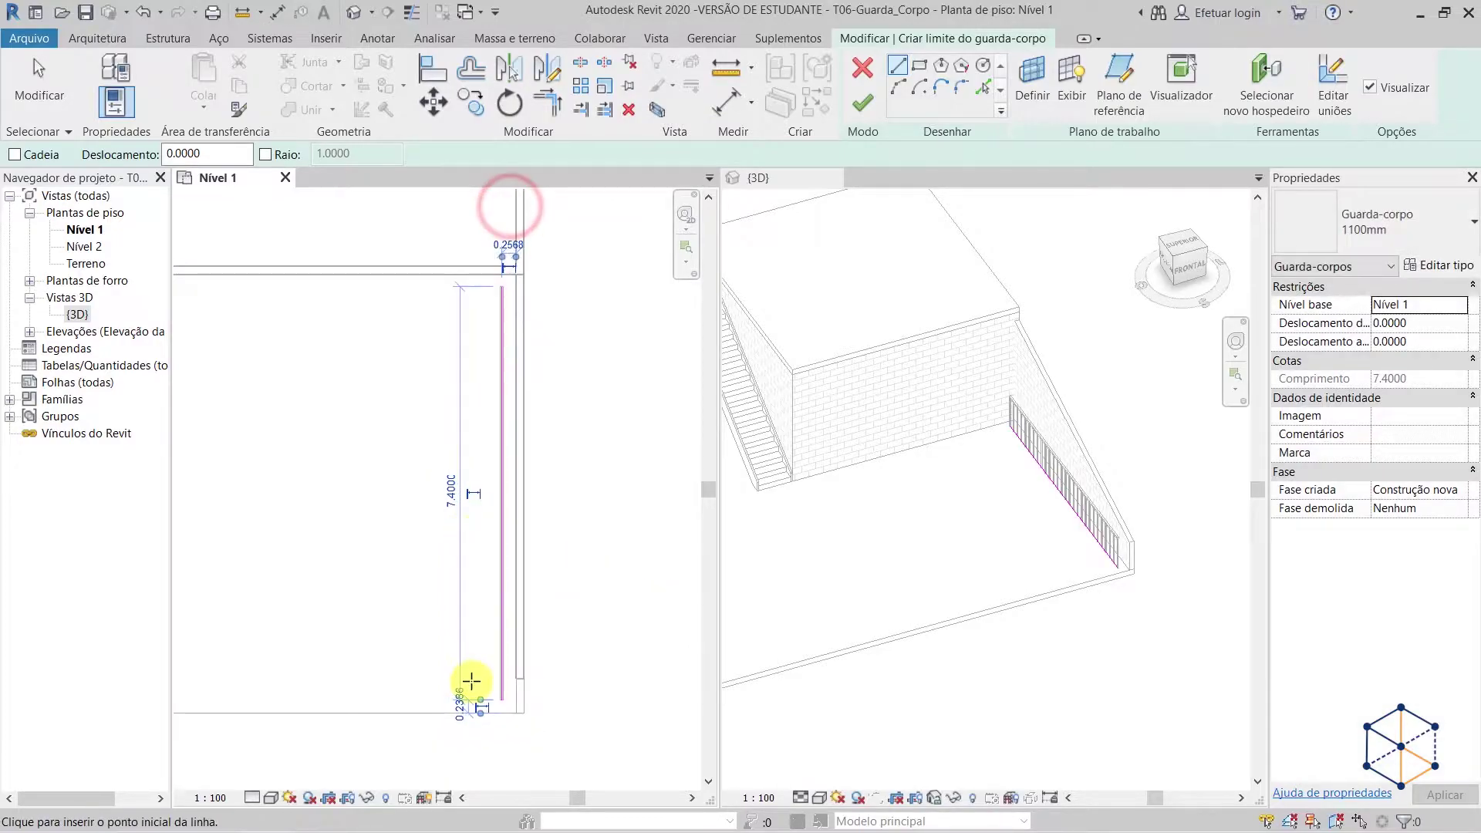
key("Escape")
- Stretch the path line's lower end to the floor's lower edge and finish the railing sketch
scroll(497, 704, "up", 2)
scroll(499, 704, "up", 1)
left_click(507, 697)
scroll(507, 696, "up", 2)
left_click_drag(515, 697, 511, 755)
left_click(786, 722)
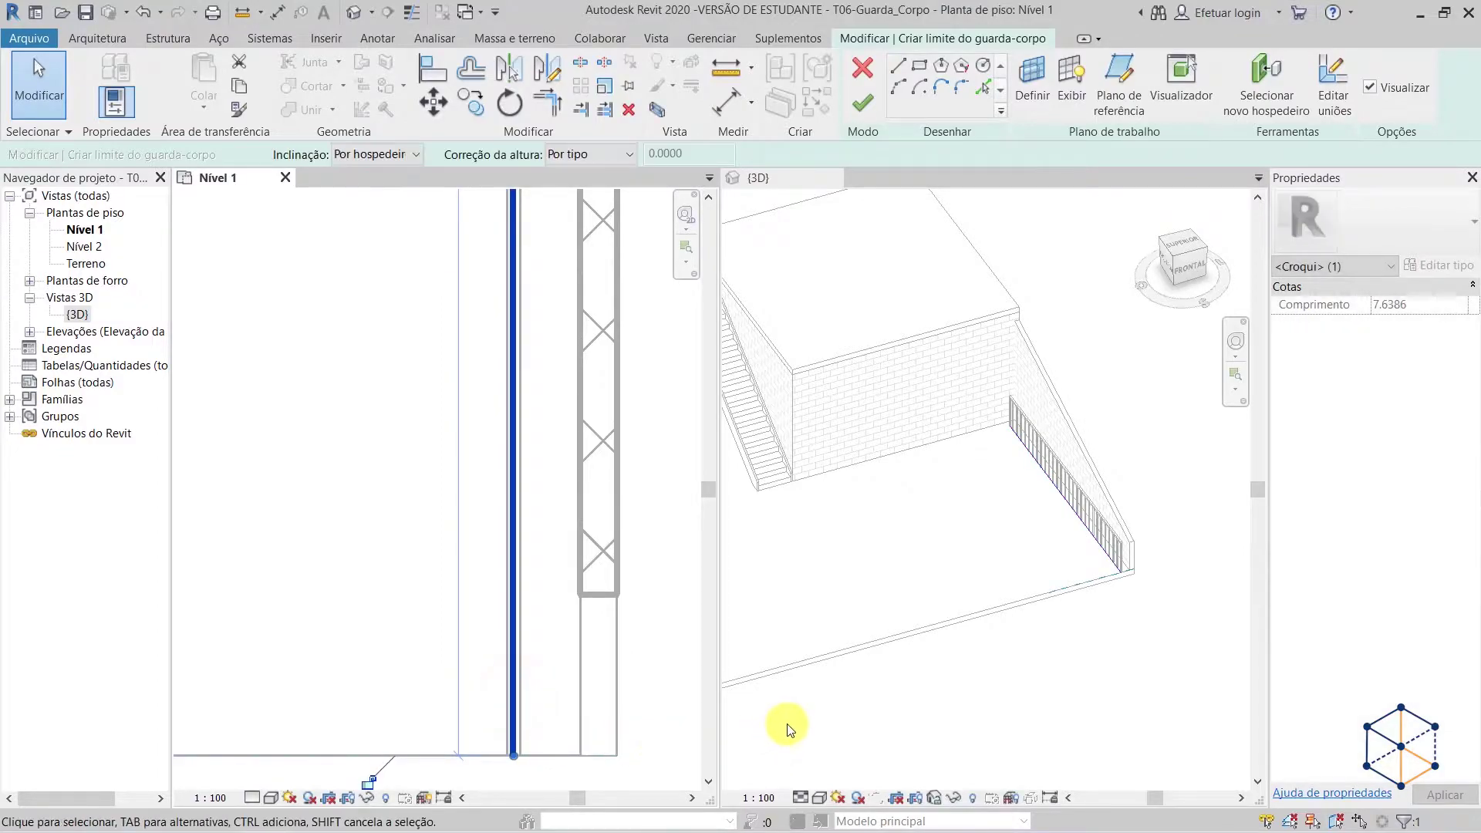
left_click(872, 103)
- Move the railing horizontally in plan from its end midpoint onto the centre of the sloped-top wall's thickness
left_click(1128, 423)
mouse_move(1126, 616)
middle_mouse_down("shift")
mouse_move(1099, 688)
mouse_move(1172, 625)
mouse_move(1180, 595)
mouse_move(896, 646)
mouse_move(1124, 694)
mouse_move(1103, 684)
middle_mouse_up("shift")
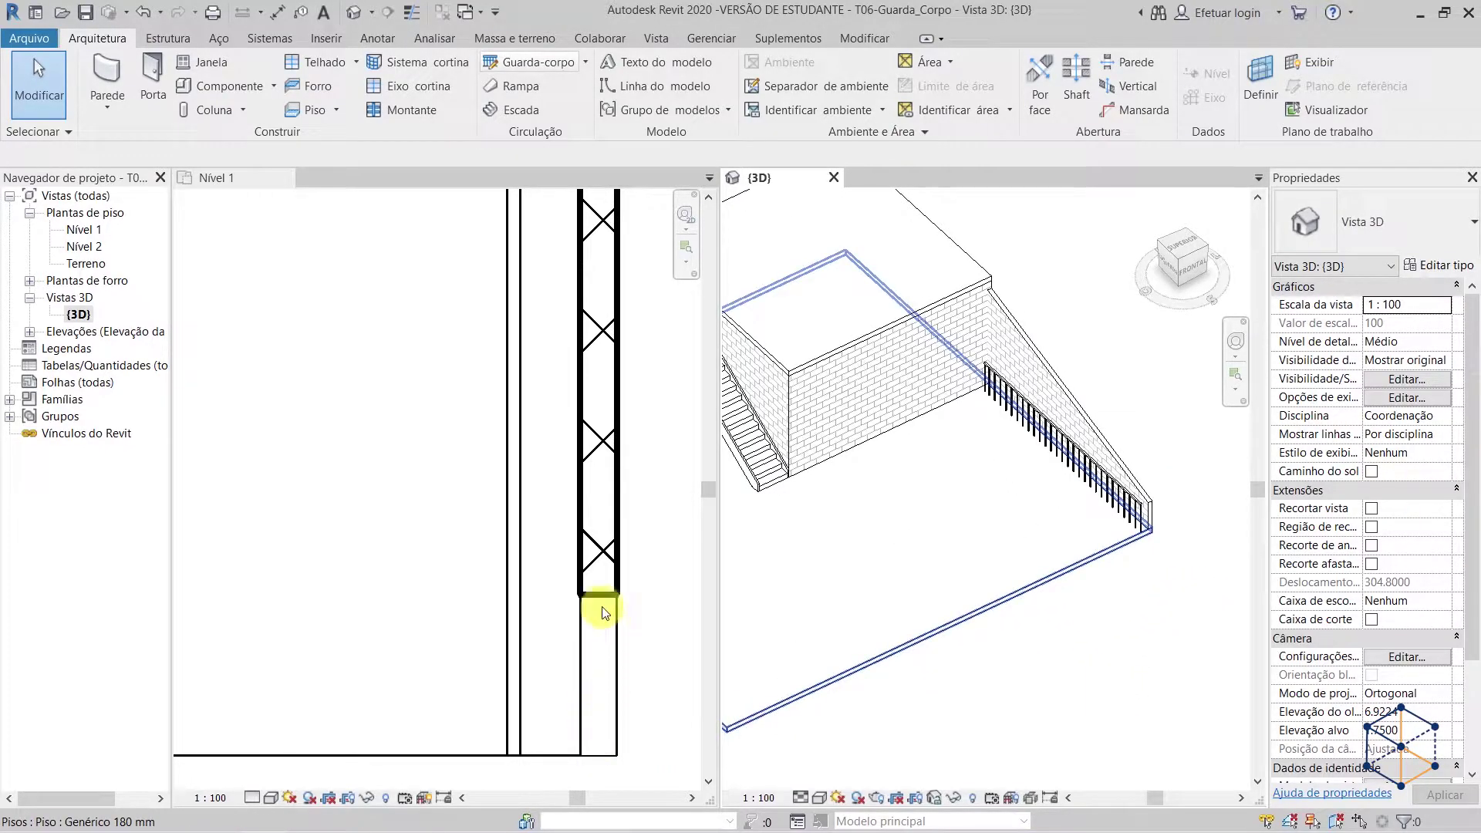
left_click(655, 725)
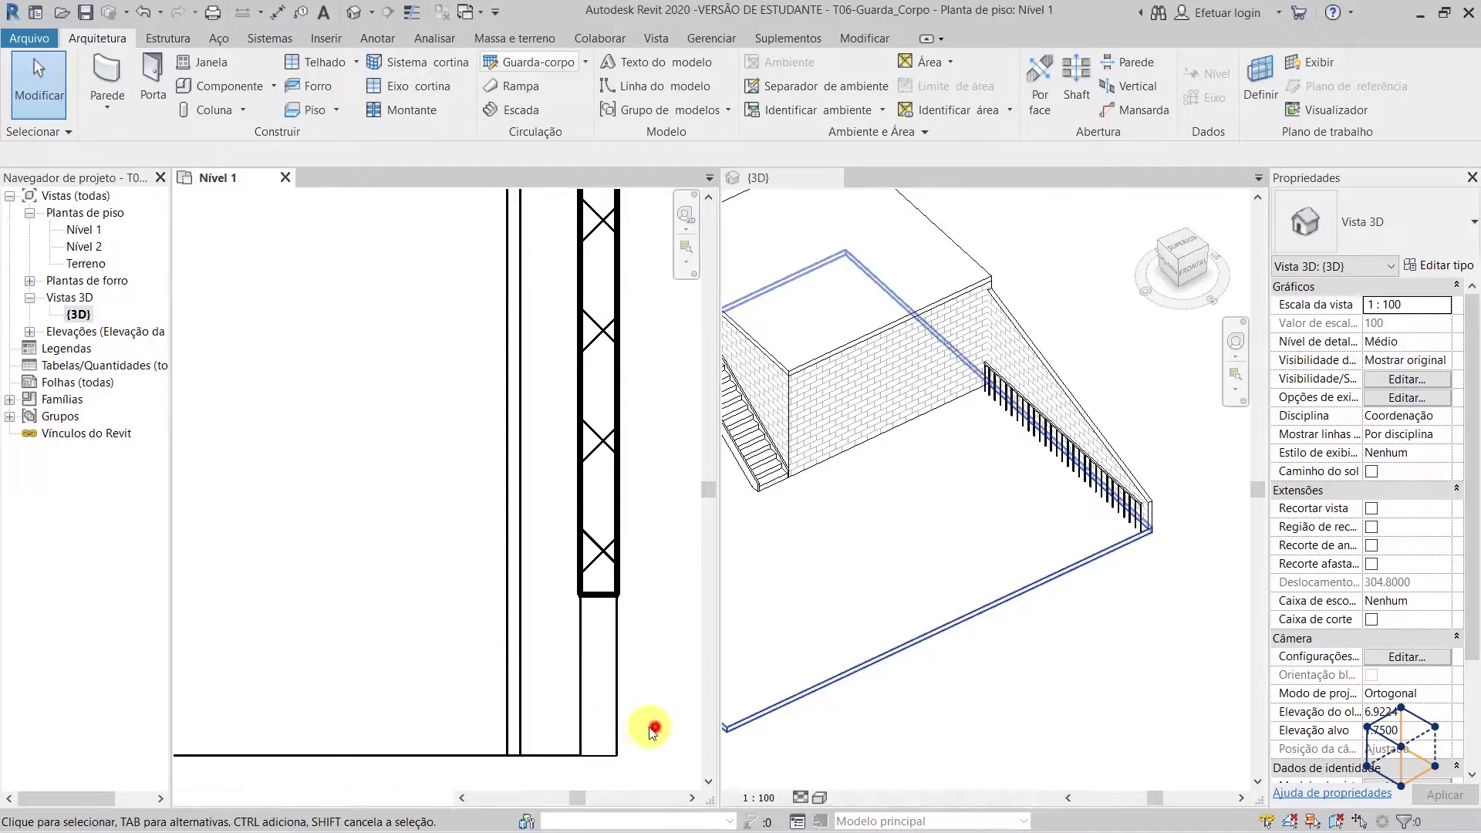
left_click(513, 706)
scroll(513, 701, "up", 3)
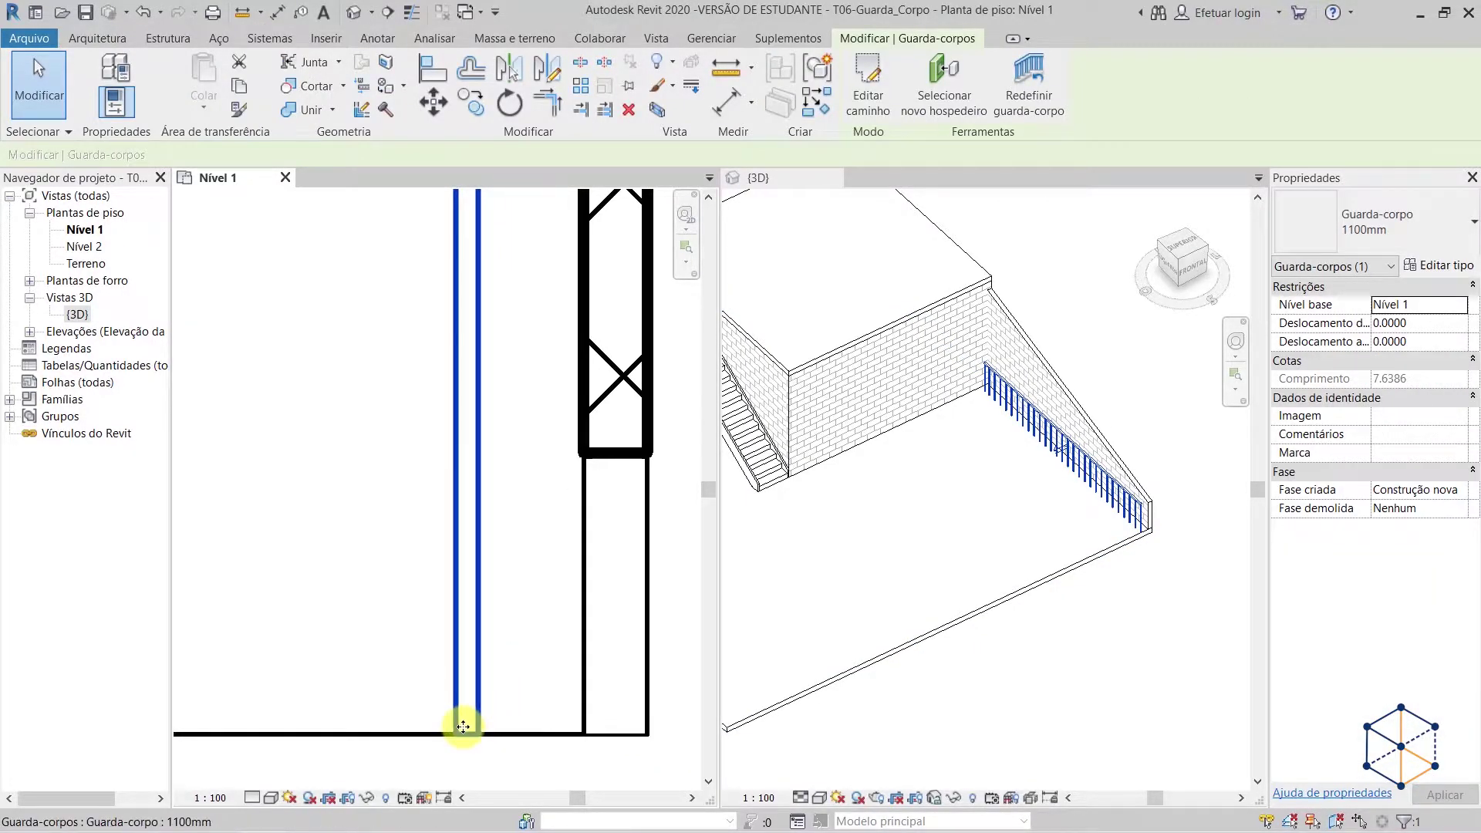
left_click(434, 104)
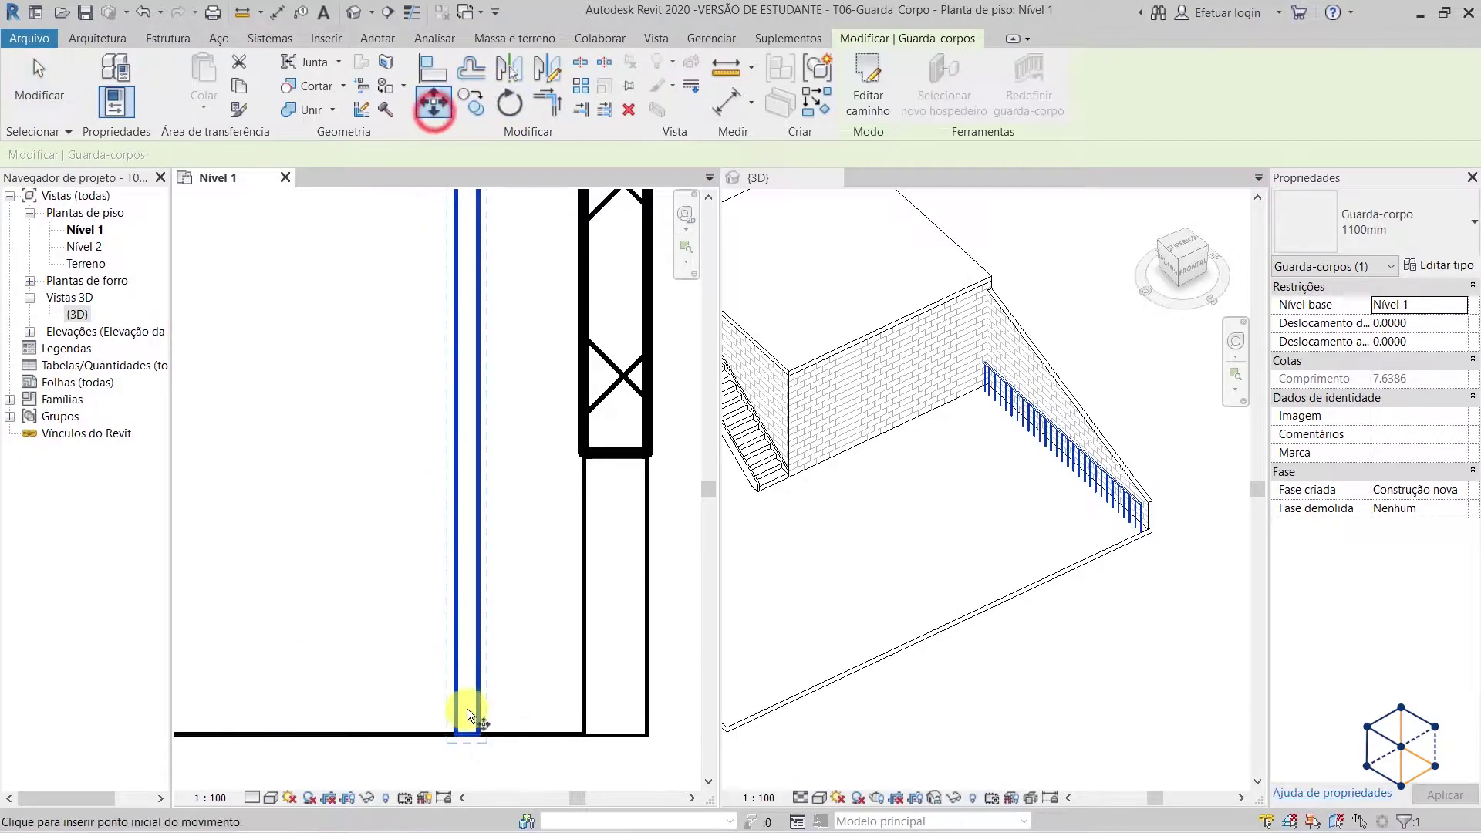
left_click(464, 735)
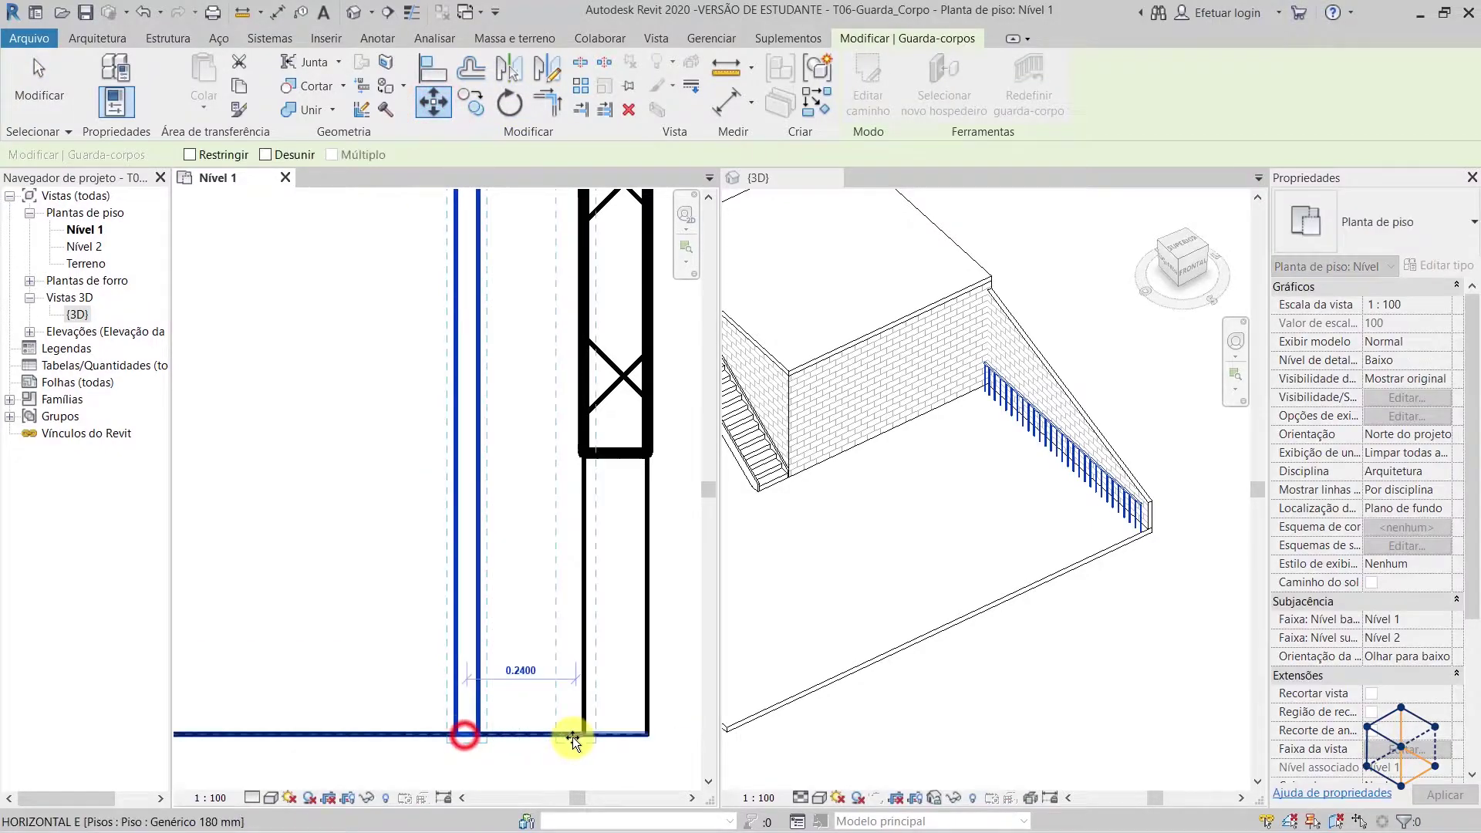
left_click(616, 734)
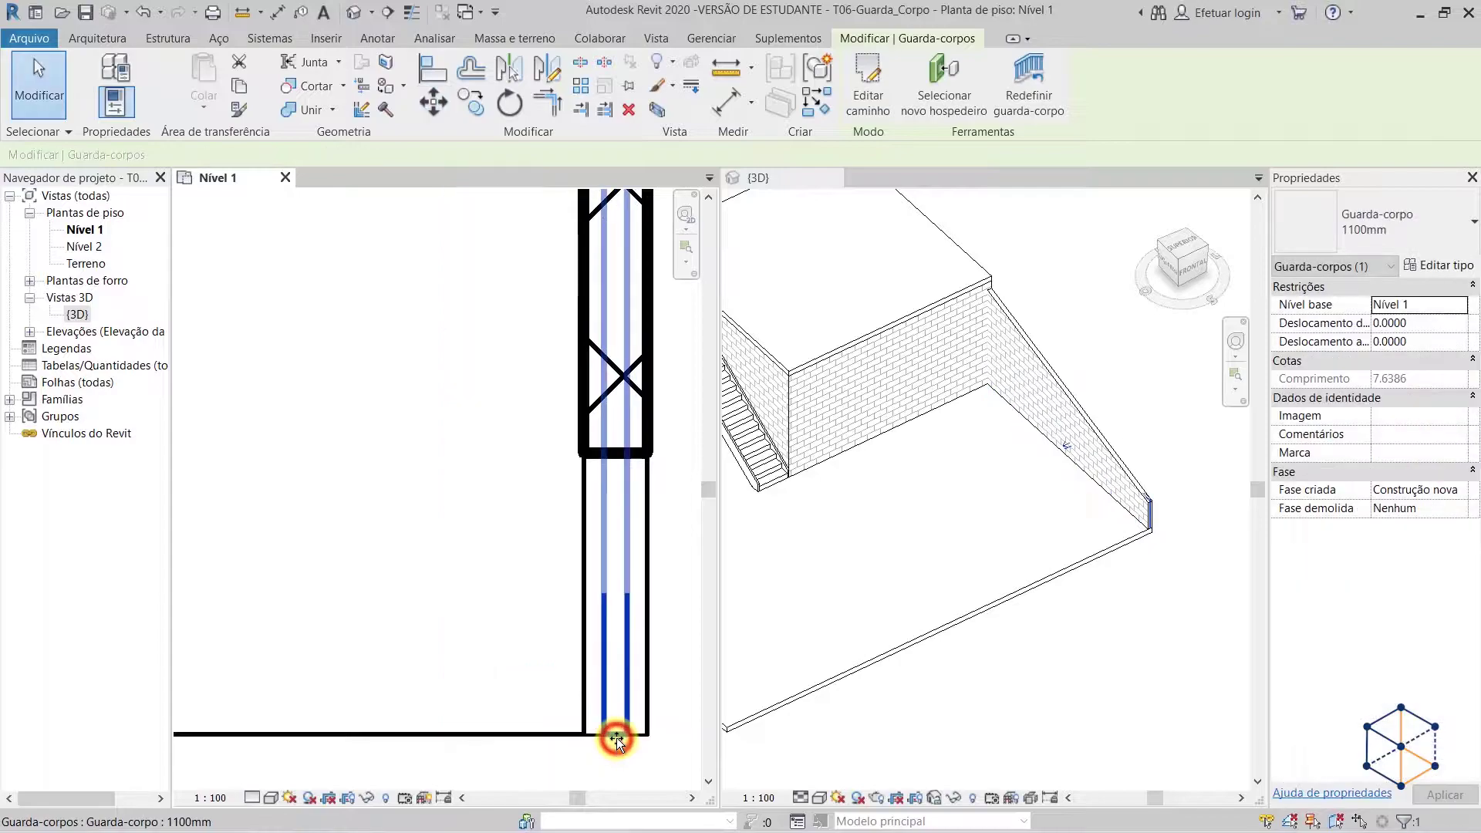
- Assign the sloped-top wall as the railing's new host so the railing follows the wall's slope
left_click(1122, 644)
scroll(1150, 524, "up", 4)
scroll(1152, 526, "up", 2)
left_click(1152, 521)
scroll(1088, 589, "up", 3)
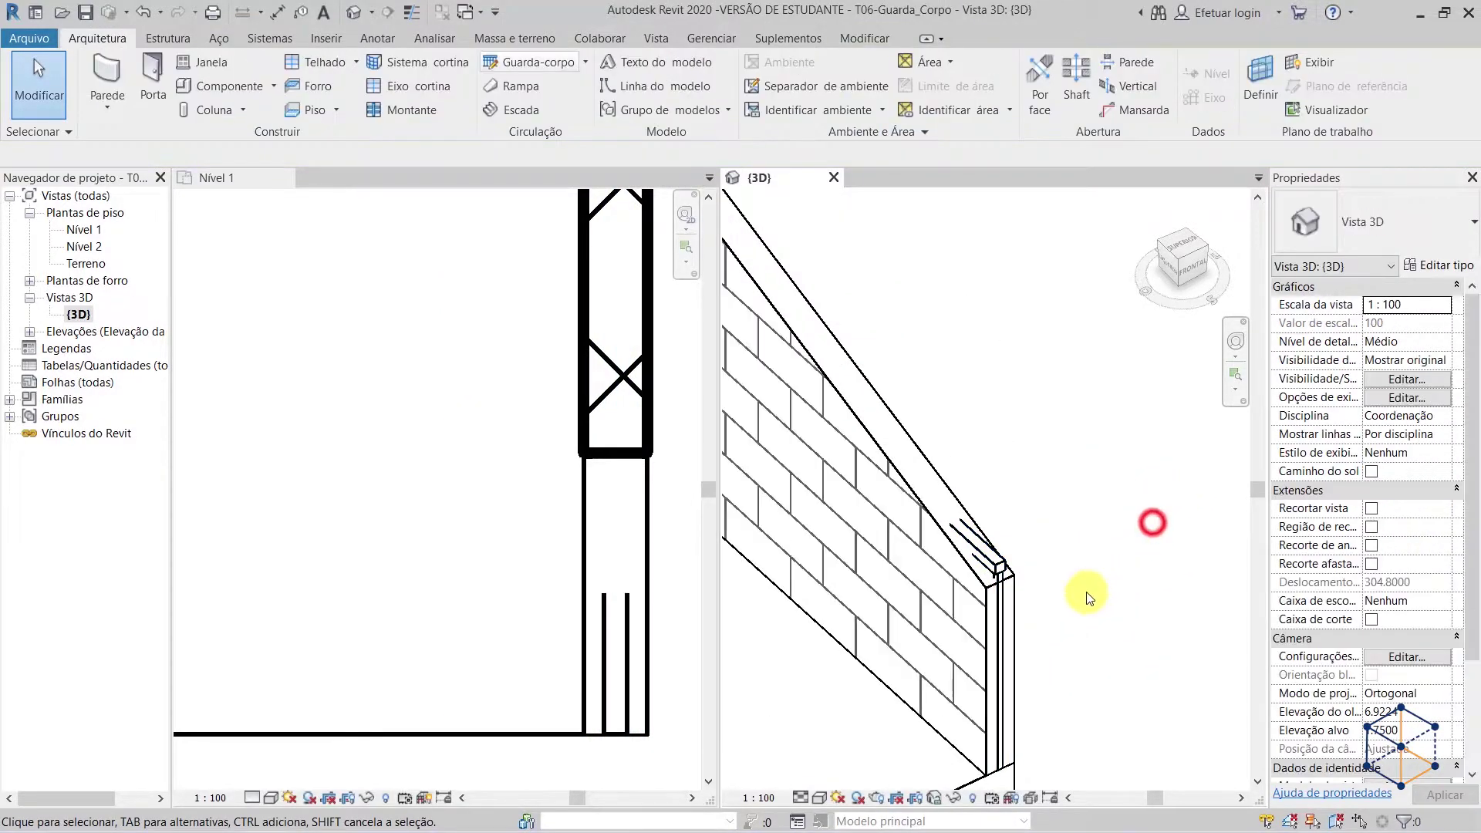
left_click(999, 567)
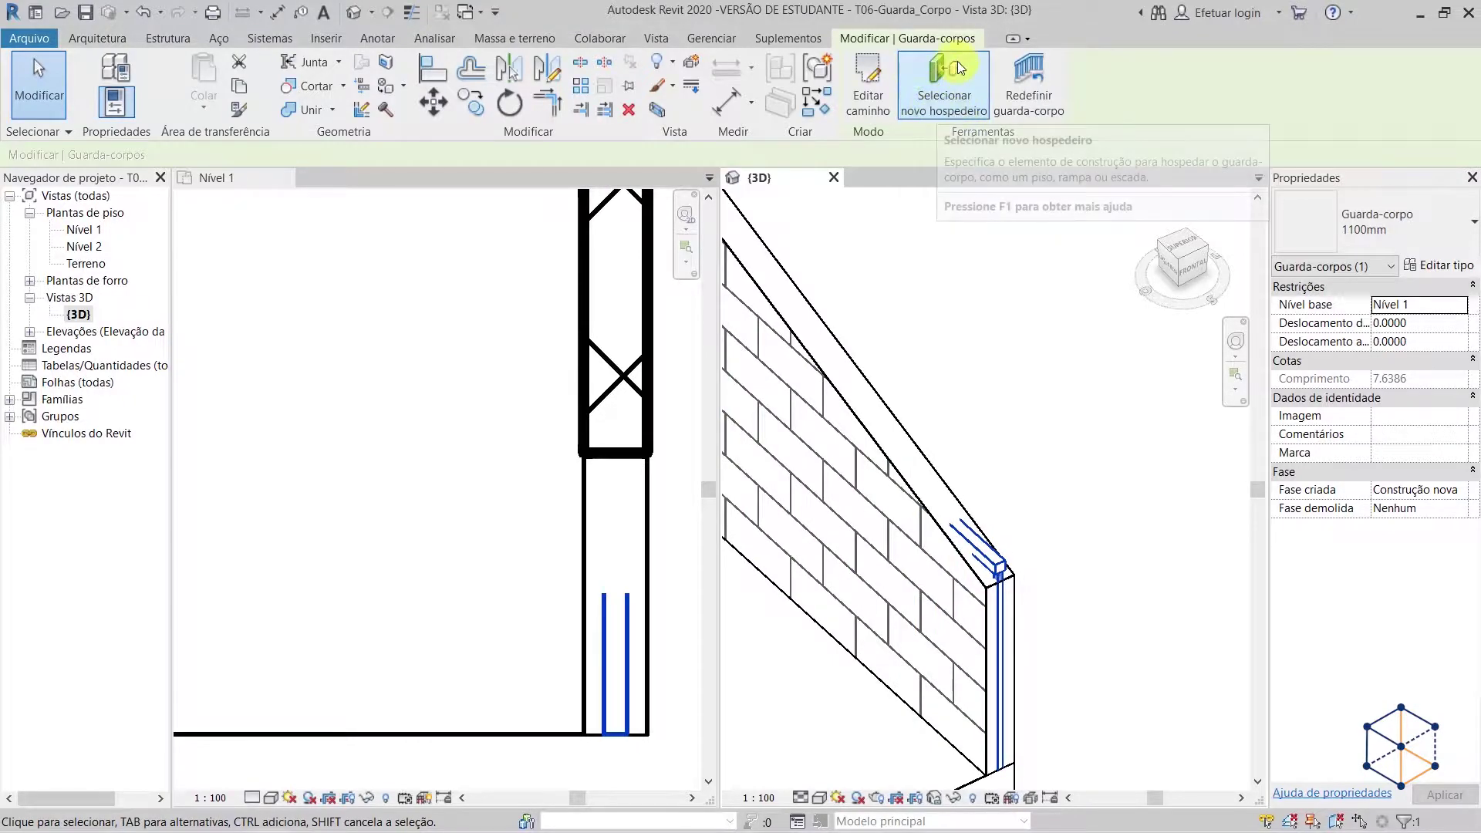
left_click(951, 90)
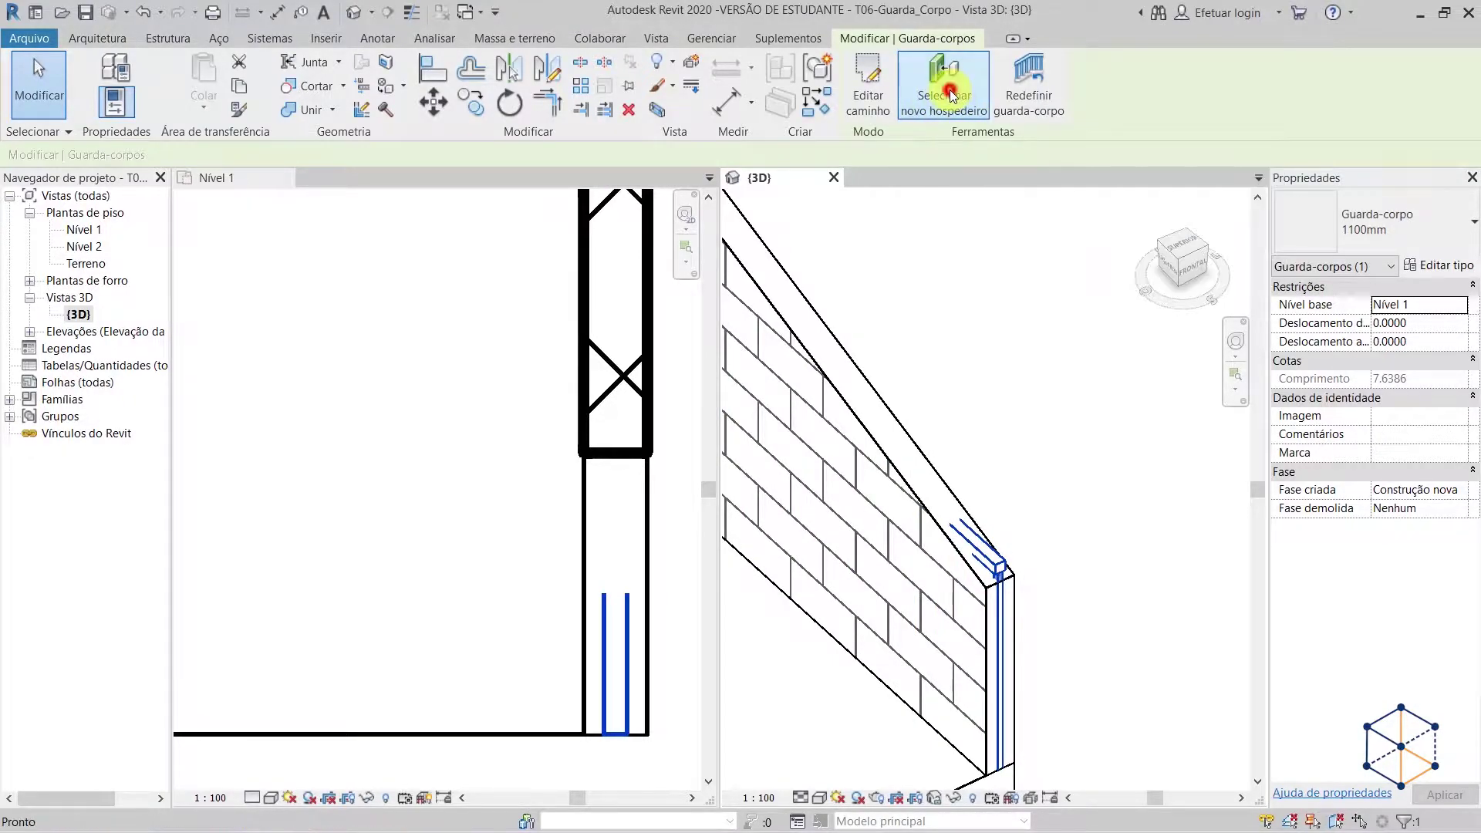
left_click(942, 413)
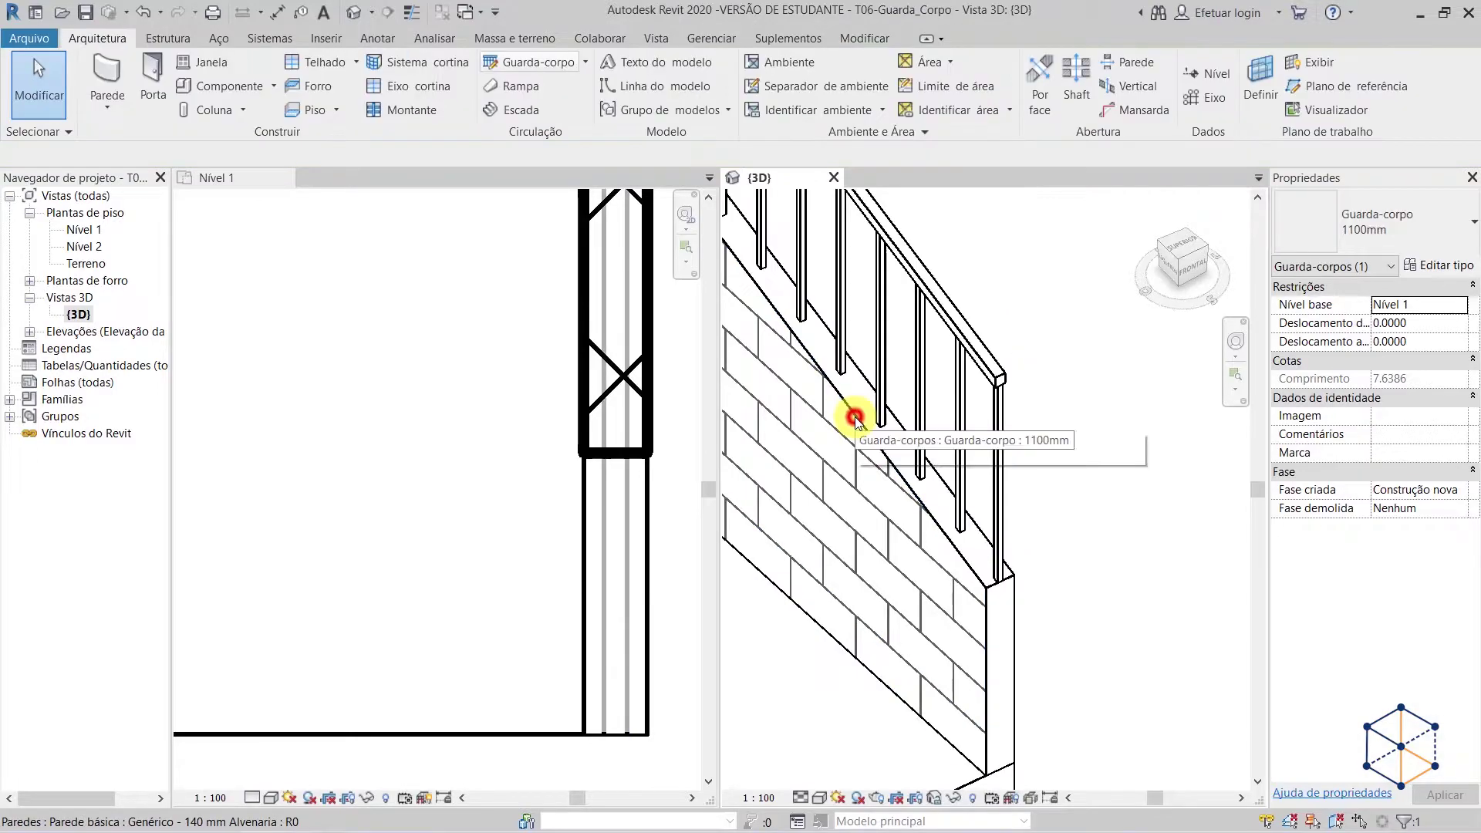
left_click(1051, 569)
middle_click_drag(1105, 597, 1048, 538, "shift")
double_click(1051, 536)
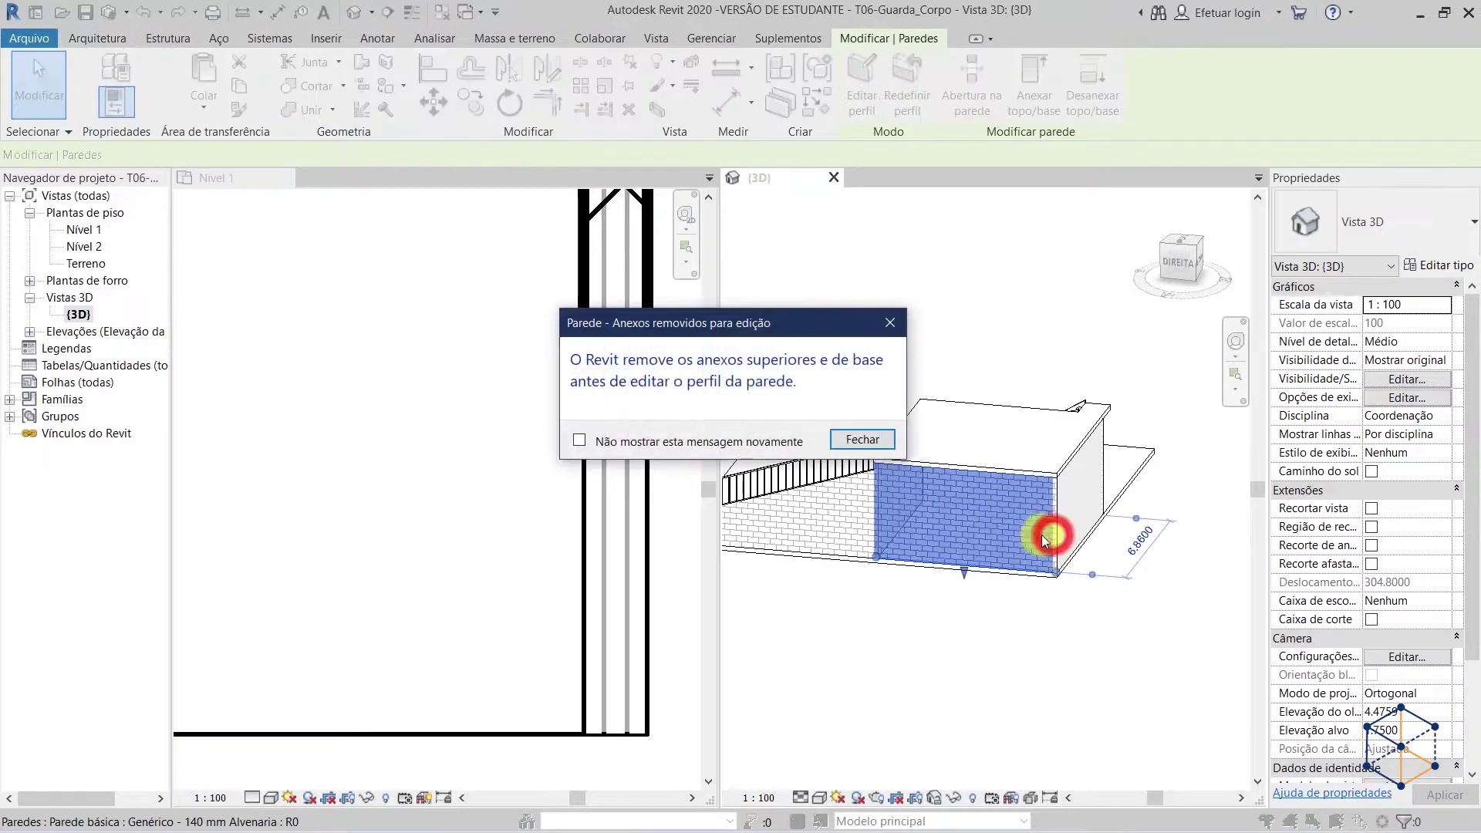
left_click(852, 448)
left_click(988, 673)
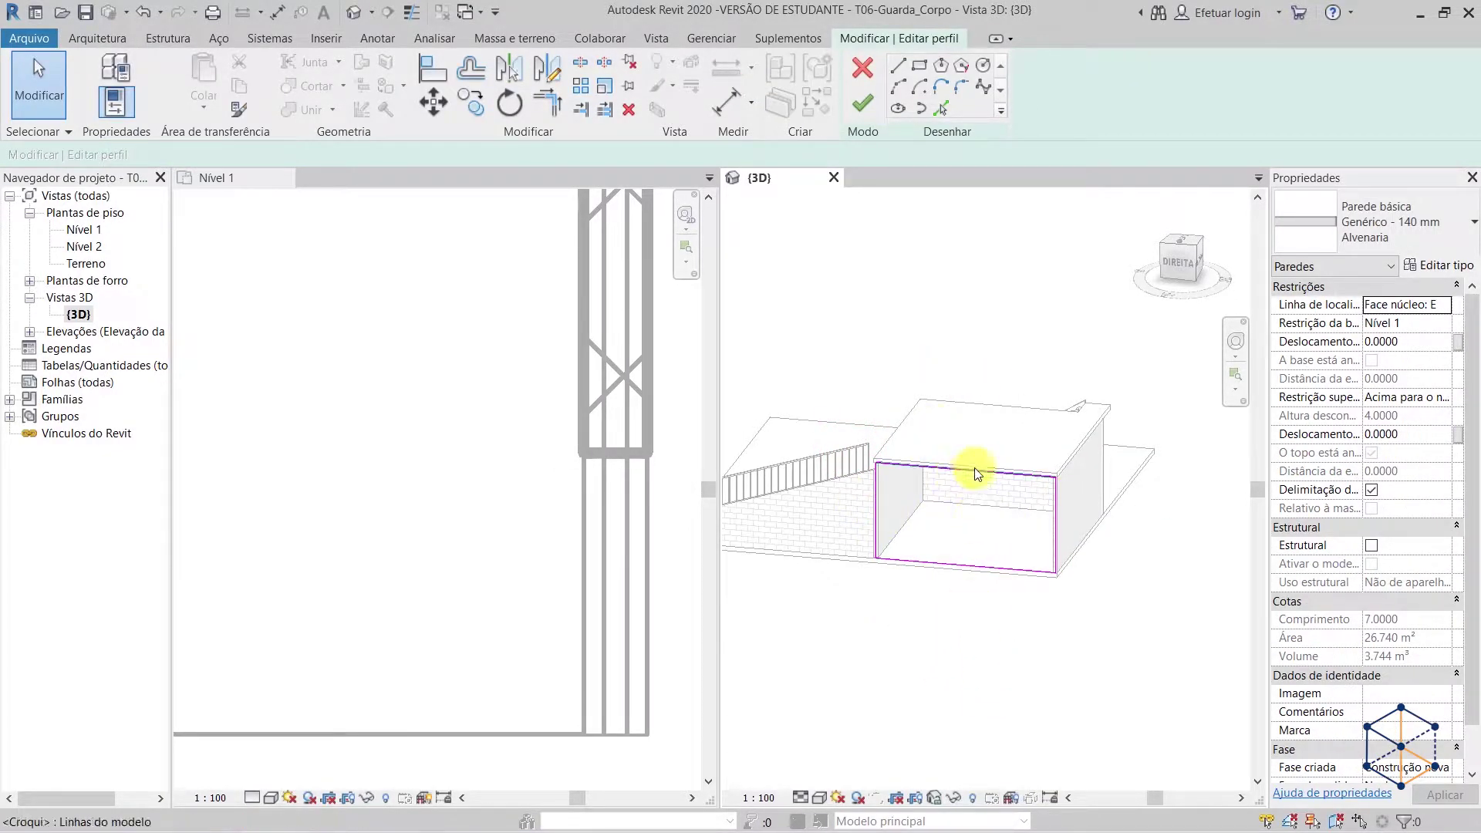
left_click(867, 70)
left_click(903, 661)
middle_click_drag(909, 663, 1092, 633, "shift")
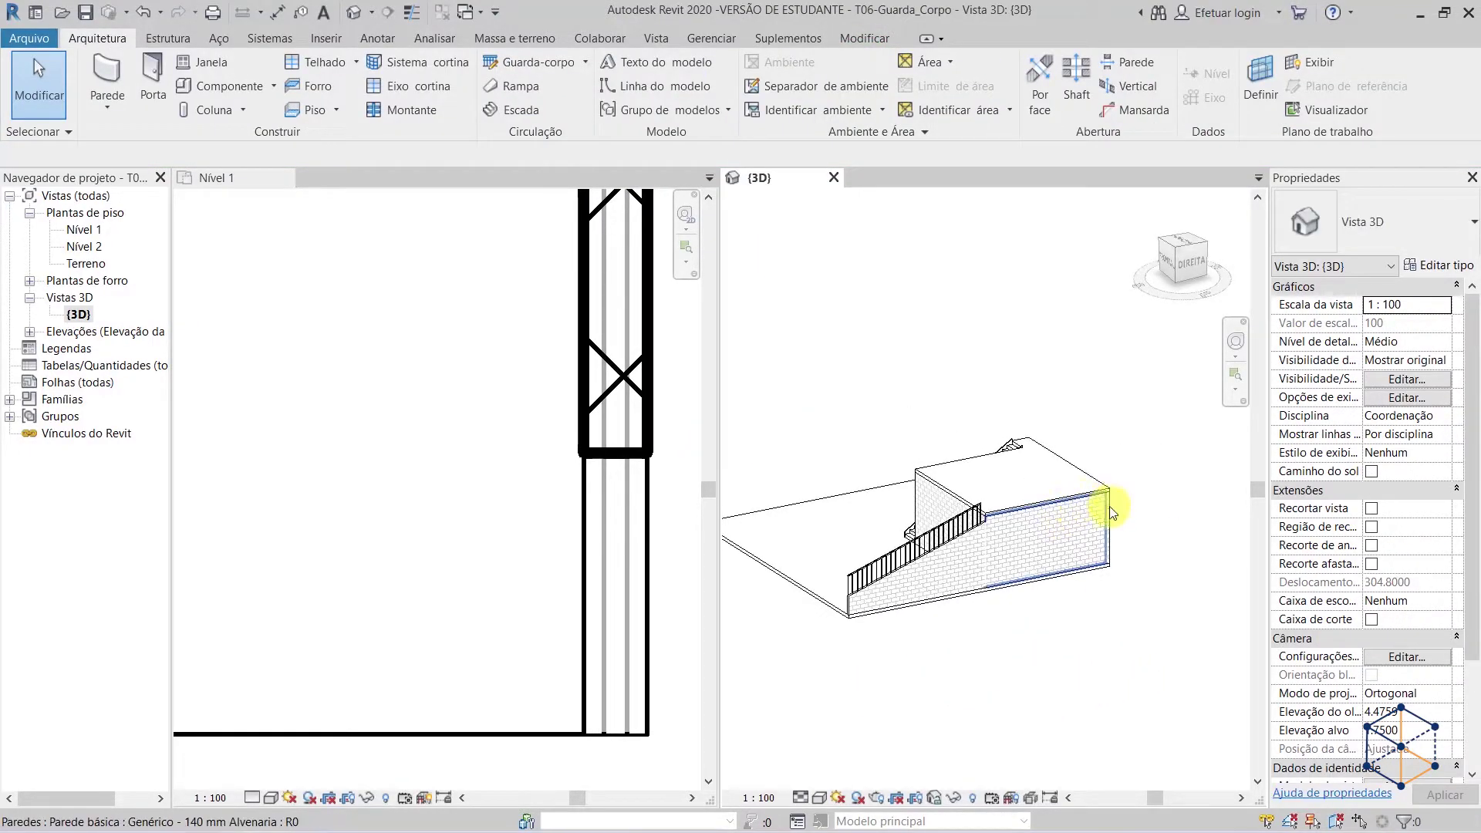
left_click(1104, 509)
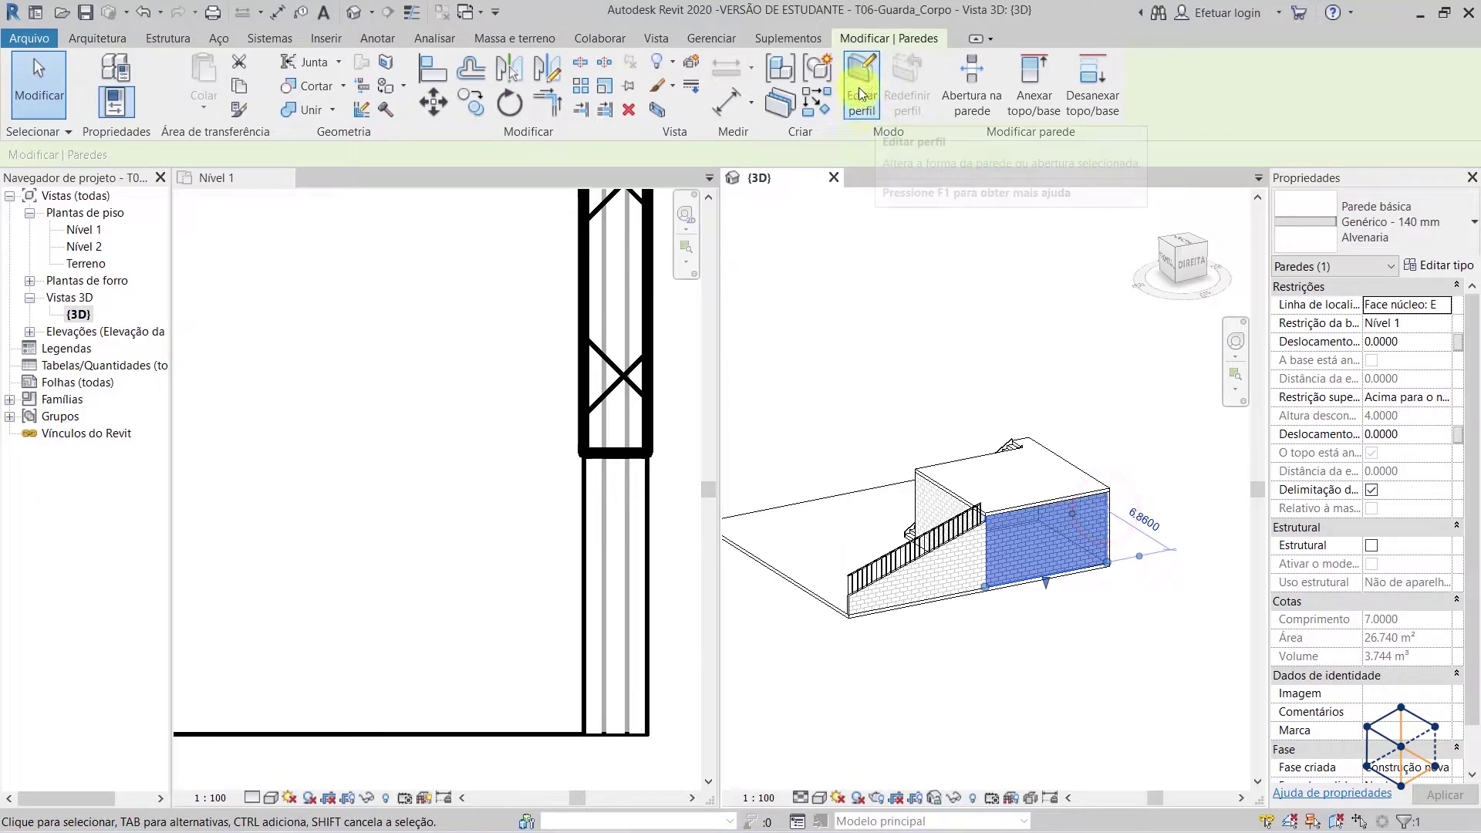
left_click(839, 320)
- Change the type of the railing on the sloped wall to Painel de vidro - Preenchimento inferior
middle_click_drag(869, 447, 1076, 606, "shift")
scroll(1003, 489, "up", 3)
mouse_move(1018, 329)
middle_mouse_down()
mouse_move(986, 339)
mouse_move(1073, 354)
middle_mouse_up()
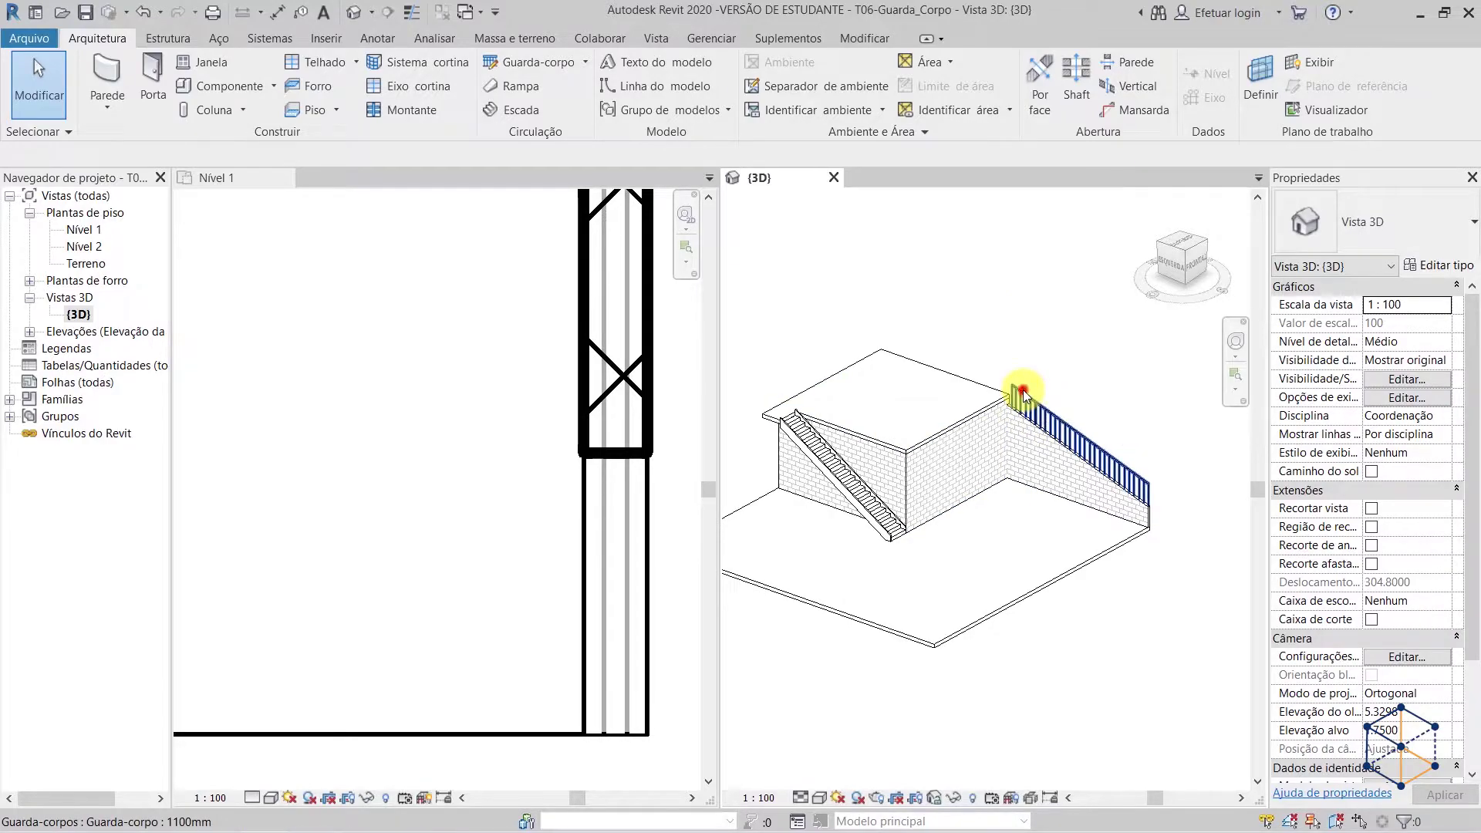
left_click(1022, 394)
left_click(1449, 229)
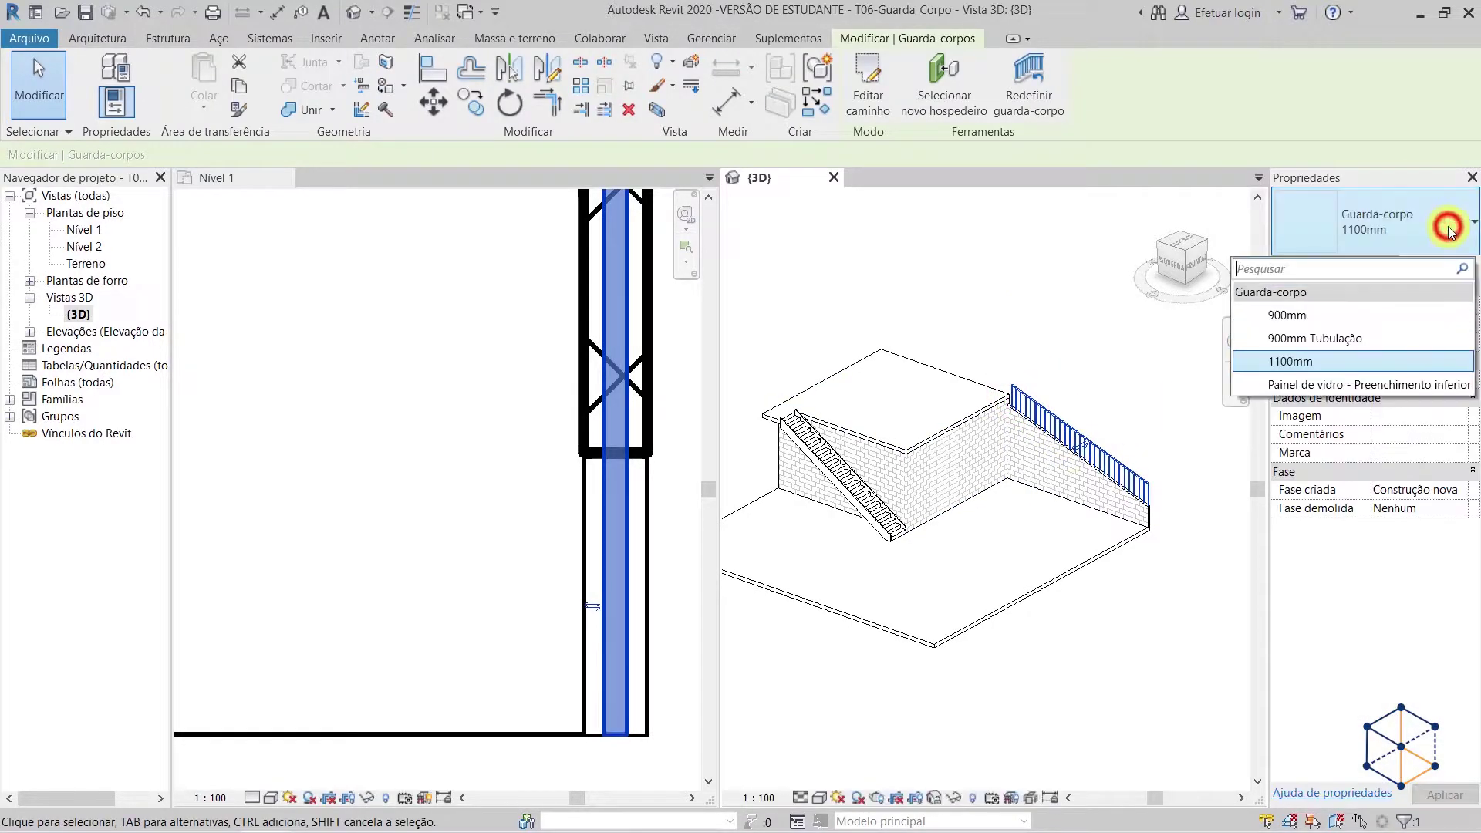
left_click(1290, 385)
left_click(1142, 617)
scroll(1139, 384, "up", 4)
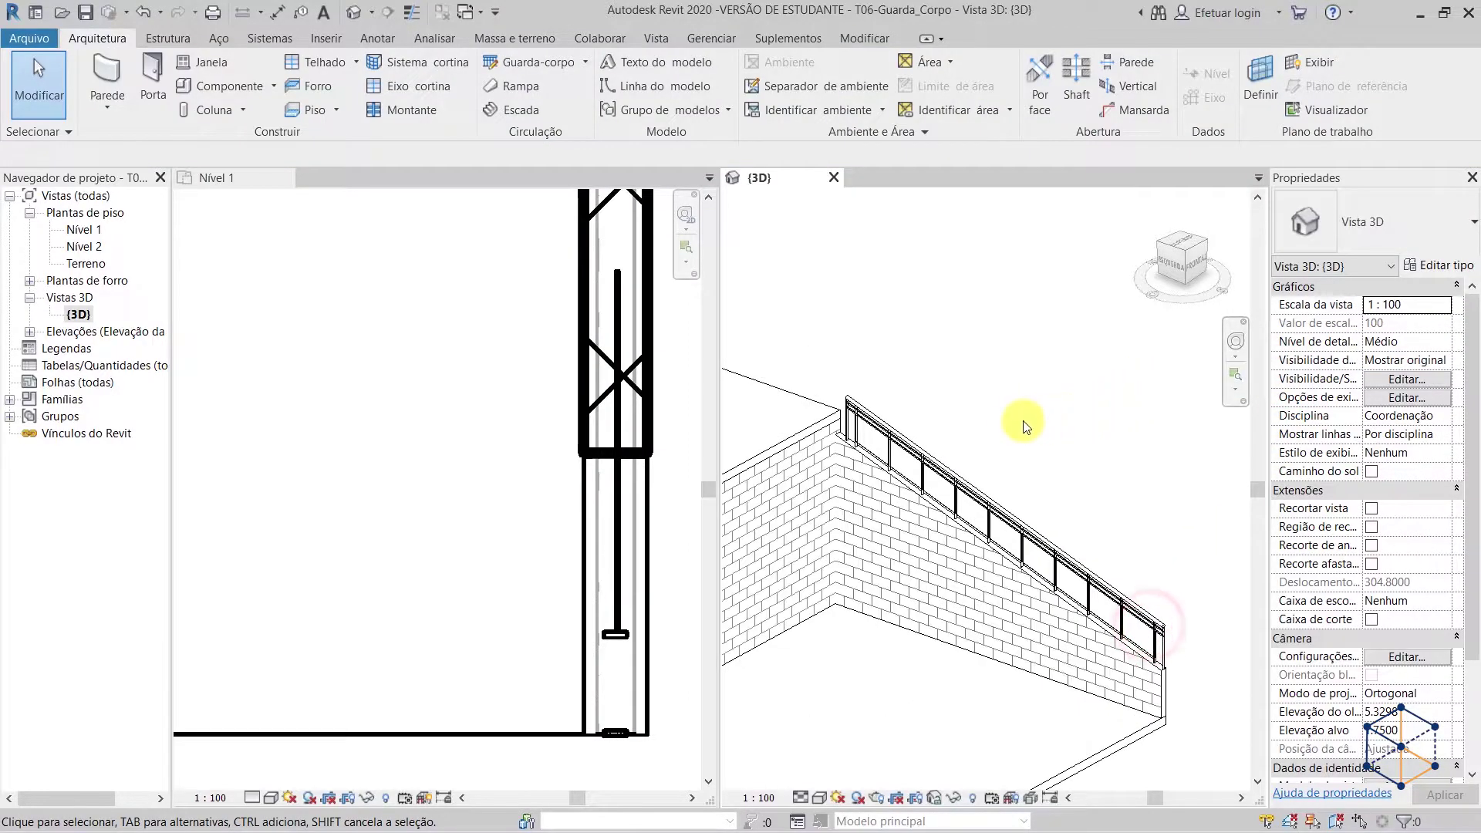
scroll(1017, 422, "down", 3)
middle_click_drag(1008, 419, 853, 502, "shift")
scroll(856, 493, "up", 2)
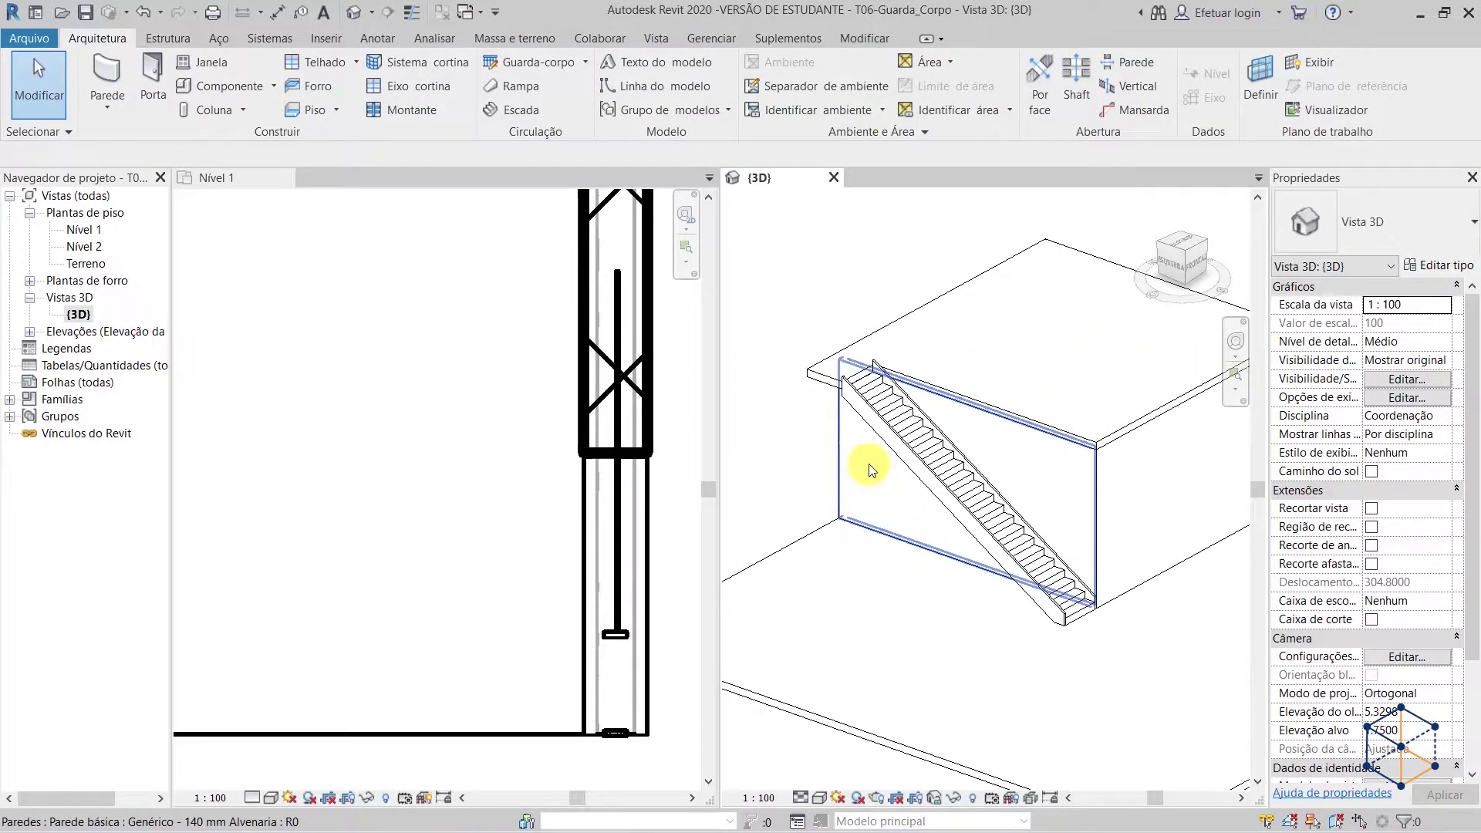
- Place 1100mm railings on both sides of the straight stair using the Pisos (treads) position
scroll(926, 457, "up", 2)
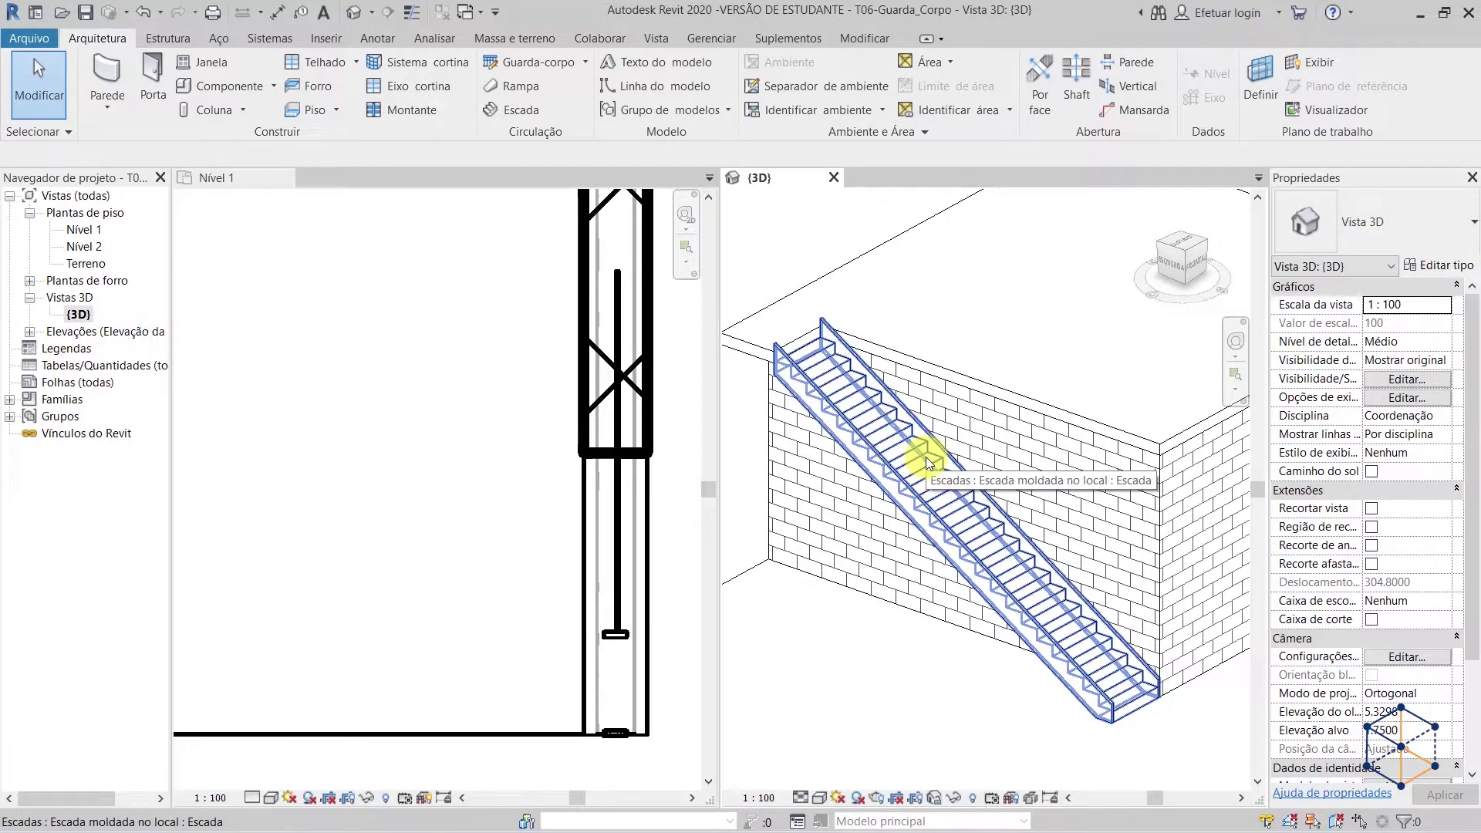
left_click(585, 62)
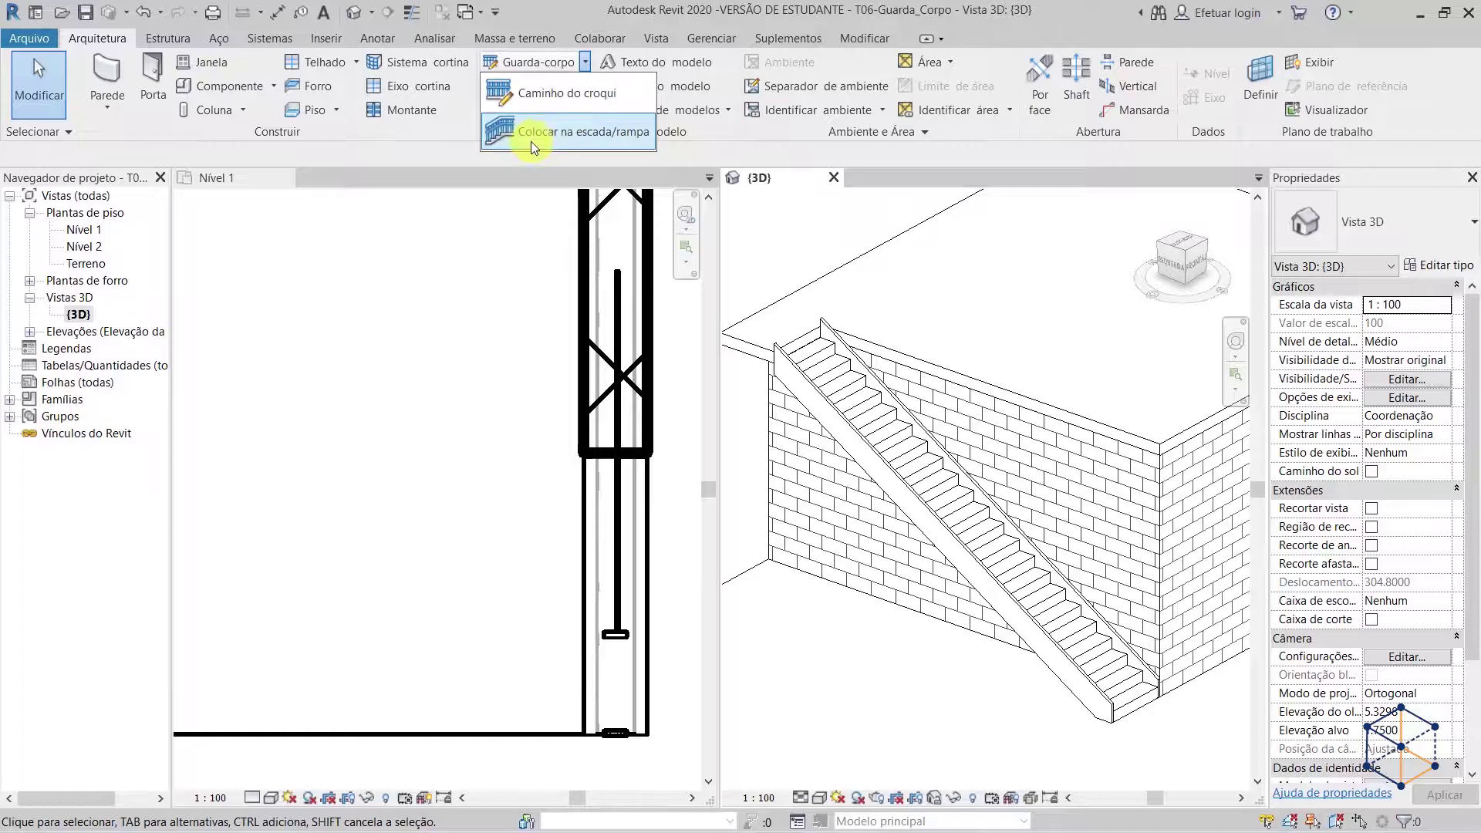
left_click(573, 139)
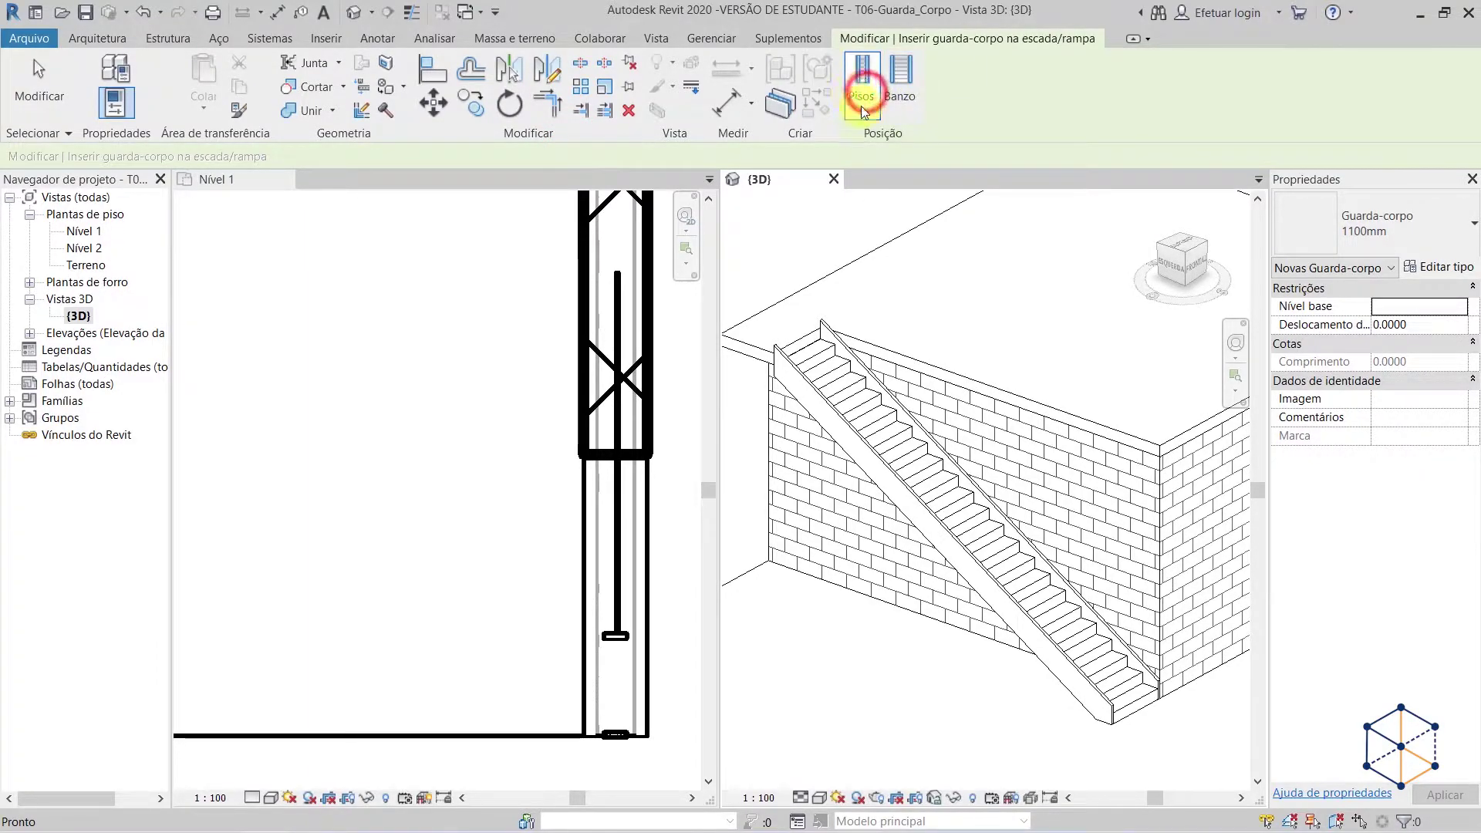
left_click(1433, 216)
left_click(1435, 215)
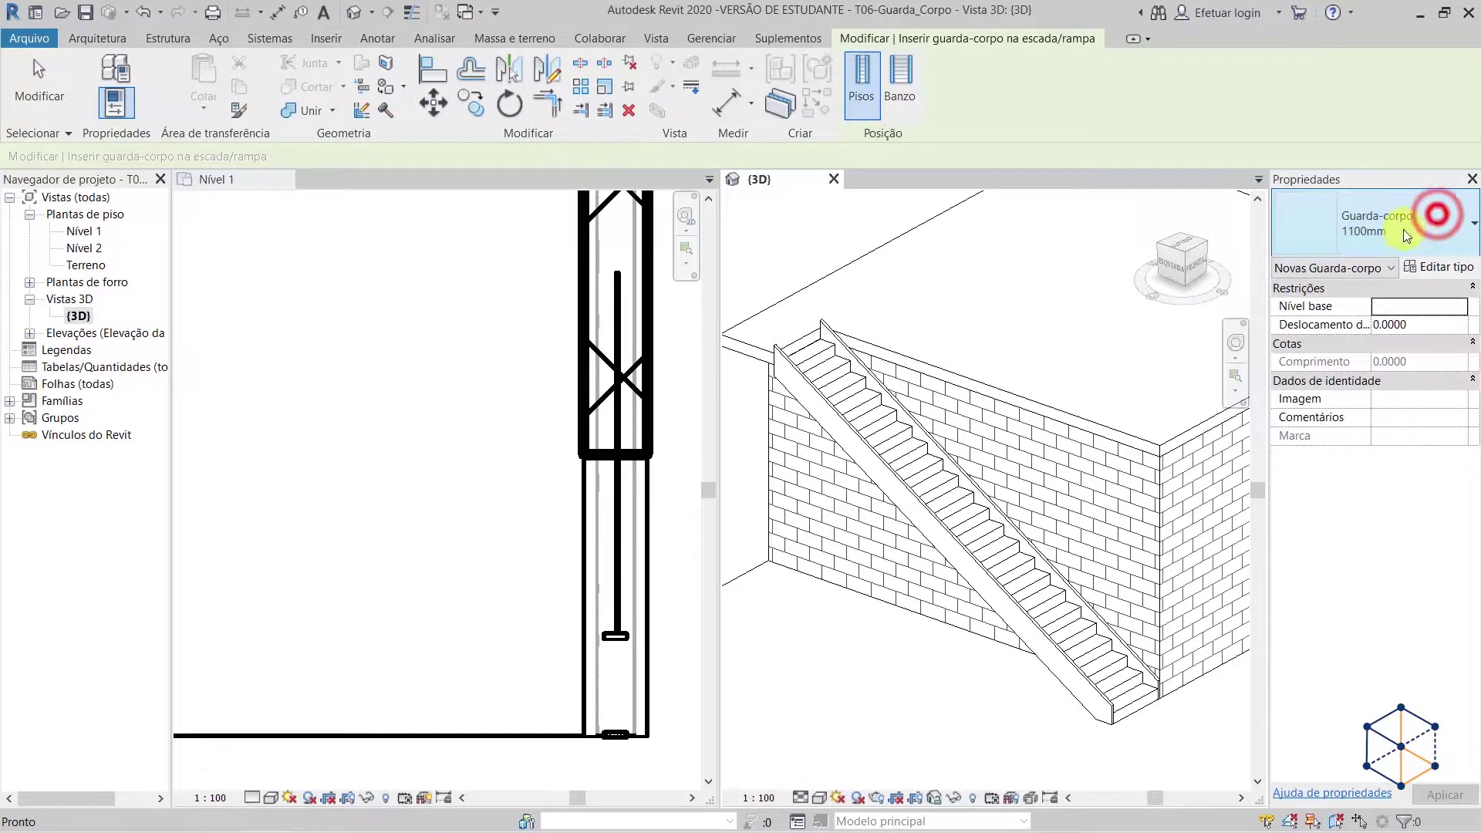
scroll(1067, 621, "up", 4)
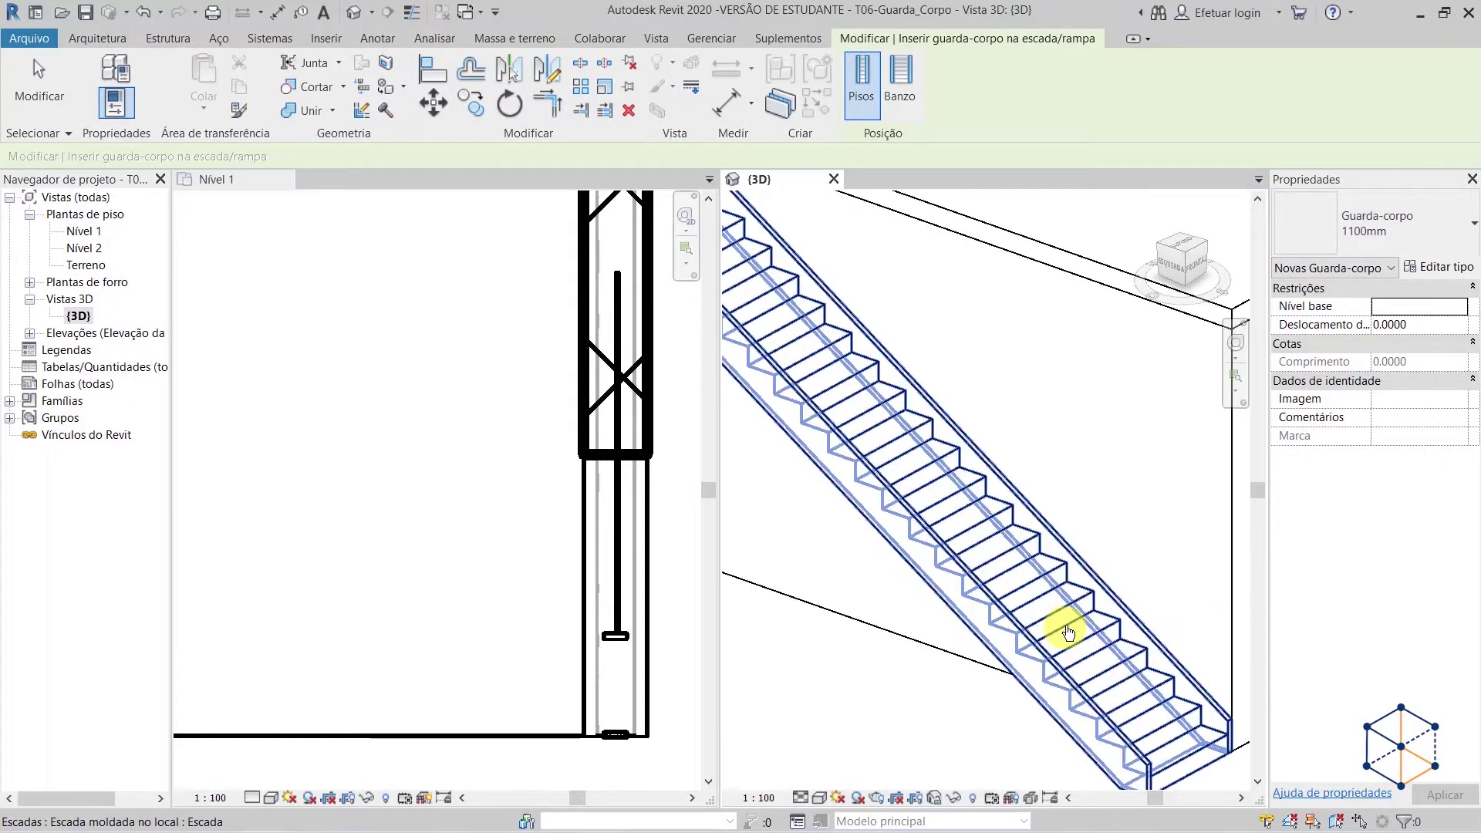
left_click(1068, 631)
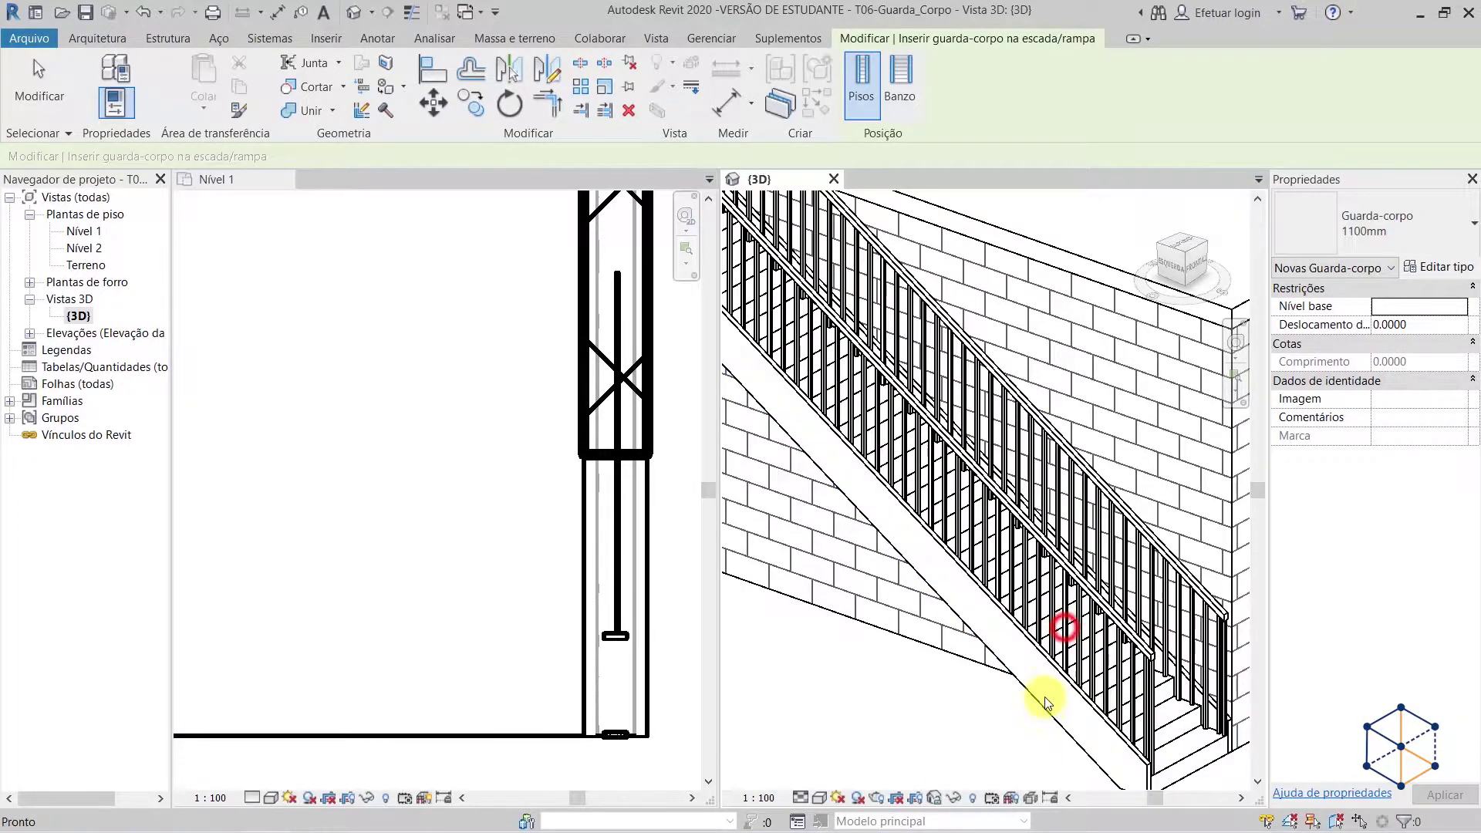
scroll(1058, 733, "down", 3)
left_click(1151, 774)
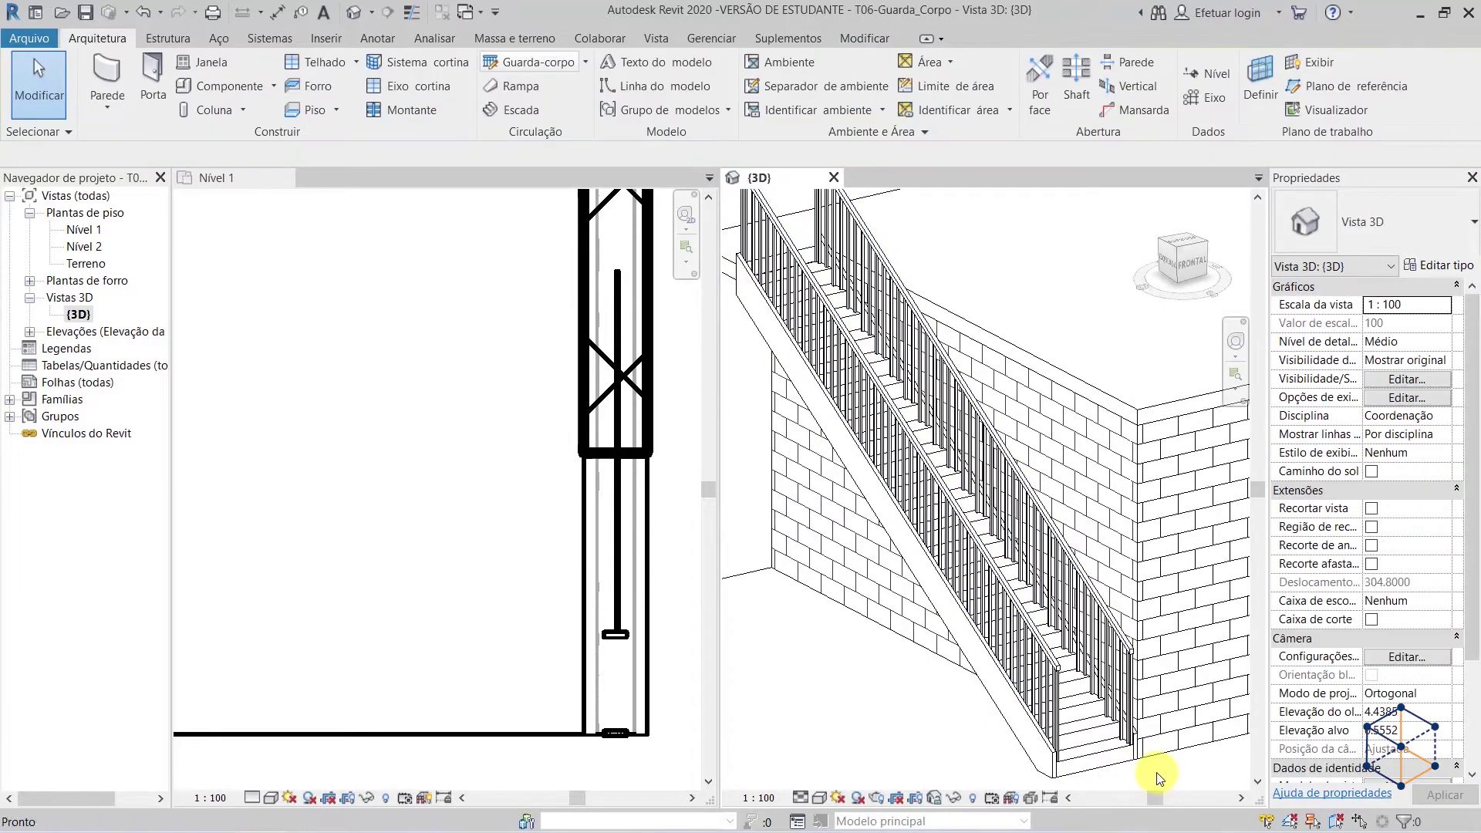
- Examine how the balusters of both stair railings meet the treads and stringers along the flight
scroll(1124, 733, "up", 6)
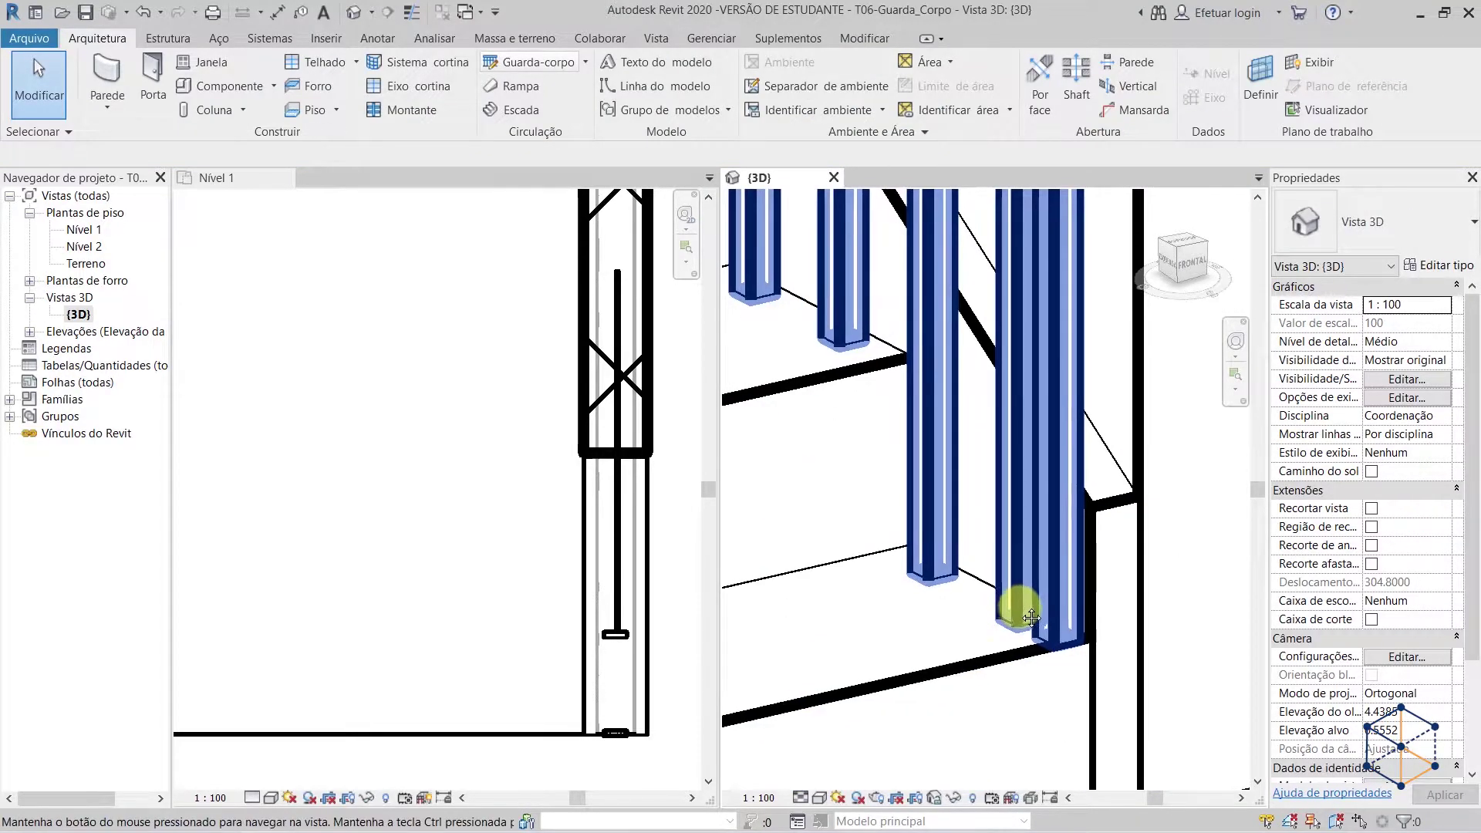
middle_click_drag(1008, 605, 1026, 678, "shift")
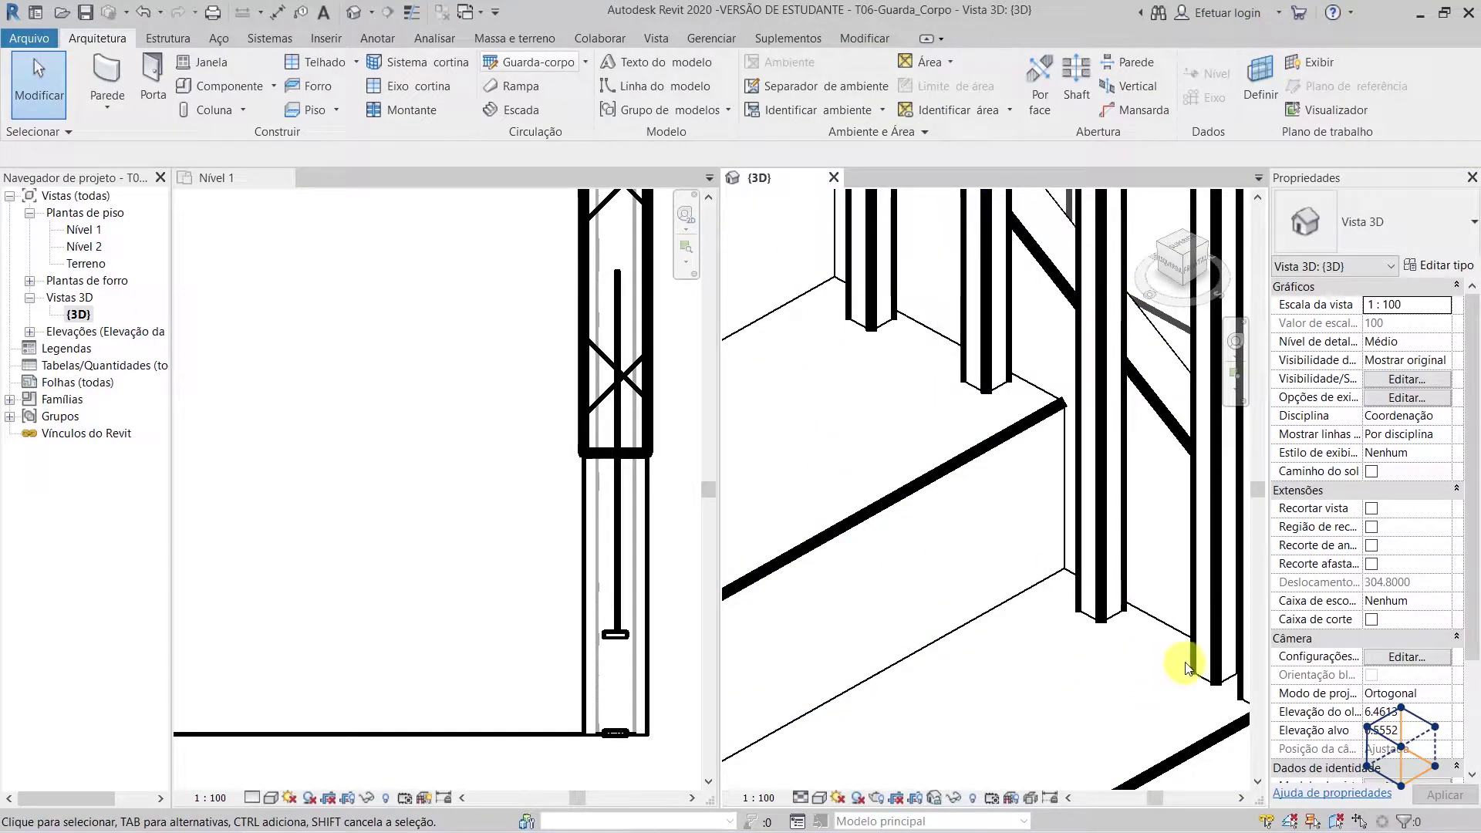
left_click(1104, 506)
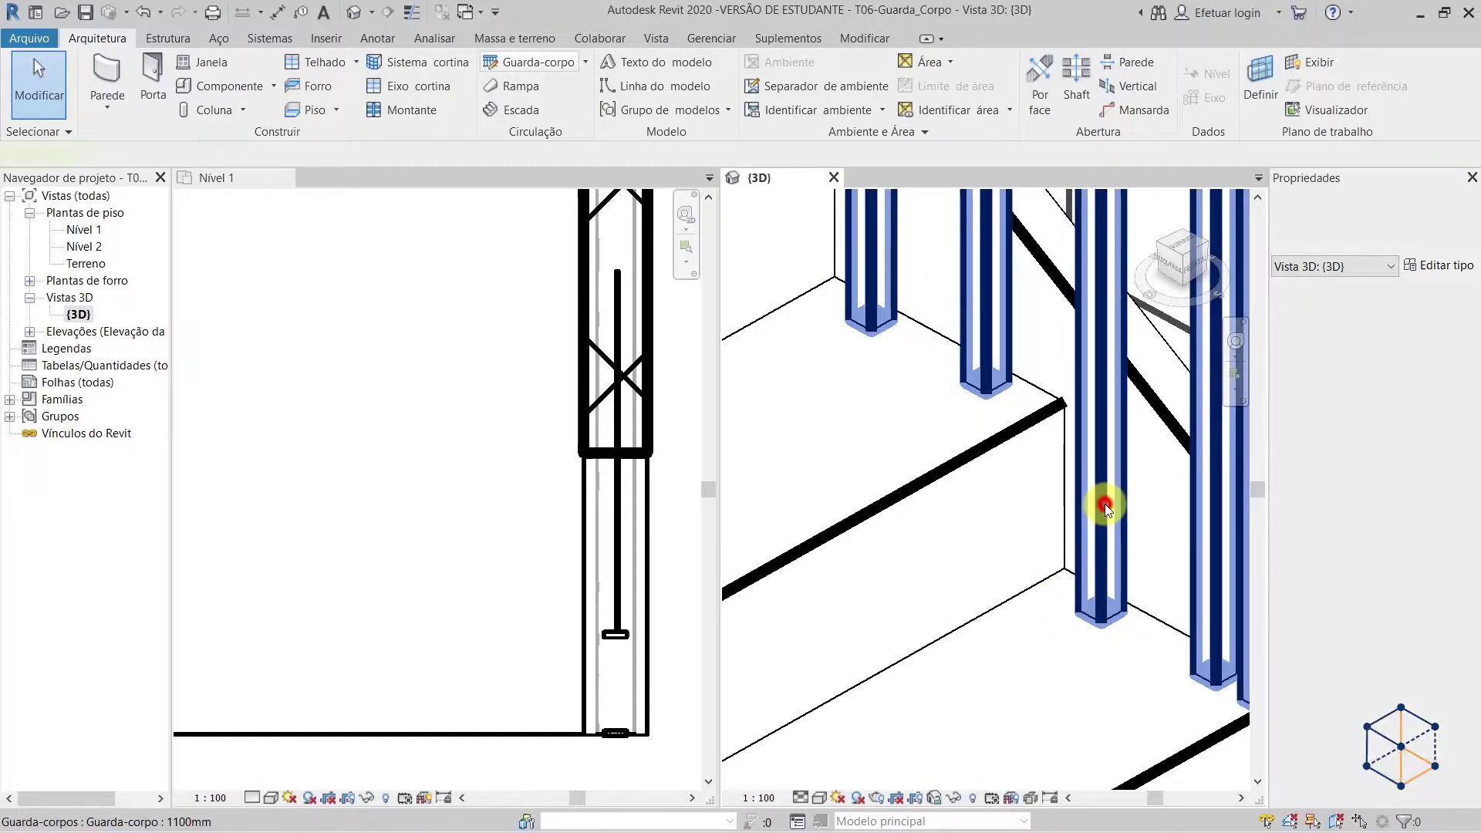
scroll(1105, 505, "down", 5)
key("Escape")
scroll(964, 624, "up", 3)
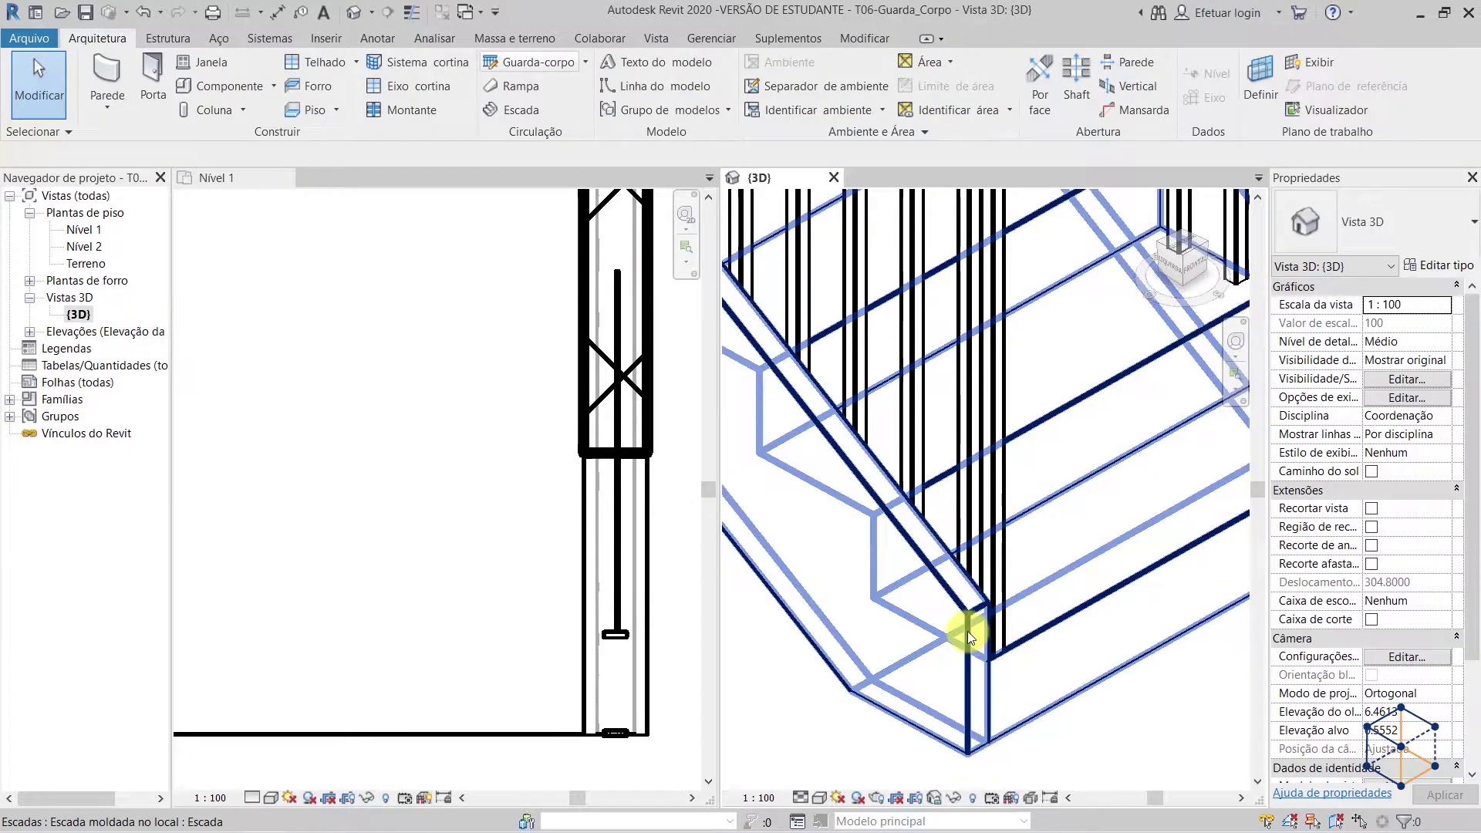
left_click(966, 638)
left_click(965, 645)
key("Tab")
left_click(964, 645)
scroll(965, 645, "down", 5)
scroll(833, 502, "up", 3)
middle_click_drag(833, 502, 1091, 685)
middle_click_drag(864, 409, 1086, 775)
left_click(895, 495)
middle_click_drag(953, 469, 797, 274)
mouse_move(1019, 636)
middle_mouse_down()
mouse_move(817, 336)
mouse_move(945, 655)
middle_mouse_up()
key("Escape")
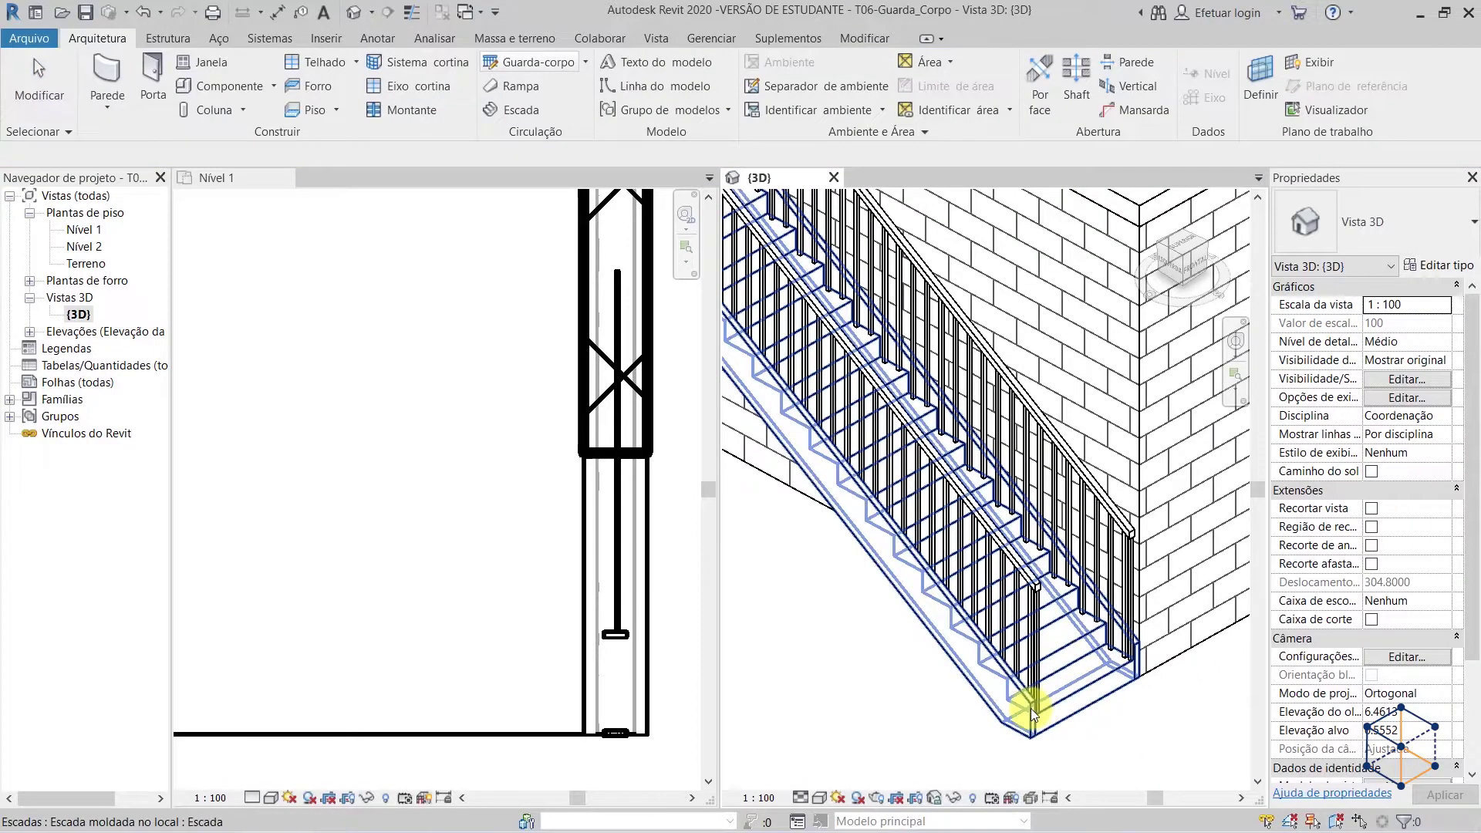
- Delete both railings from the straight stair
scroll(1030, 708, "up", 4)
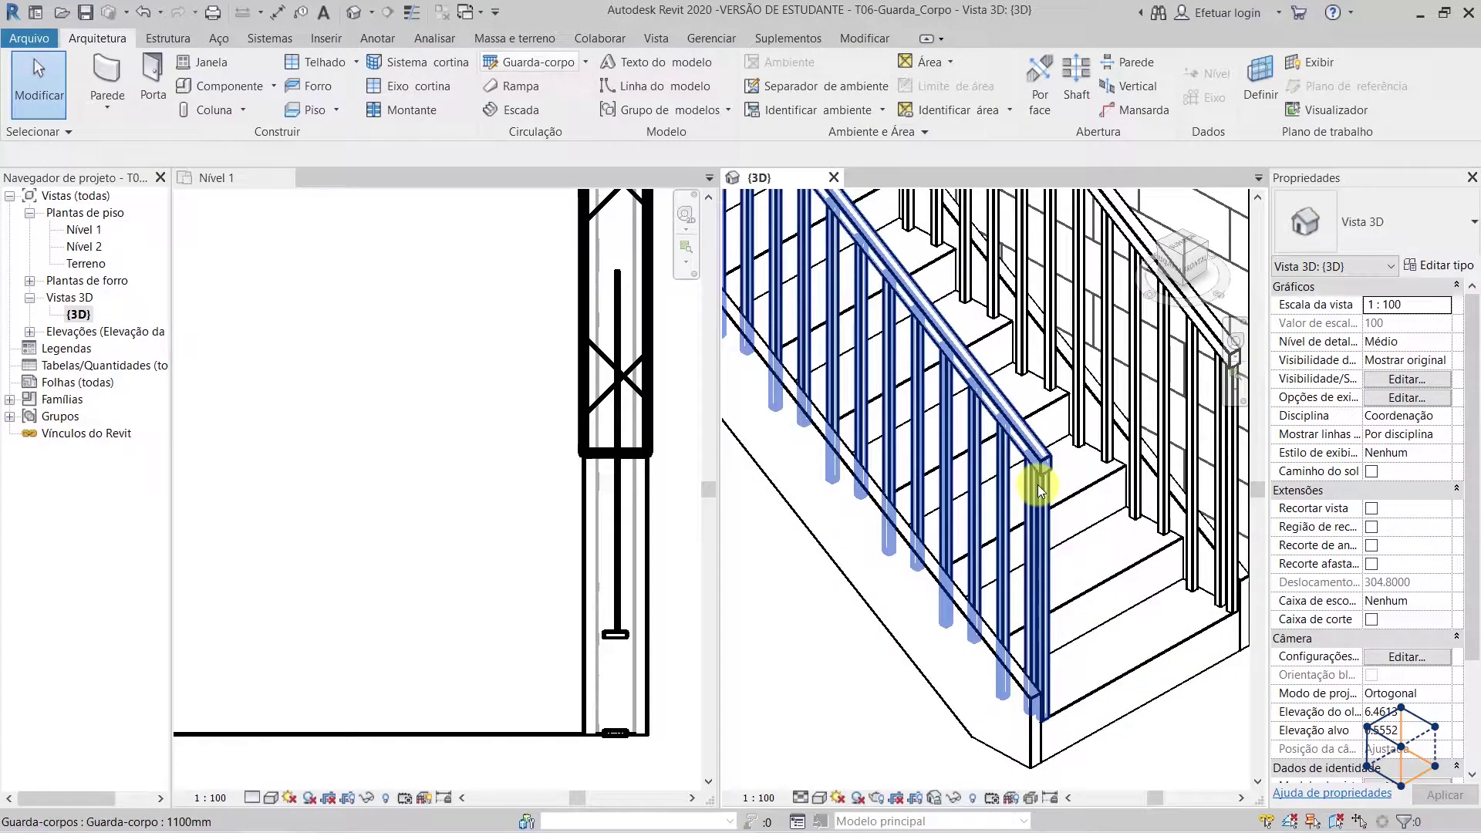
left_click(1038, 485)
middle_click_drag(1084, 424, 1025, 521)
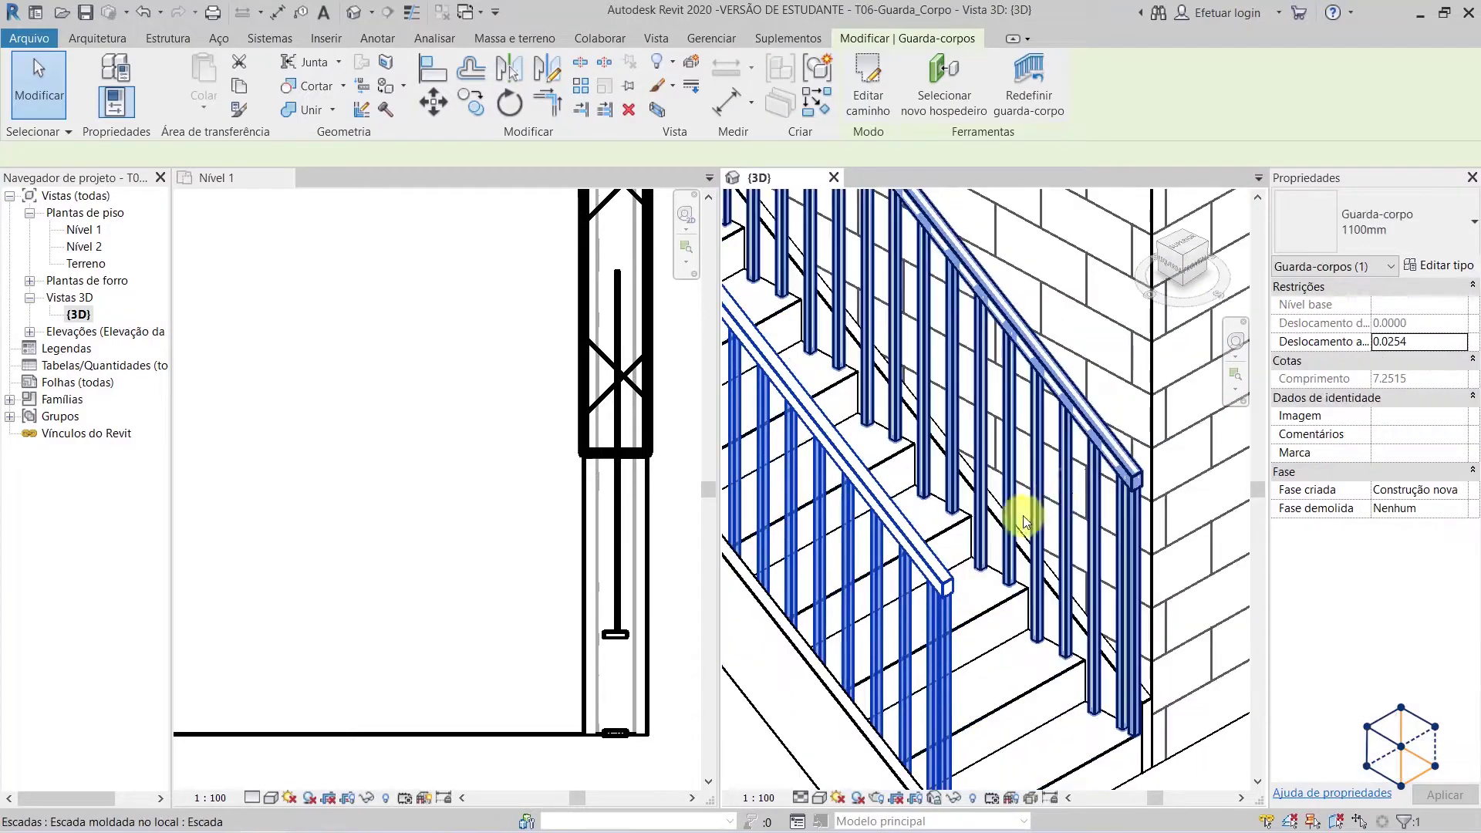
left_click(1111, 463, "ctrl")
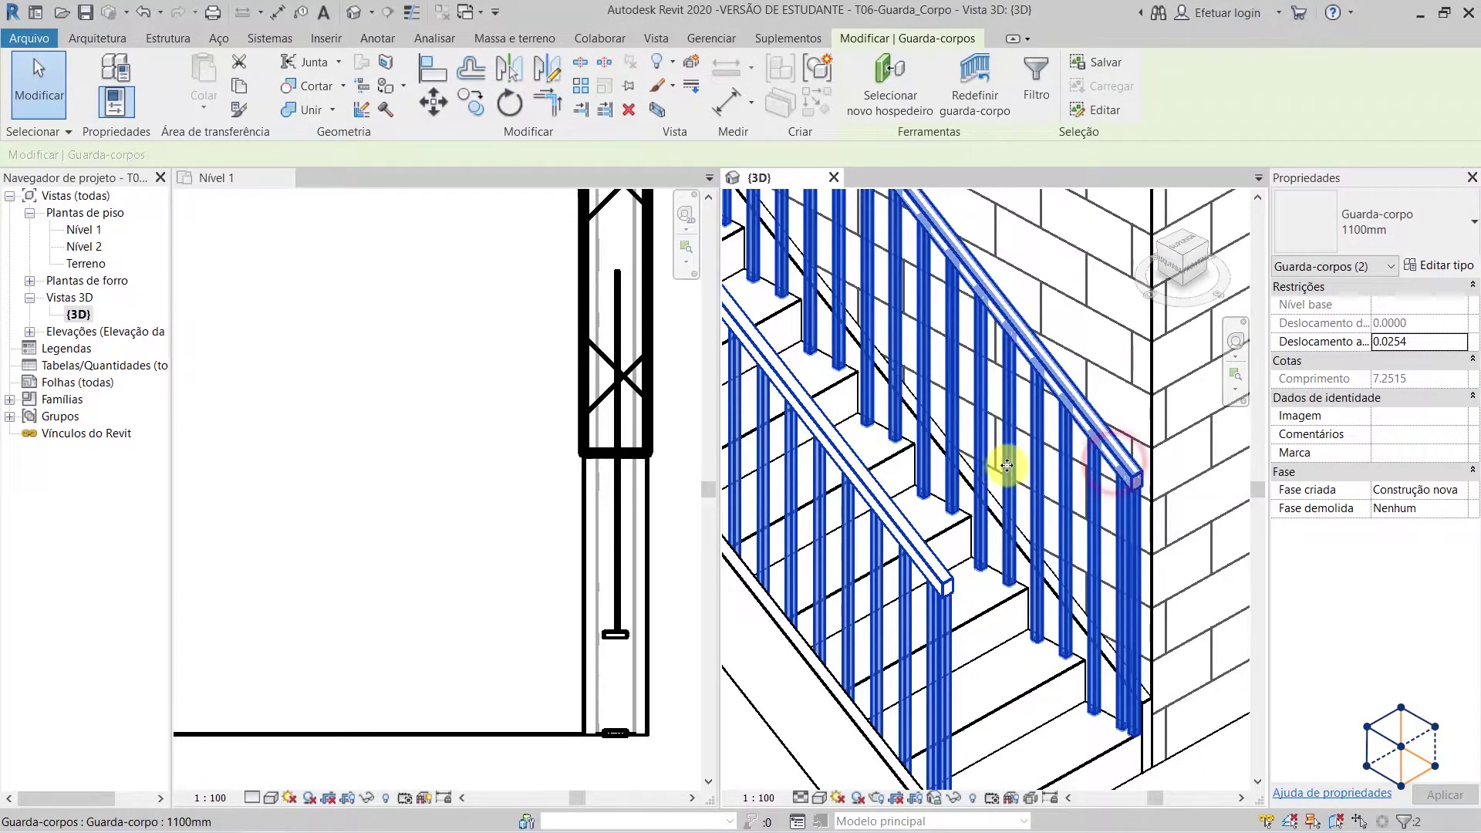
key("Delete")
scroll(987, 494, "down", 6)
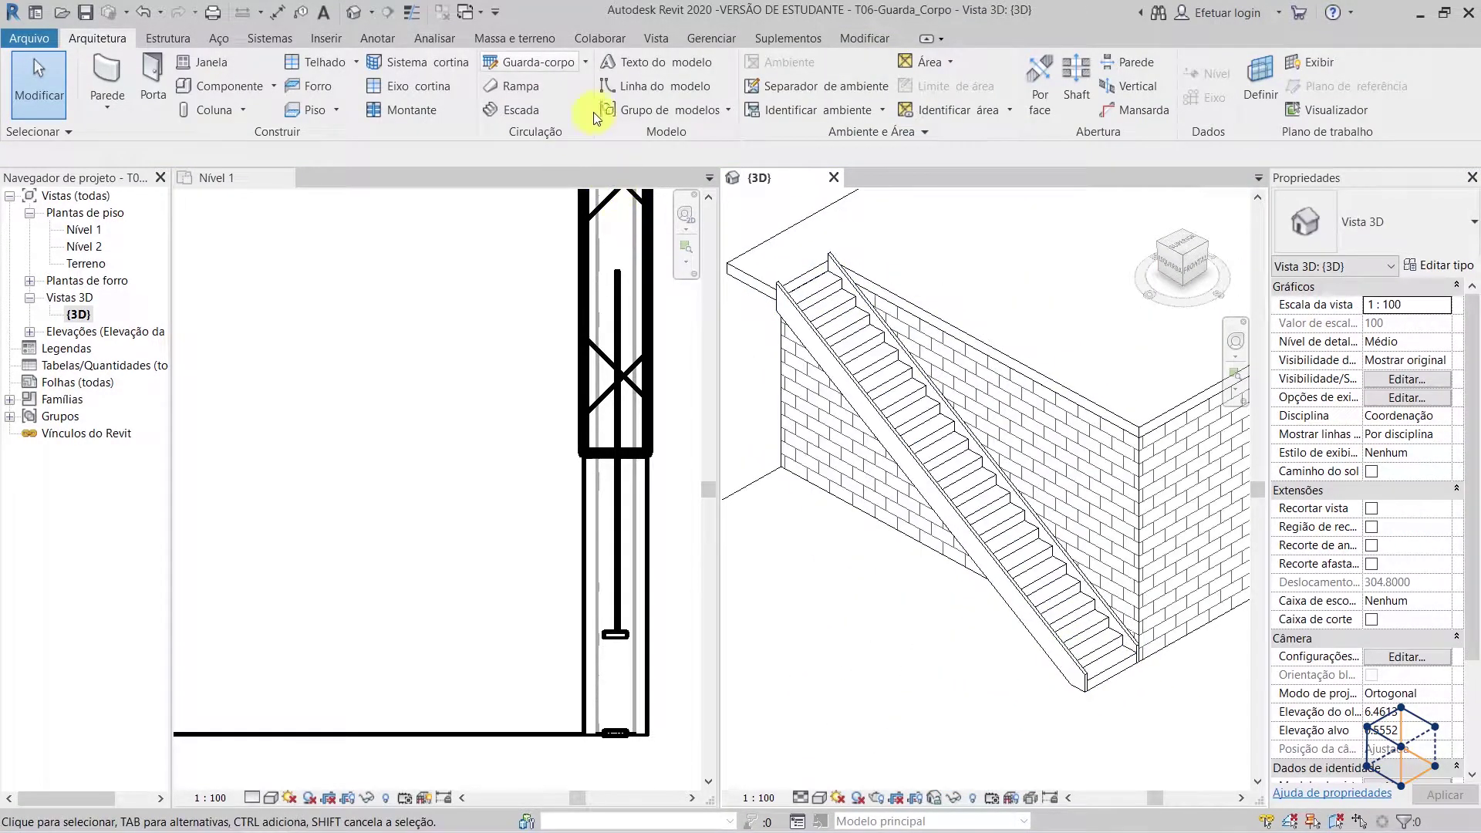
- Place 1100mm railings on both sides of the stair using the Banzo (stringer) position
left_click(586, 69)
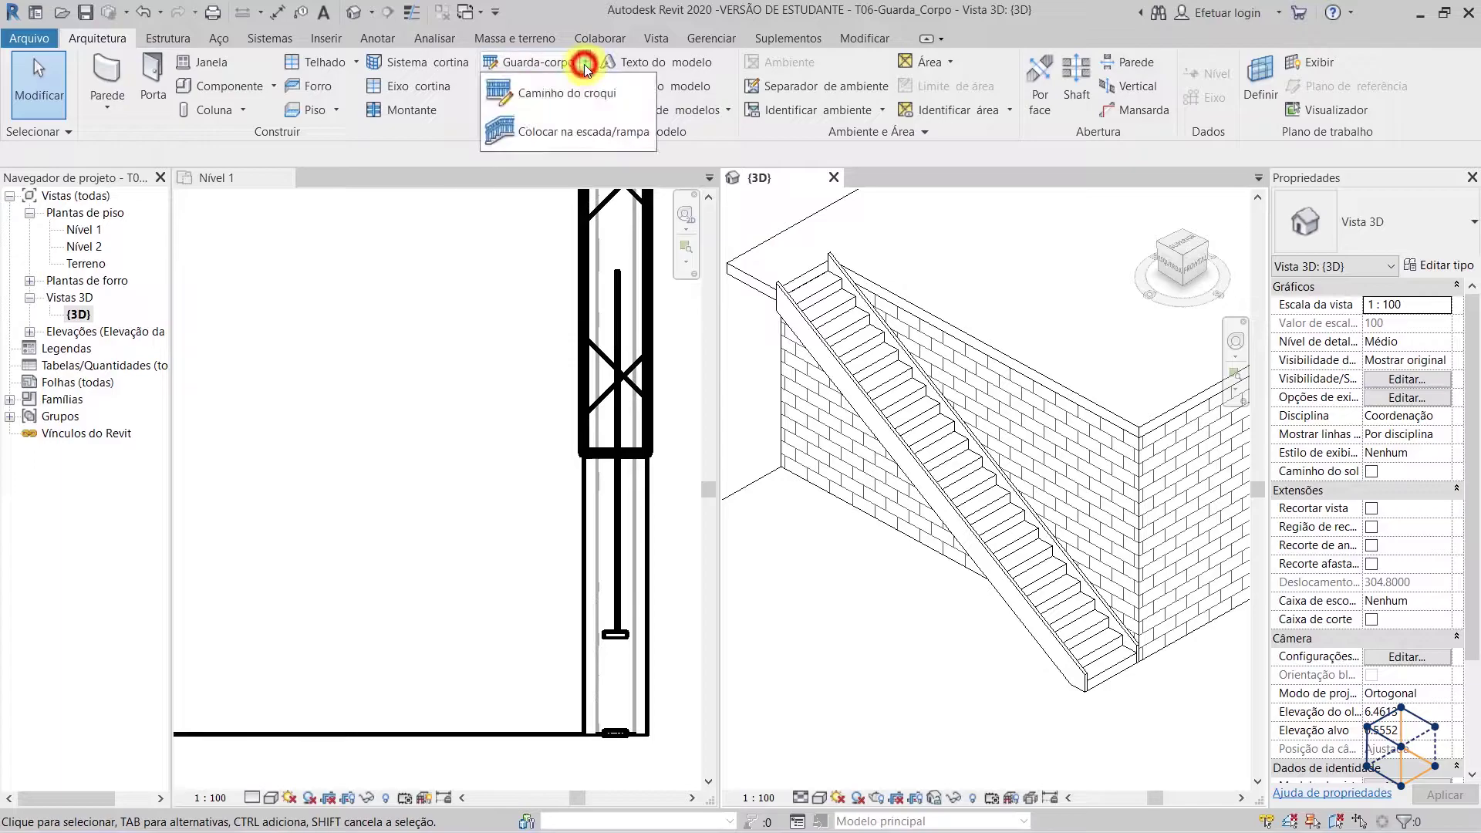
left_click(544, 134)
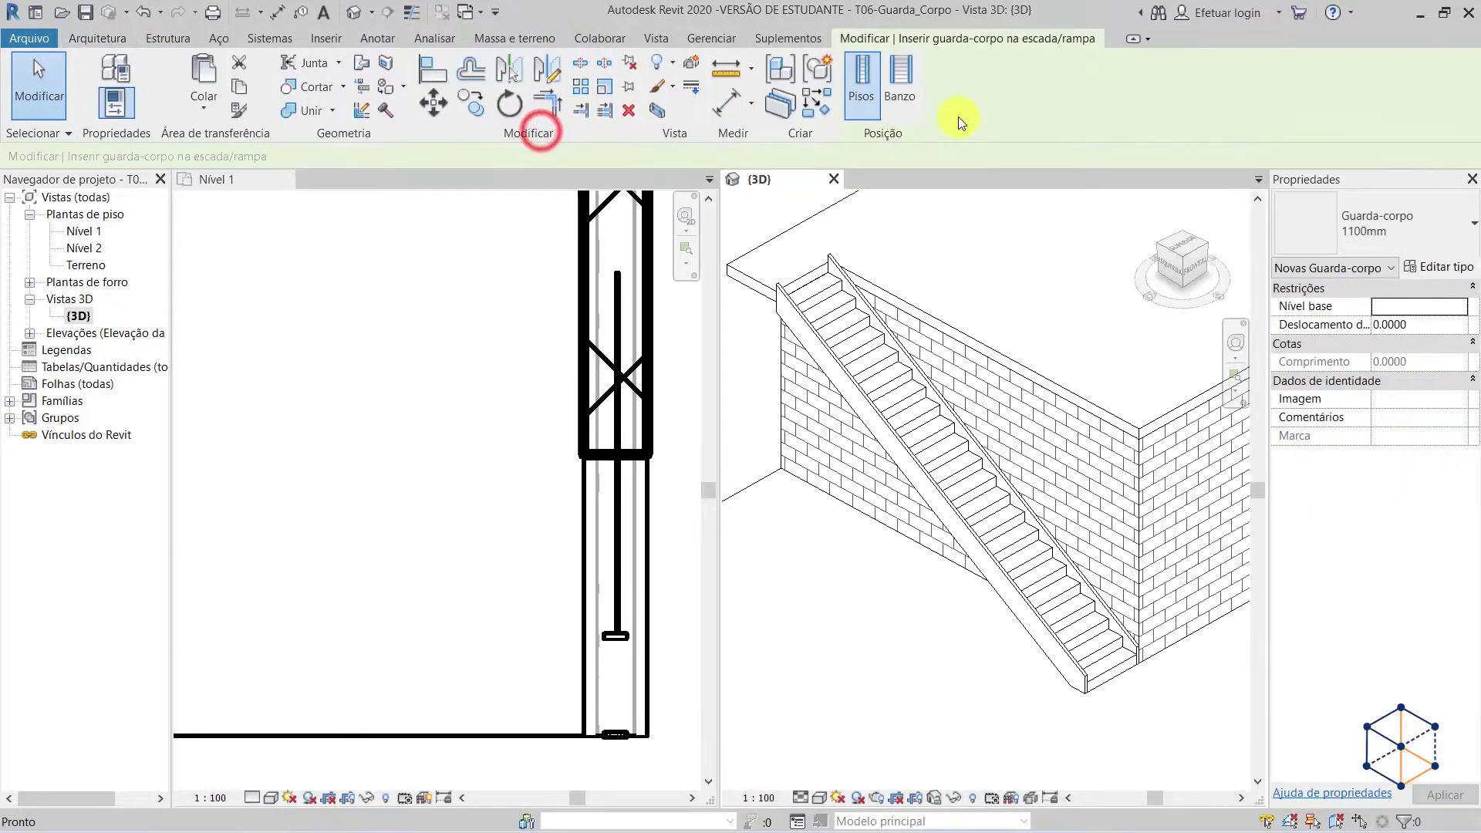
left_click(906, 91)
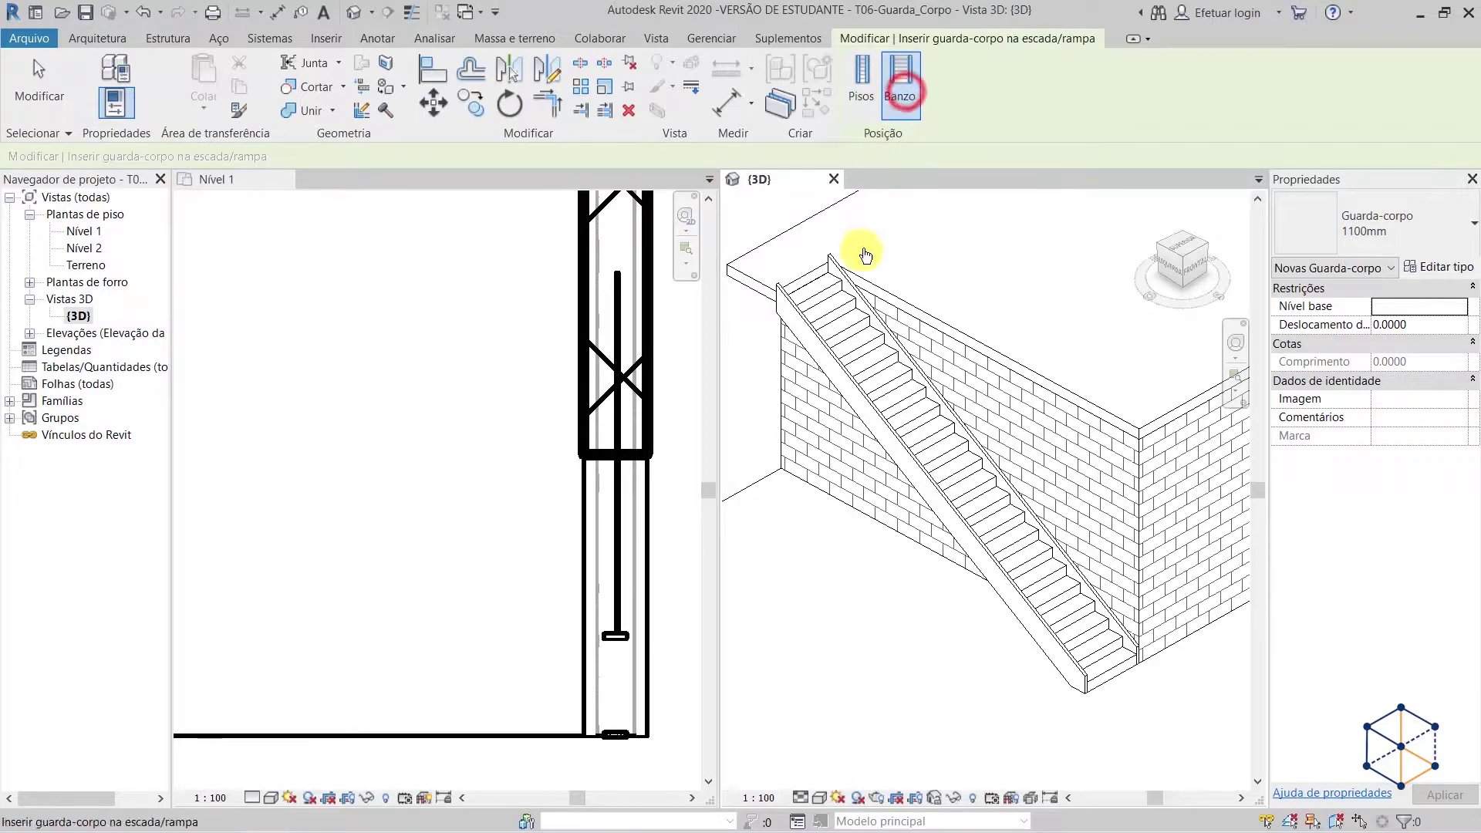
left_click(859, 349)
left_click(1108, 754)
scroll(1111, 738, "up", 5)
scroll(1110, 739, "up", 5)
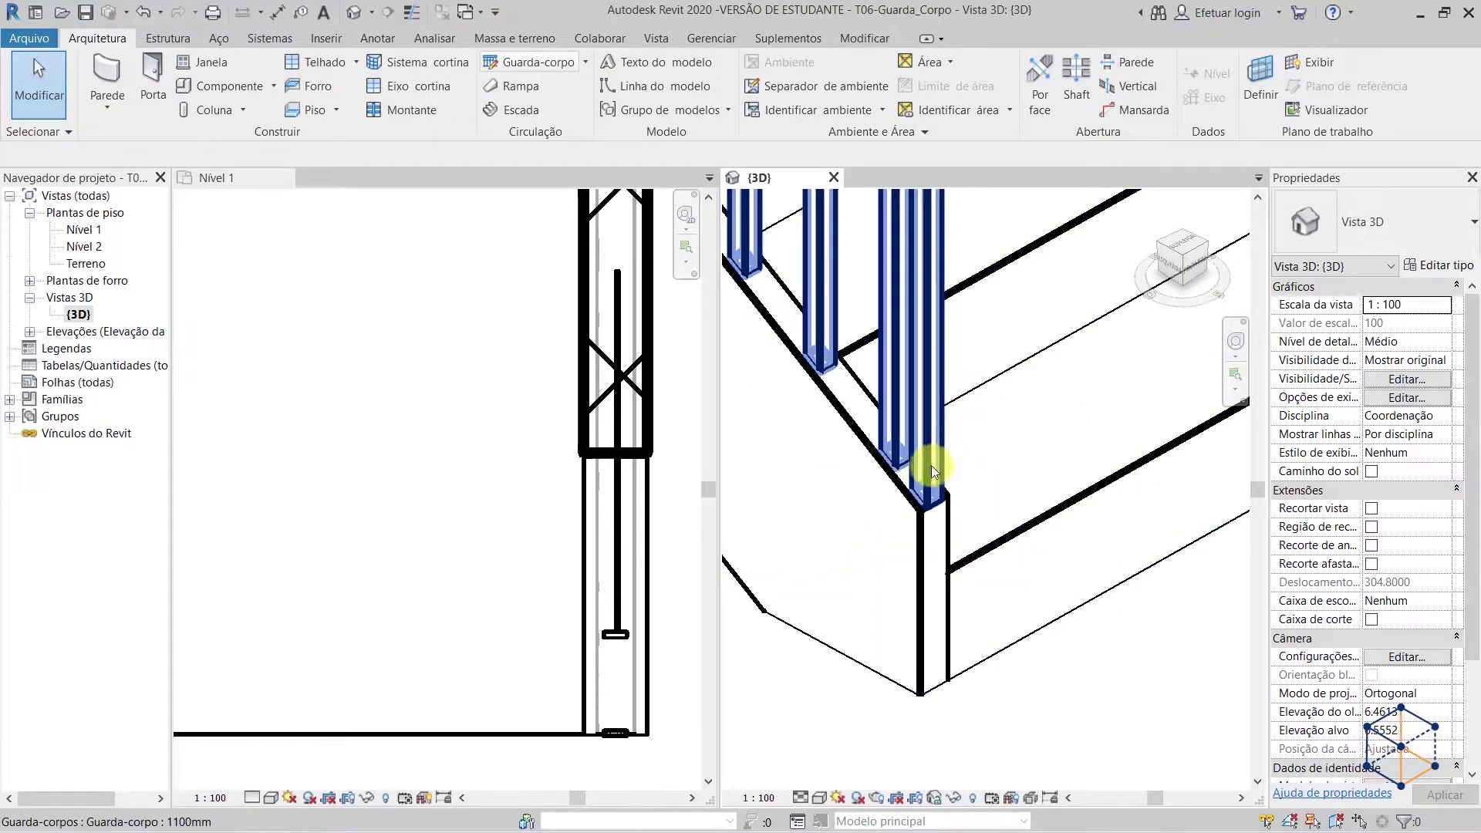
- Try tread/stringer offsets of 0.1000 and -0.1000 on the stair railing farther from the wall
scroll(919, 558, "down", 10)
scroll(787, 486, "up", 8)
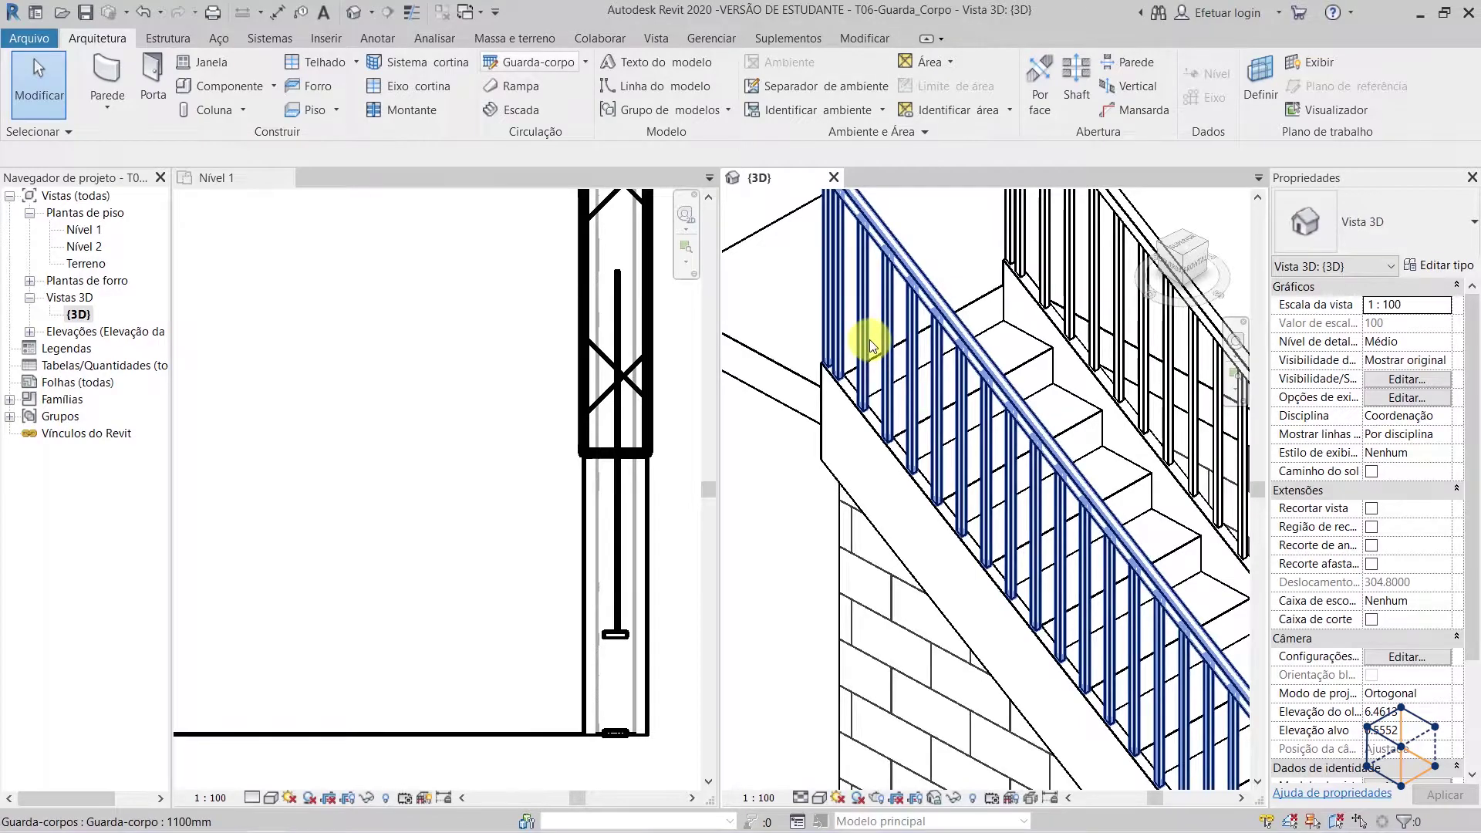
left_click(900, 274)
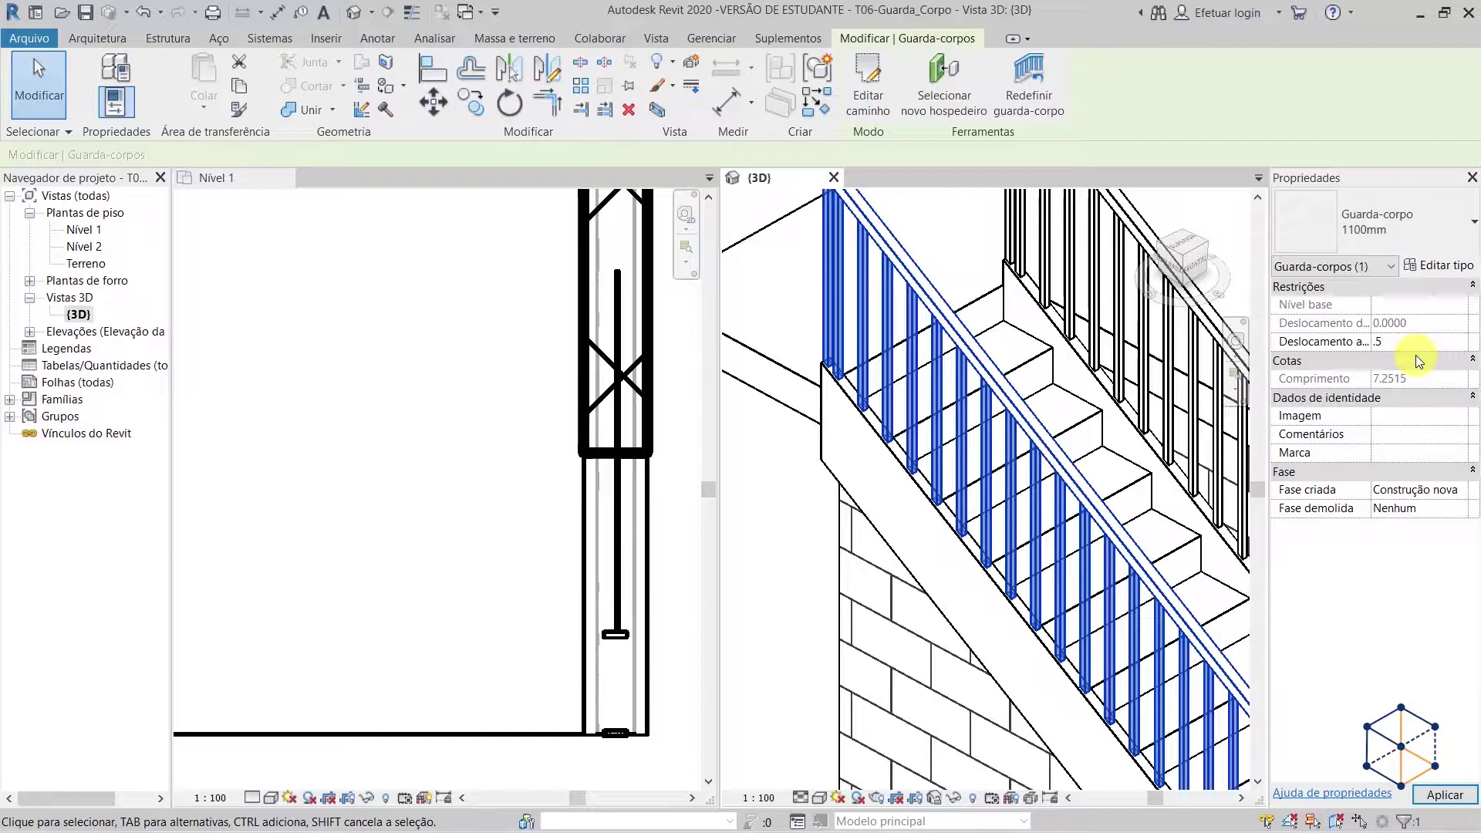
key("Return")
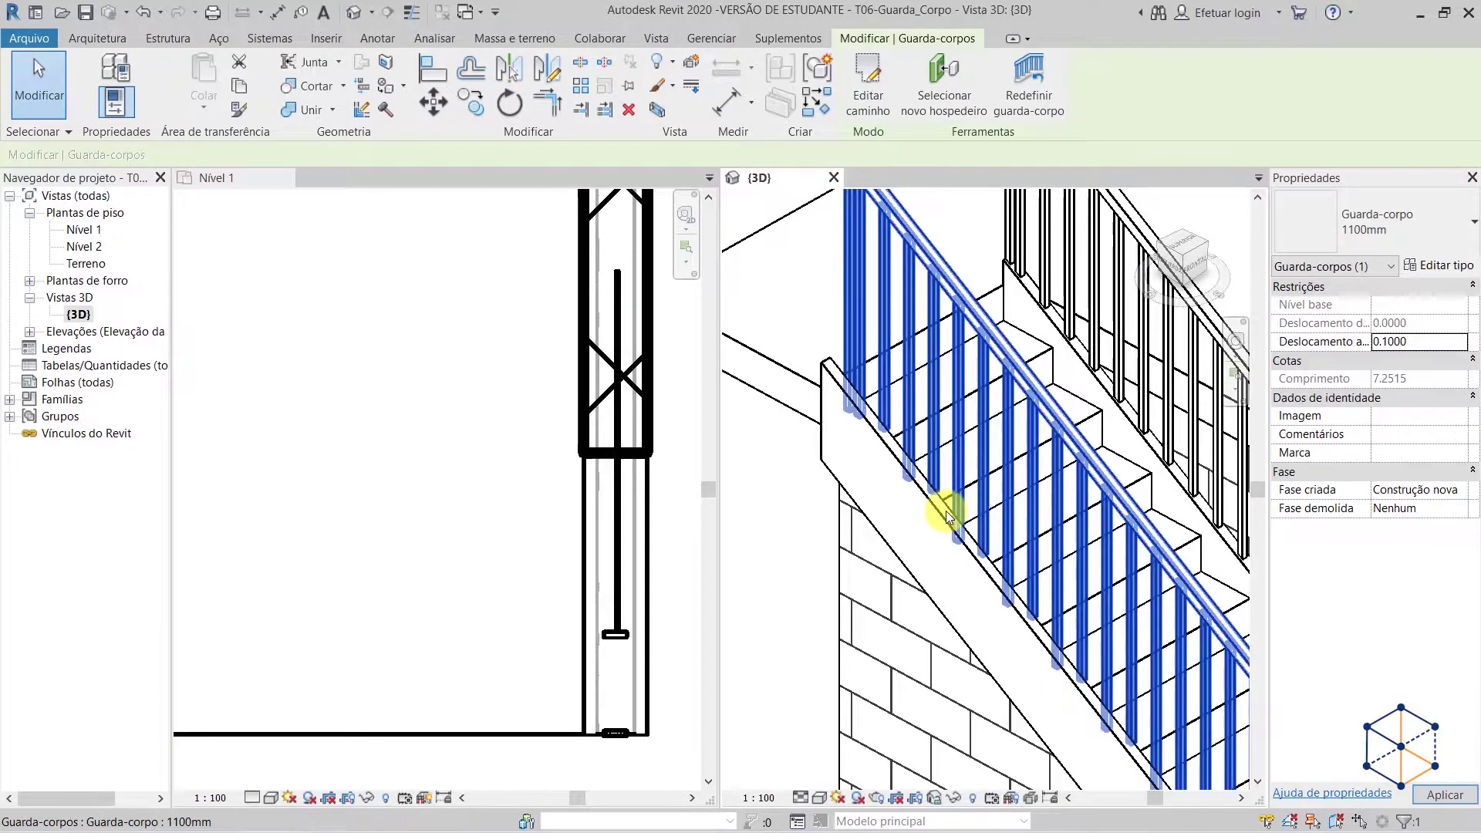
middle_click_drag(942, 685, 1011, 463, "shift")
left_click(1377, 342)
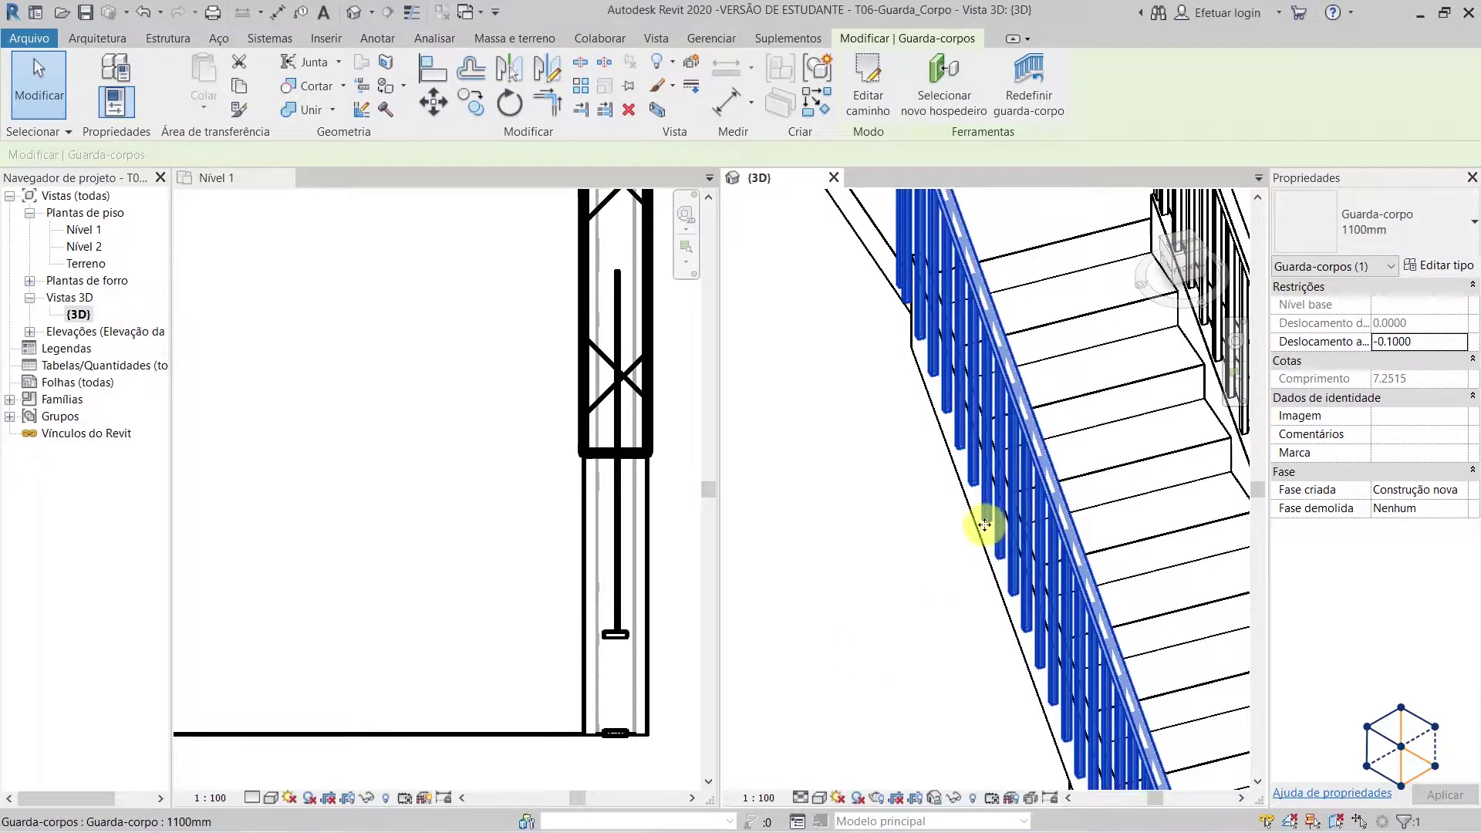
- Set the outer stair railing's tread/stringer offset to -0.0250 and check its position on the stringer
left_click(1398, 341)
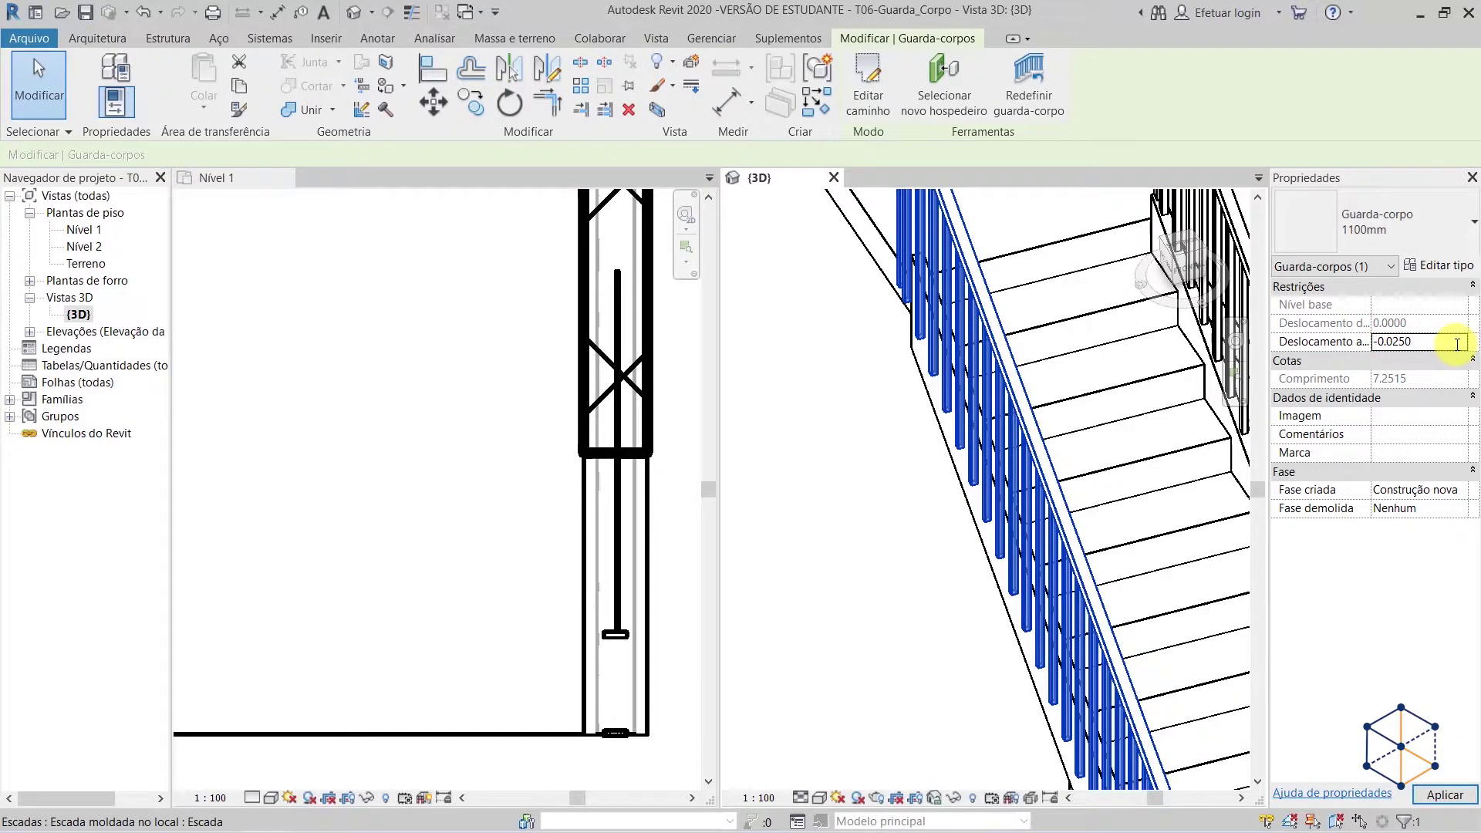
left_click(849, 580)
scroll(850, 580, "down", 3)
middle_click_drag(850, 580, 1085, 752, "shift")
scroll(1023, 540, "down", 6)
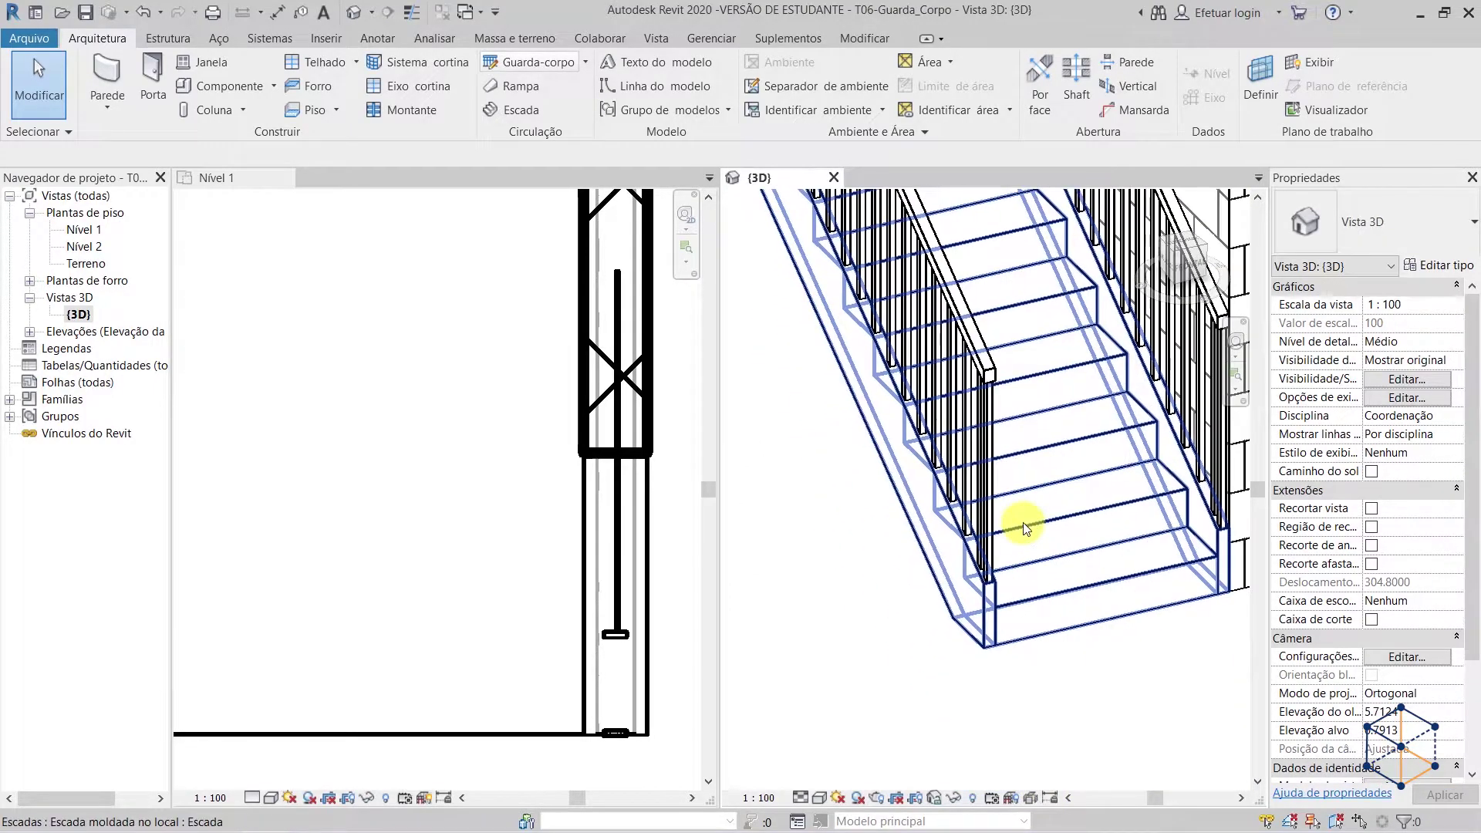
middle_click_drag(1020, 600, 734, 718, "shift")
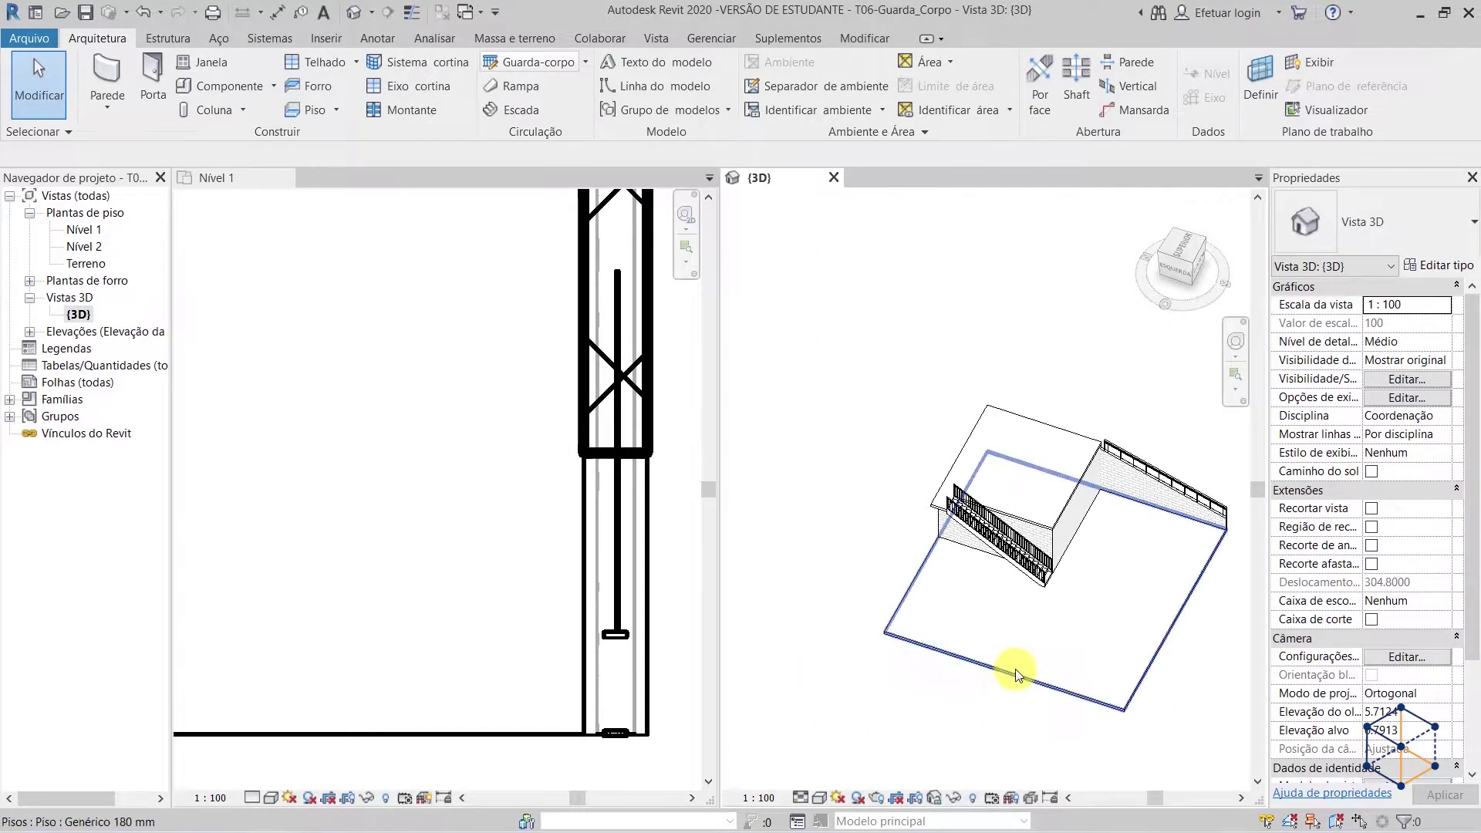
- Assign the ground floor slab as the new host of the outer stair railing
scroll(1026, 594, "up", 6)
middle_click_drag(937, 478, 898, 446)
scroll(1080, 625, "up", 1)
middle_click_drag(1051, 633, 1183, 585)
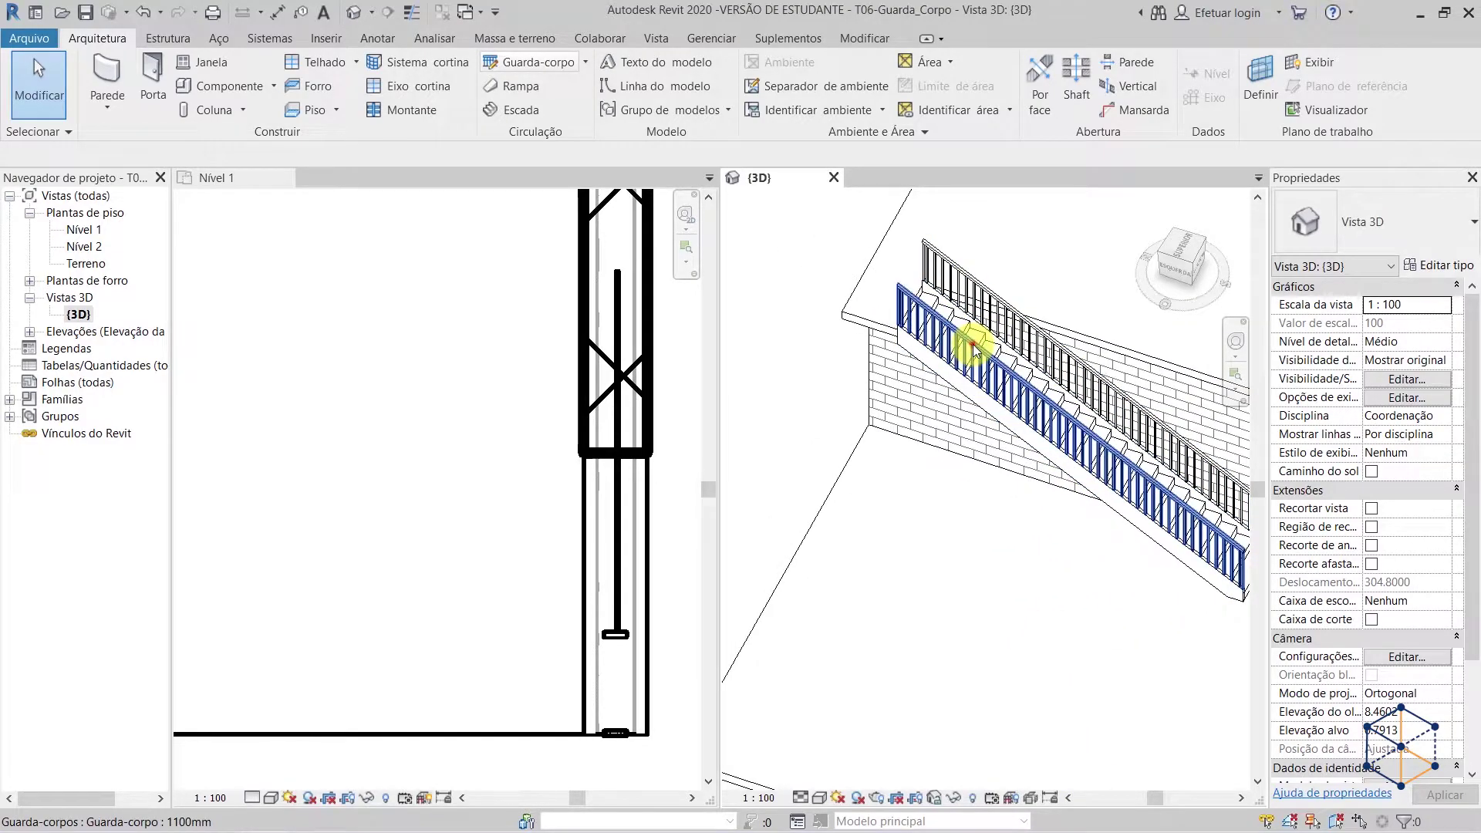
left_click(974, 340)
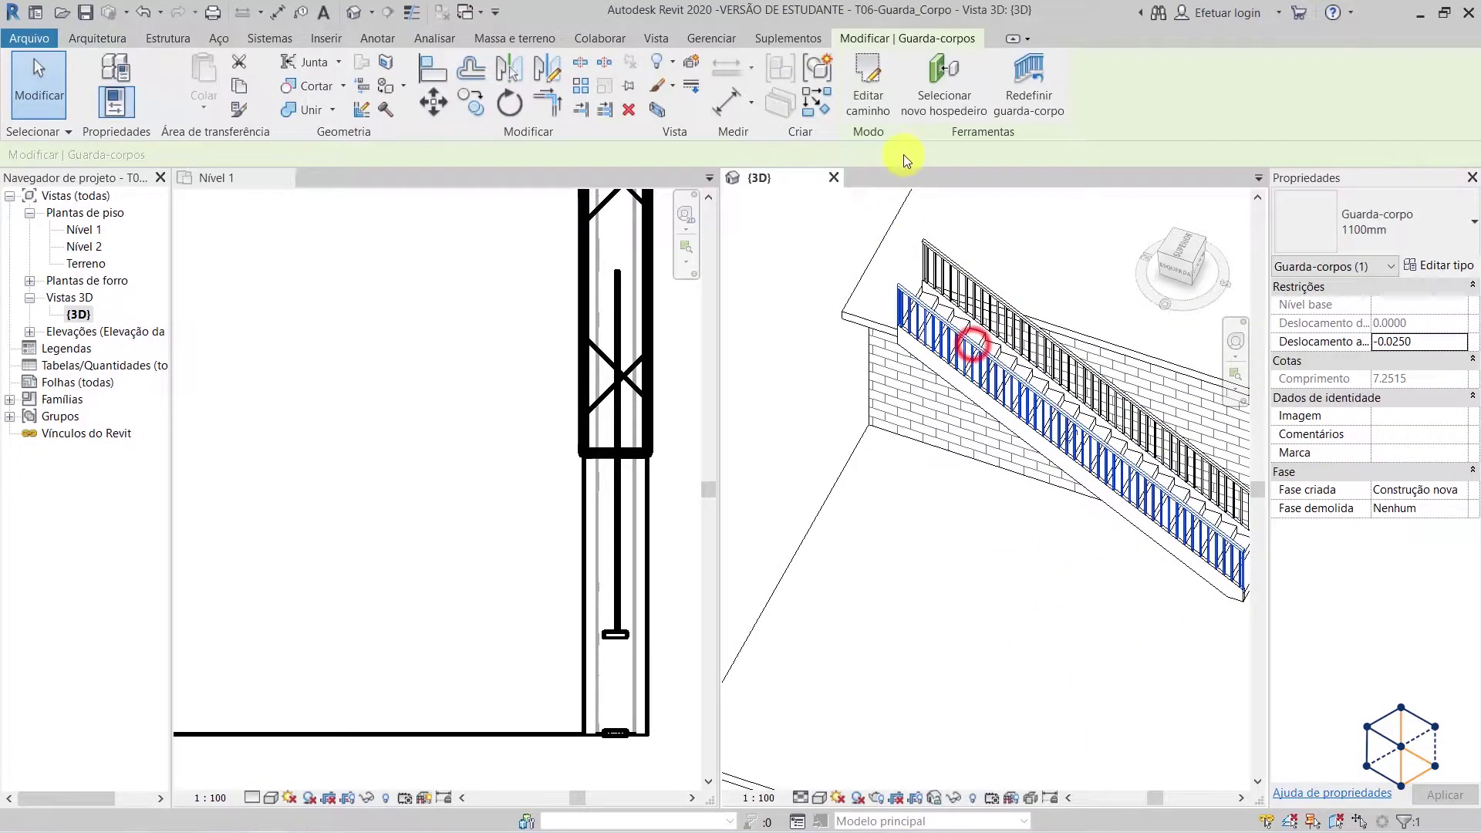
left_click(933, 112)
left_click(822, 519)
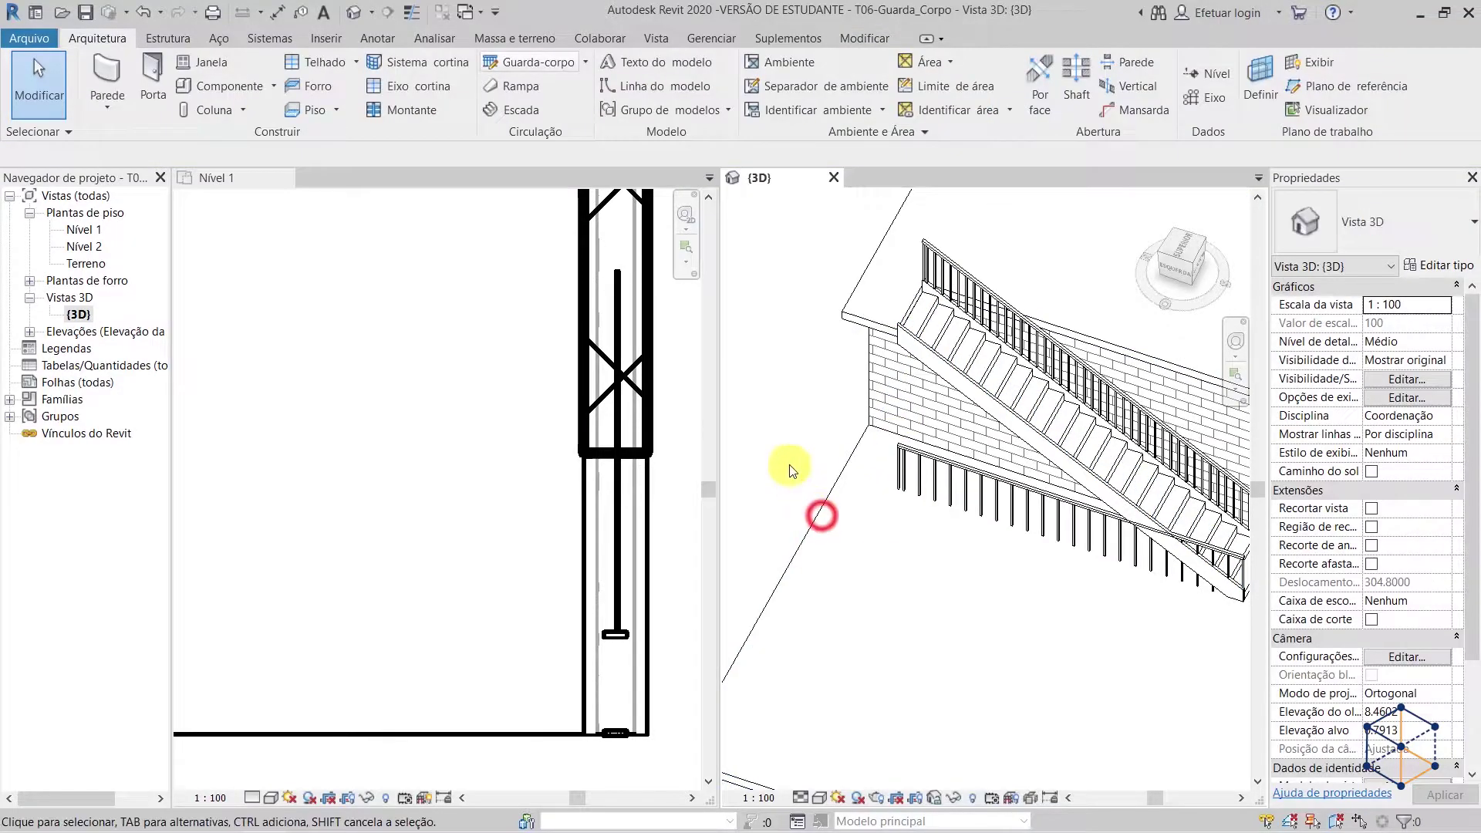
- Rehost the railing lying on the floor slab back onto the straight stair
mouse_move(1008, 582)
middle_mouse_down()
mouse_move(982, 595)
mouse_move(1073, 646)
middle_mouse_up()
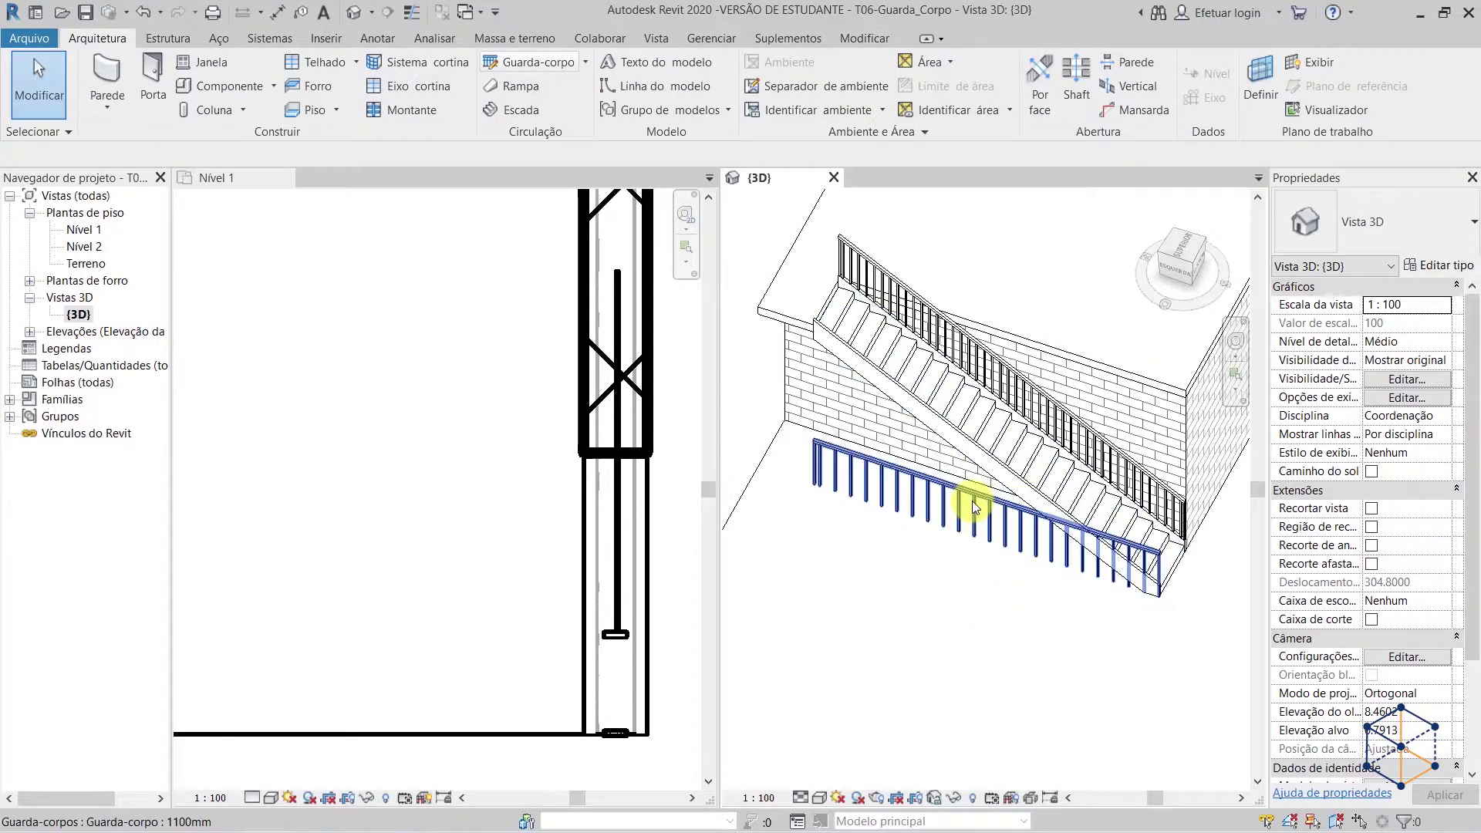
left_click(955, 493)
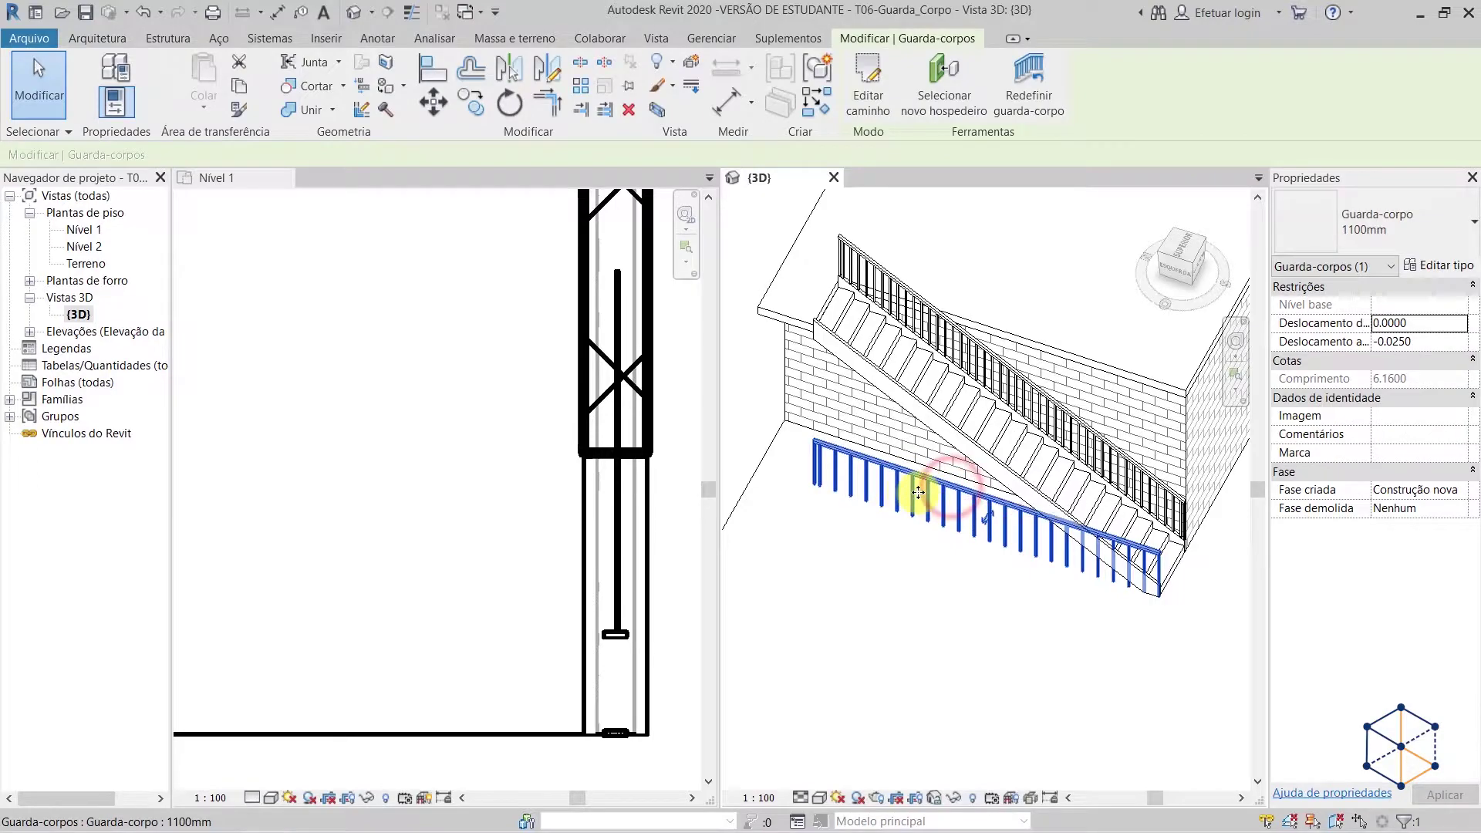
left_click(949, 92)
left_click(868, 363)
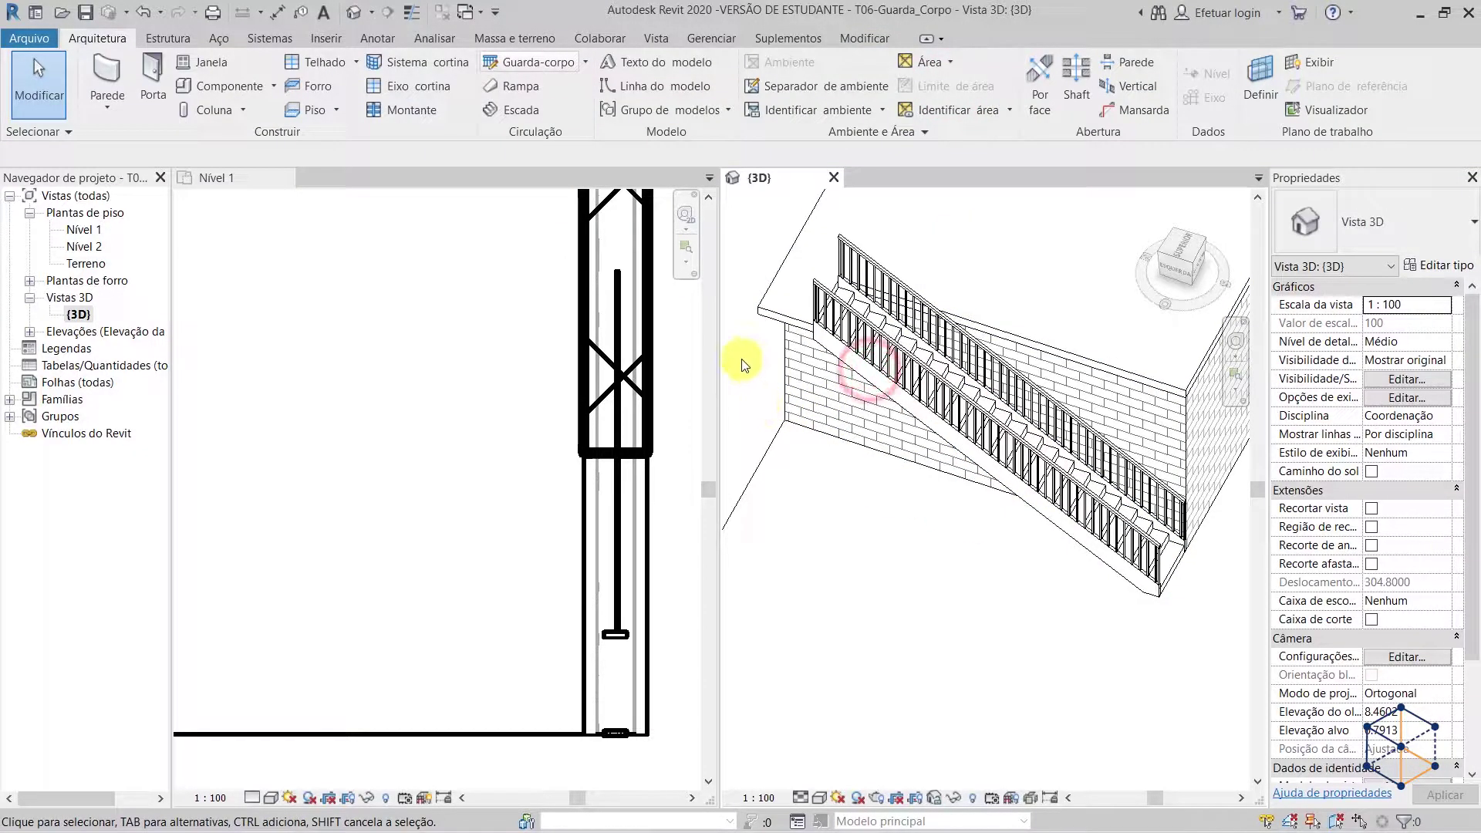
- Activate the Nível 1 floor plan and frame the open slab area beside the stair
middle_click_drag(1025, 519, 927, 633, "shift")
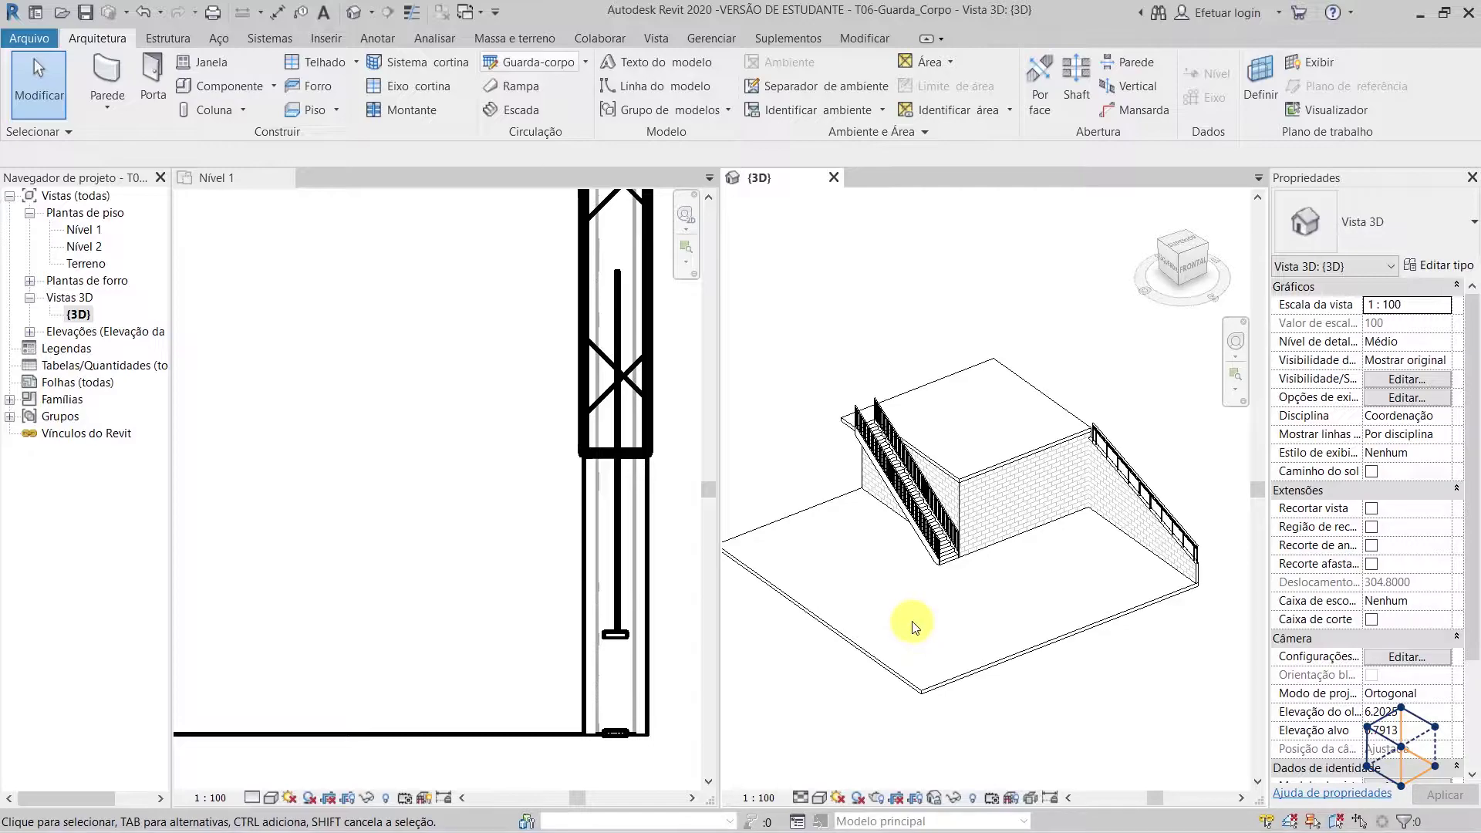
scroll(747, 489, "down", 2)
scroll(496, 579, "down", 3)
left_click(436, 595)
scroll(532, 598, "down", 4)
middle_click_drag(453, 614, 673, 579)
scroll(406, 577, "down", 3)
mouse_move(408, 578)
middle_mouse_down()
mouse_move(562, 569)
mouse_move(718, 592)
mouse_move(409, 562)
mouse_move(430, 565)
middle_mouse_up()
scroll(386, 568, "down", 2)
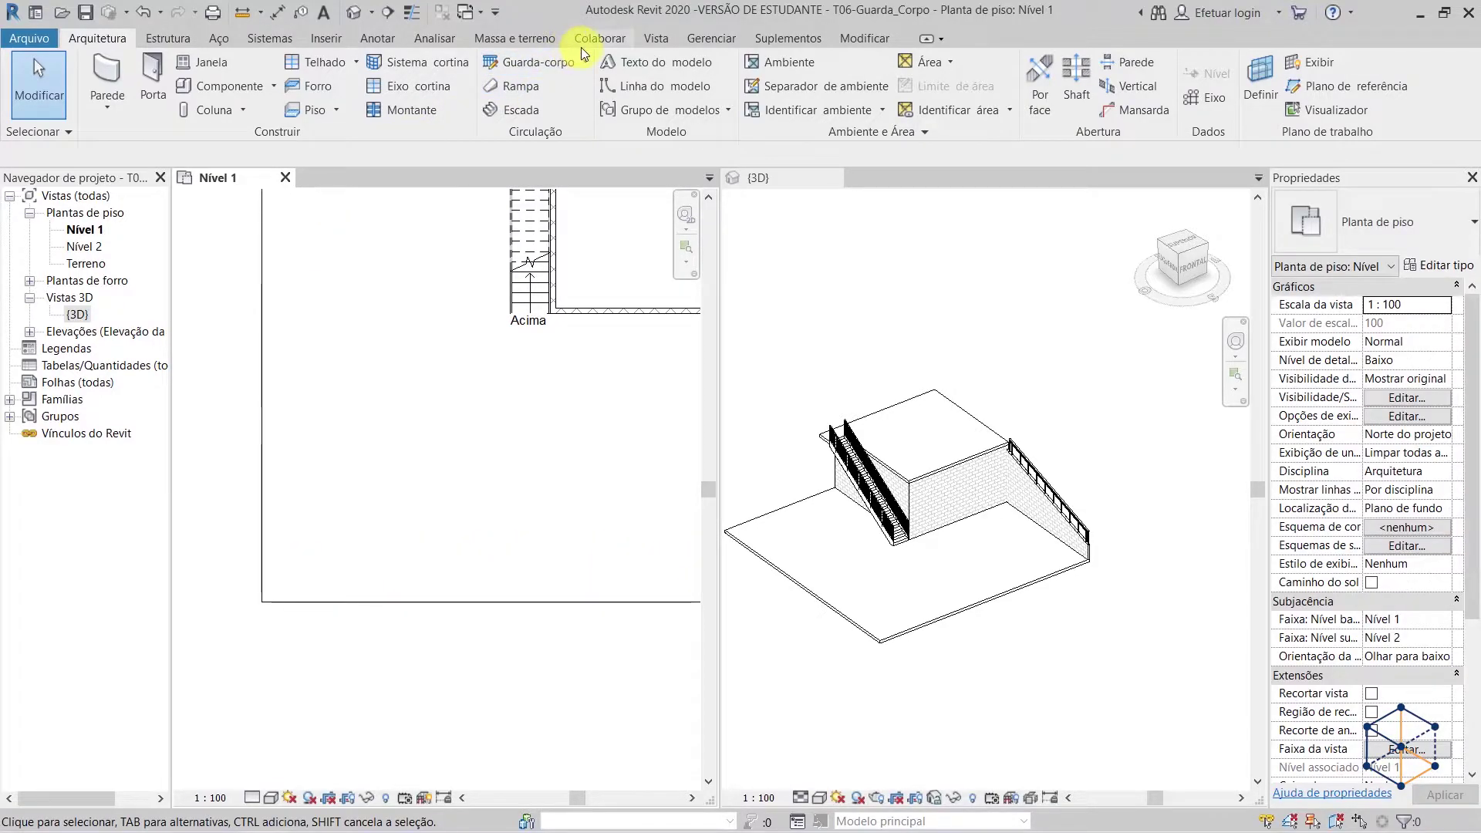
- Sketch a straight horizontal railing path about 5 m long on the open slab with the 1100mm railing type and finish the railing
left_click(590, 68)
left_click(558, 101)
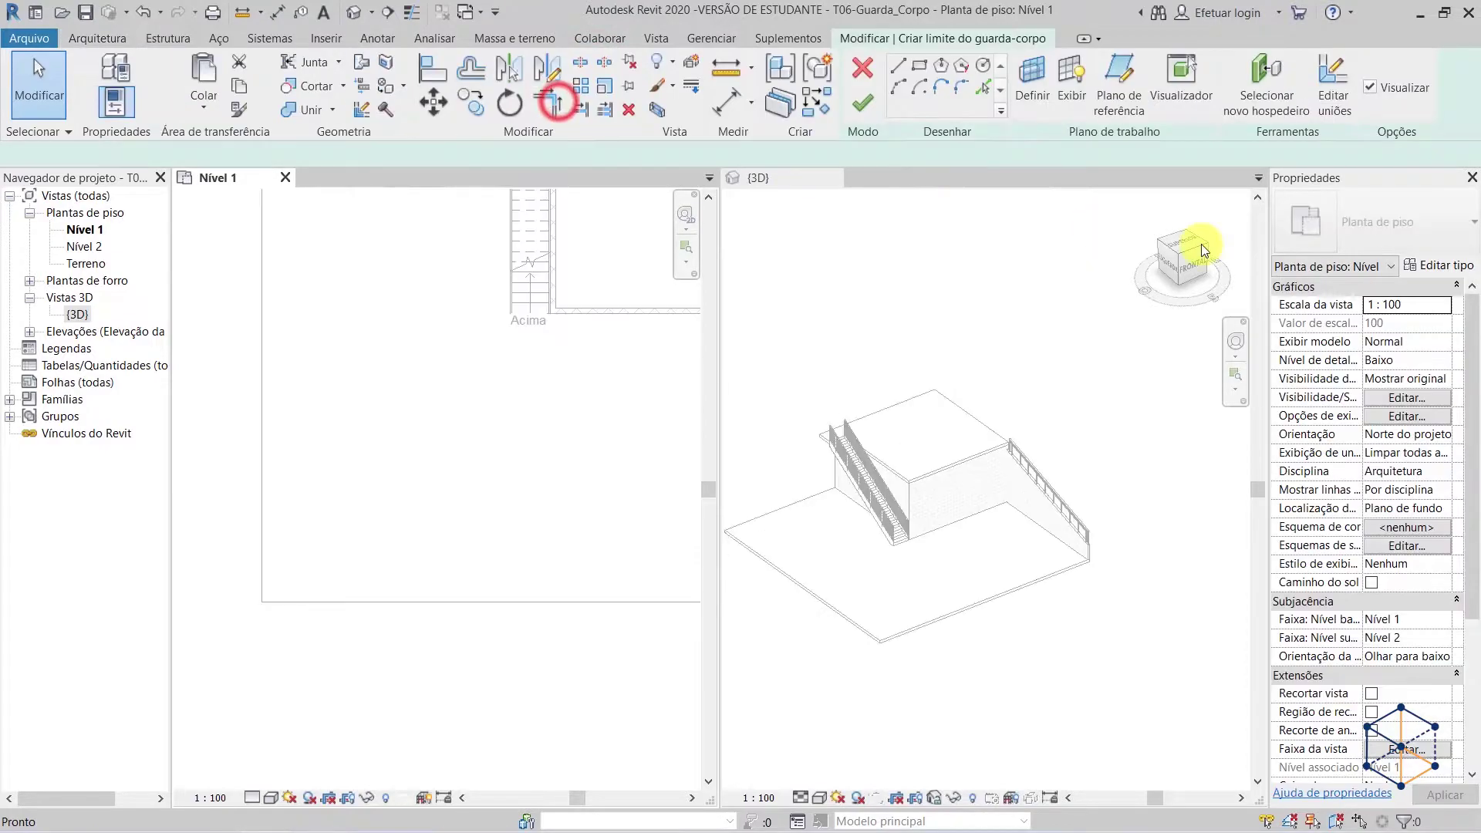
left_click(1422, 246)
left_click(1240, 361)
left_click(900, 66)
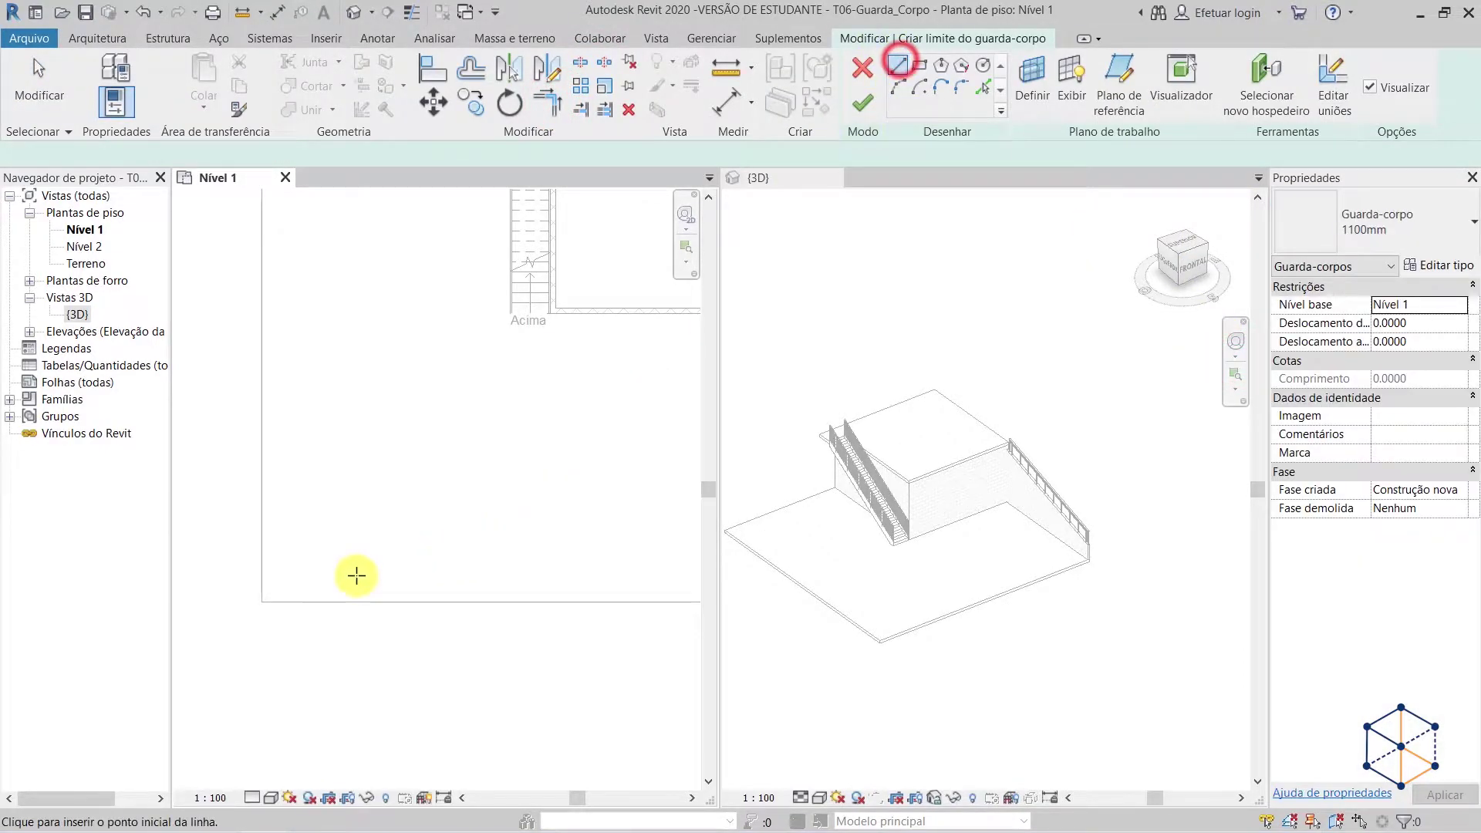
left_click(324, 540)
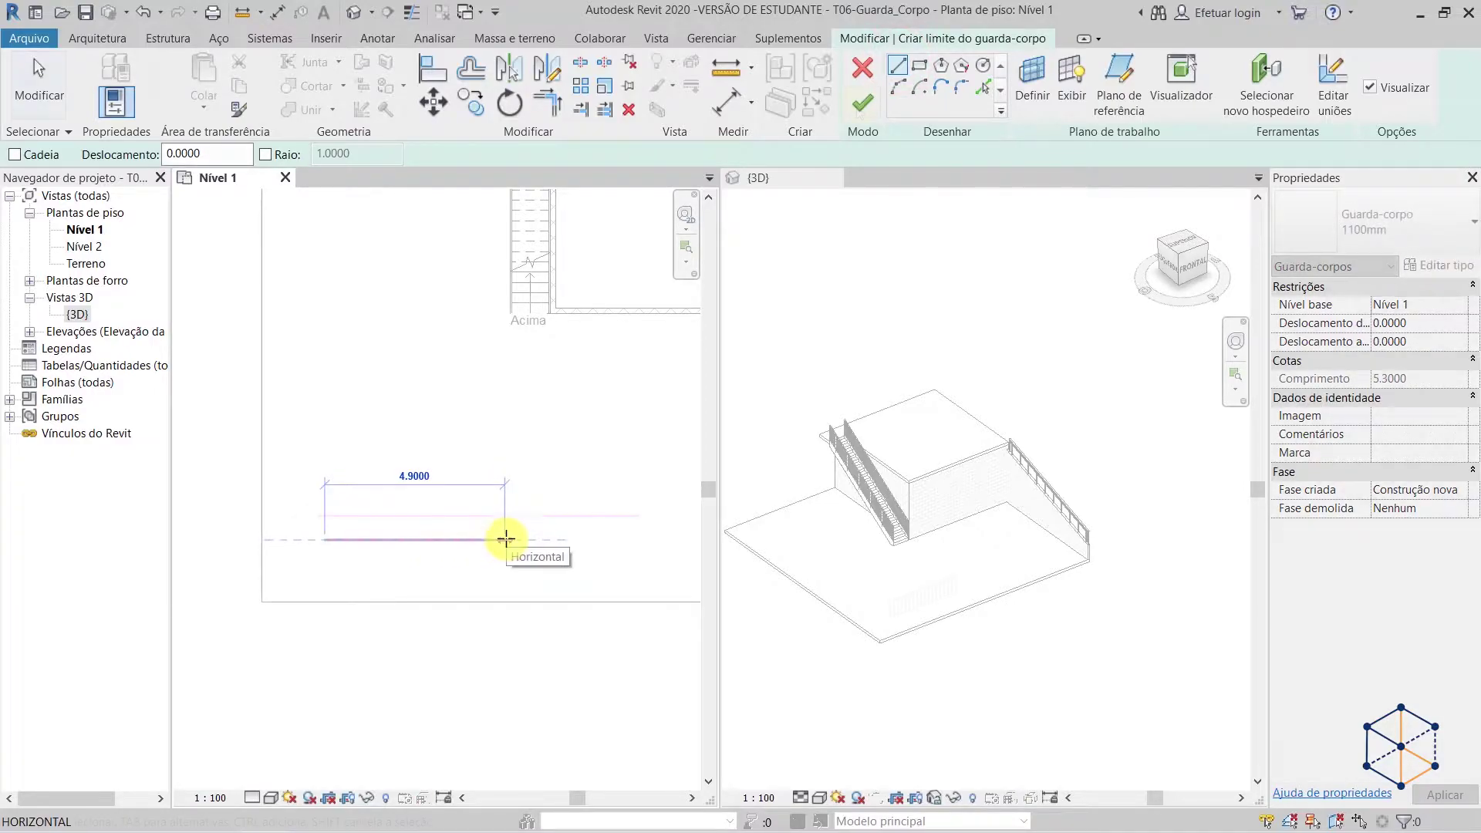
left_click(862, 103)
left_click(803, 672)
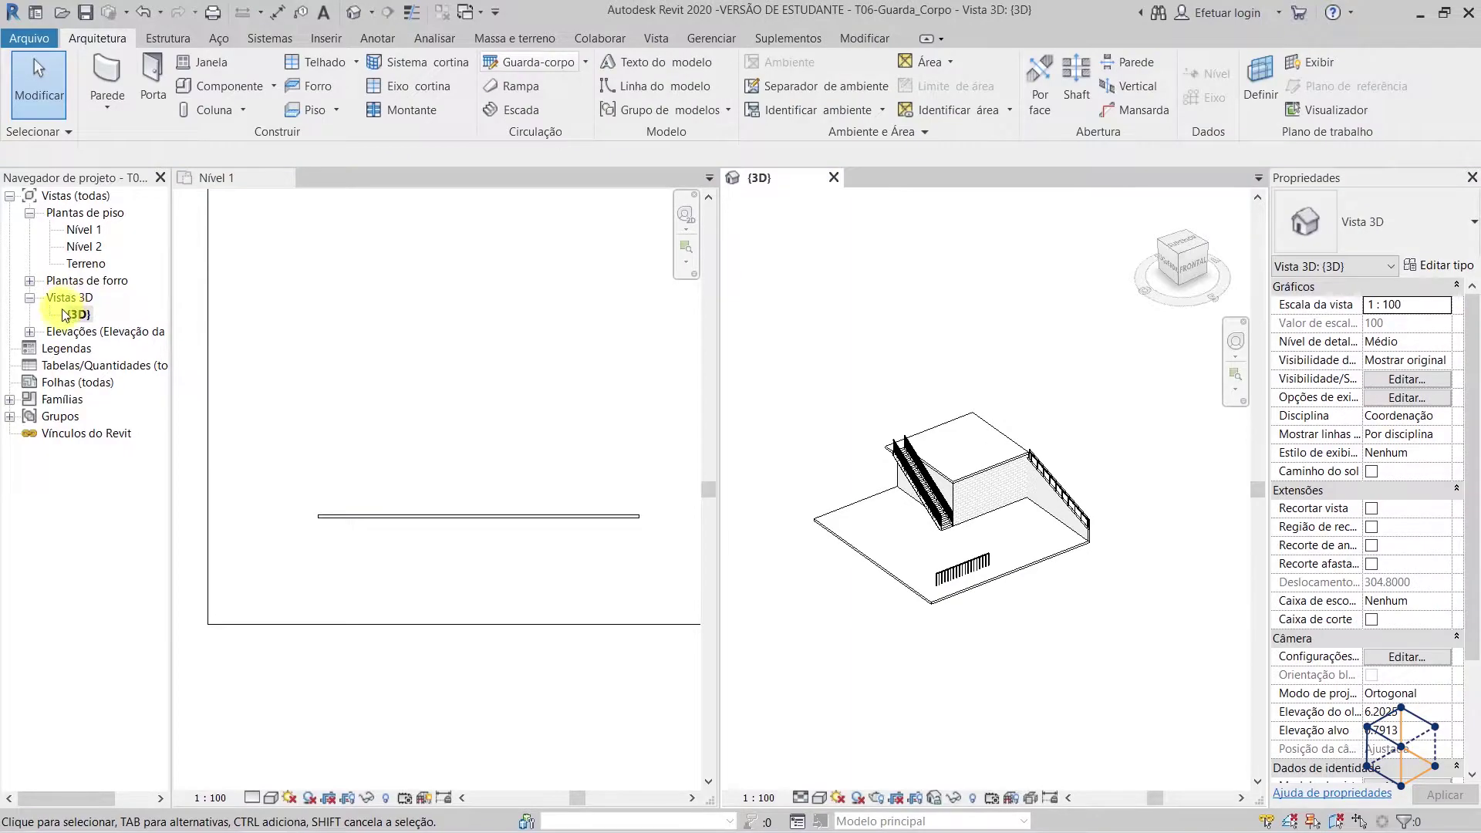
- Duplicate the {3D} view and rename the copy Guarda Corpo
right_click(74, 314)
left_click(197, 455)
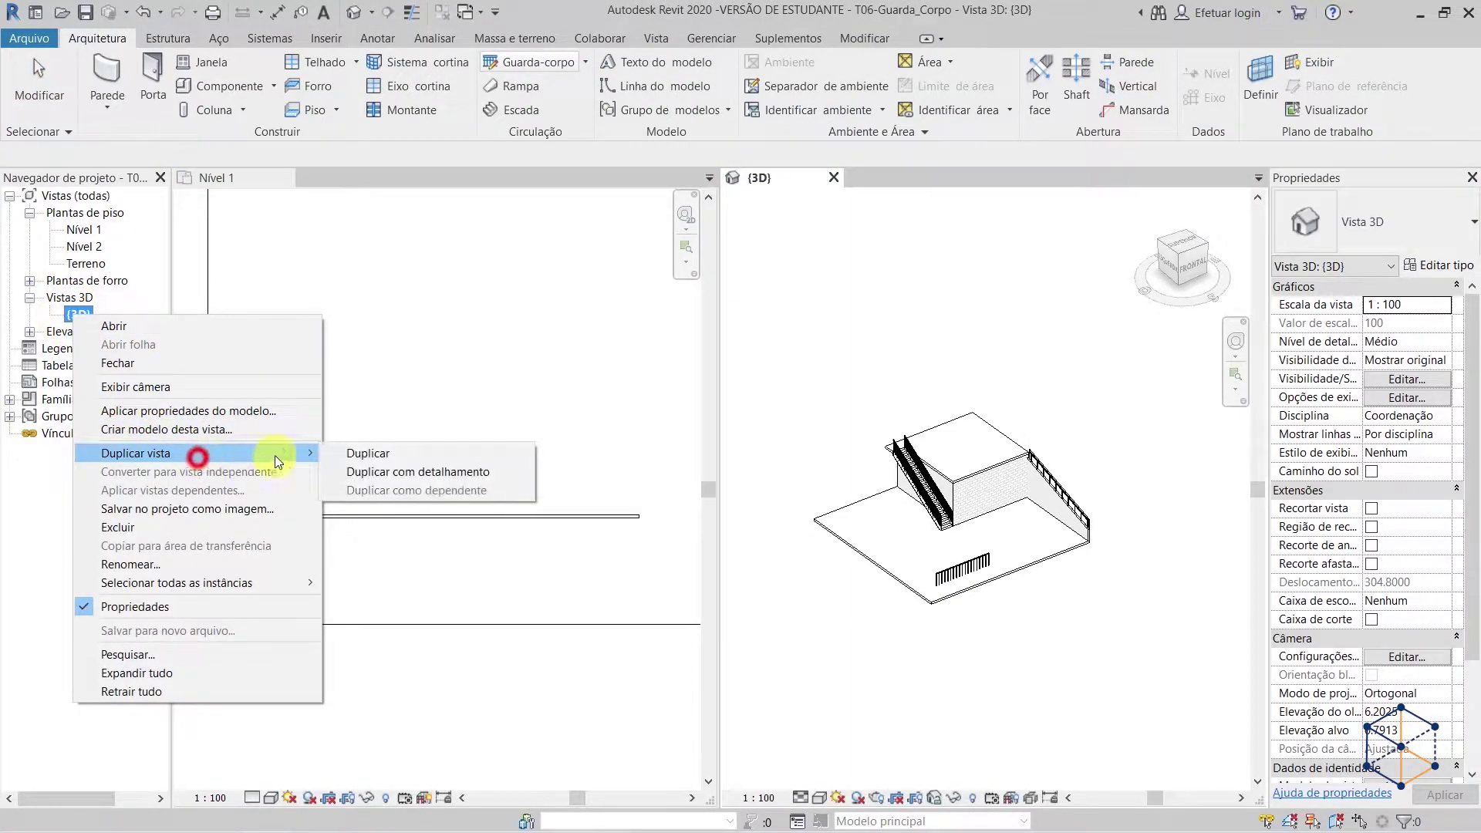
left_click(366, 456)
right_click(99, 331)
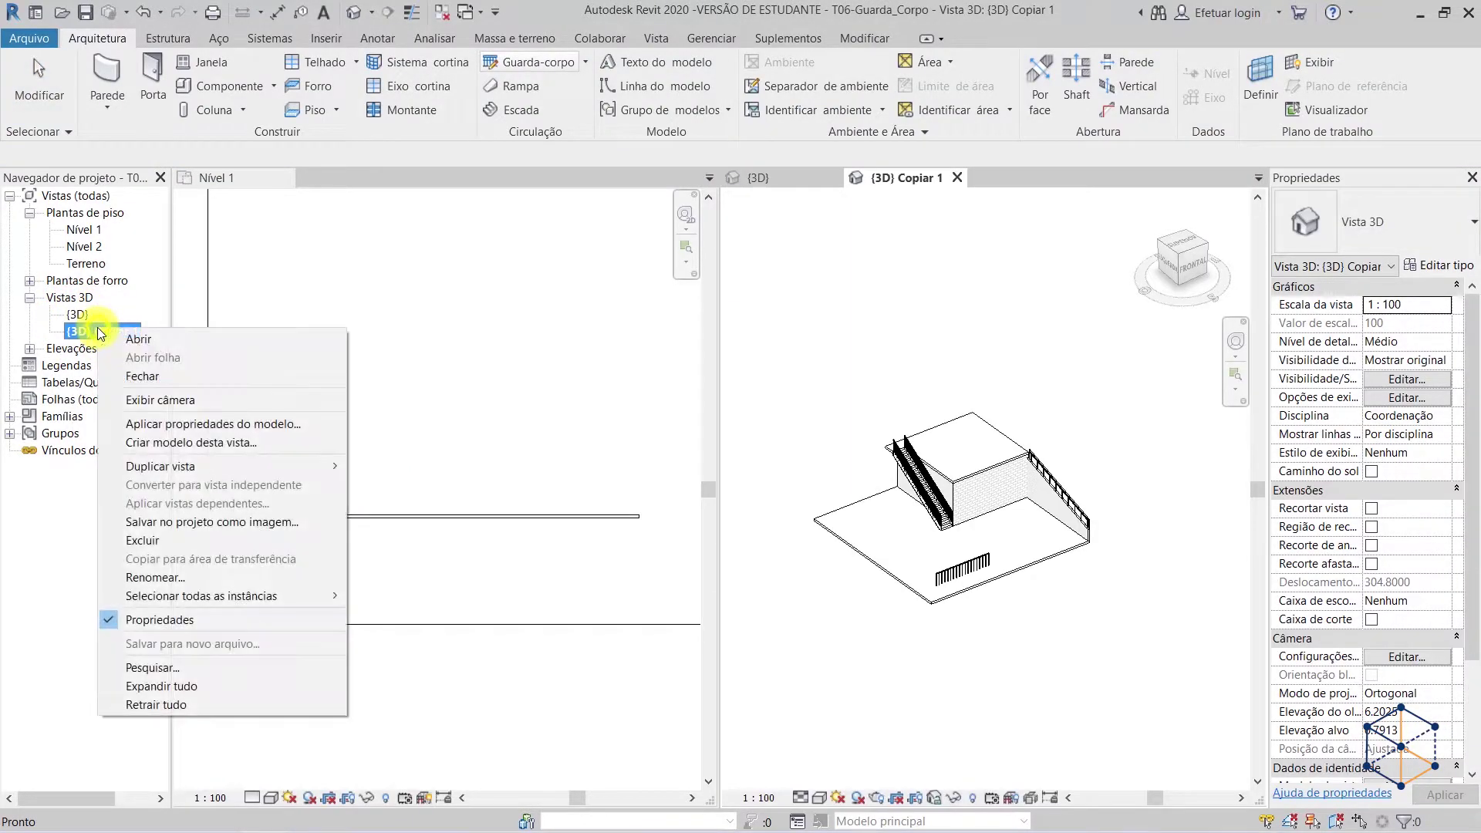
left_click(165, 577)
type("Guarda Corpo")
key("Return")
- Hide the slabs, walls, stair and other railings in the Guarda Corpo view, leaving only the new straight railing
scroll(984, 489, "up", 5)
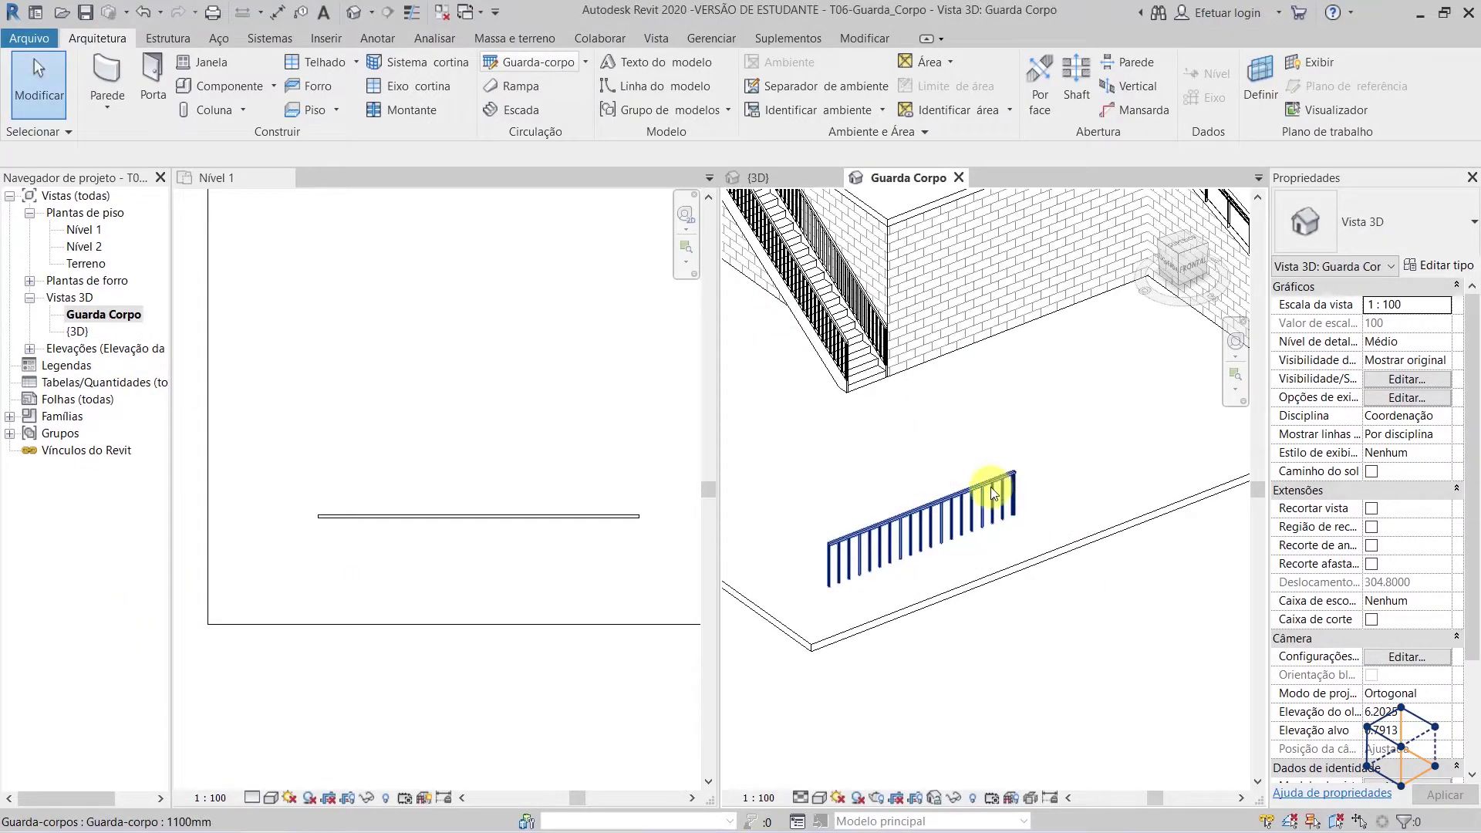
scroll(979, 488, "down", 5)
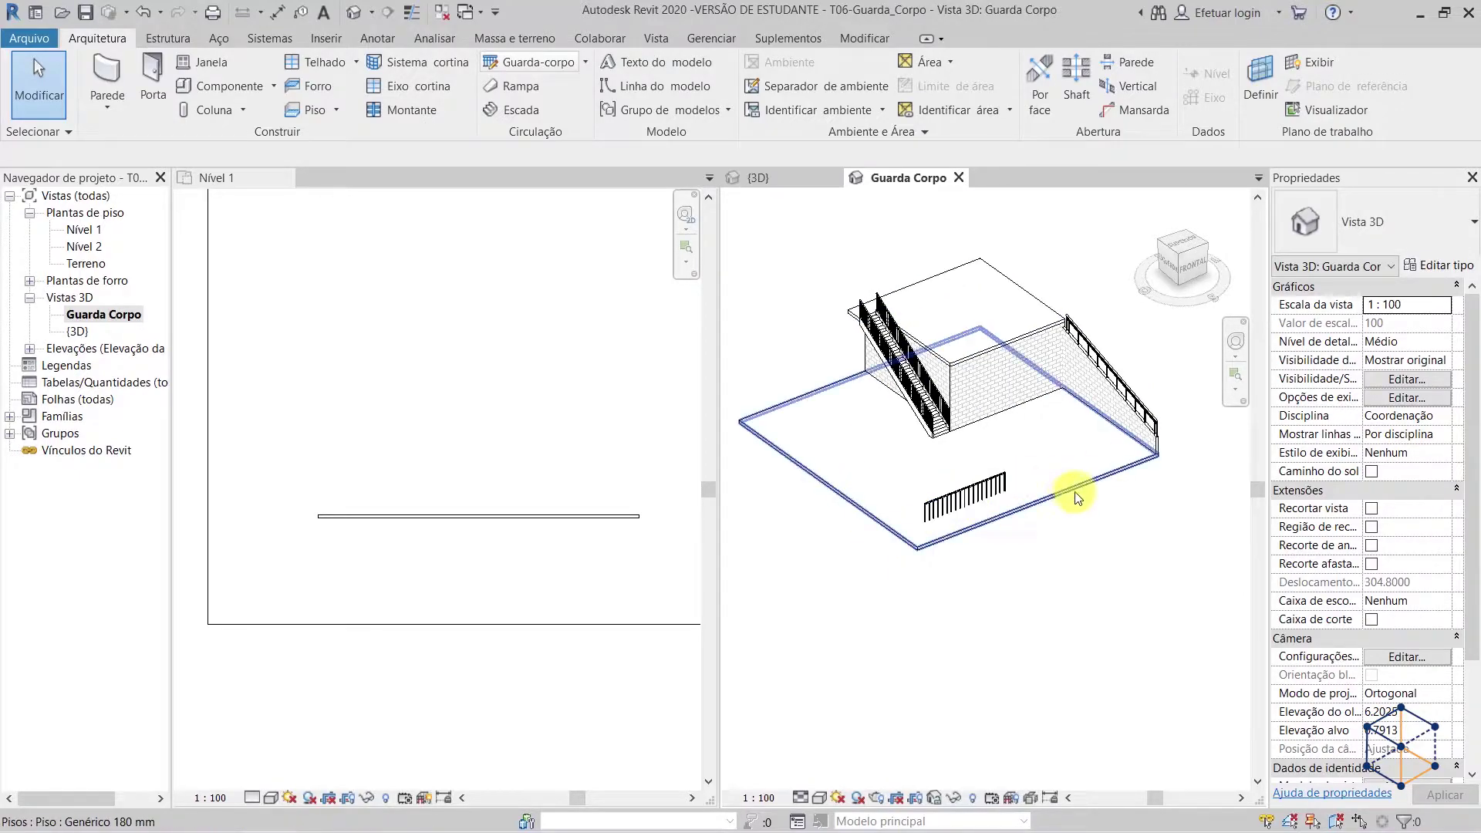
middle_click_drag(1177, 531, 1158, 604)
left_click_drag(1185, 602, 1009, 346)
right_click(975, 428)
mouse_move(1148, 496)
left_click(1298, 498)
left_click(959, 274)
left_click_drag(1016, 493, 823, 327)
right_click(890, 423)
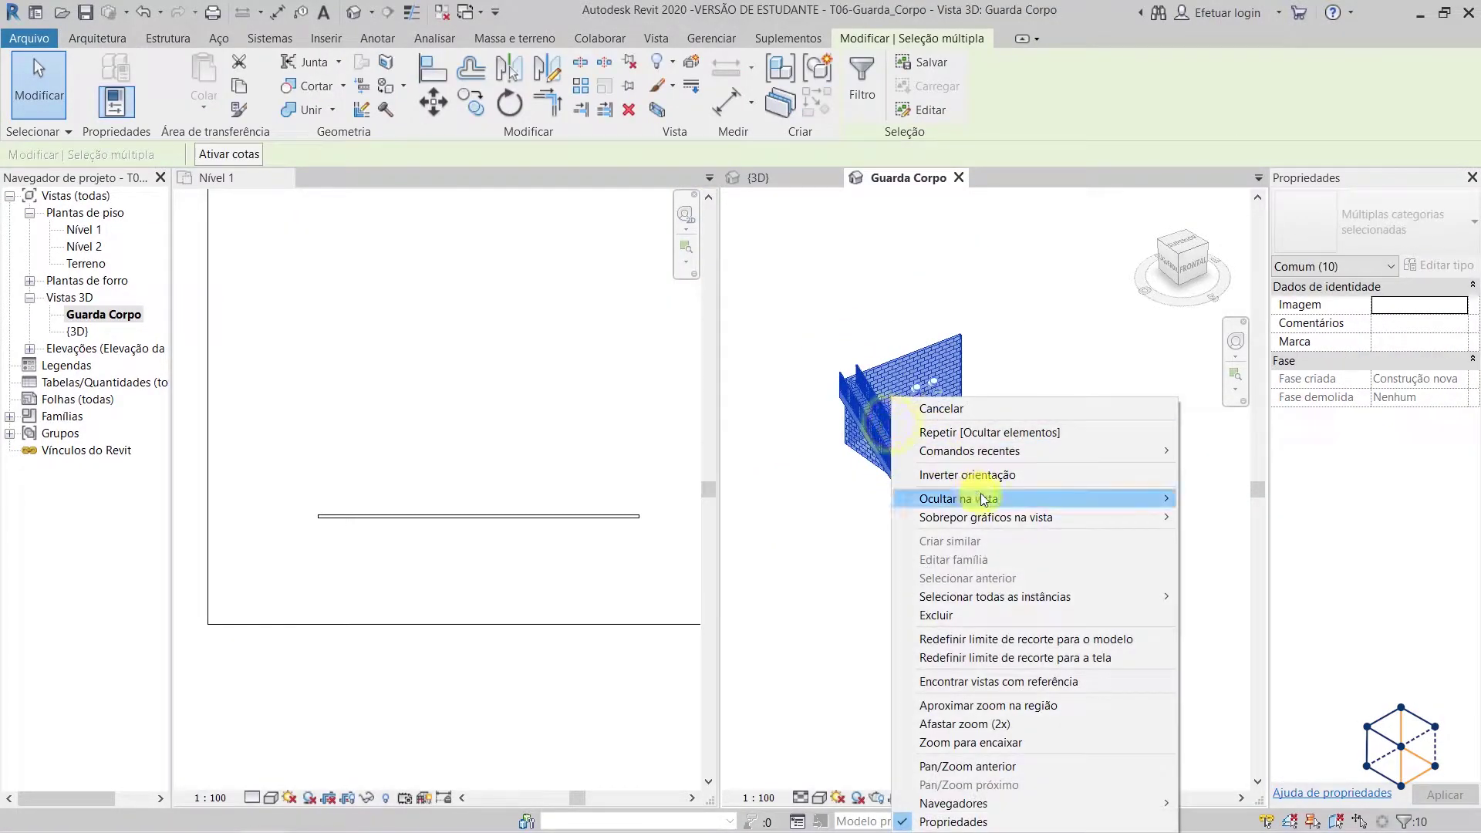
left_click(1208, 498)
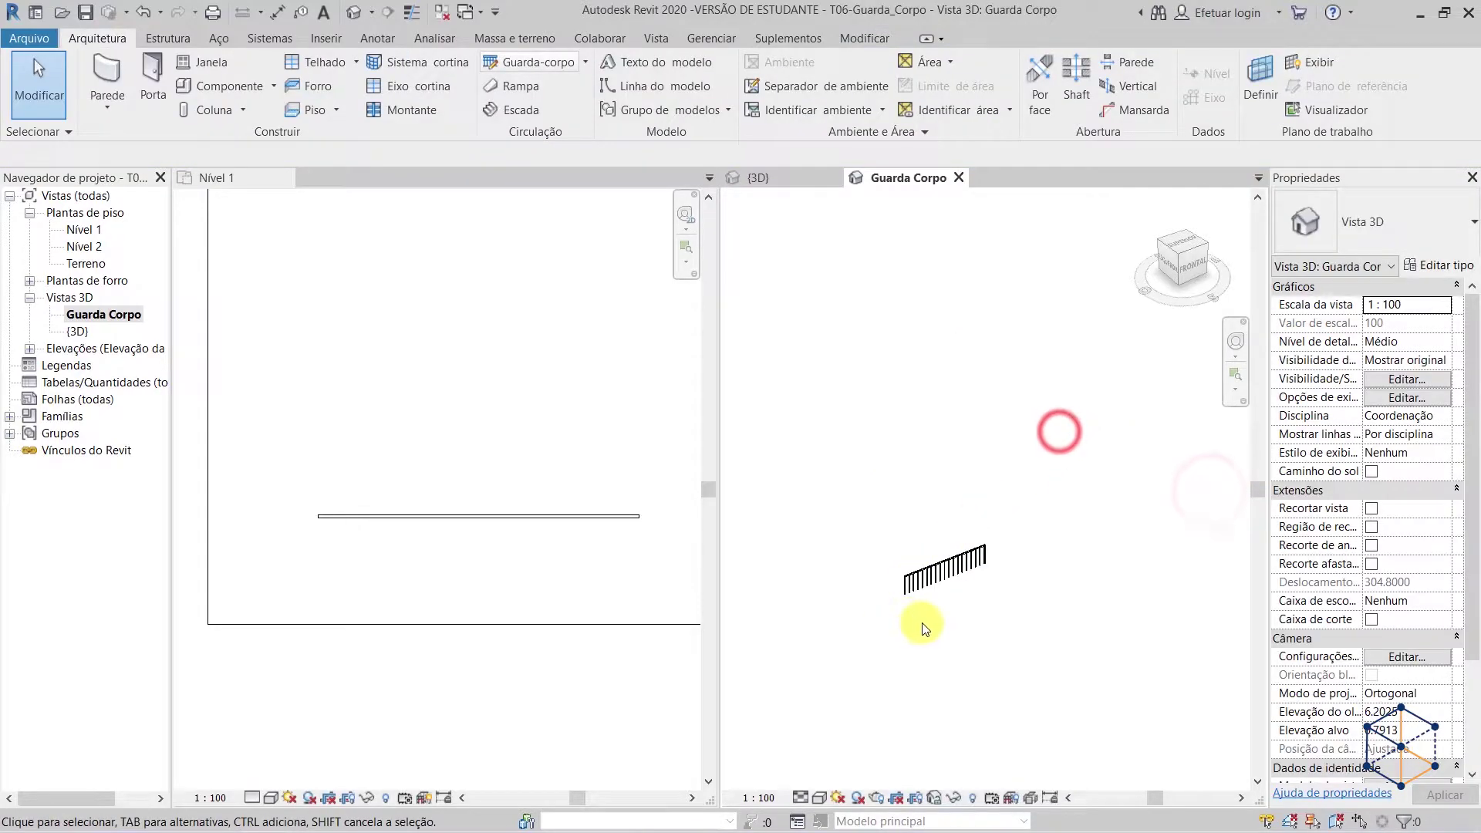
- Review the temporary hide/isolate options for the selected railing without applying any
scroll(919, 622, "up", 3)
left_click(925, 530)
left_click(955, 799)
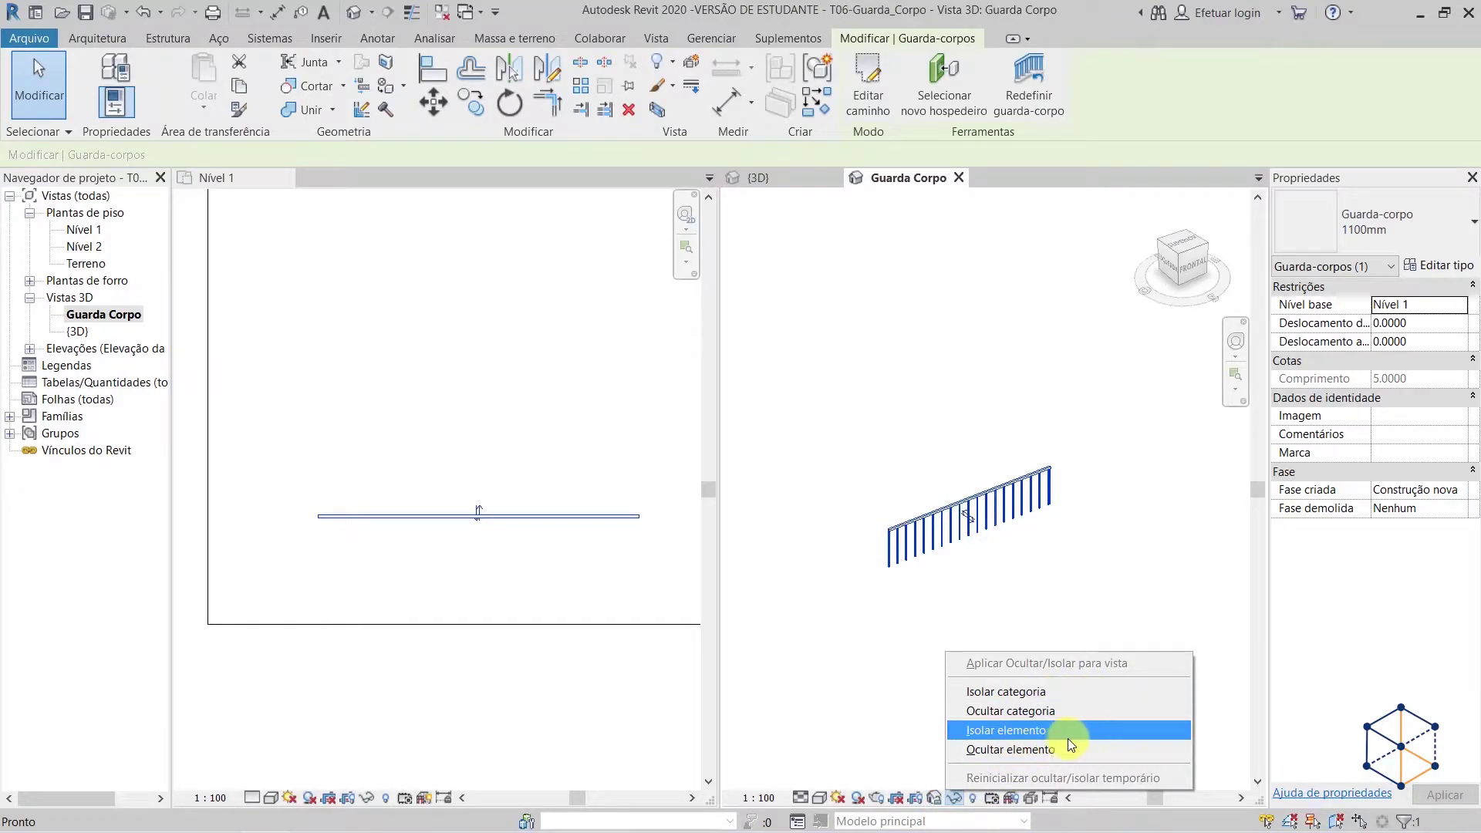
left_click(1114, 566)
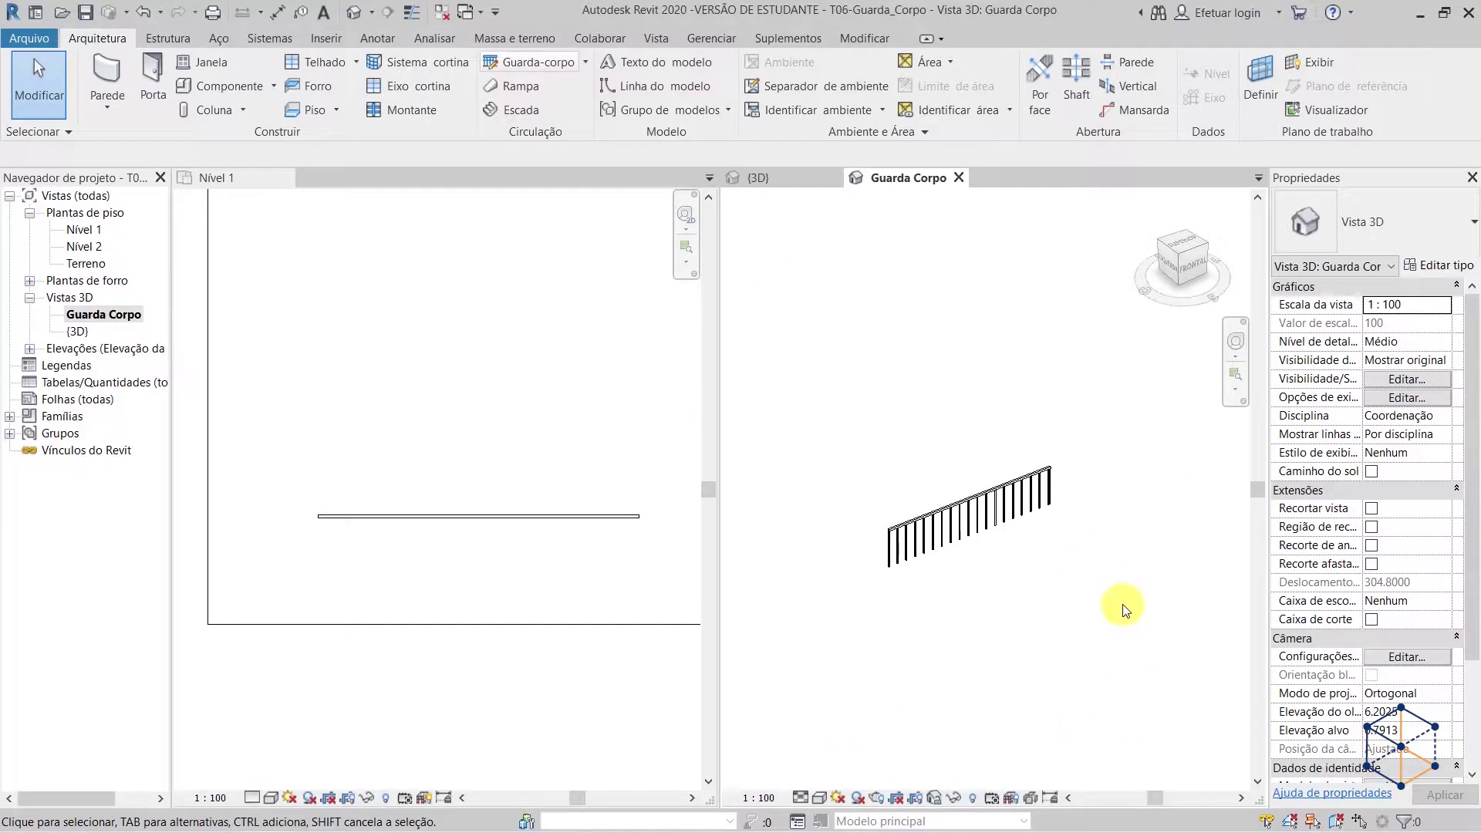
- Review the type parameters of the isolated 1100mm railing and close them without changes
scroll(937, 532, "up", 5)
middle_click_drag(917, 582, 1064, 612, "shift")
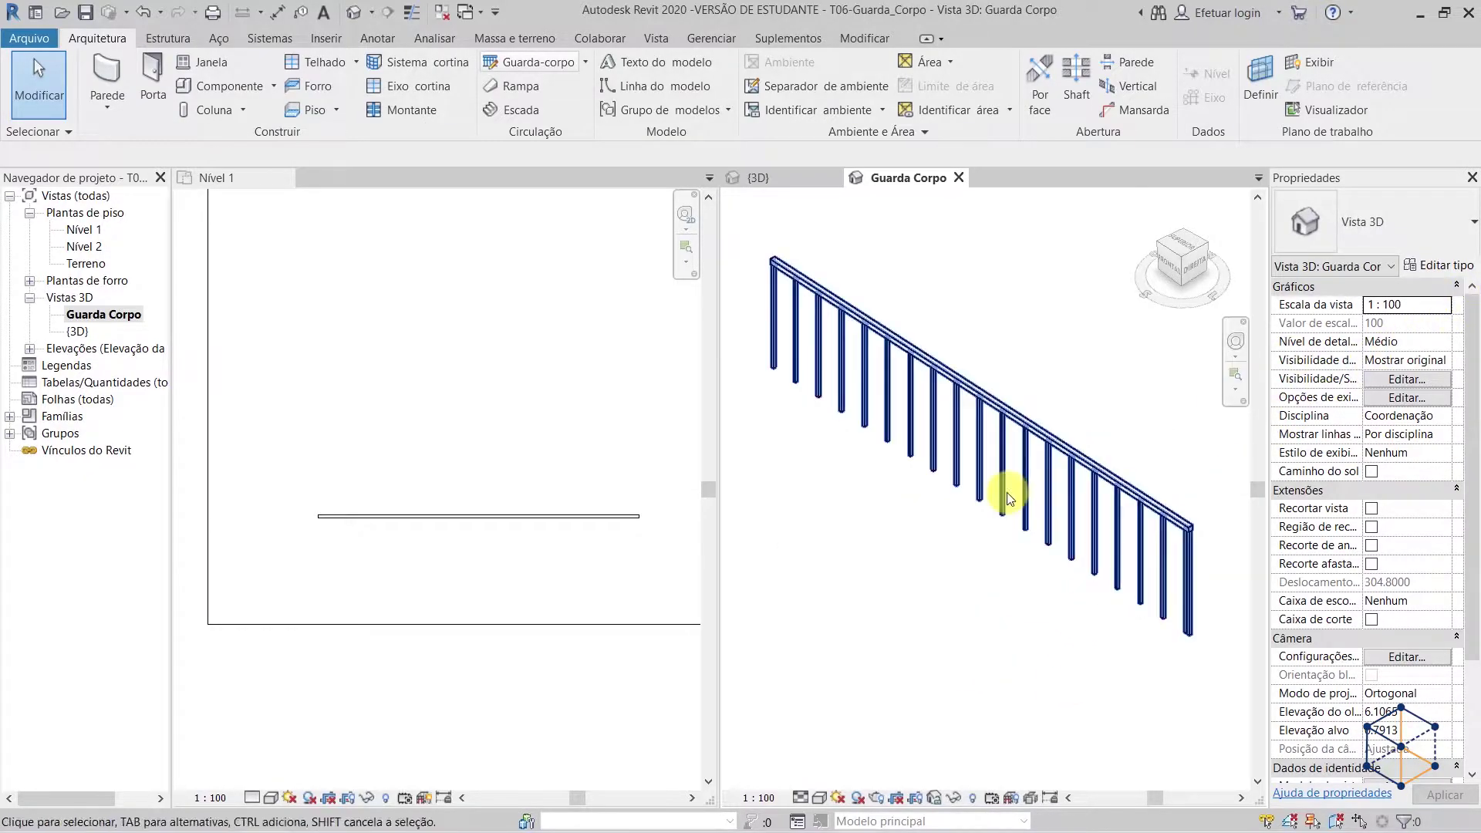
left_click(1048, 470)
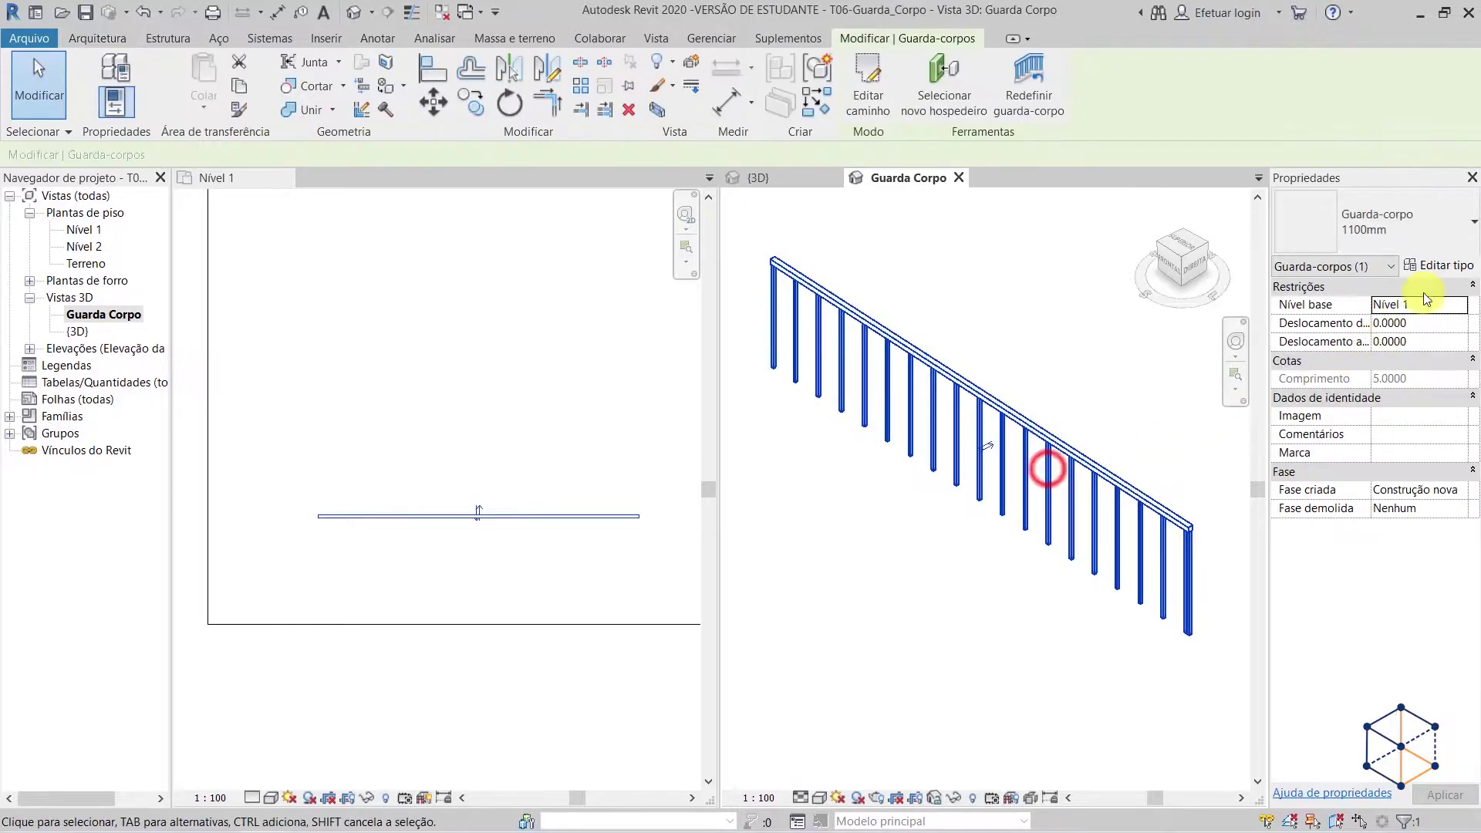
left_click(1455, 266)
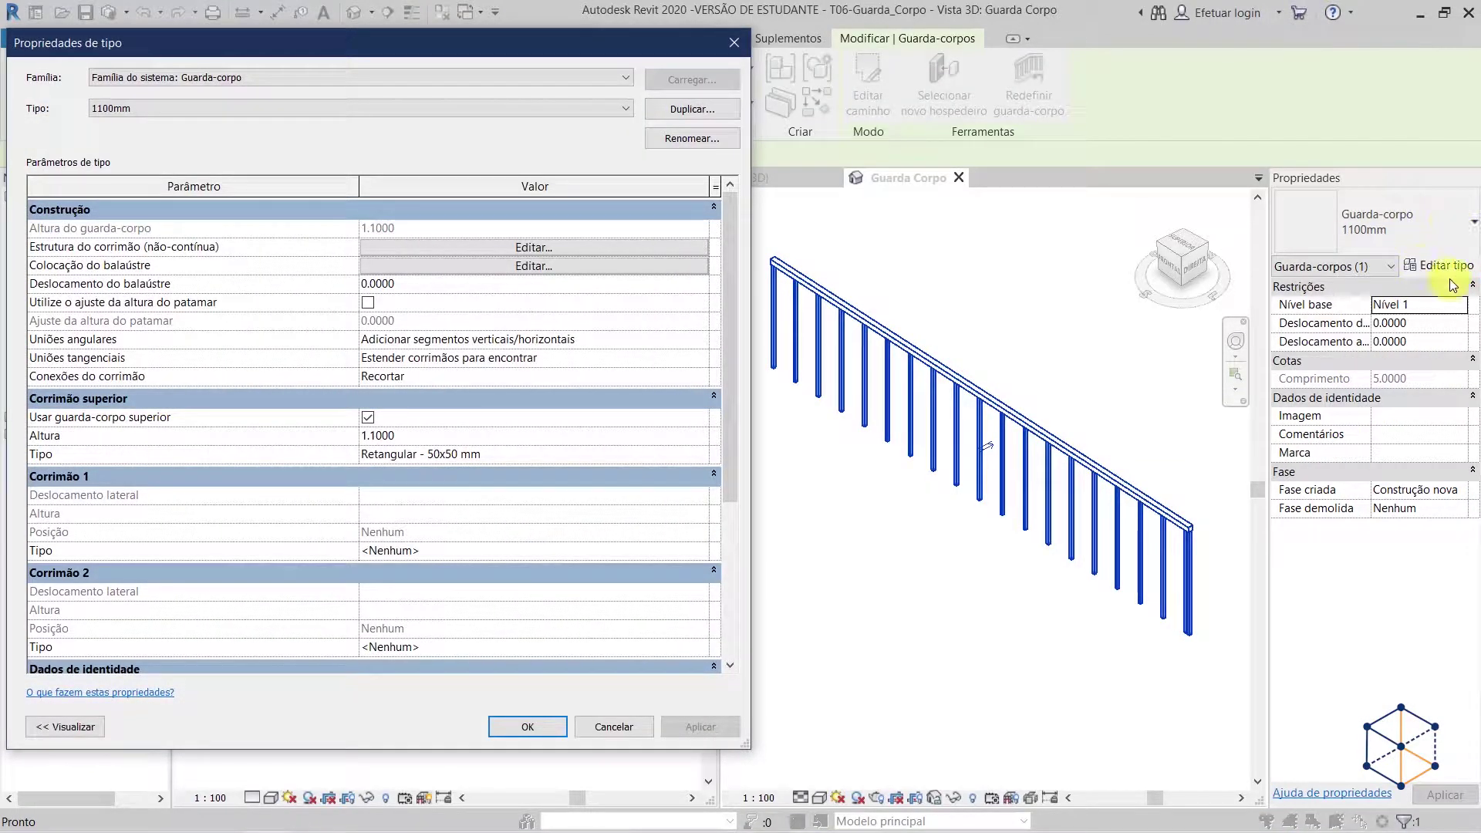
left_click_drag(535, 40, 511, 2)
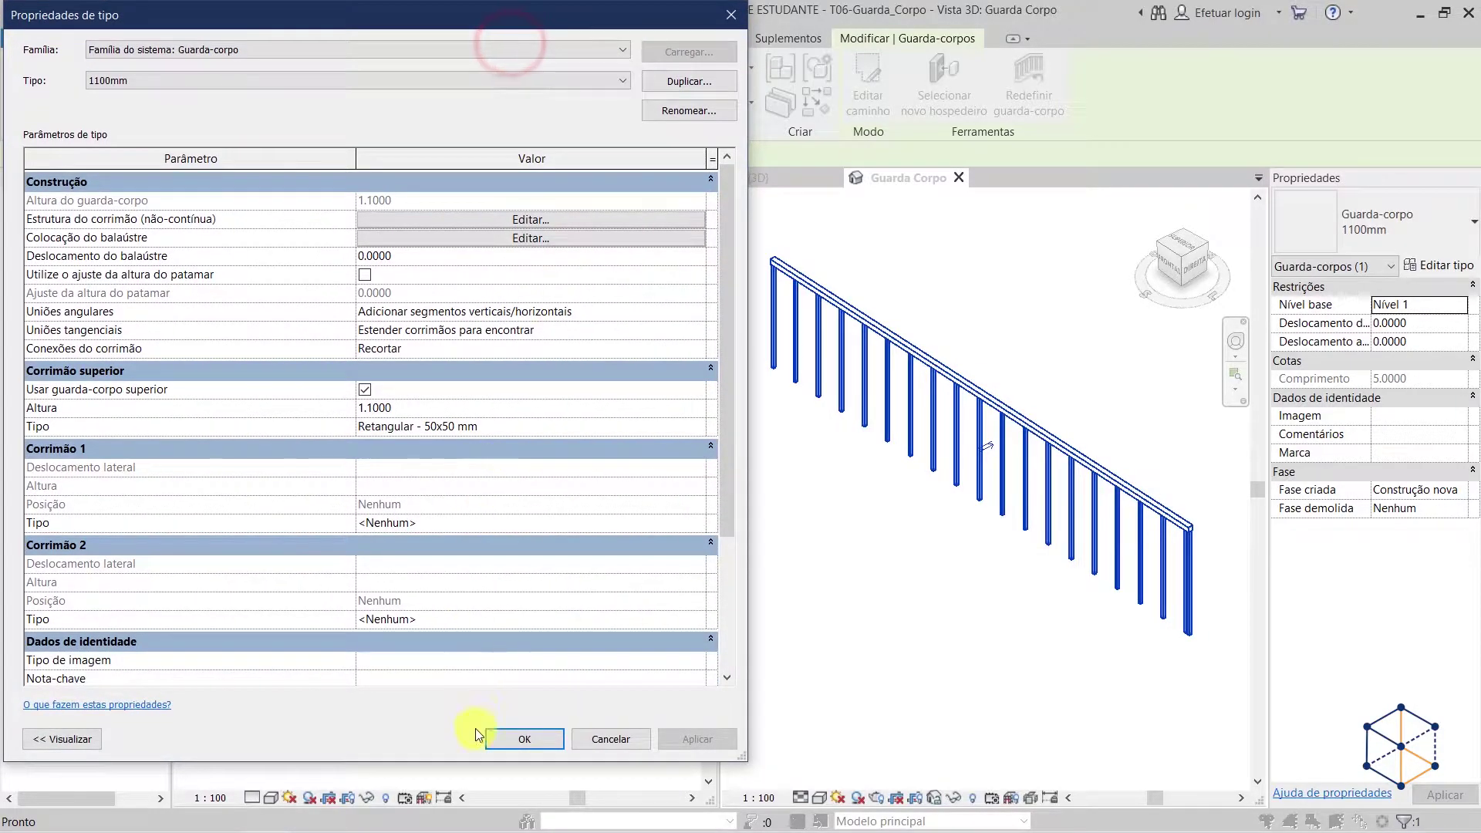
left_click_drag(431, 764, 384, 808)
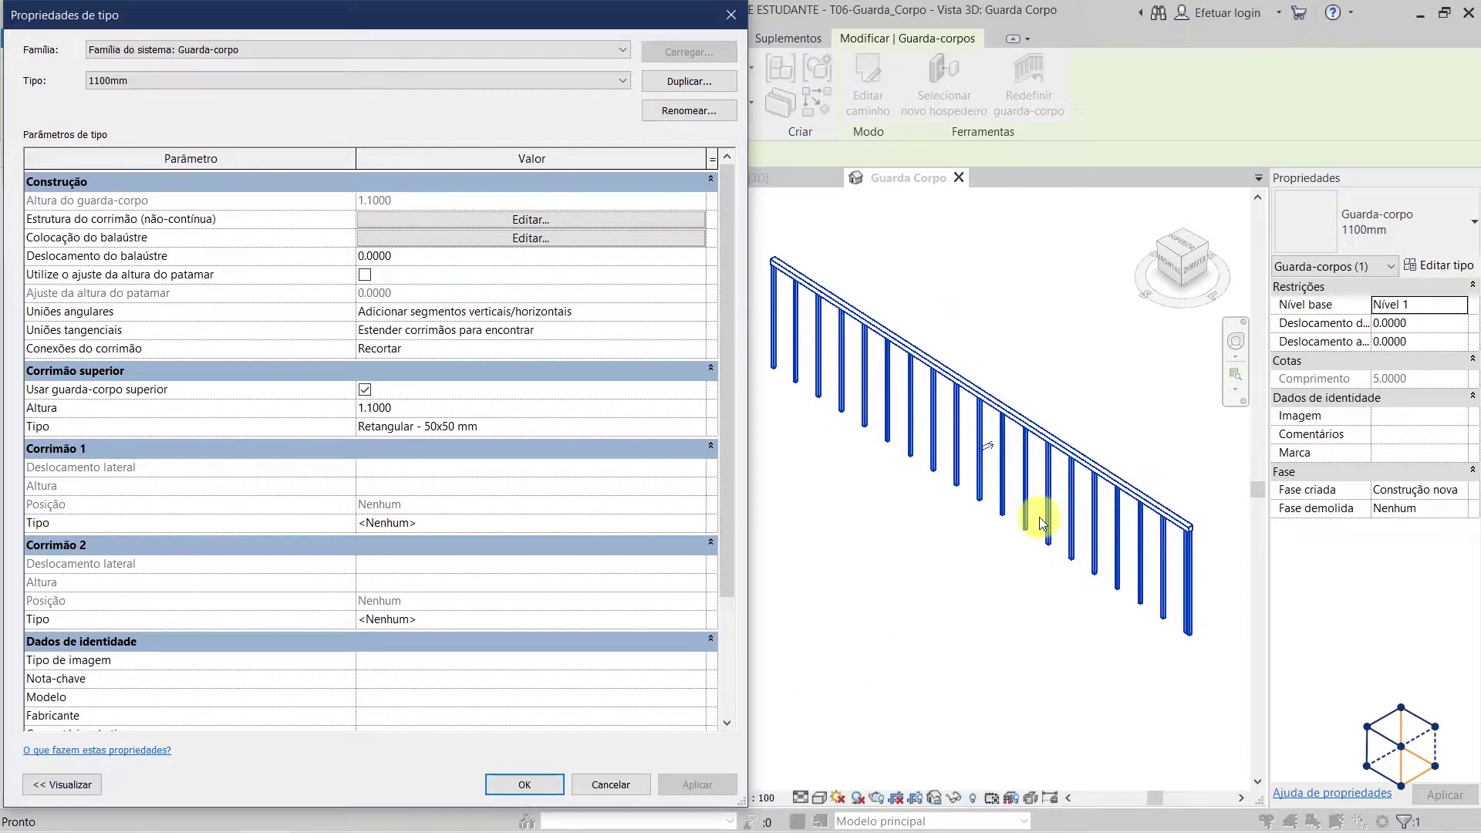
left_click(1104, 622)
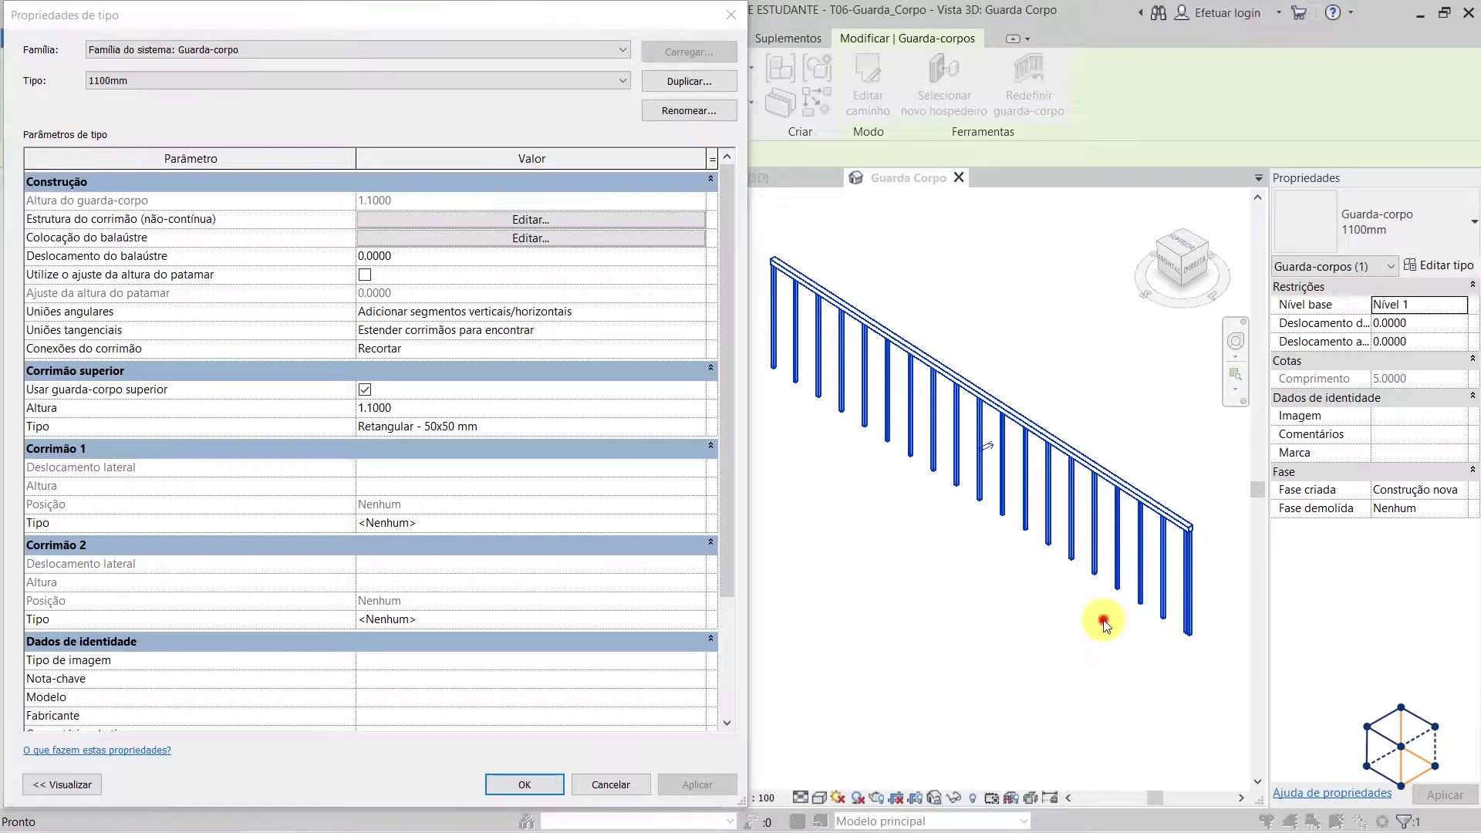
left_click(645, 784)
- Select the railing's top rail separately from the whole railing and examine its pin and properties
left_click(992, 589)
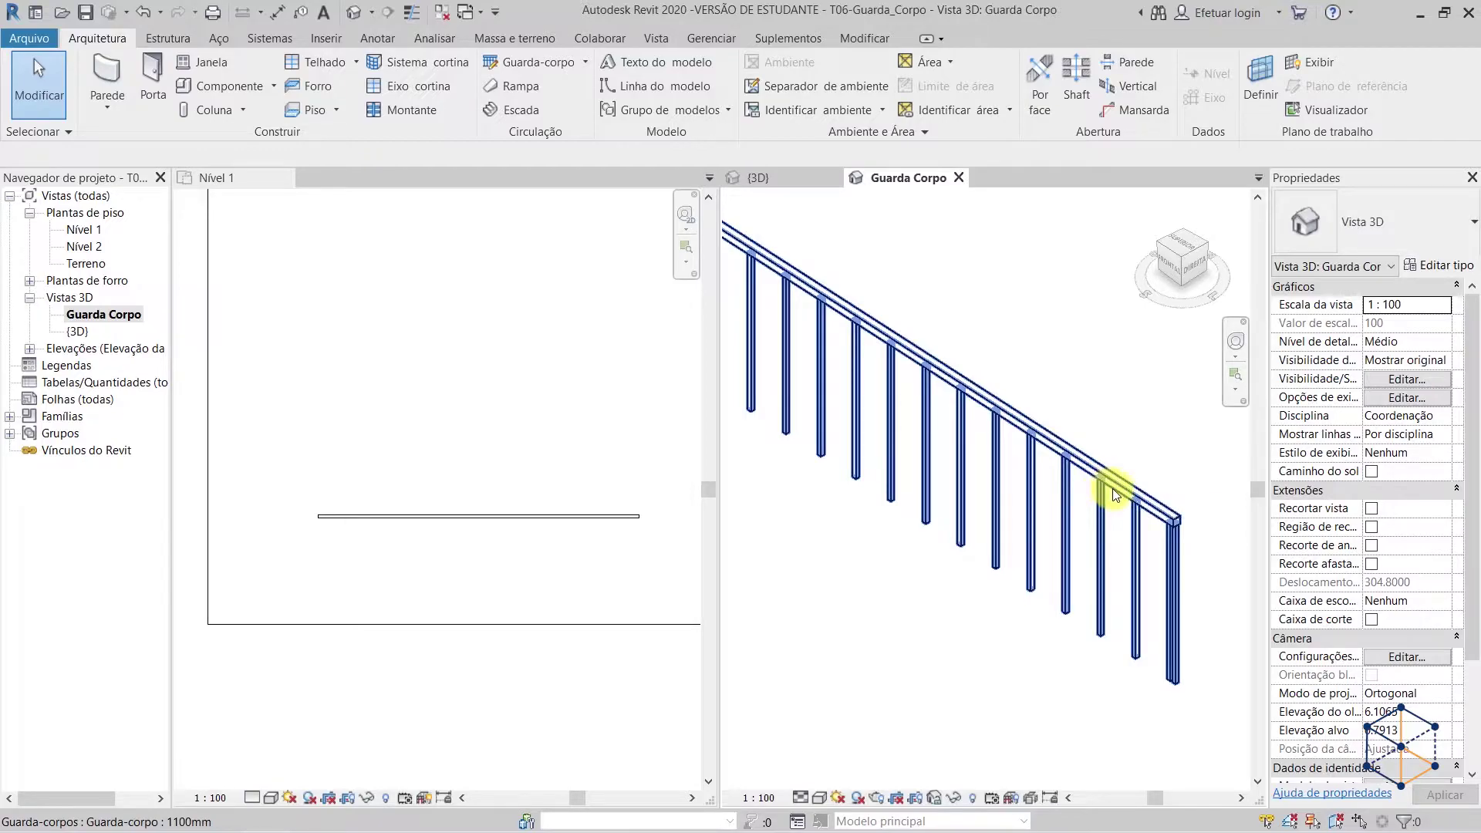
key("Tab")
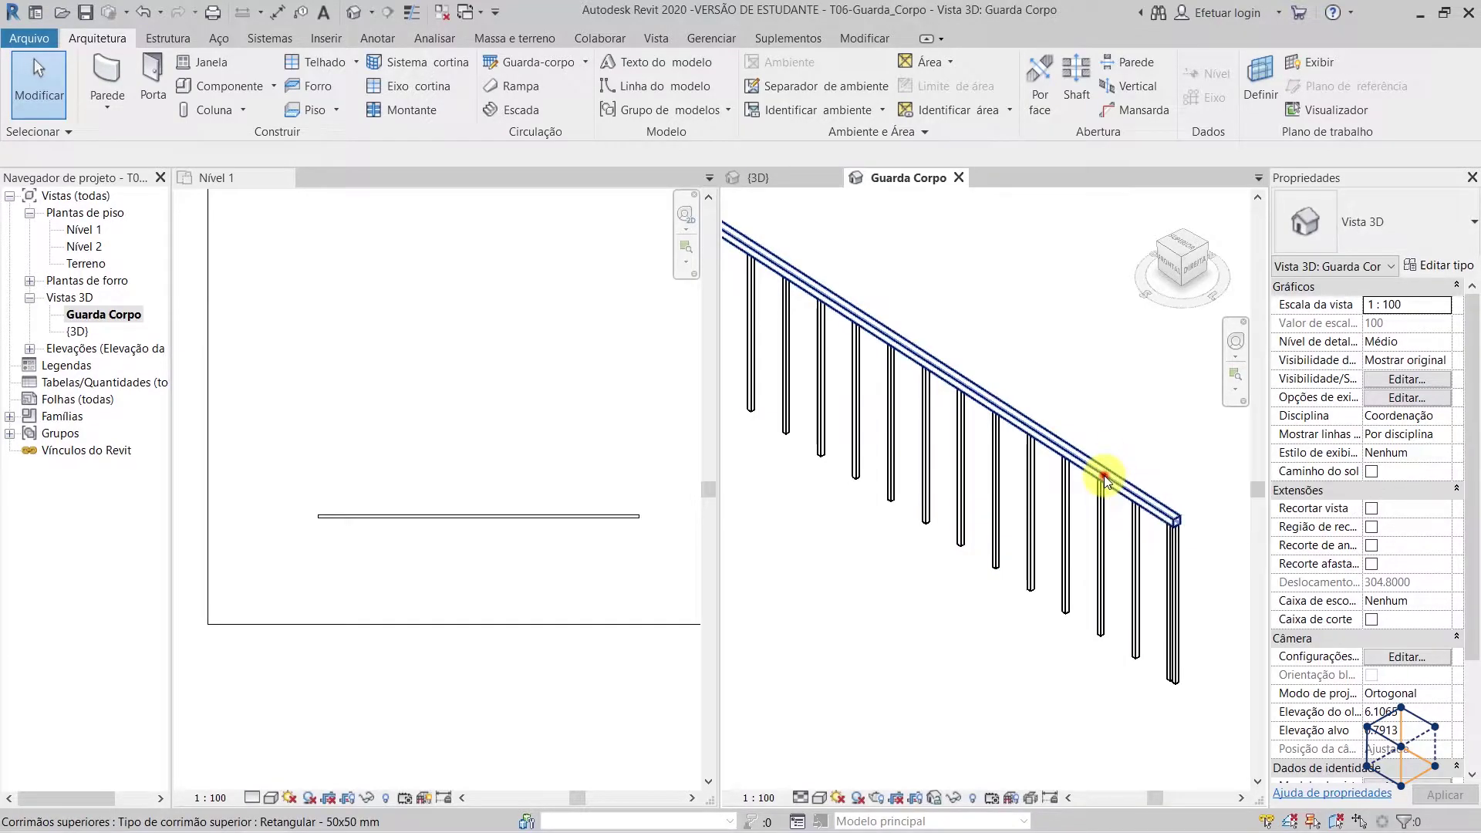
left_click(1109, 473)
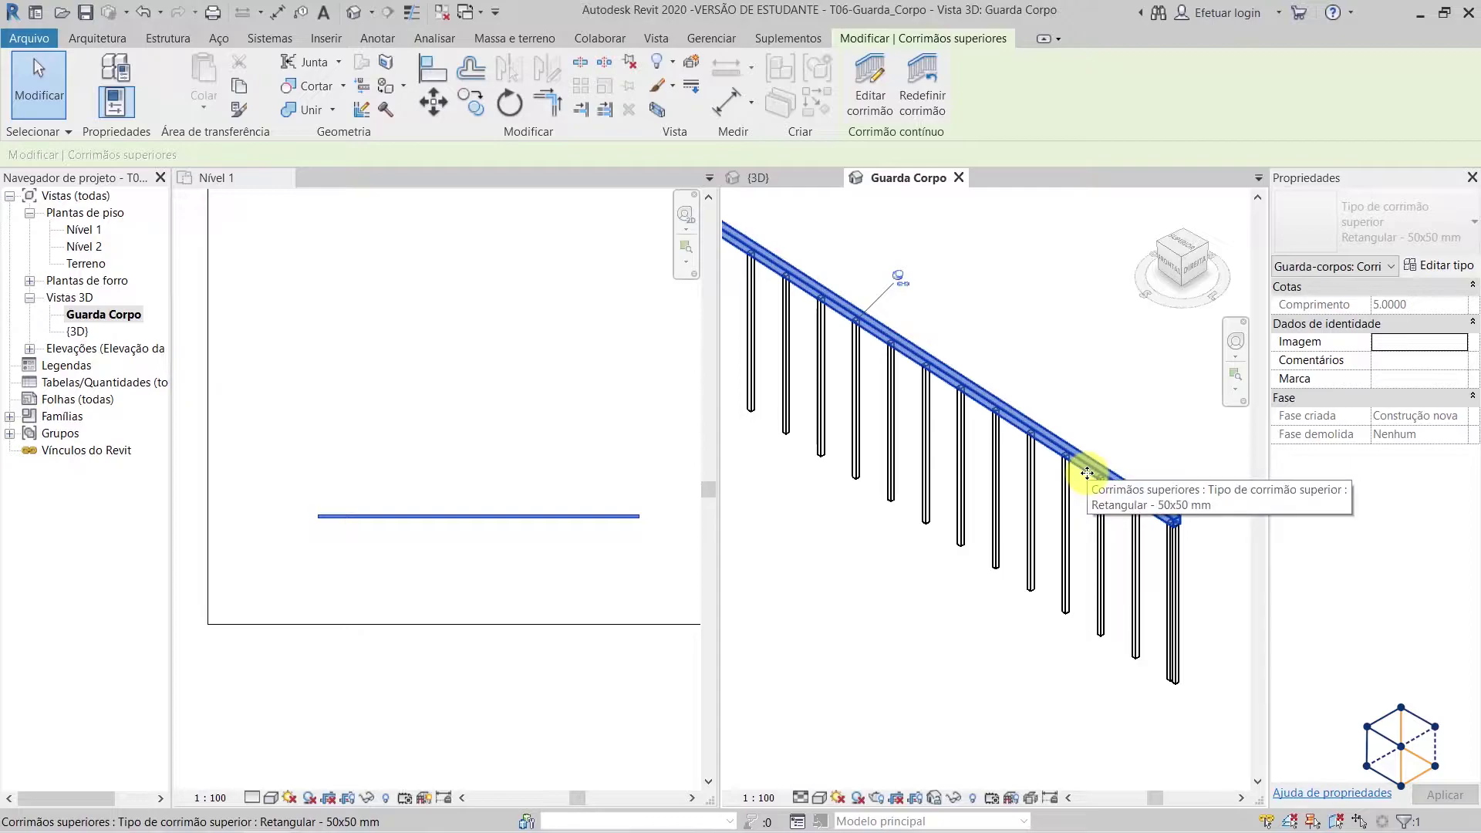
left_click(1037, 383)
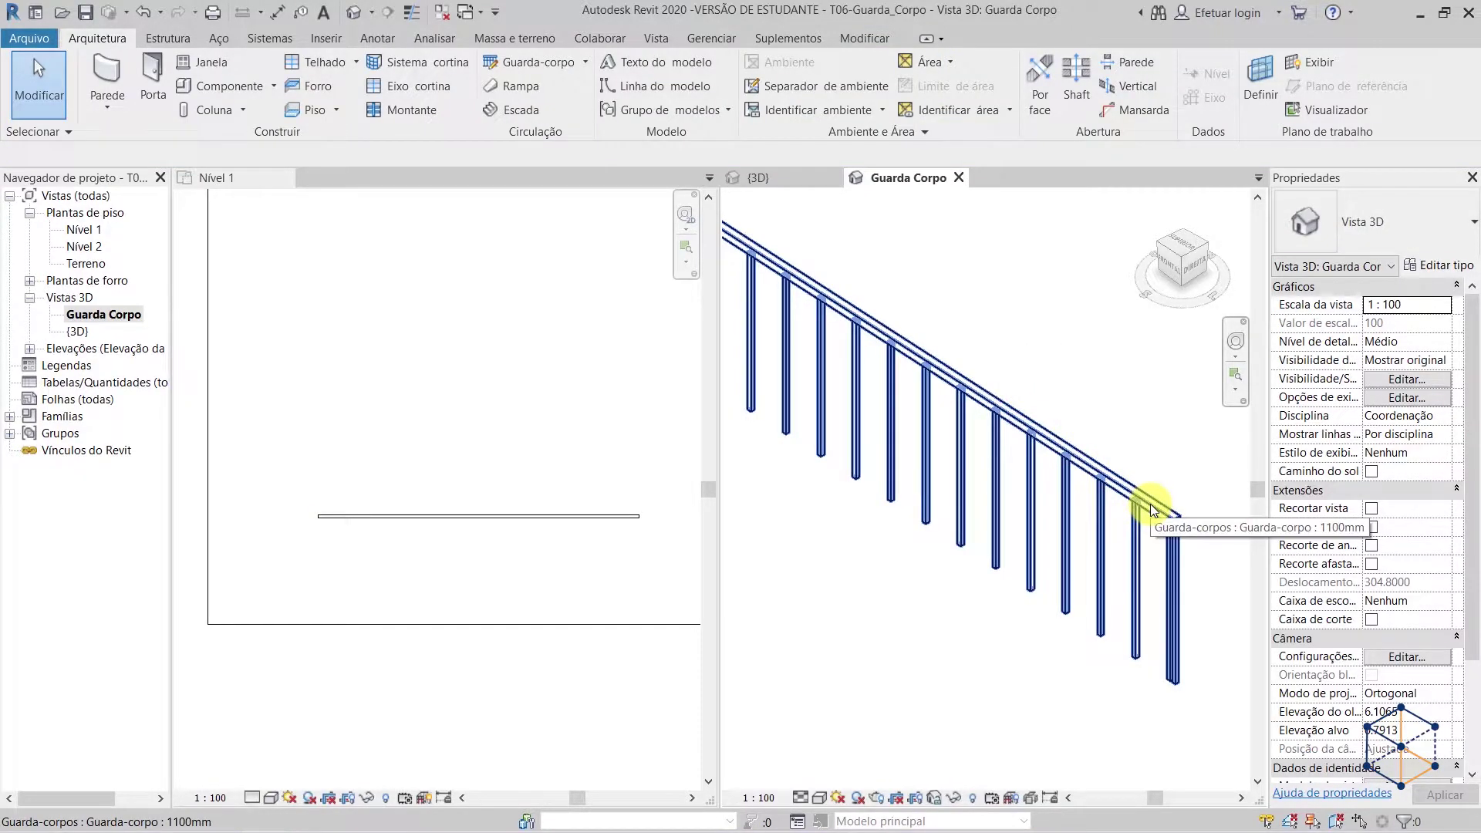
key("Tab")
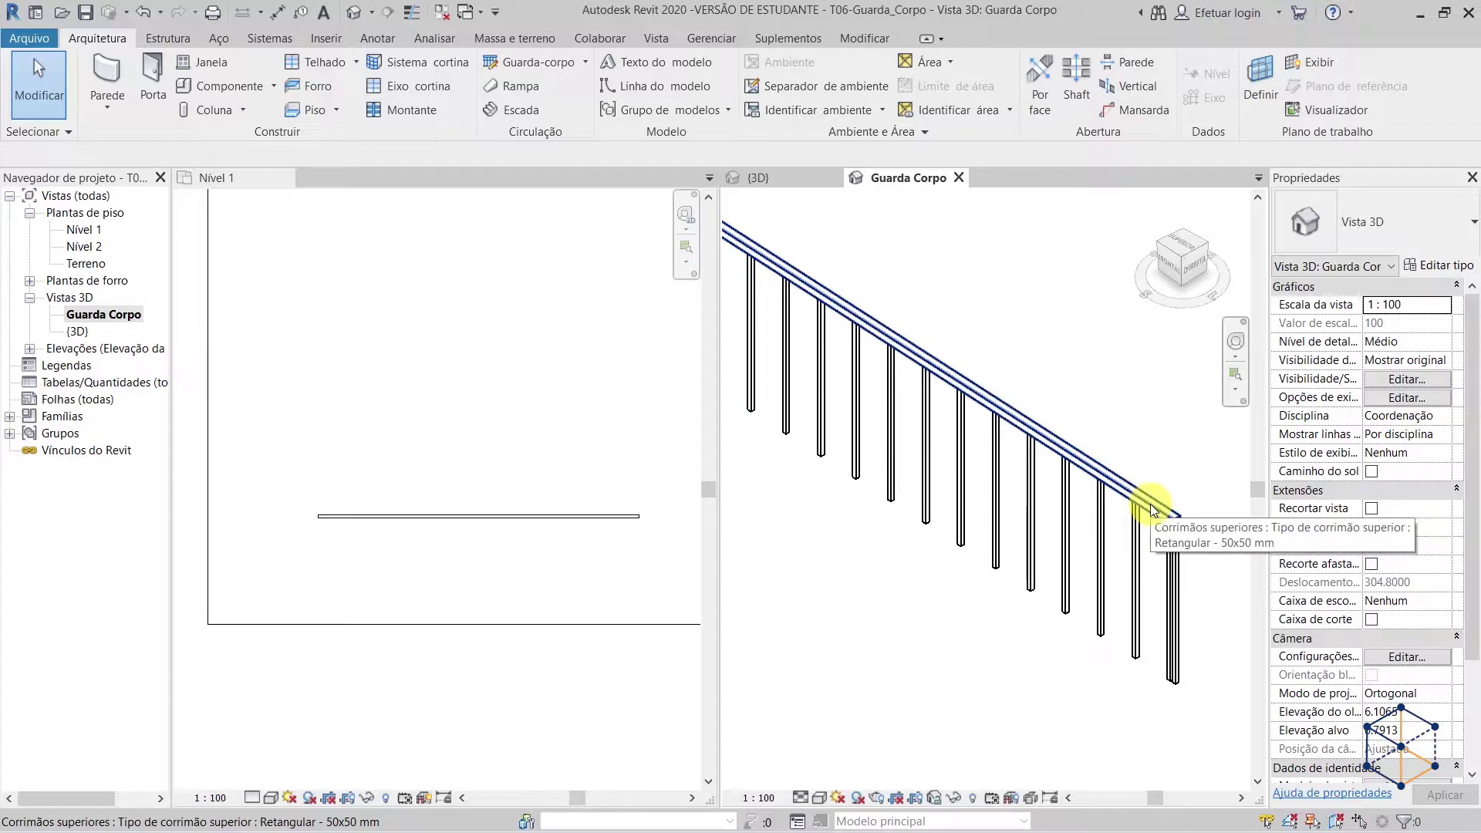
left_click(1150, 503)
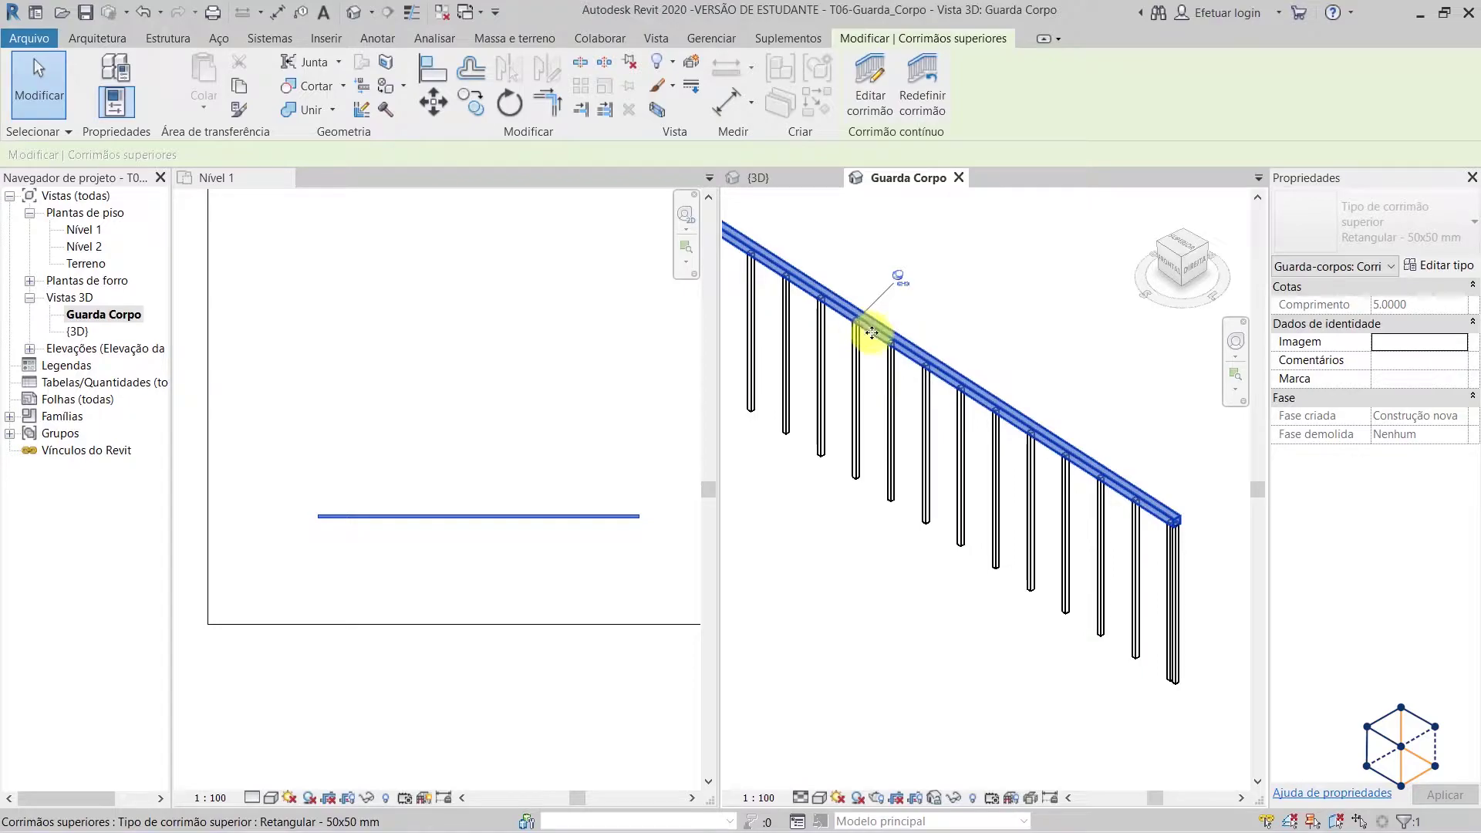
left_click(901, 283)
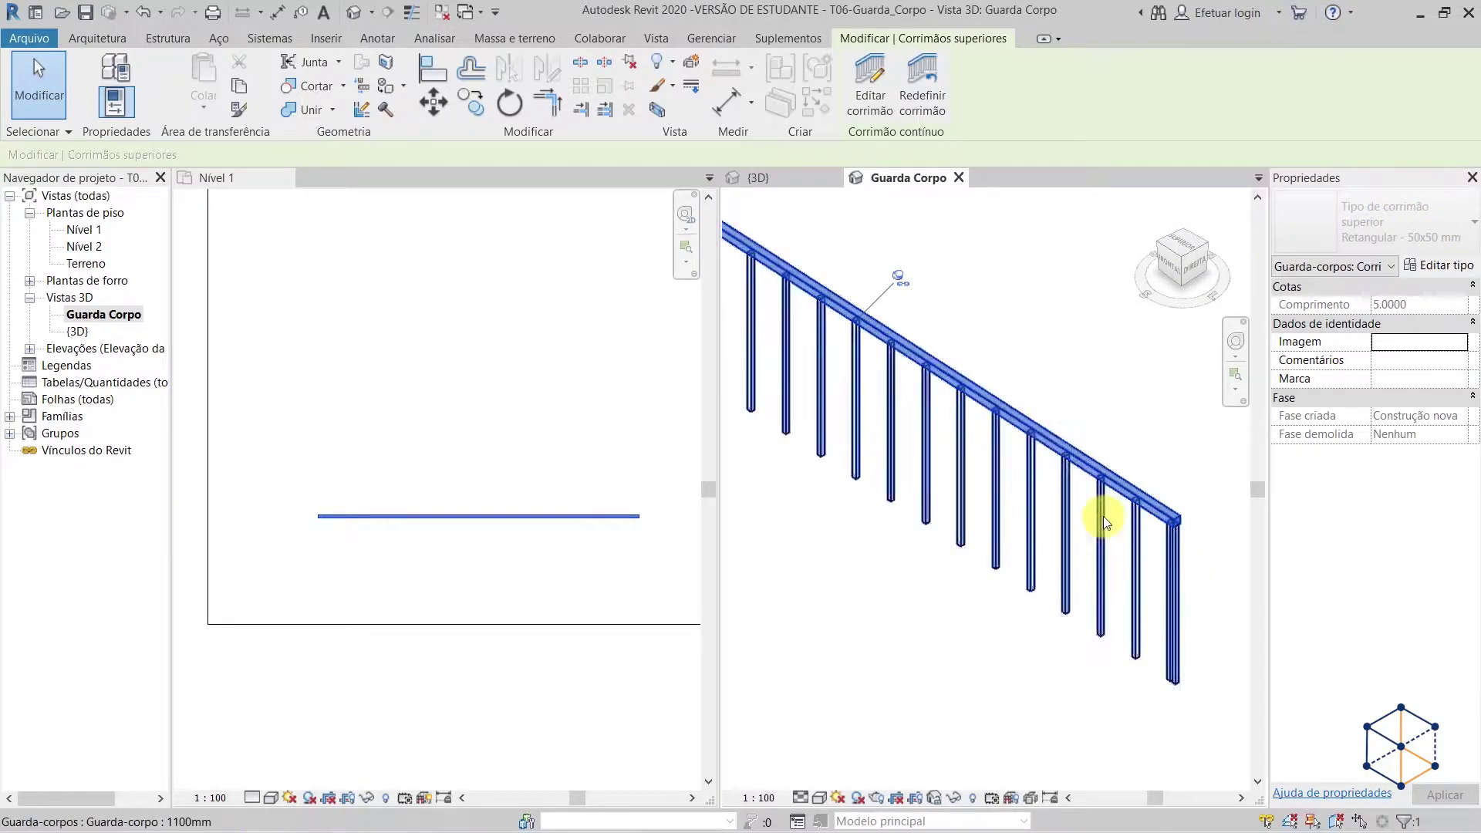
left_click(1028, 304)
- Open the properties of the Retangular - 50x50 mm top rail type from the 1100mm railing's type properties
left_click(1048, 438)
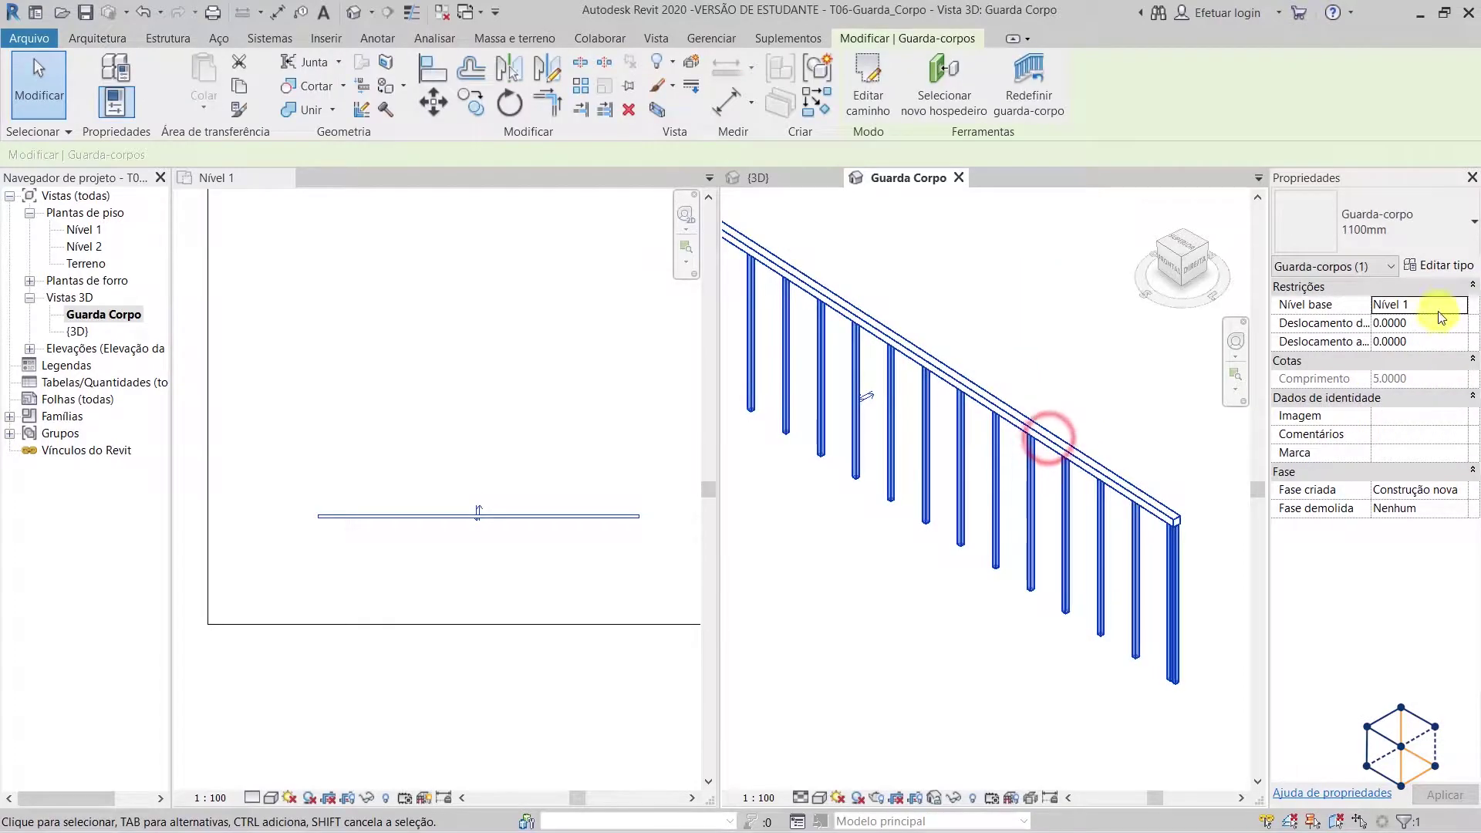
left_click(1438, 265)
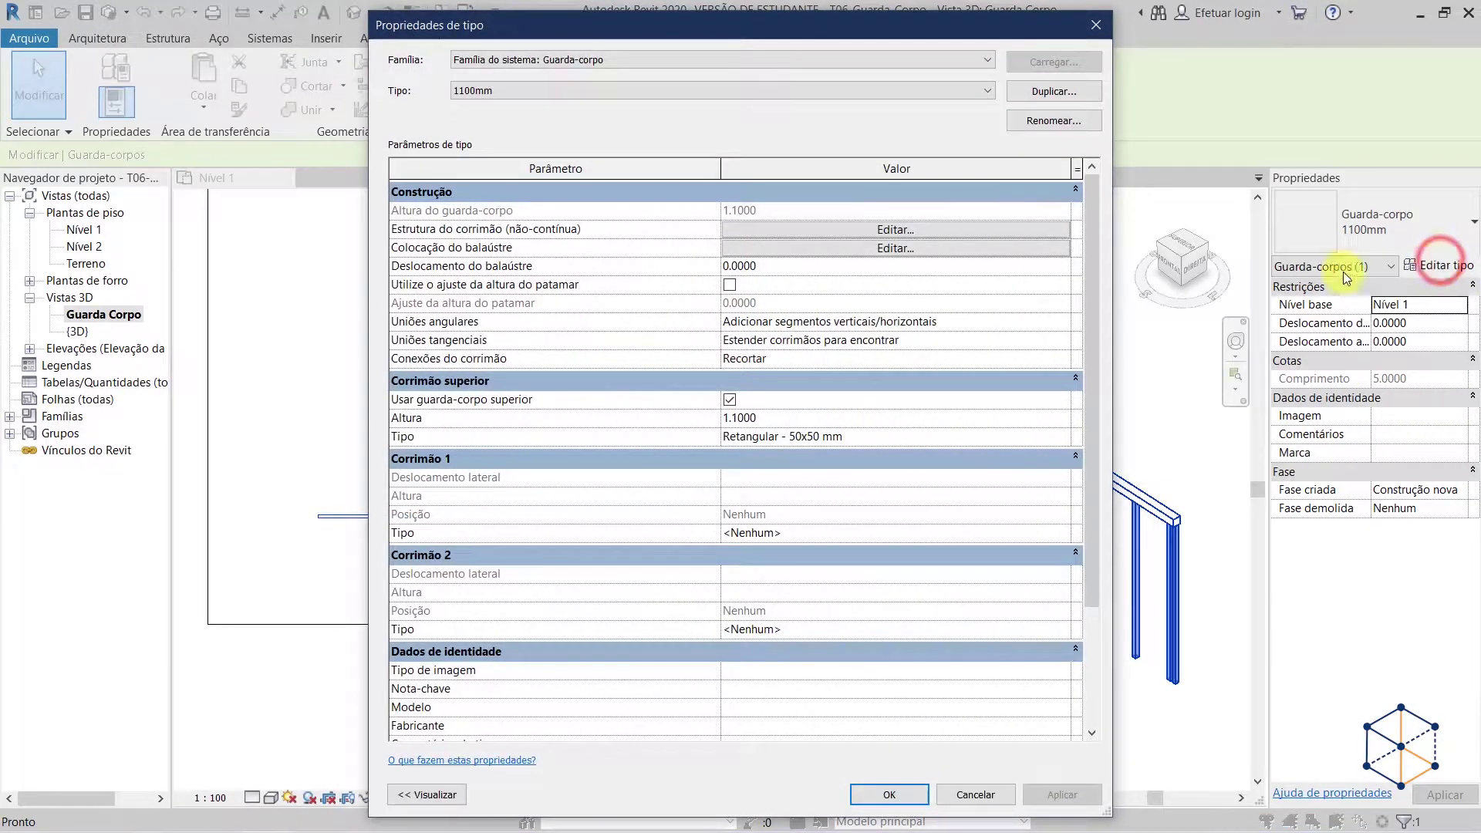
left_click_drag(887, 29, 518, 29)
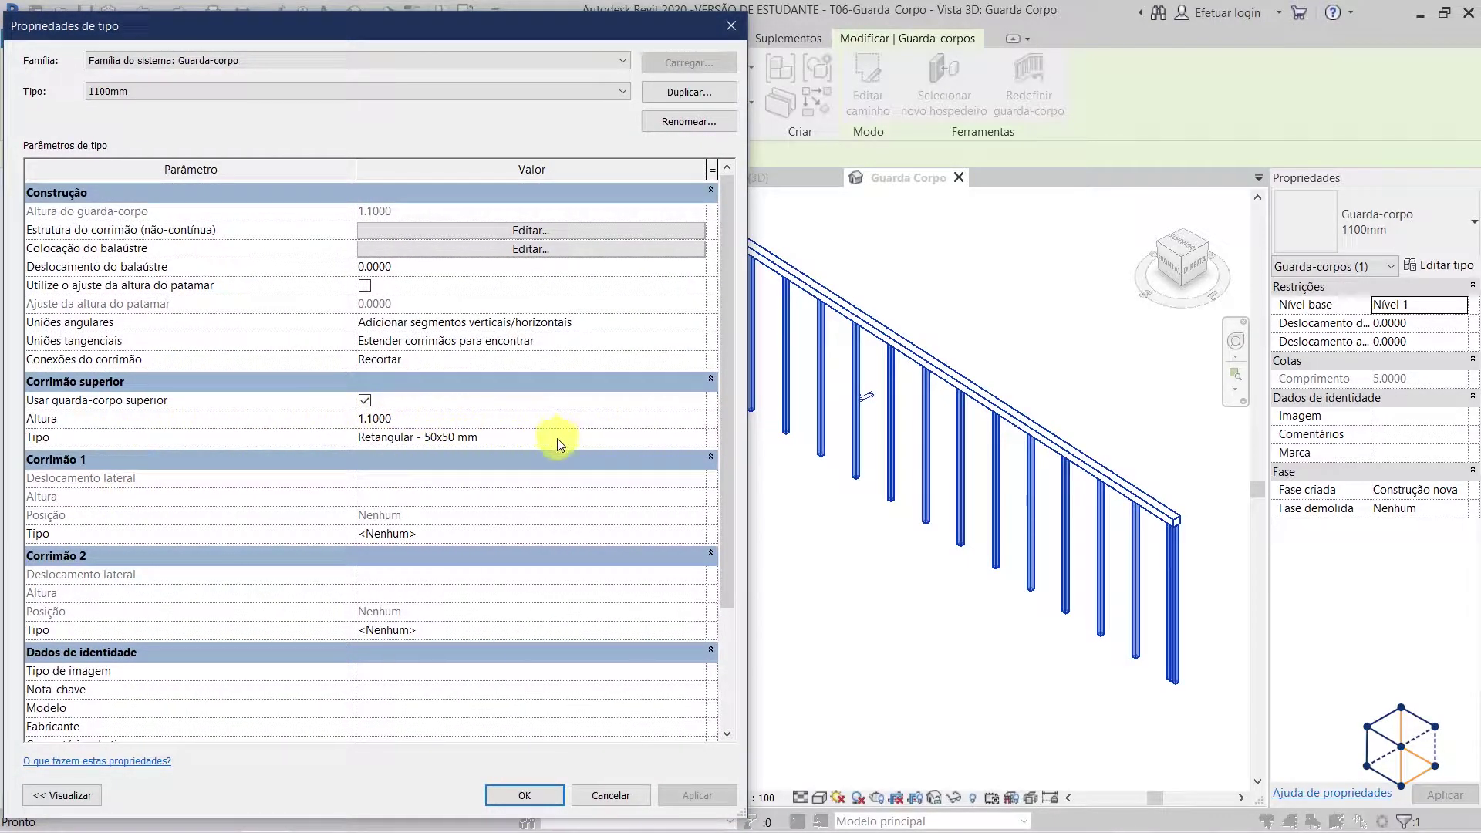
left_click(702, 441)
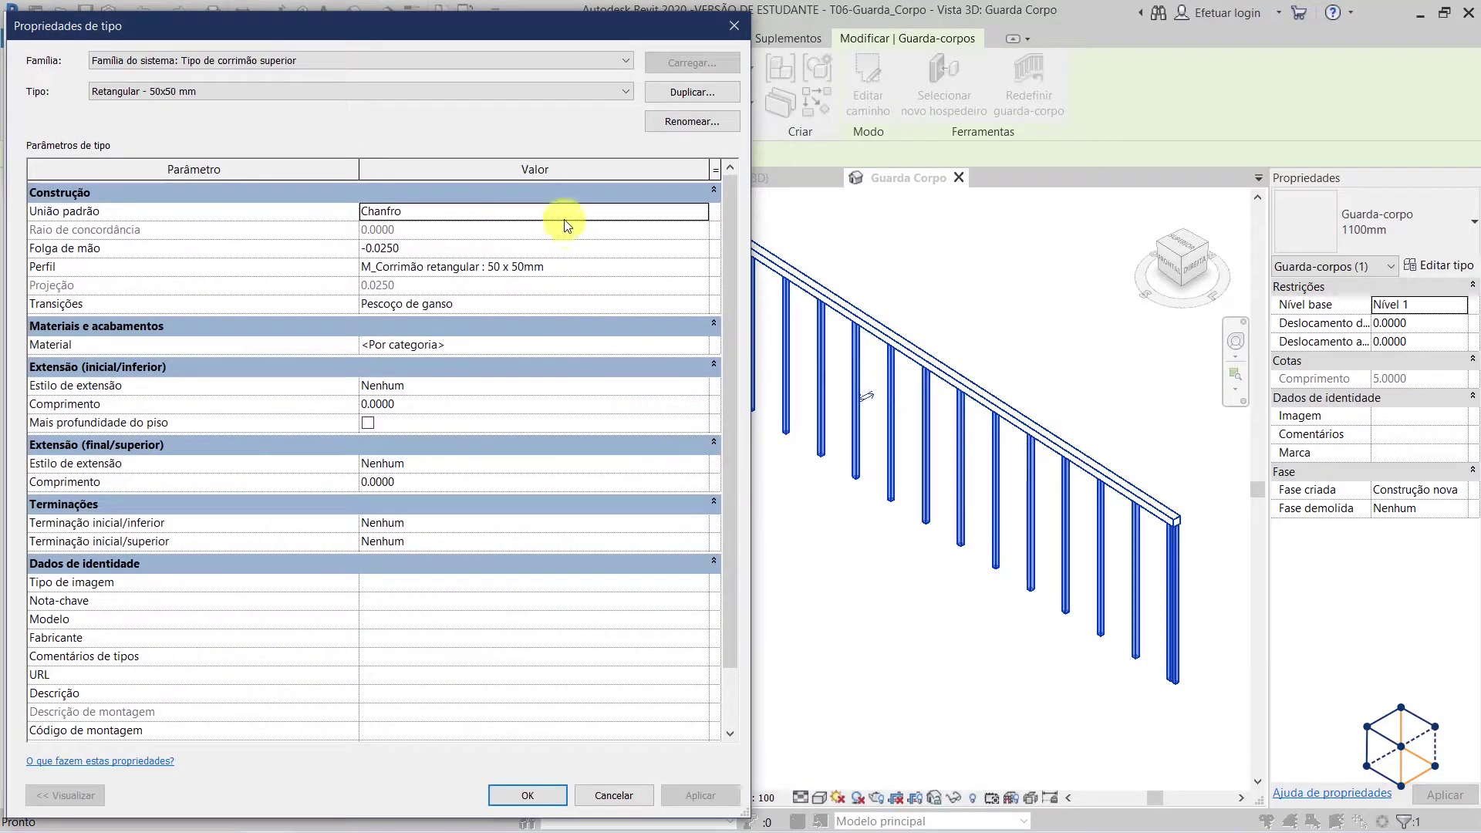
- Review the available top rail types and handrail profiles, keeping the rectangular 50 x 50mm profile
left_click(588, 269)
left_click(281, 91)
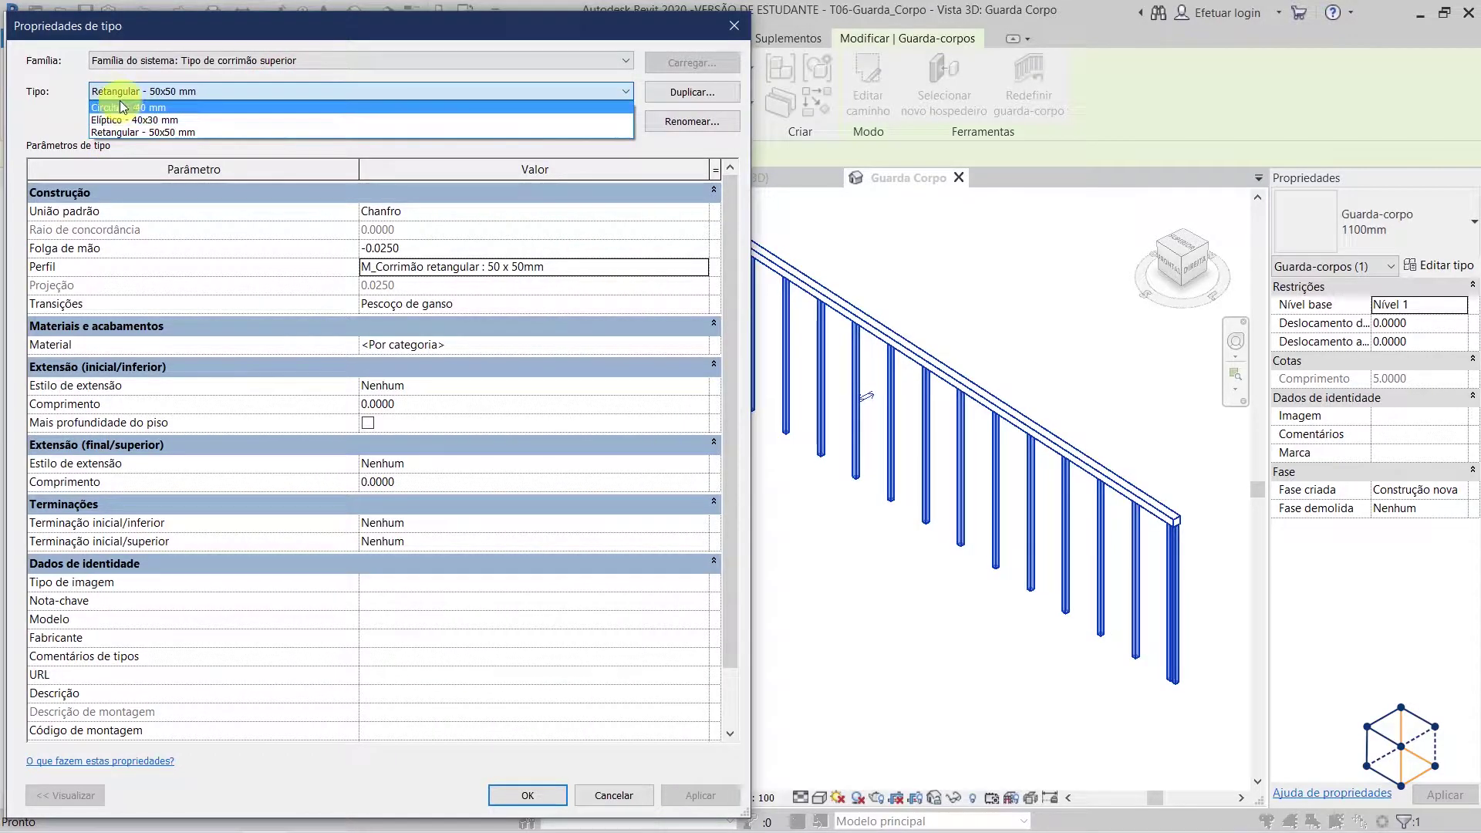
left_click(29, 109)
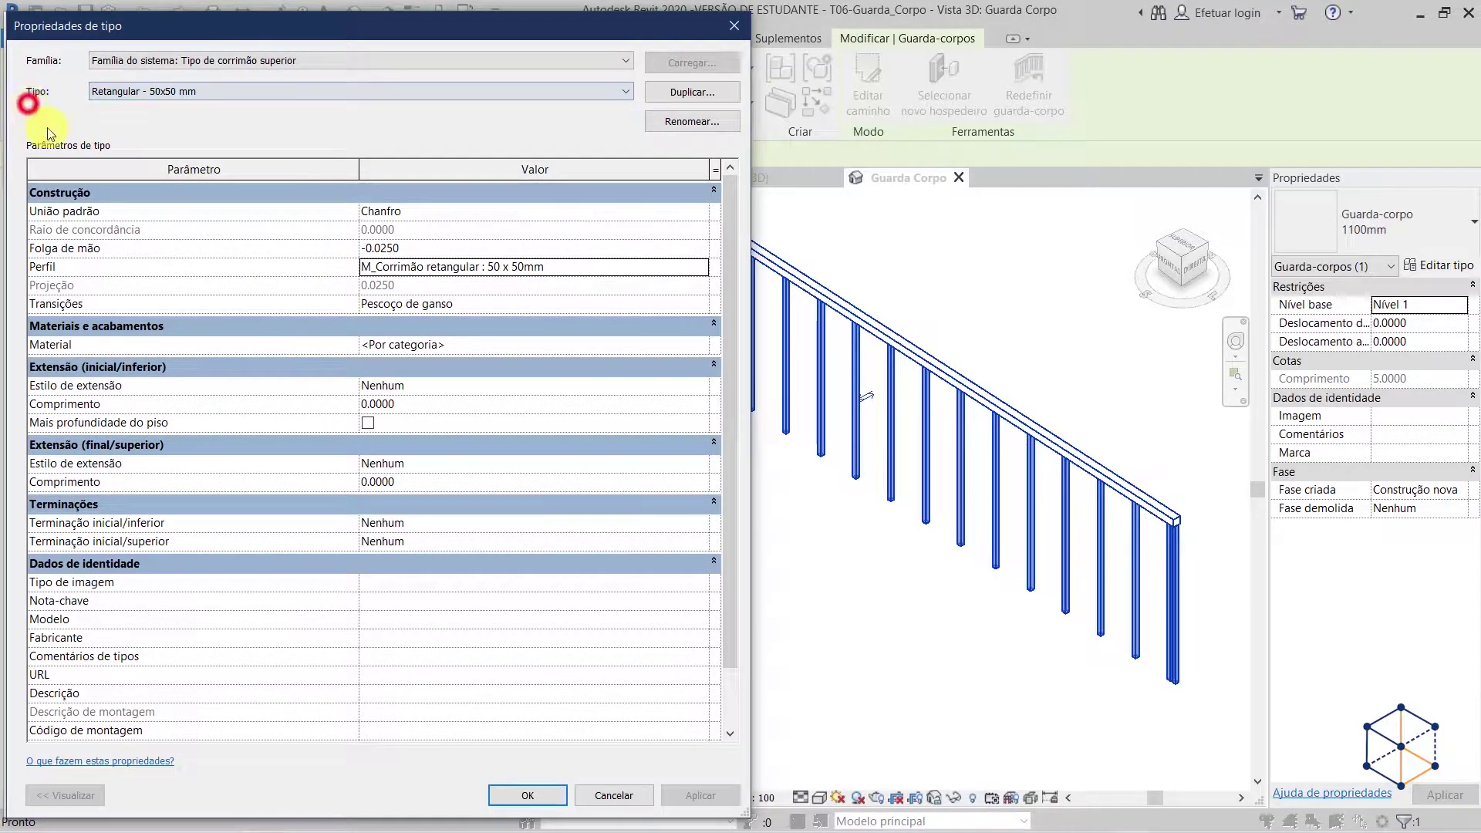
left_click(662, 268)
left_click(699, 268)
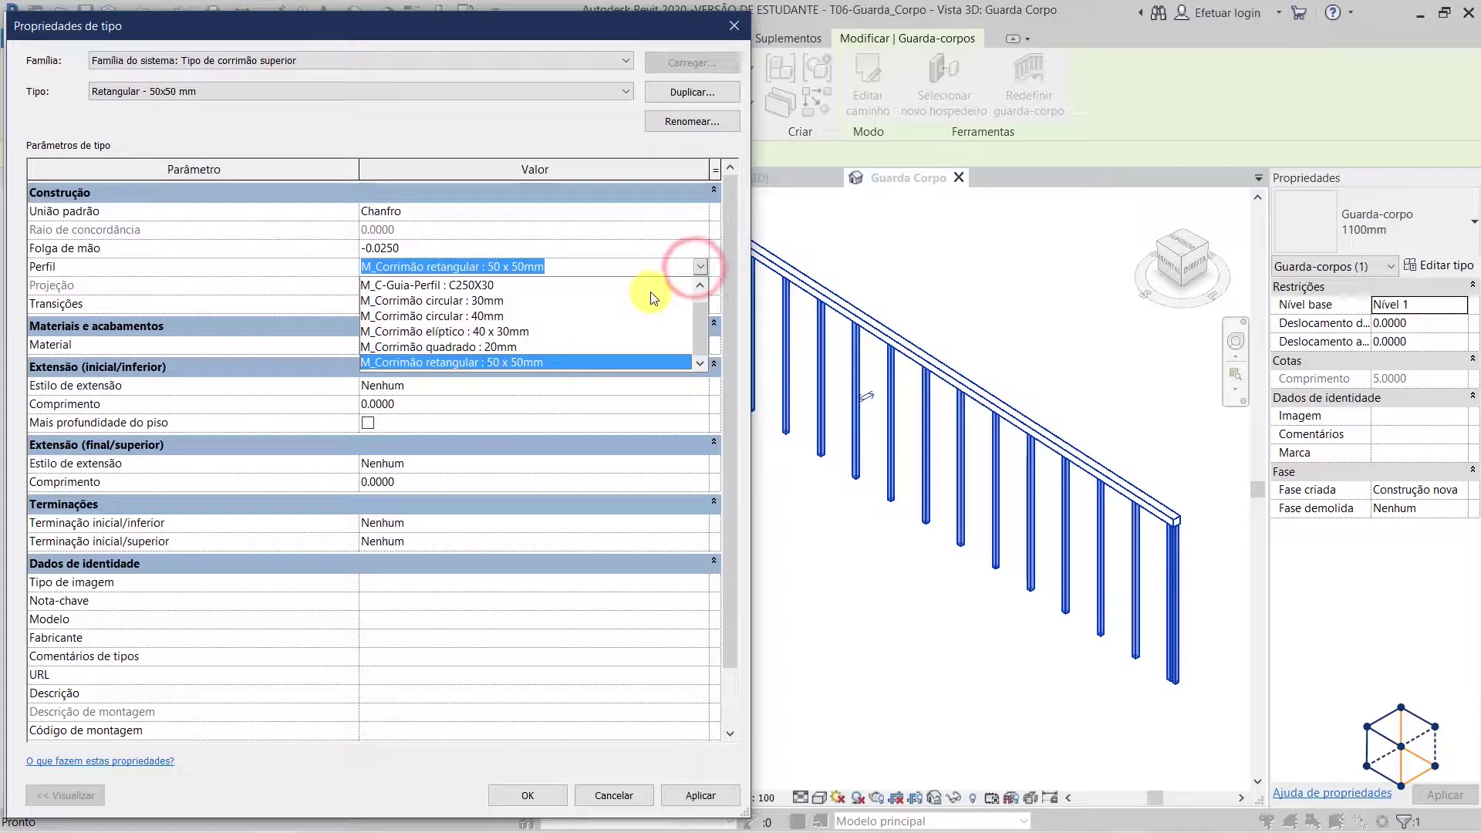
left_click(509, 121)
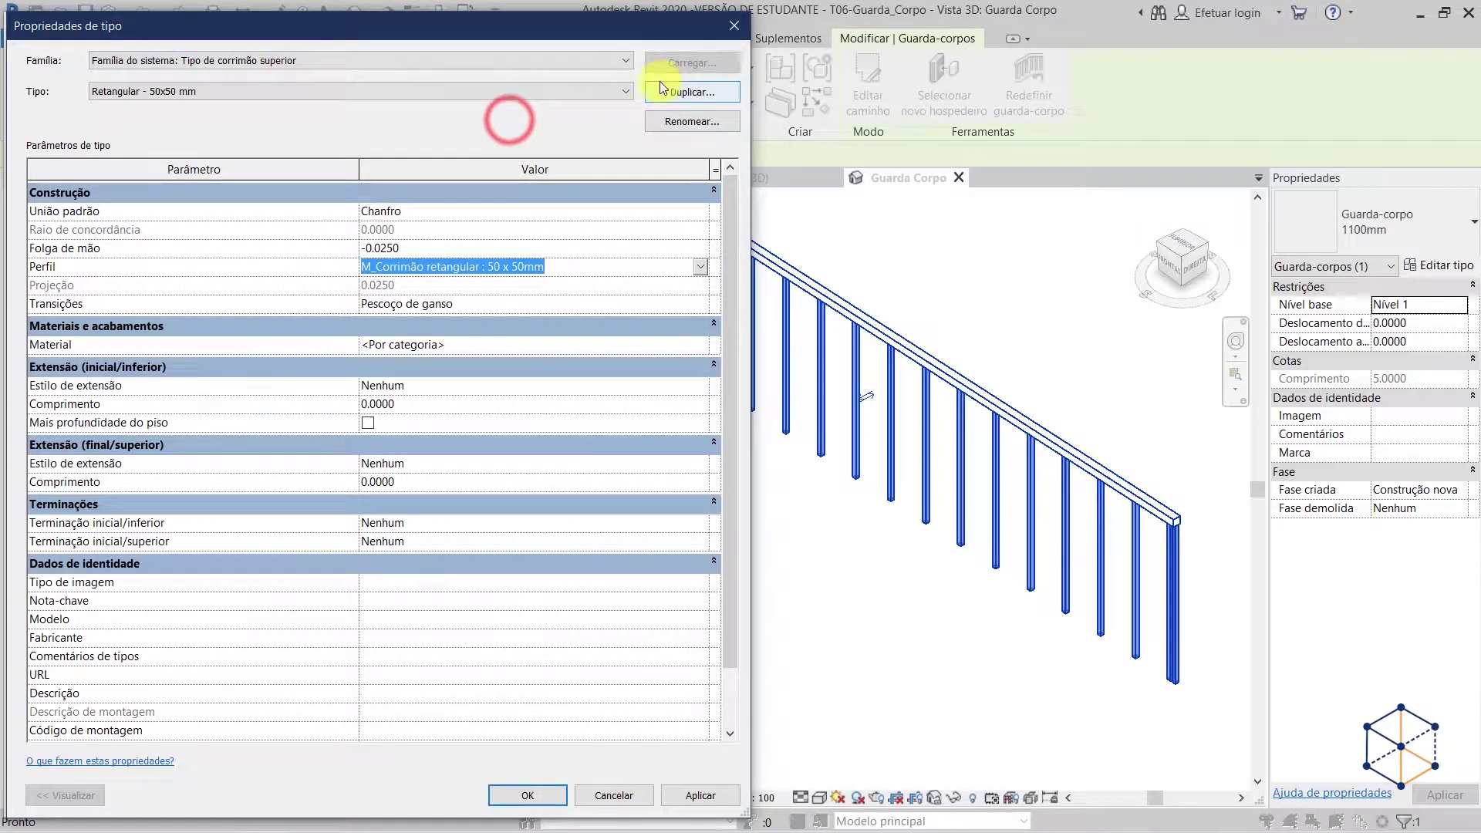
- Switch to the Circular - 40 mm top rail type and duplicate it as Circular - 30 mm
left_click(317, 91)
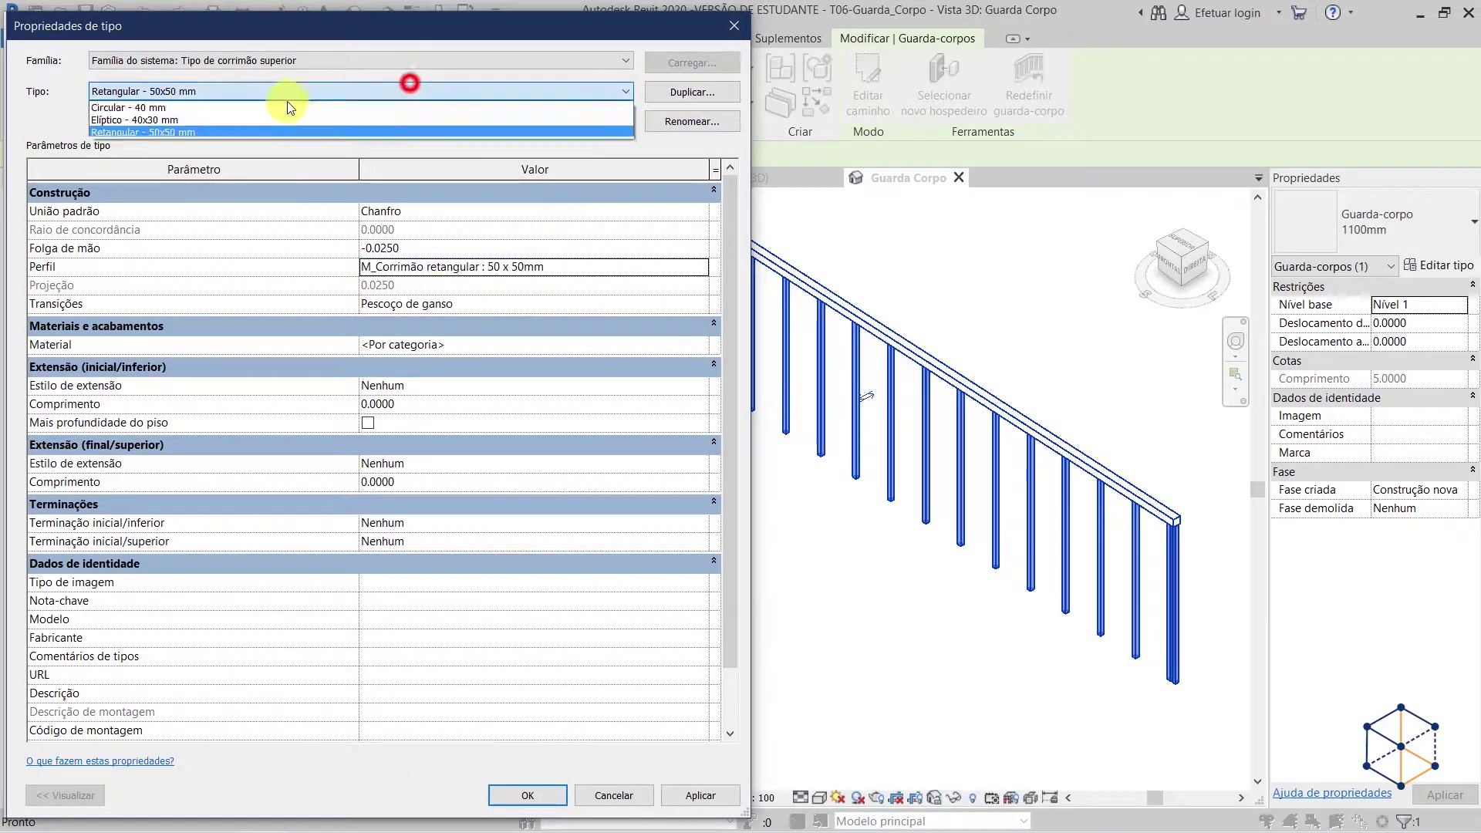
left_click(136, 108)
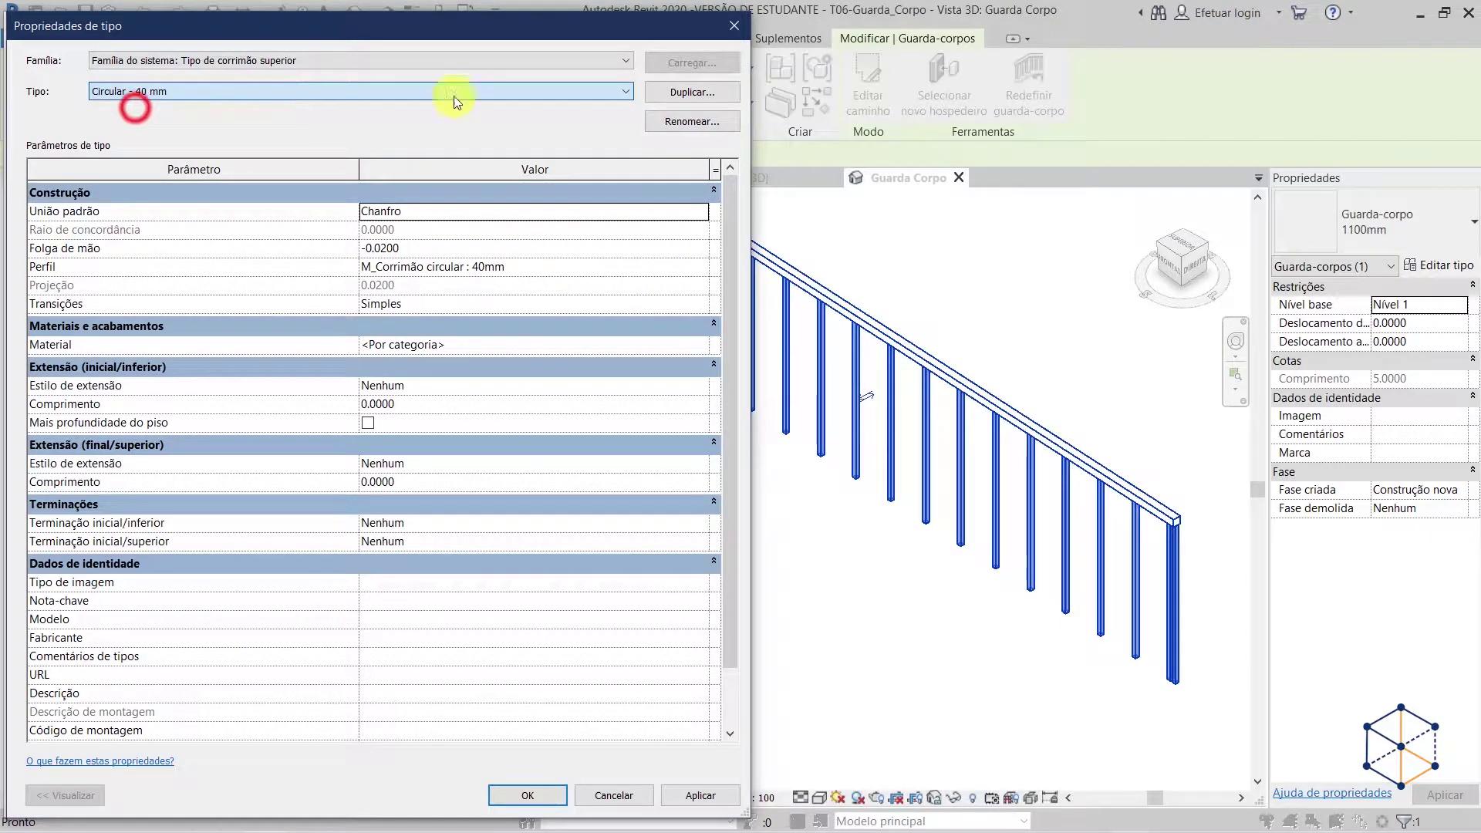
left_click(678, 93)
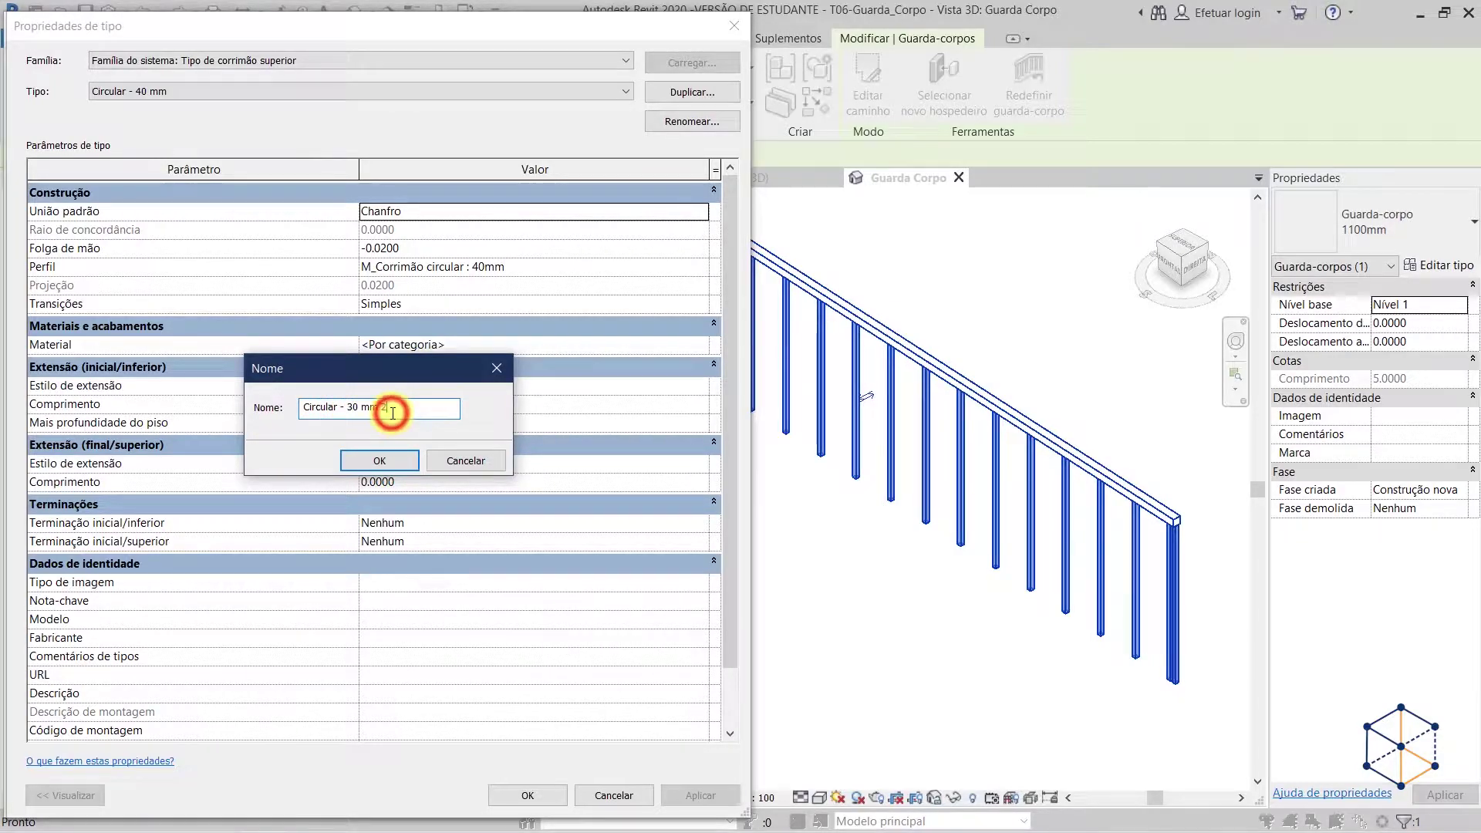
key("Return")
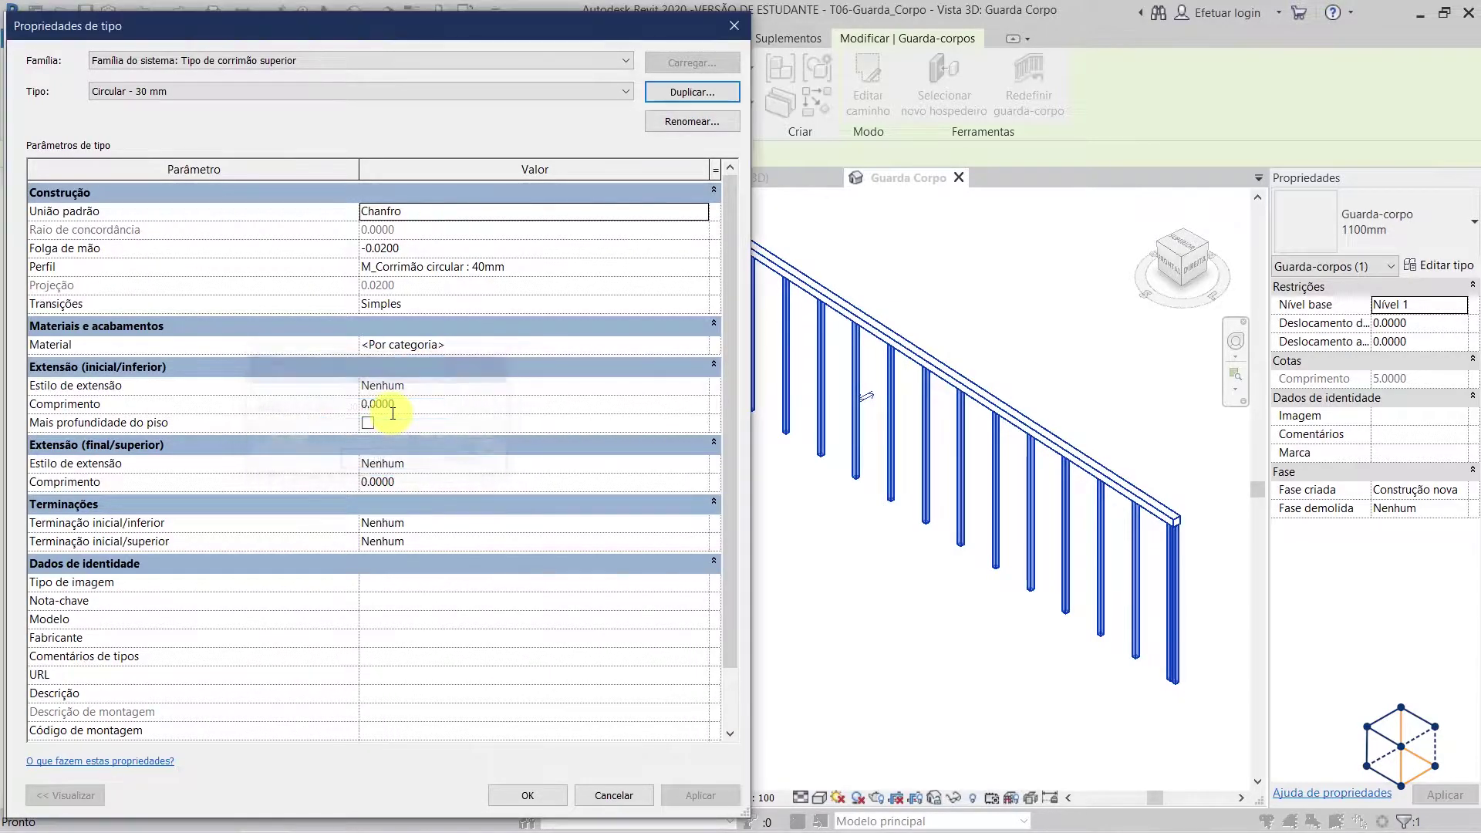
- Assign the M_Corrimão circular : 30mm profile to the Circular - 30 mm top rail type and apply it to the 1100mm railing
left_click(685, 272)
left_click(700, 267)
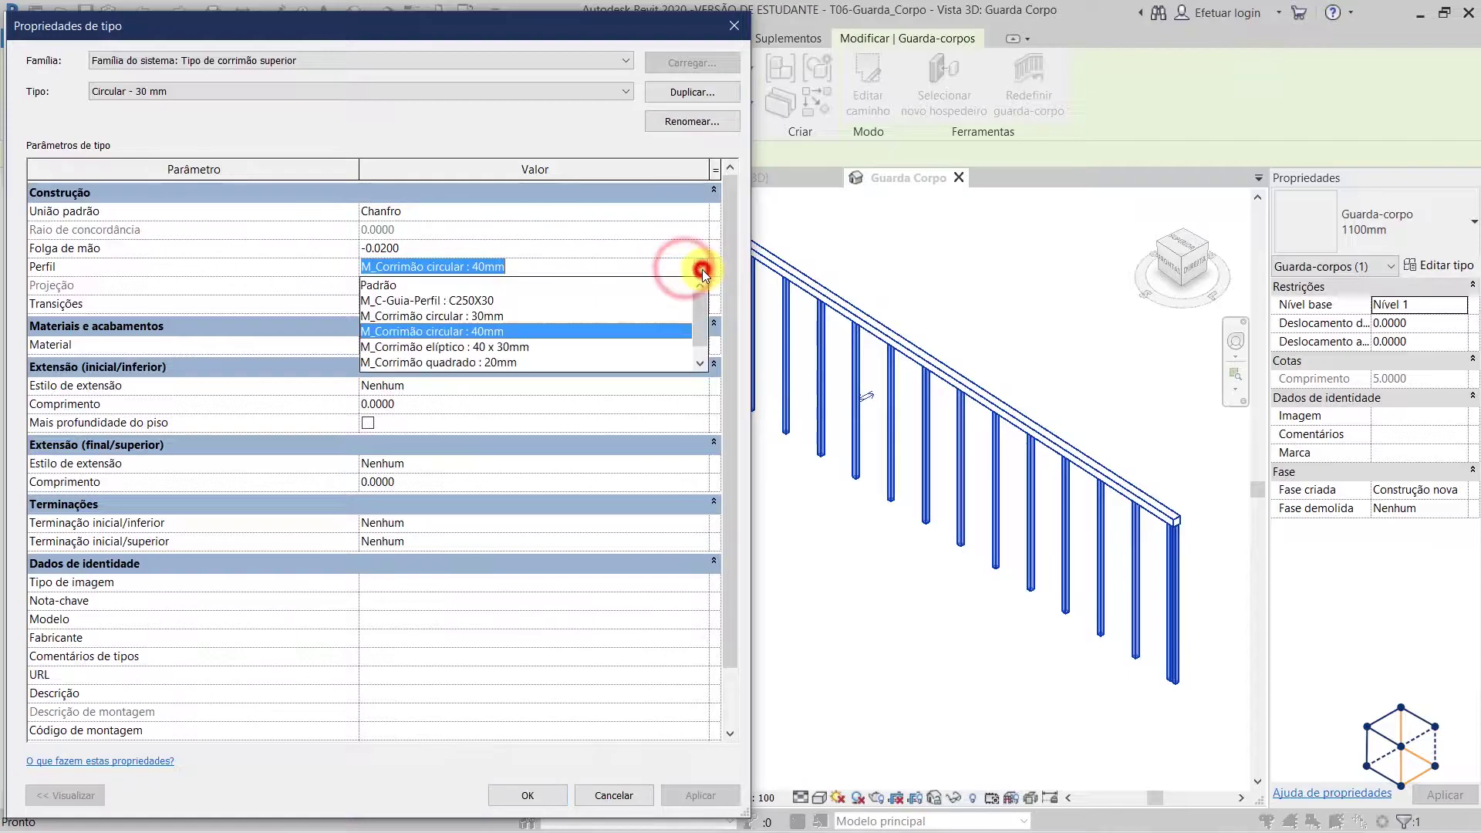
left_click(462, 317)
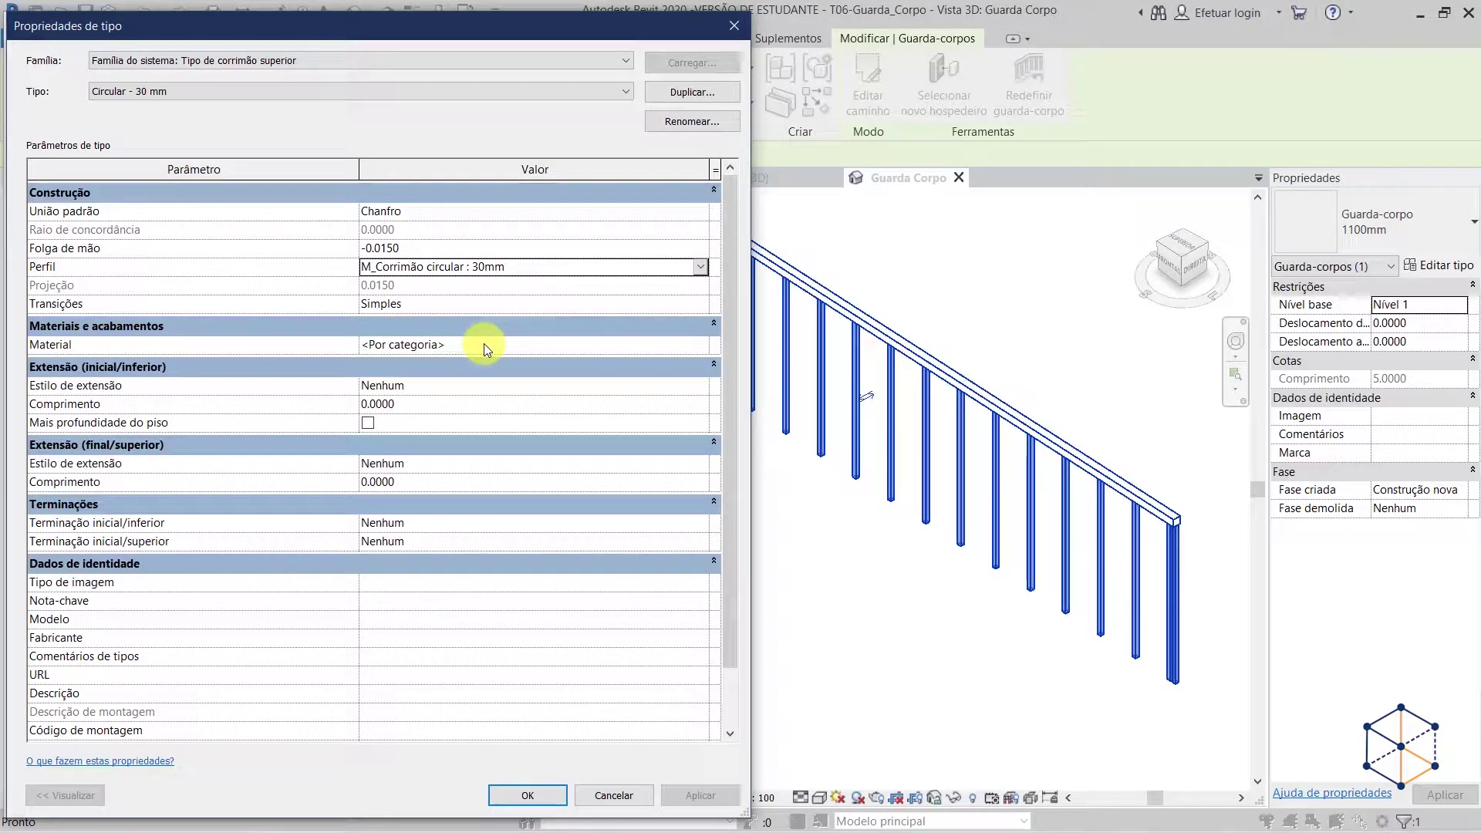
left_click(527, 795)
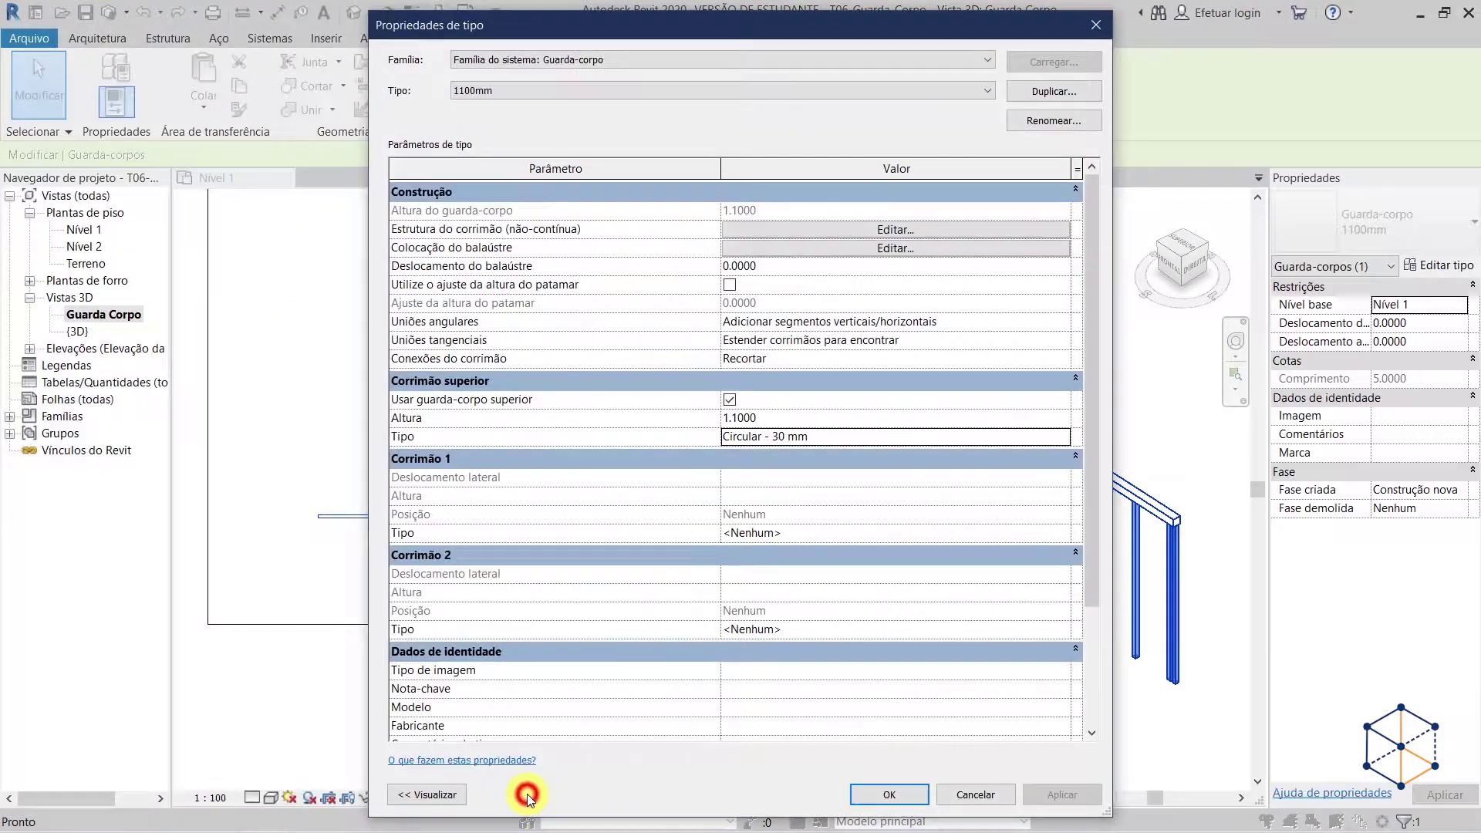
left_click_drag(839, 25, 499, 28)
left_click(751, 799)
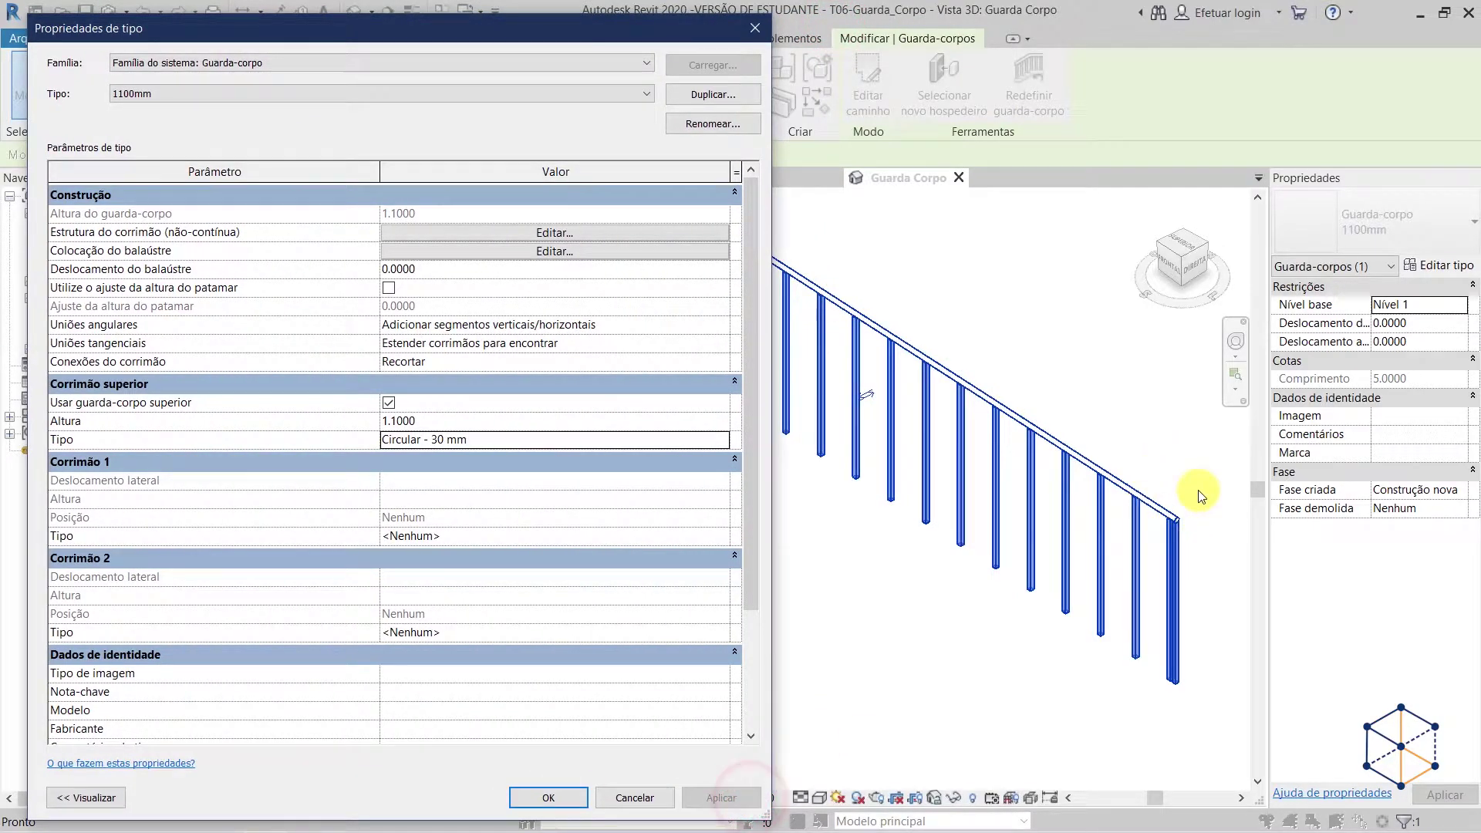
- Change the 1100mm railing's top rail type to Circular - 40 mm, apply it and close the type properties
left_click(721, 441)
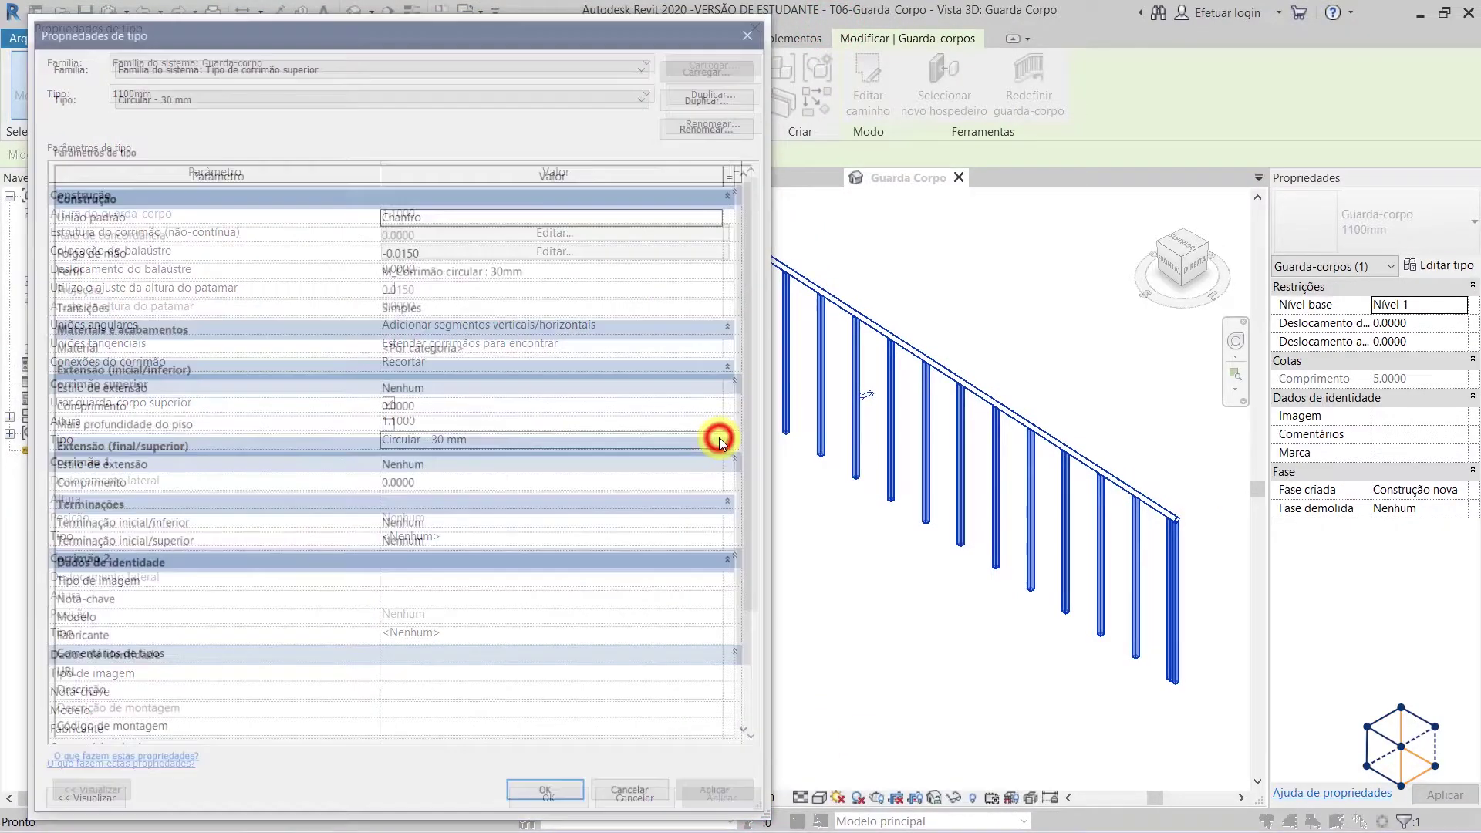
left_click(221, 92)
left_click(189, 122)
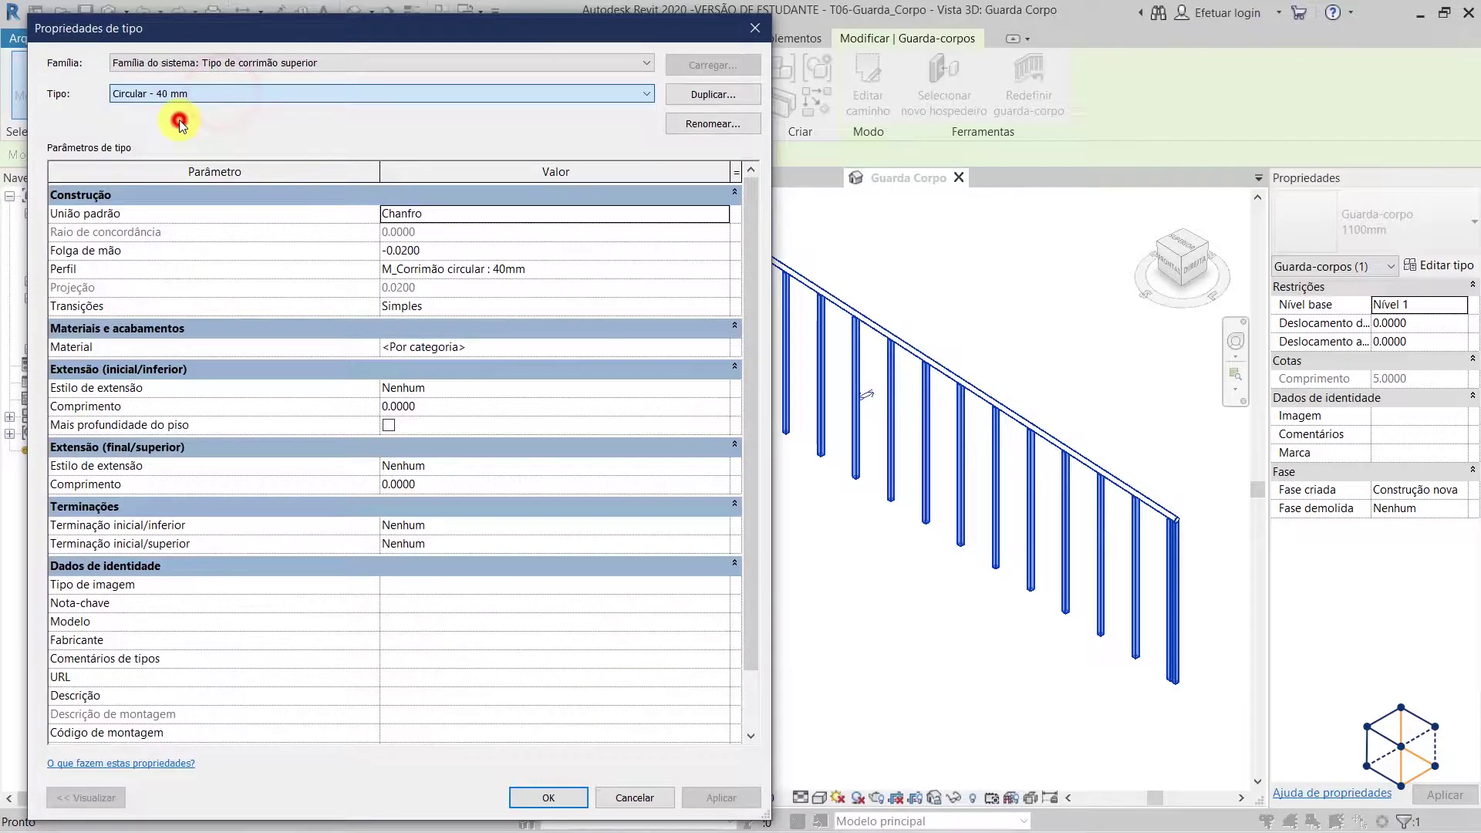
left_click(542, 799)
left_click(739, 797)
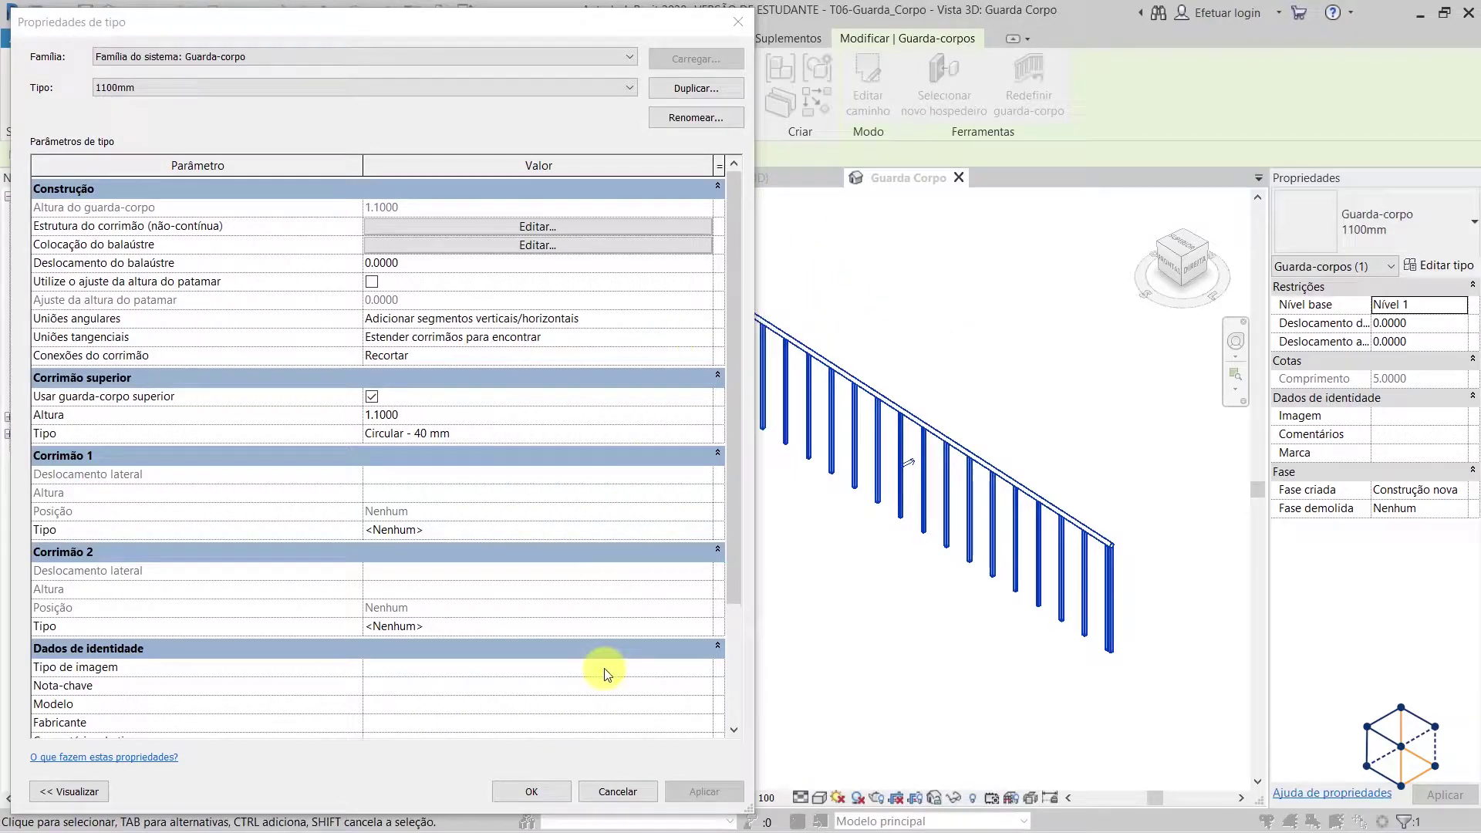
left_click(617, 792)
- Widen the Guarda Corpo 3D view and select the whole railing again
left_click(957, 626)
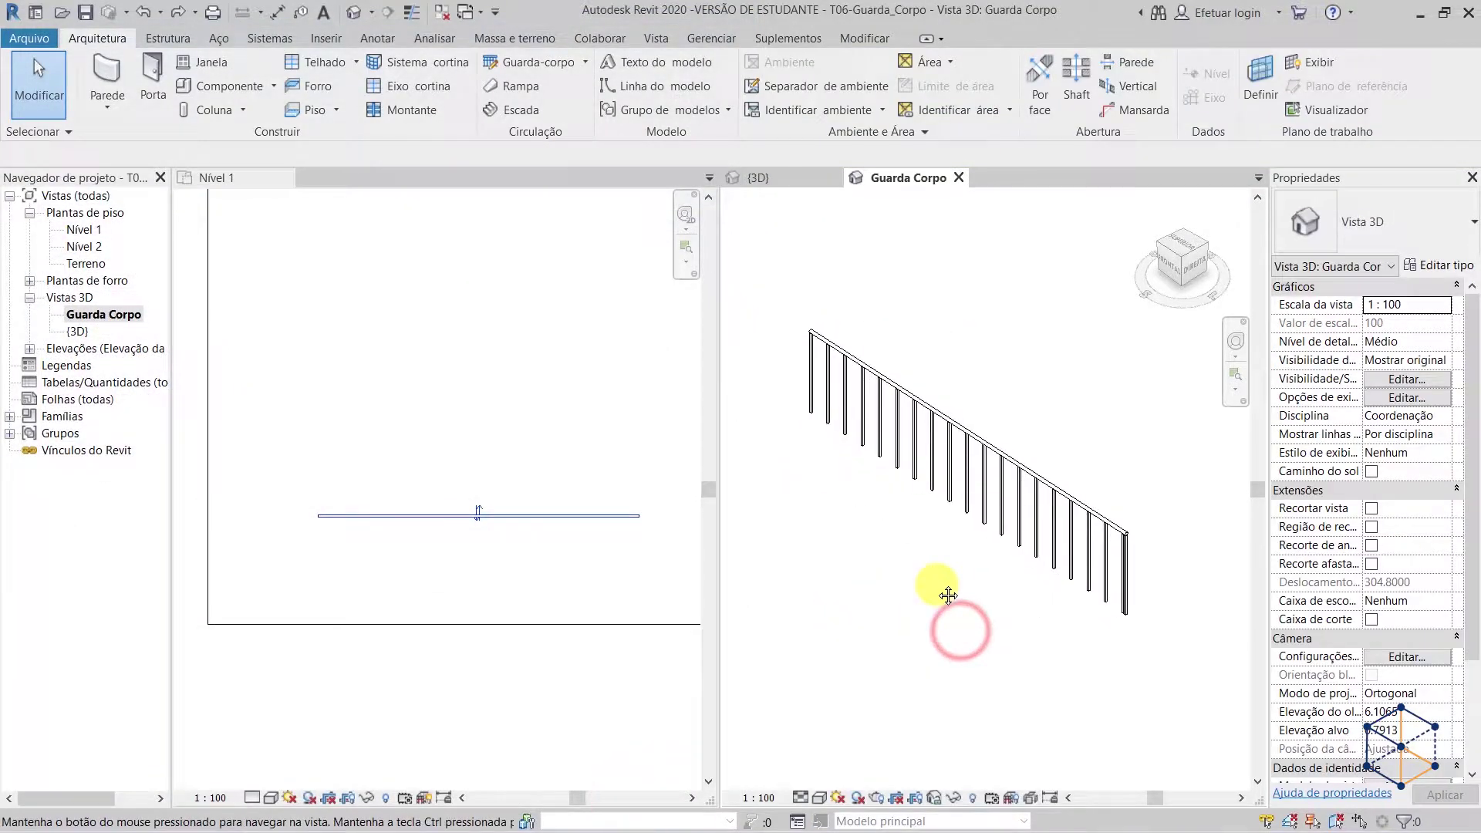
left_click_drag(720, 447, 630, 447)
middle_click_drag(887, 582, 977, 636)
left_click(912, 397)
left_click(1116, 550)
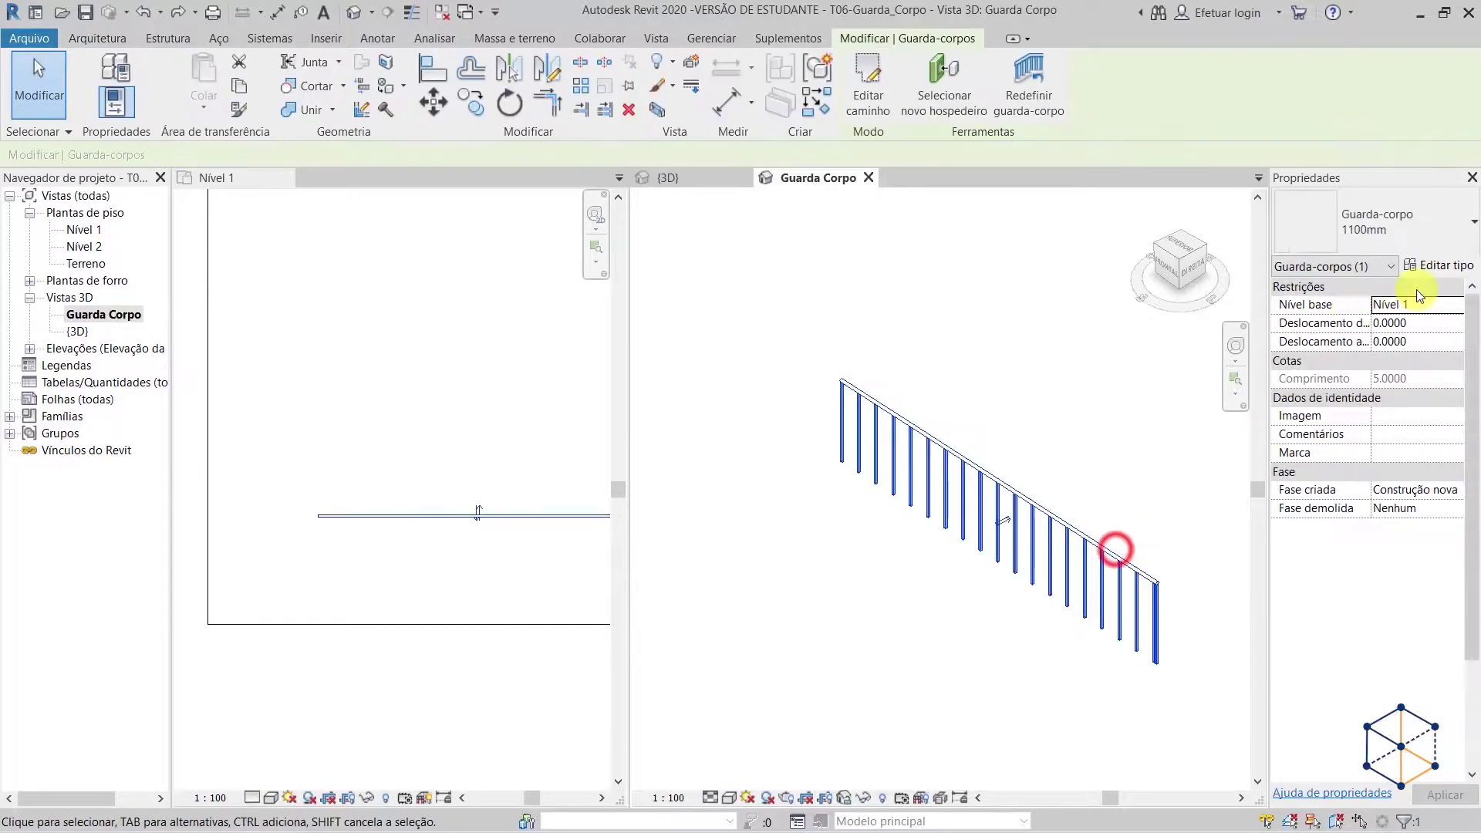
- Open the Circular - 40 mm top rail type's properties from the 1100mm railing's type properties
left_click(1440, 265)
left_click_drag(757, 323, 704, 322)
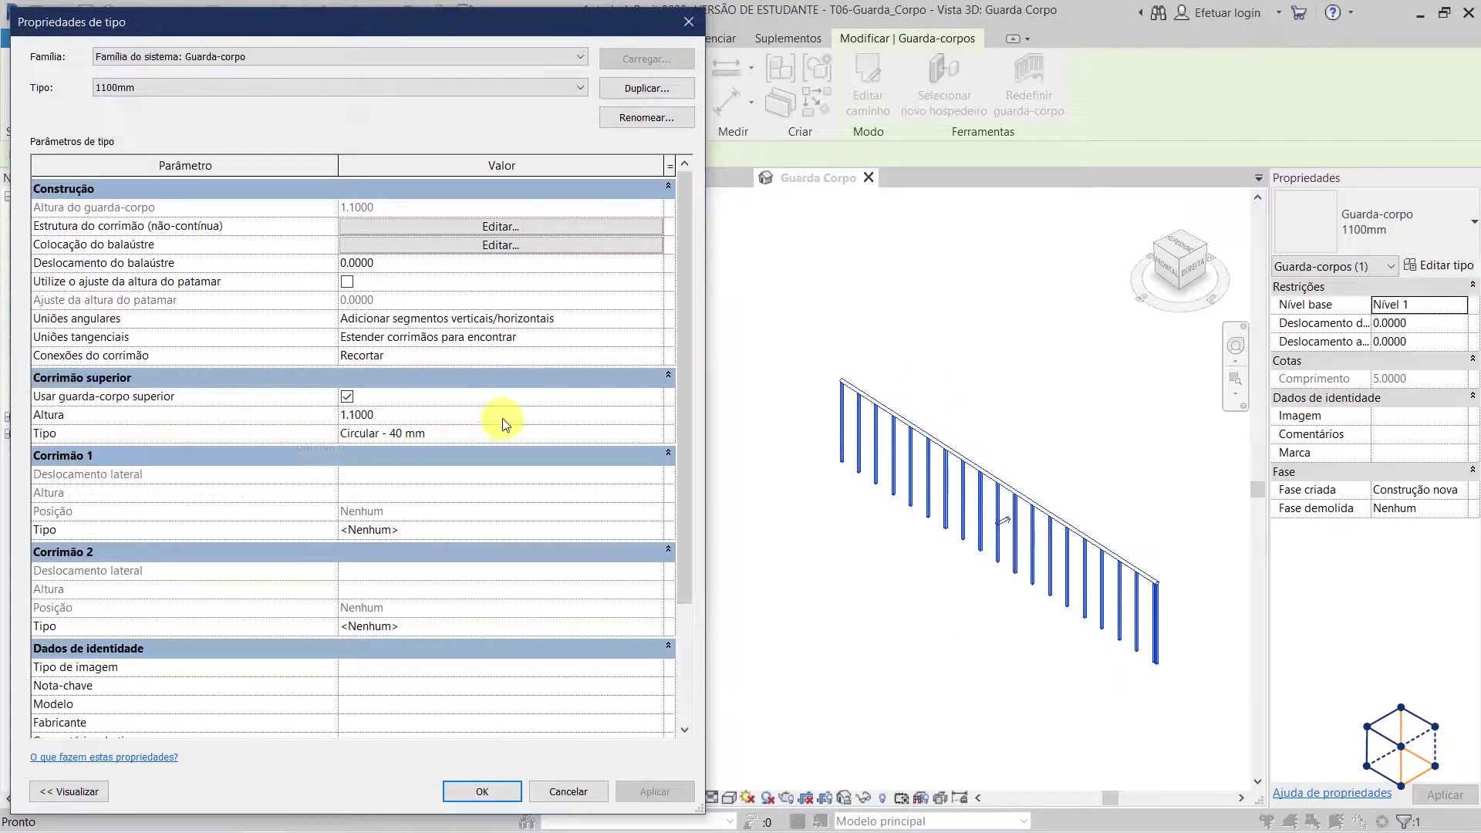
left_click(571, 431)
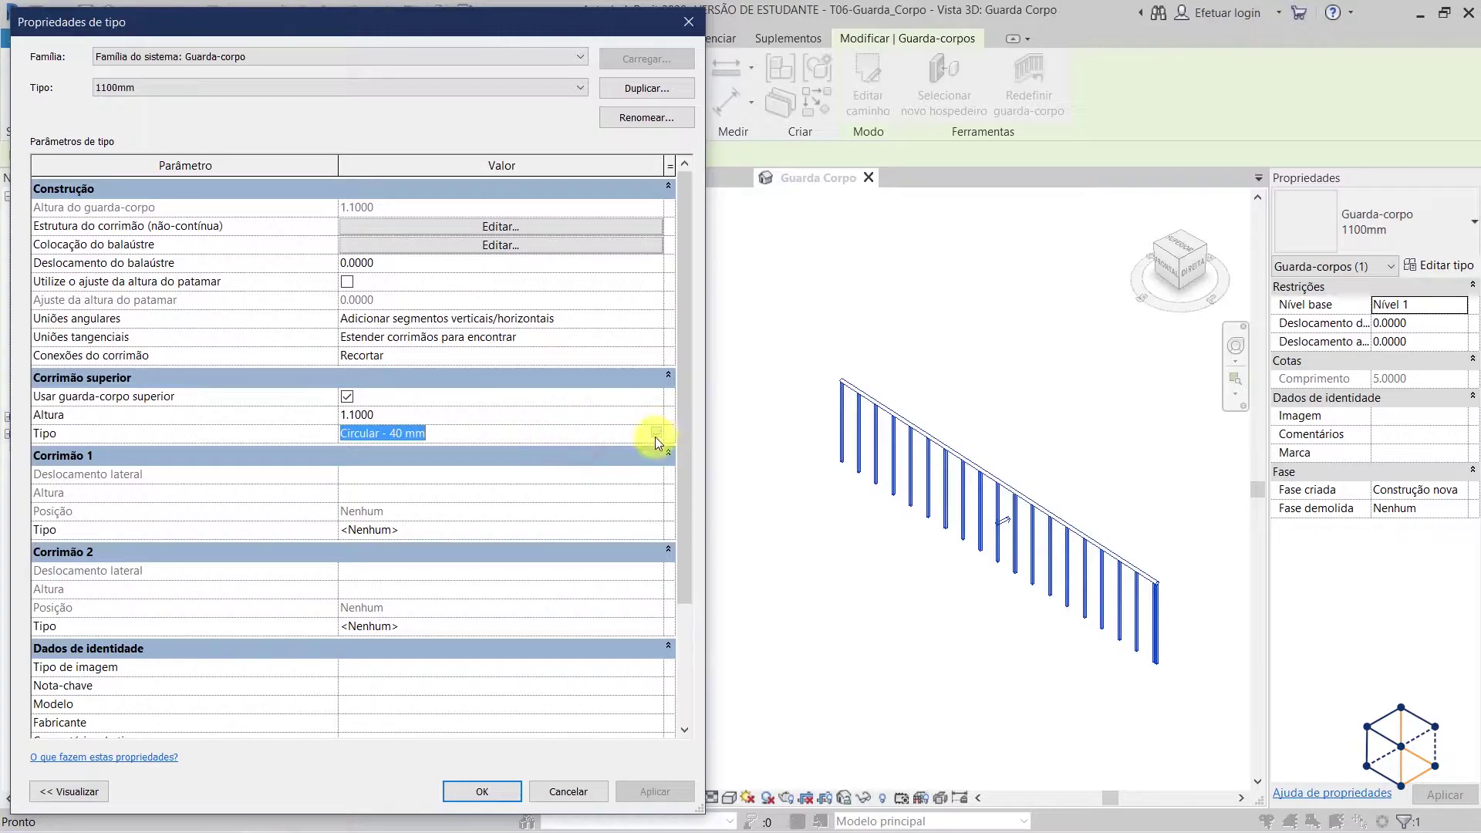
left_click(655, 437)
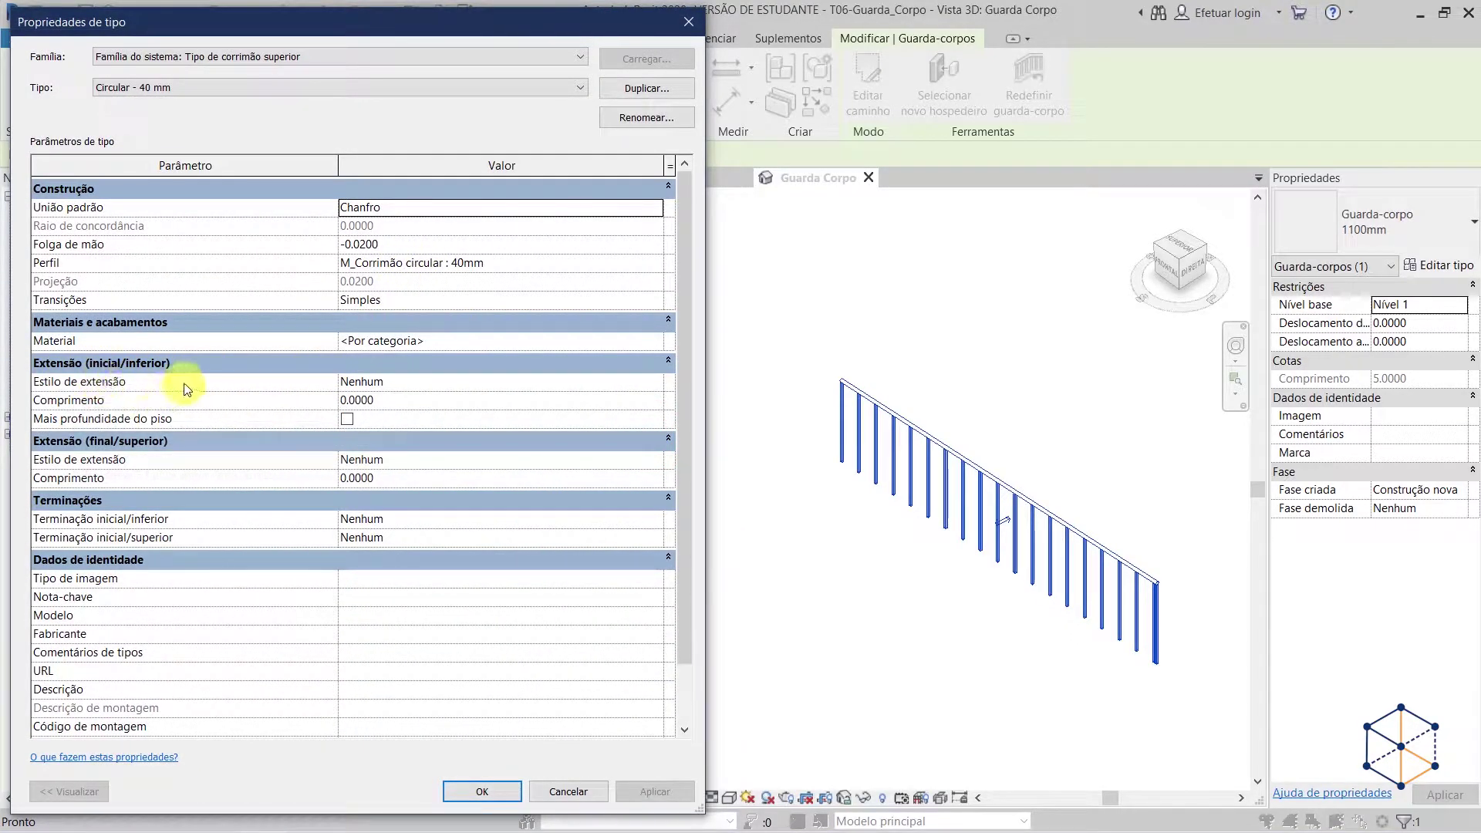
- Set the top rail's initial/bottom extension length to 0.30 with the Parede extension style and apply it
left_click(409, 402)
double_click(409, 401)
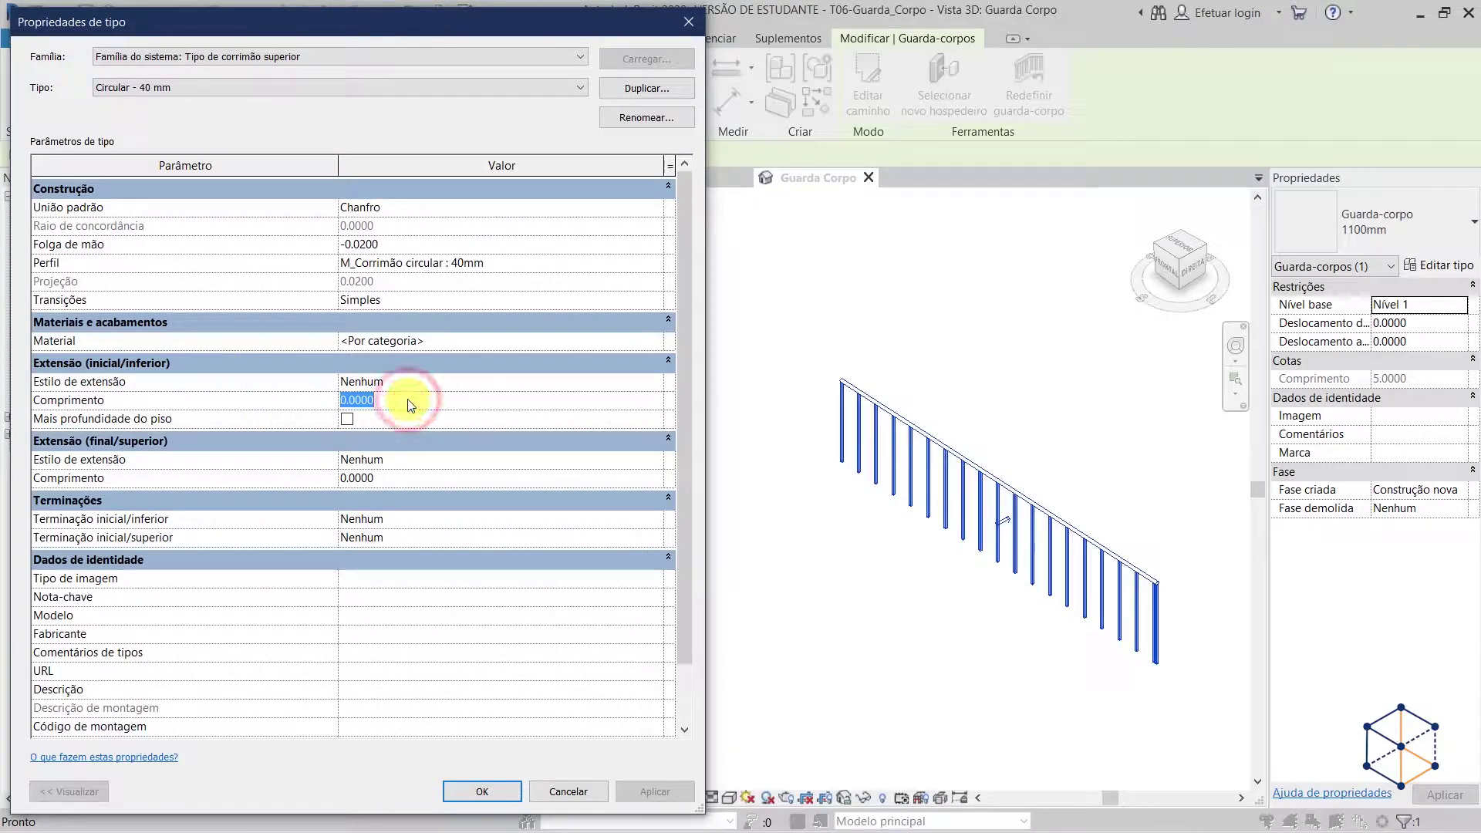
type(".30")
key("Return")
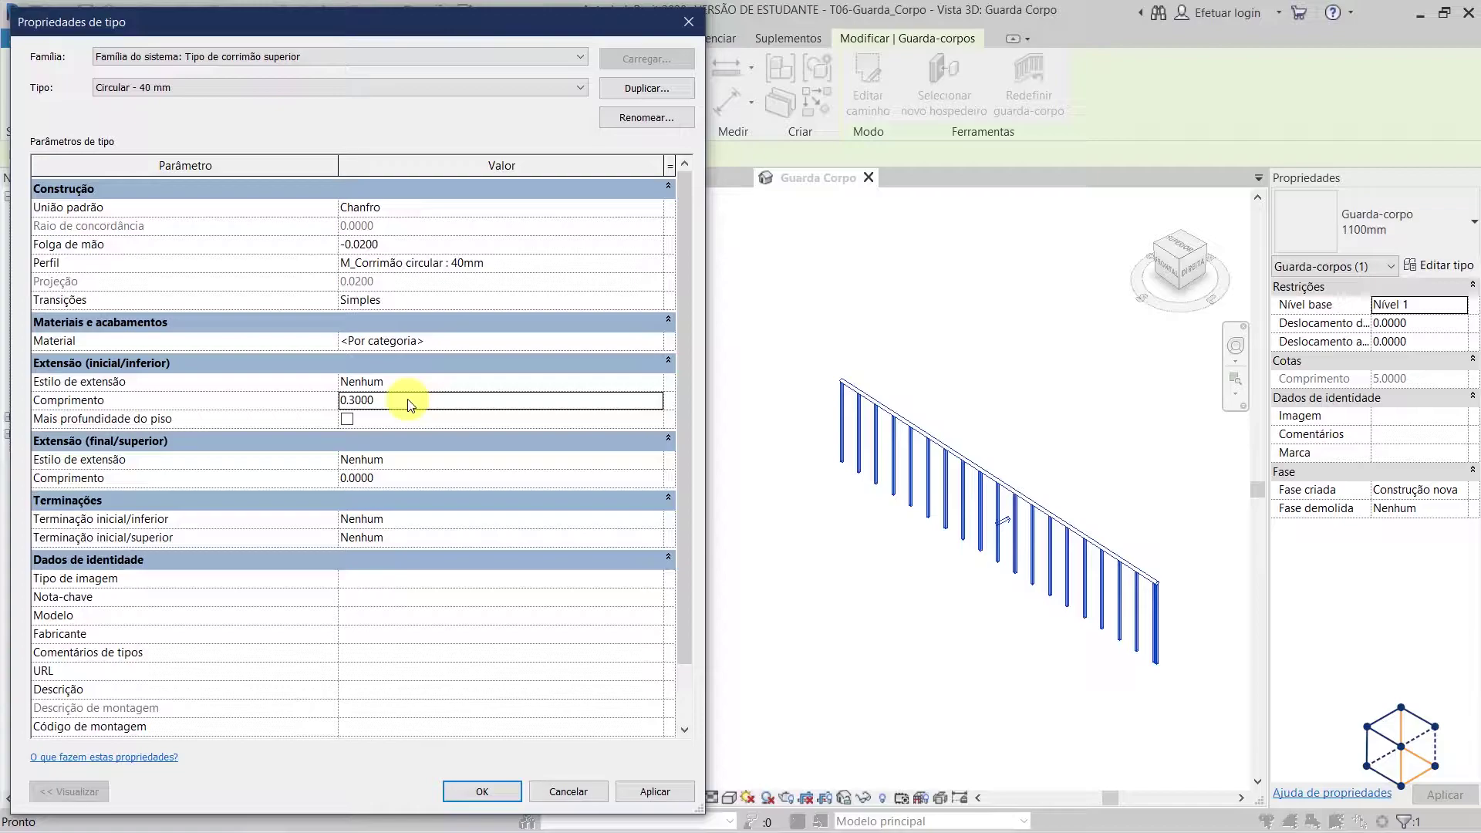
left_click(658, 383)
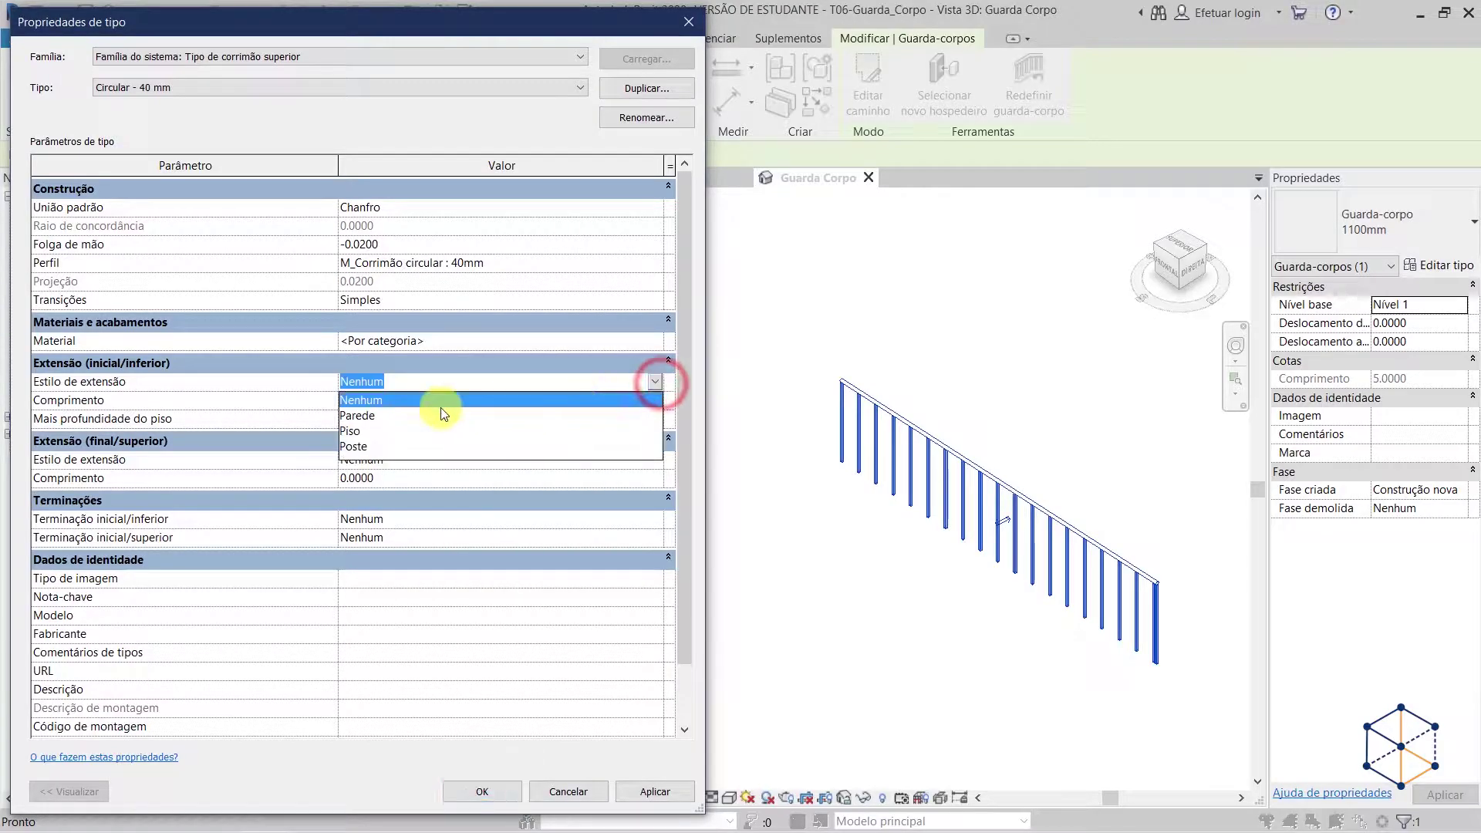
left_click(366, 417)
left_click(658, 789)
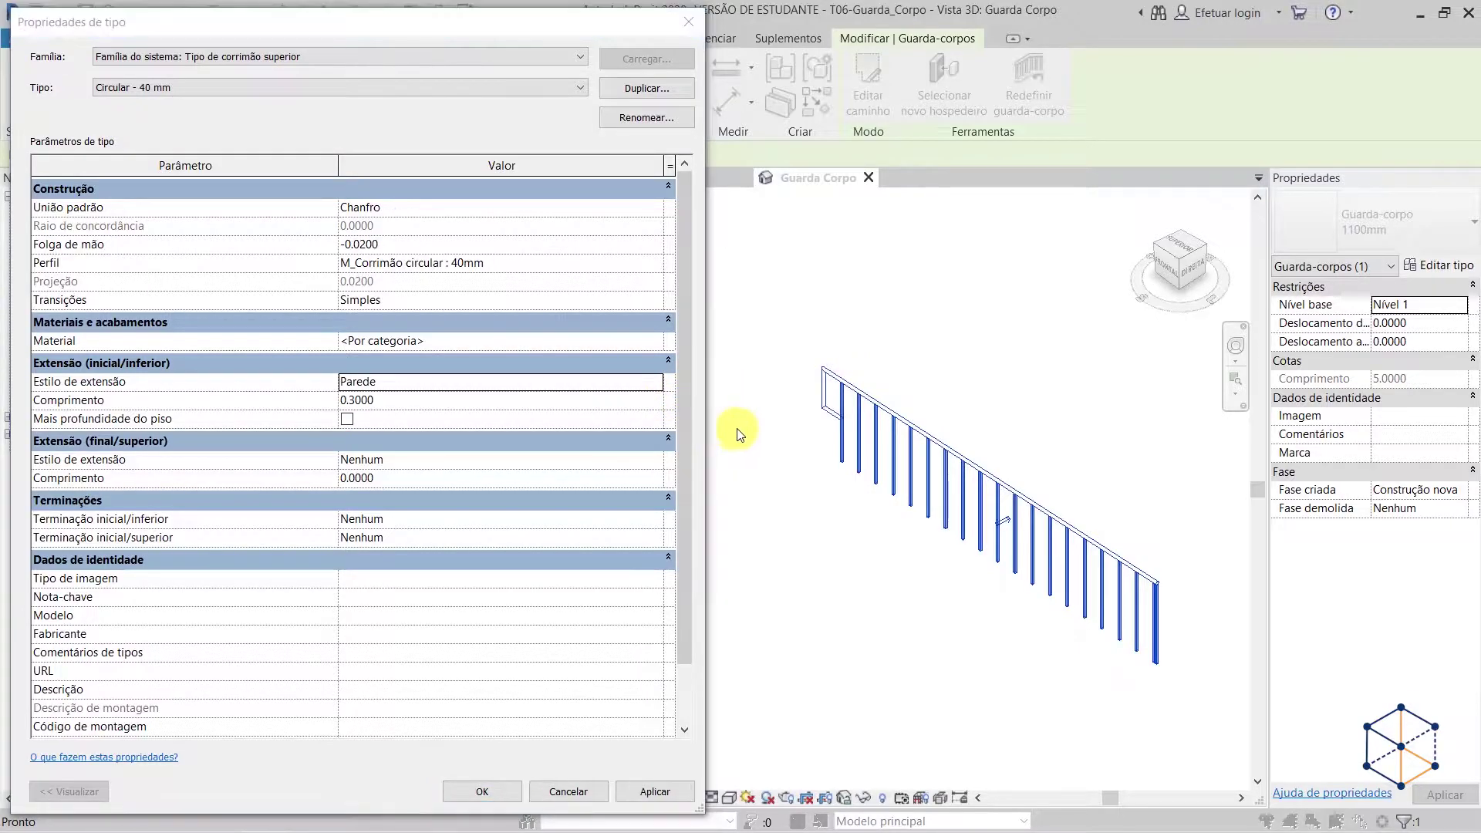
- Try the Piso and Poste styles for the top rail's initial/bottom extension, applying each one
left_click(654, 381)
left_click(390, 431)
left_click(657, 791)
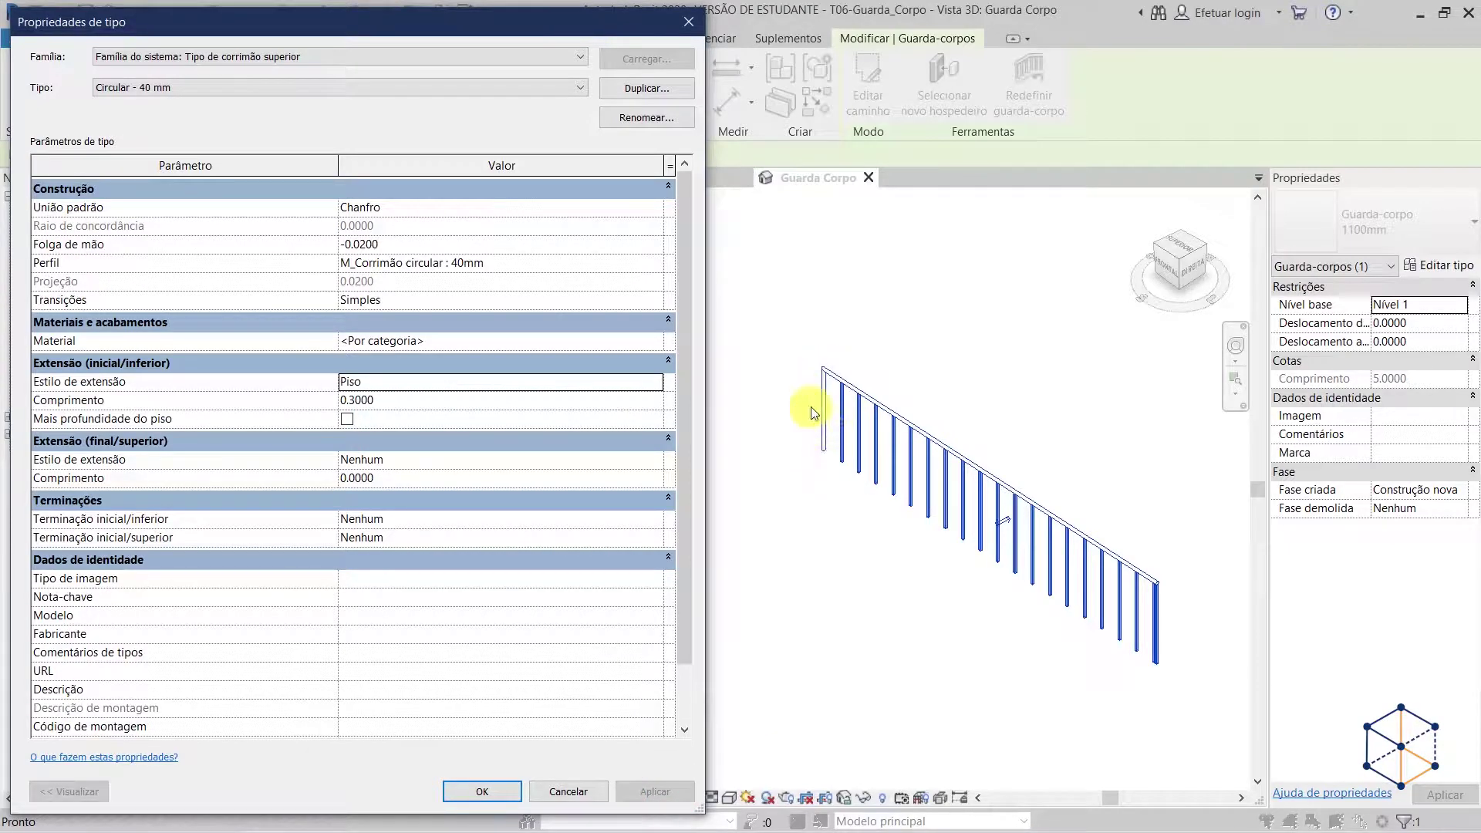
left_click(654, 381)
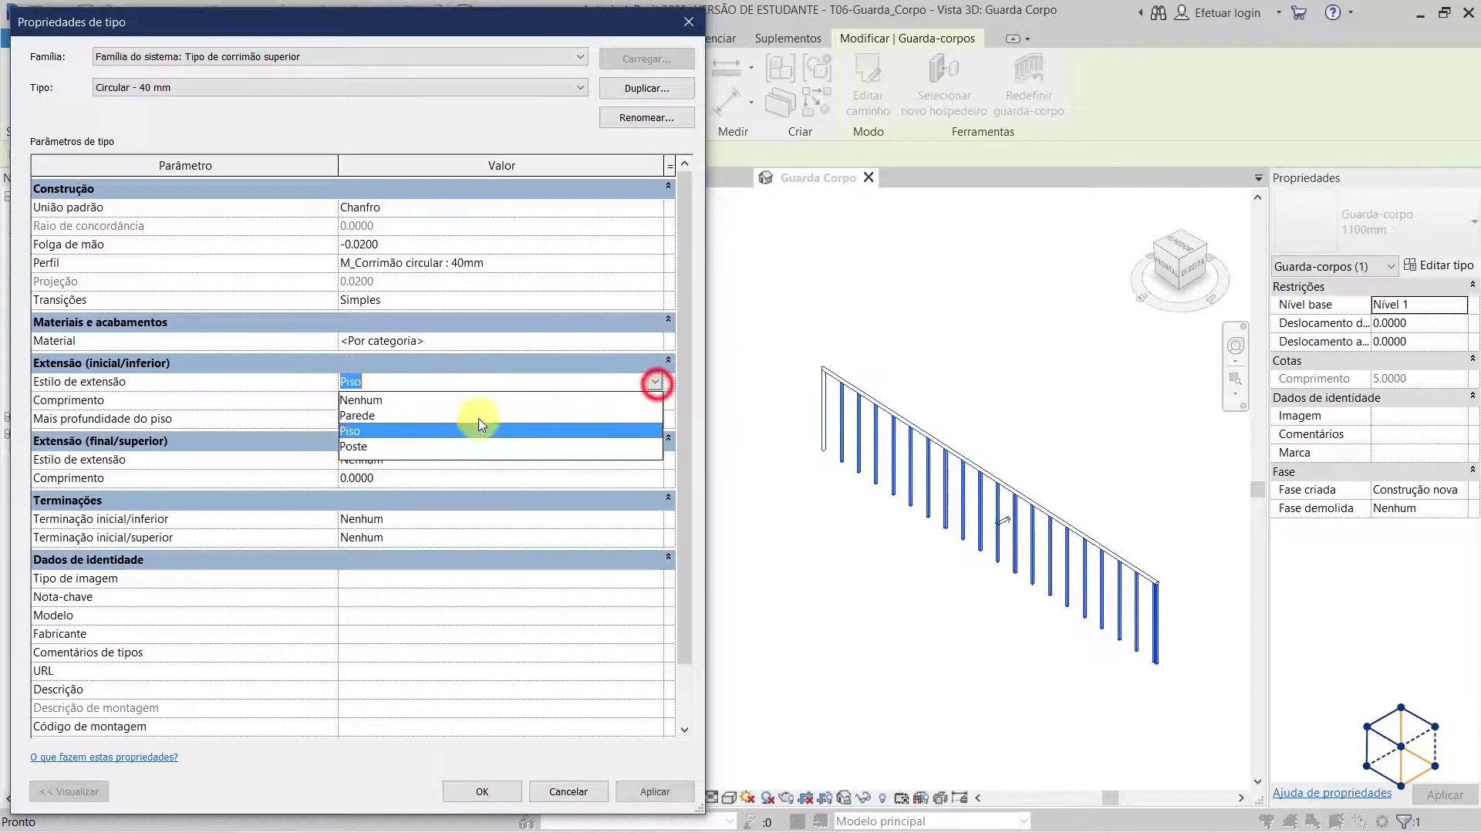
left_click(352, 447)
left_click(663, 789)
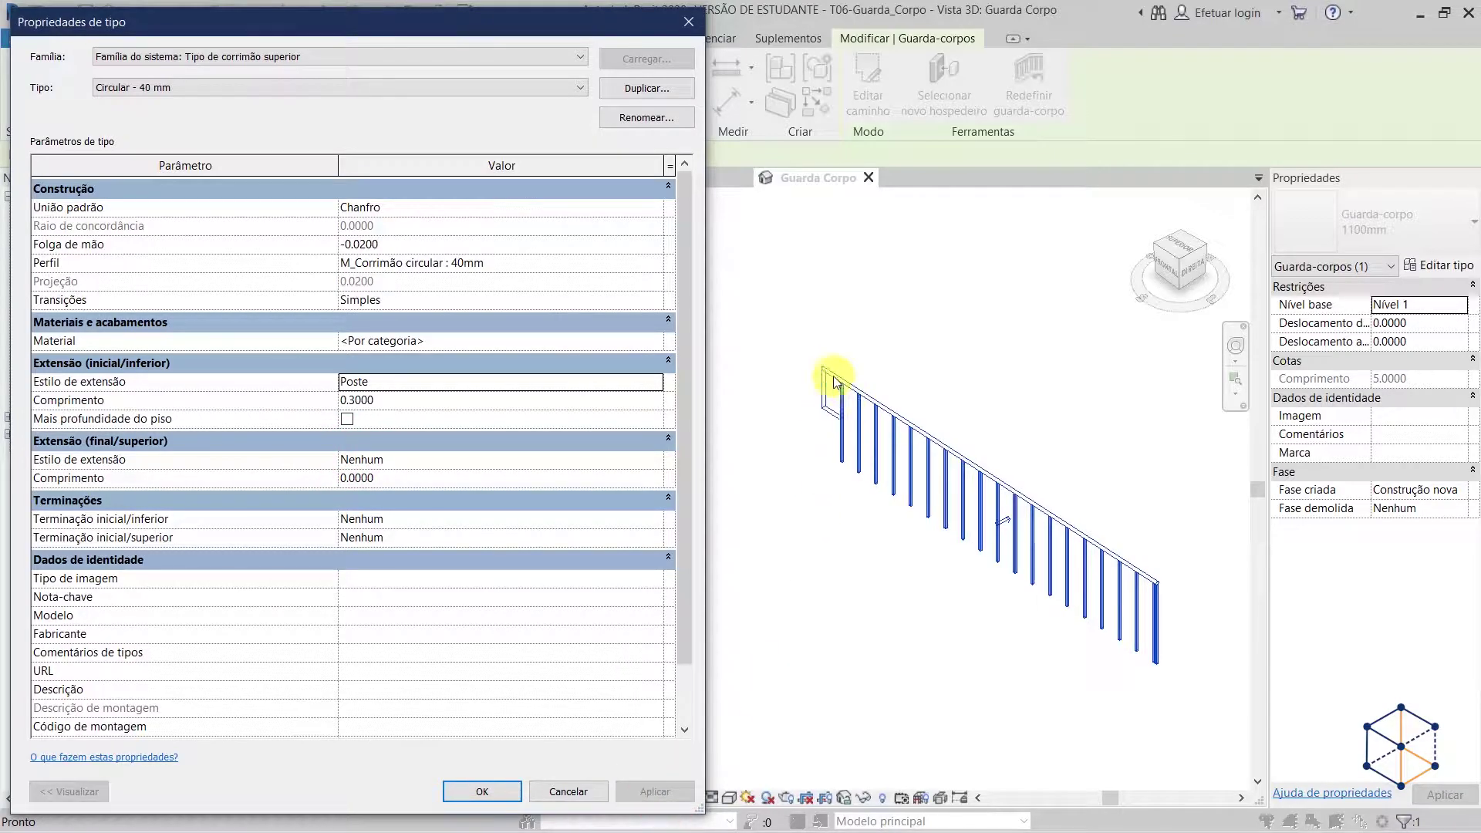
- Reset the top rail's initial/bottom extension to style Nenhum and length 0, then confirm the top rail type
left_click(656, 382)
left_click(395, 401)
left_click(673, 793)
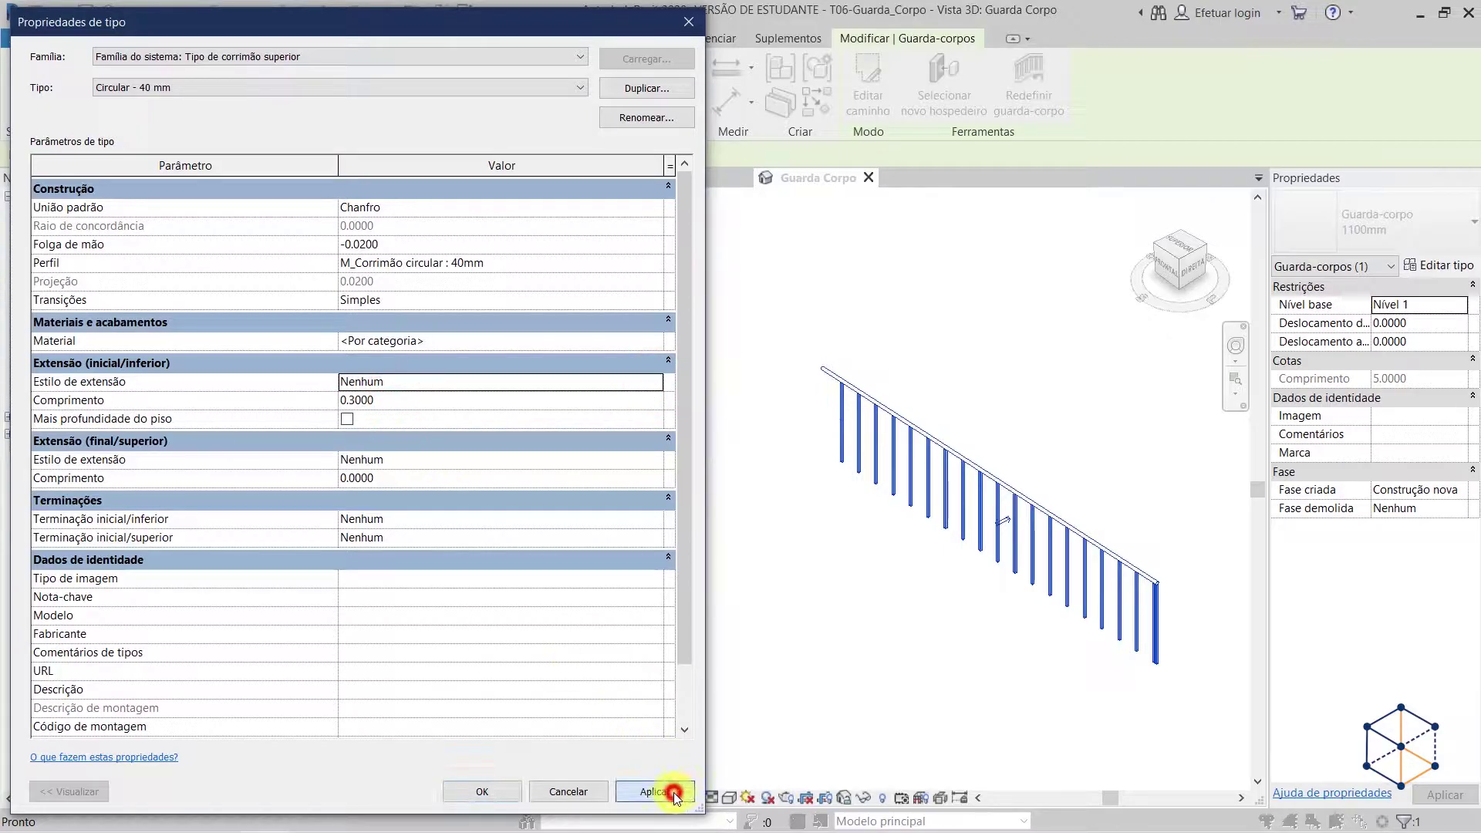
left_click(473, 401)
key("Return")
left_click(672, 793)
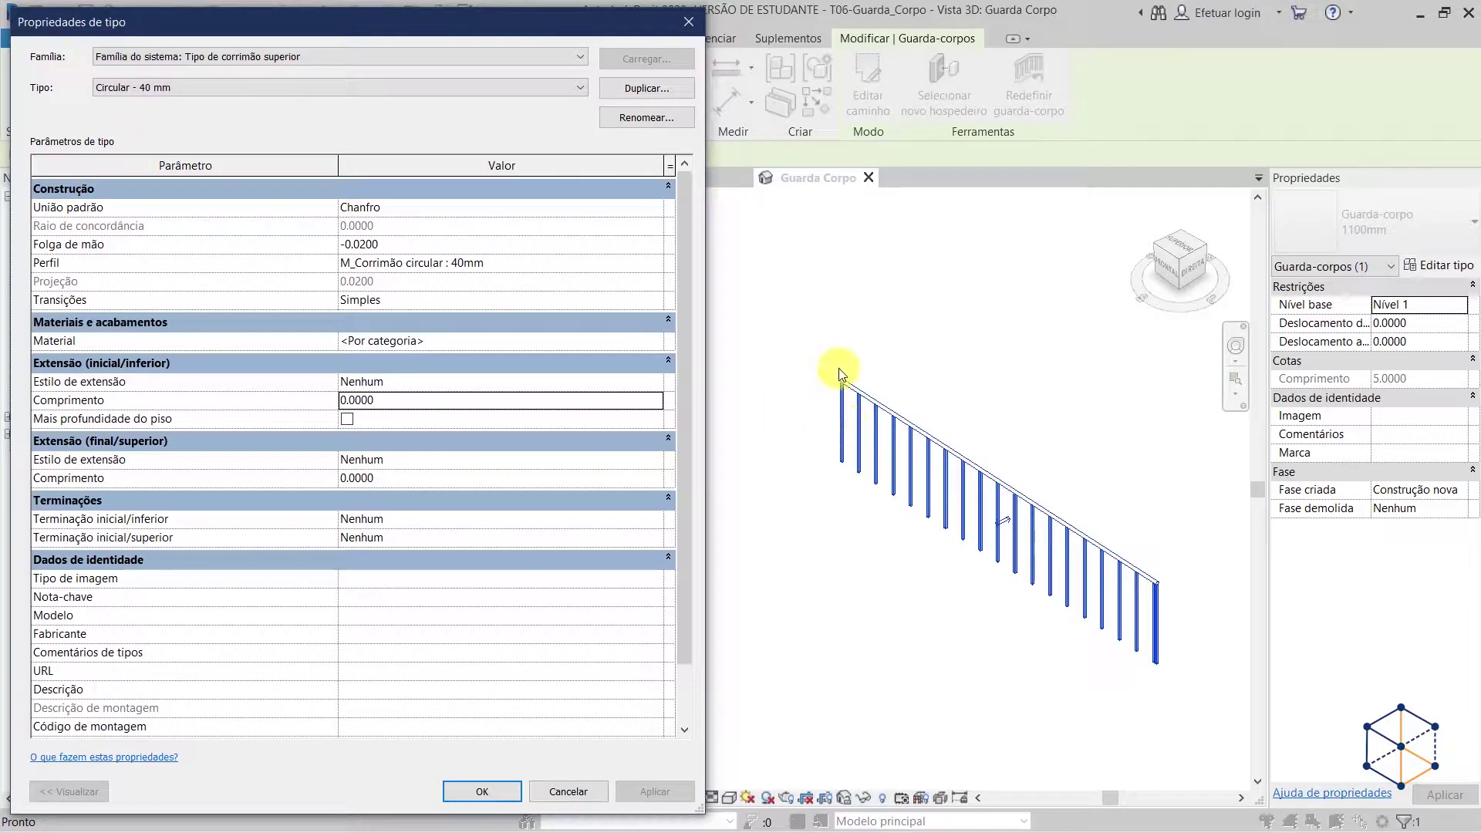
left_click(786, 358)
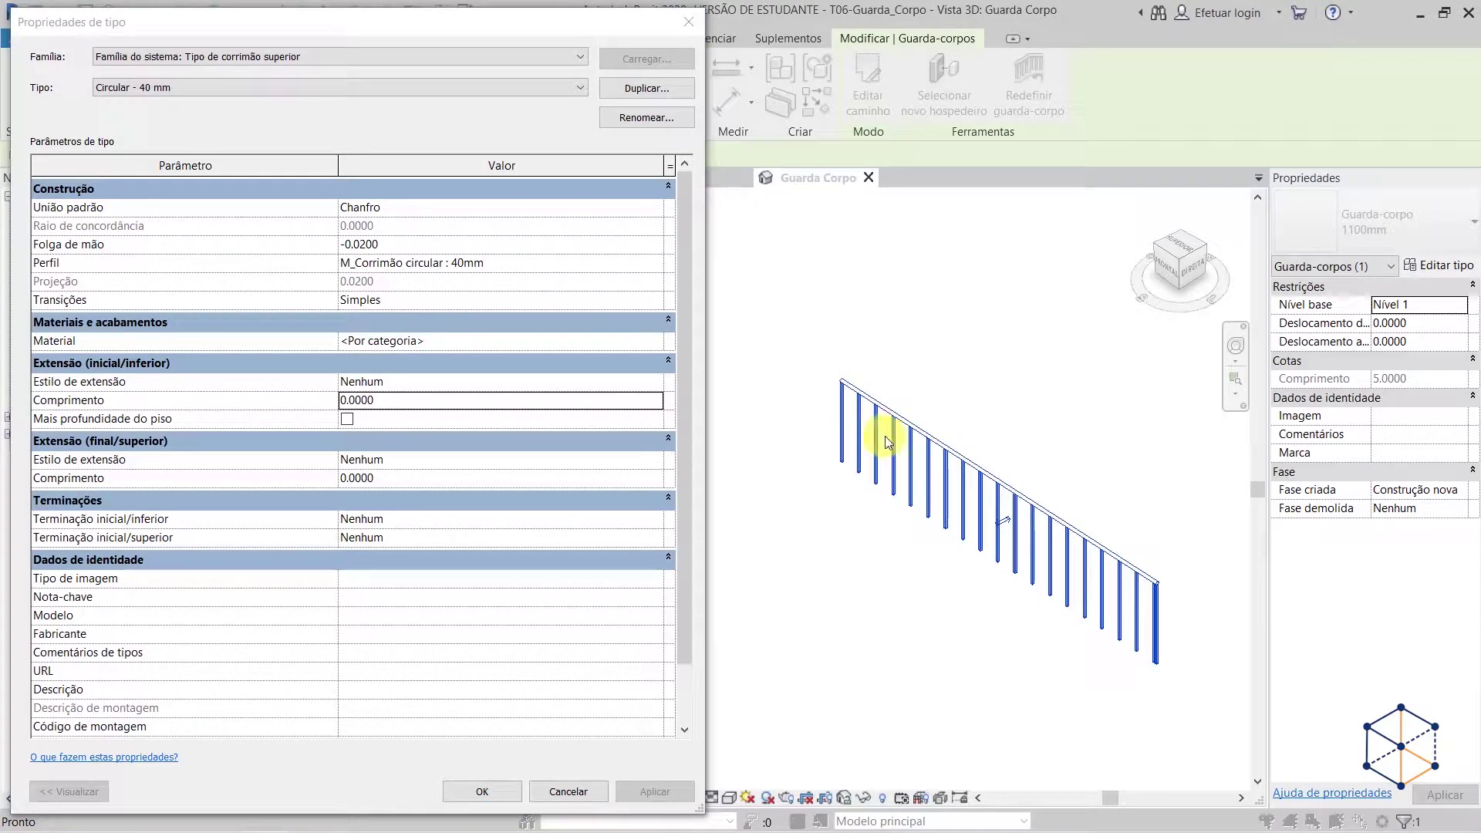
left_click(483, 791)
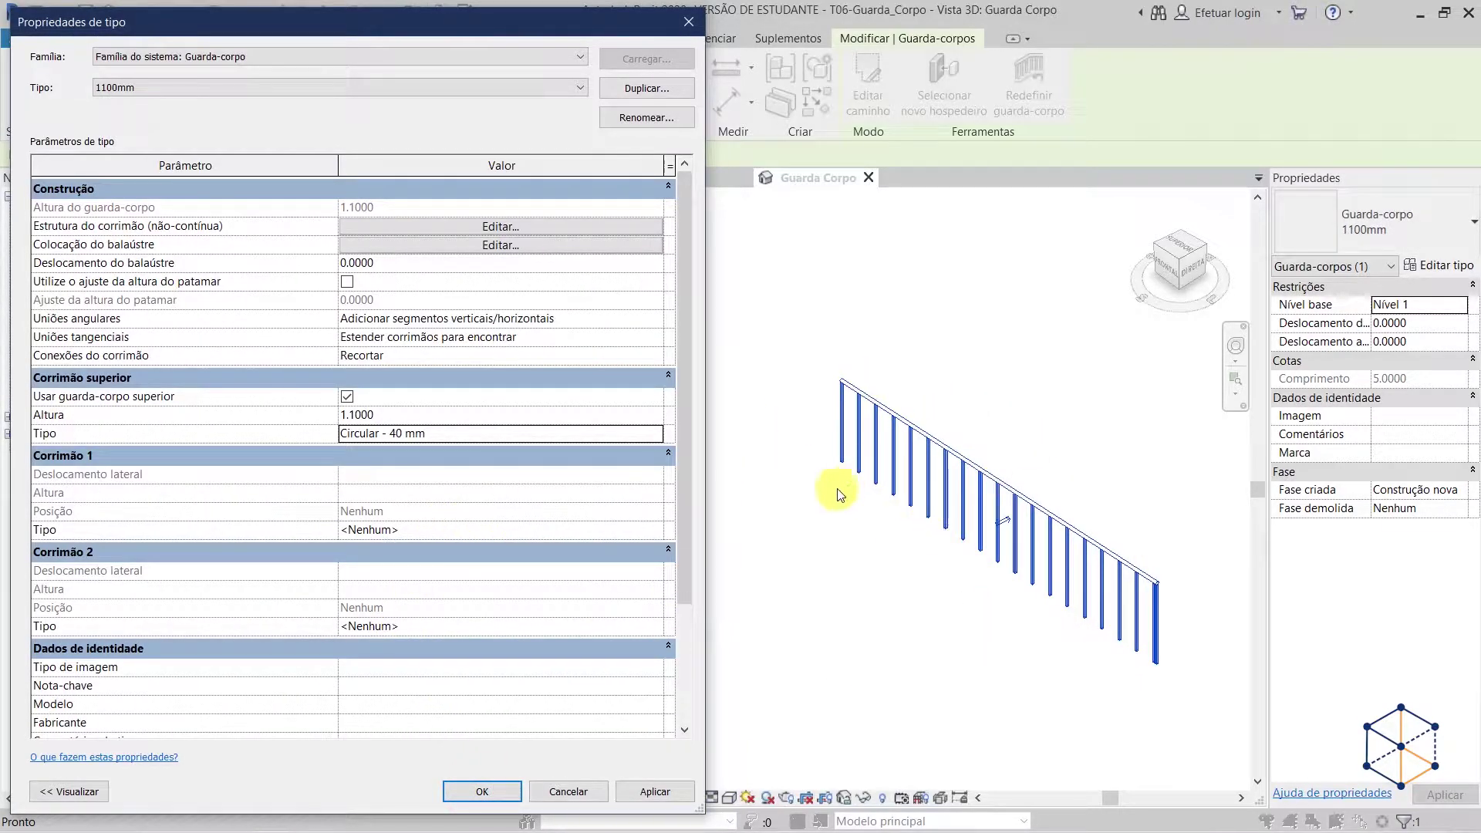
- Collapse the identity data in the 1100mm railing's type properties and open the Corrimão 1 handrail type's properties
scroll(135, 480, "down", 1)
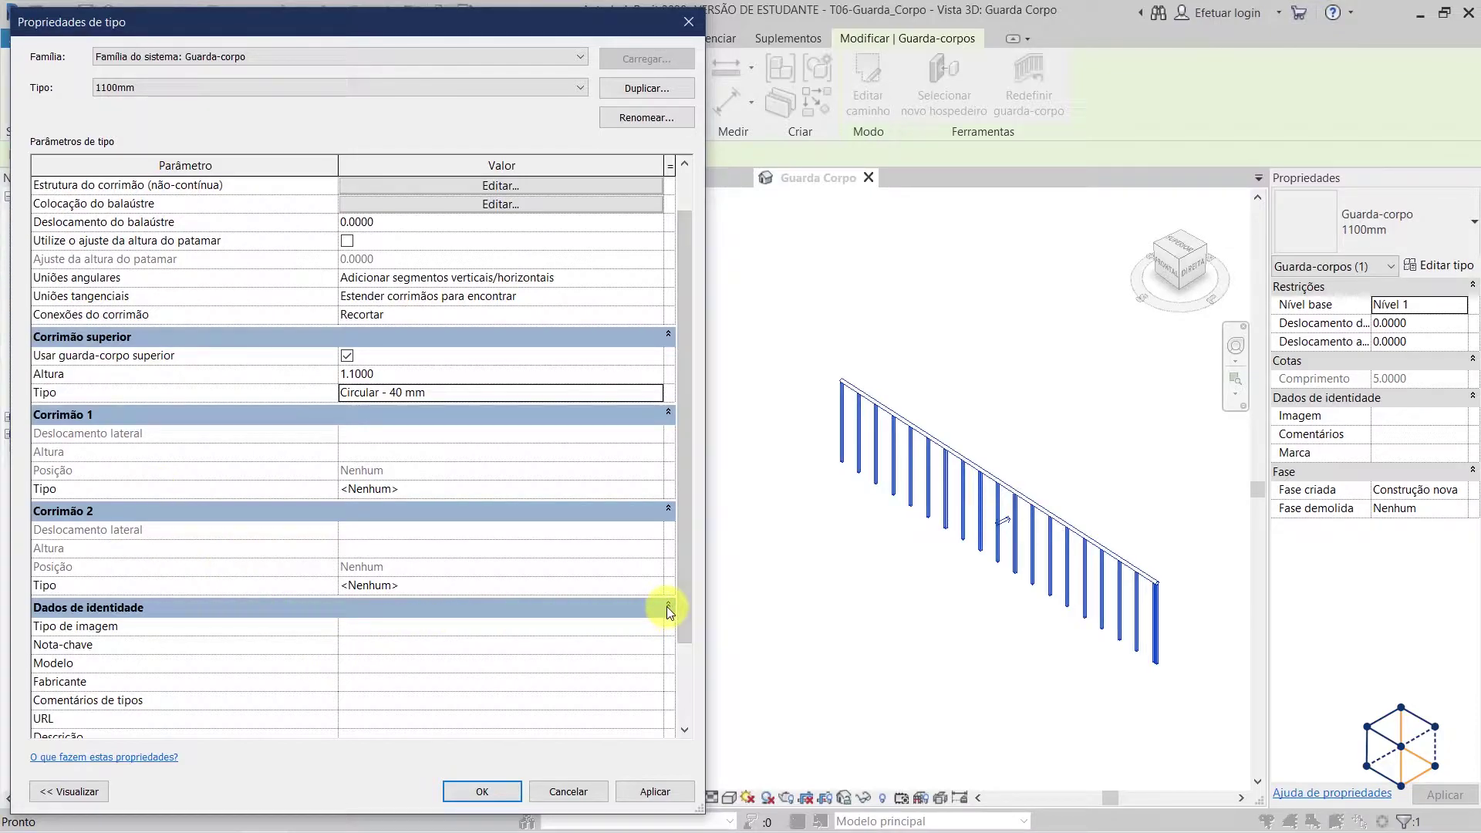
left_click(598, 607)
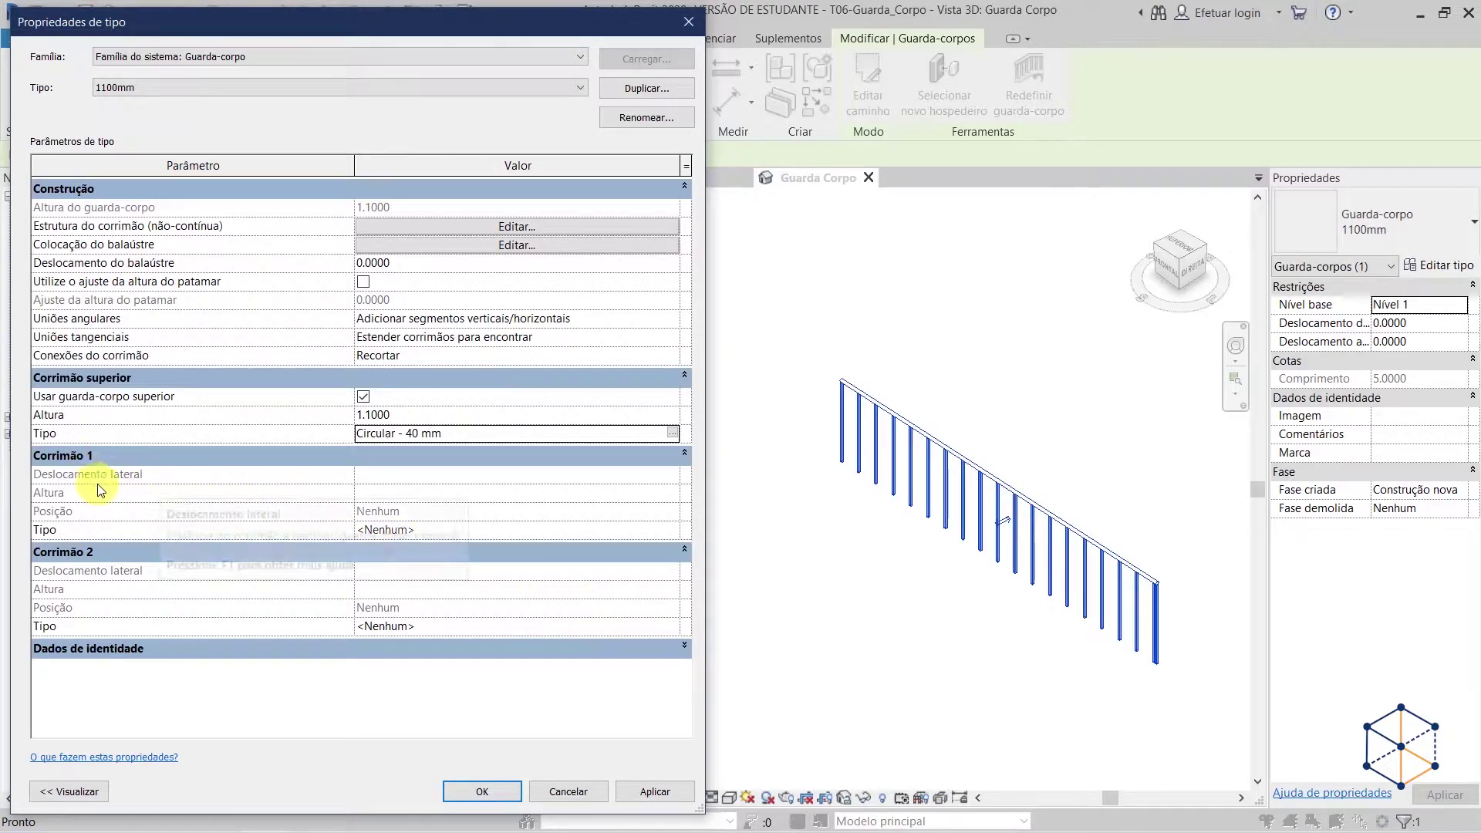
left_click(467, 529)
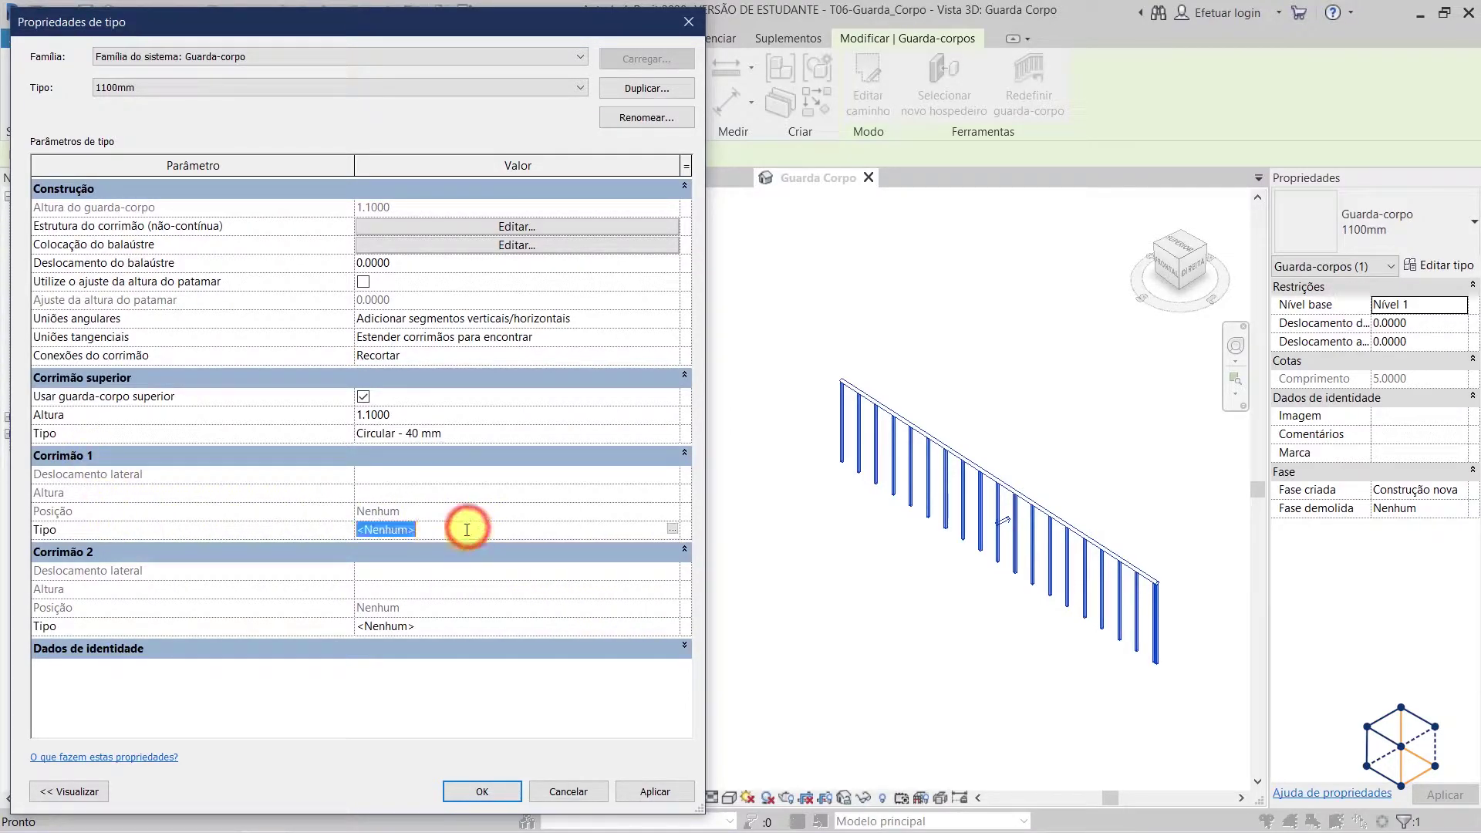
left_click(672, 530)
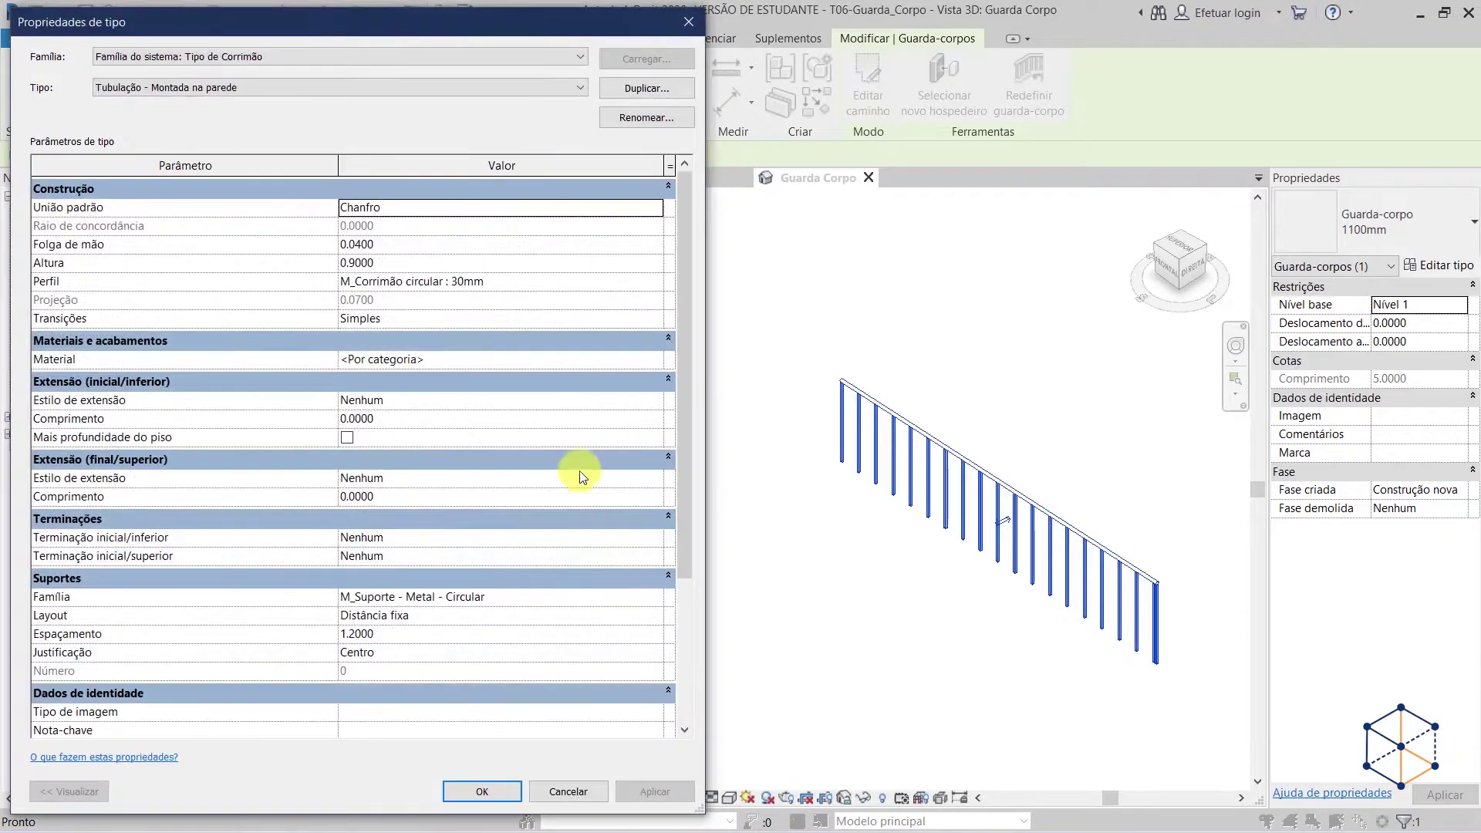
- Review the wall-mounted handrail types and the parameters of Tubulação - Montada na parede, including extensions, terminations and supports
left_click(220, 88)
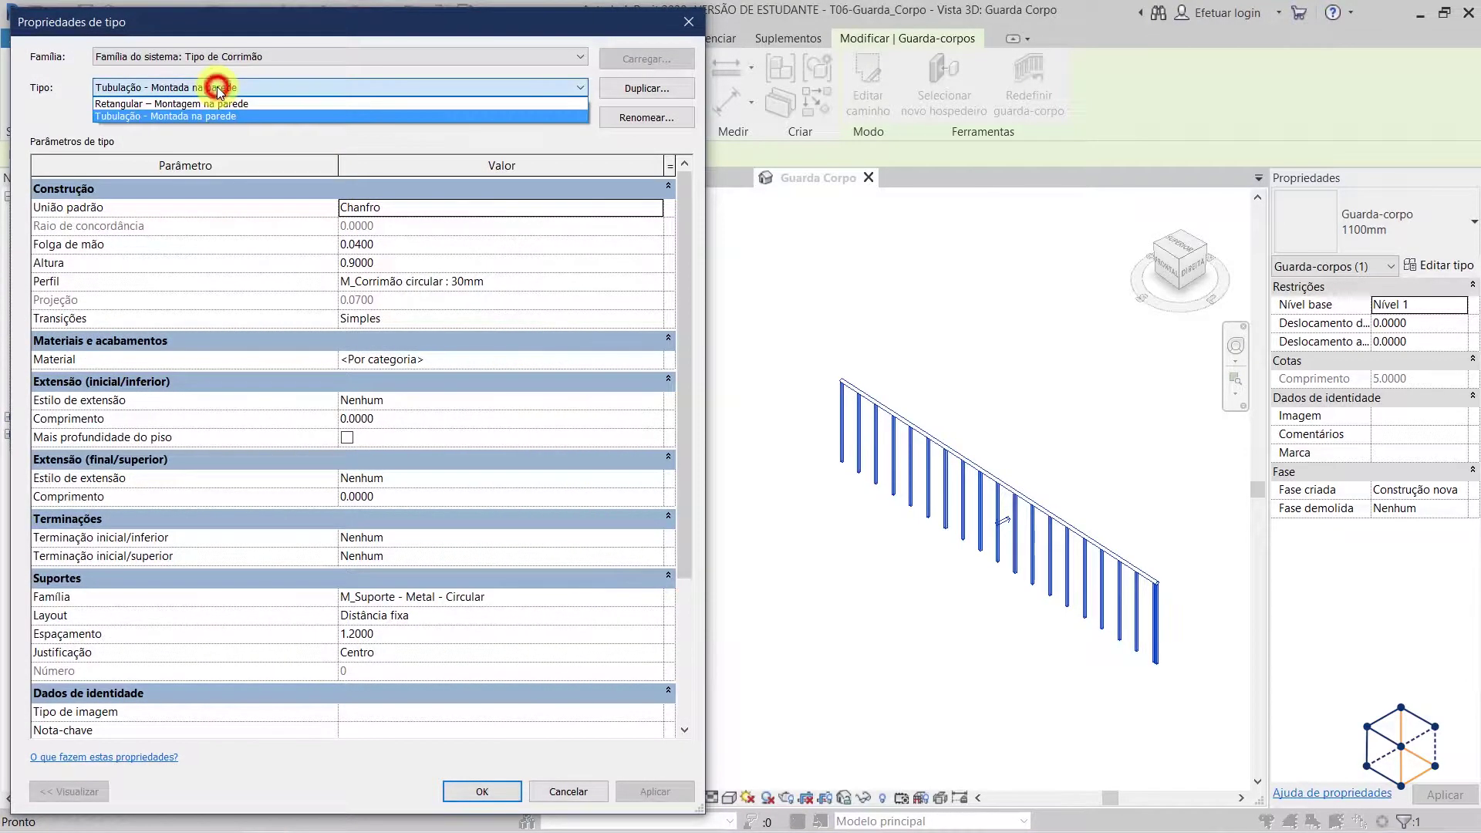
left_click(151, 103)
left_click(163, 86)
left_click(133, 117)
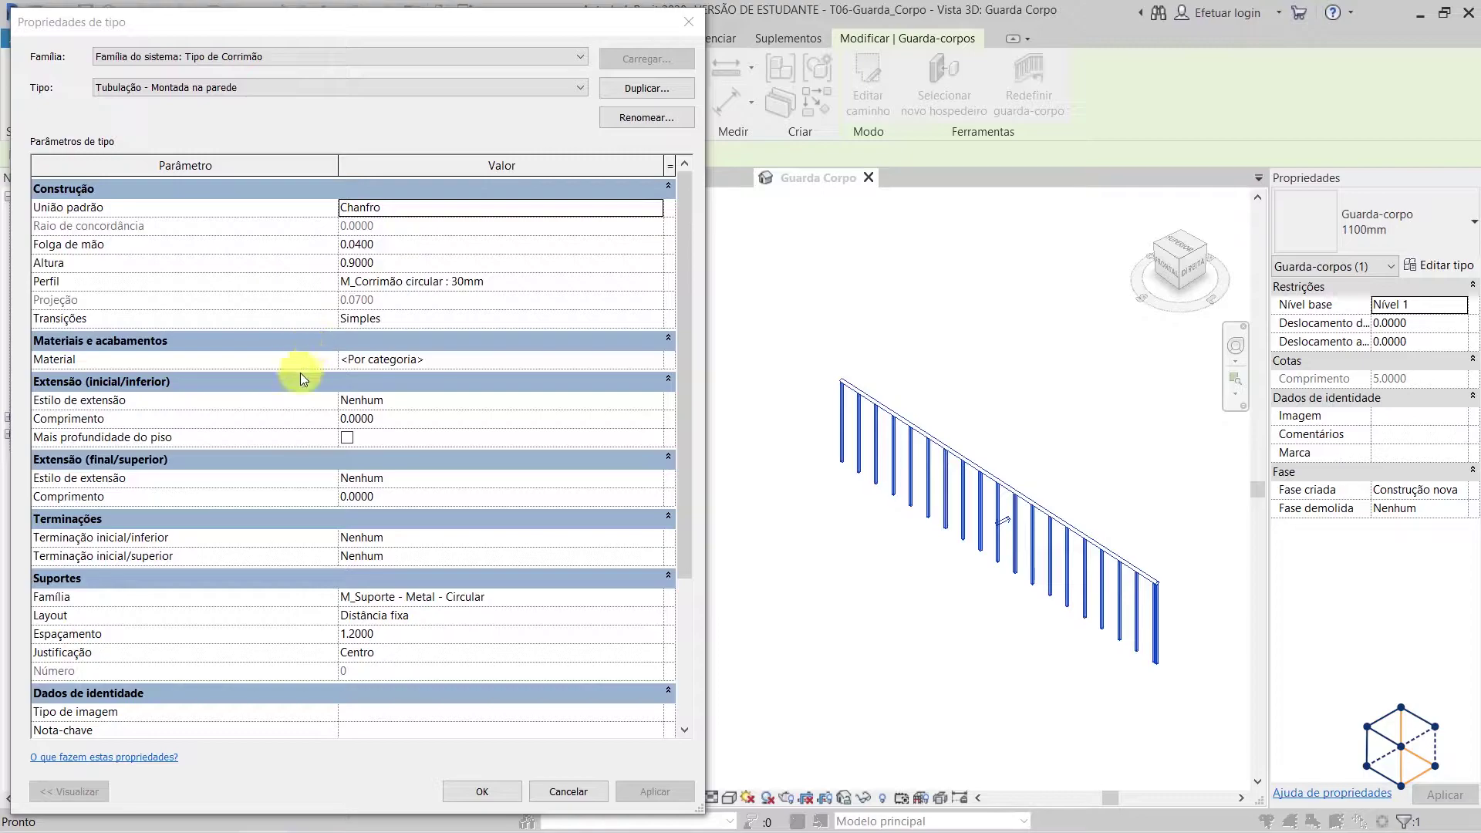
scroll(290, 457, "down", 4)
scroll(358, 622, "up", 4)
scroll(611, 689, "down", 4)
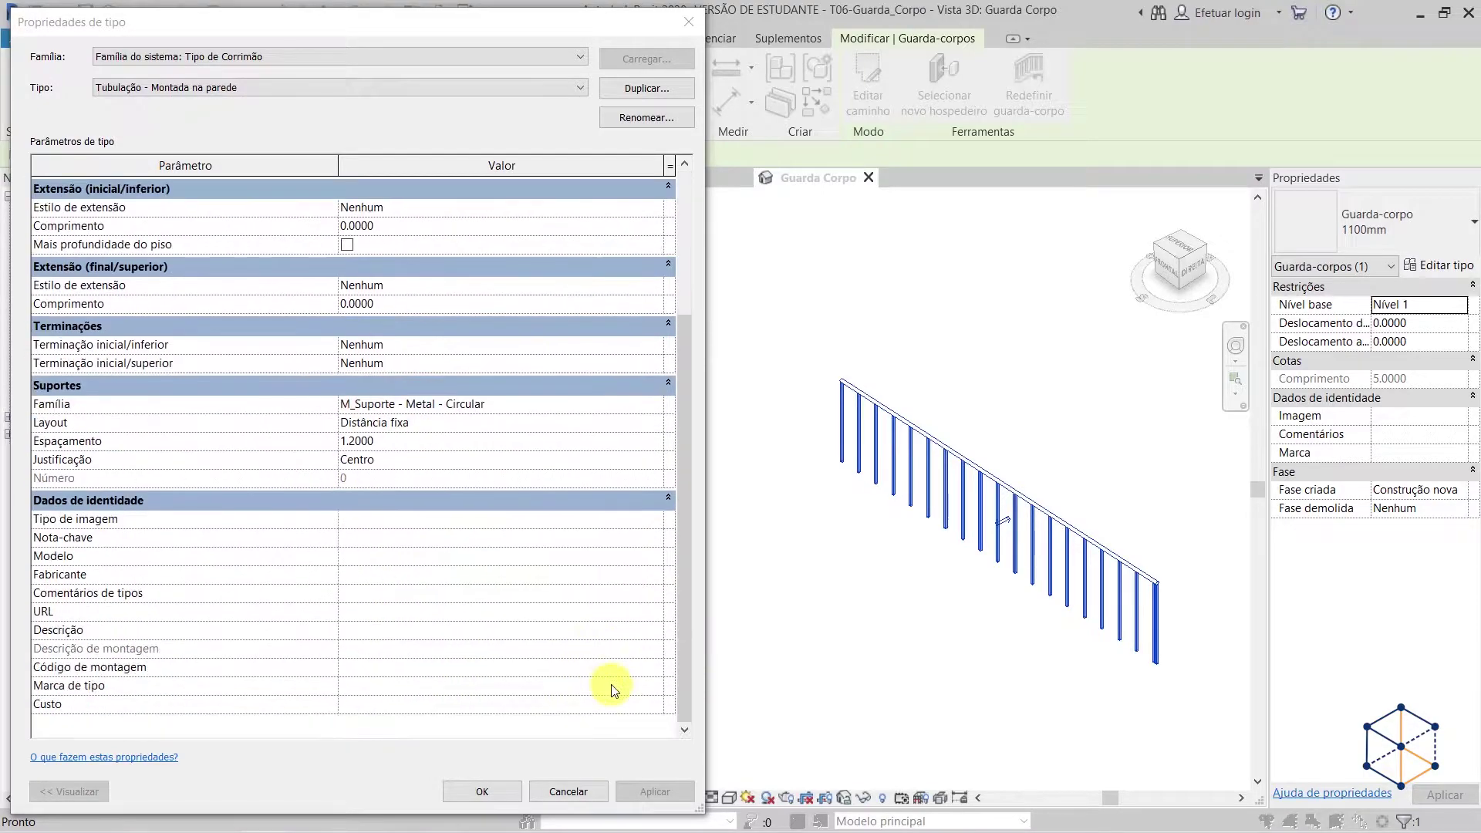
left_click(668, 500)
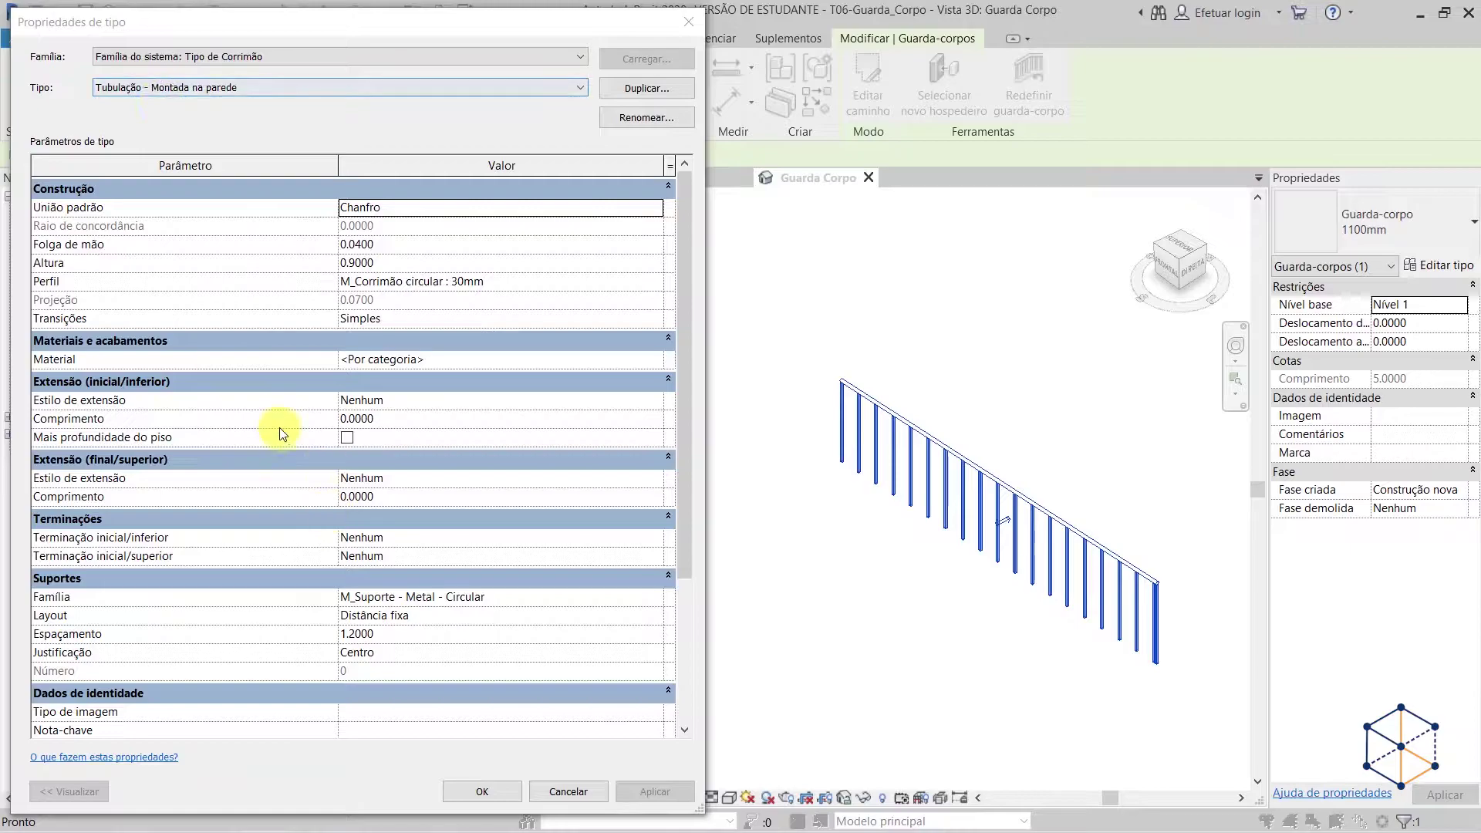
- Confirm the handrail type, set the Corrimão 1 position to Direita in the 1100mm railing type, and apply and confirm it
scroll(279, 427, "down", 3)
left_click(669, 498)
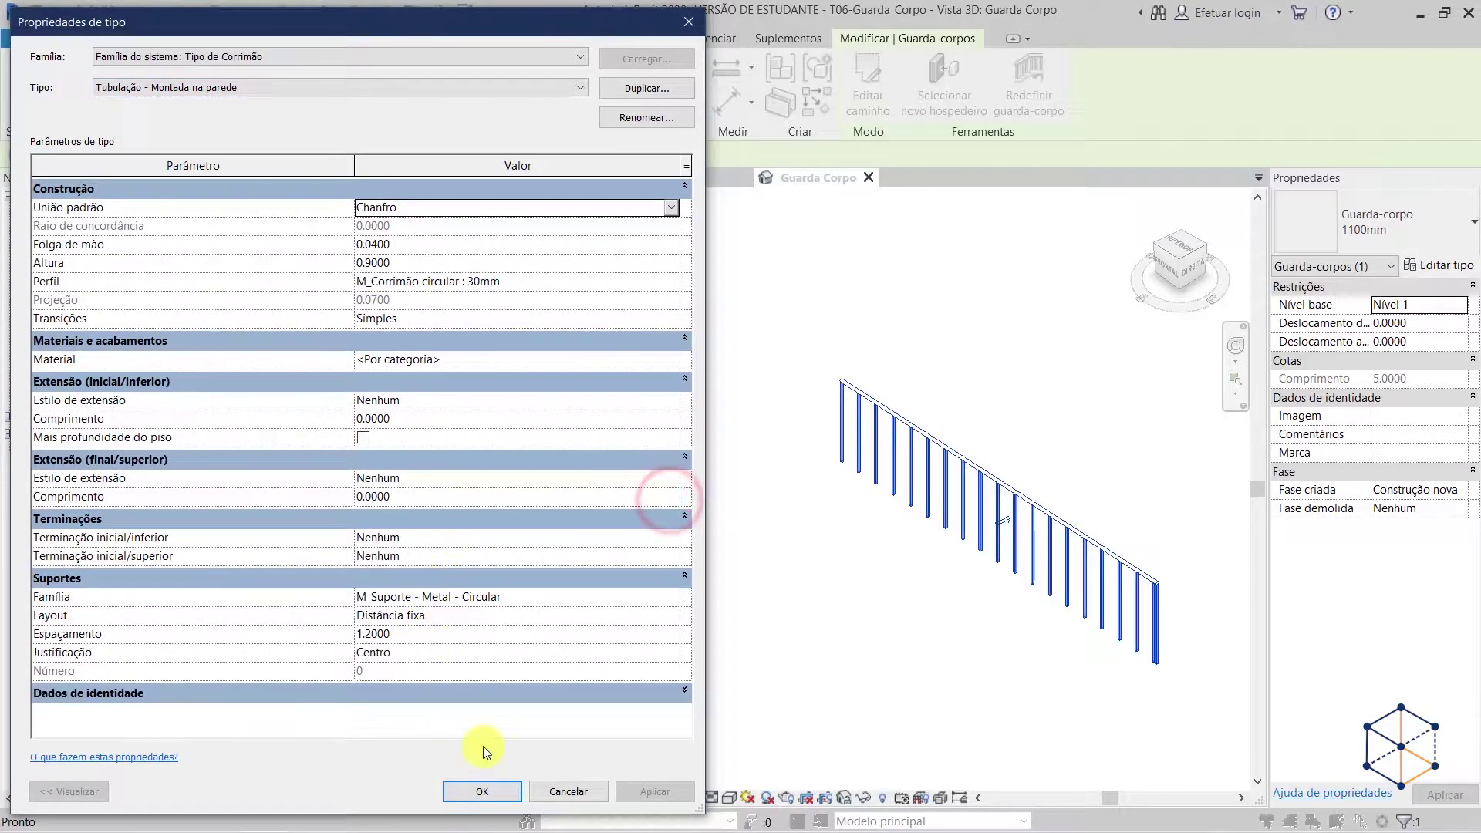
left_click(503, 790)
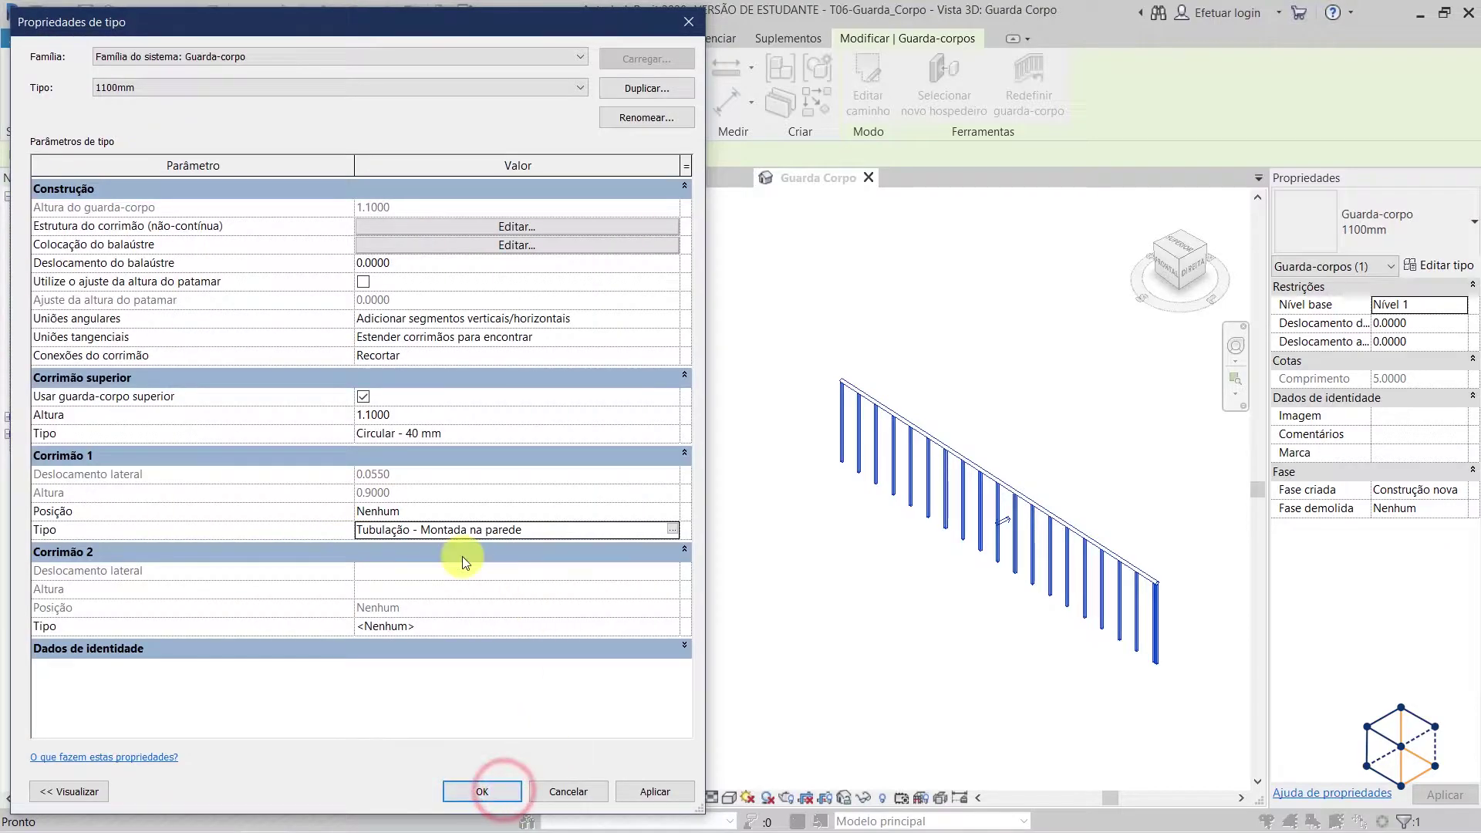
left_click(414, 512)
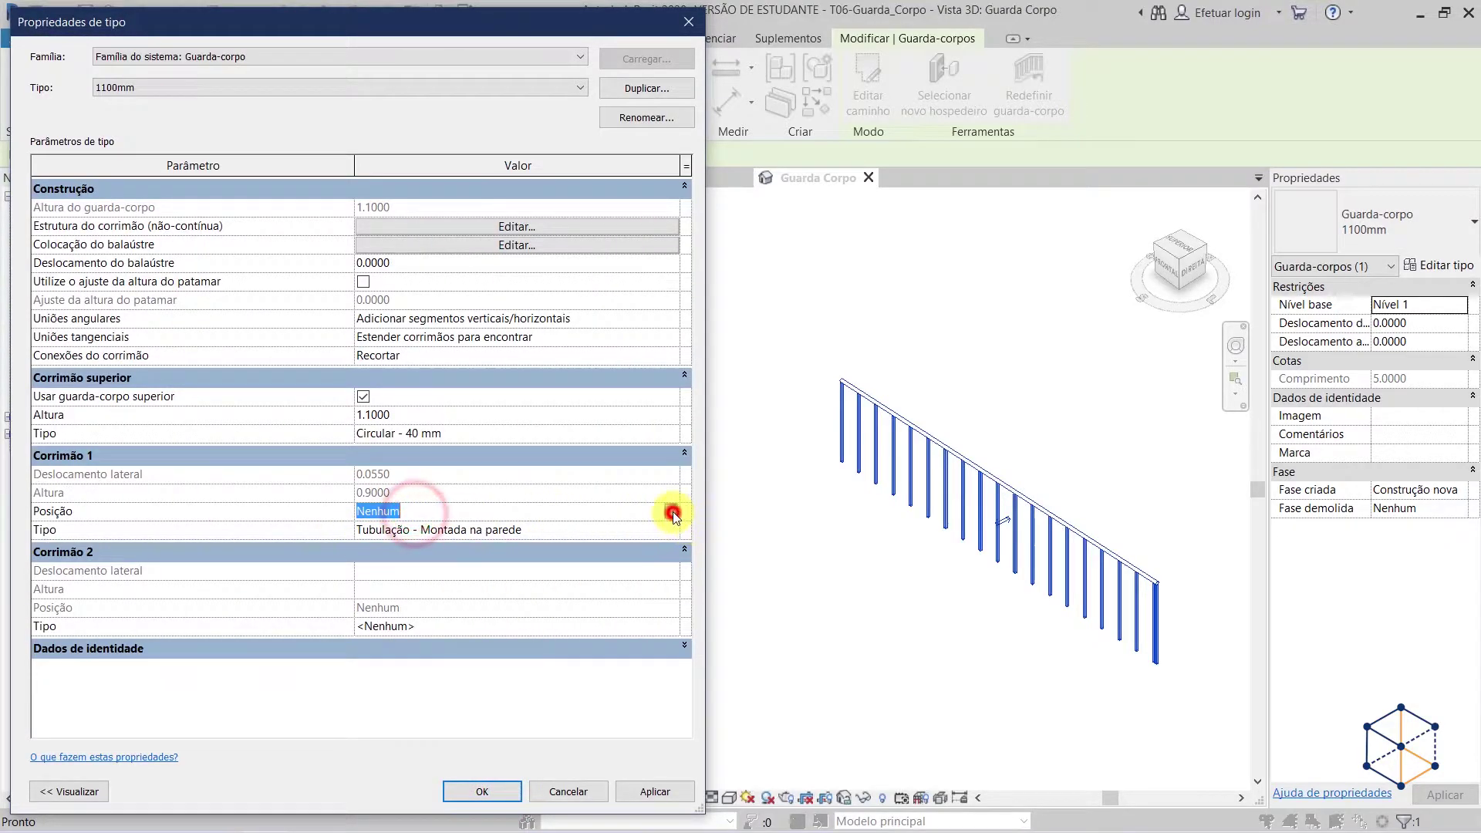
left_click(672, 512)
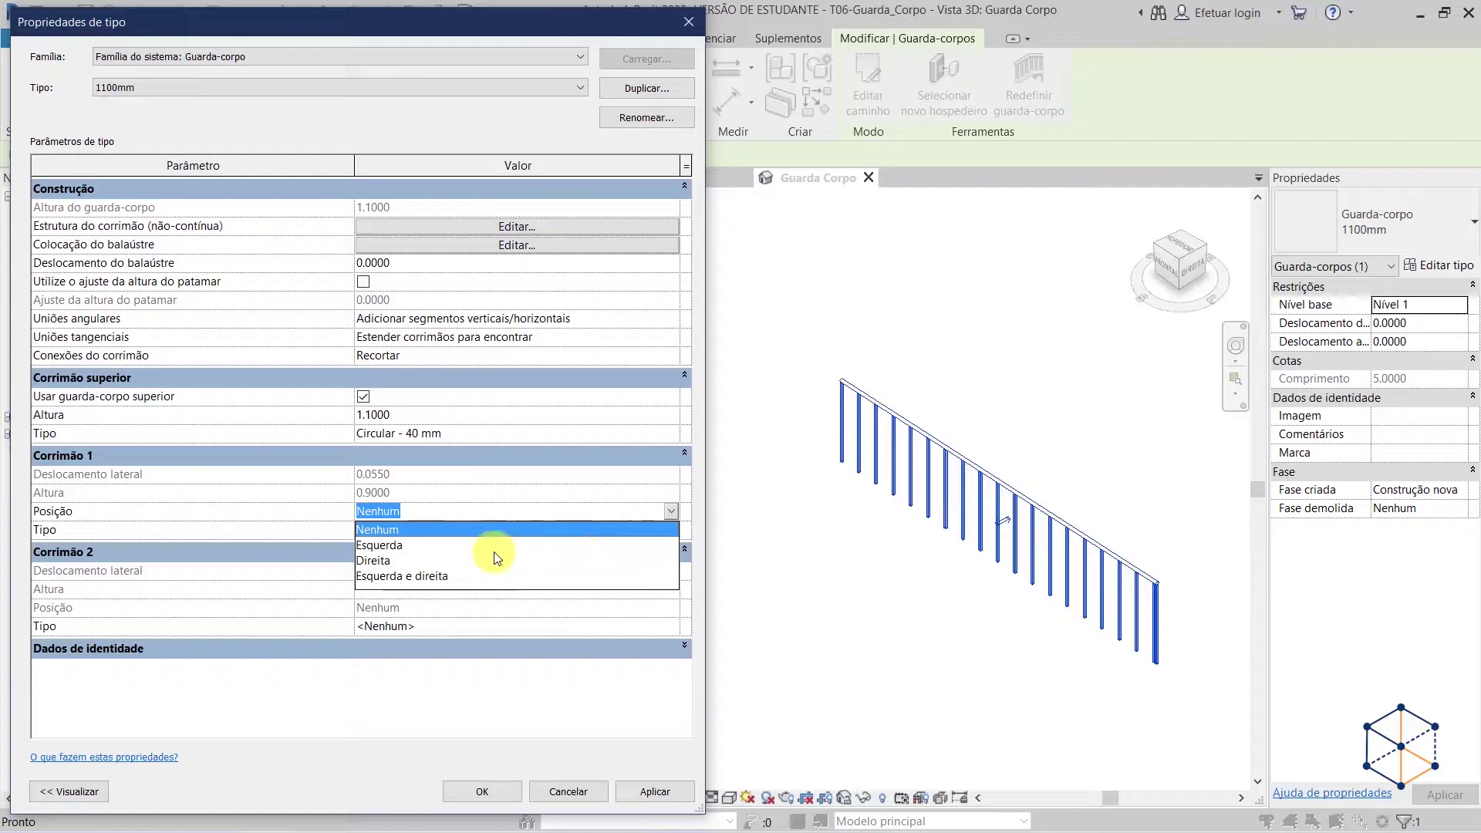
left_click(406, 561)
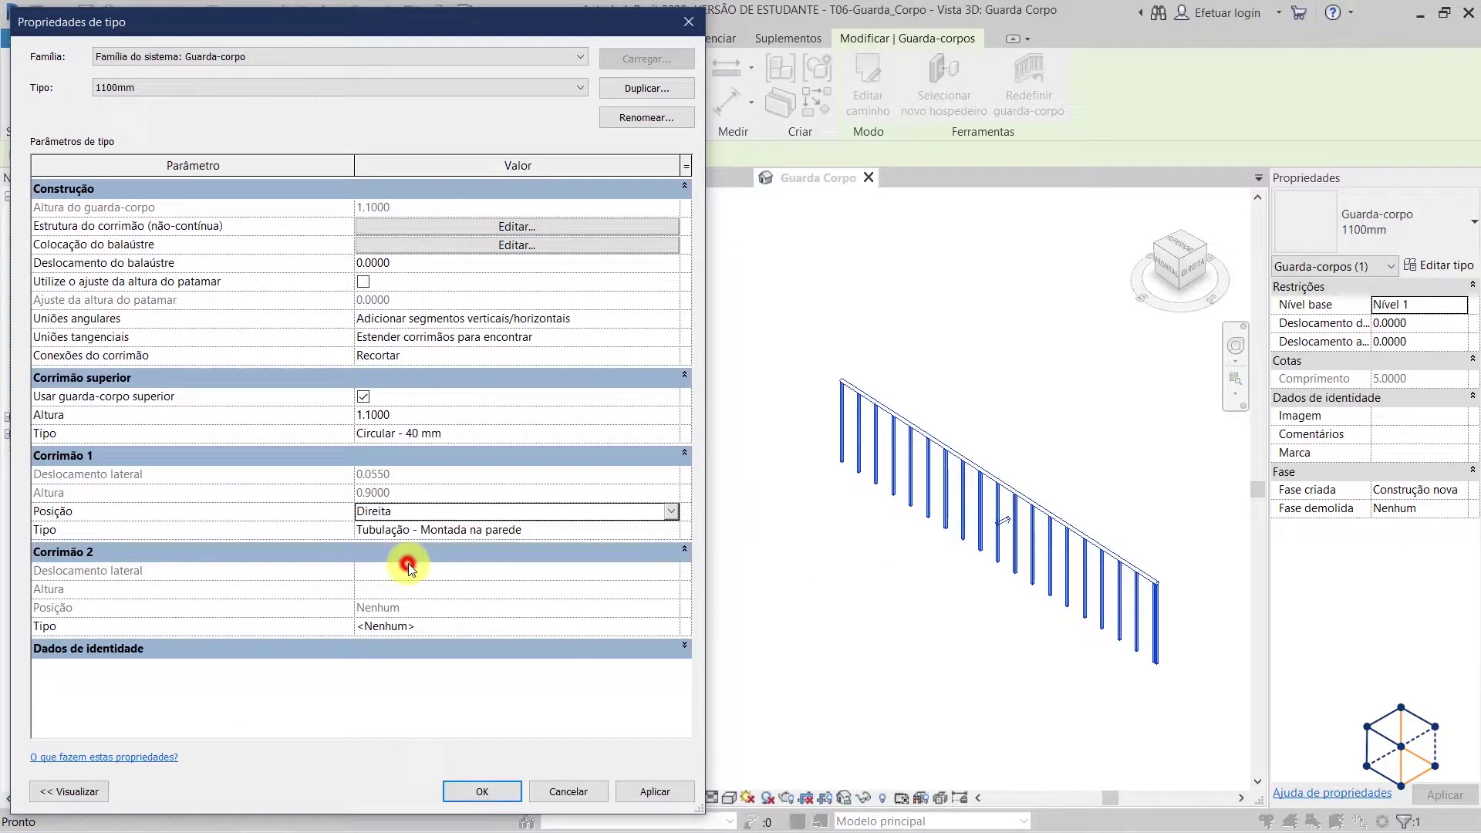
left_click(659, 790)
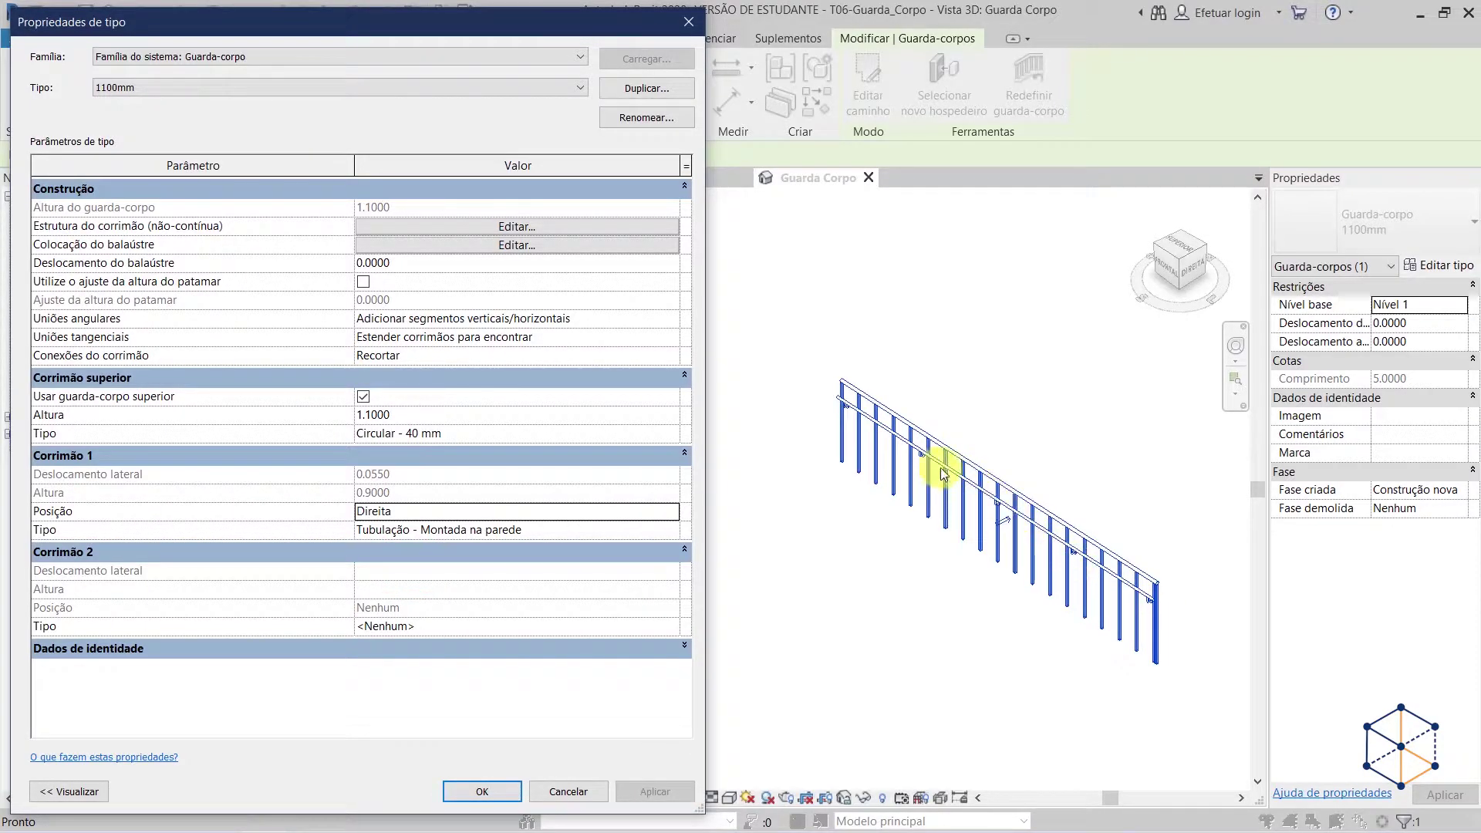
left_click(513, 793)
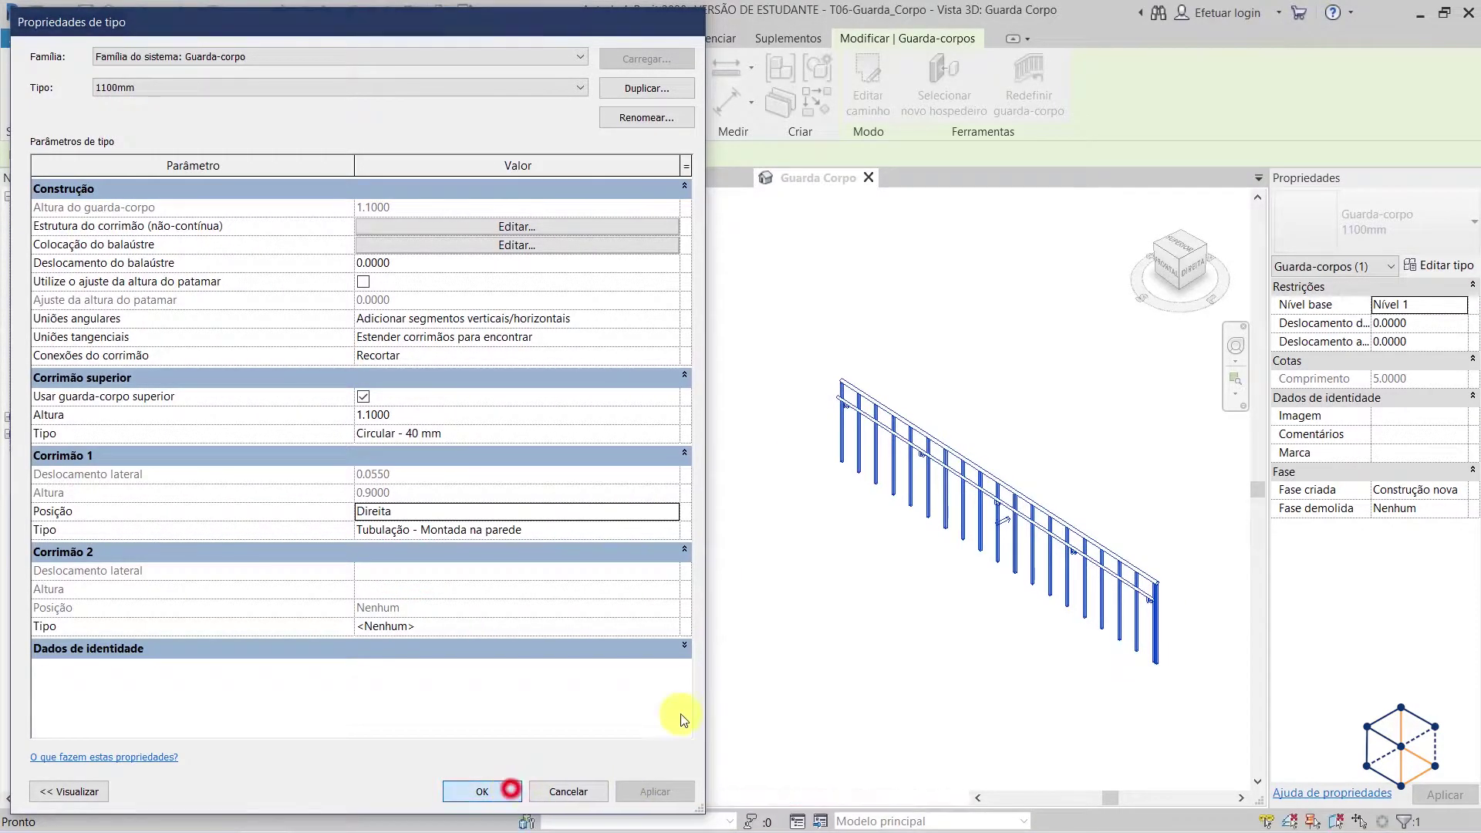
- Reopen the railing's type properties and try the Corrimão 1 position Esquerda e direita, applying it
left_click(933, 605)
middle_click_drag(1058, 450, 985, 376)
scroll(1190, 660, "up", 2)
middle_click_drag(1190, 566, 1116, 422, "shift")
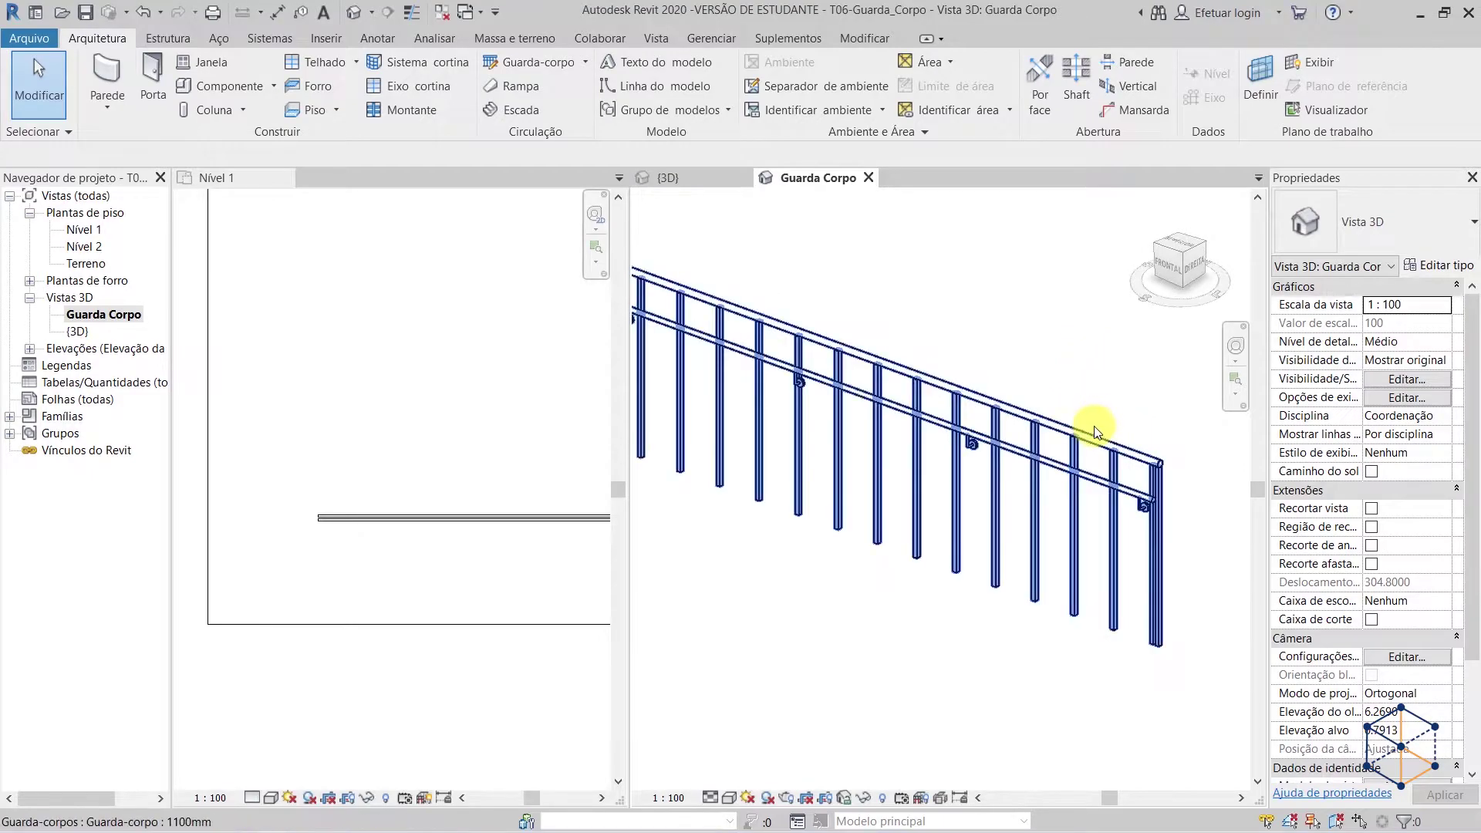
left_click(1077, 434)
left_click(1431, 266)
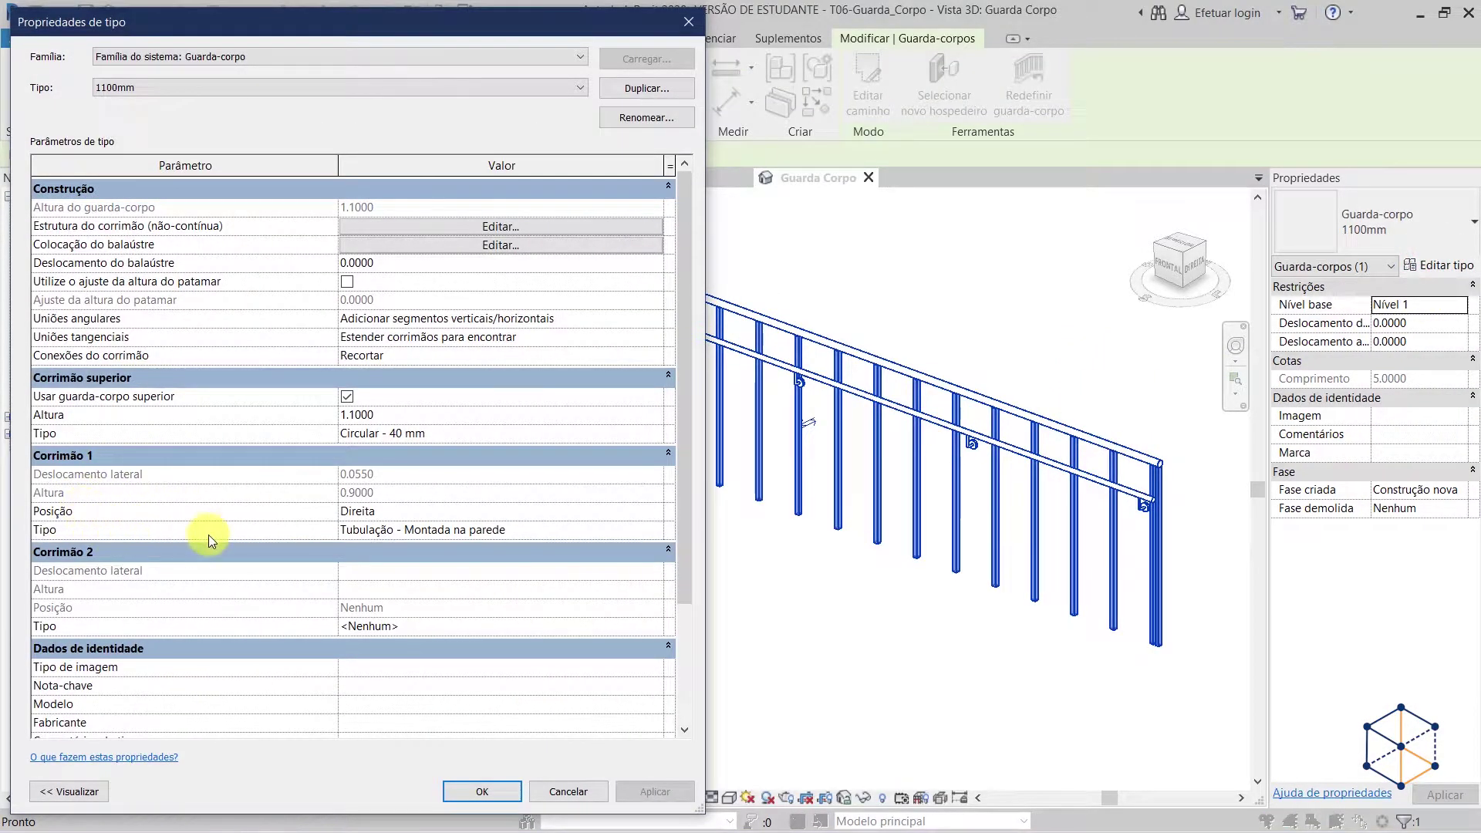
left_click(654, 512)
left_click(375, 572)
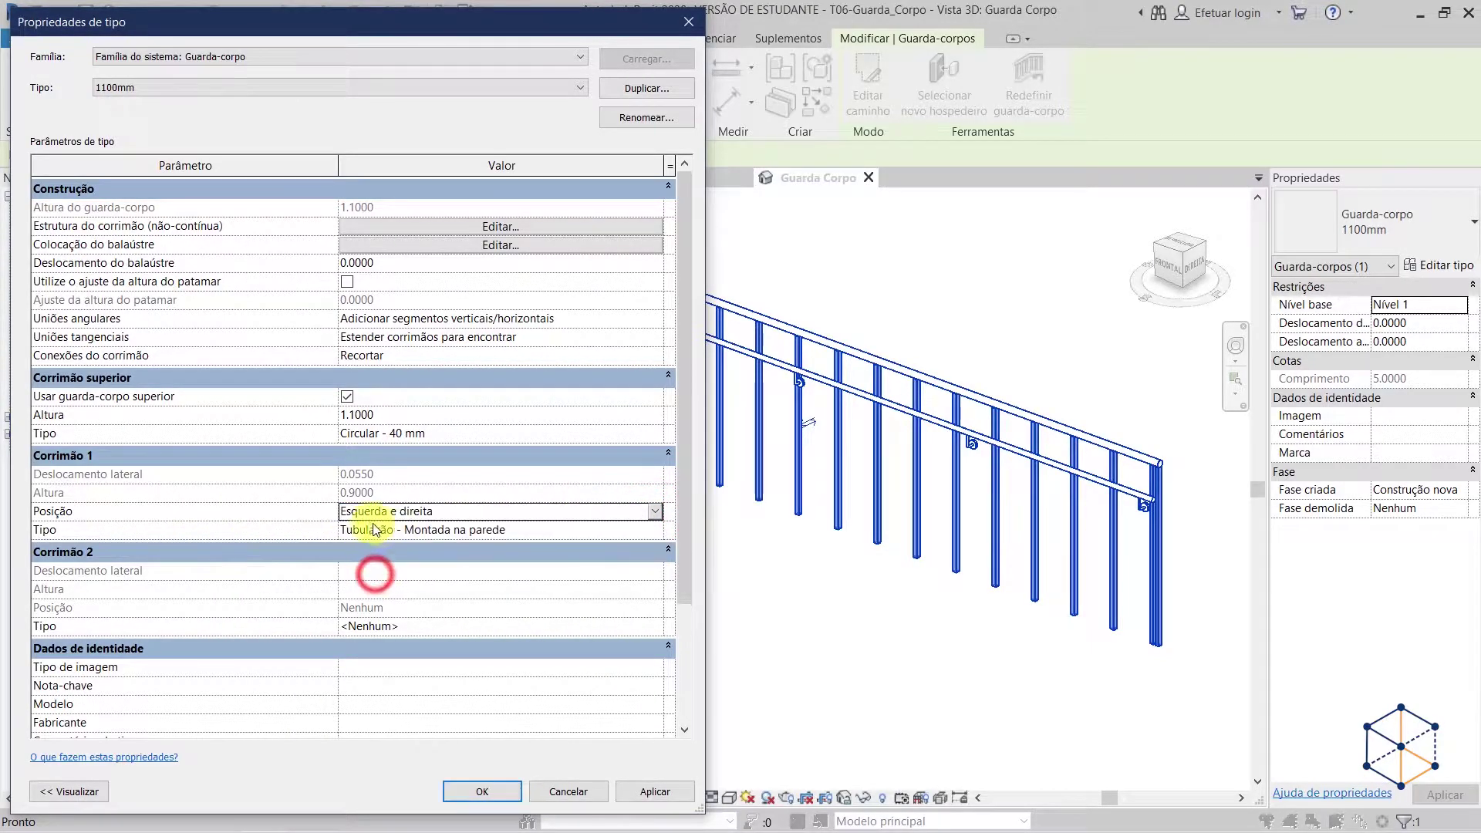
left_click(648, 792)
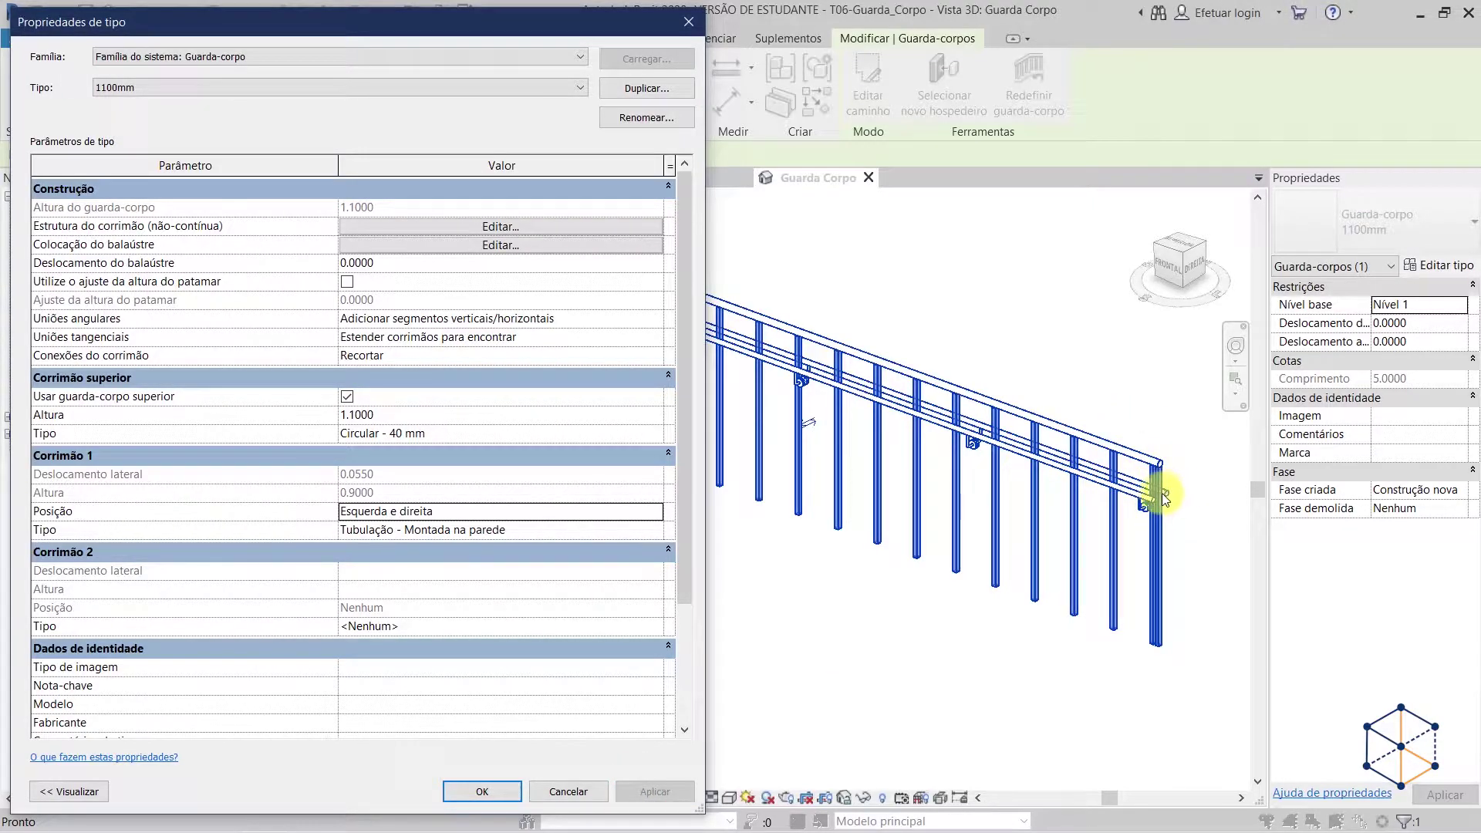
- Return the Corrimão 1 position to Direita and apply the change to the railing
left_click(652, 515)
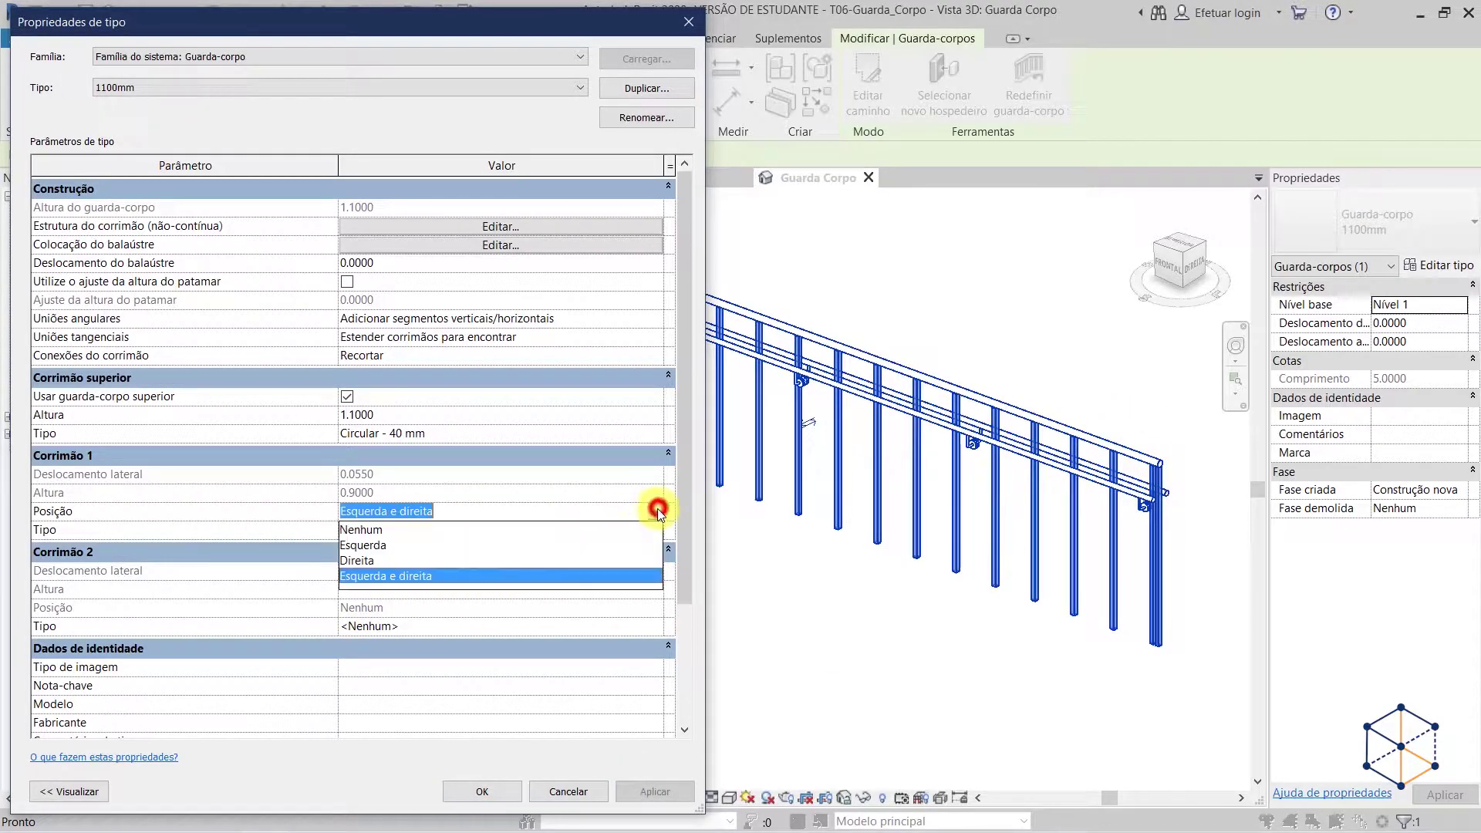
left_click(372, 562)
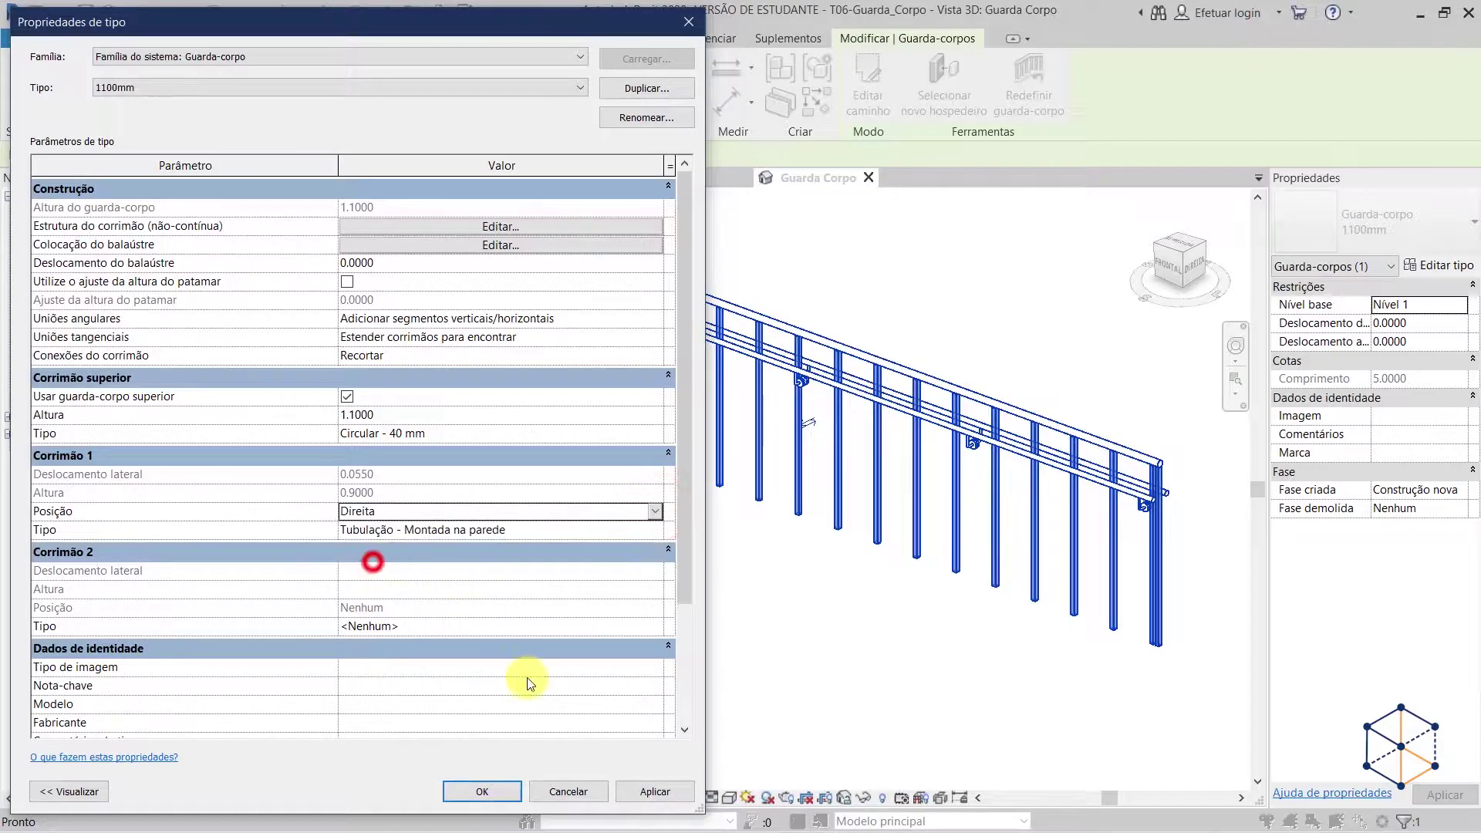
left_click(655, 791)
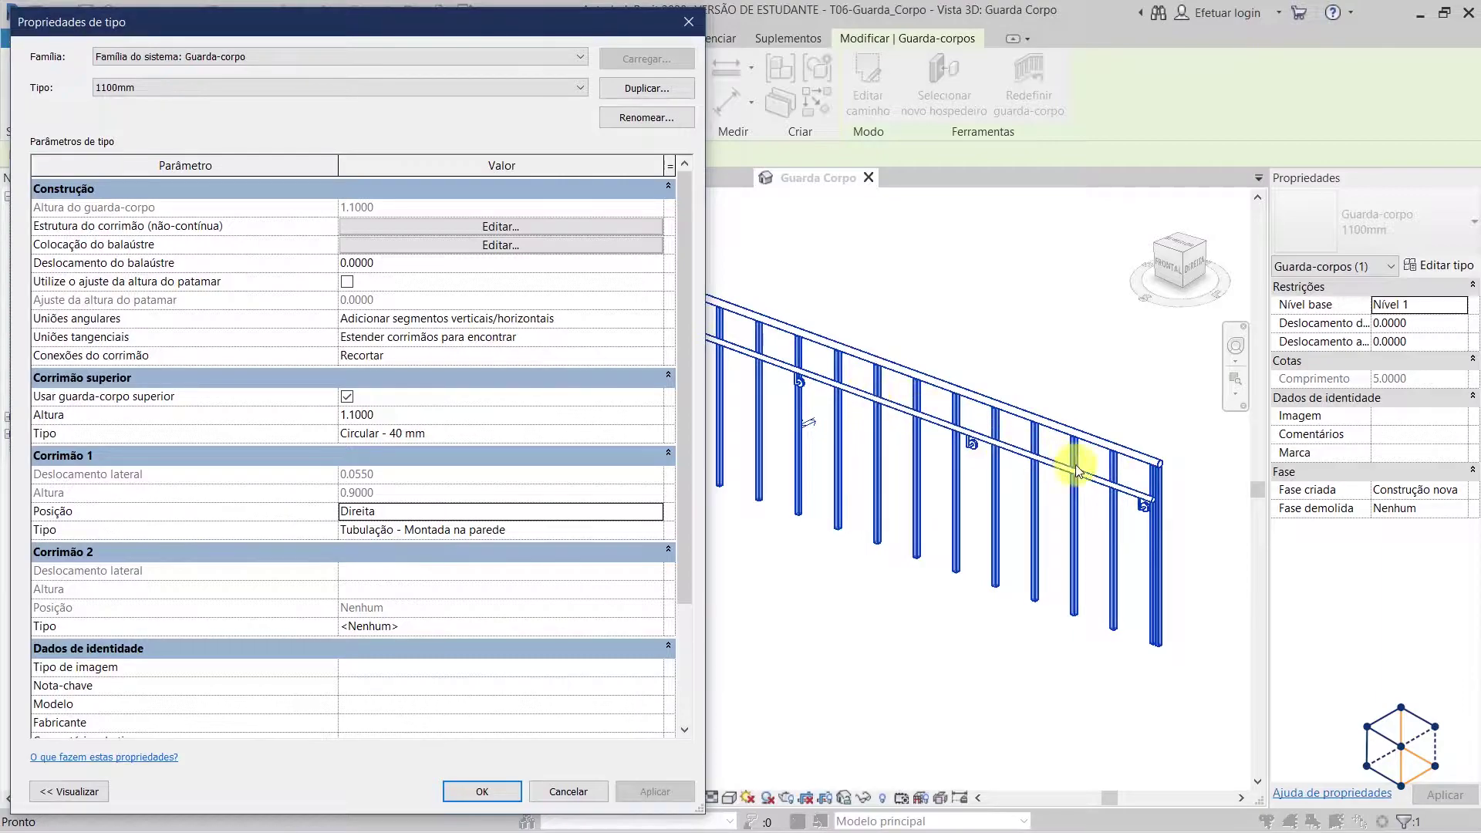
left_click(884, 334)
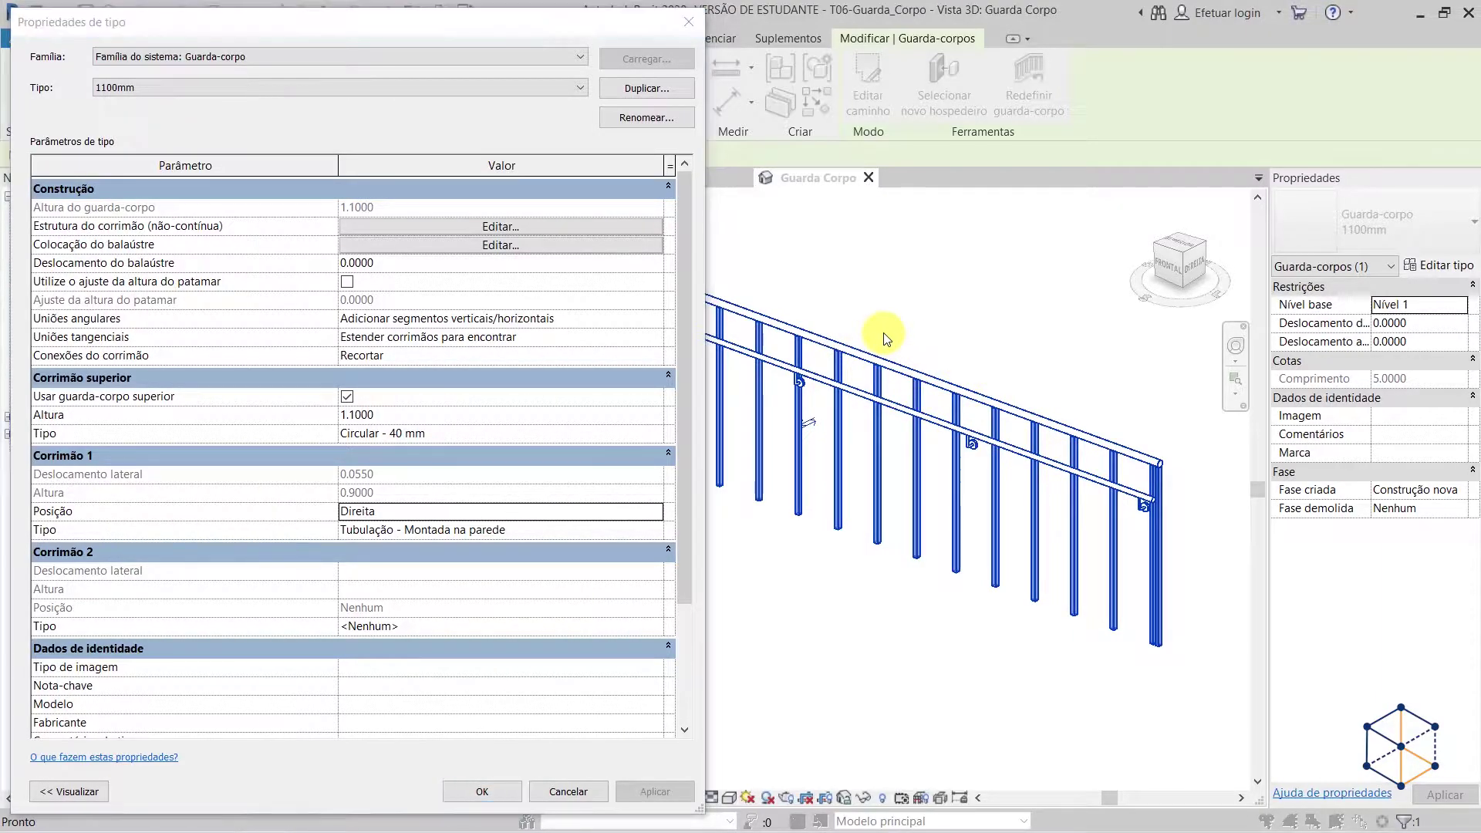
- In the Corrimão 1 handrail type Tubulação - Montada na parede, set the support spacing to 0.8 and apply it
double_click(651, 531)
left_click_drag(344, 22, 1100, 15)
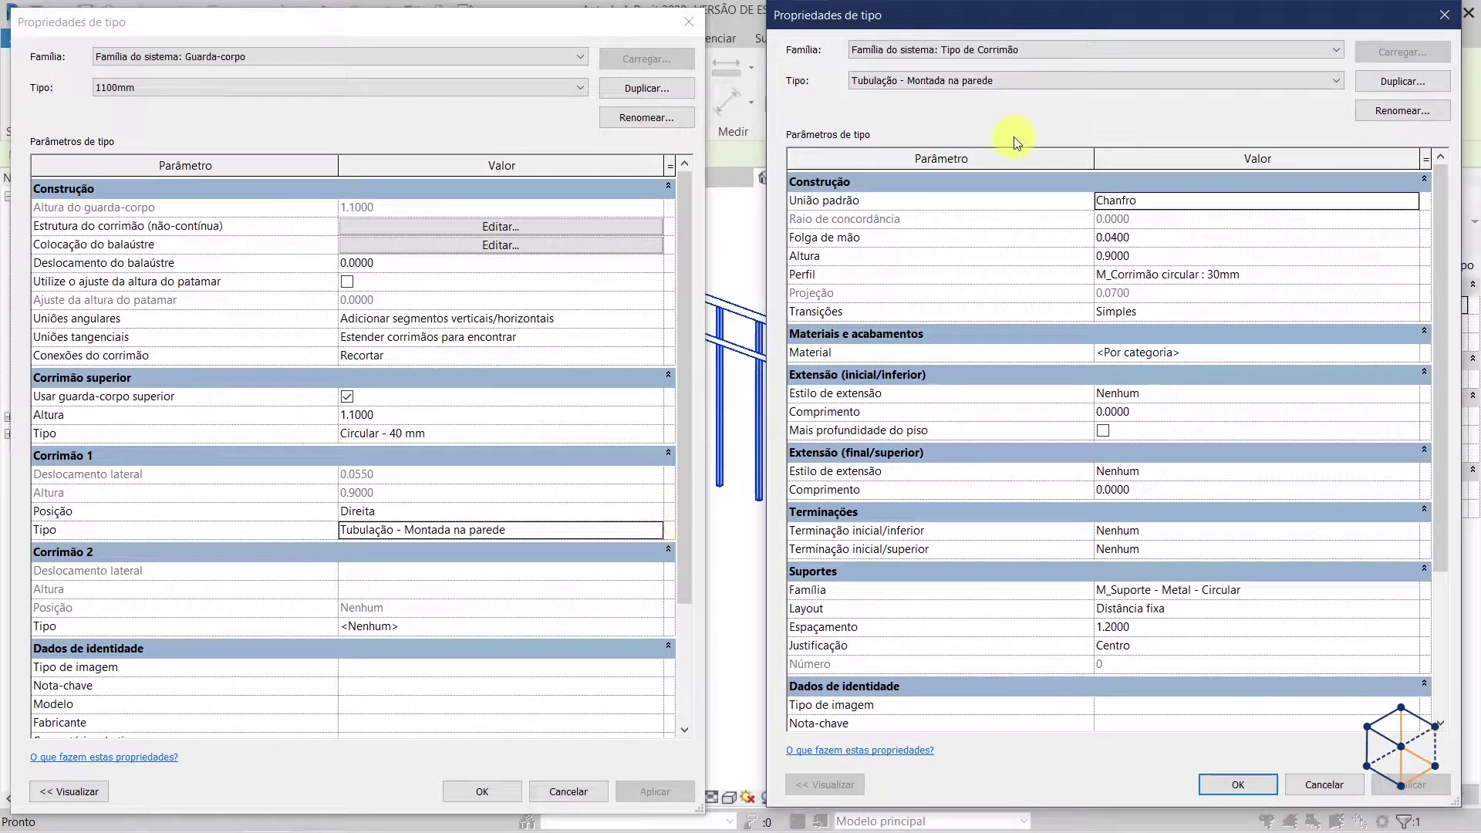
left_click_drag(1059, 24, 278, 21)
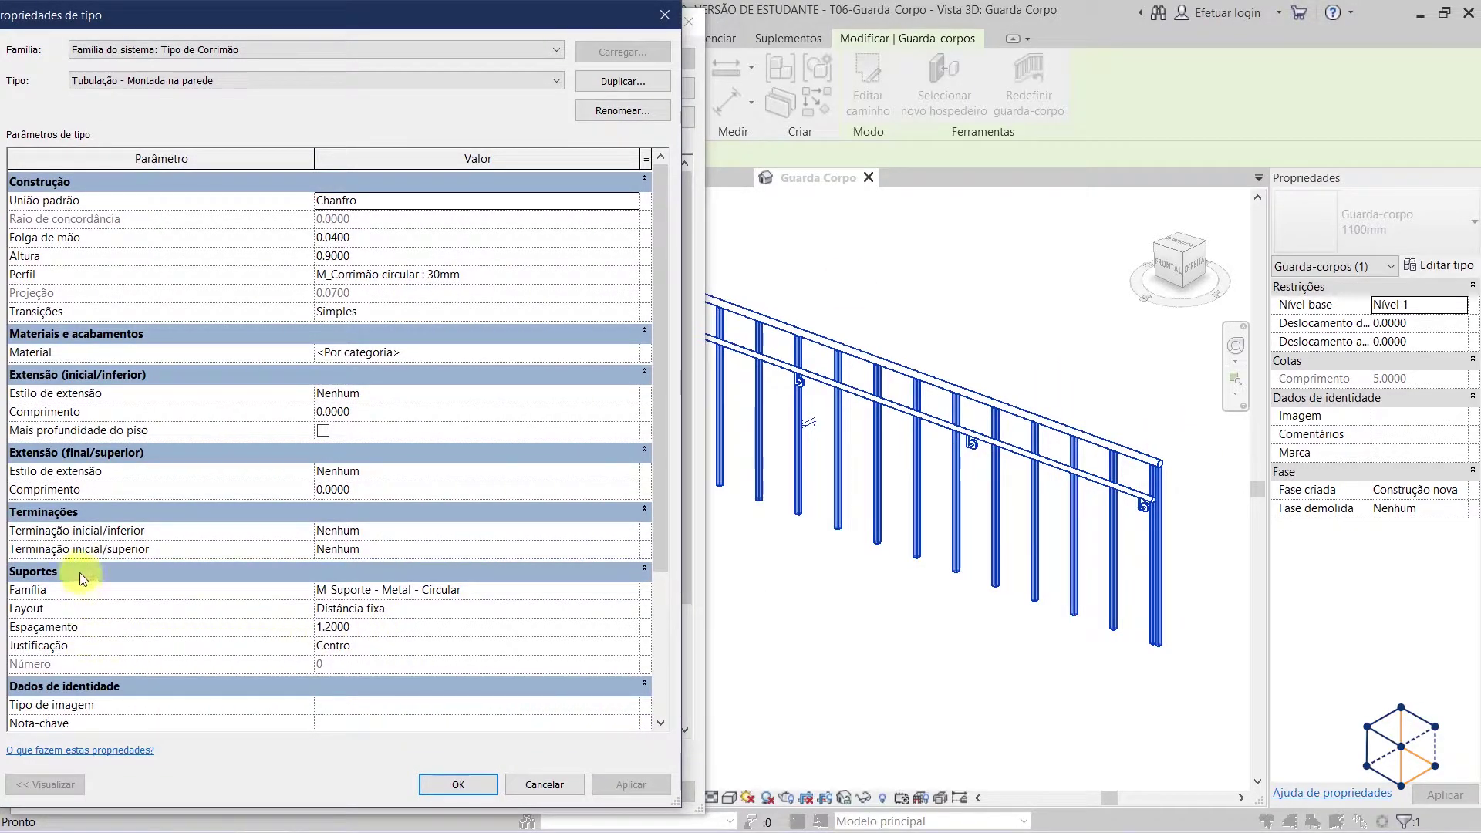
left_click(375, 628)
type("0.8")
key("Return")
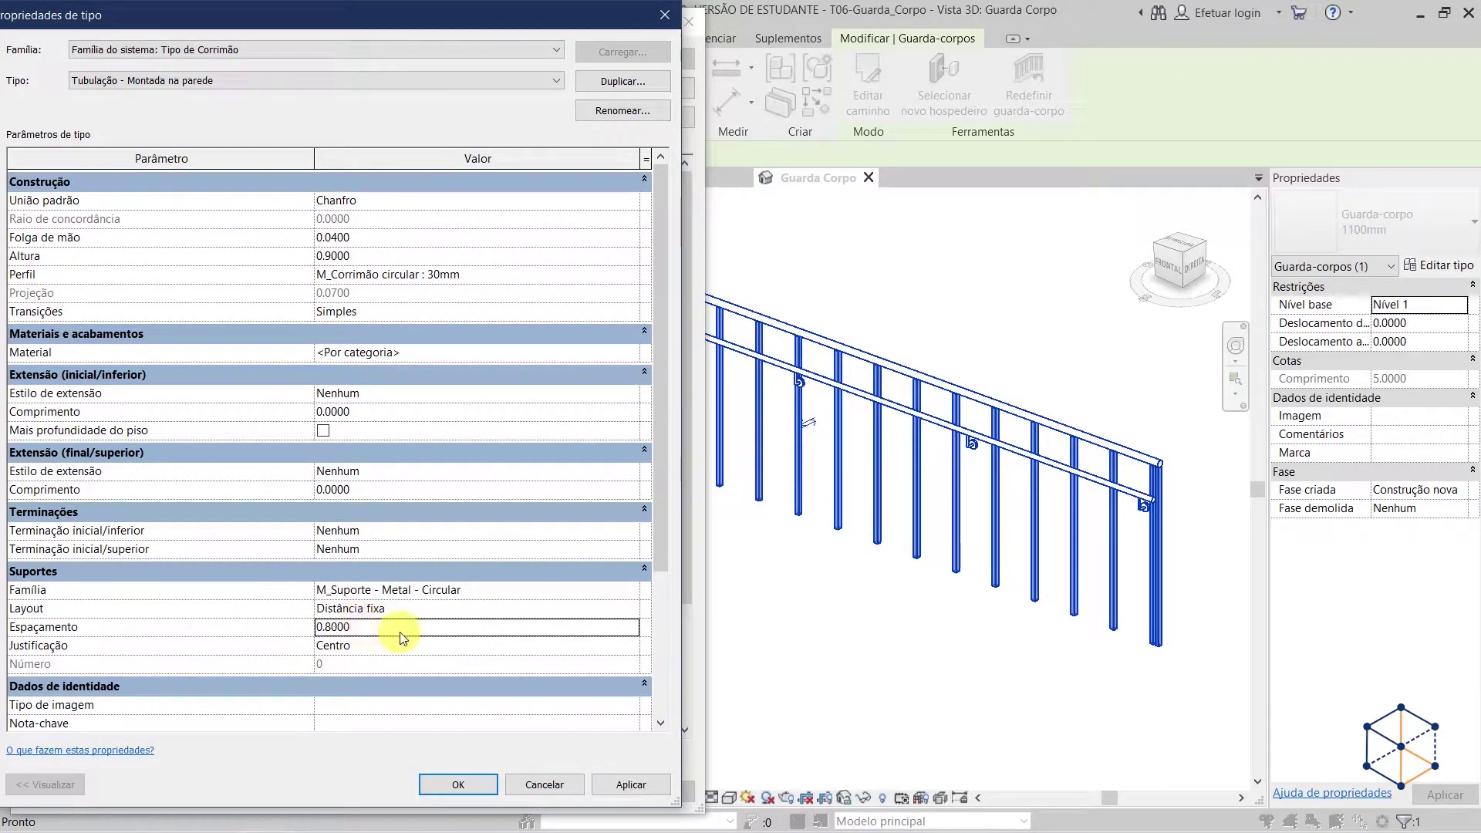
left_click(633, 785)
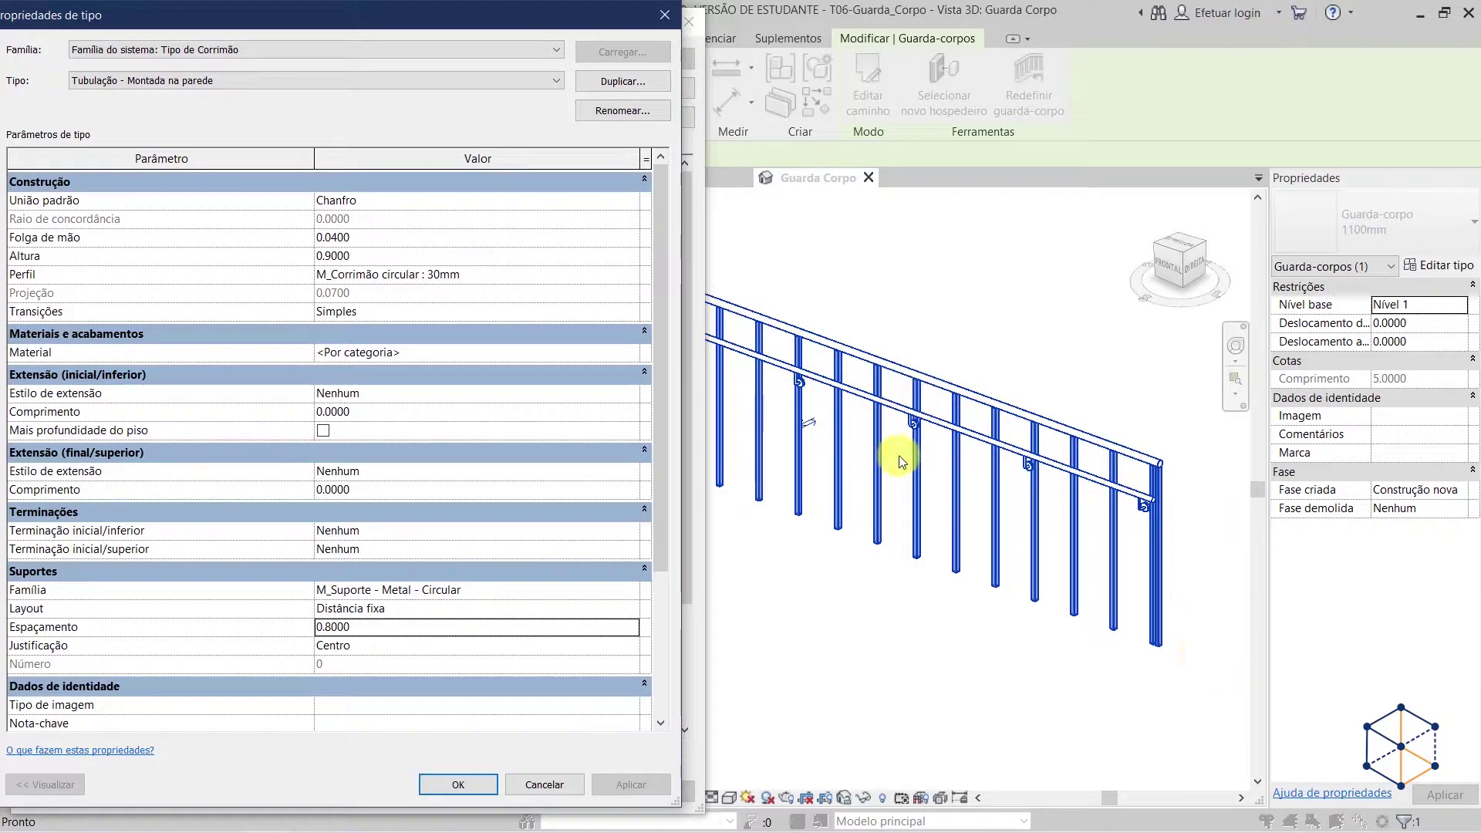
- Set the handrail type's hand clearance (Folga de mão) to 0.1 and apply it
left_click(773, 498)
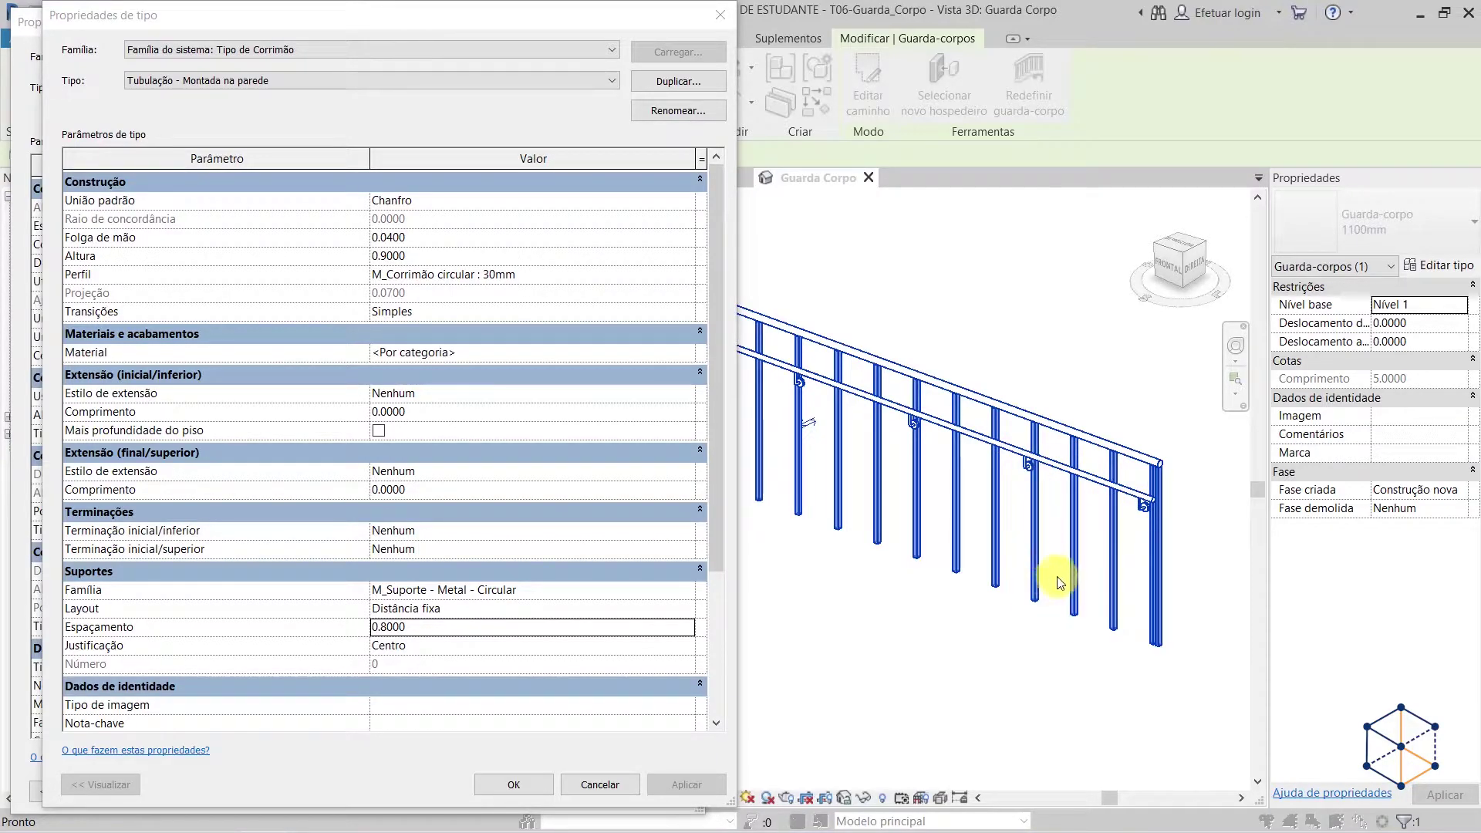
left_click(424, 236)
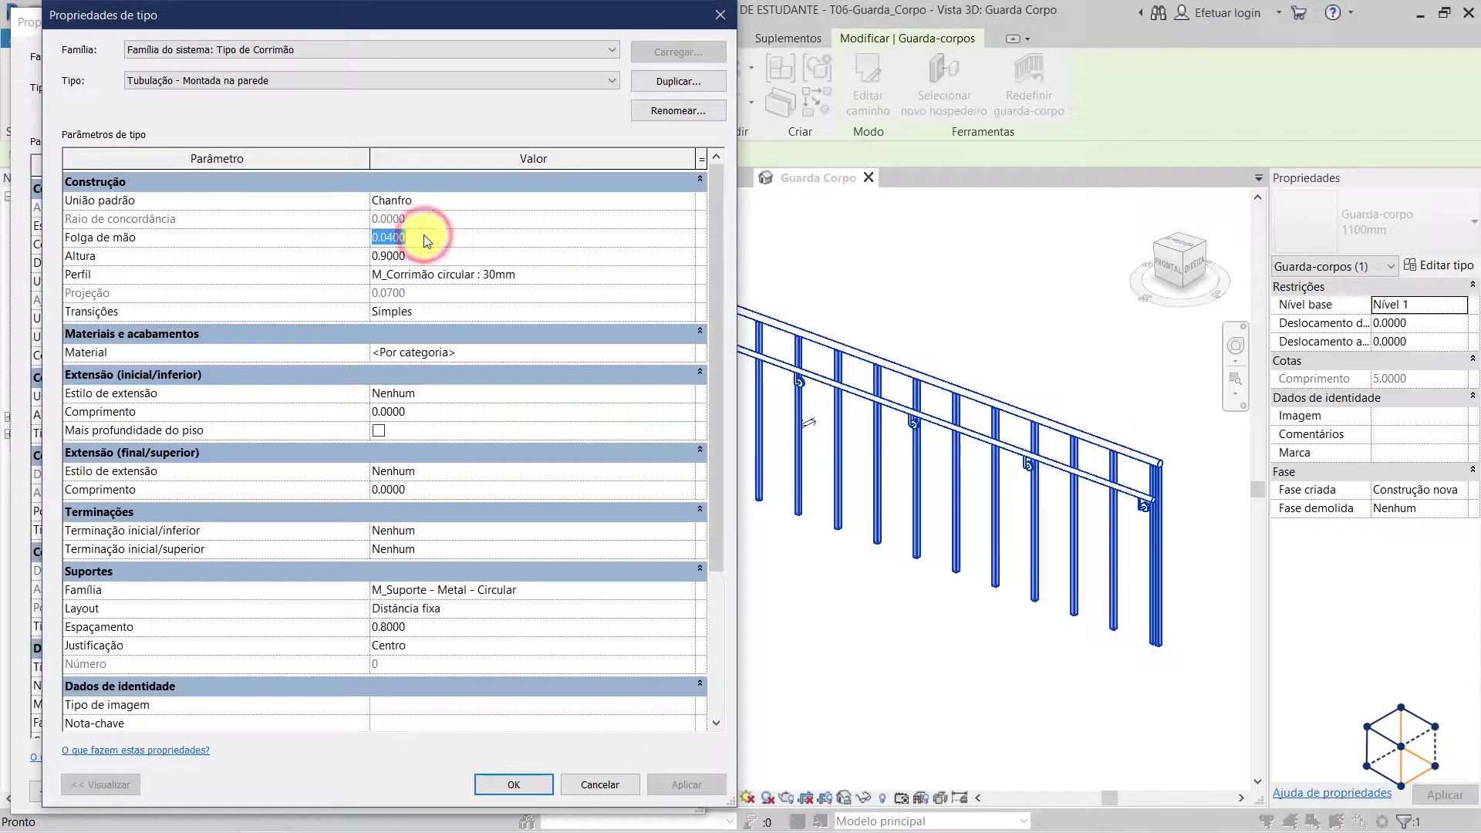
type("0.1")
key("Return")
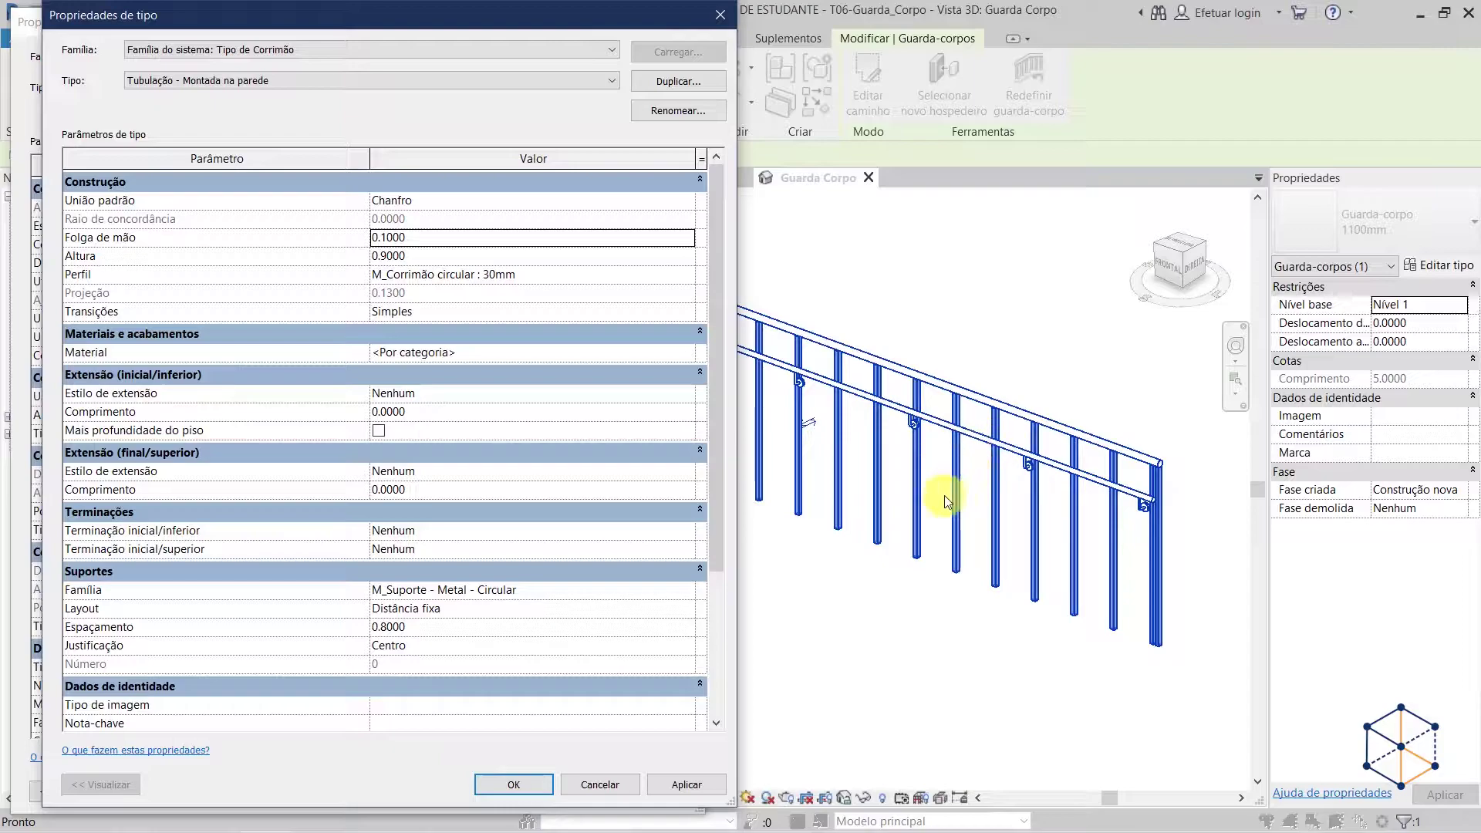
left_click(699, 783)
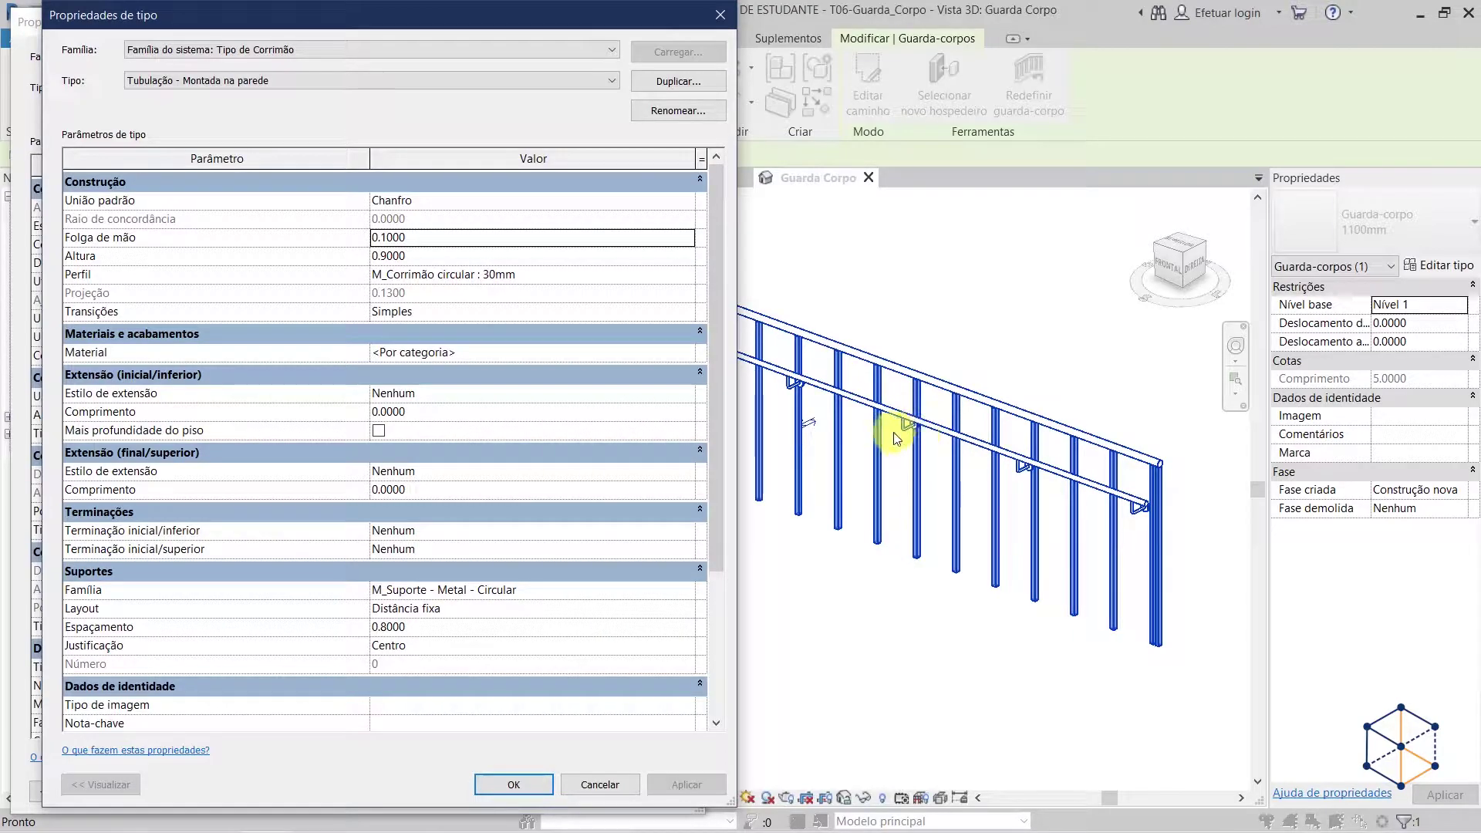
- Set the handrail type's height (Altura) to 0.8 and apply it
left_click(425, 258)
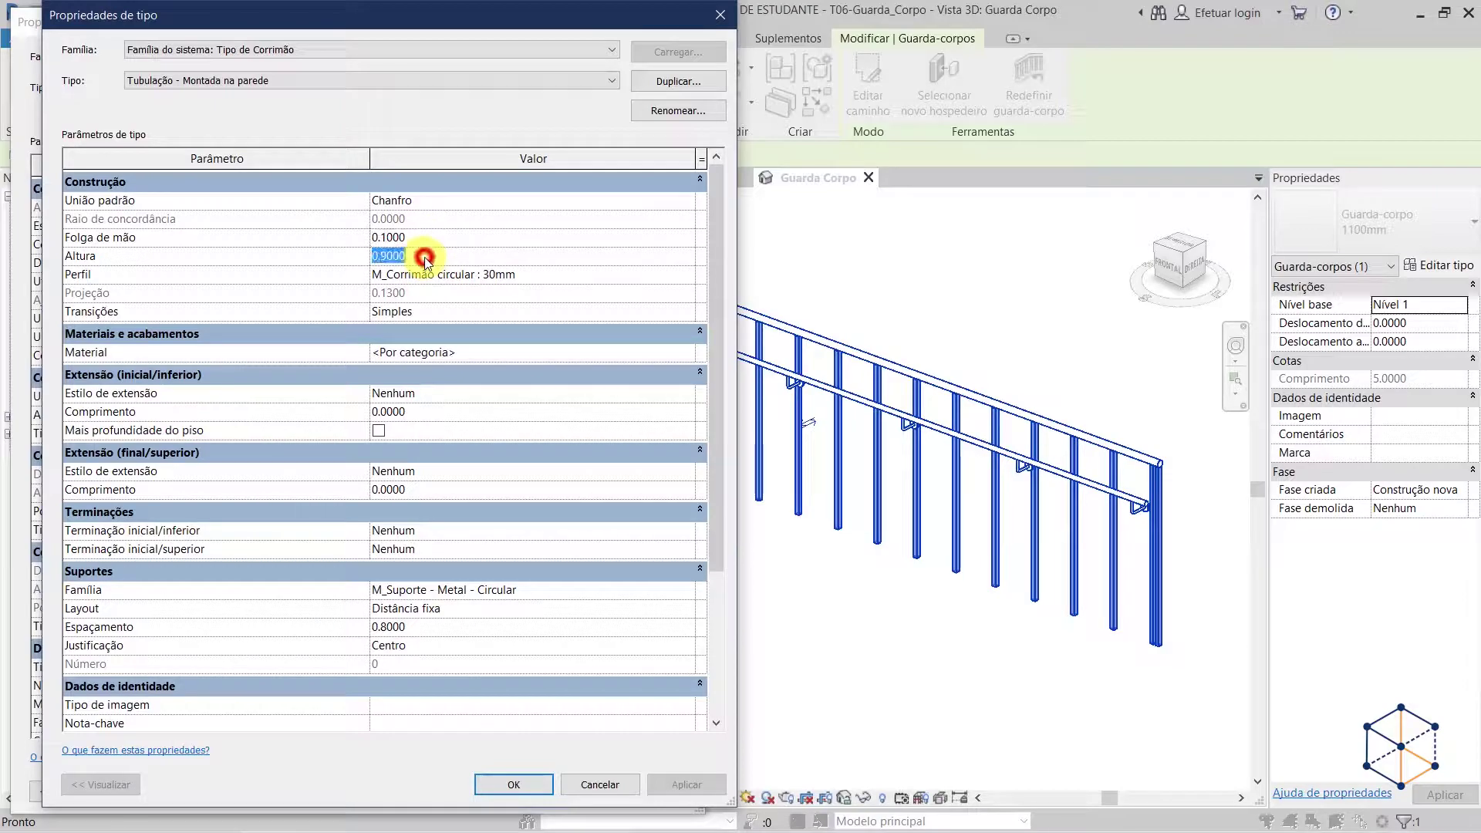
type("0.8000")
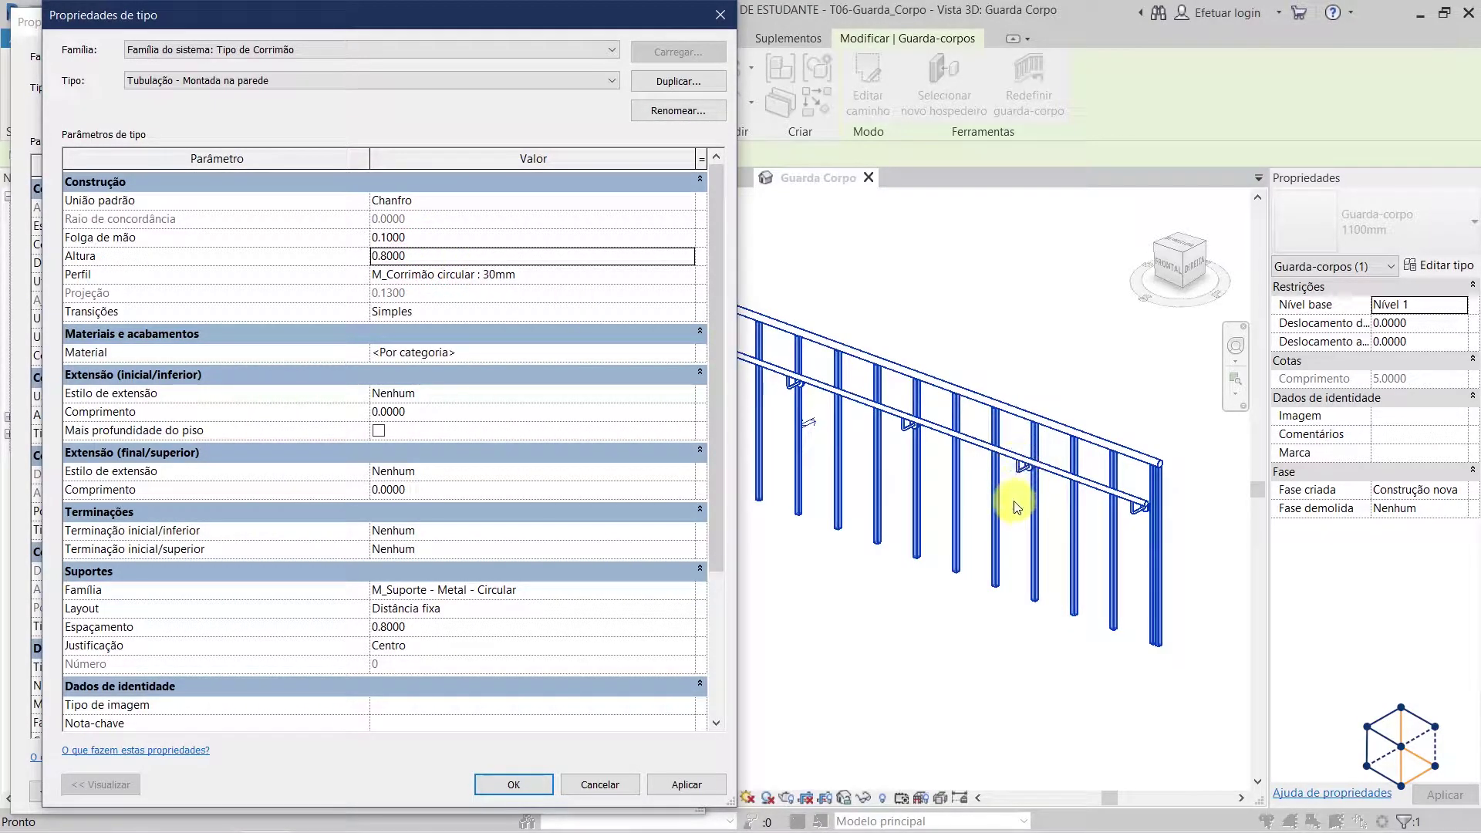
left_click(686, 787)
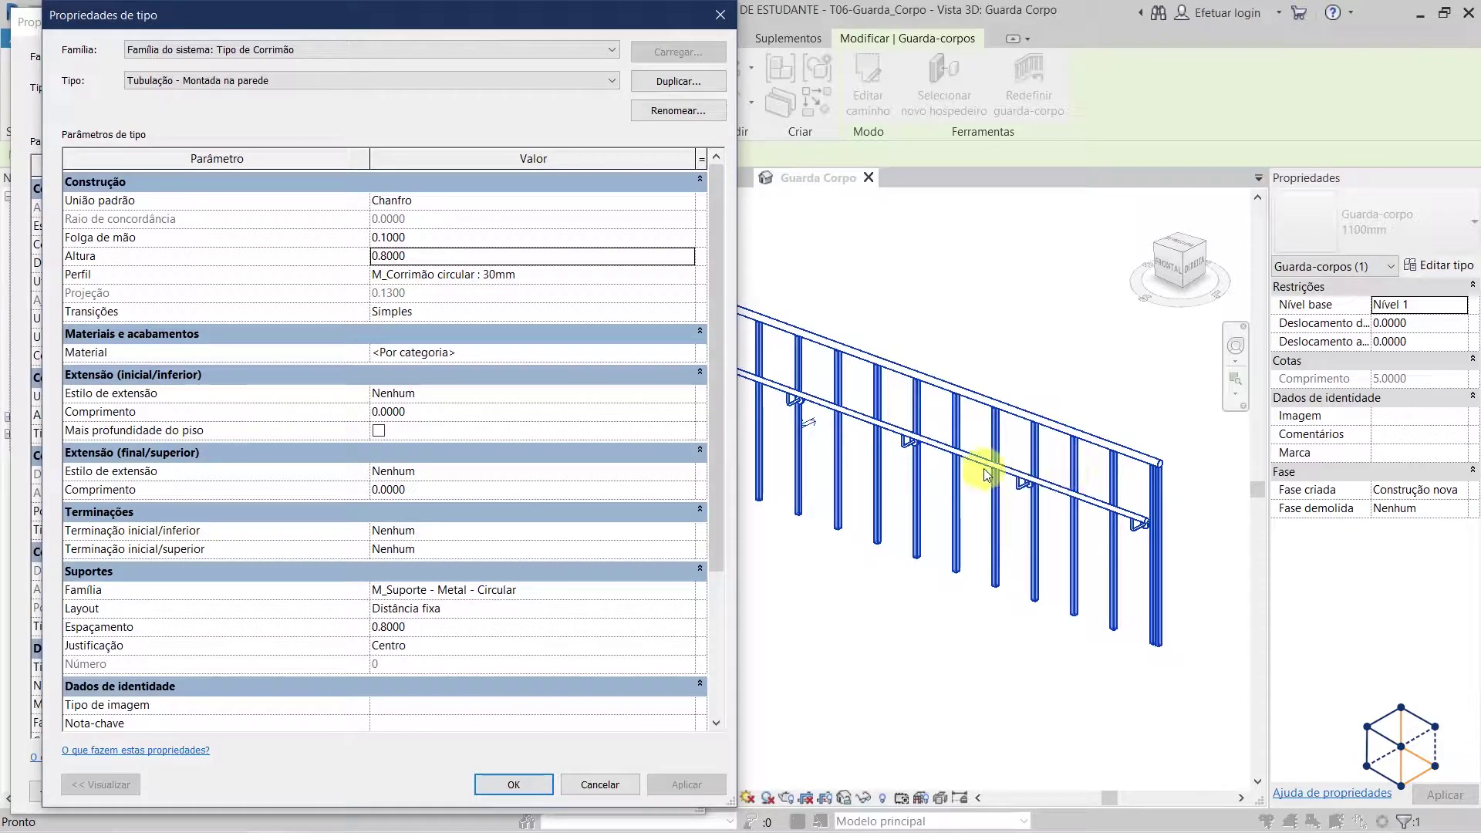
- Set the handrail type's Folga de mão to 0.5 and its Altura to 0.9, and apply both values
left_click(427, 237)
type("0.5")
key("Return")
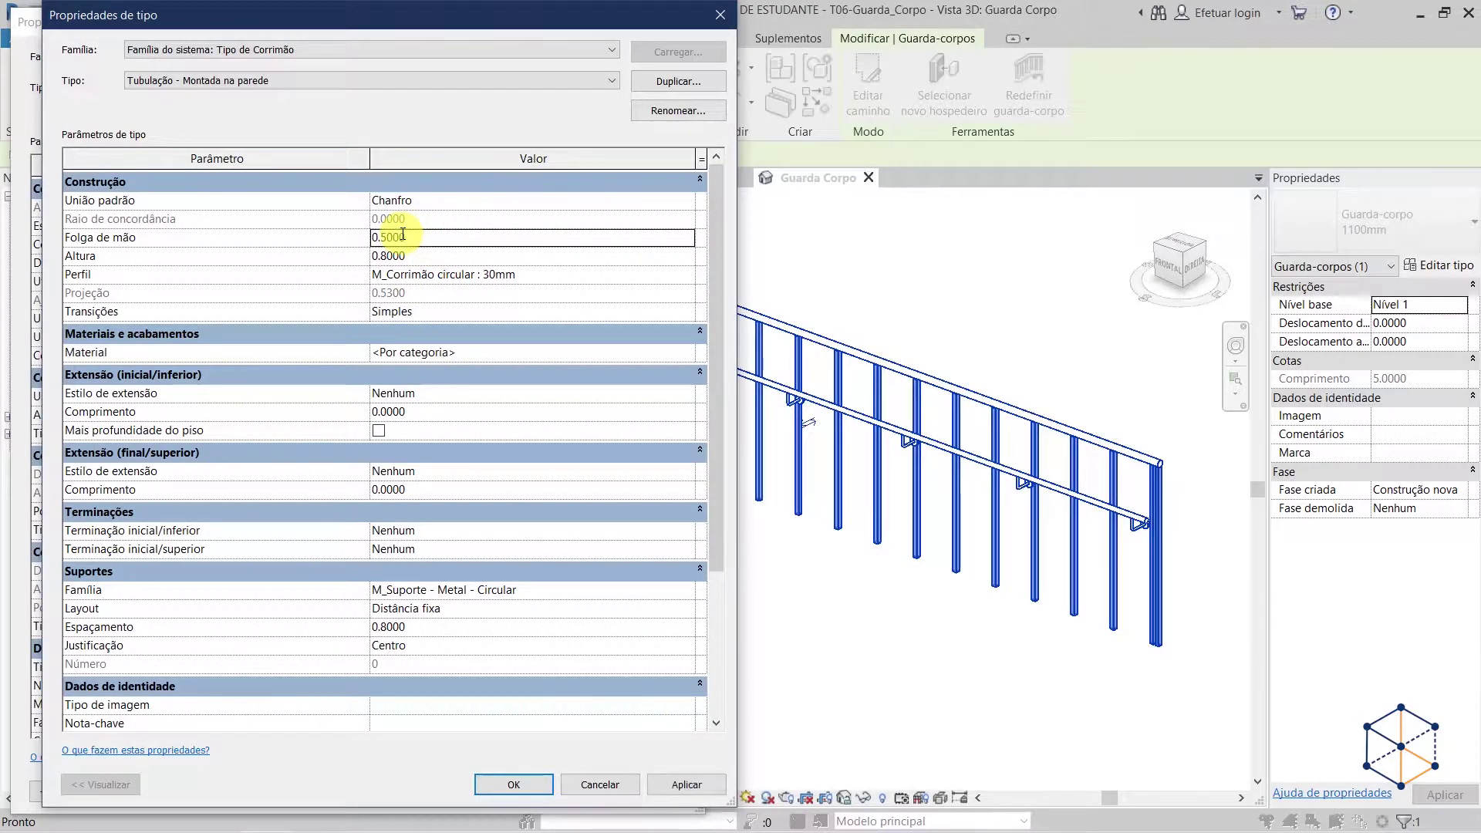
left_click(426, 257)
type("0.9")
key("Return")
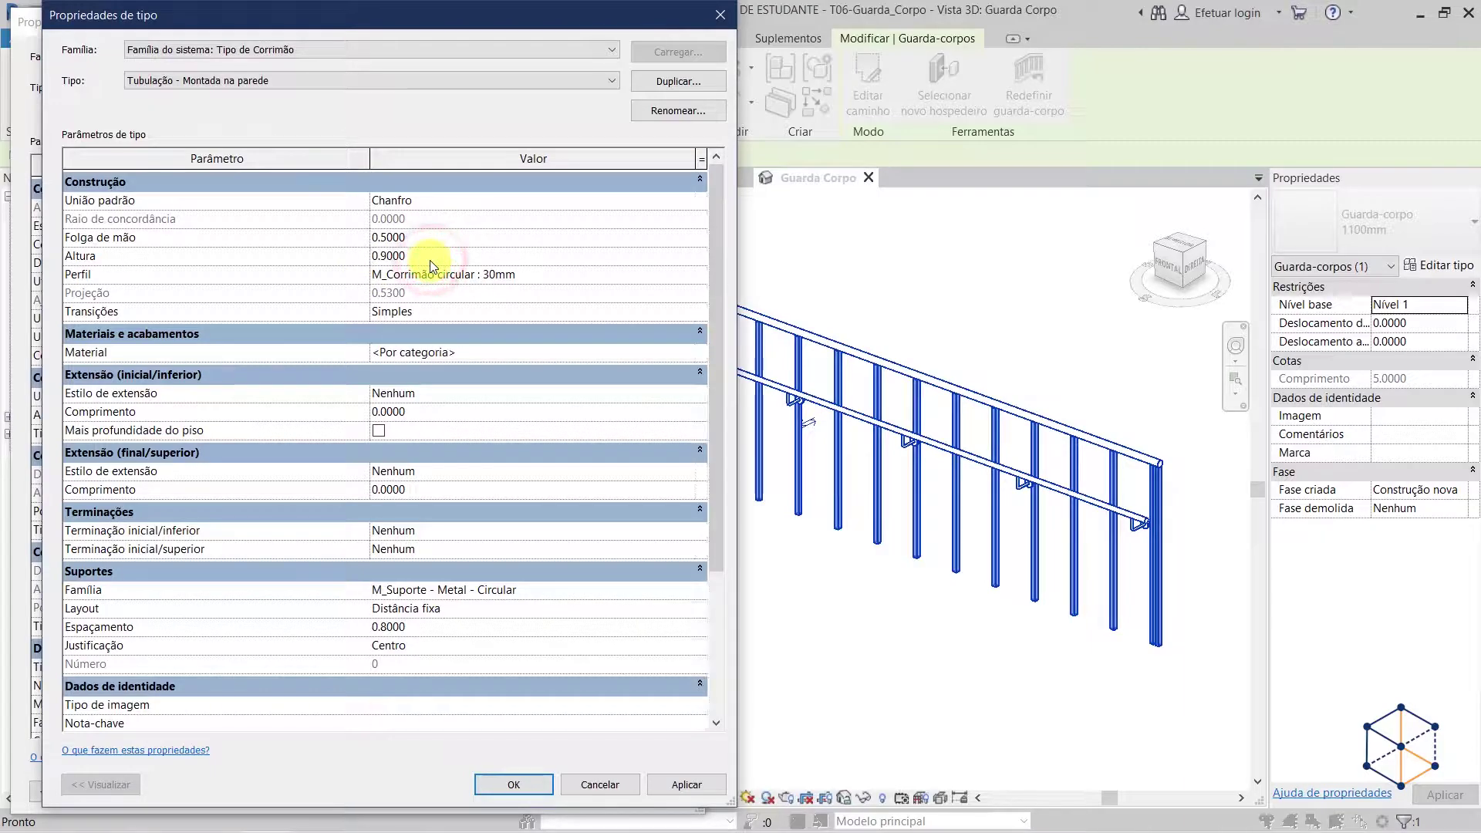
left_click(696, 786)
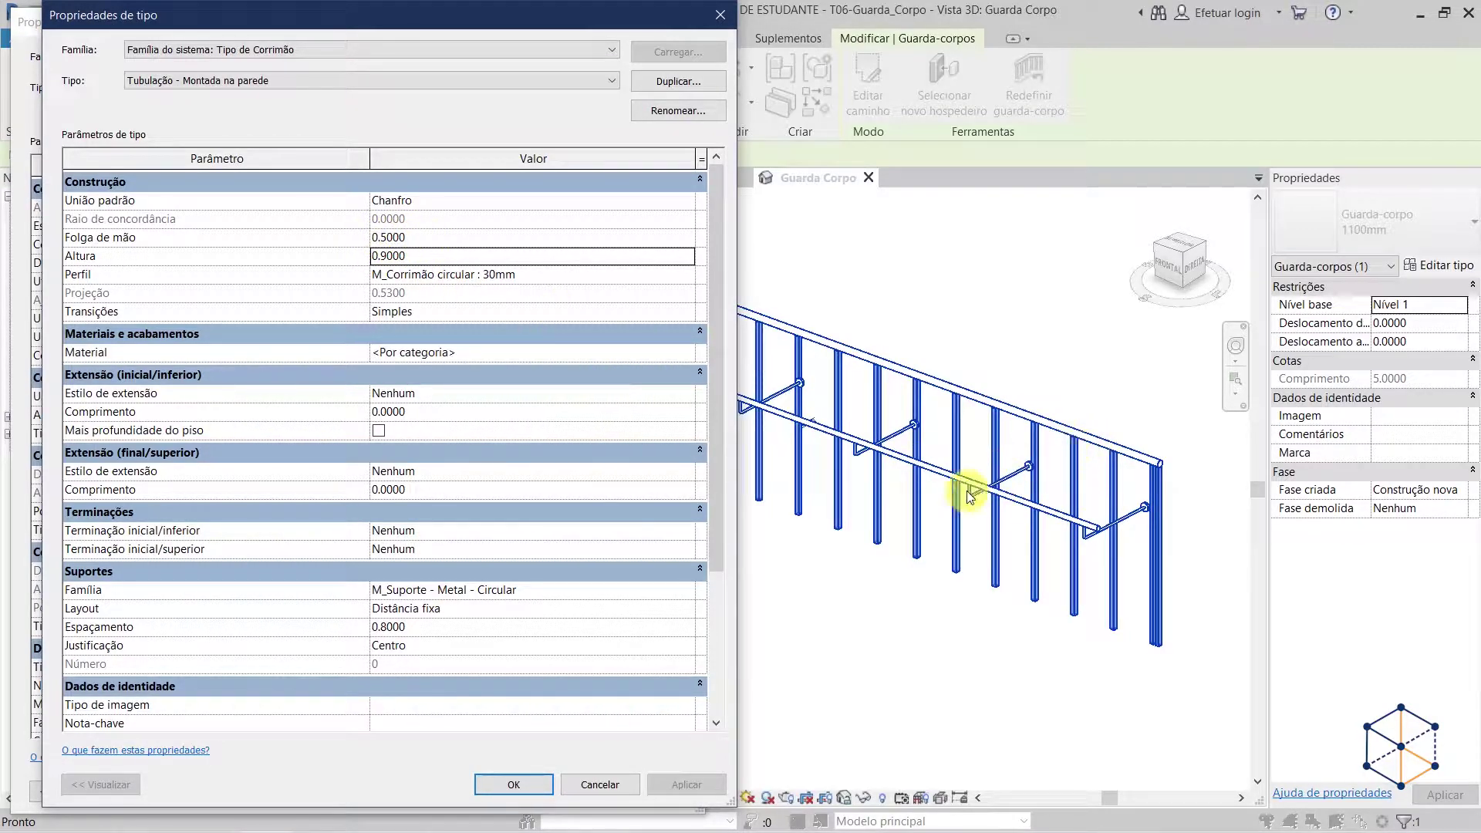
- Set the handrail's Folga de mão to 0.05, confirm the handrail type, and apply the 1100mm railing type
left_click(472, 234)
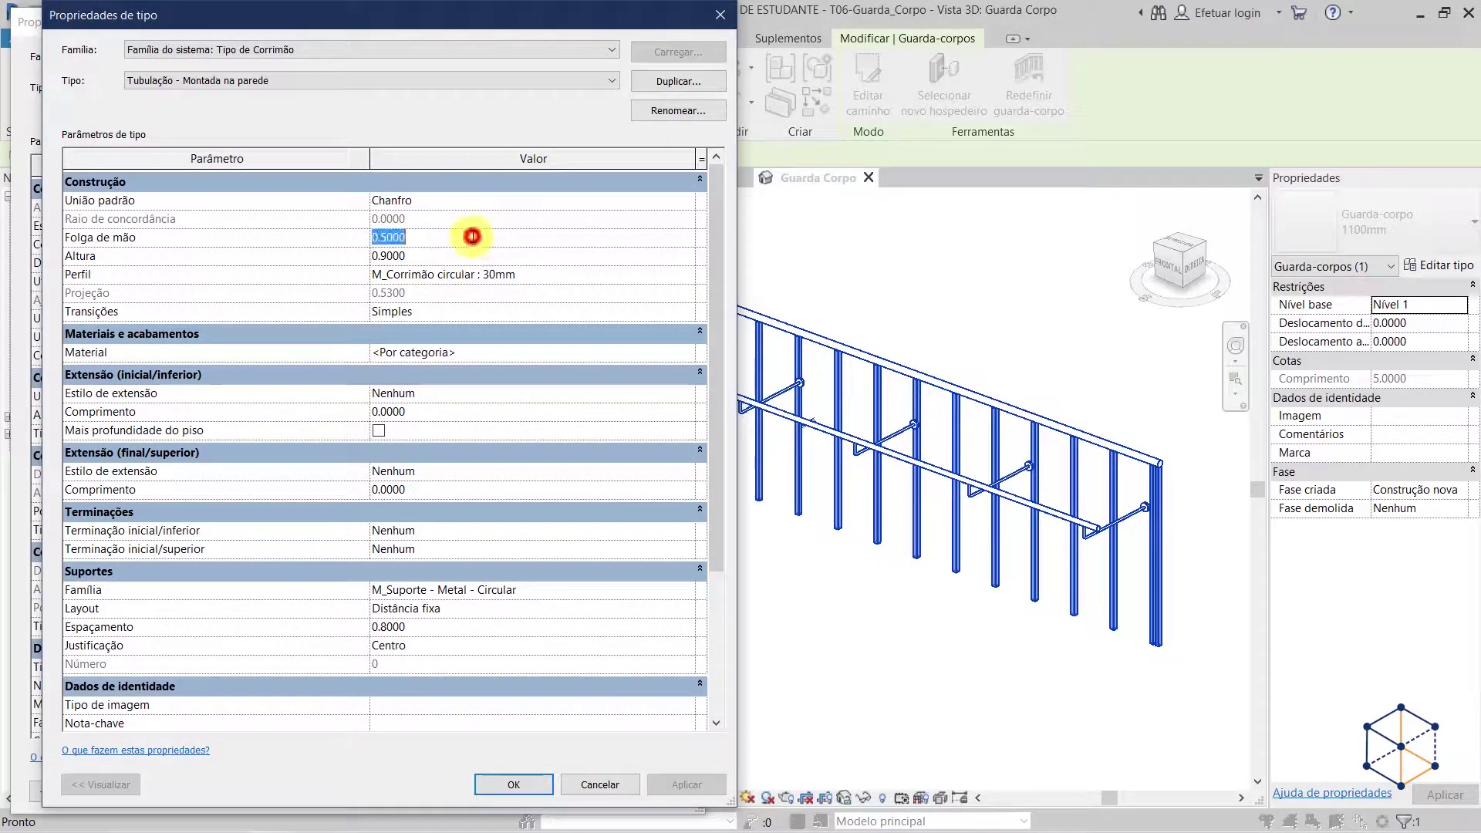
type(".05")
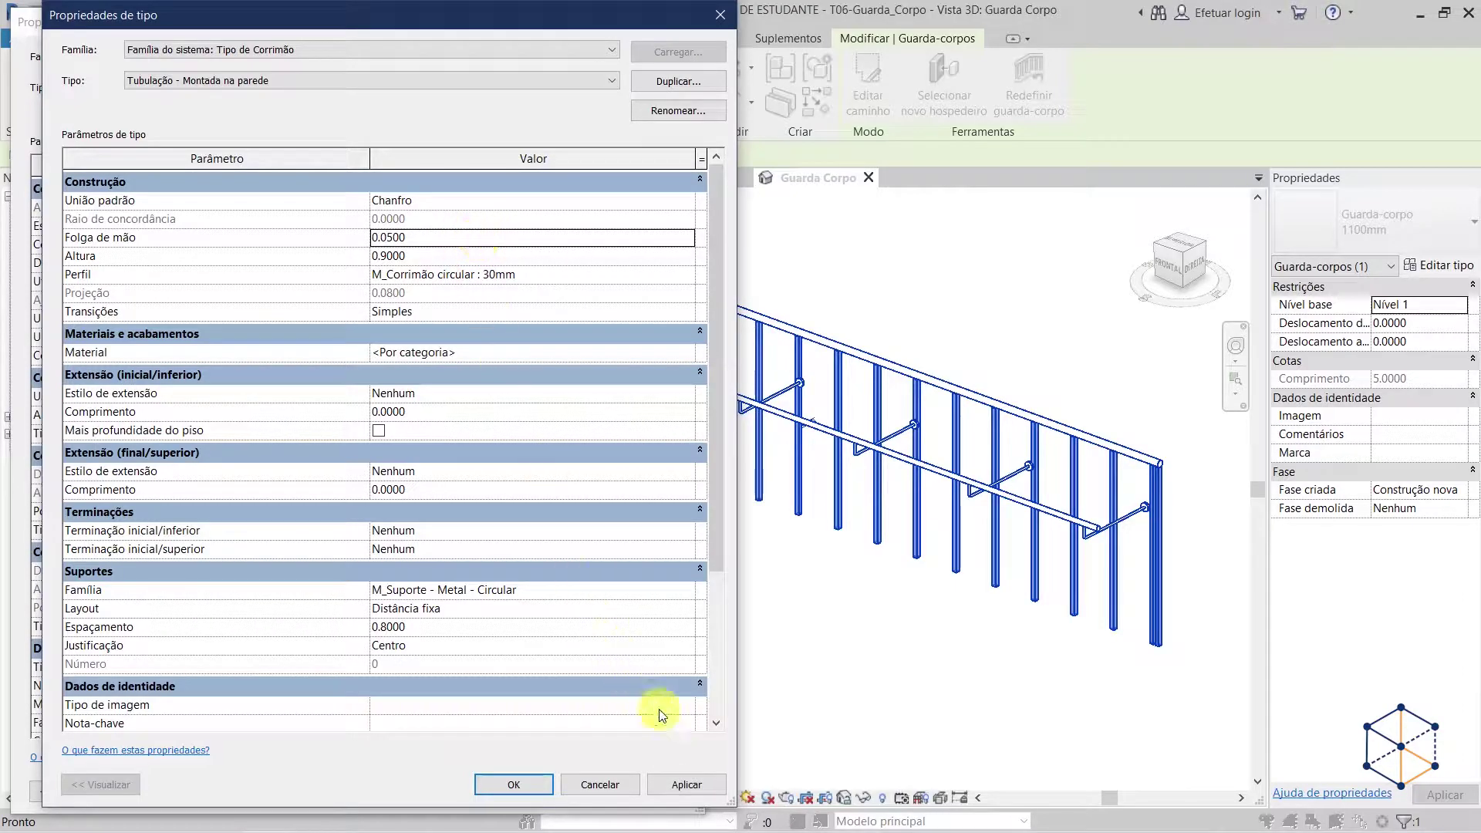
left_click(685, 784)
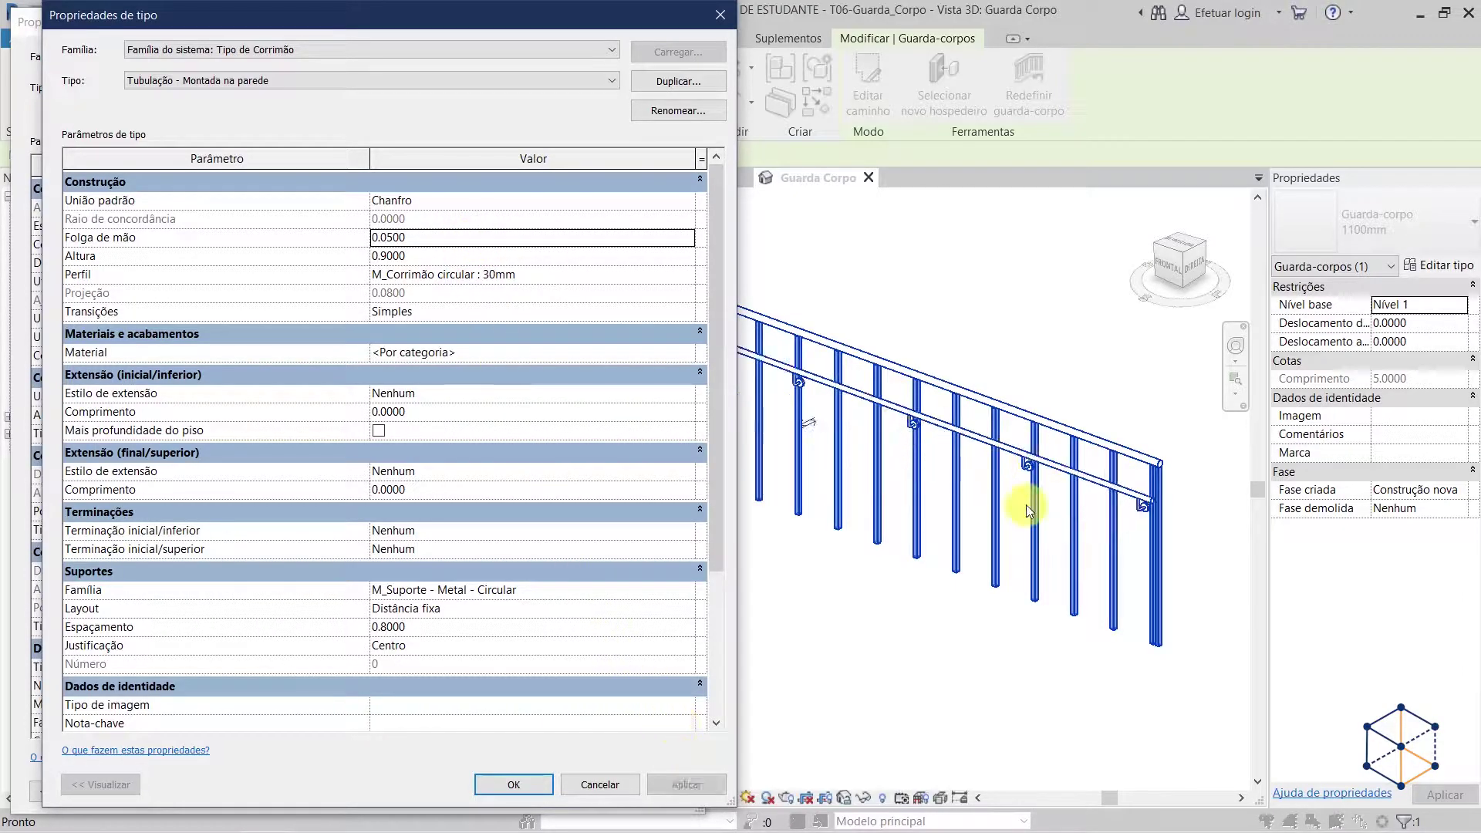
left_click(959, 356)
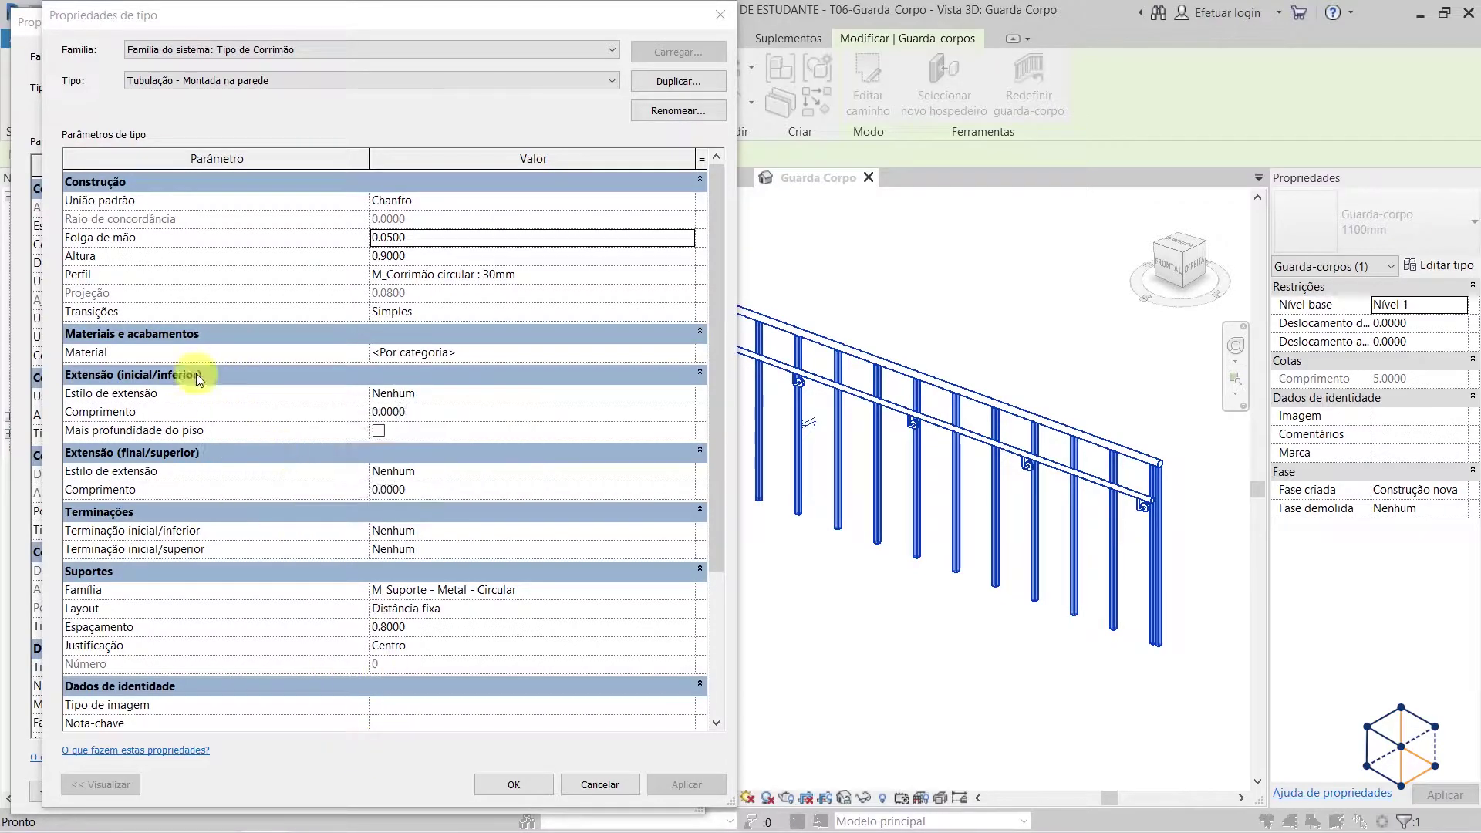
left_click(534, 786)
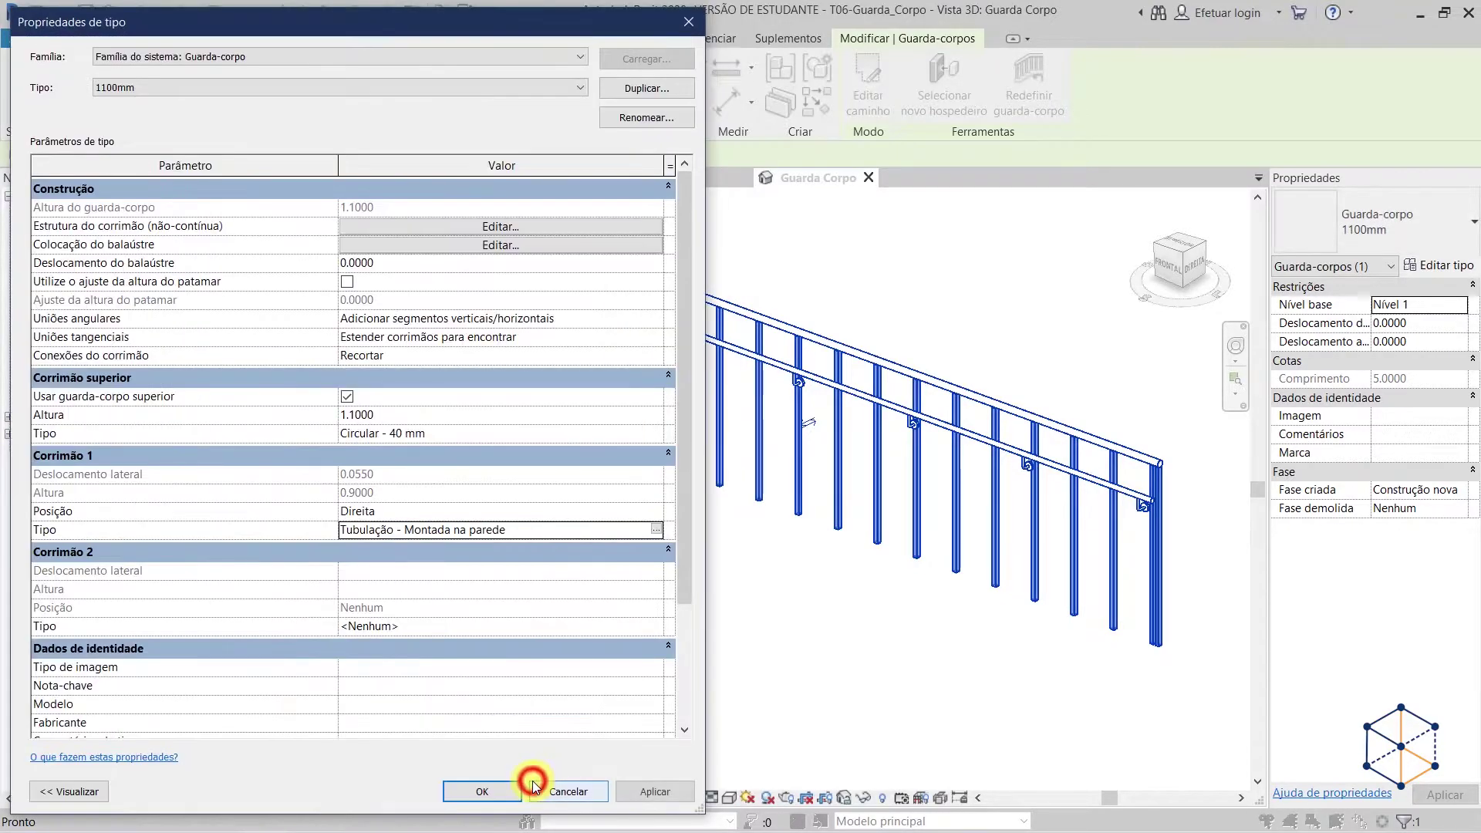
left_click(671, 792)
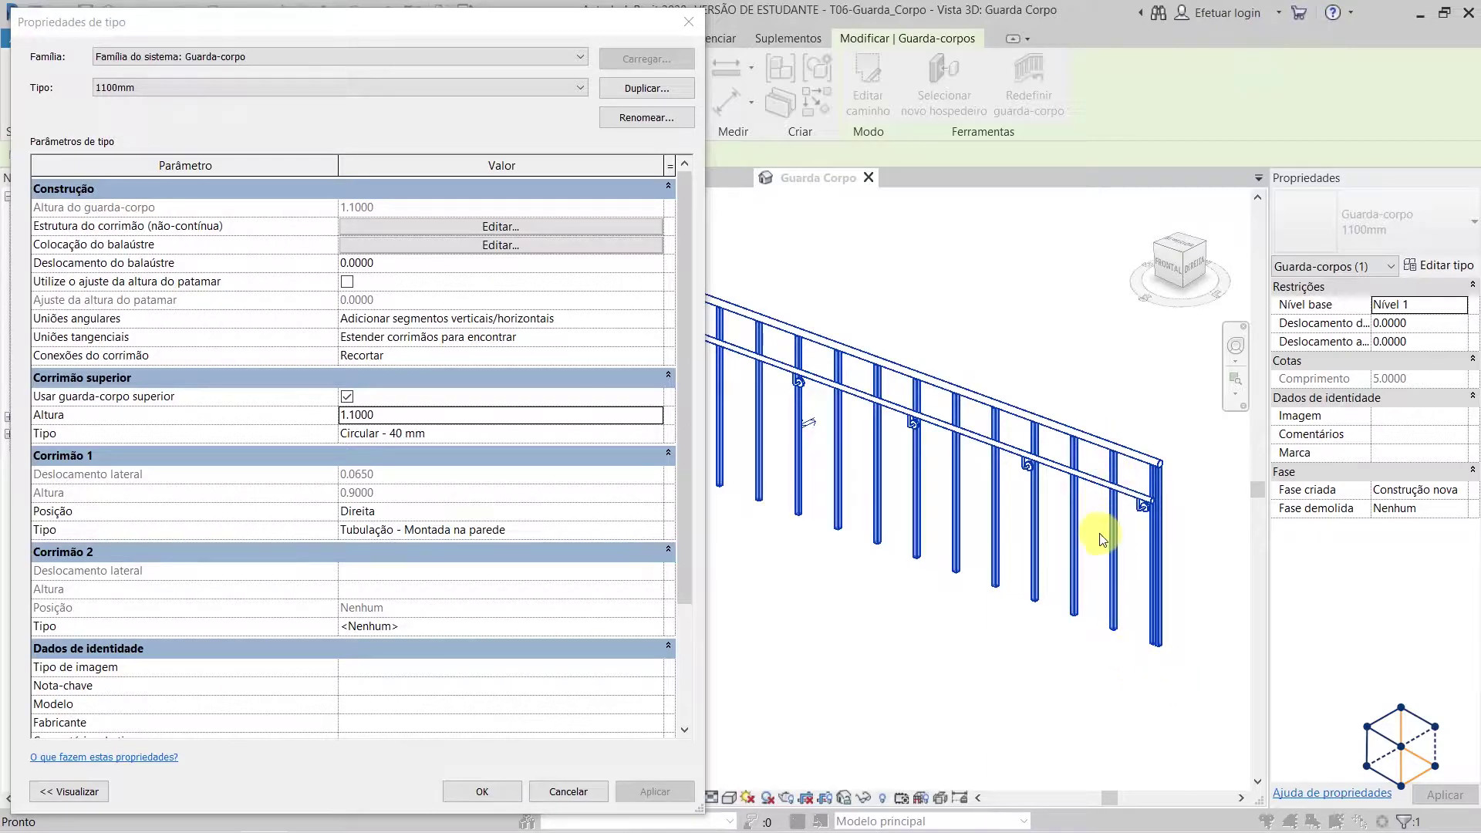
- Insert a non-continuous rail named Corrimão Intermediário in the 1100mm type's rail structure and widen the Nome and Altura columns
key("Return")
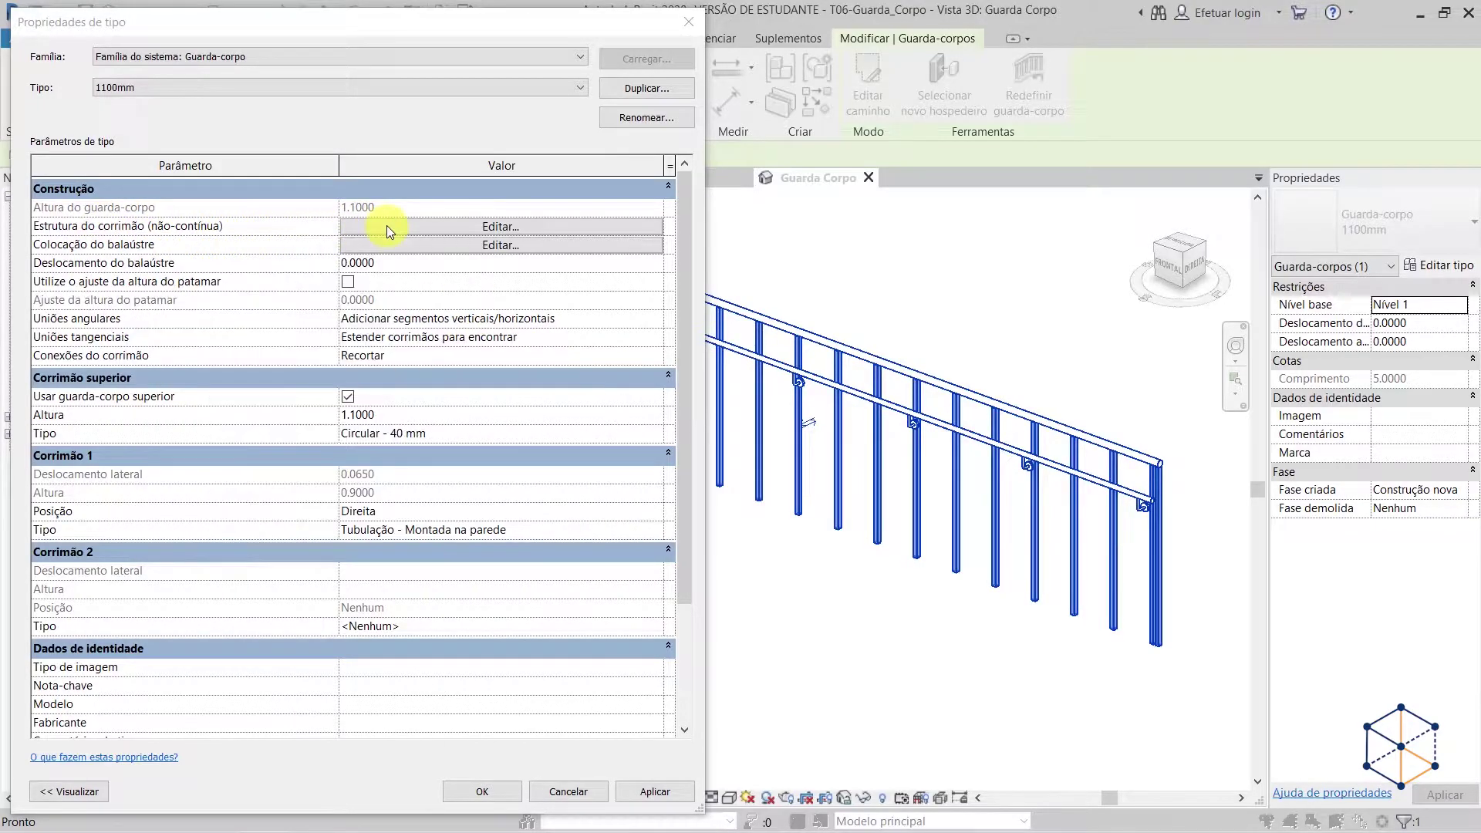
left_click(455, 226)
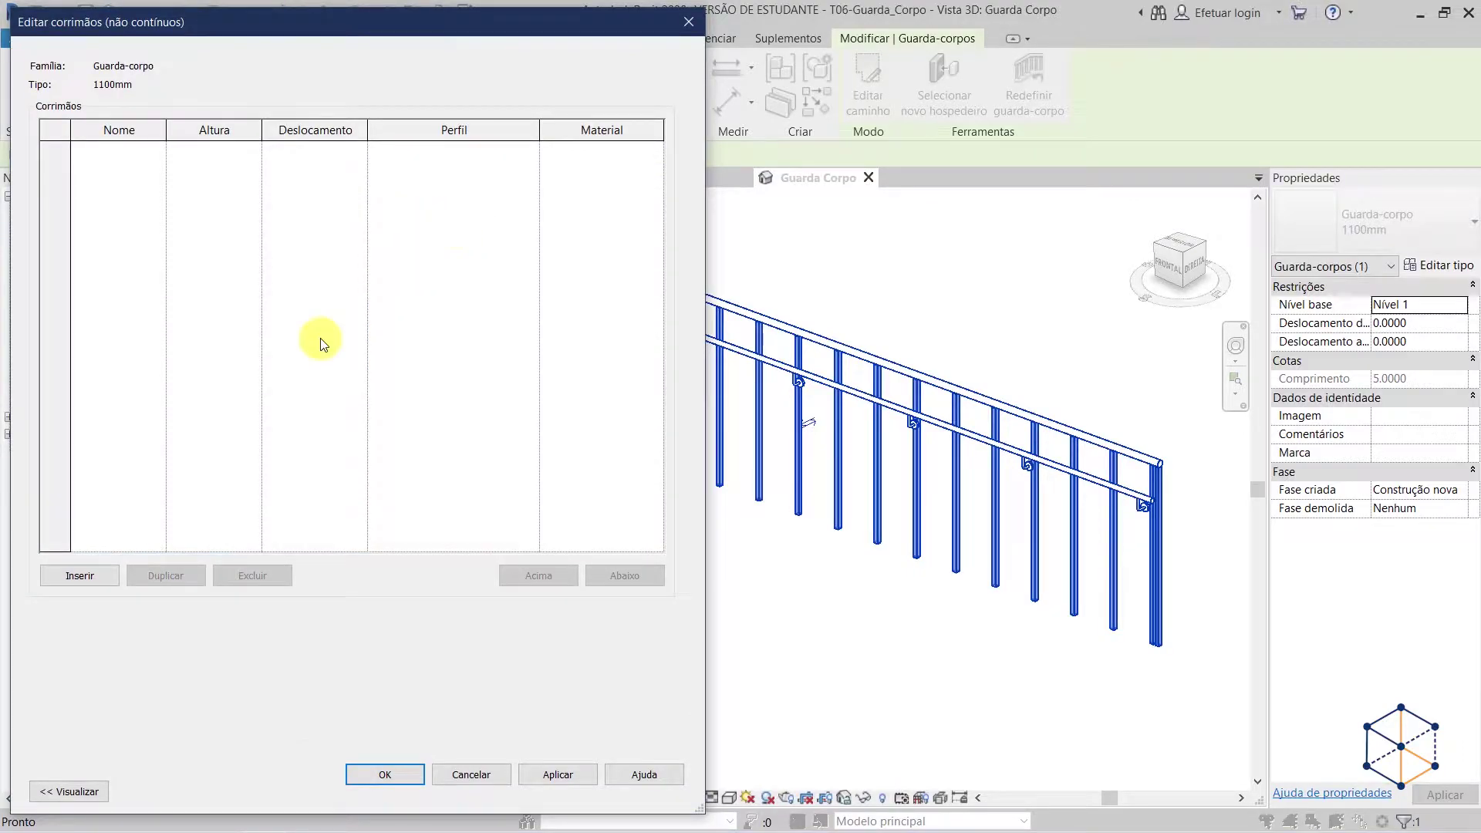
left_click(84, 577)
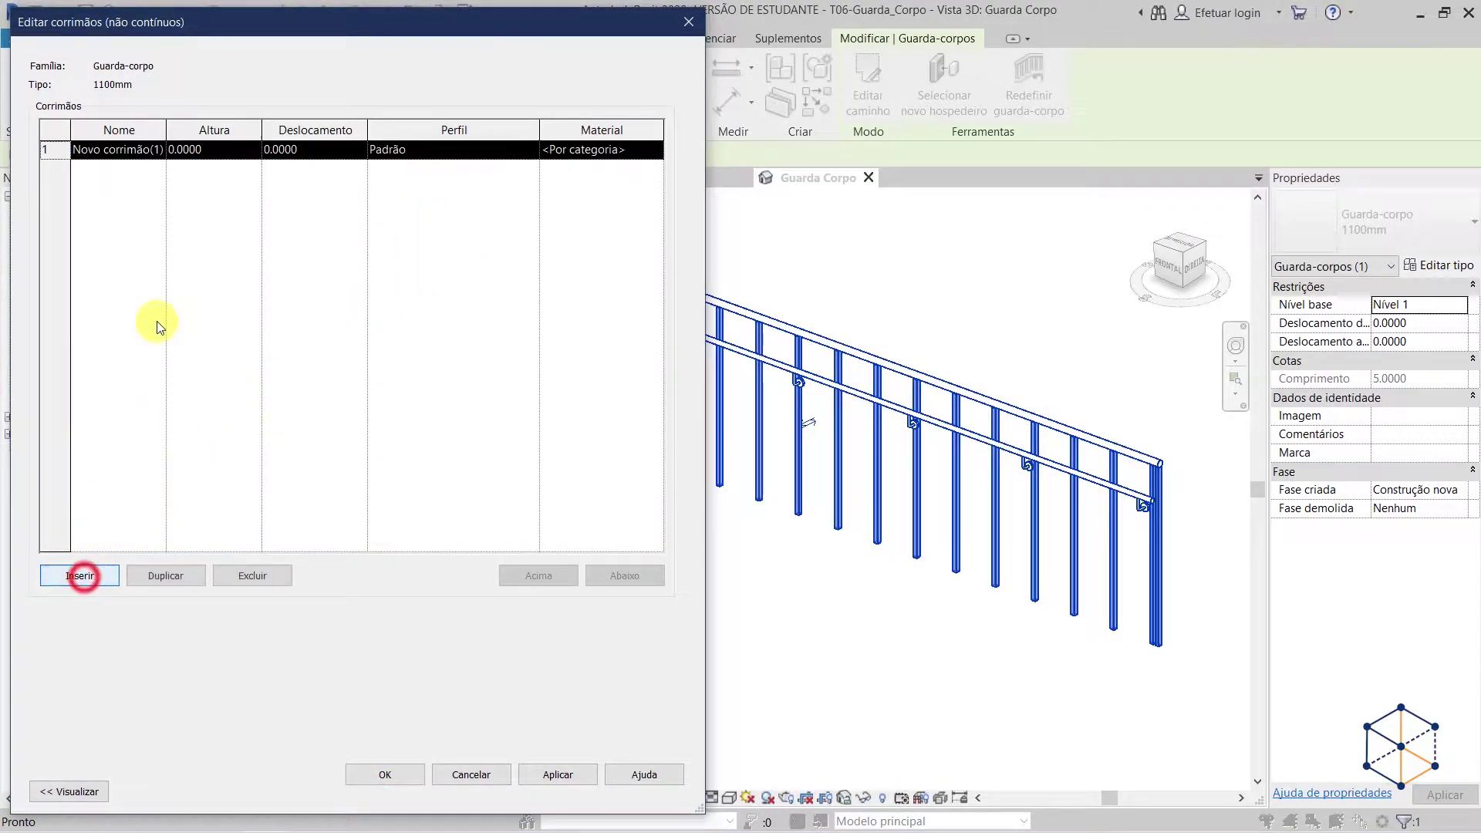
left_click(117, 149)
left_click(154, 150)
key("BackSpace")
key("BackSpace")
key("BackSpace")
key("BackSpace")
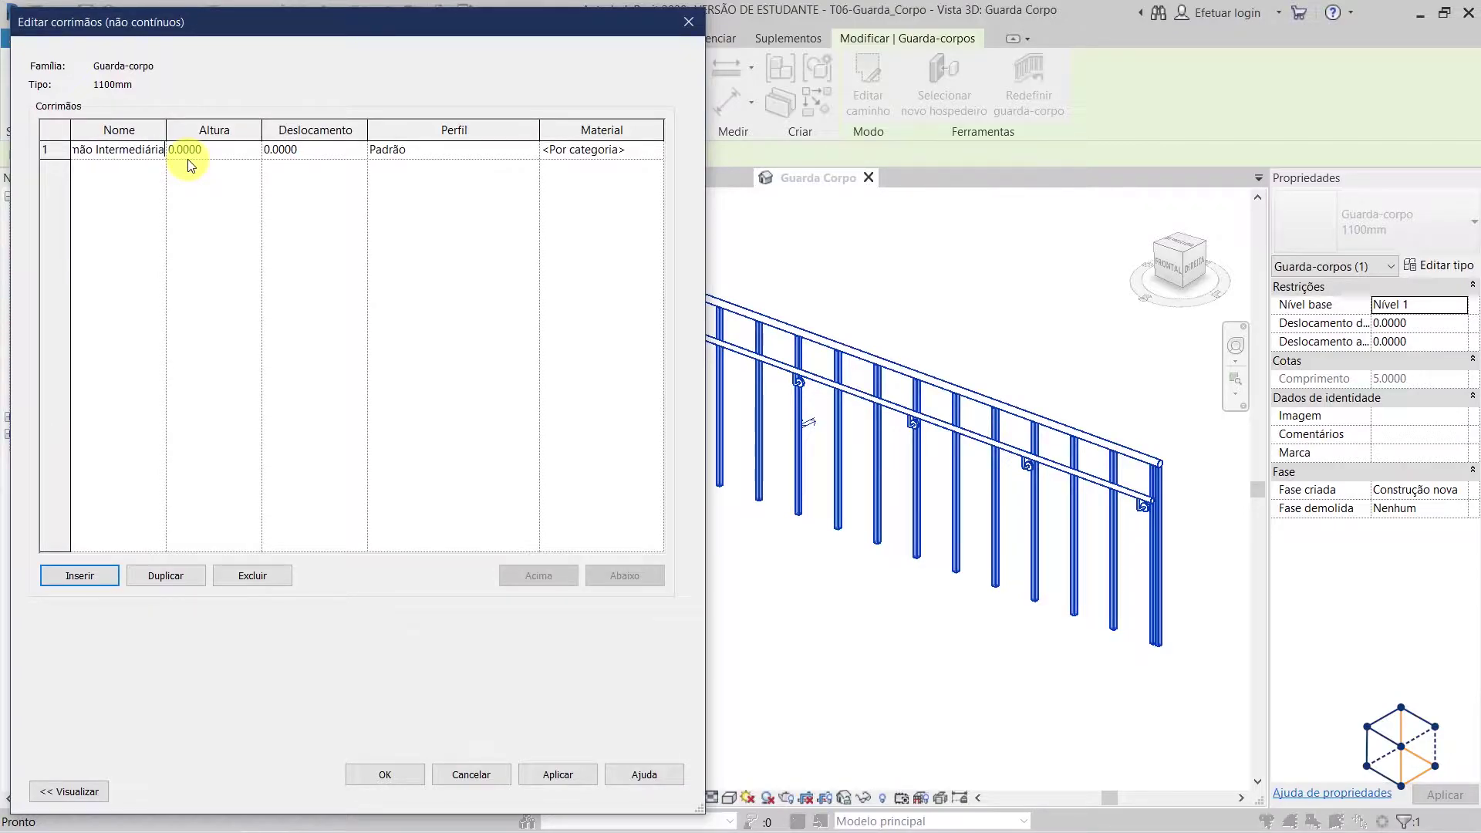
left_click(189, 151)
double_click(166, 129)
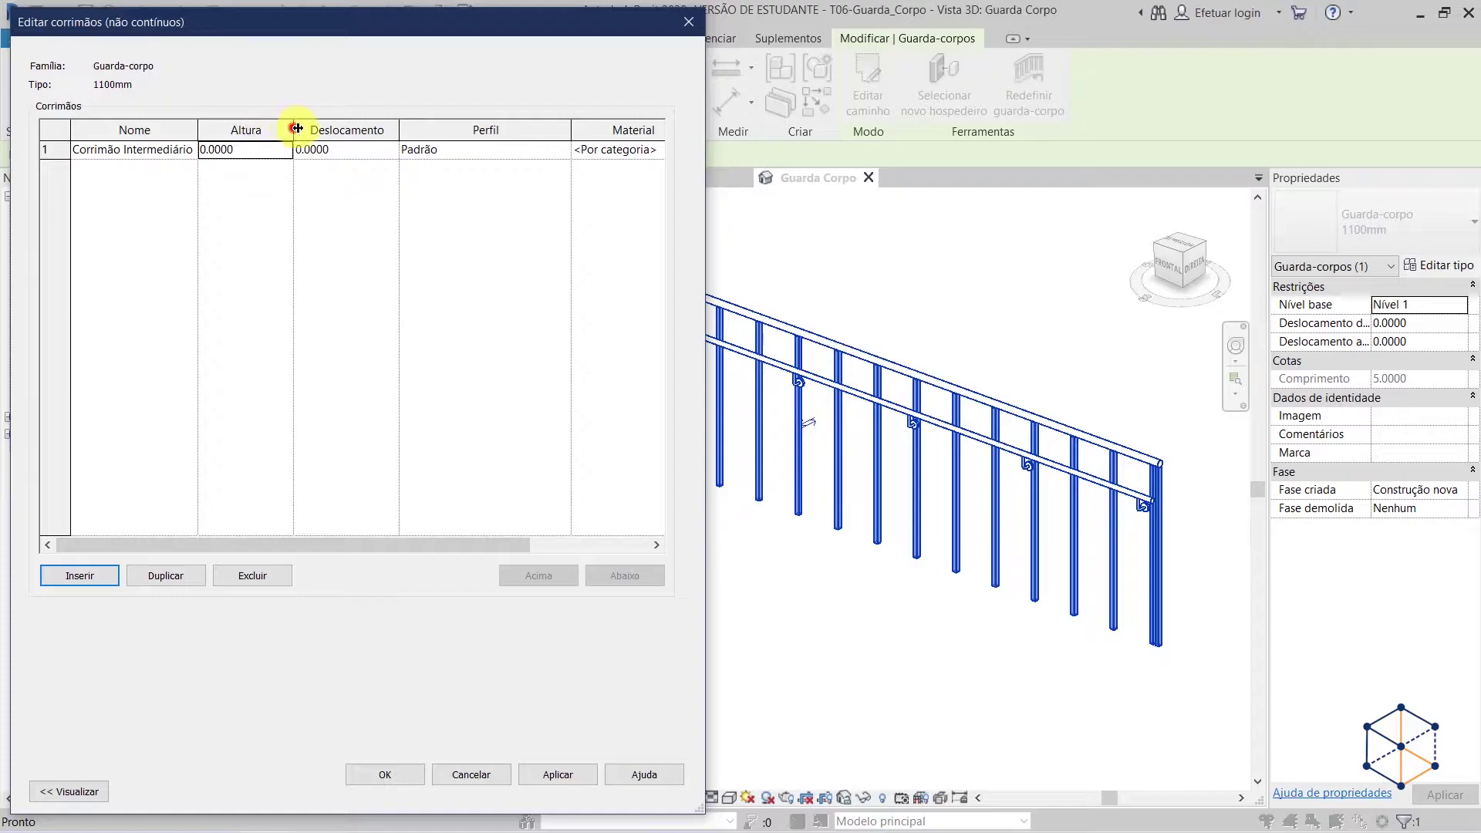
left_click_drag(297, 128, 312, 128)
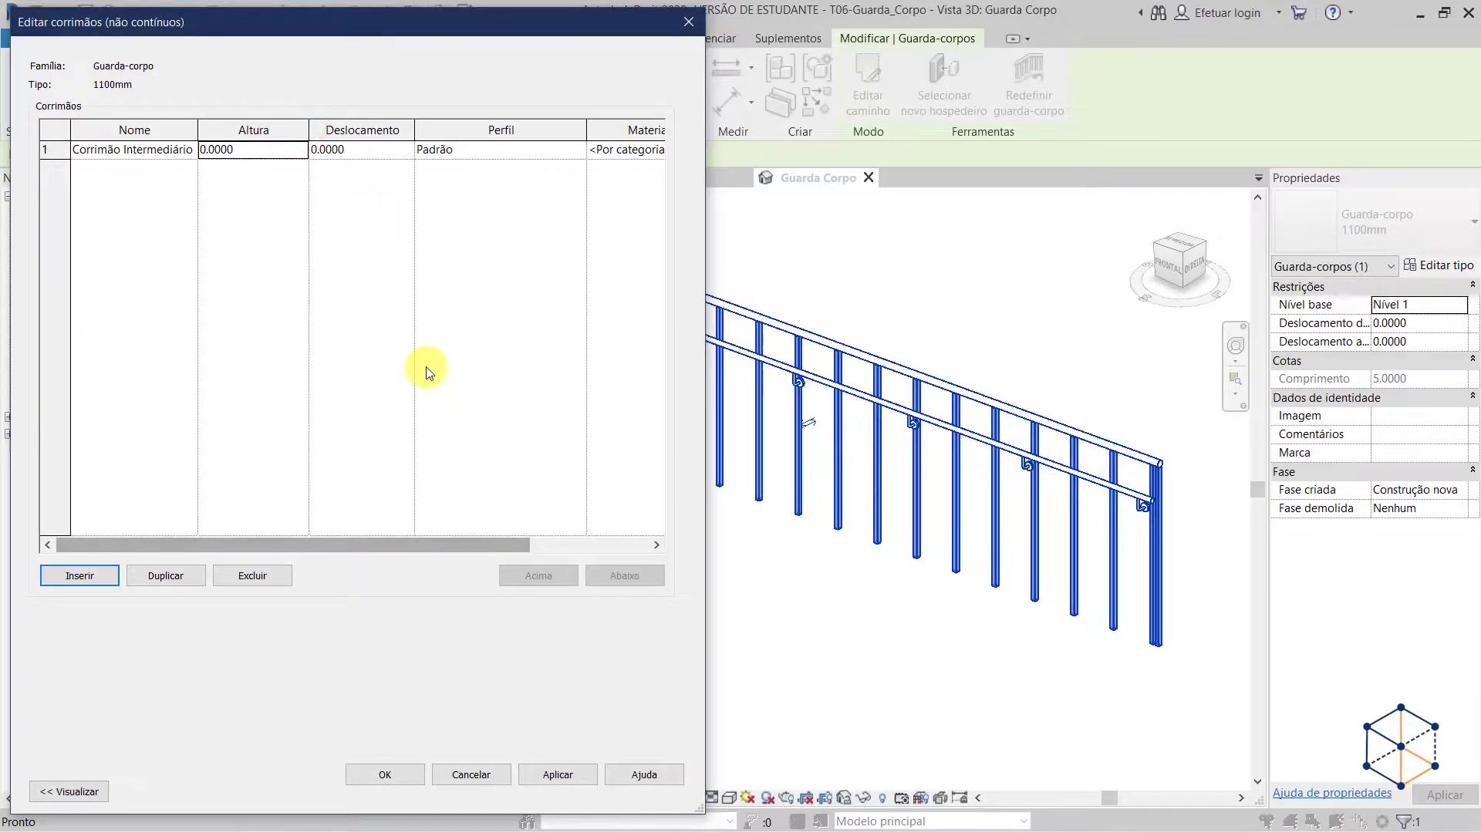
- Set the Corrimão Intermediário rail's Altura to 0.3 and its Perfil to M_Corrimão circular : 30mm
left_click(247, 154)
key("BackSpace")
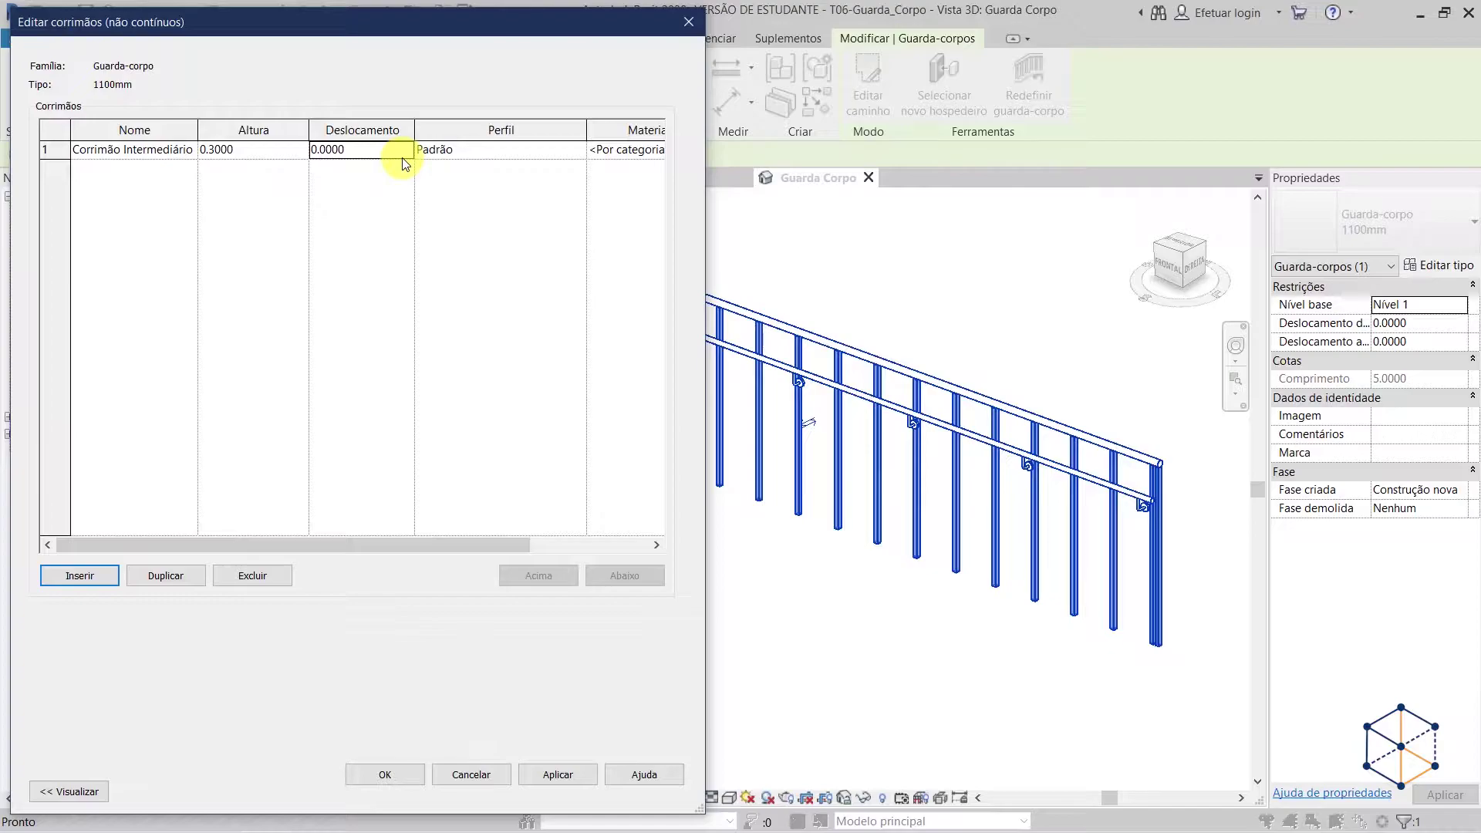
left_click(556, 148)
left_click(577, 149)
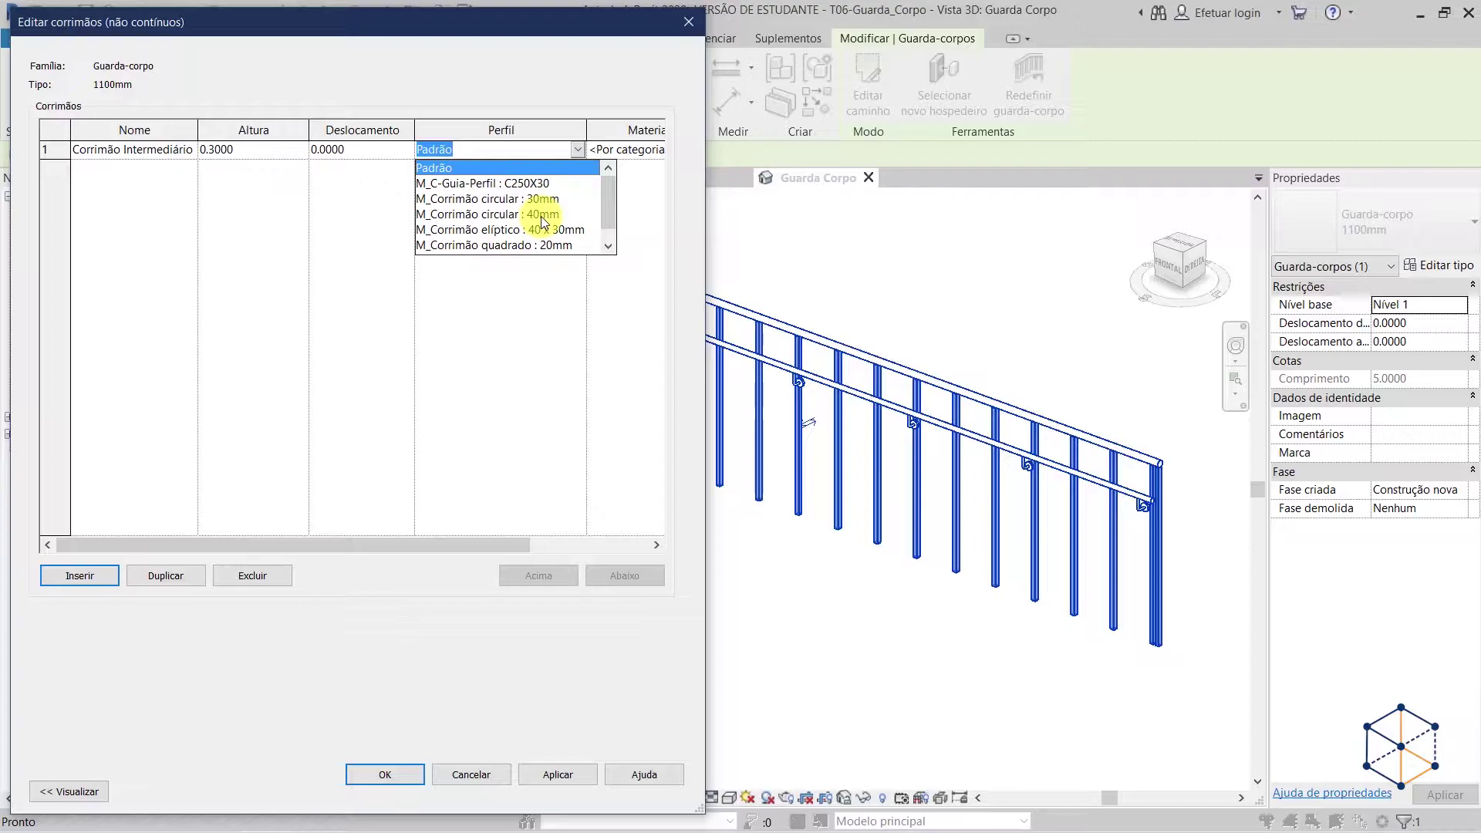
left_click(503, 200)
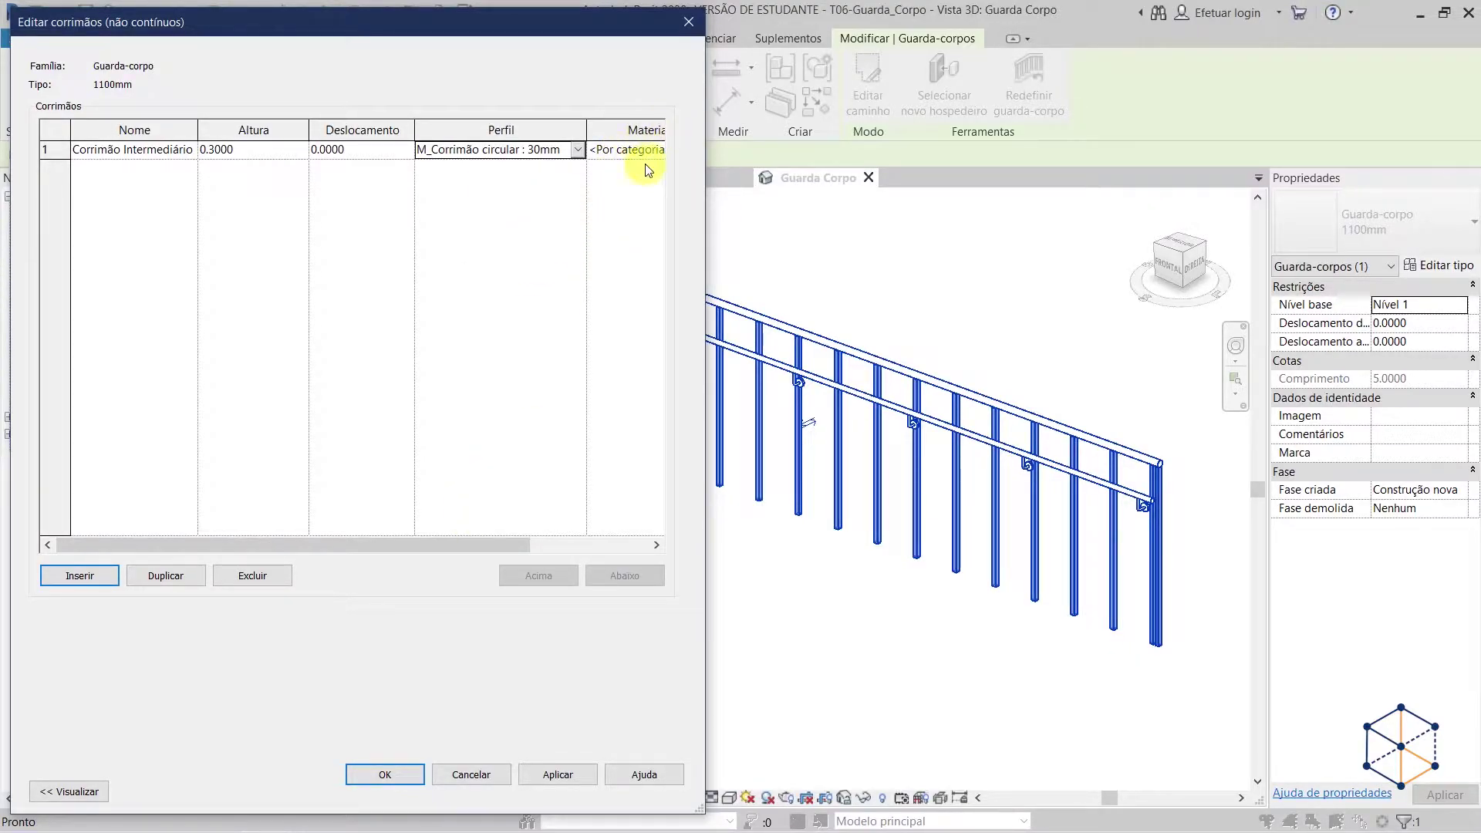
left_click(540, 545)
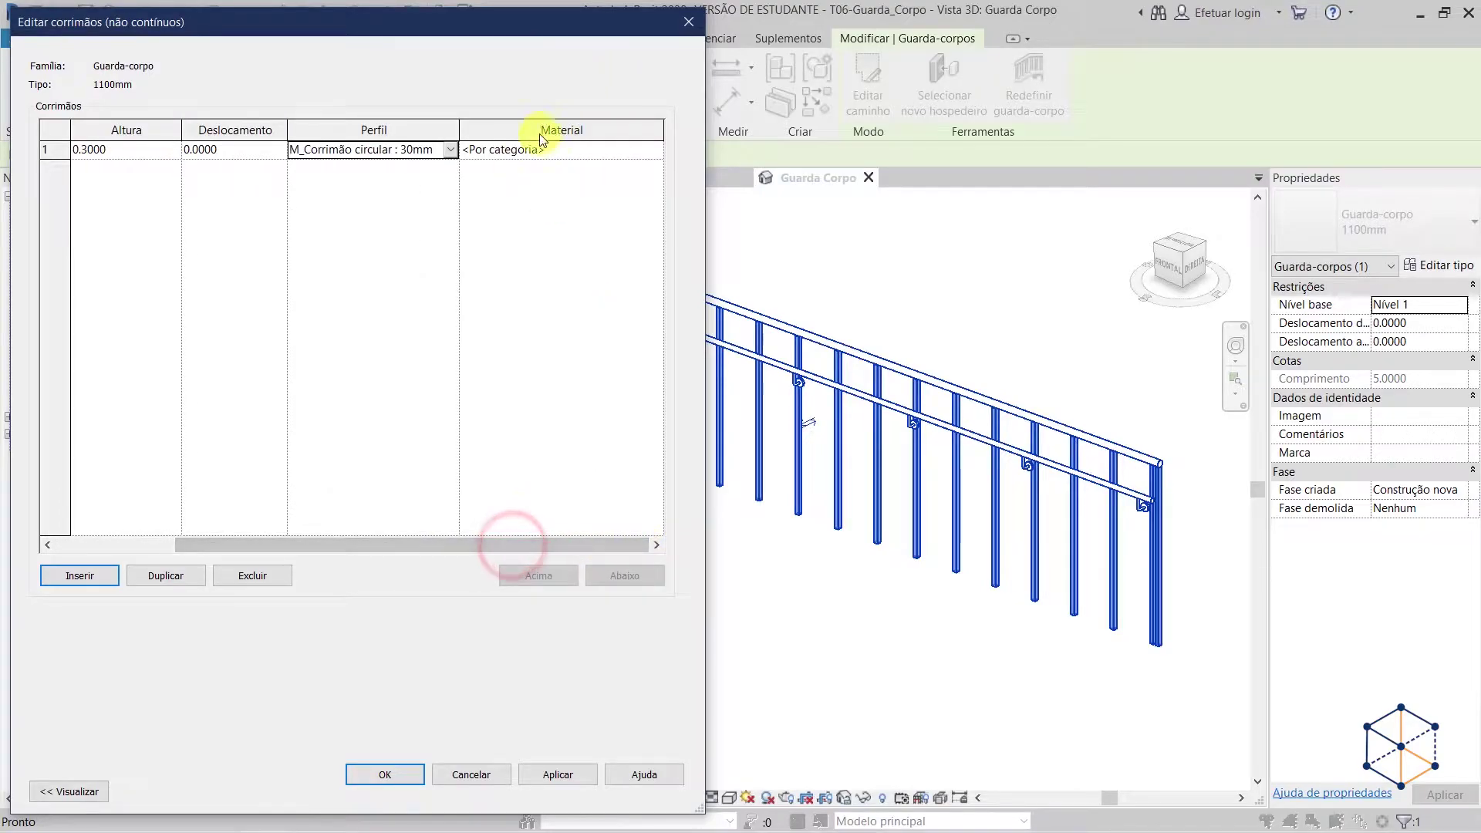
left_click(662, 129)
left_click_drag(602, 544, 441, 544)
- Confirm the rail structure and apply it to the 1100mm type, then reopen the structure for review and close it
left_click(558, 775)
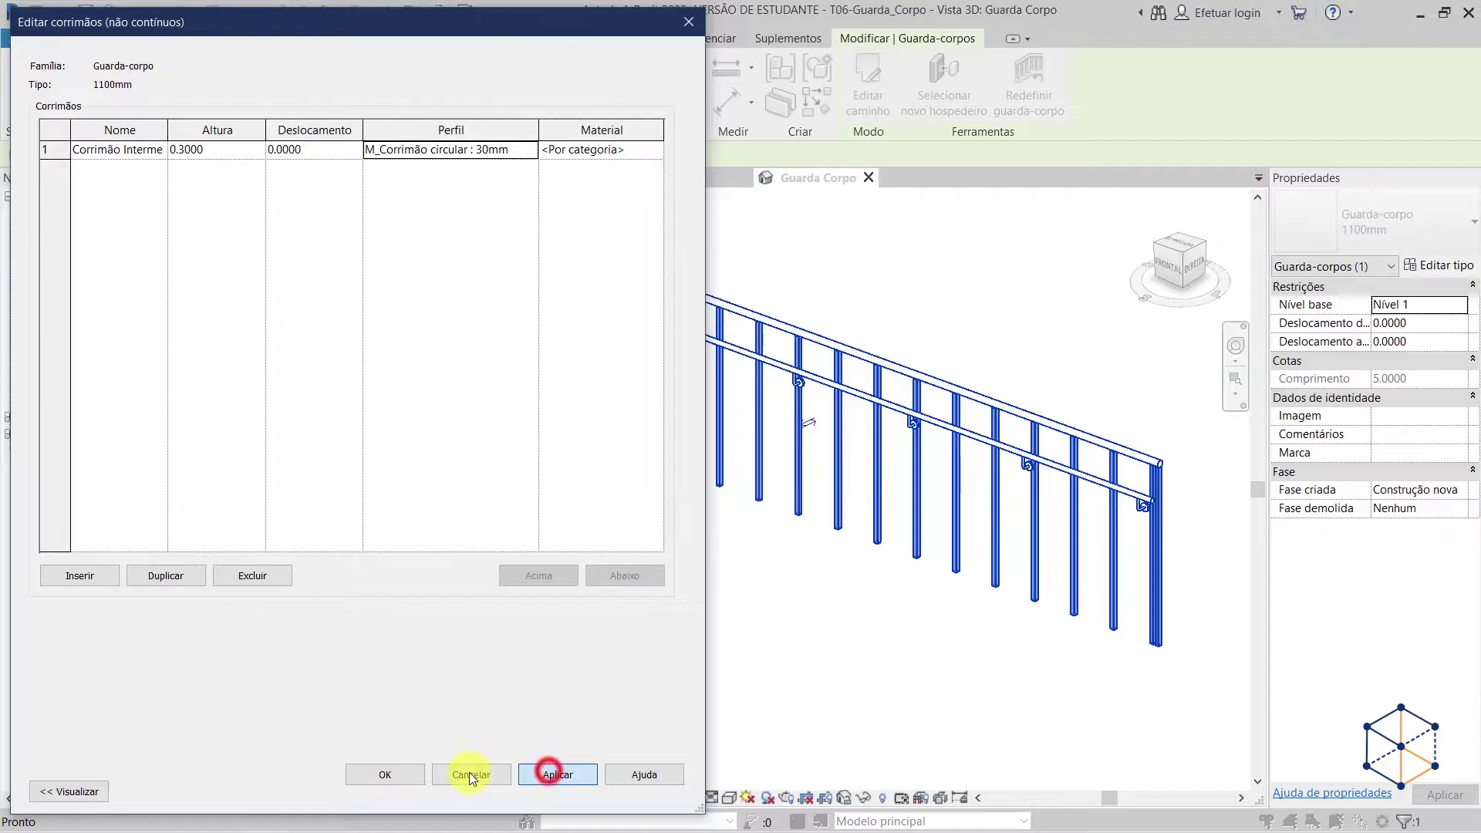
left_click(394, 774)
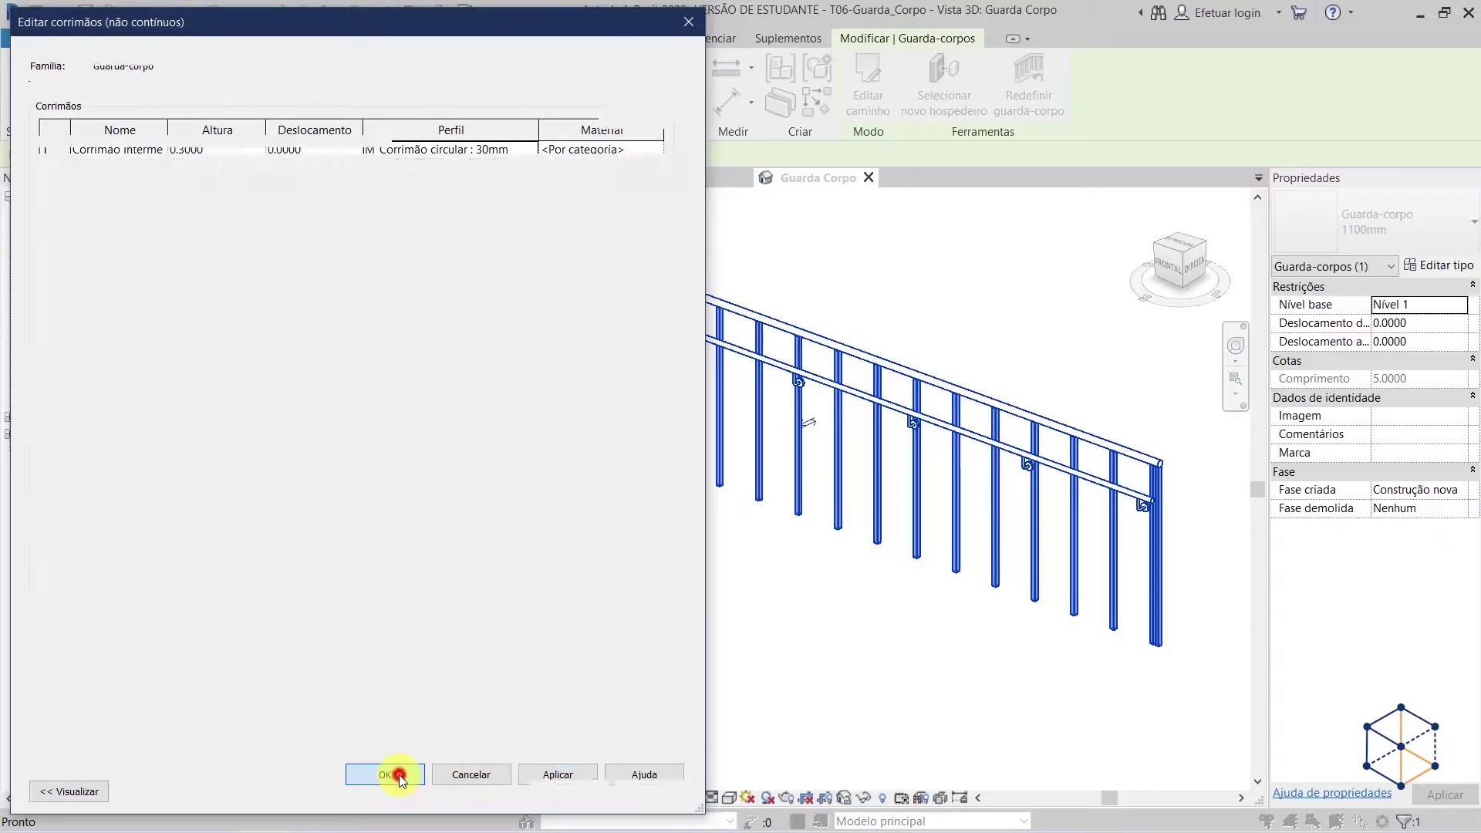
left_click(655, 791)
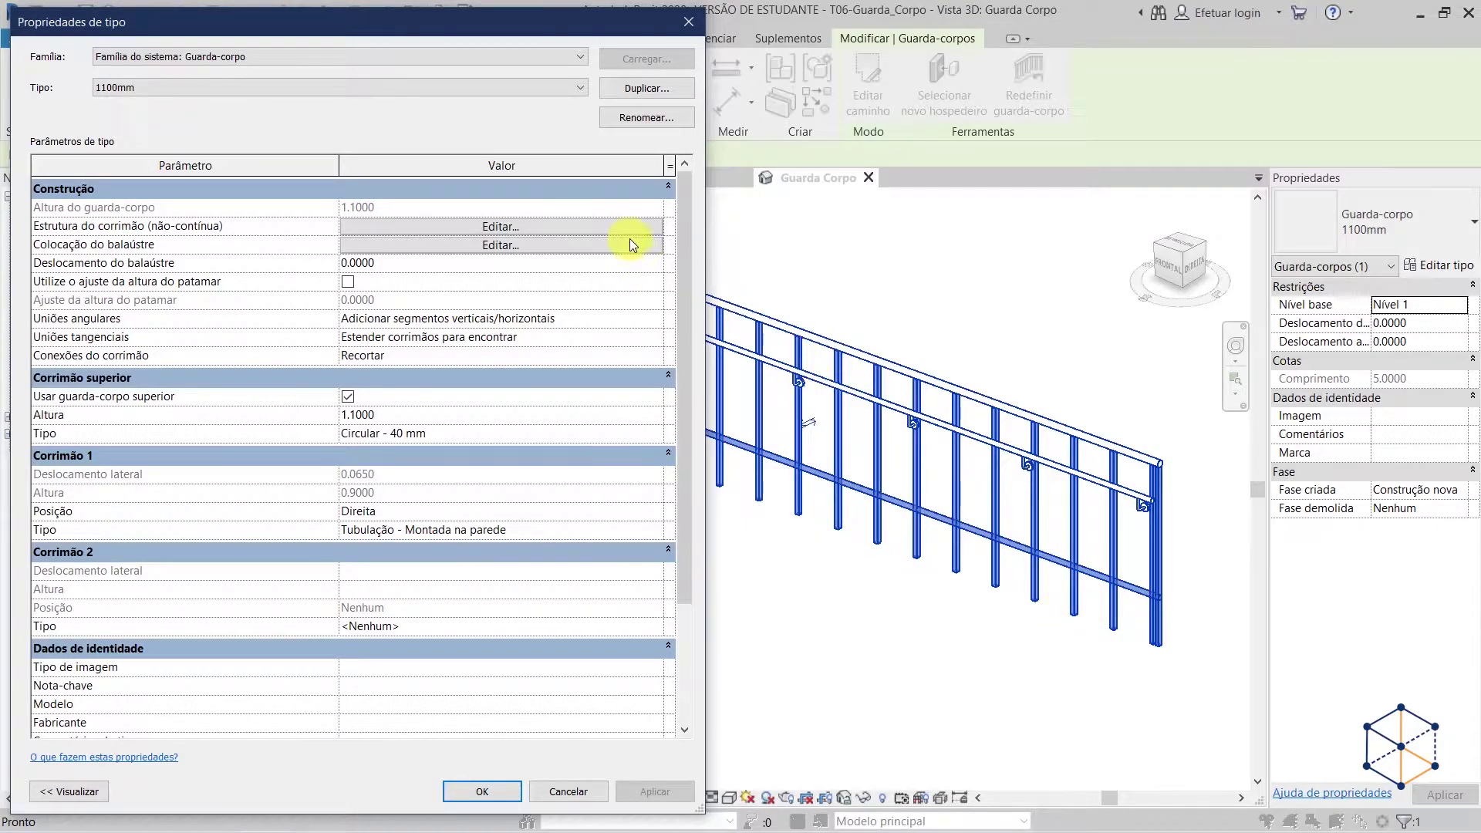
left_click(383, 228)
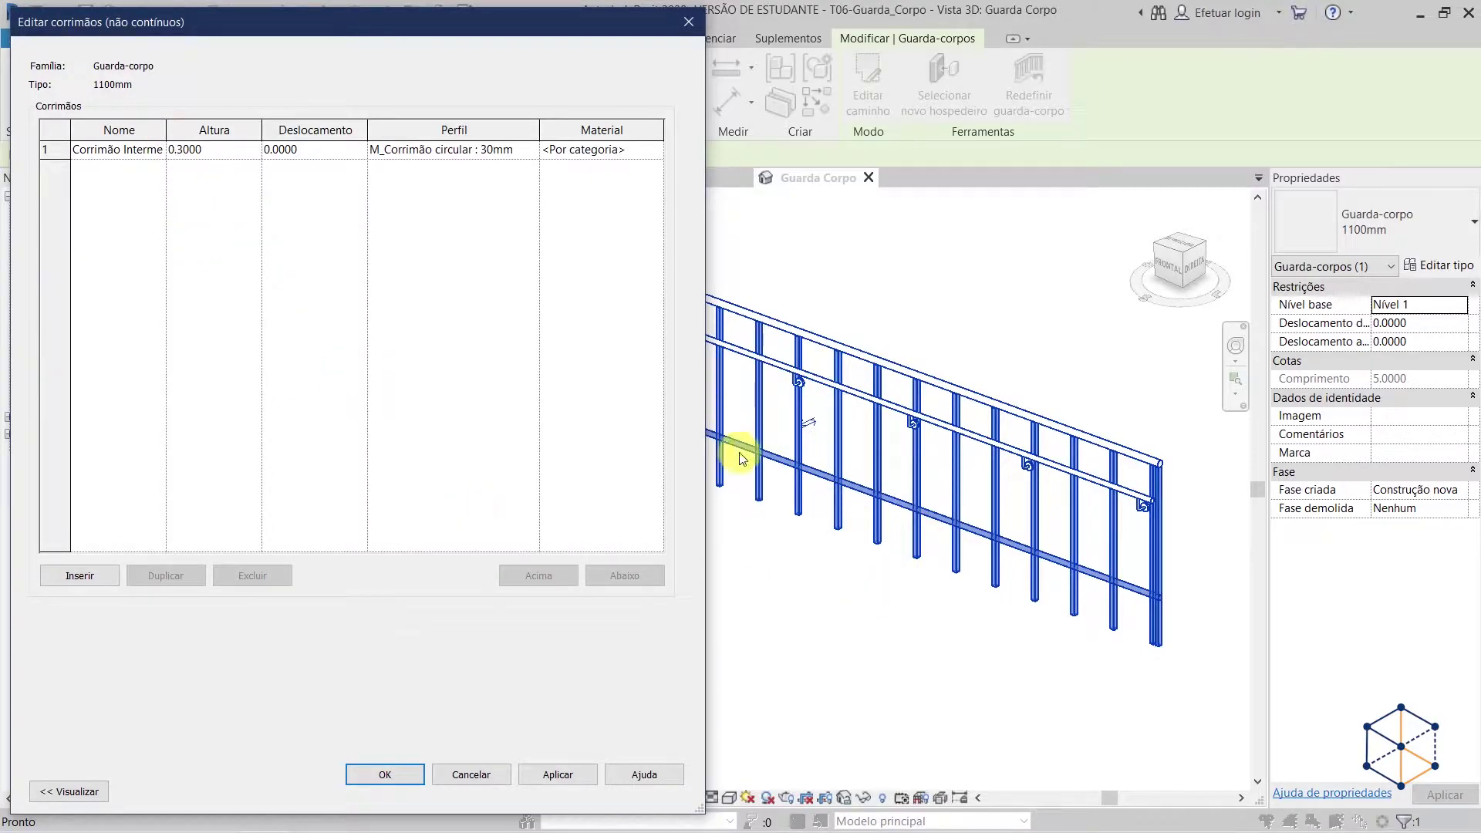
left_click(382, 770)
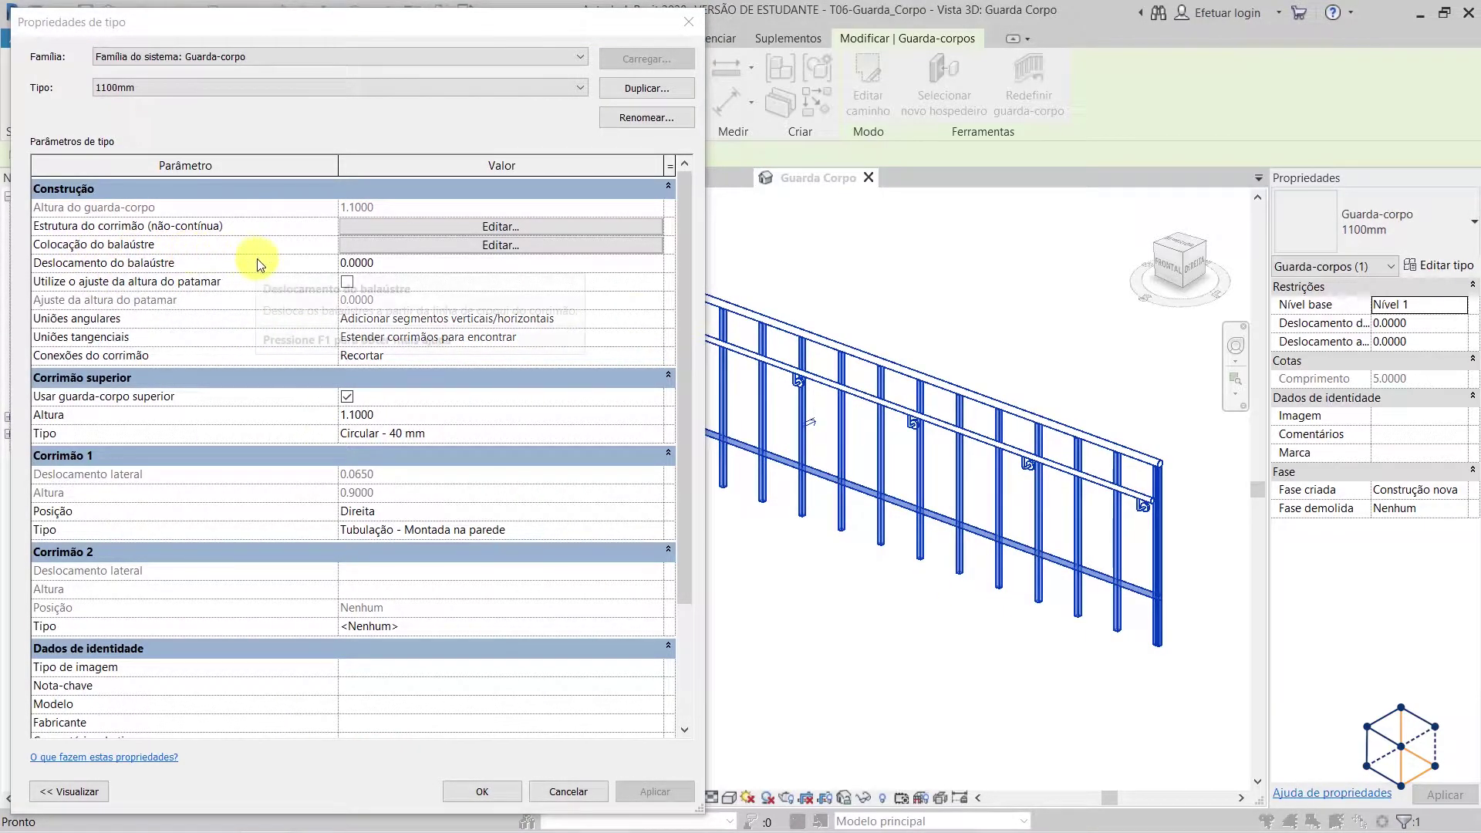
- In the 1100mm type's baluster placement, set the regular baluster's Base to Corrimão Intermediário
left_click(376, 246)
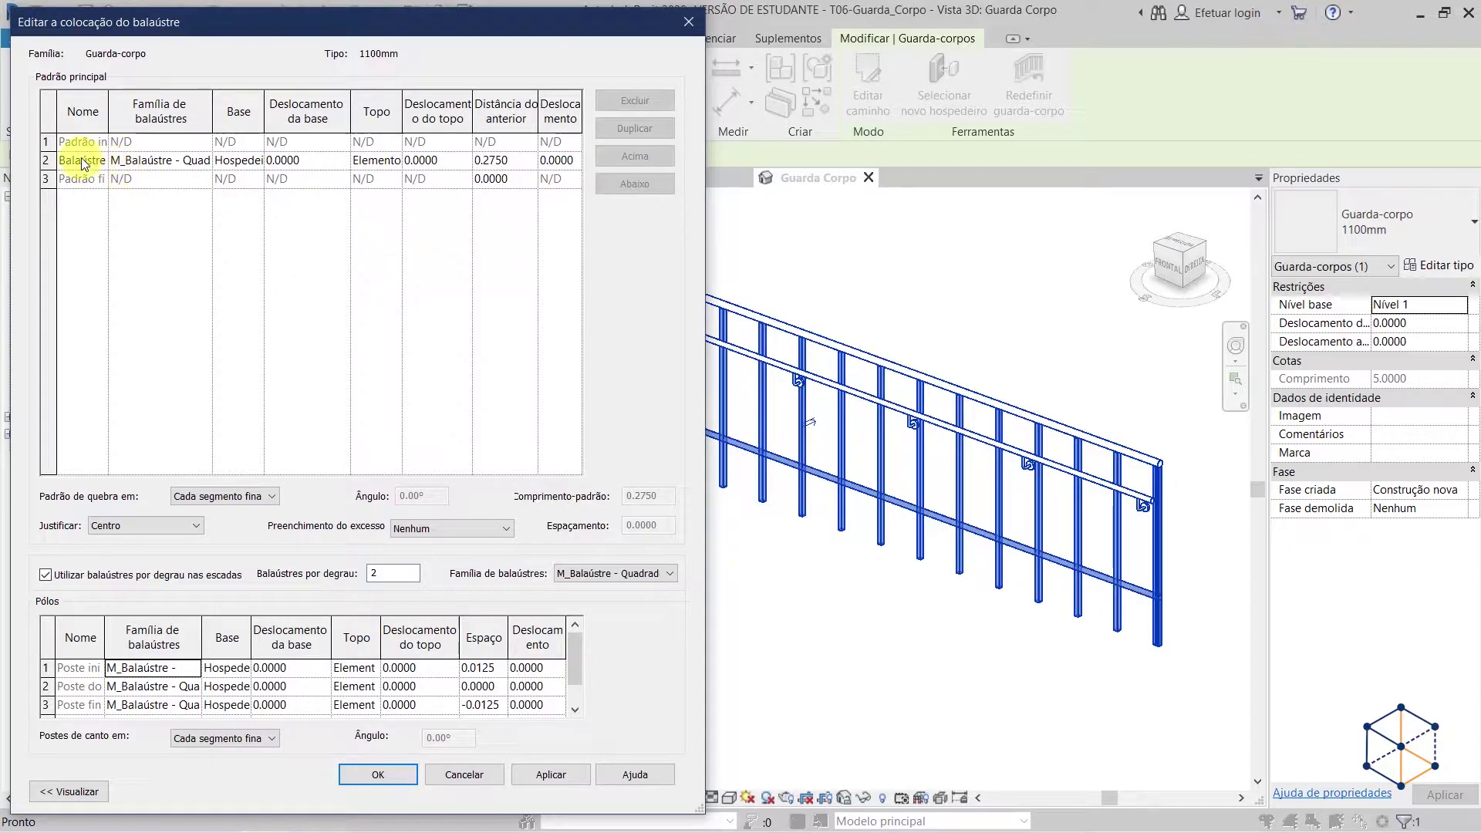
left_click_drag(109, 117, 145, 131)
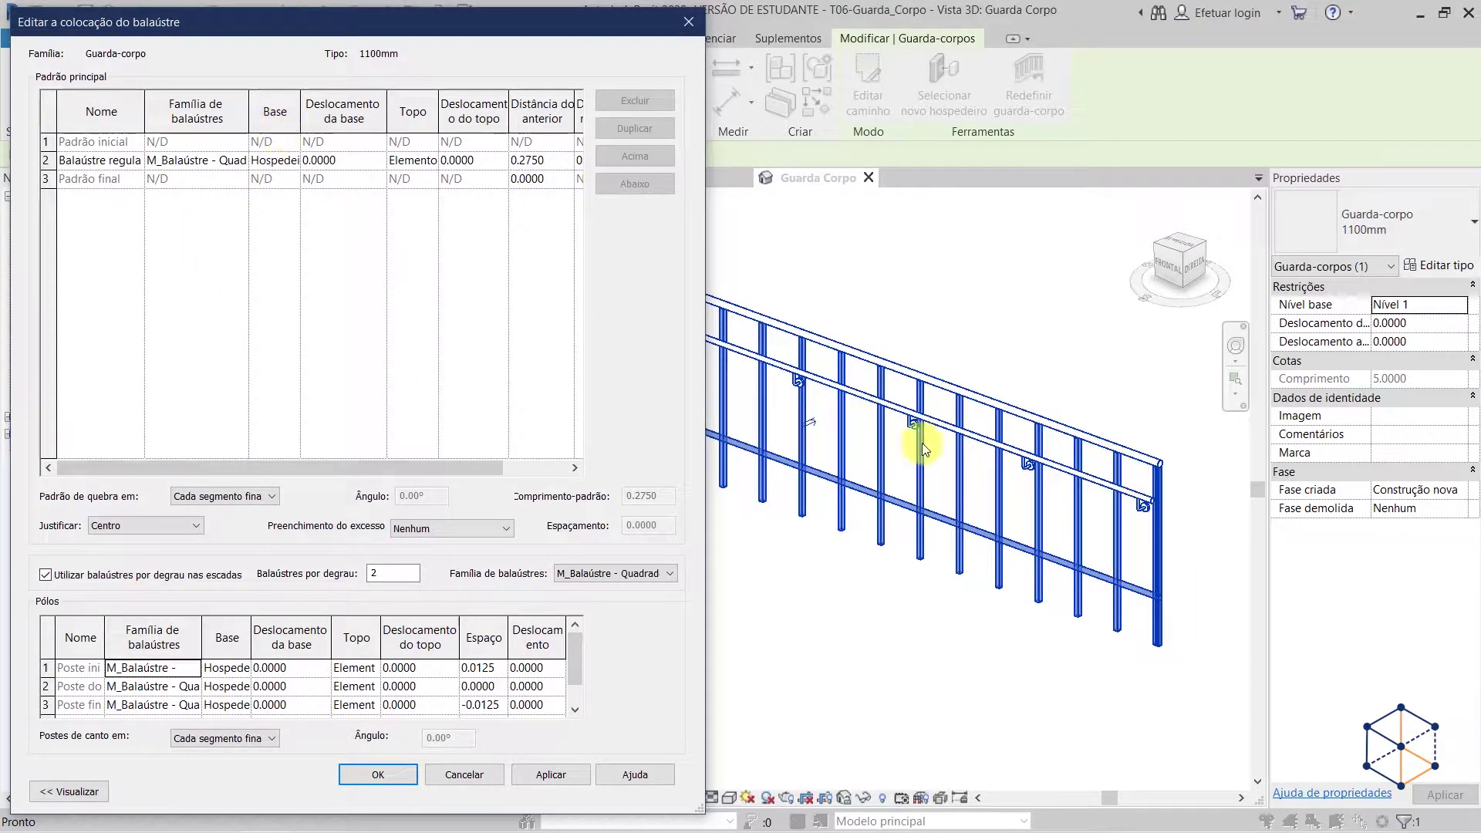
left_click_drag(301, 112, 324, 112)
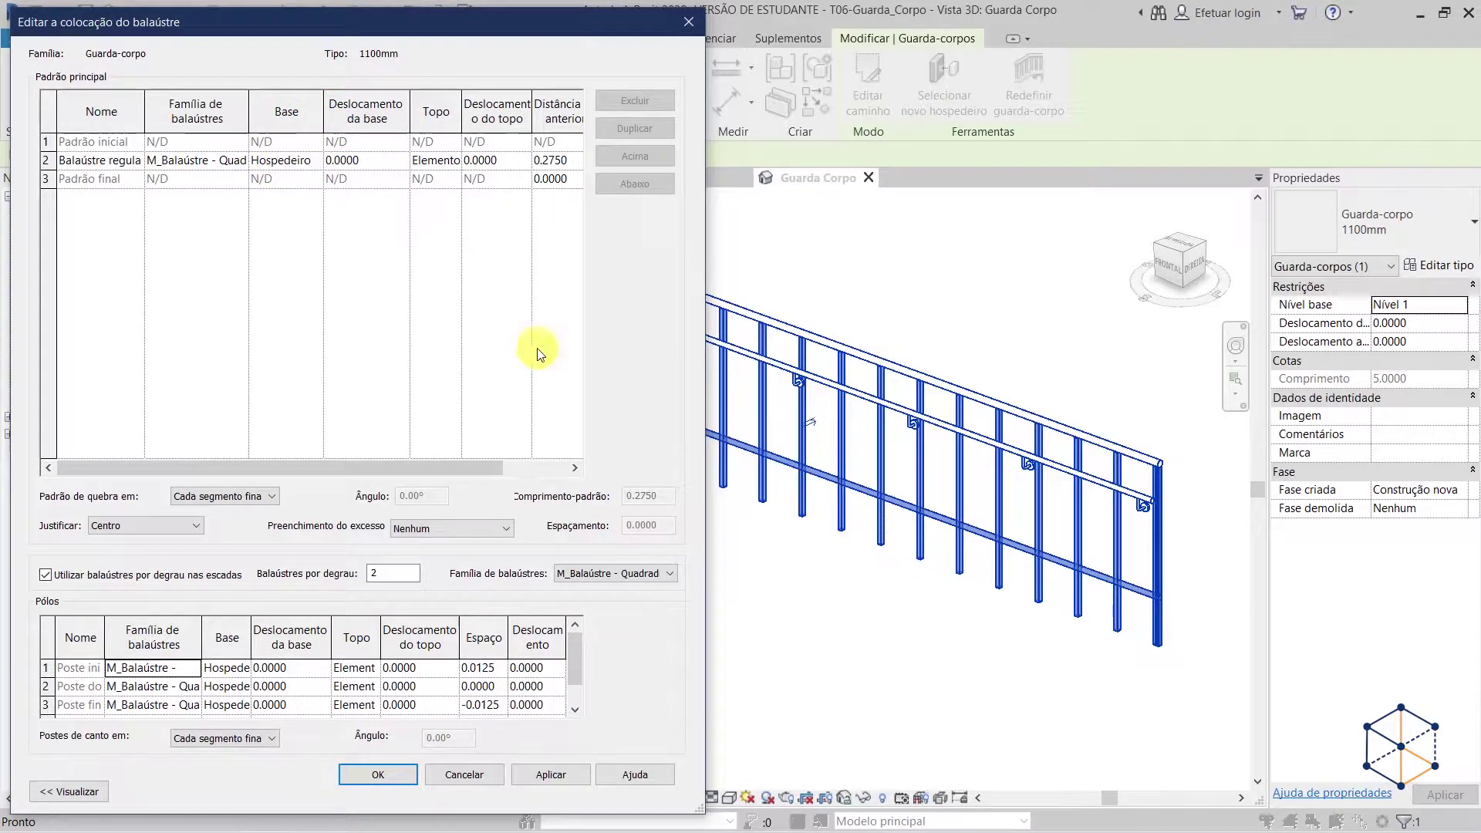
left_click(308, 161)
left_click(315, 161)
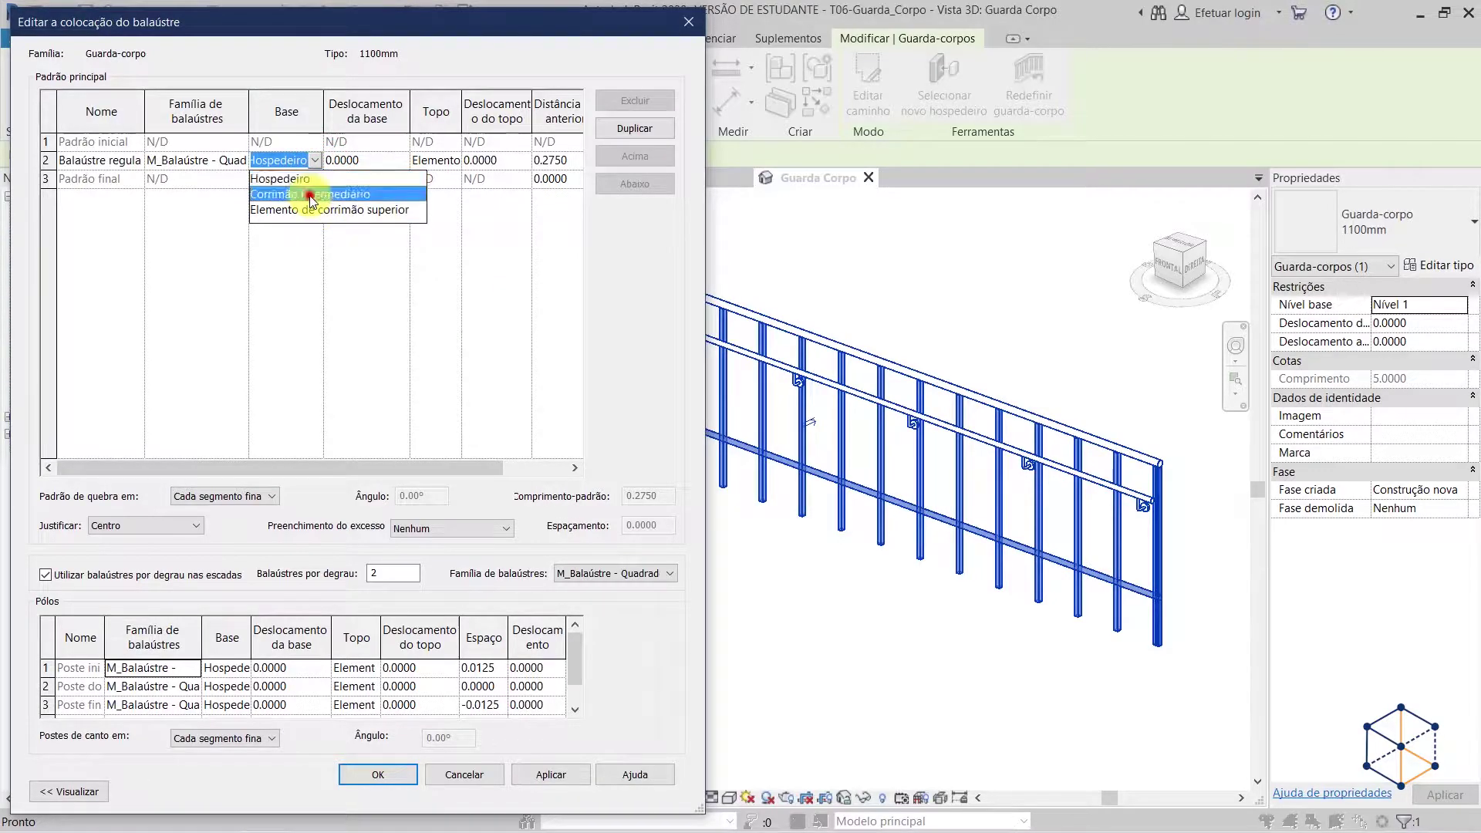
left_click(311, 196)
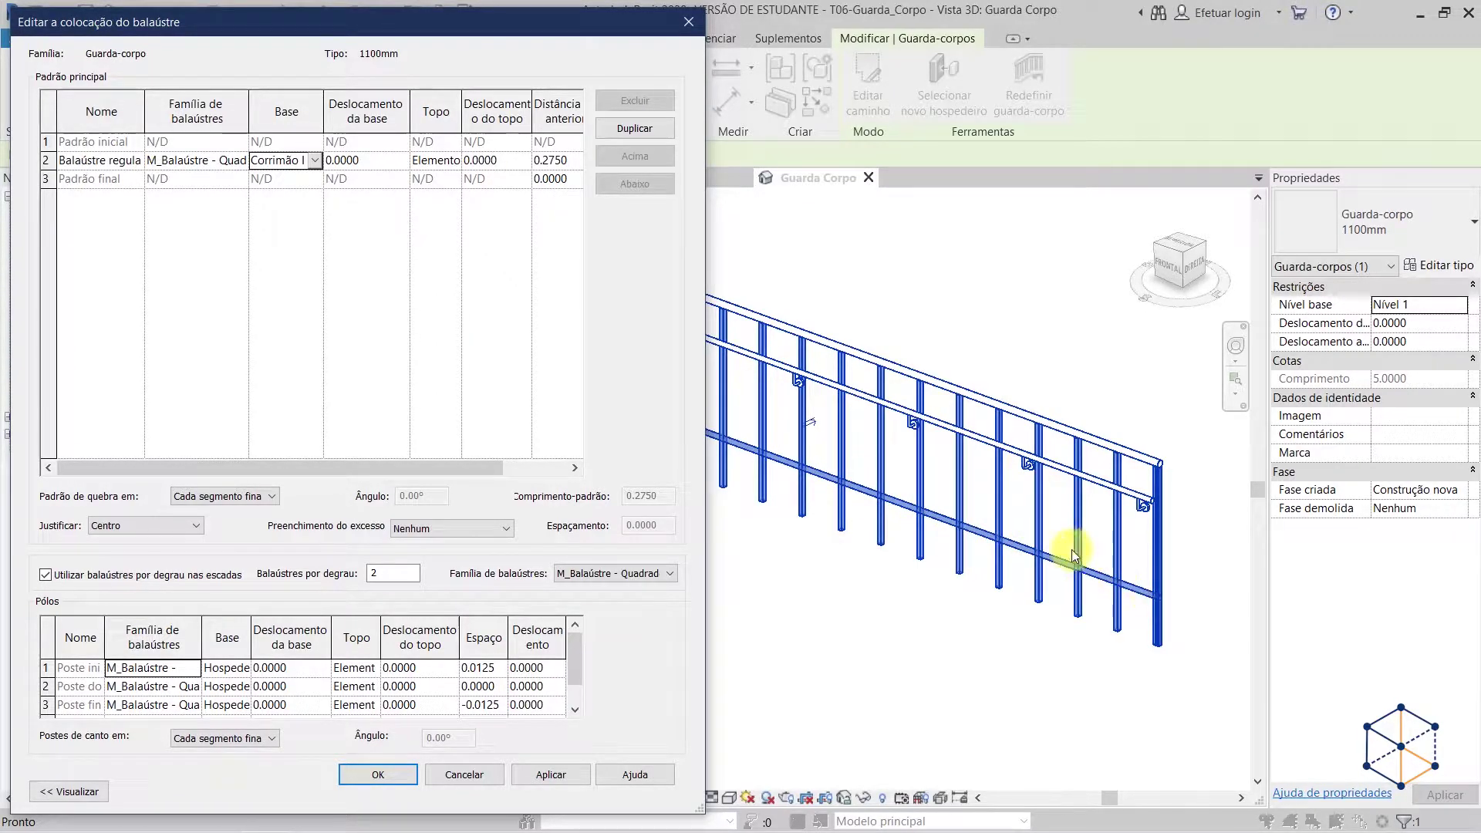
left_click(315, 162)
left_click(313, 160)
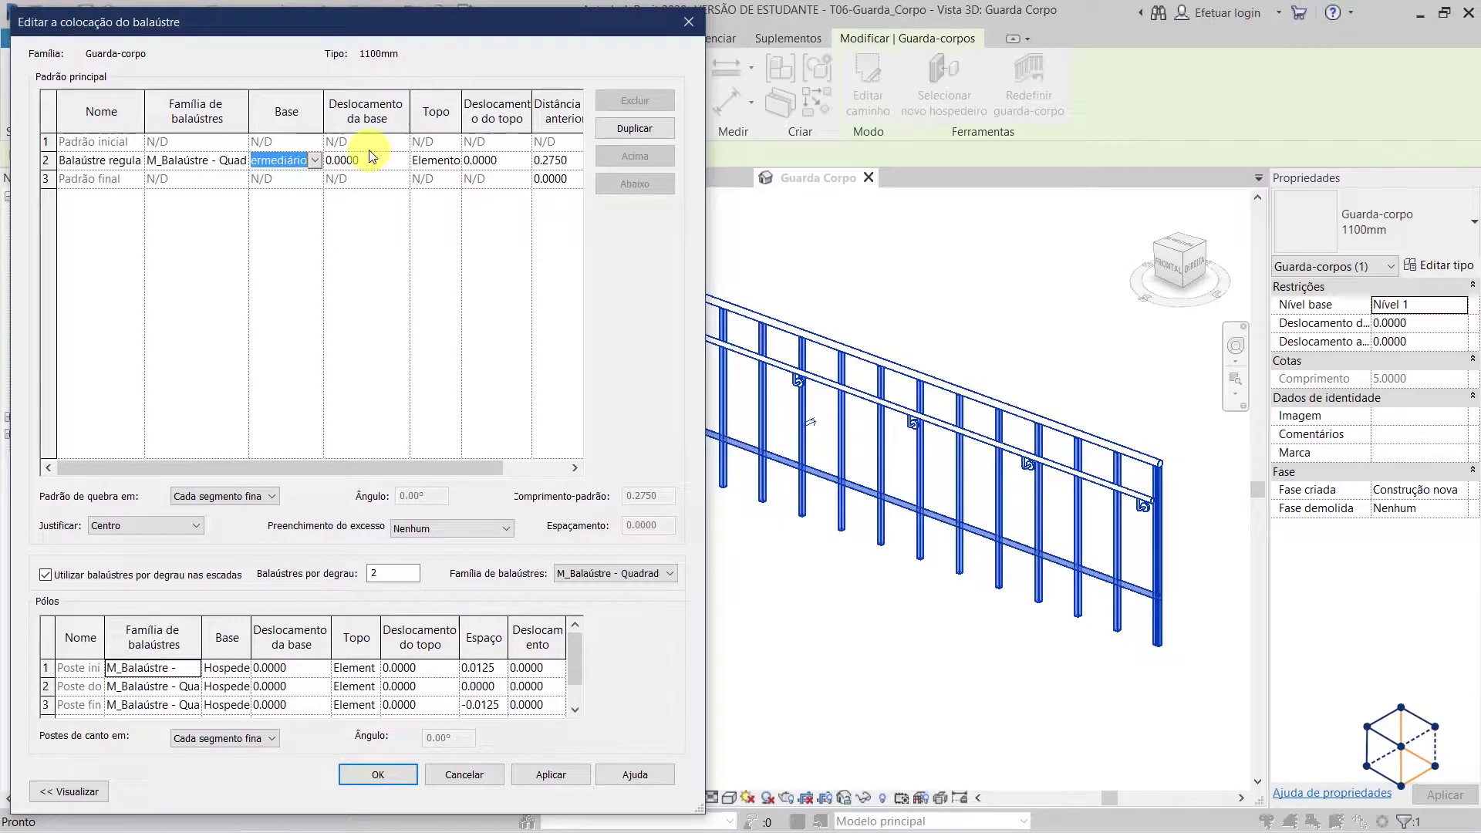
- Review the Topo options of the regular baluster, keeping Elemento de corrimão superior
left_click(446, 160)
left_click(455, 162)
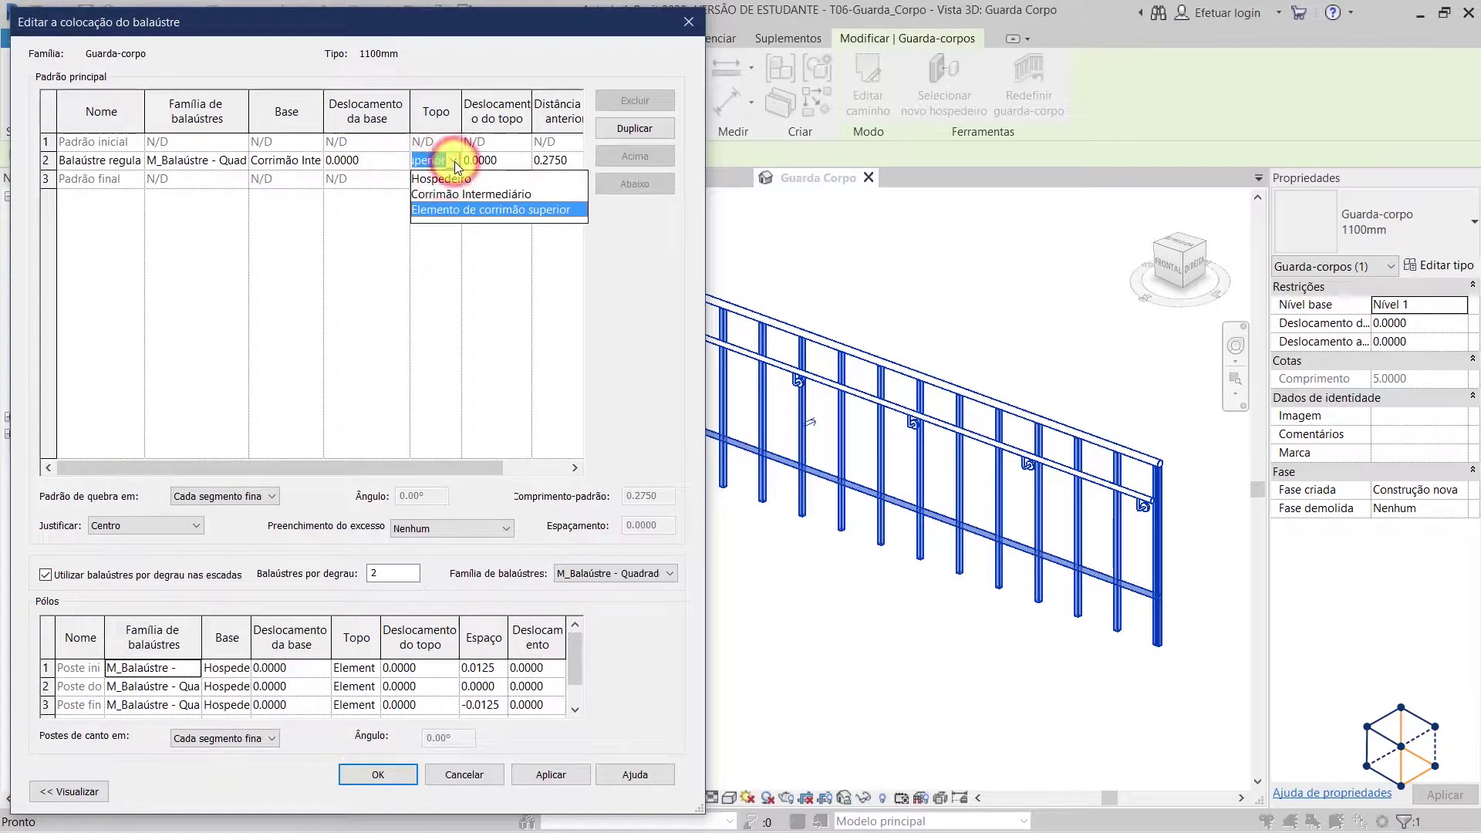
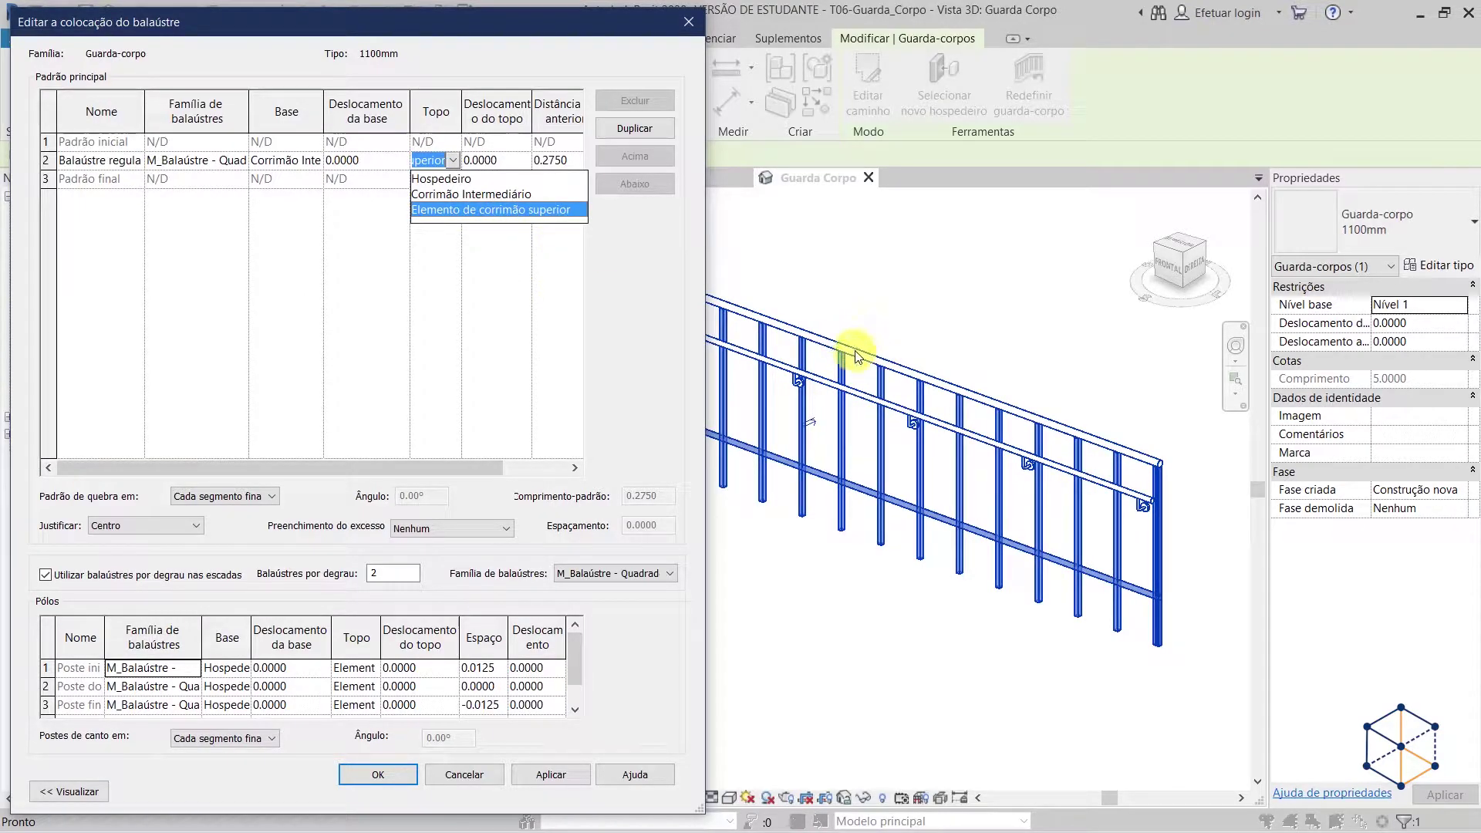
left_click(490, 334)
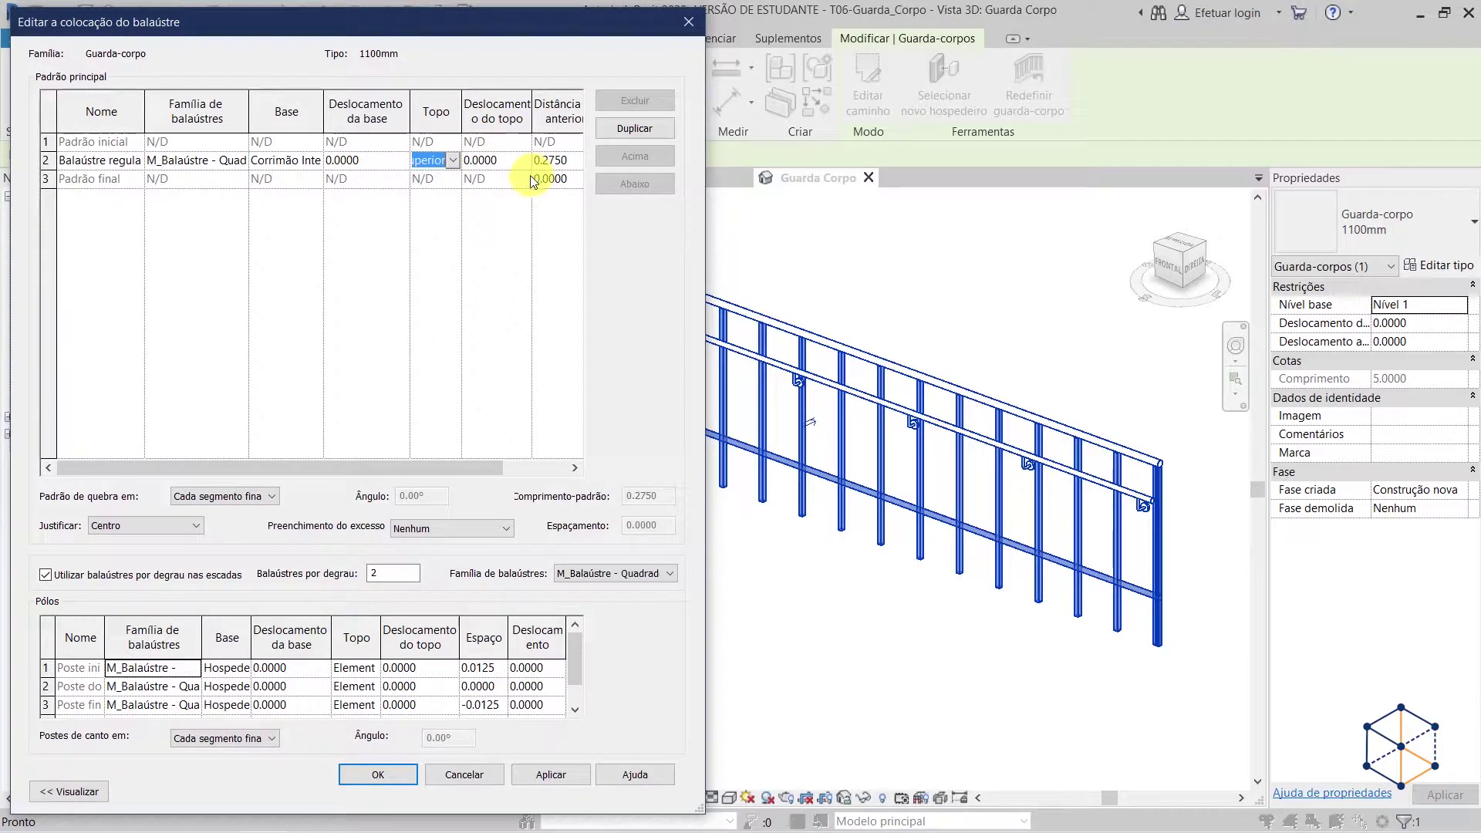
- Try 0.125 and 0.15 as the regular baluster's Distância do anterior
left_click_drag(455, 469, 521, 473)
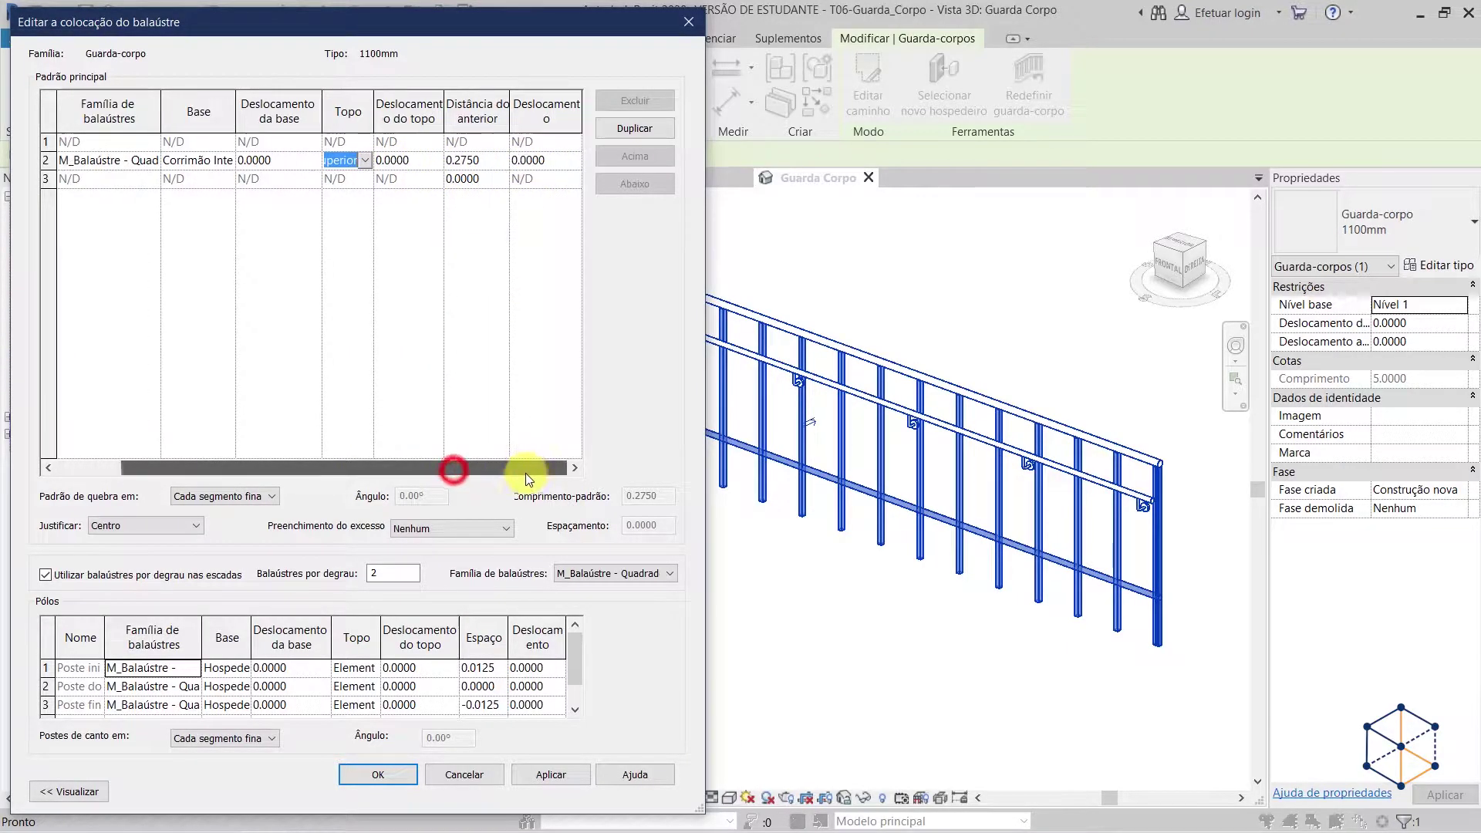
left_click(485, 161)
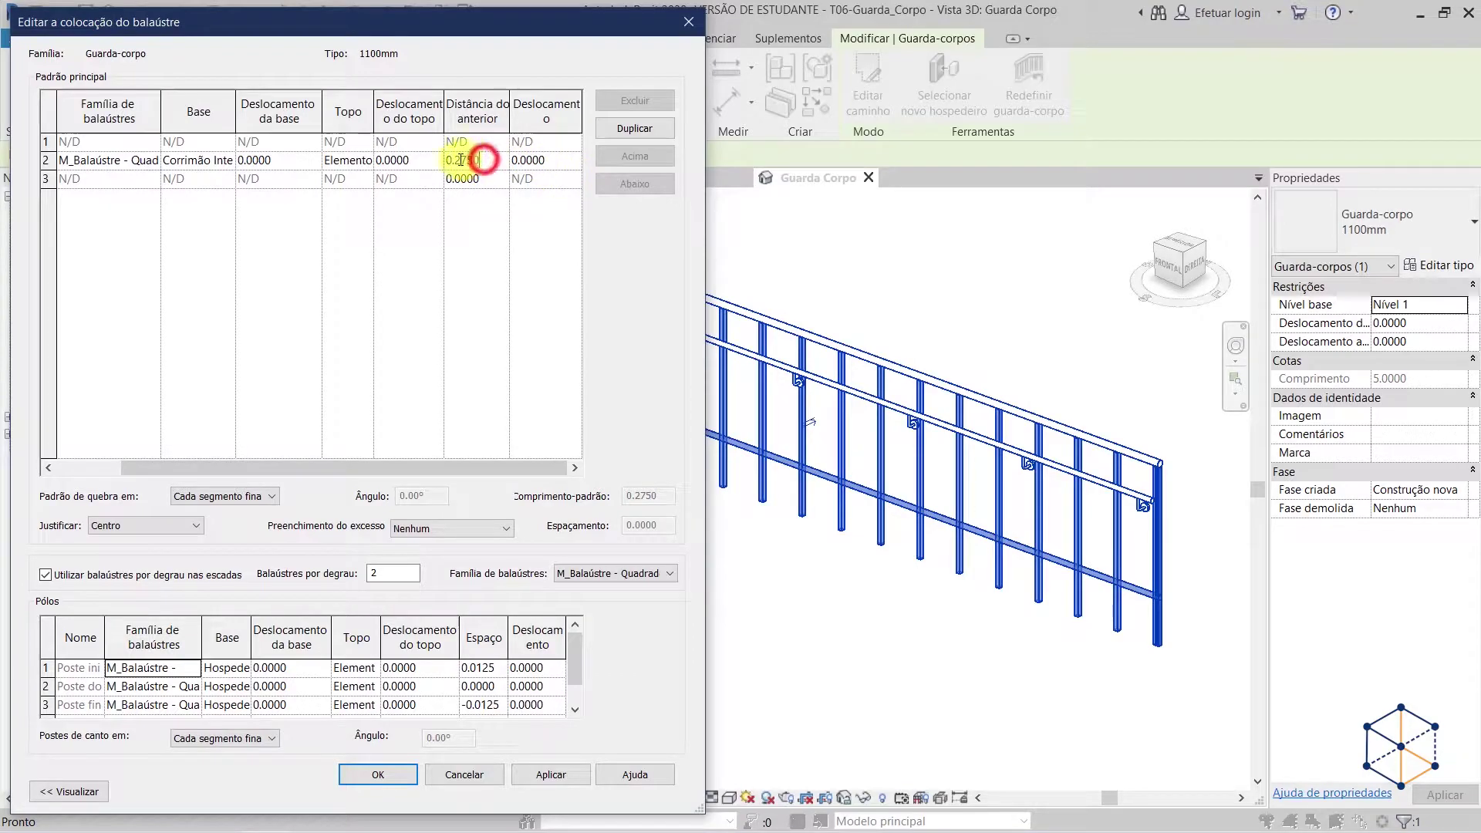
left_click_drag(456, 160, 513, 179)
type("125")
key("Tab")
left_click(465, 160)
left_click_drag(456, 159, 492, 165)
type("15")
key("Tab")
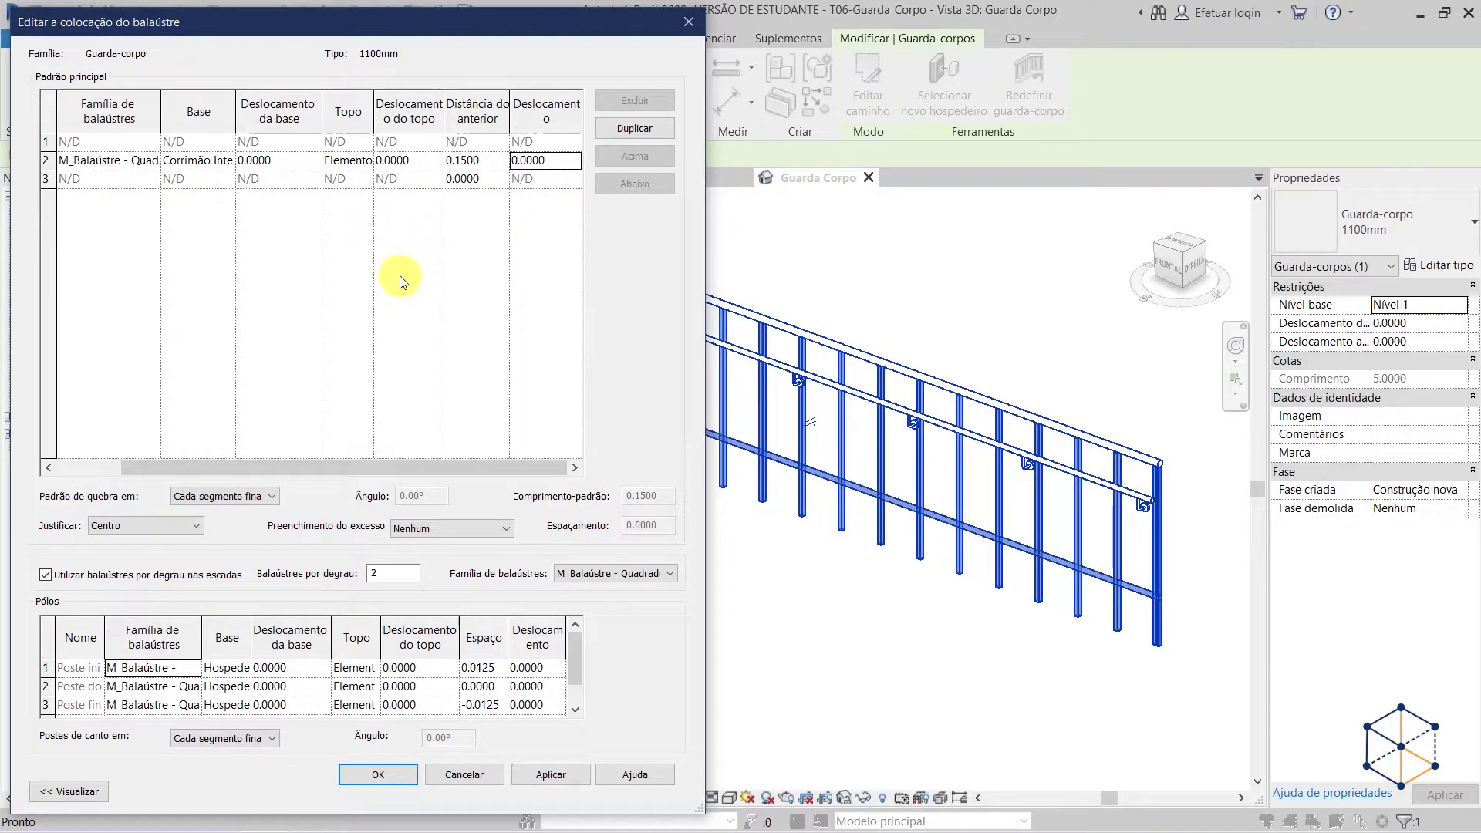
- Set the regular baluster's Distância do anterior to 0.125, confirm the baluster placement, and apply the 1100mm type
left_click_drag(459, 160, 505, 168)
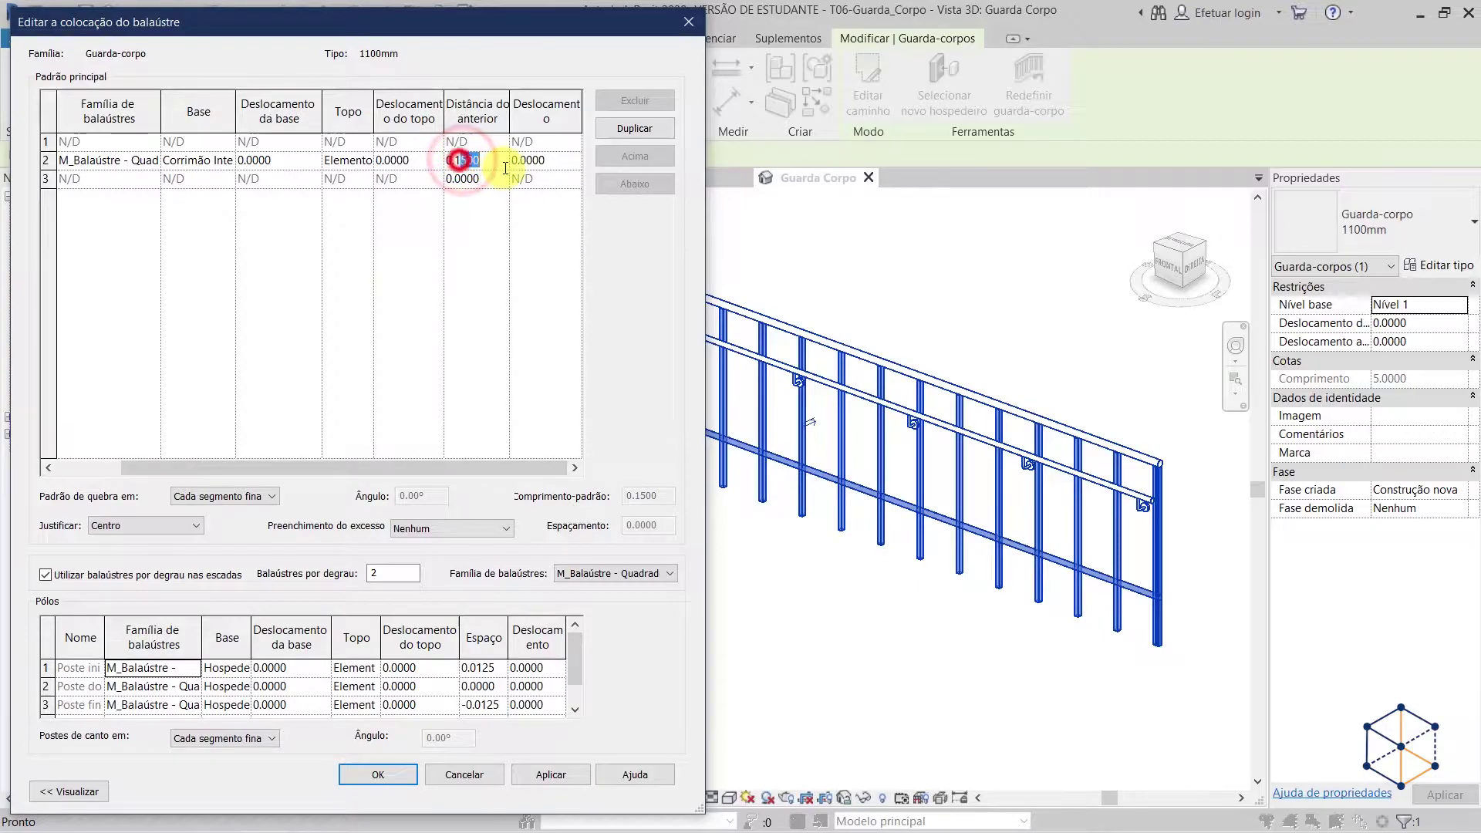
type("25")
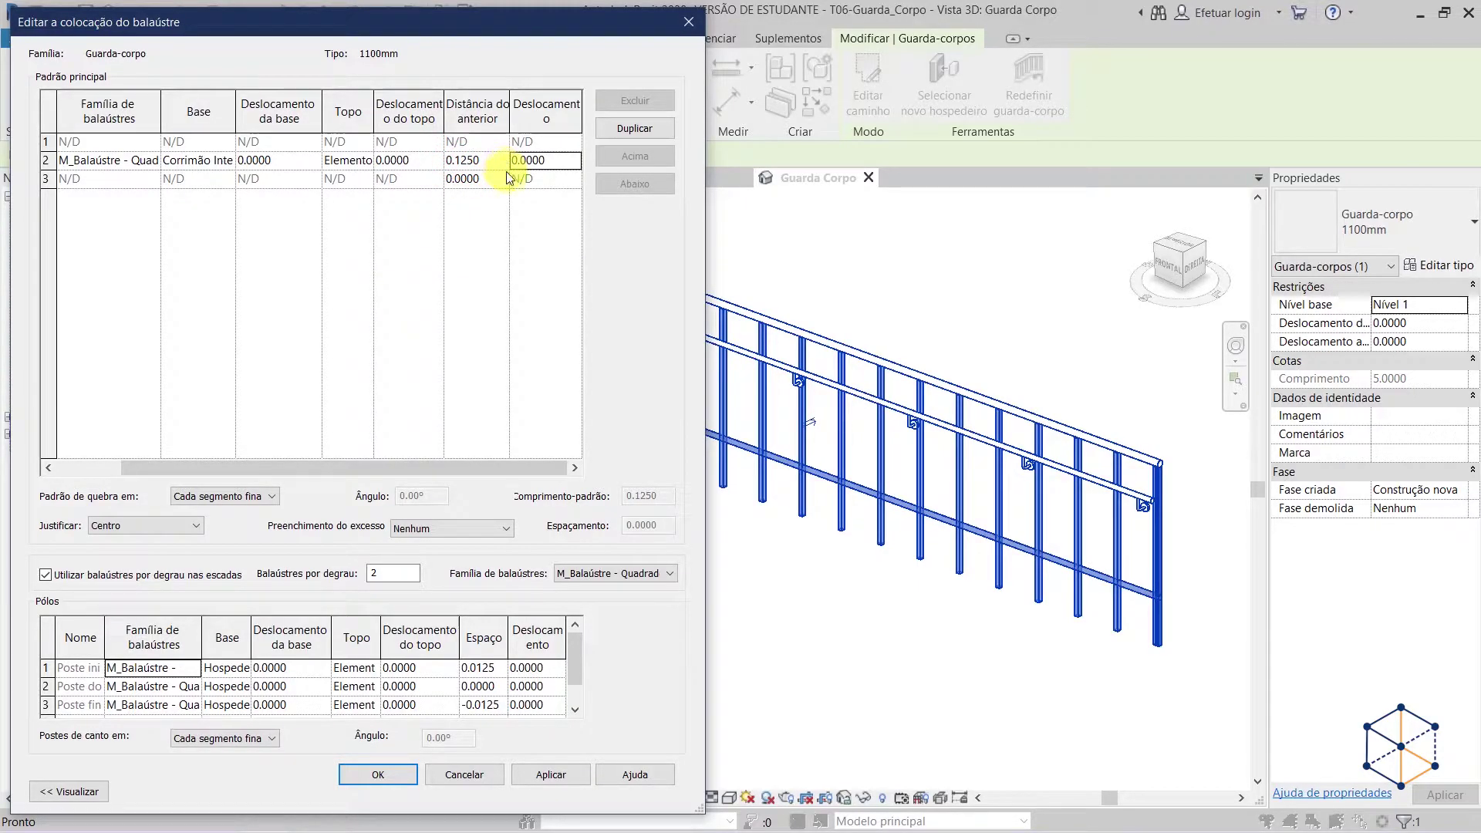
left_click(552, 776)
left_click(378, 778)
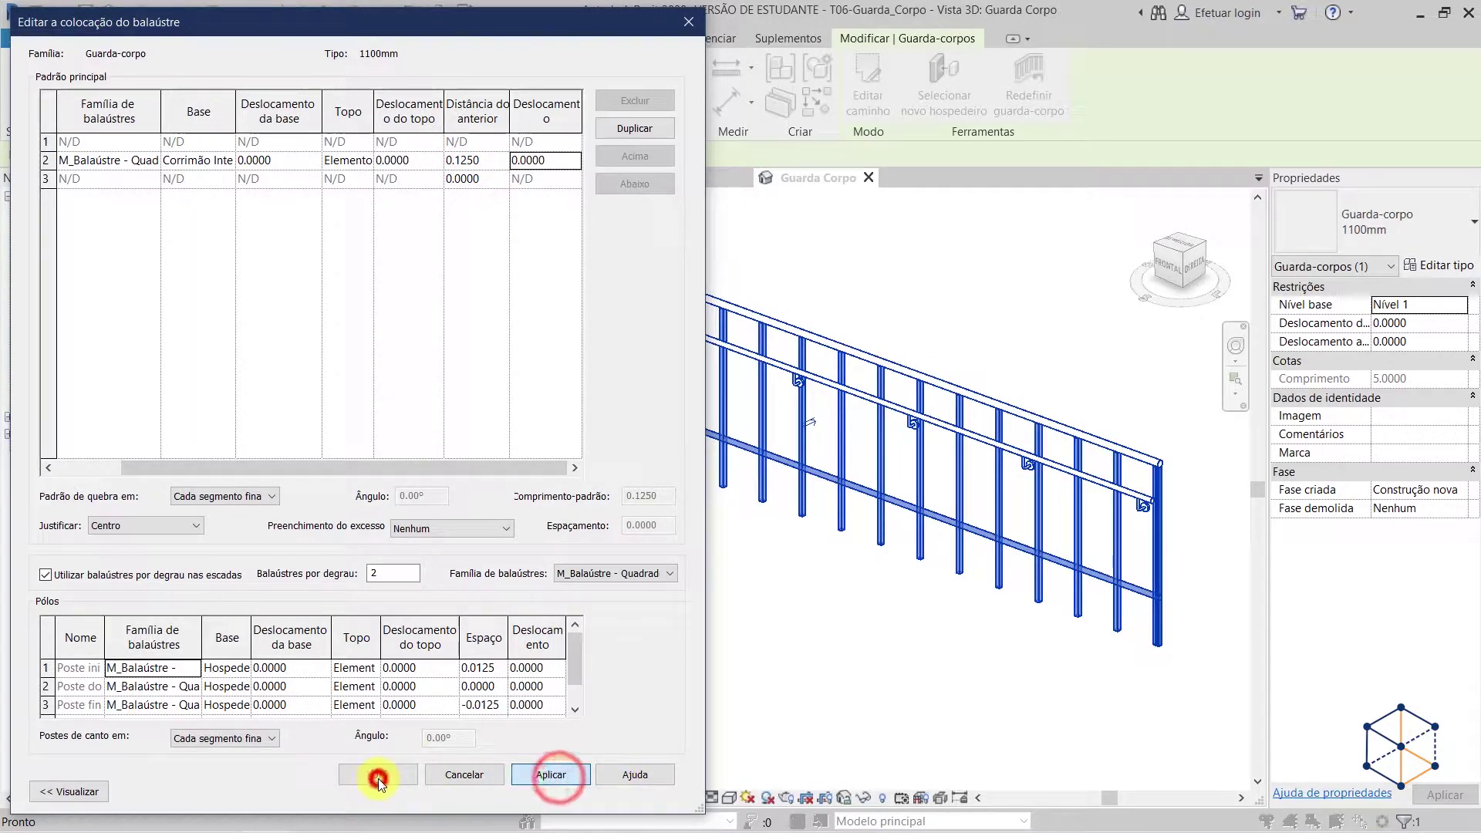
left_click(657, 792)
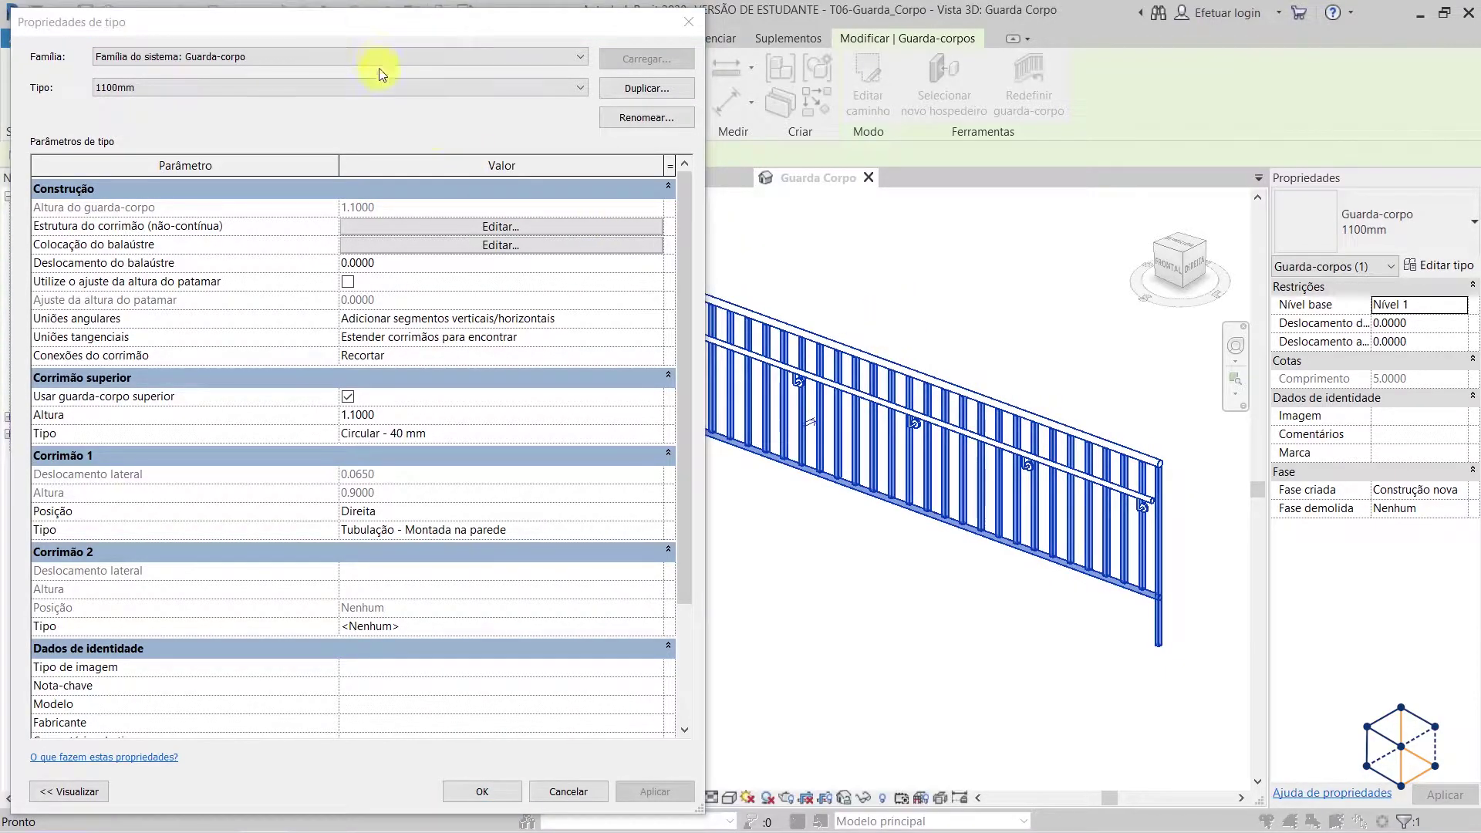
- Reopen the baluster placement, set the main pattern's Justificar option to Início, and bring up its justification options again
left_click(360, 245)
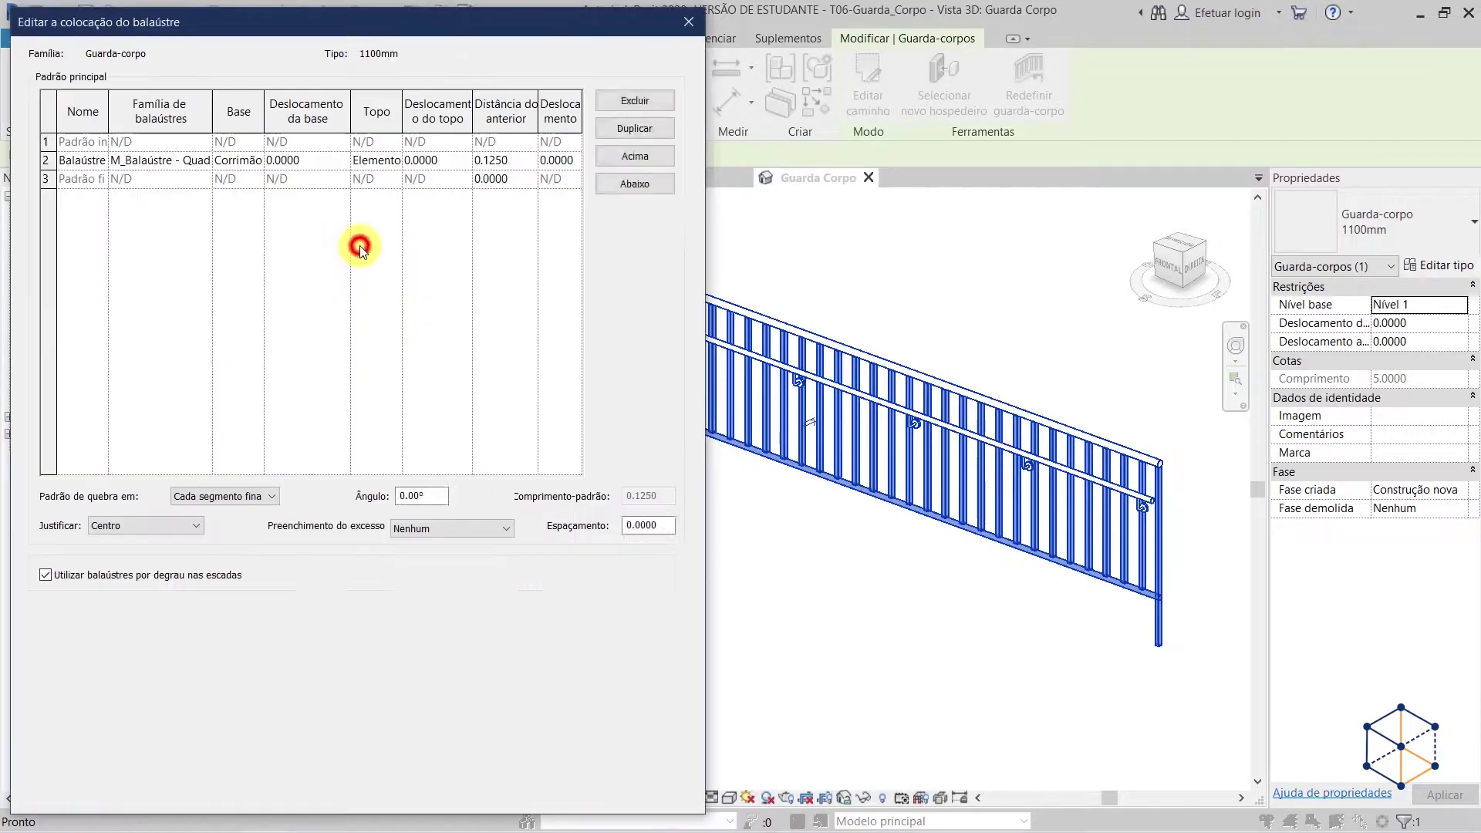
left_click(116, 525)
left_click(117, 542)
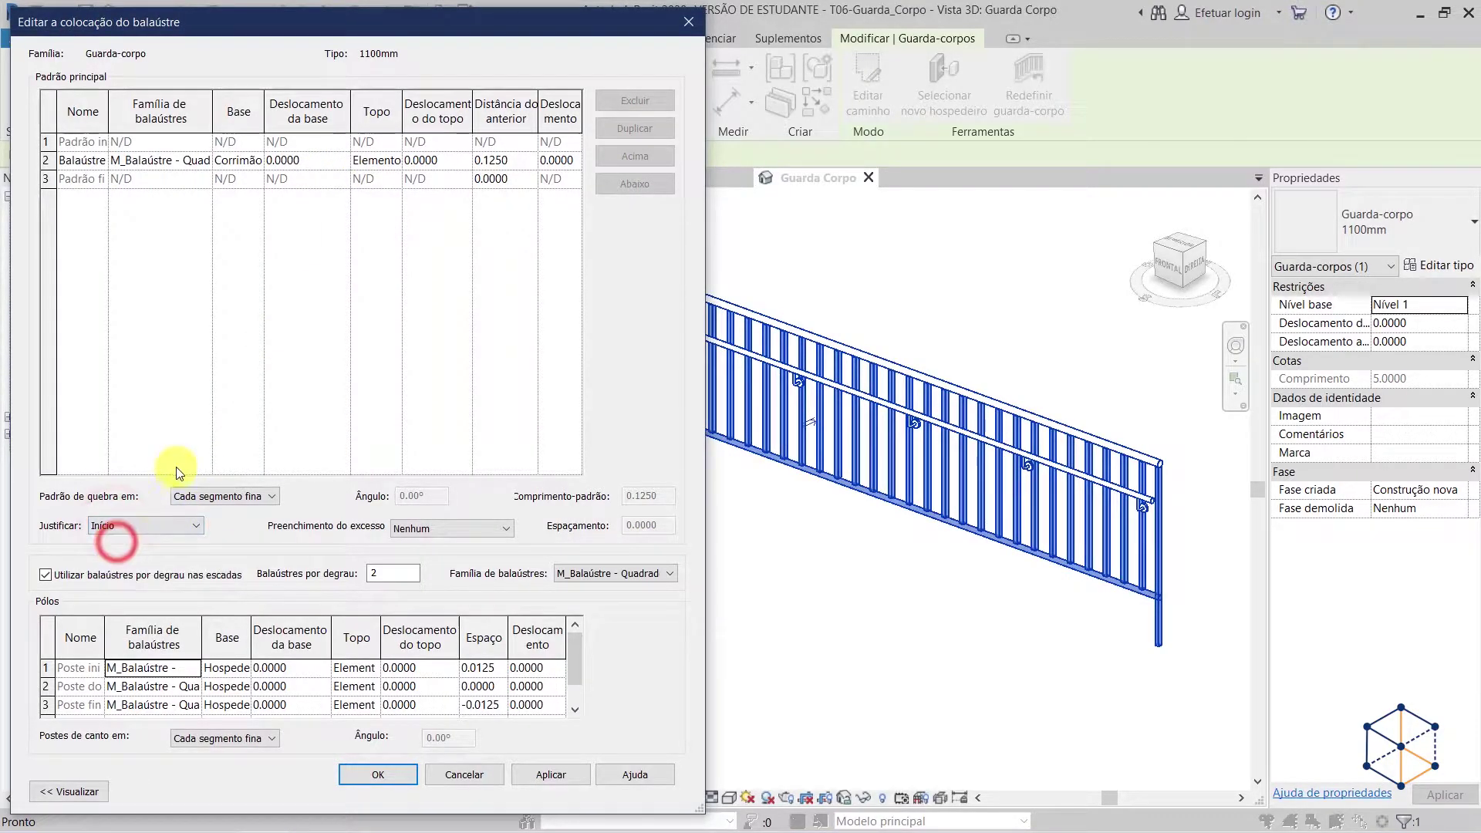
left_click(122, 526)
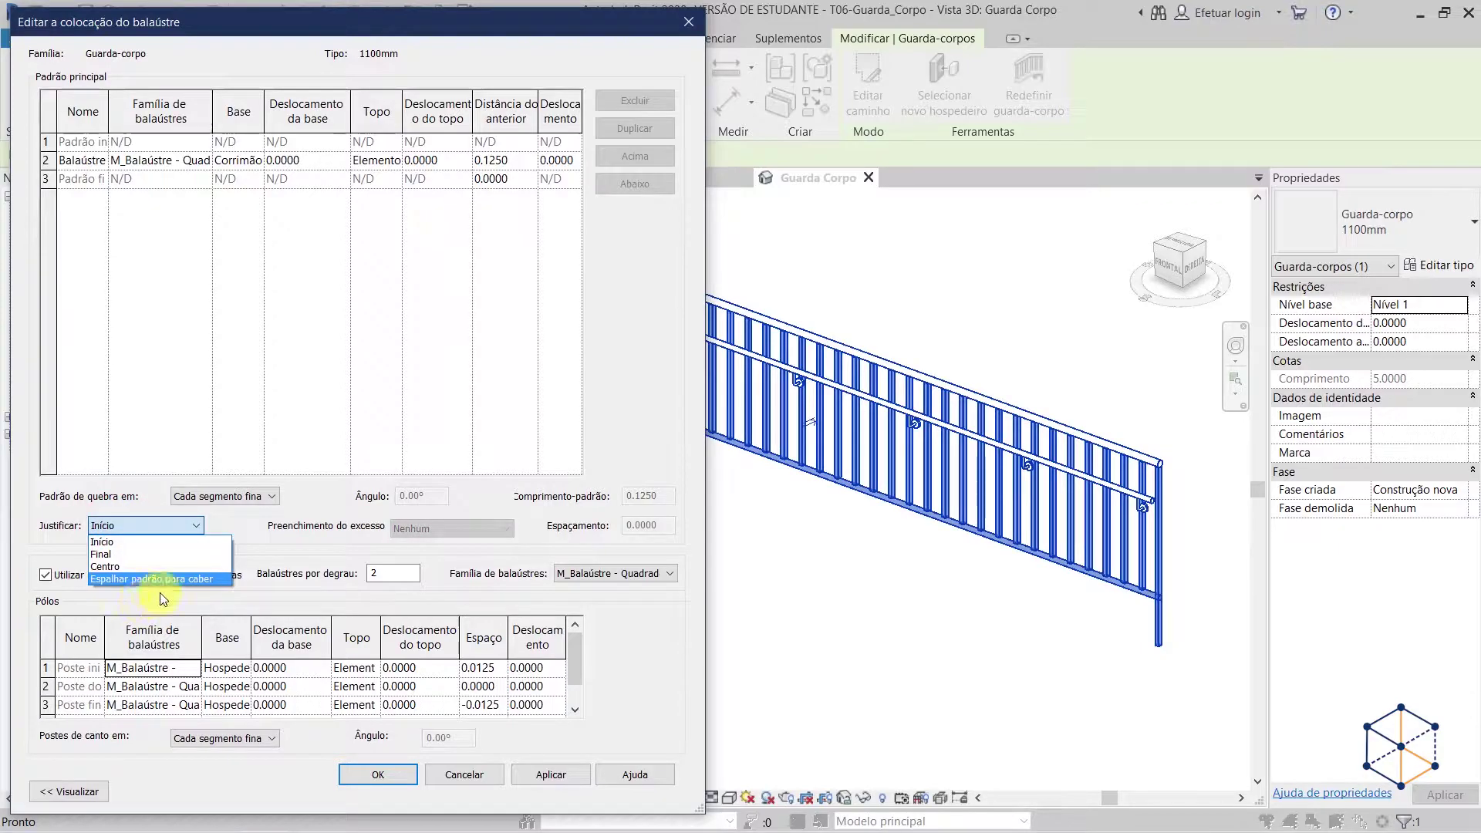
- Set the baluster pattern's Justificar option to Início, apply it and confirm the baluster placement
left_click(112, 543)
left_click(570, 772)
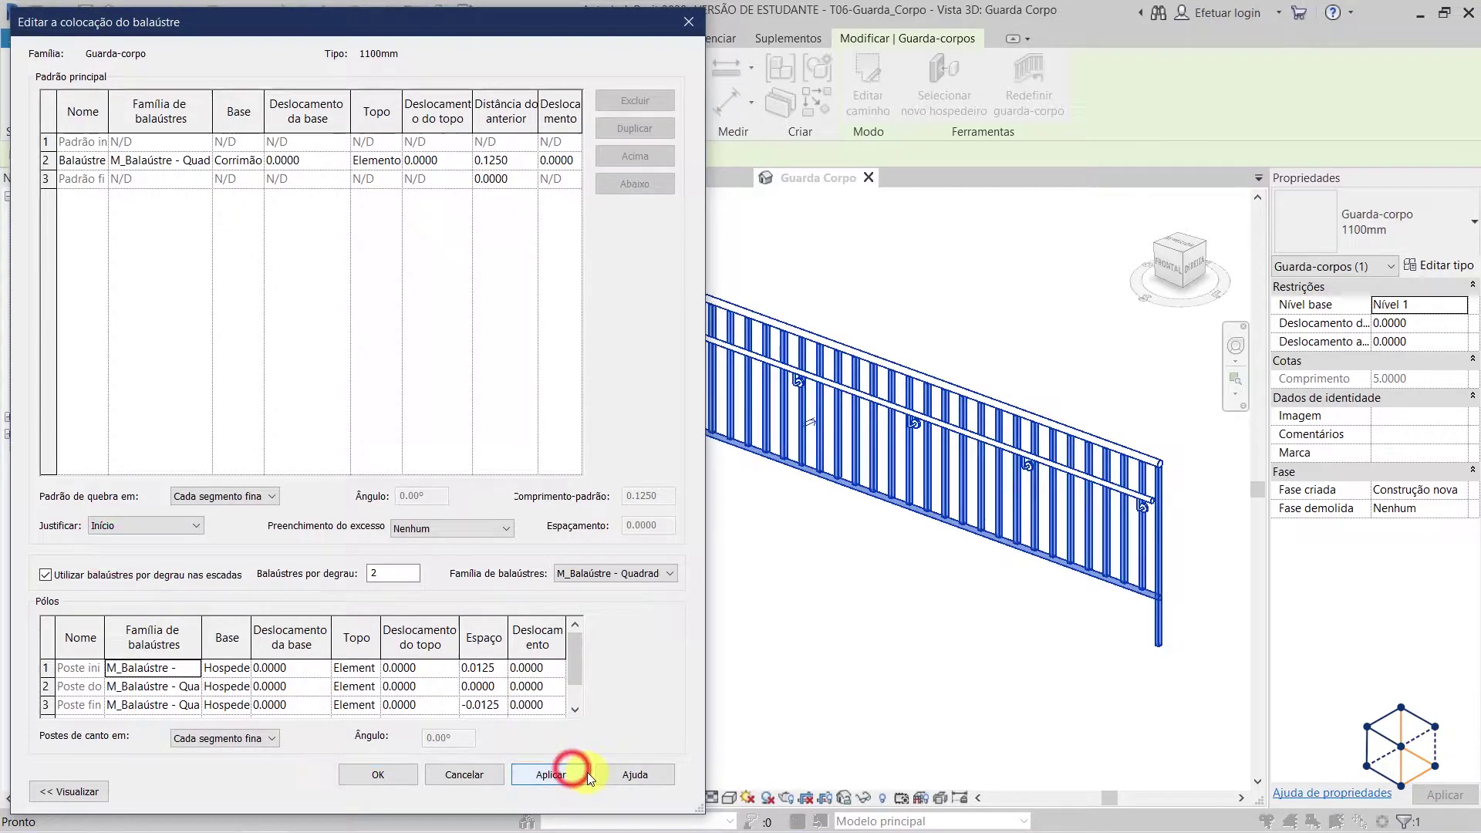
left_click(400, 773)
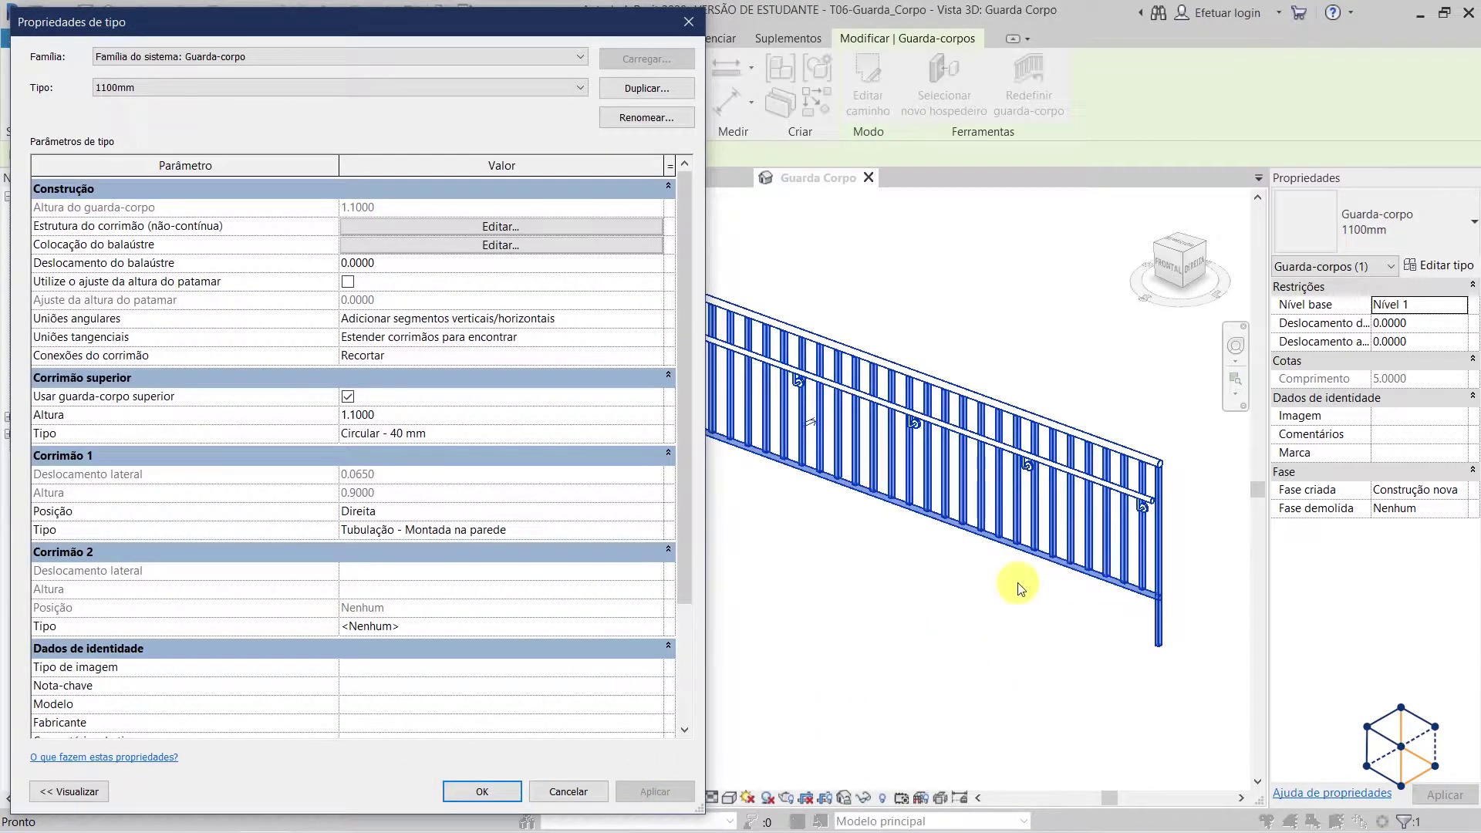
- Set the baluster pattern's justification to Espalhar padrão para caber, confirm it and narrow the dialog to expose the railing
left_click(367, 247)
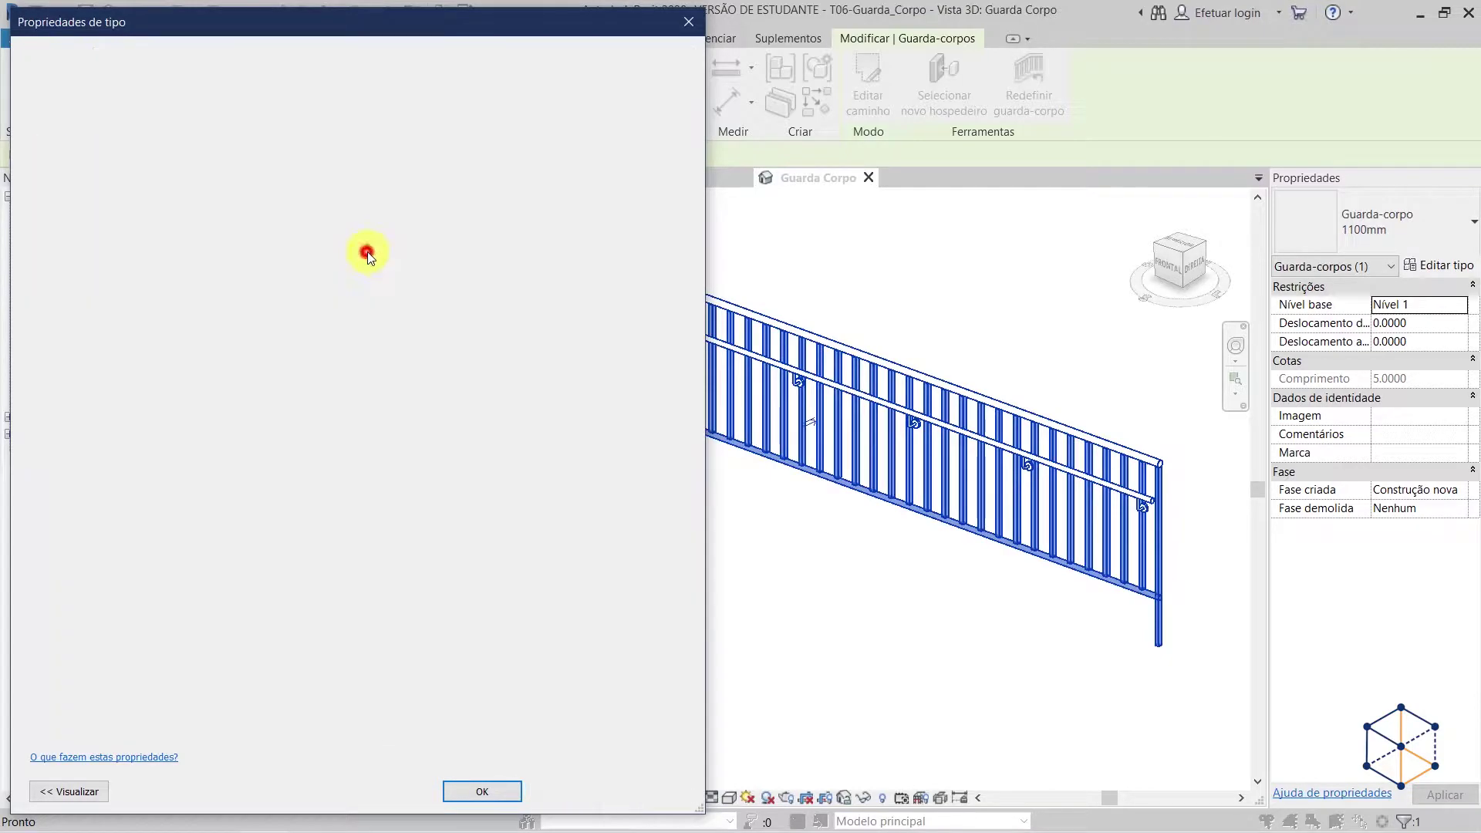
left_click(181, 526)
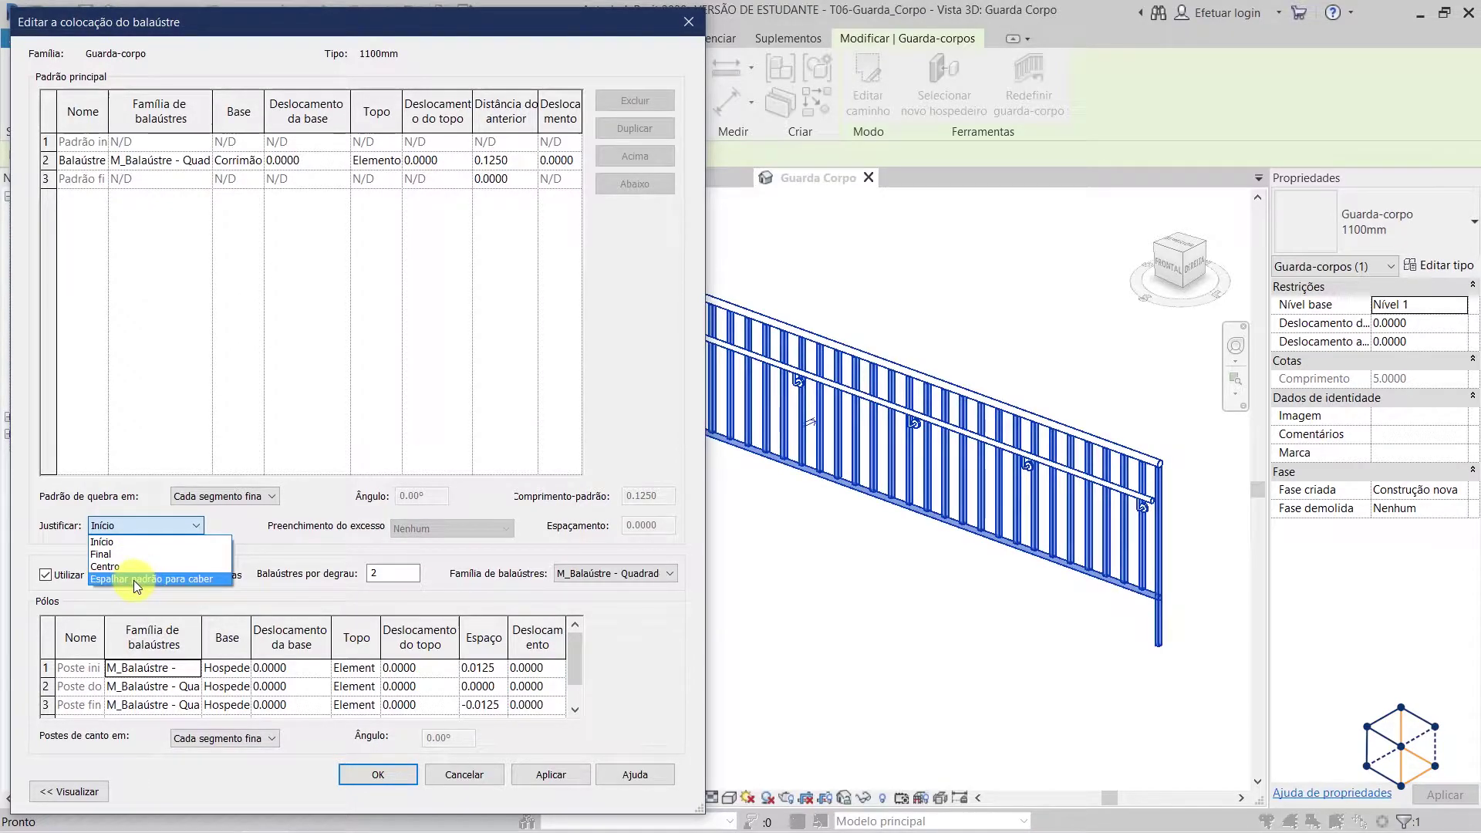
left_click(132, 580)
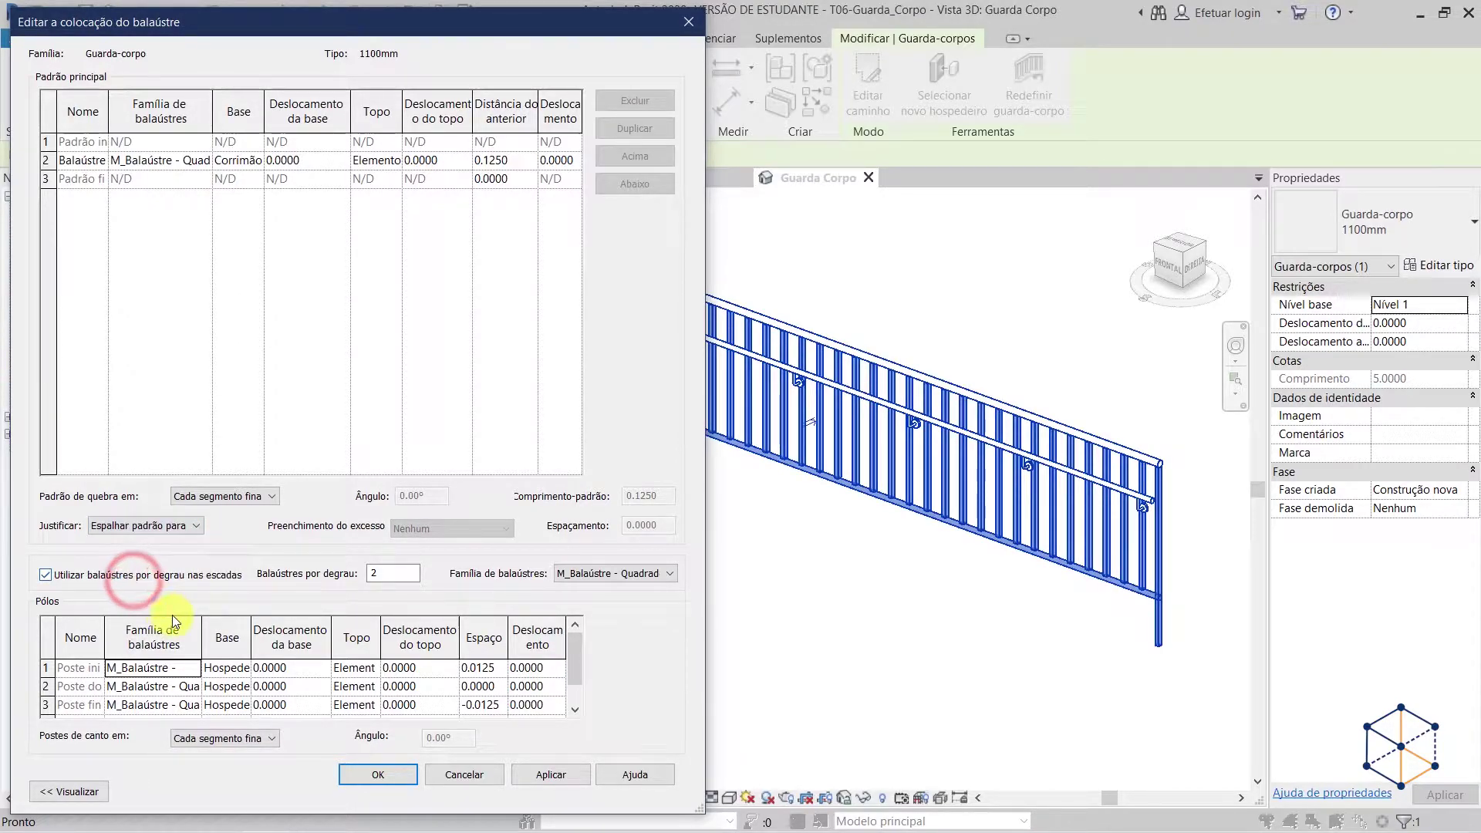
left_click(390, 776)
left_click_drag(701, 552, 629, 565)
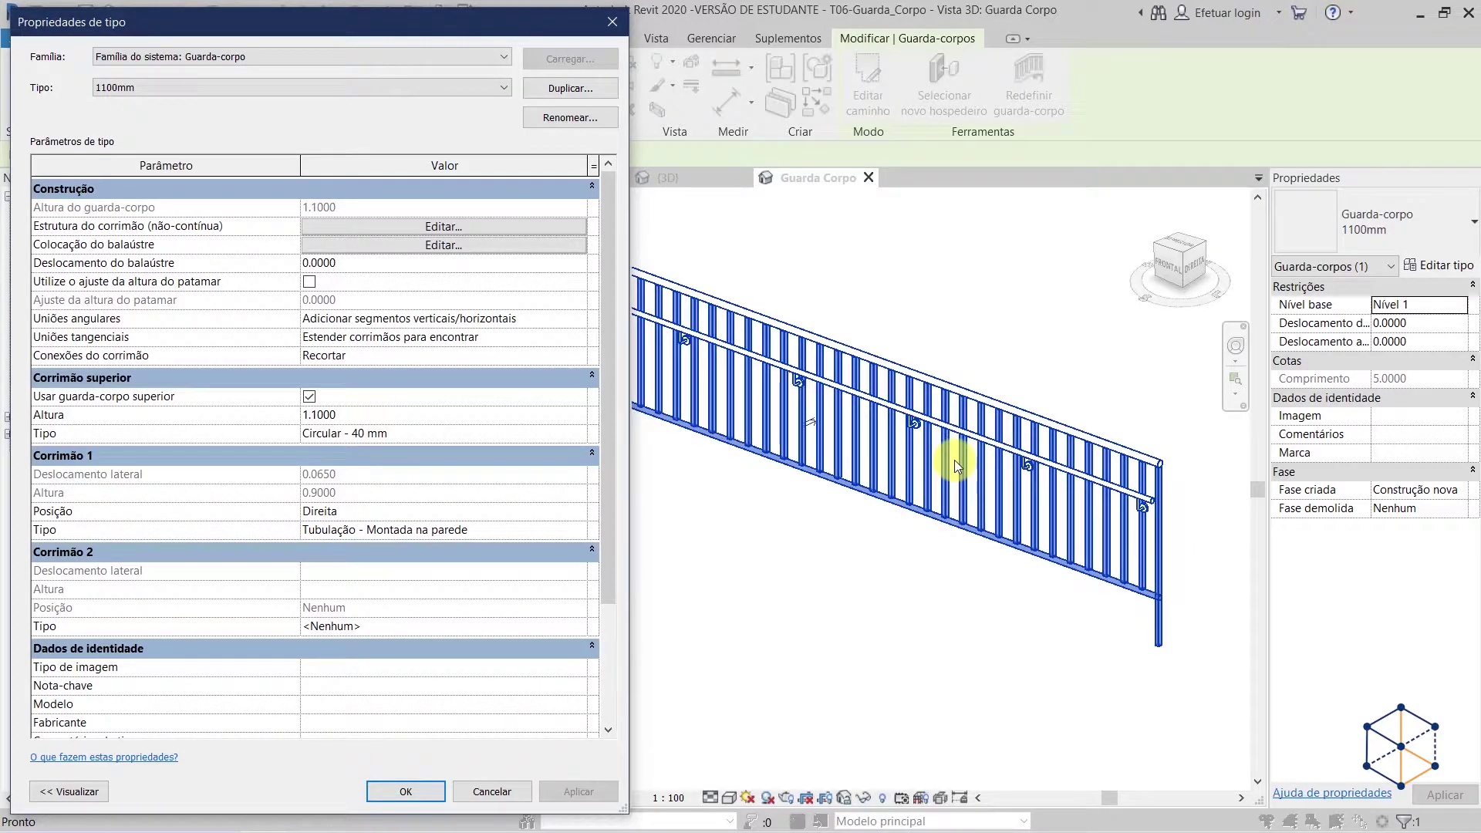
- Set the 1100mm railing type's baluster justification to Centro and apply the placement and type properties
left_click(400, 245)
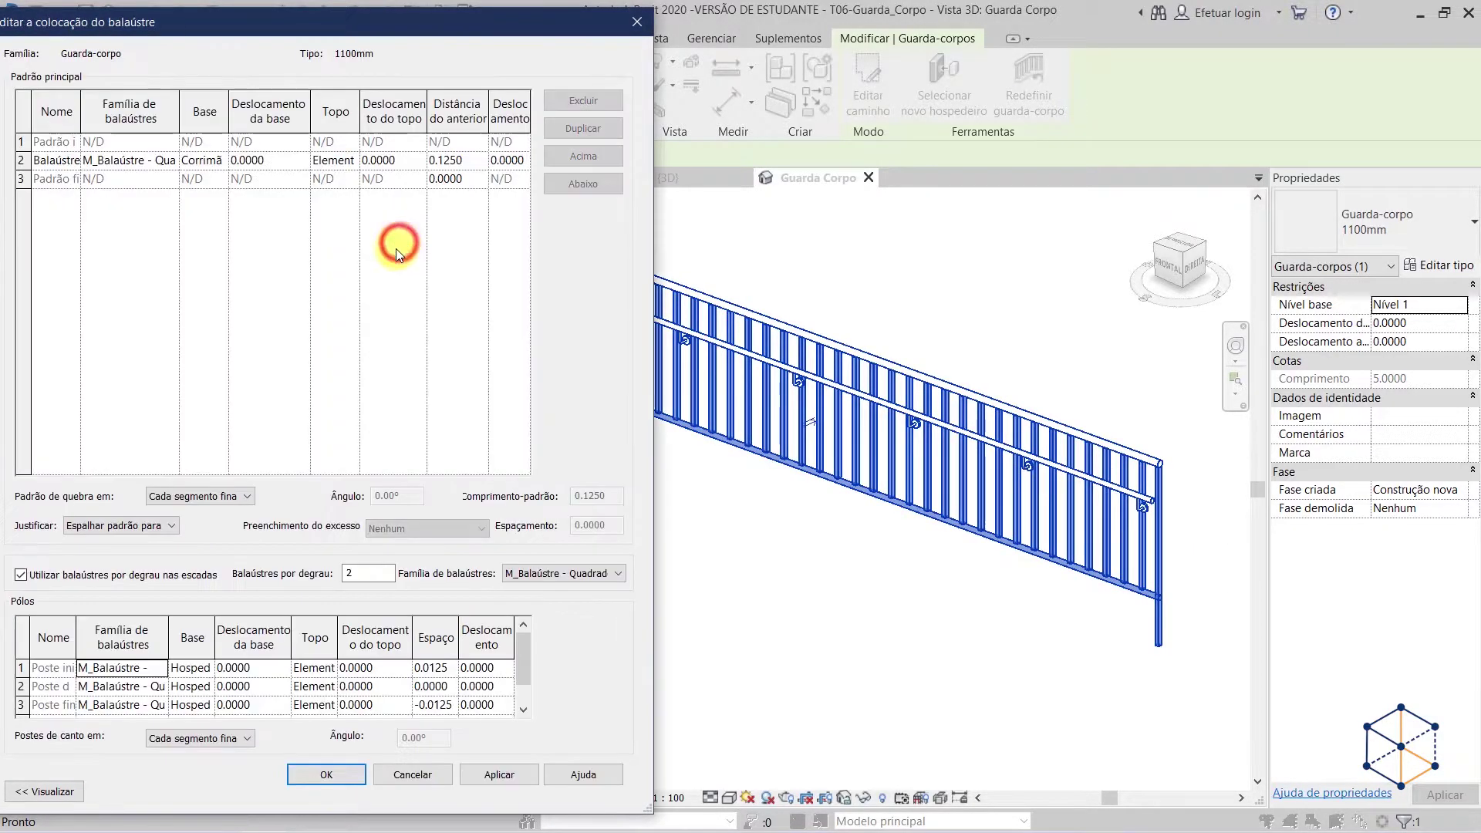
left_click(124, 530)
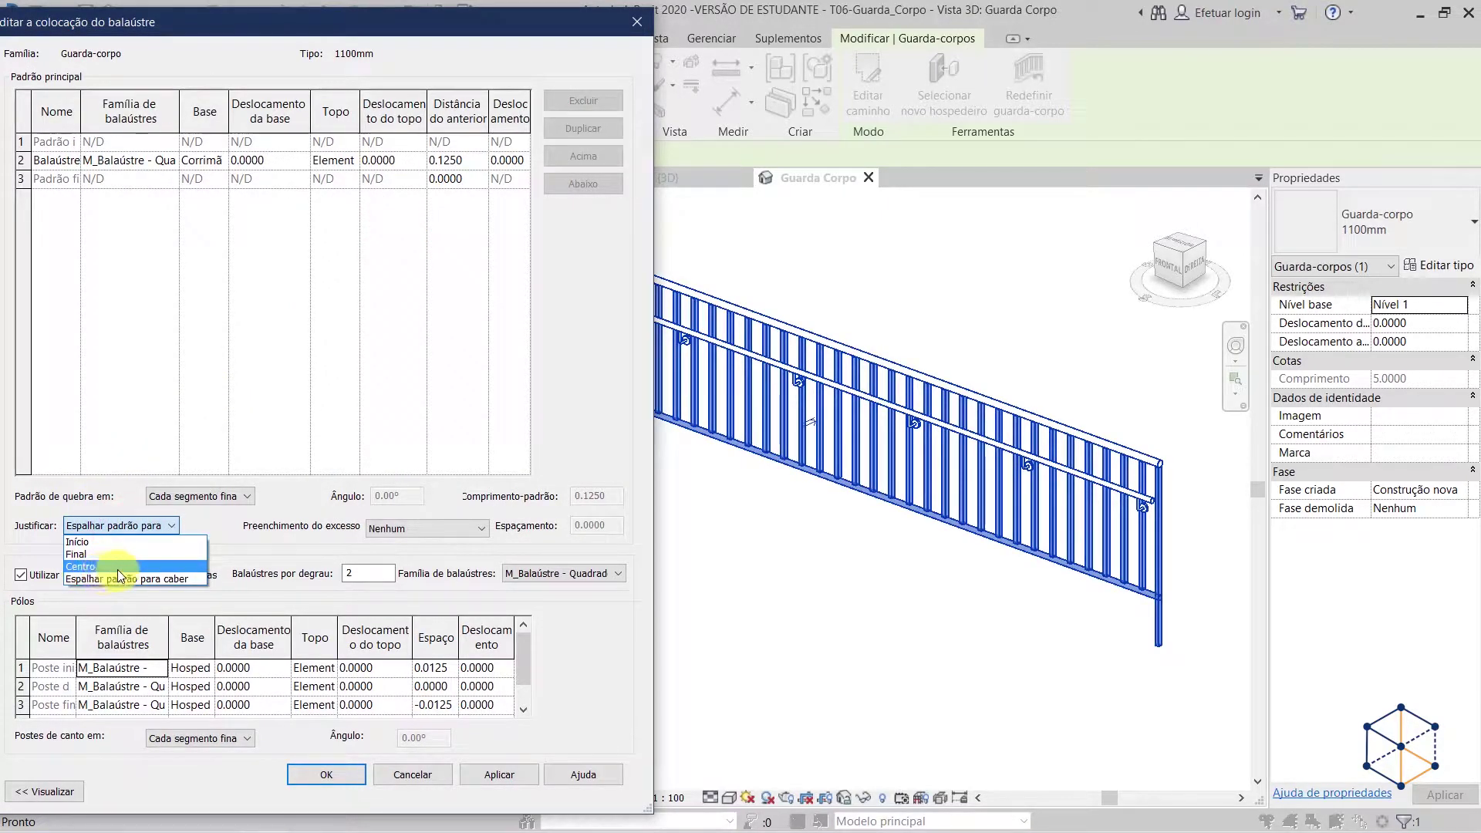
left_click(118, 568)
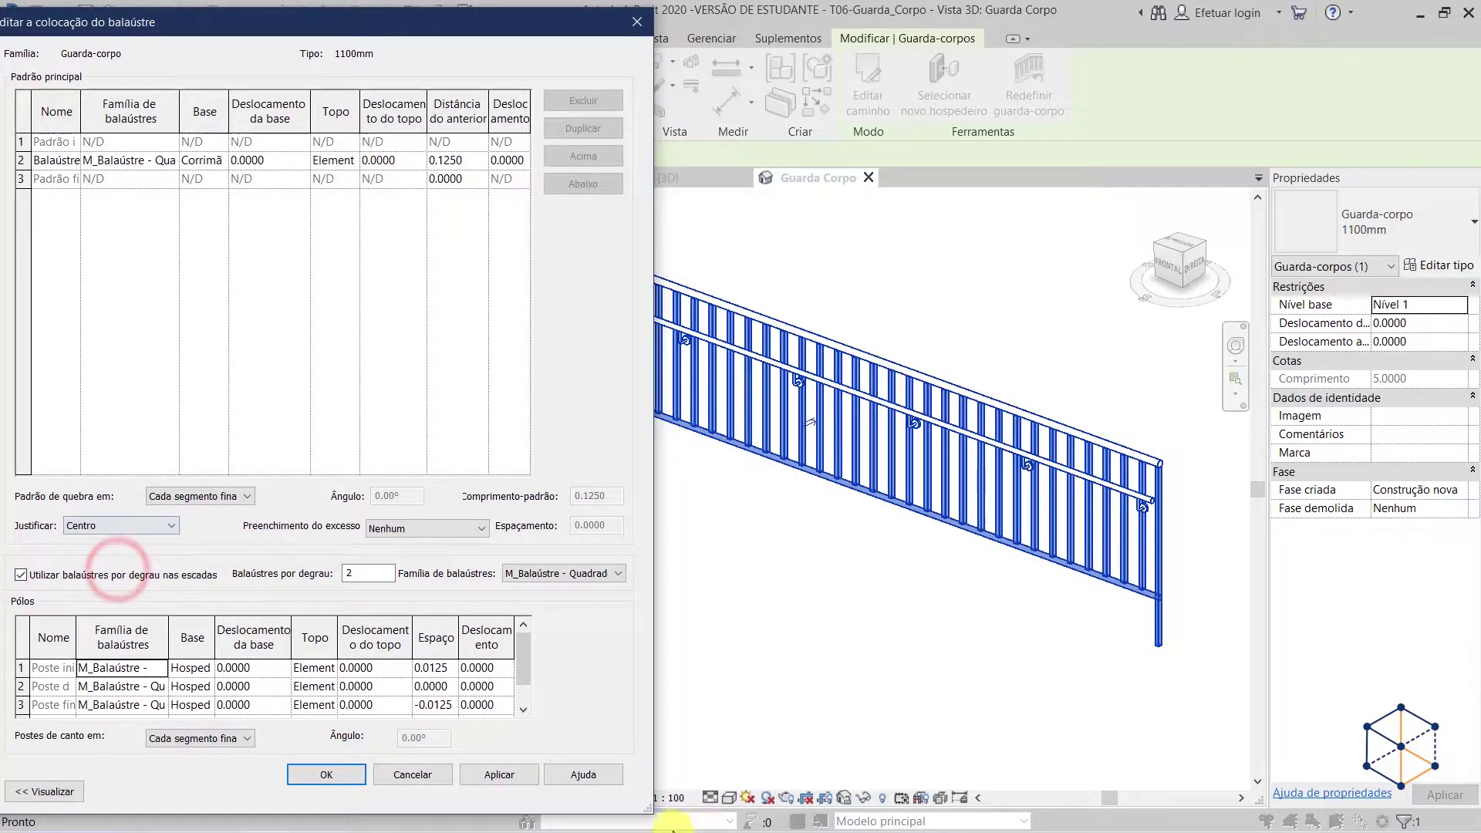
left_click(513, 774)
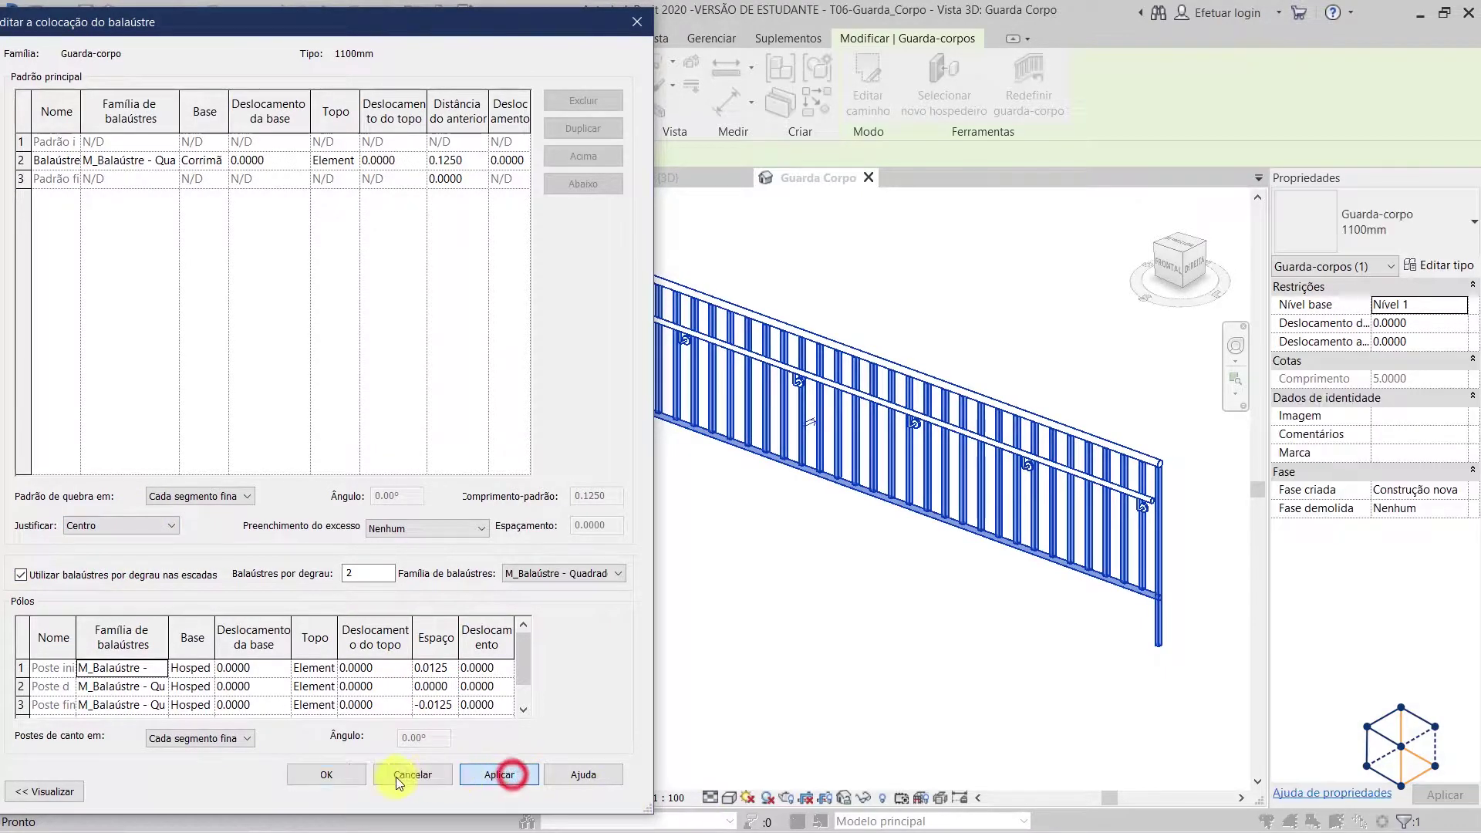
left_click(326, 776)
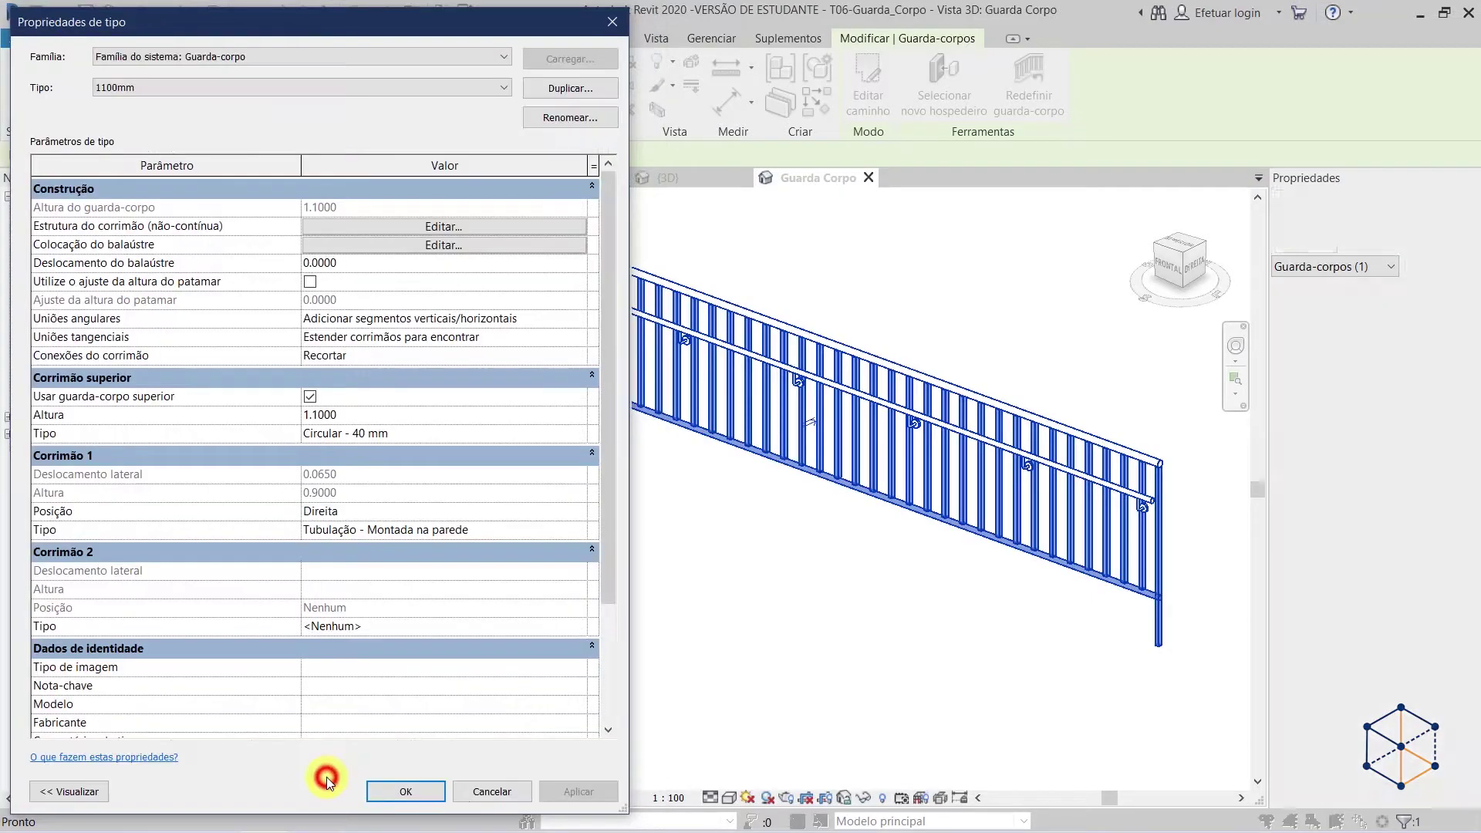
left_click(584, 793)
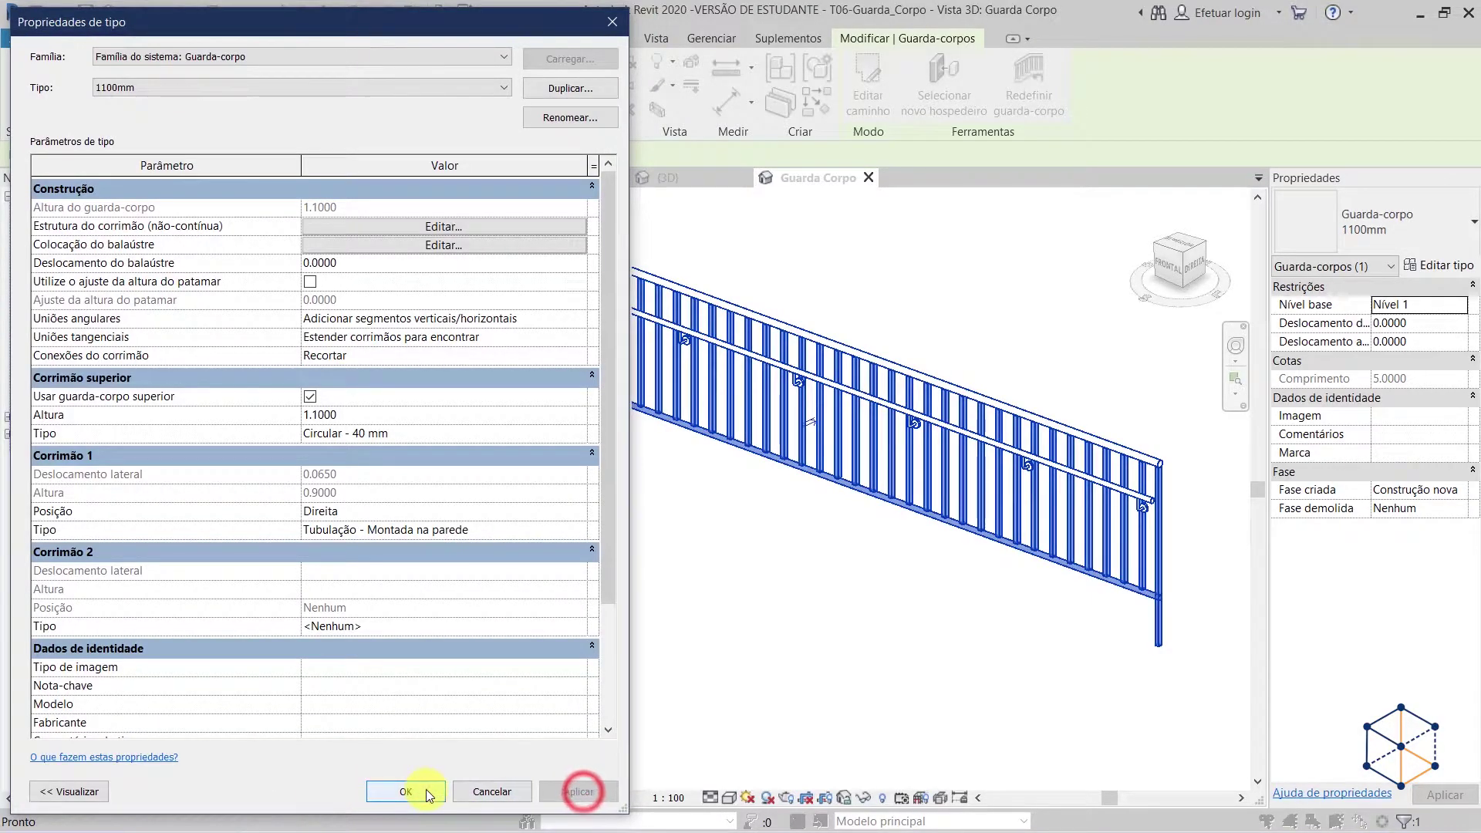
left_click(425, 791)
- Examine the baluster distribution along the whole railing and at both ends in the Guarda Corpo 3D view
key("Escape")
scroll(992, 563, "down", 2)
middle_click_drag(964, 579, 1108, 561, "shift")
left_click(1108, 560)
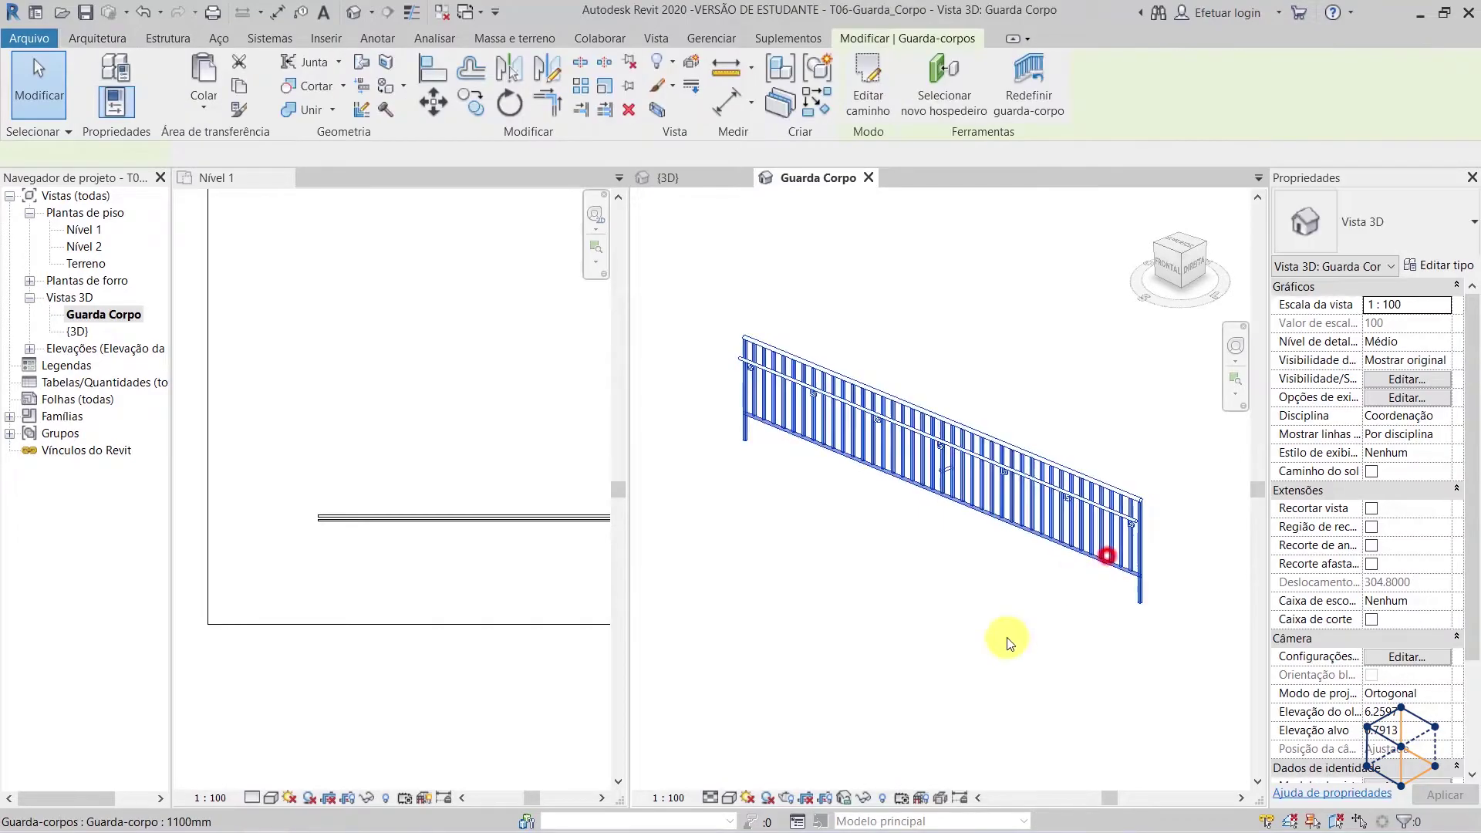
left_click(1447, 266)
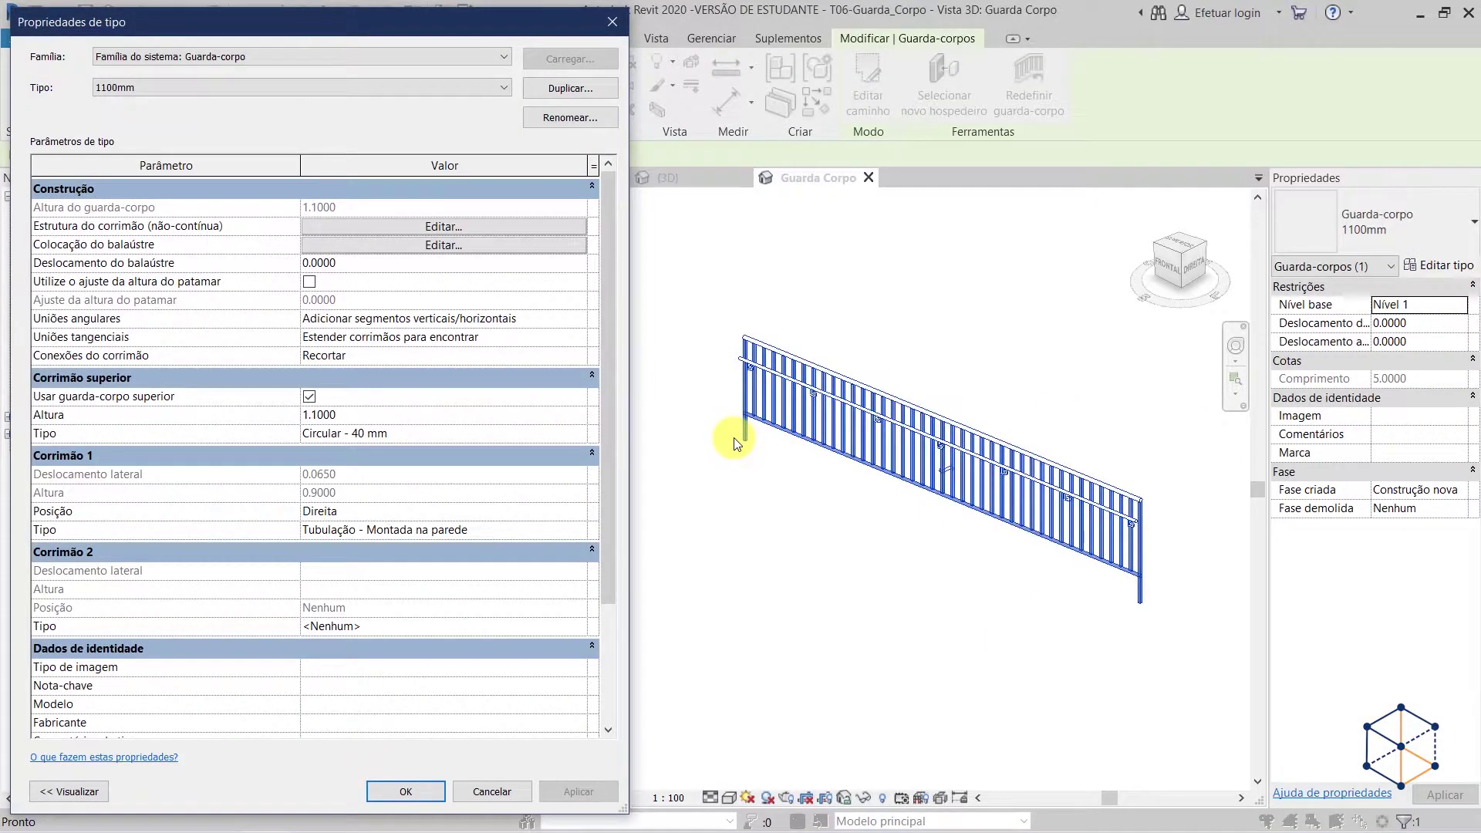
key("Escape")
scroll(938, 528, "up", 1)
middle_click_drag(943, 534, 962, 542)
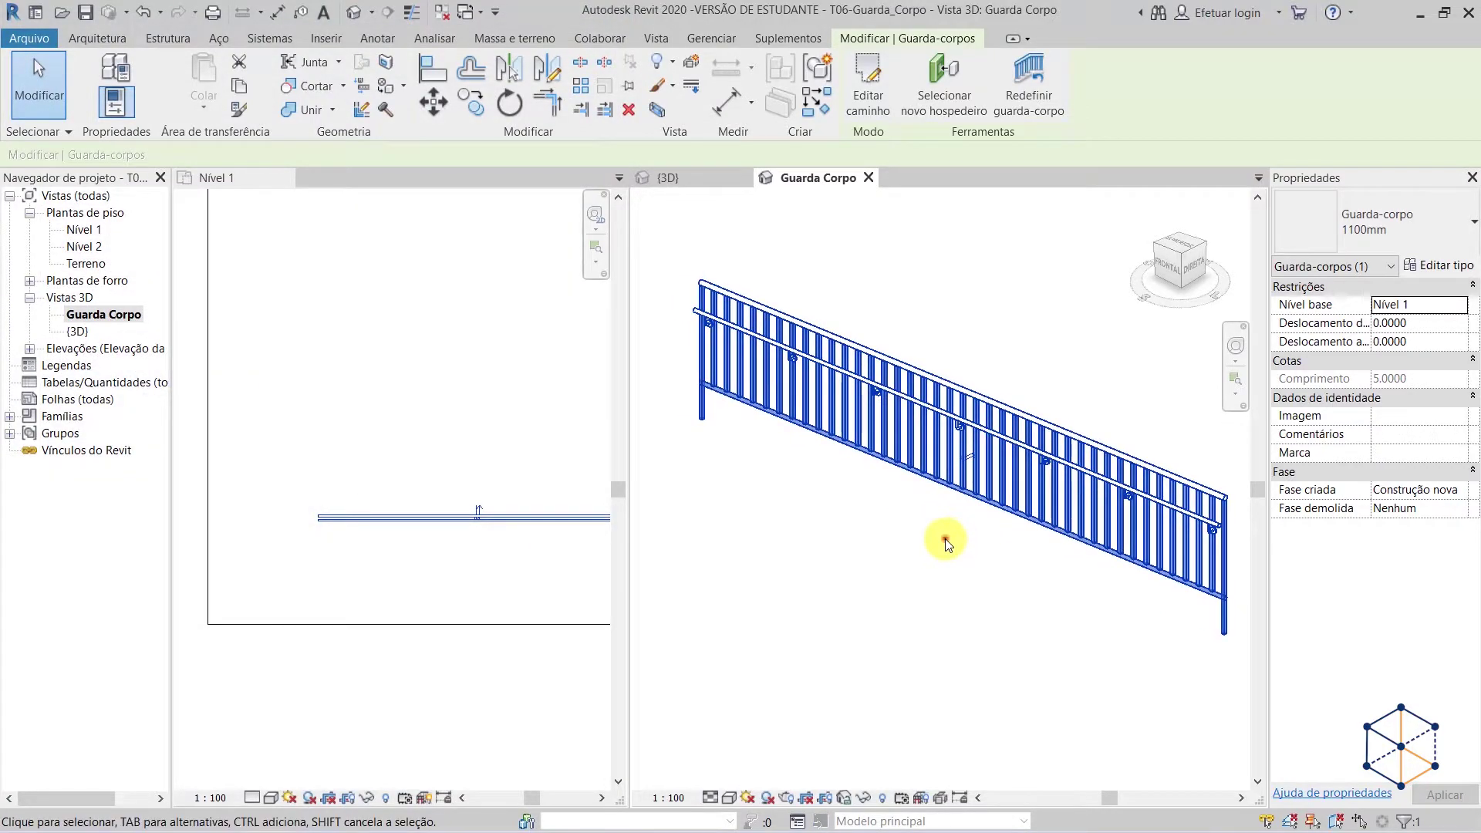
left_click(946, 543)
- Reopen the railing type's baluster placement and widen the posts' Nome column to review the initial, corner and final posts
double_click(1086, 442)
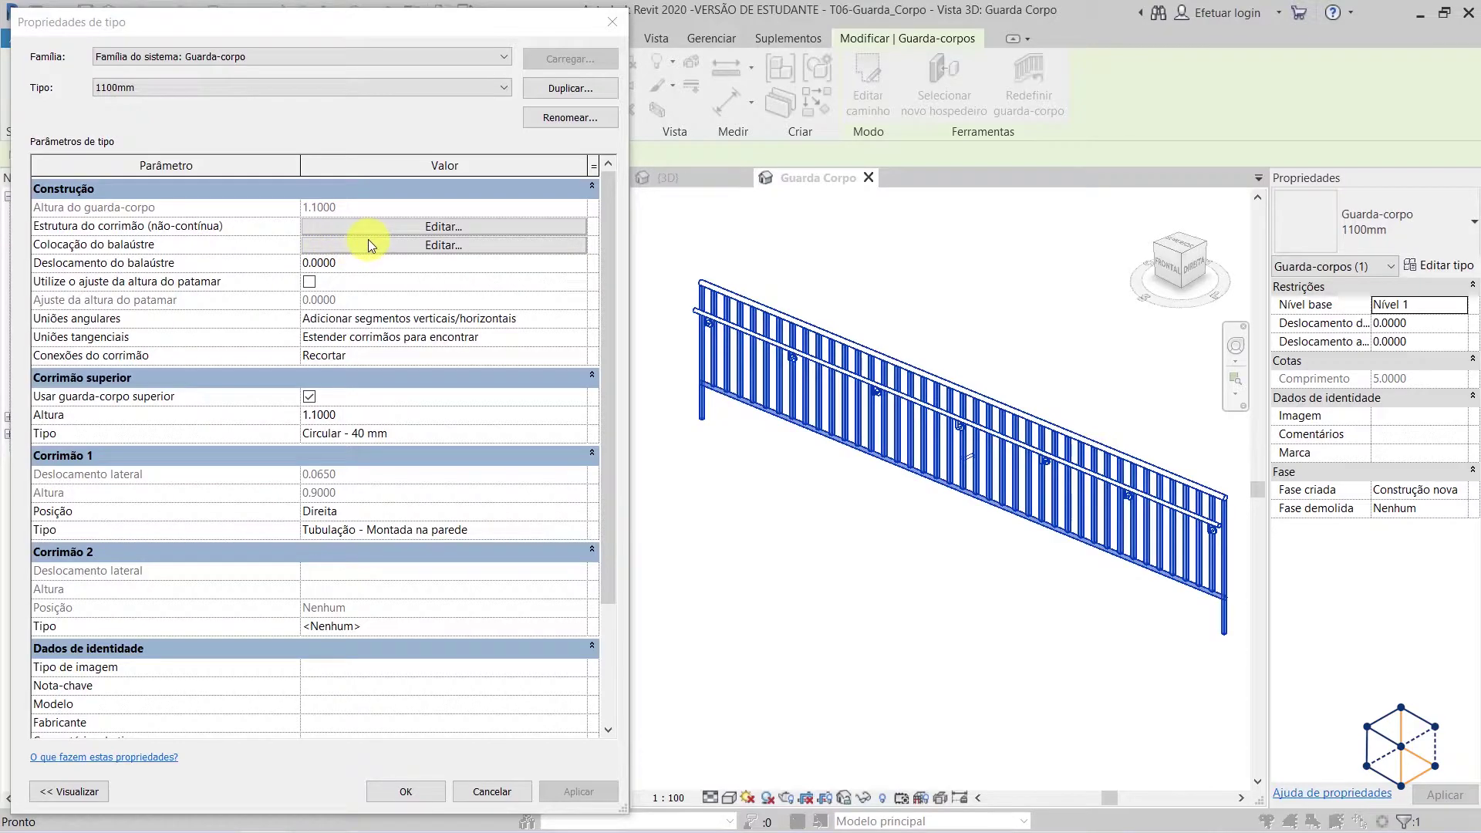
left_click(415, 245)
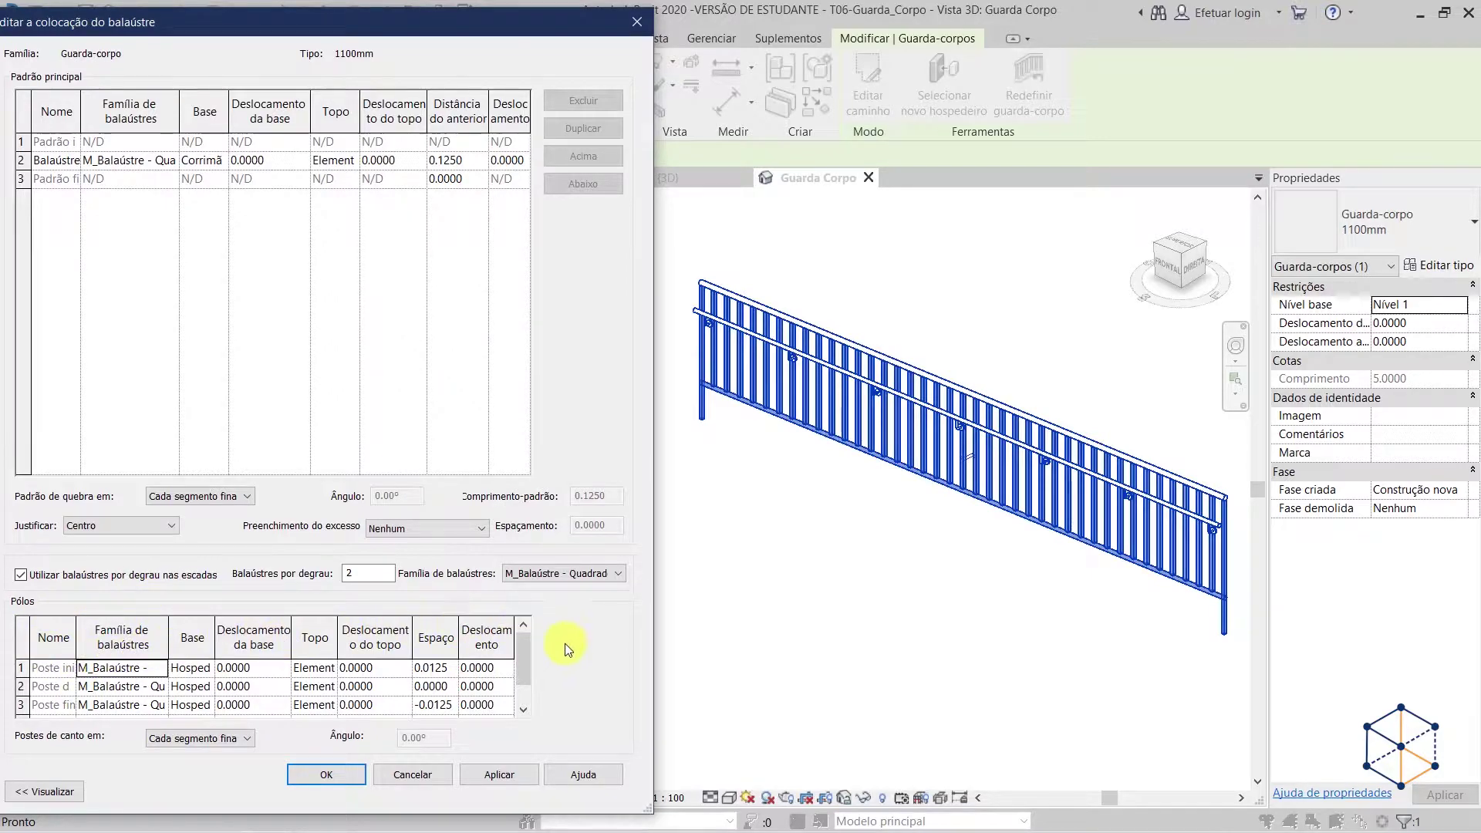
mouse_move(525, 673)
left_mouse_down()
mouse_move(520, 653)
mouse_move(515, 719)
mouse_move(515, 668)
left_mouse_up()
left_click_drag(75, 646, 119, 650)
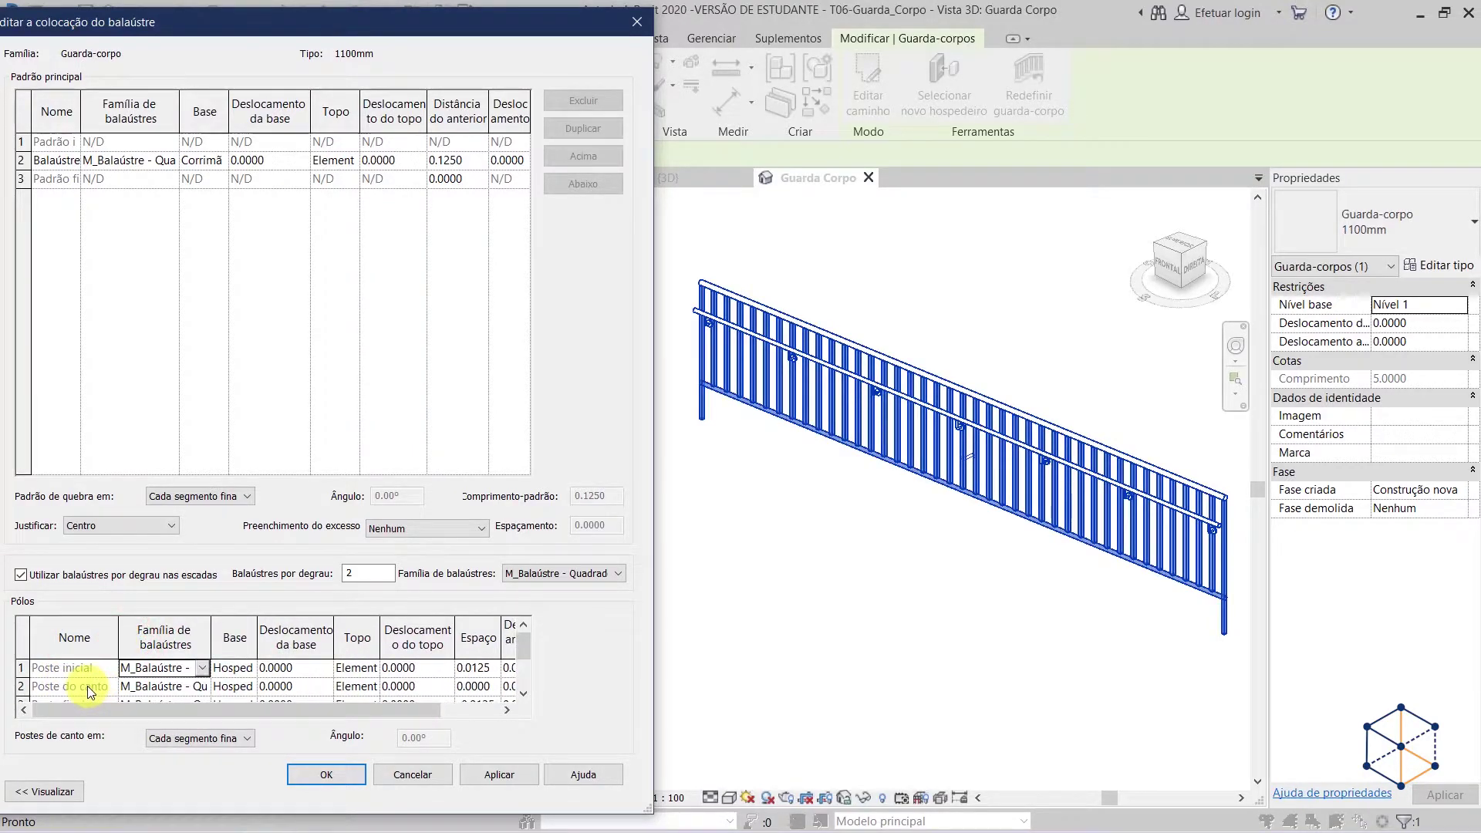
scroll(87, 690, "down", 1)
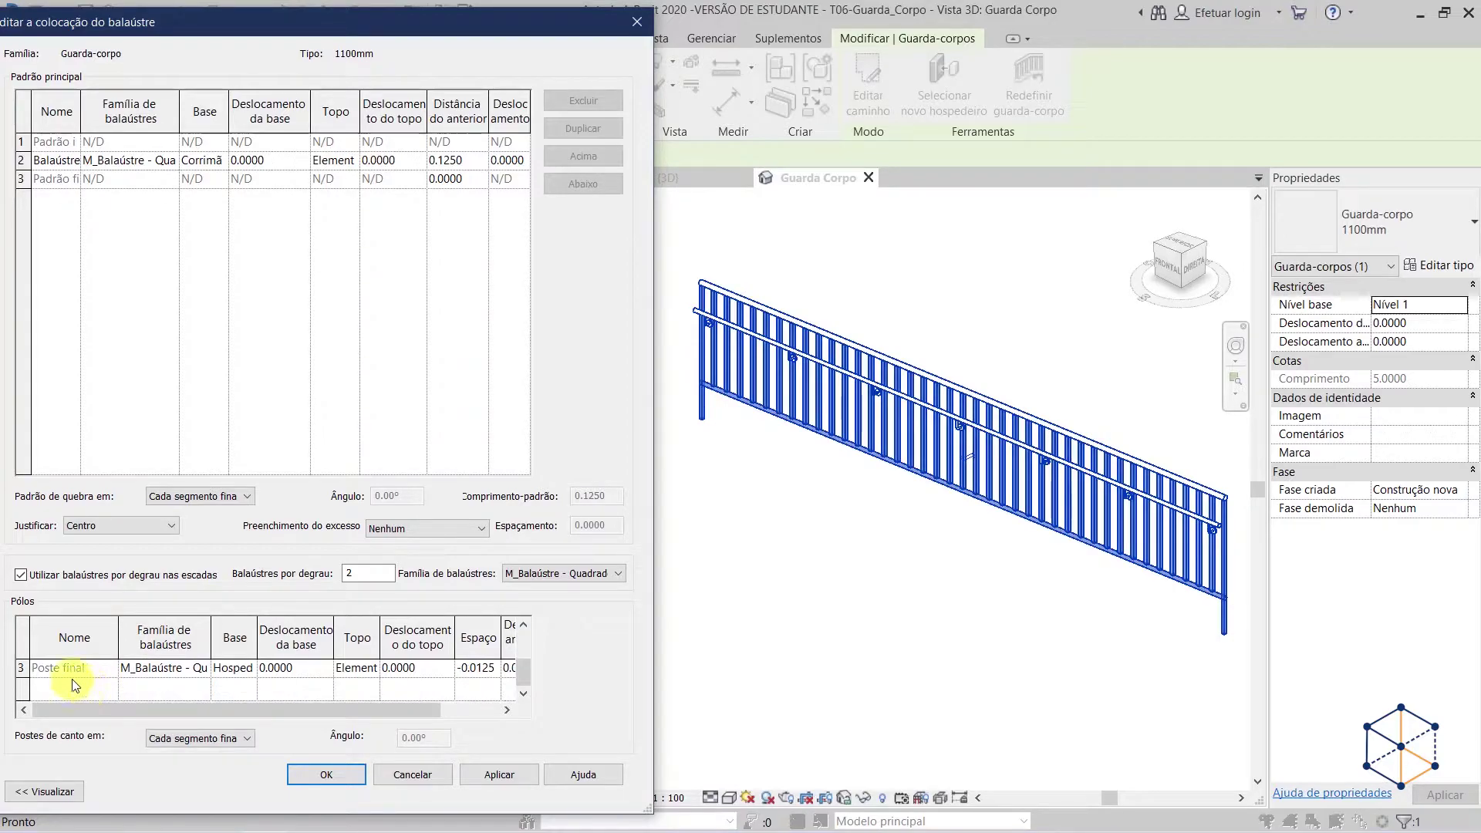
scroll(101, 678, "up", 1)
- Set the initial post's baluster family to M_Balaústre - Quadrado : 20mm
left_click(197, 668)
left_click(203, 668)
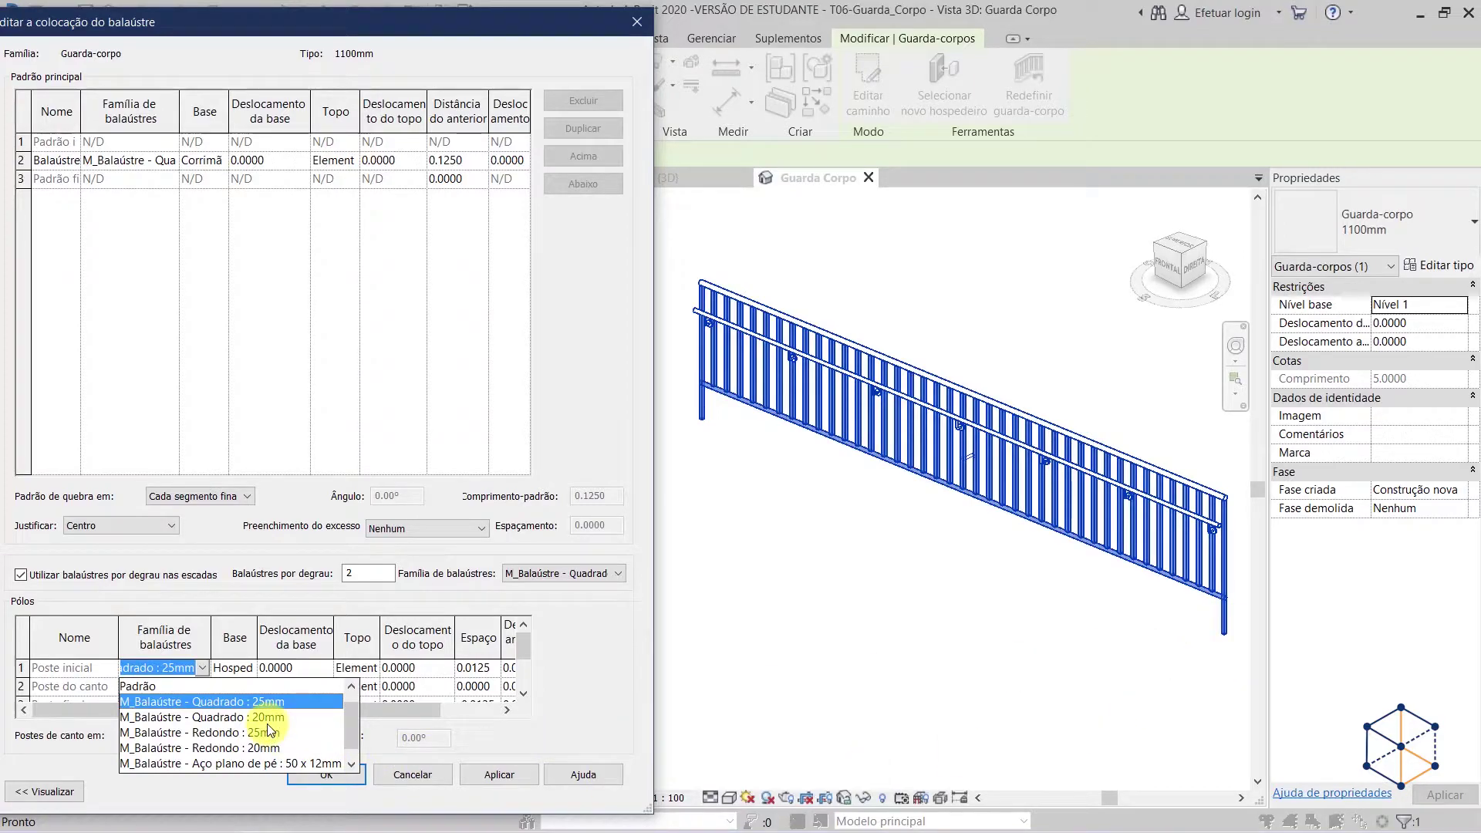
scroll(275, 731, "down", 1)
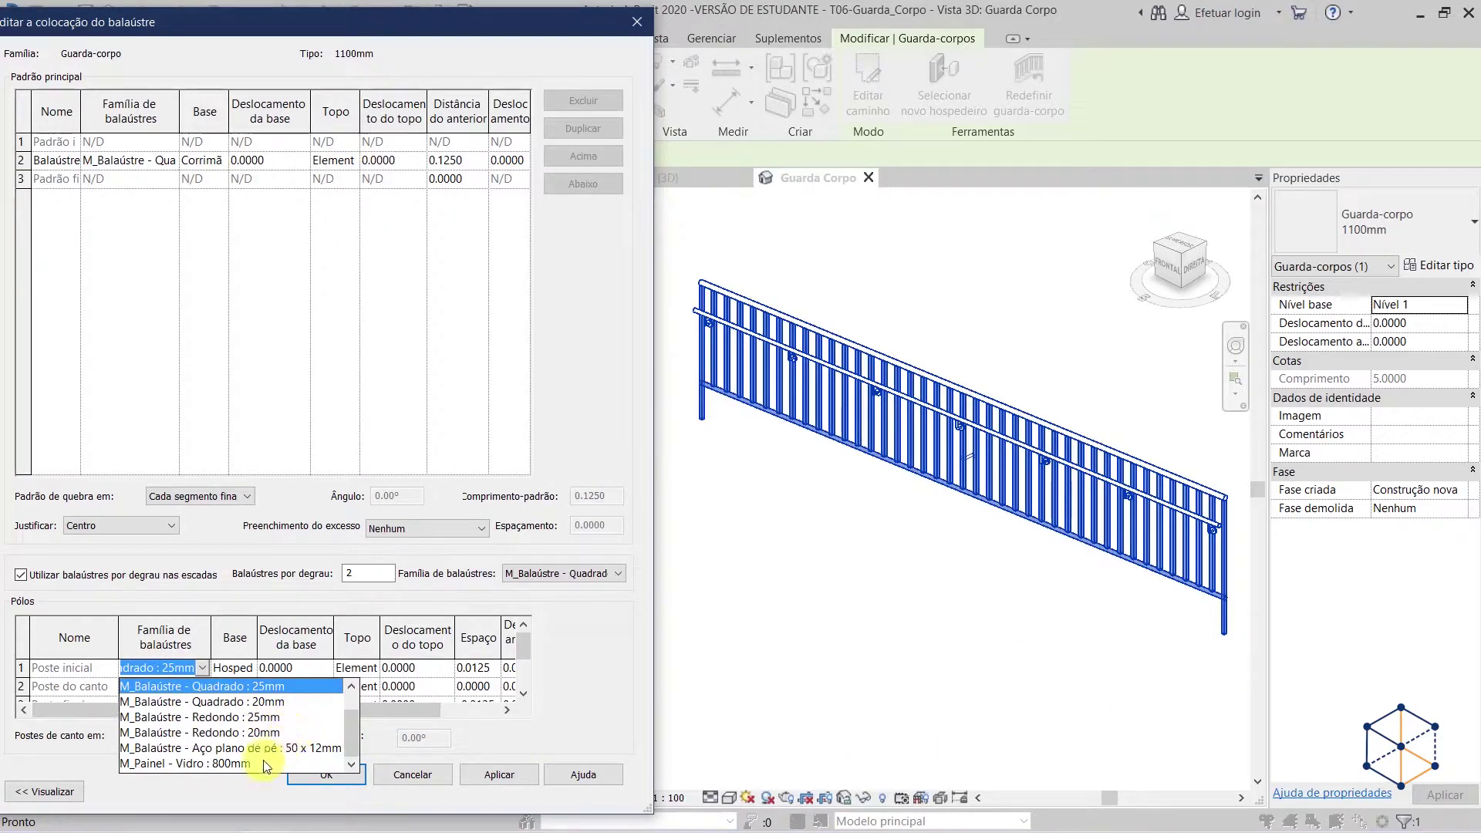
left_click(258, 703)
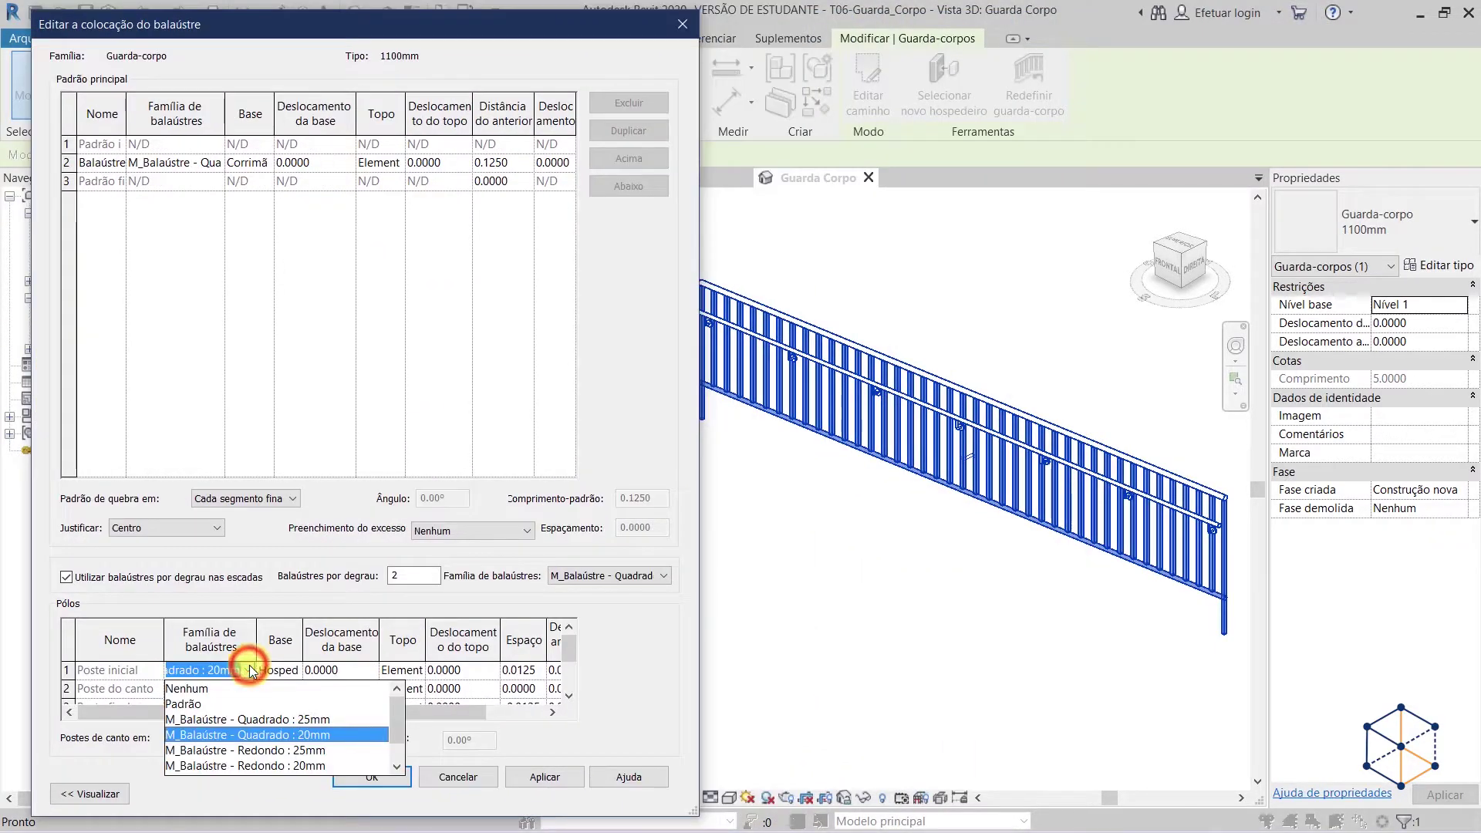
- Restore the initial post's baluster family to M_Balaústre - Quadrado : 25mm and check the other posts' family settings
left_click(249, 668)
left_click(252, 674)
left_click(253, 720)
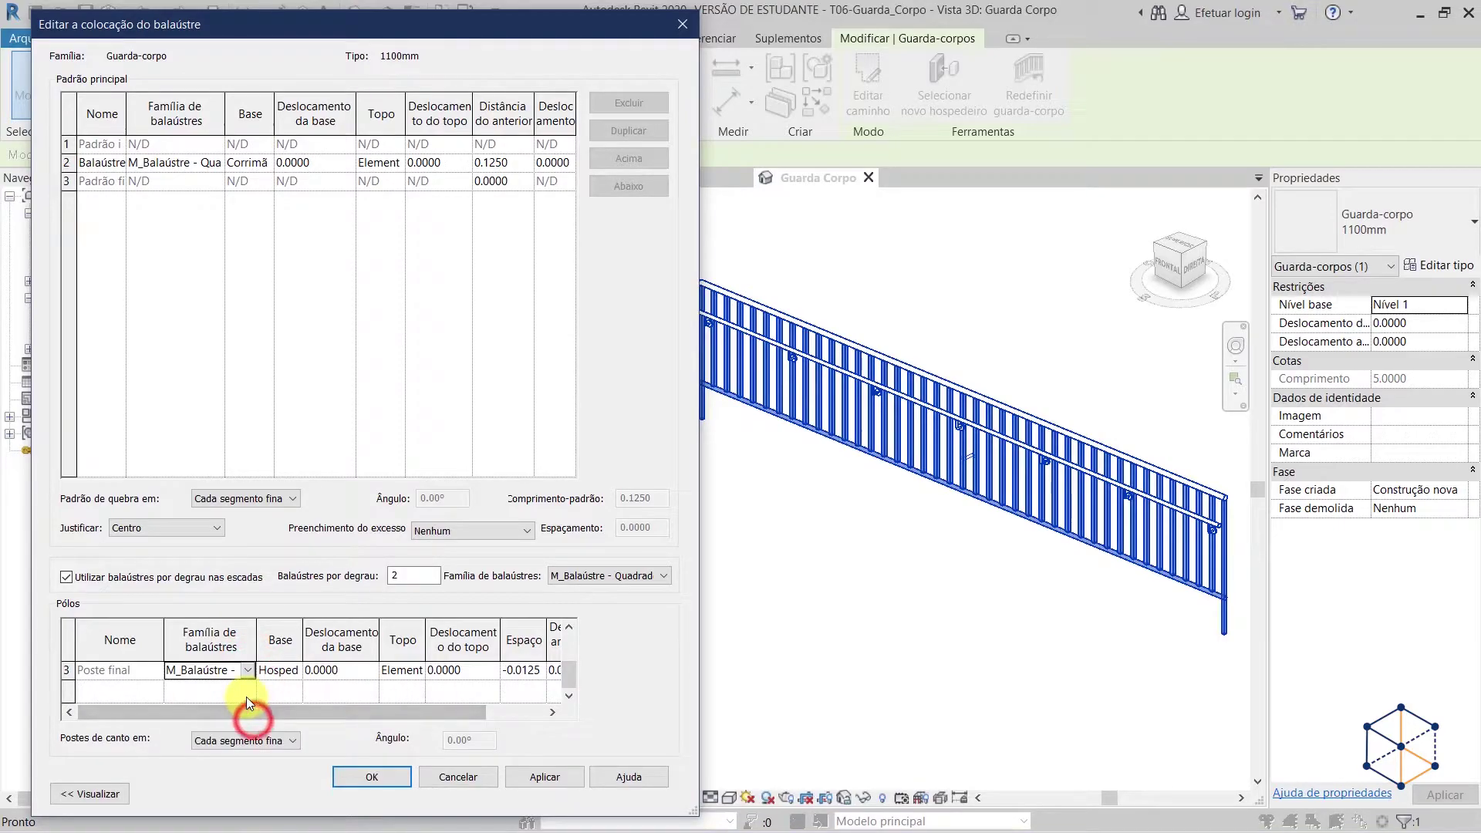
left_click(251, 686)
left_click(278, 723)
left_click(245, 672)
- Widen the posts' Base and Topo columns and review the initial post's base options and the remaining offset and spacing columns
left_click_drag(304, 653, 326, 653)
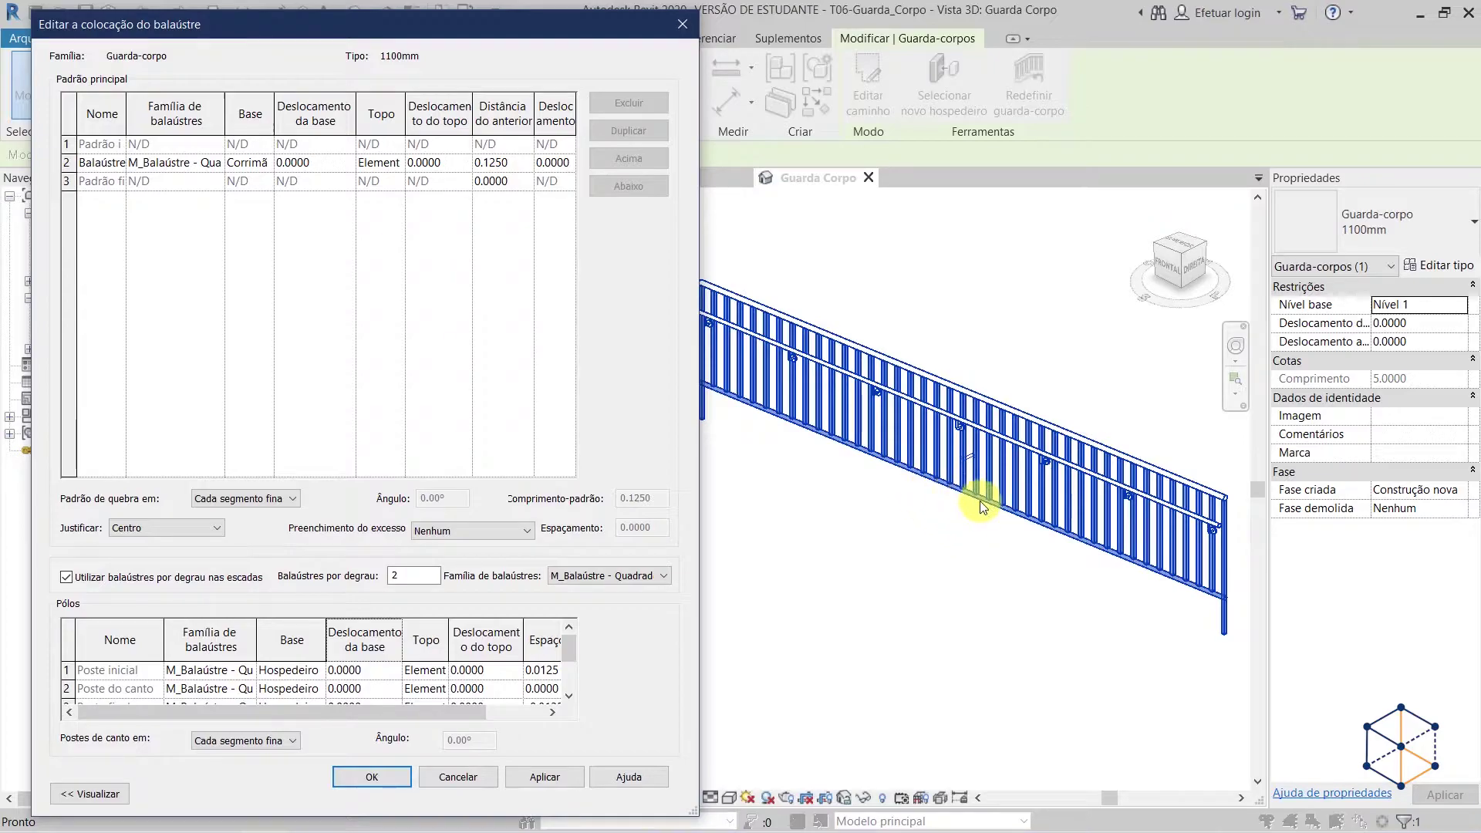
left_click(319, 669)
left_click(319, 669)
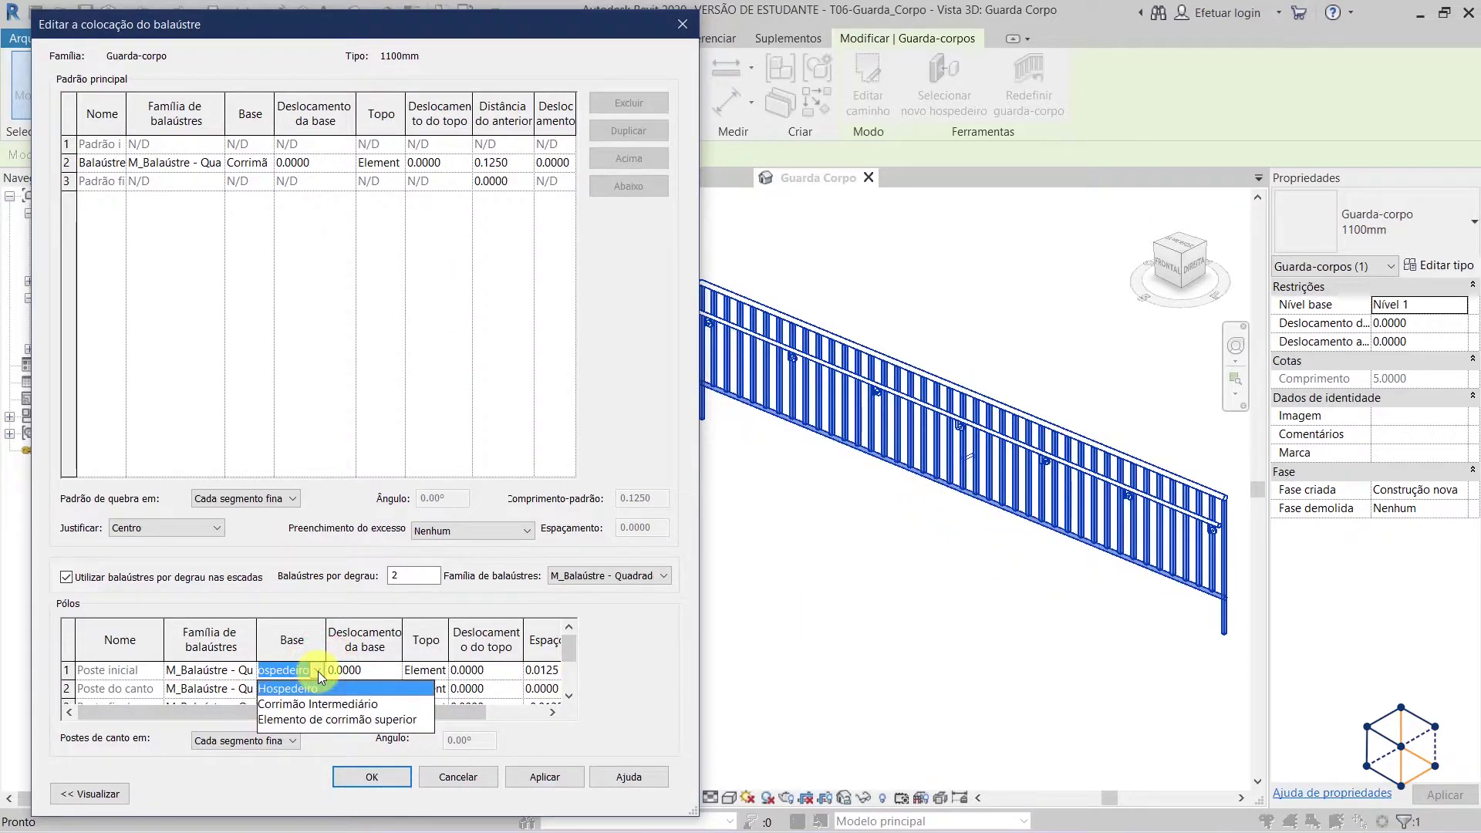
left_click(318, 671)
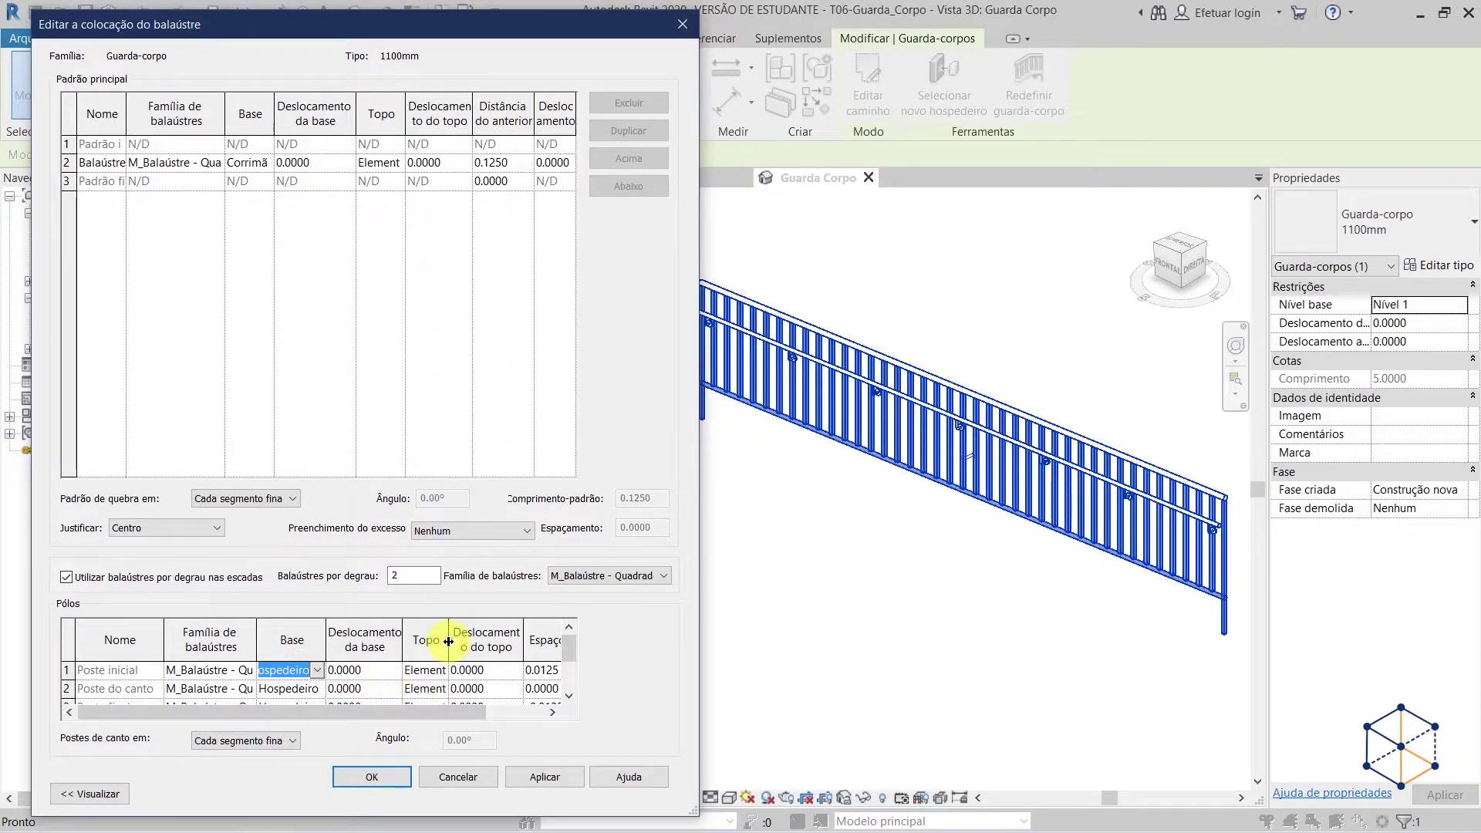
left_click_drag(448, 642, 461, 644)
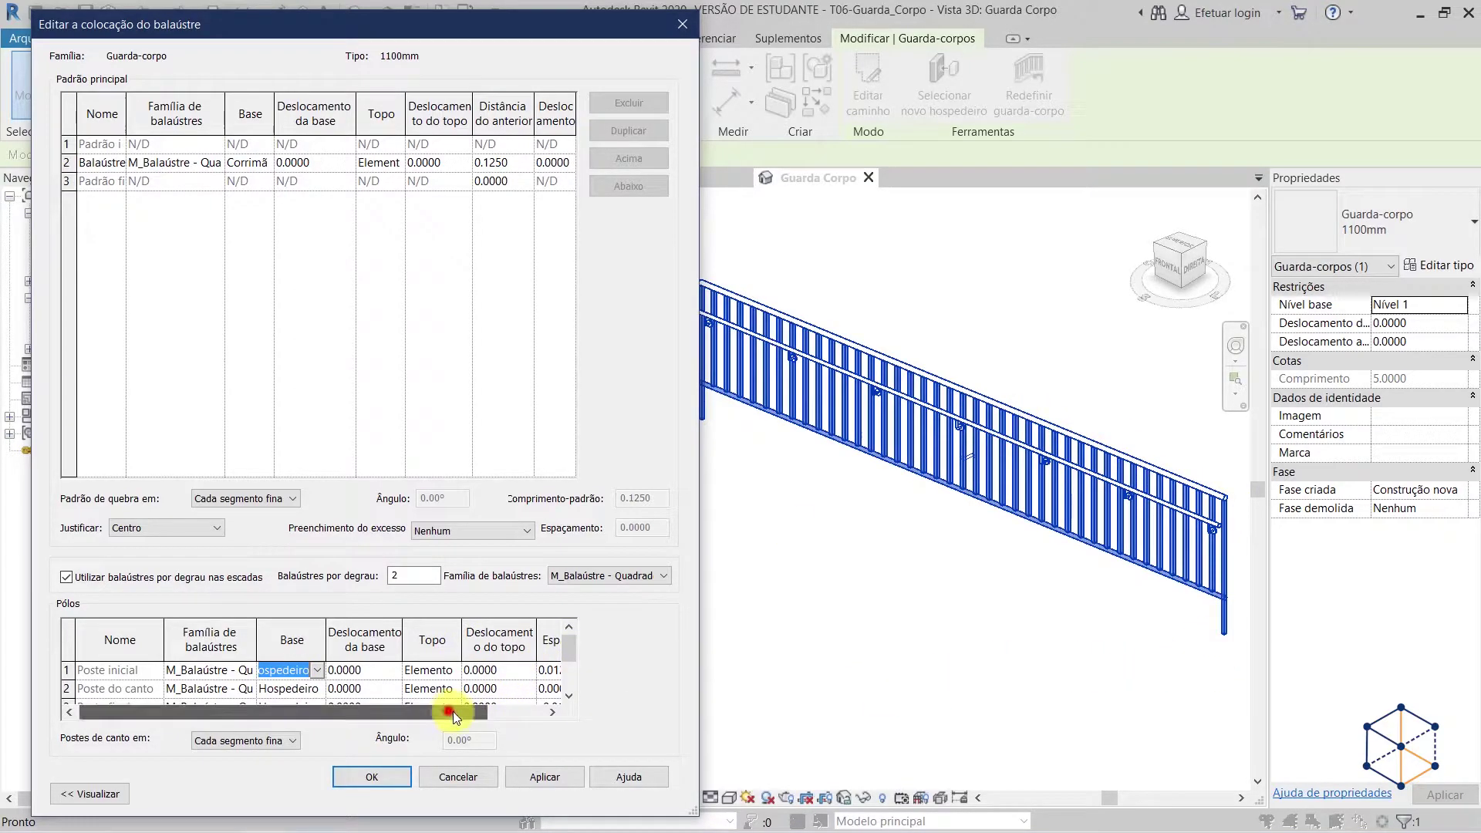
left_click_drag(451, 710, 512, 711)
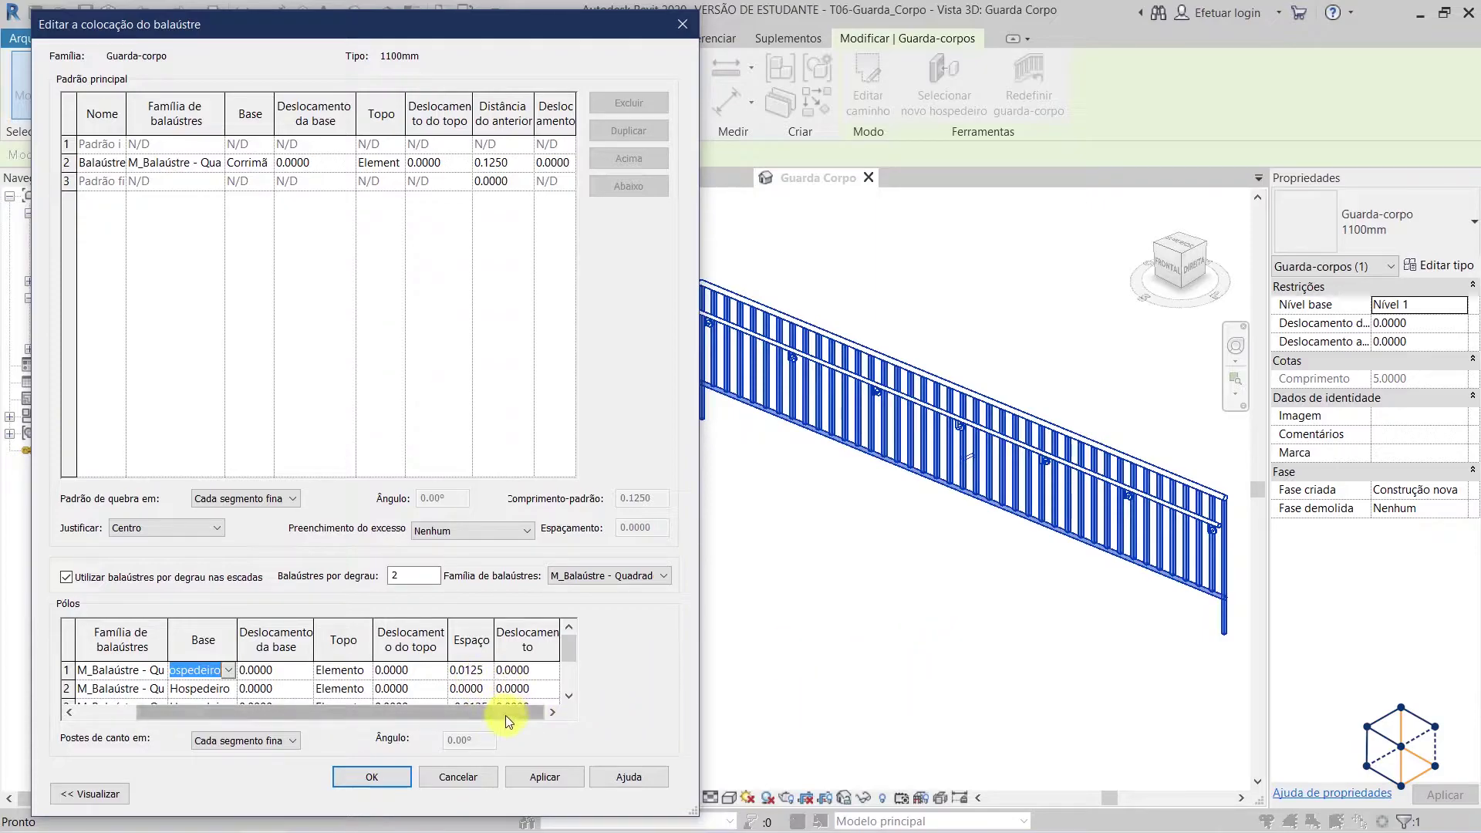
- Confirm the baluster placement and type properties, and inspect the post at the railing's lower end
left_click(362, 783)
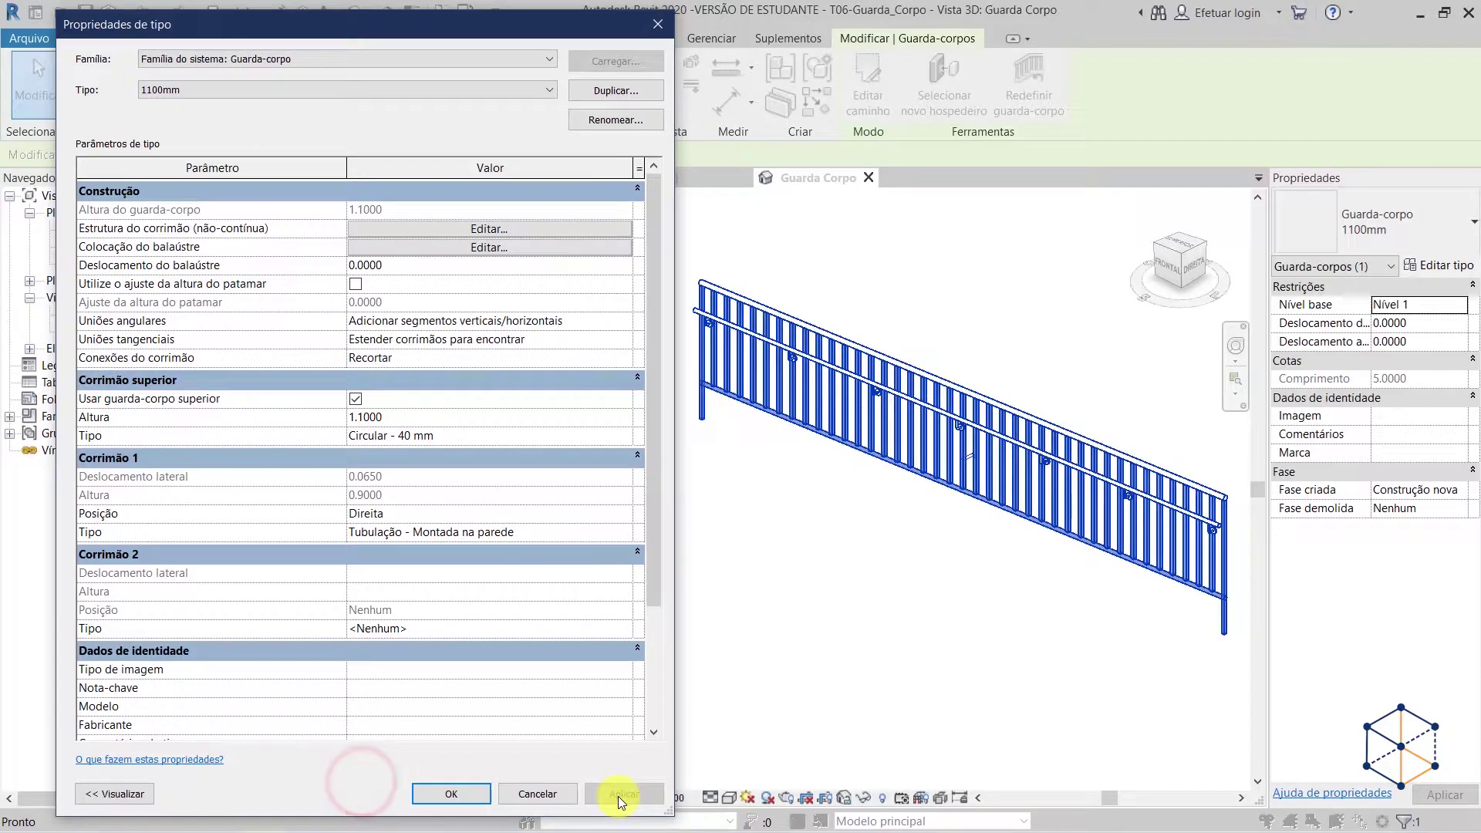
left_click(616, 794)
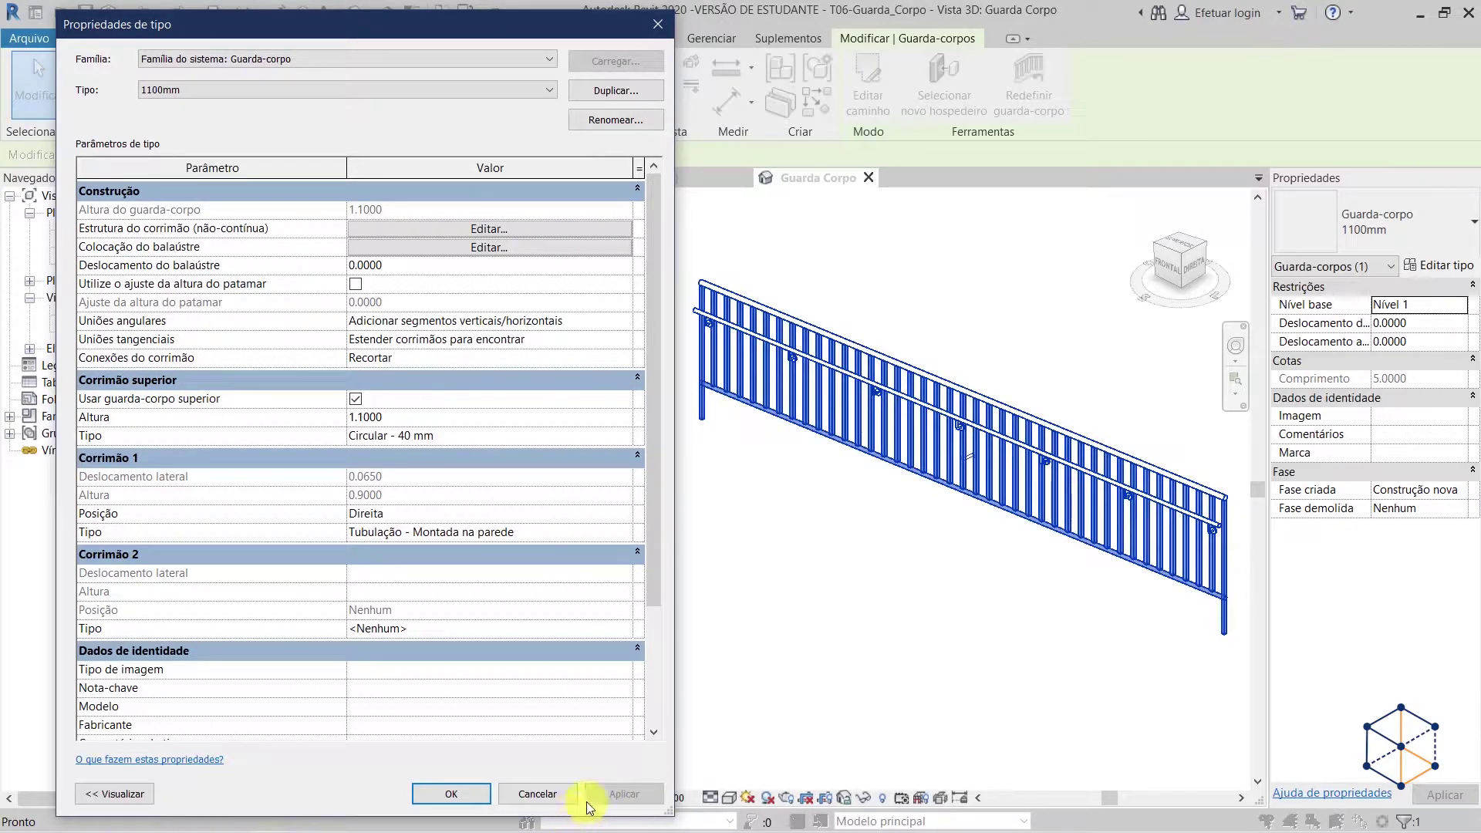
left_click(449, 793)
left_click(880, 637)
scroll(1131, 622, "up", 5)
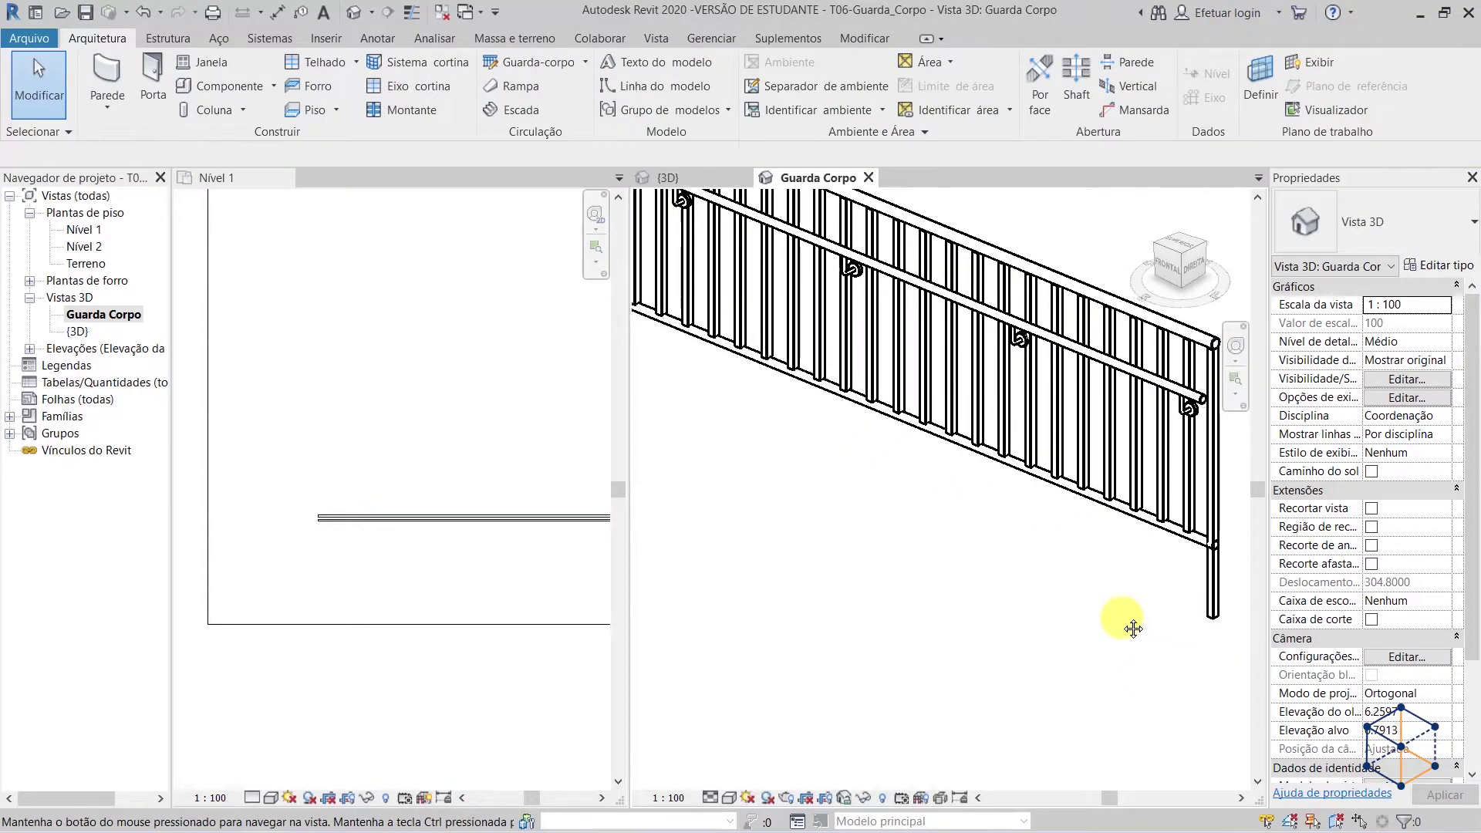
scroll(1088, 606, "up", 2)
- Set the 1100mm railing type's post baluster families to M_Balaústre - Redondo : 20mm and confirm the baluster placement and type properties
left_click(1095, 592)
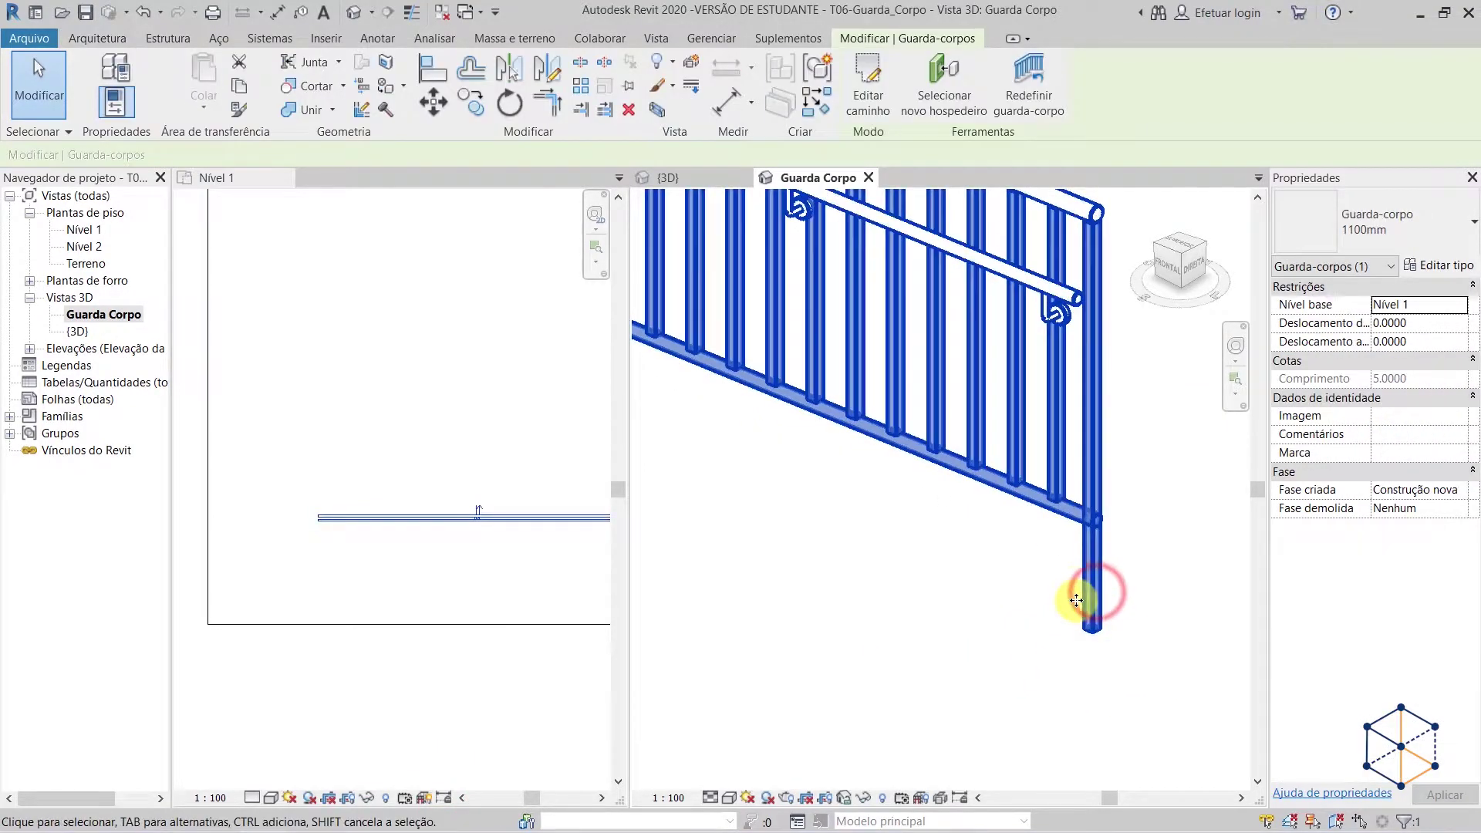
left_click(1436, 266)
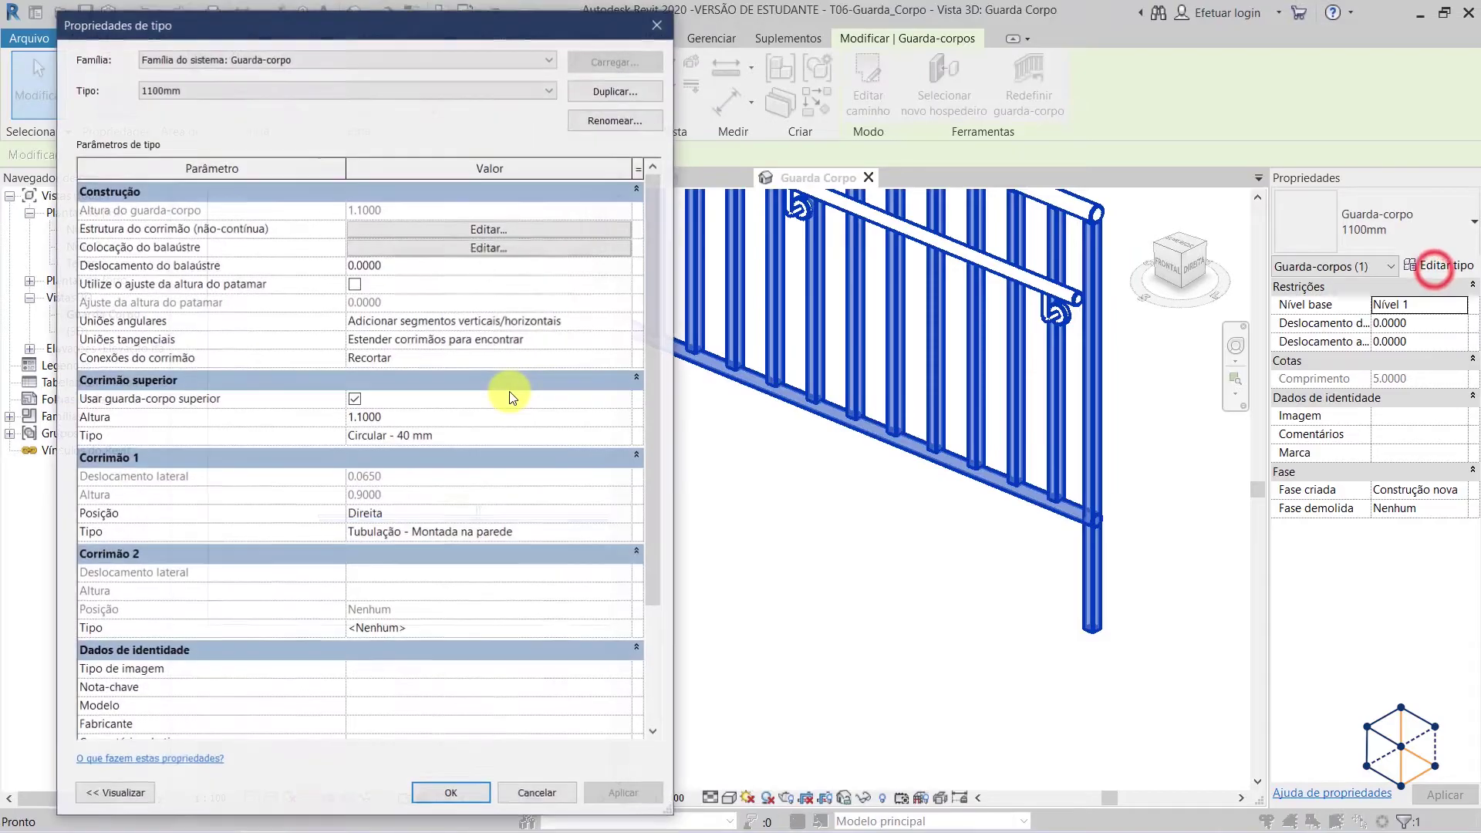
left_click(453, 247)
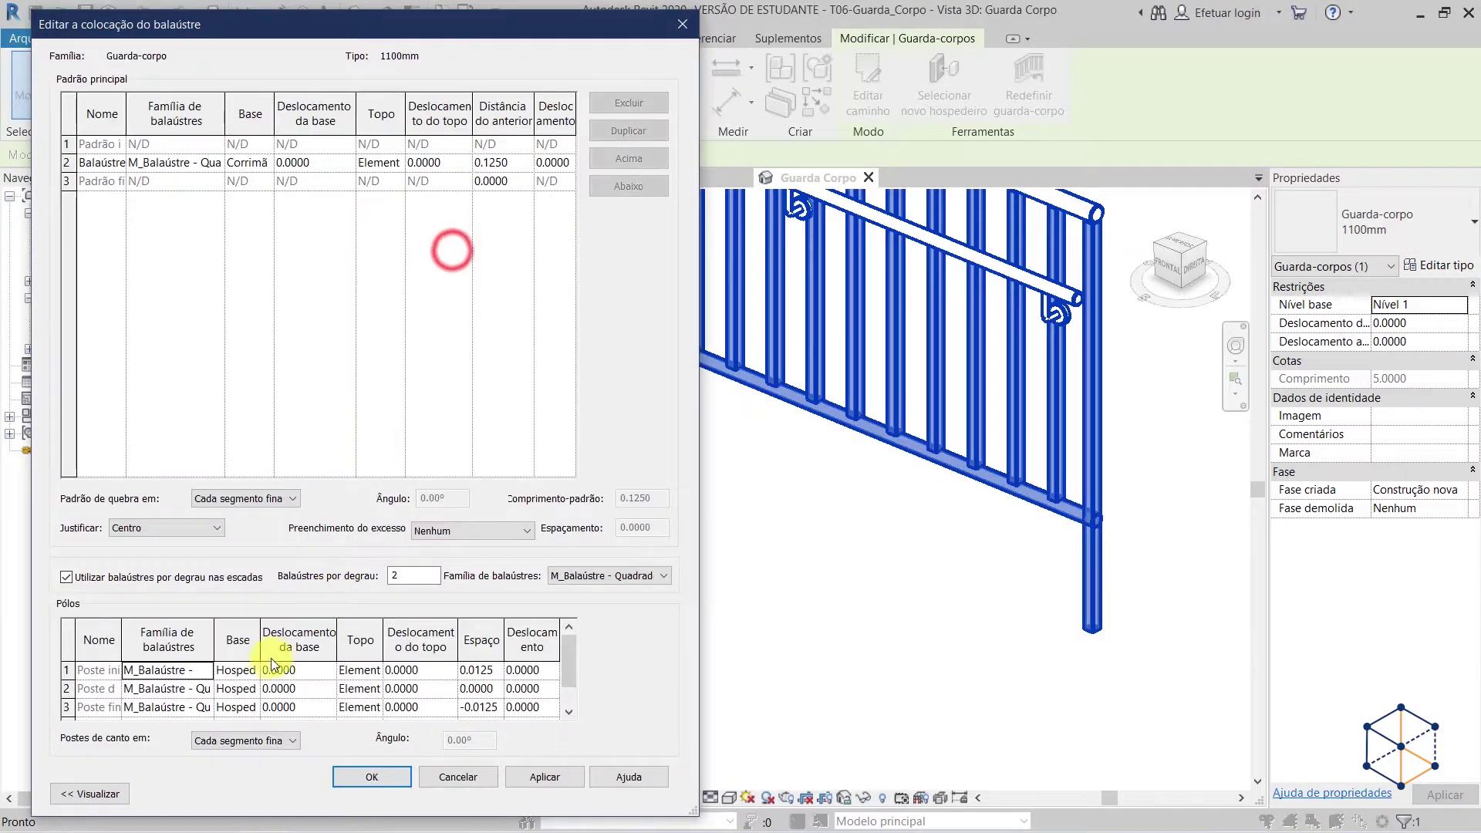
left_click(199, 670)
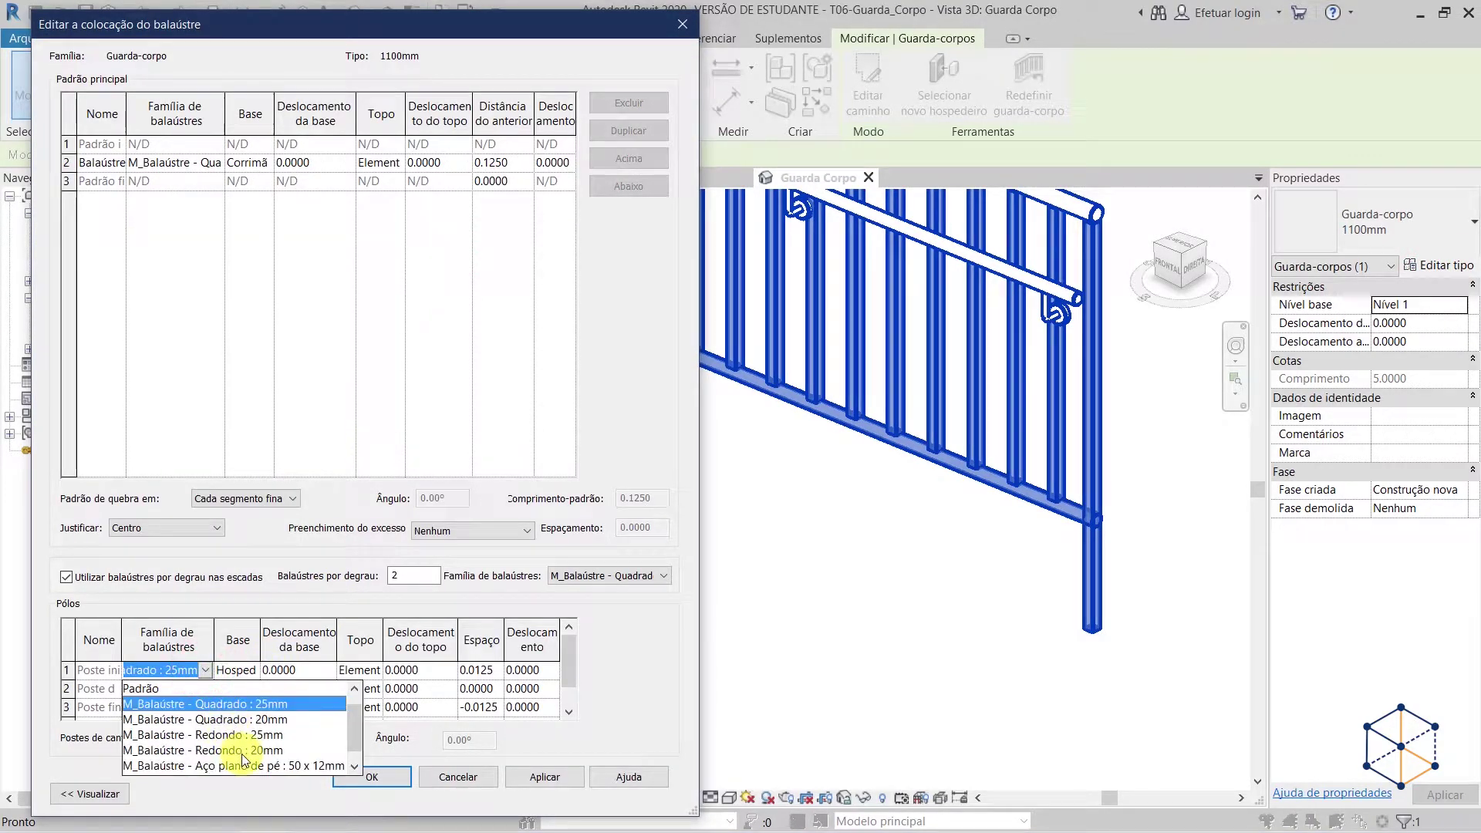
left_click(227, 745)
left_click(203, 688)
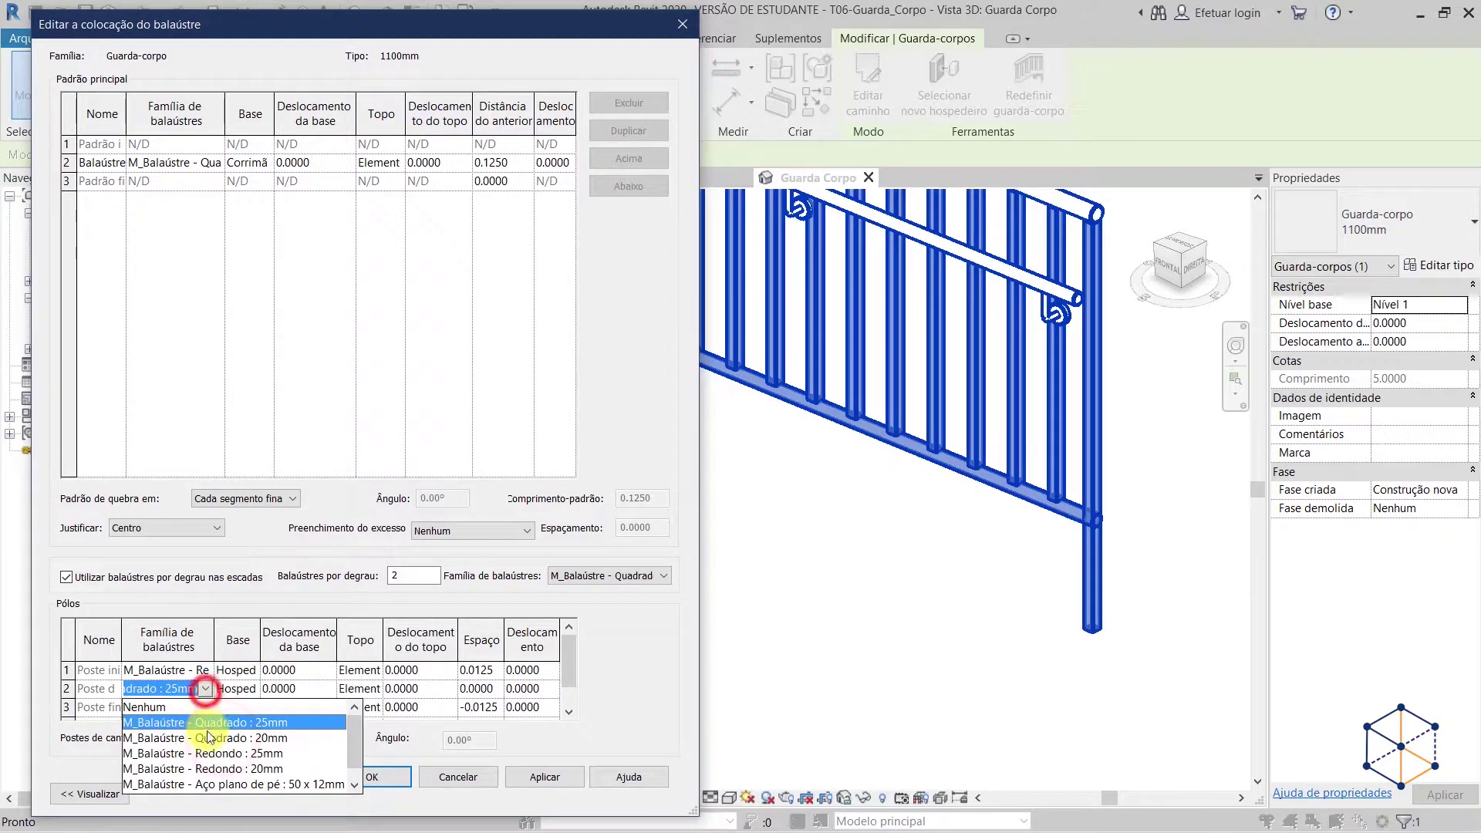
left_click(221, 770)
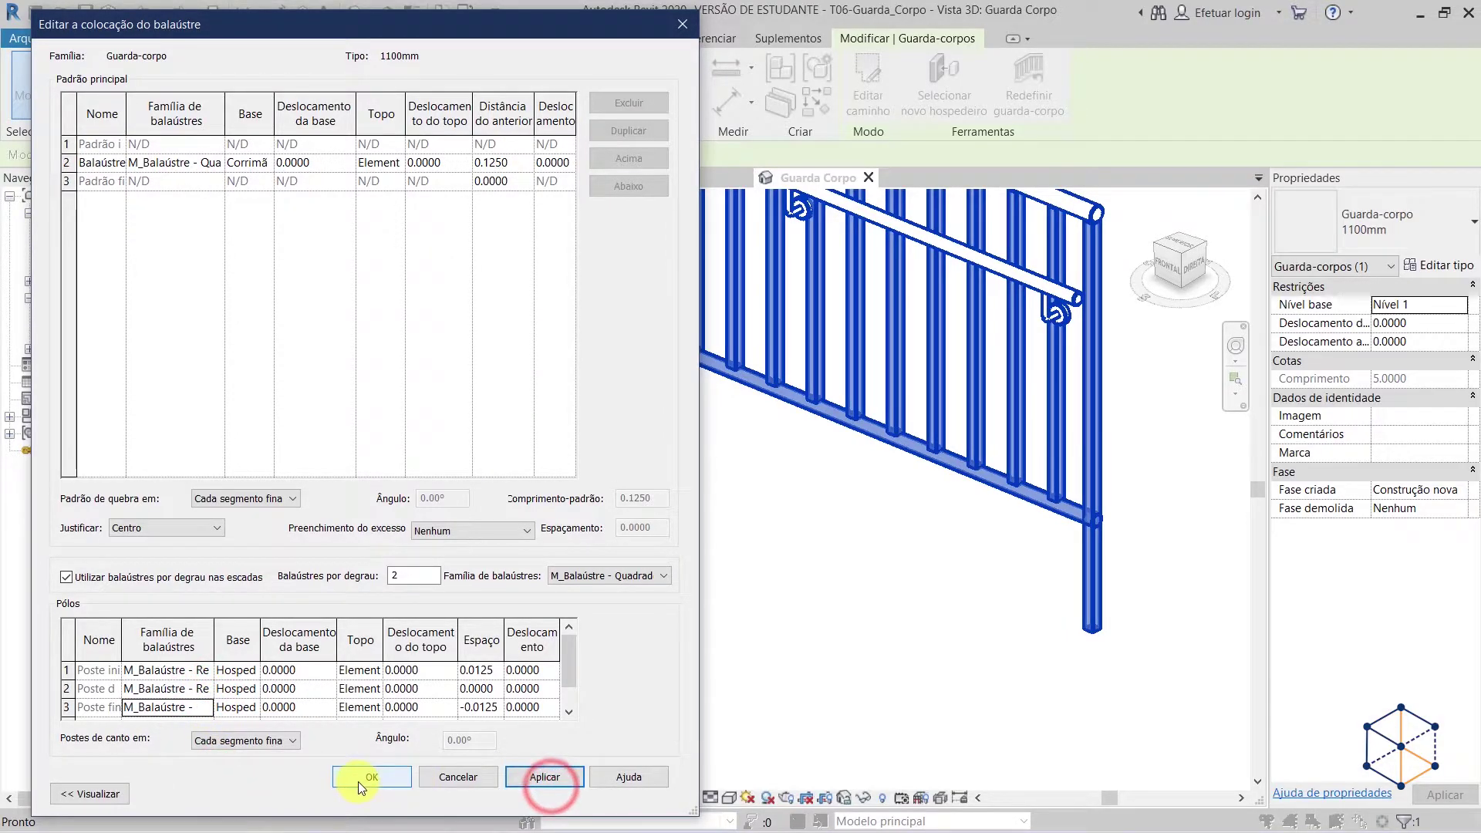
left_click(356, 779)
left_click(452, 794)
left_click(941, 624)
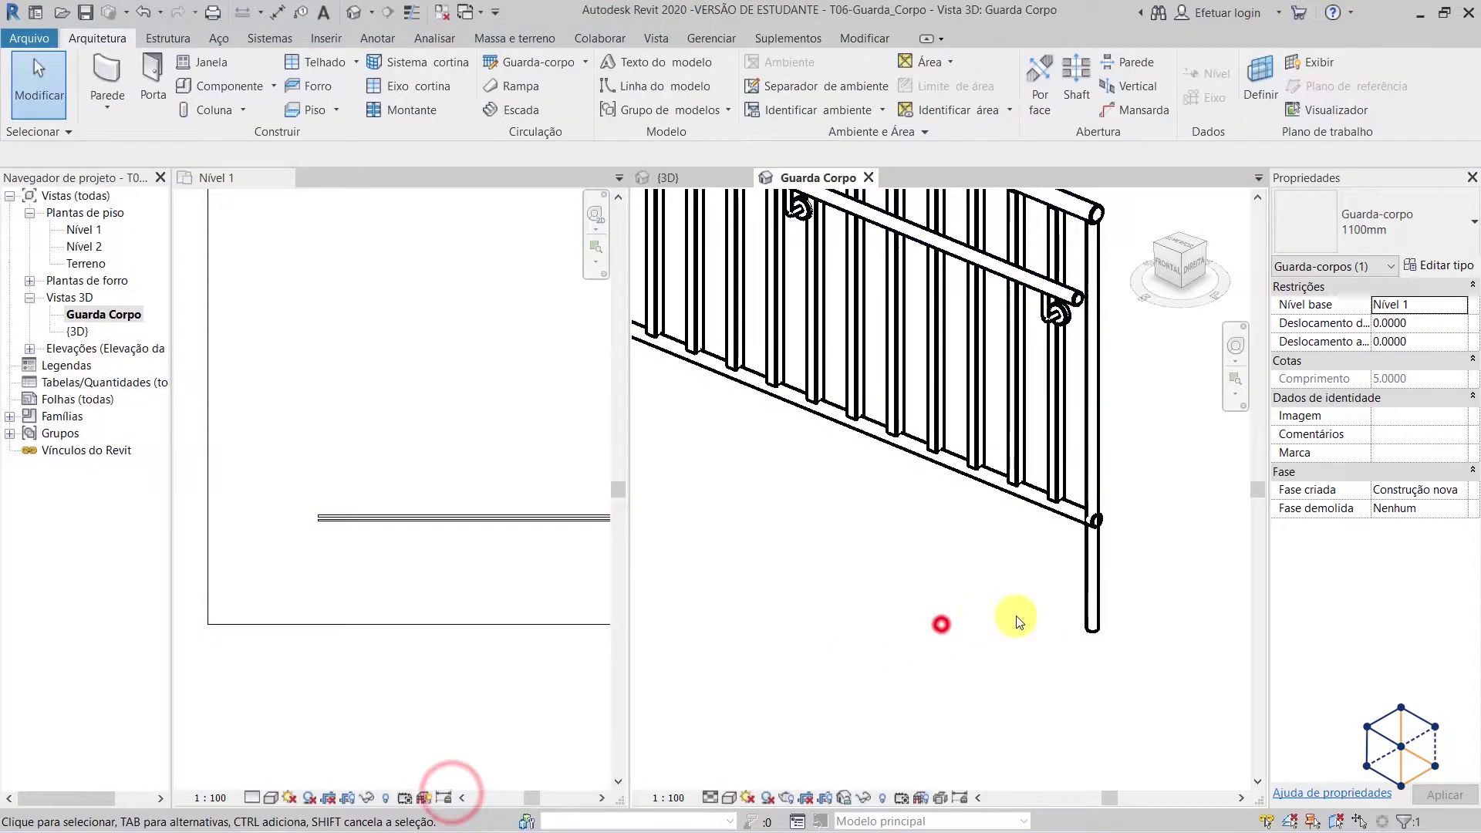
middle_click_drag(1150, 556, 1137, 621)
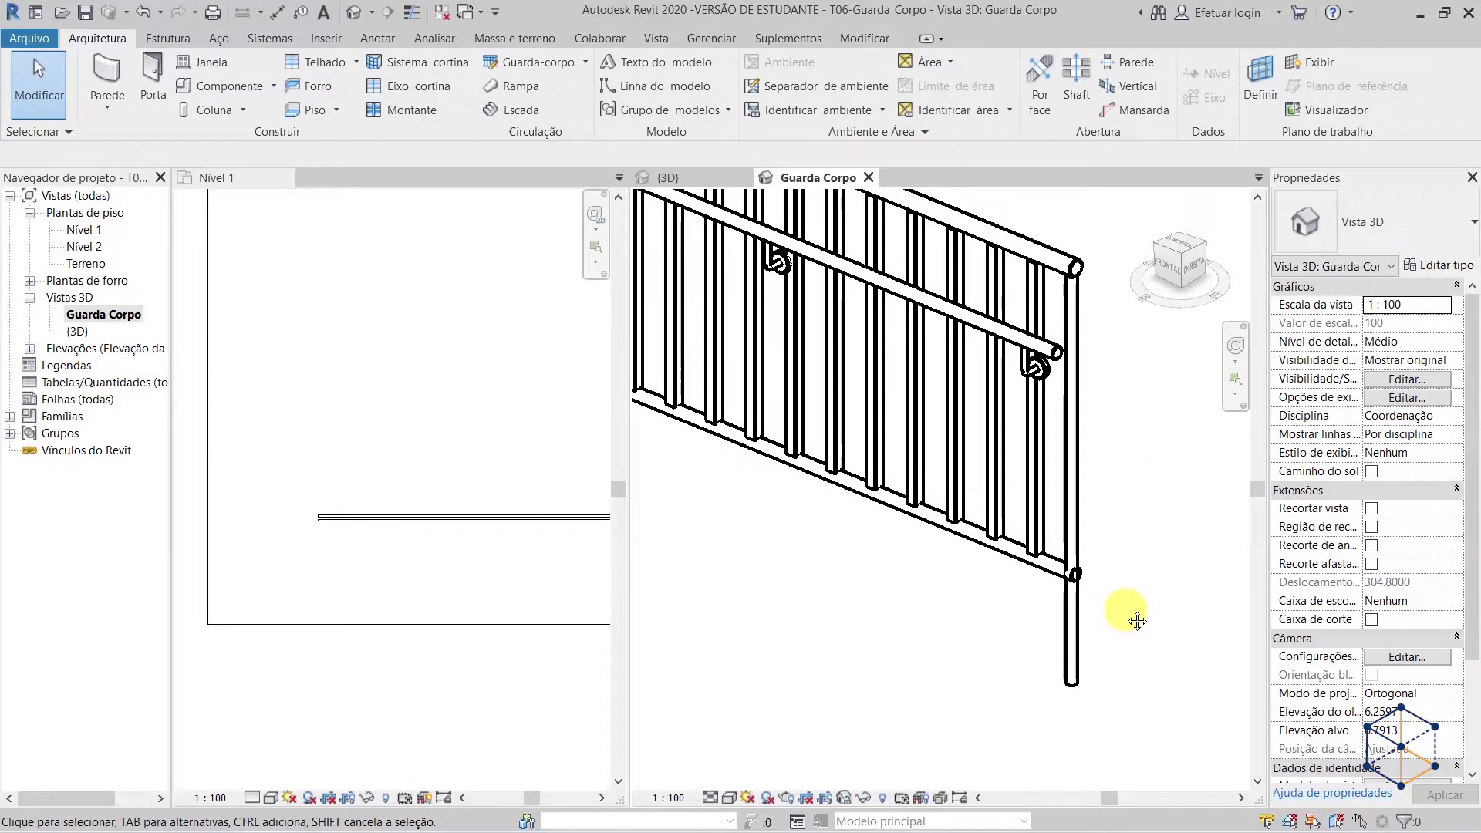
- Reopen the 1100mm railing's type properties and show the preview pane, adjusting it to display the whole railing
left_click(1066, 539)
left_click(1427, 265)
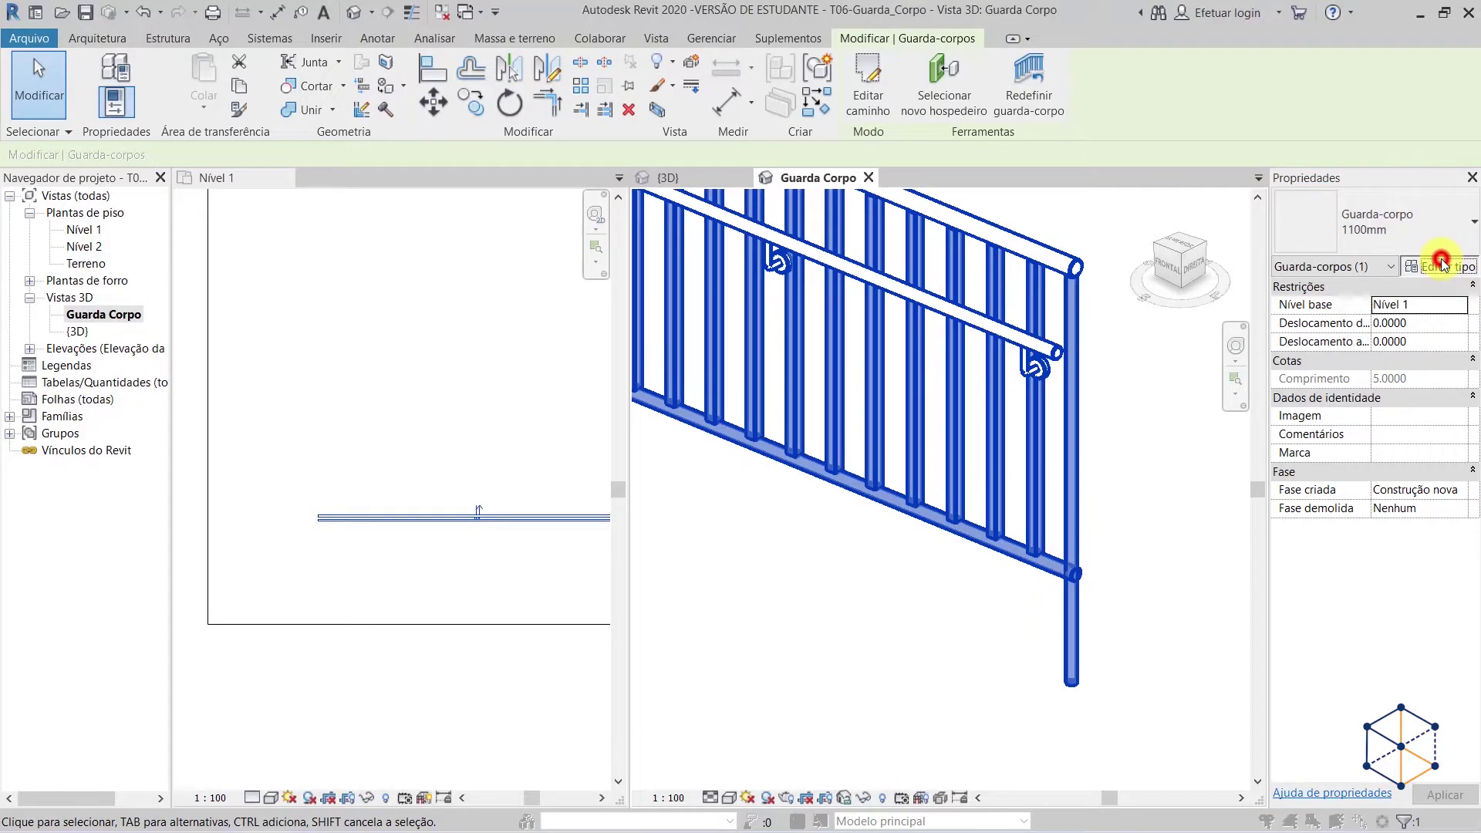
left_click_drag(421, 43, 955, 34)
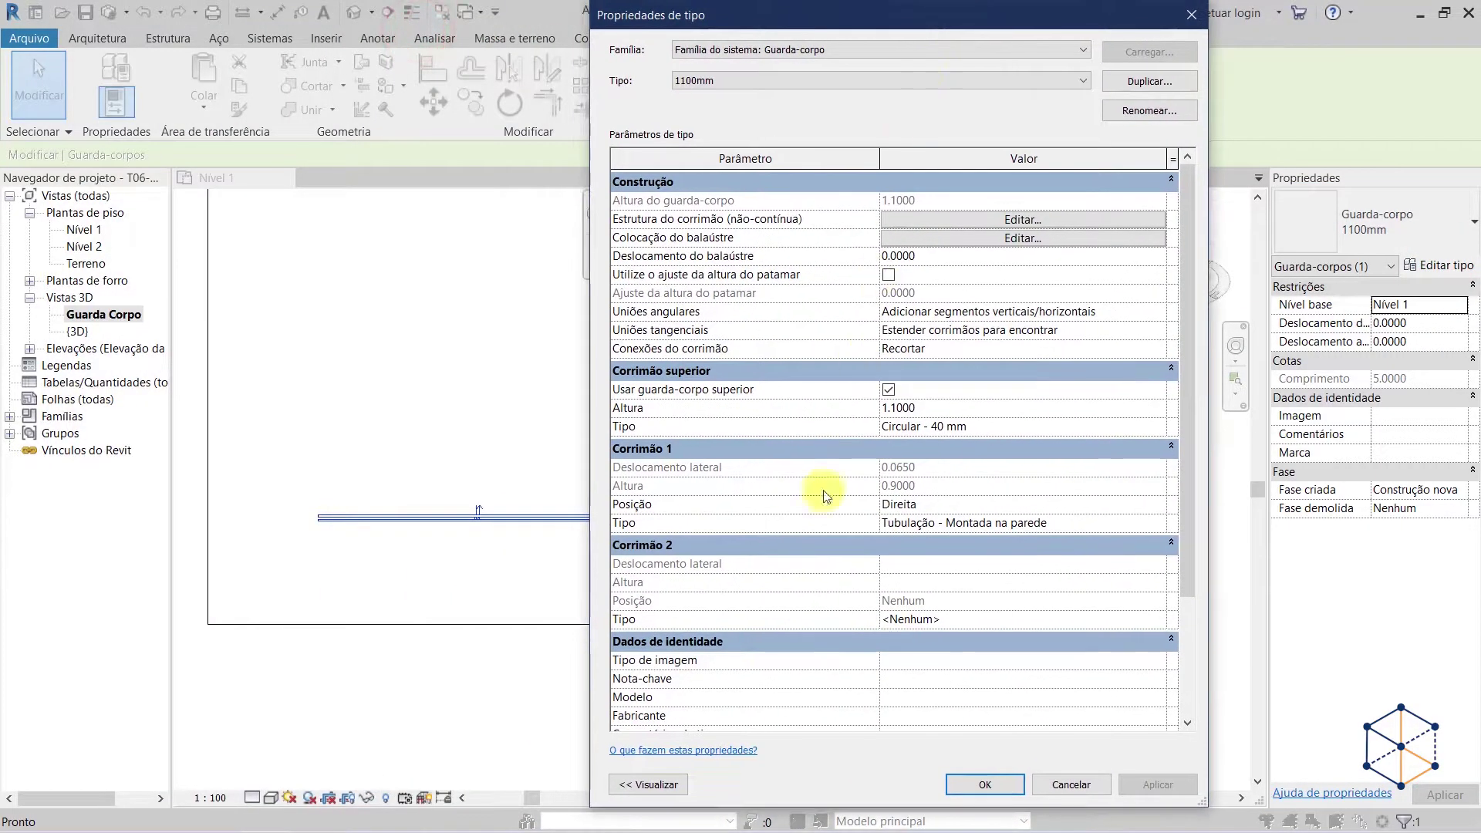
left_click(667, 787)
left_click_drag(889, 29, 755, 54)
left_click_drag(244, 554, 121, 554)
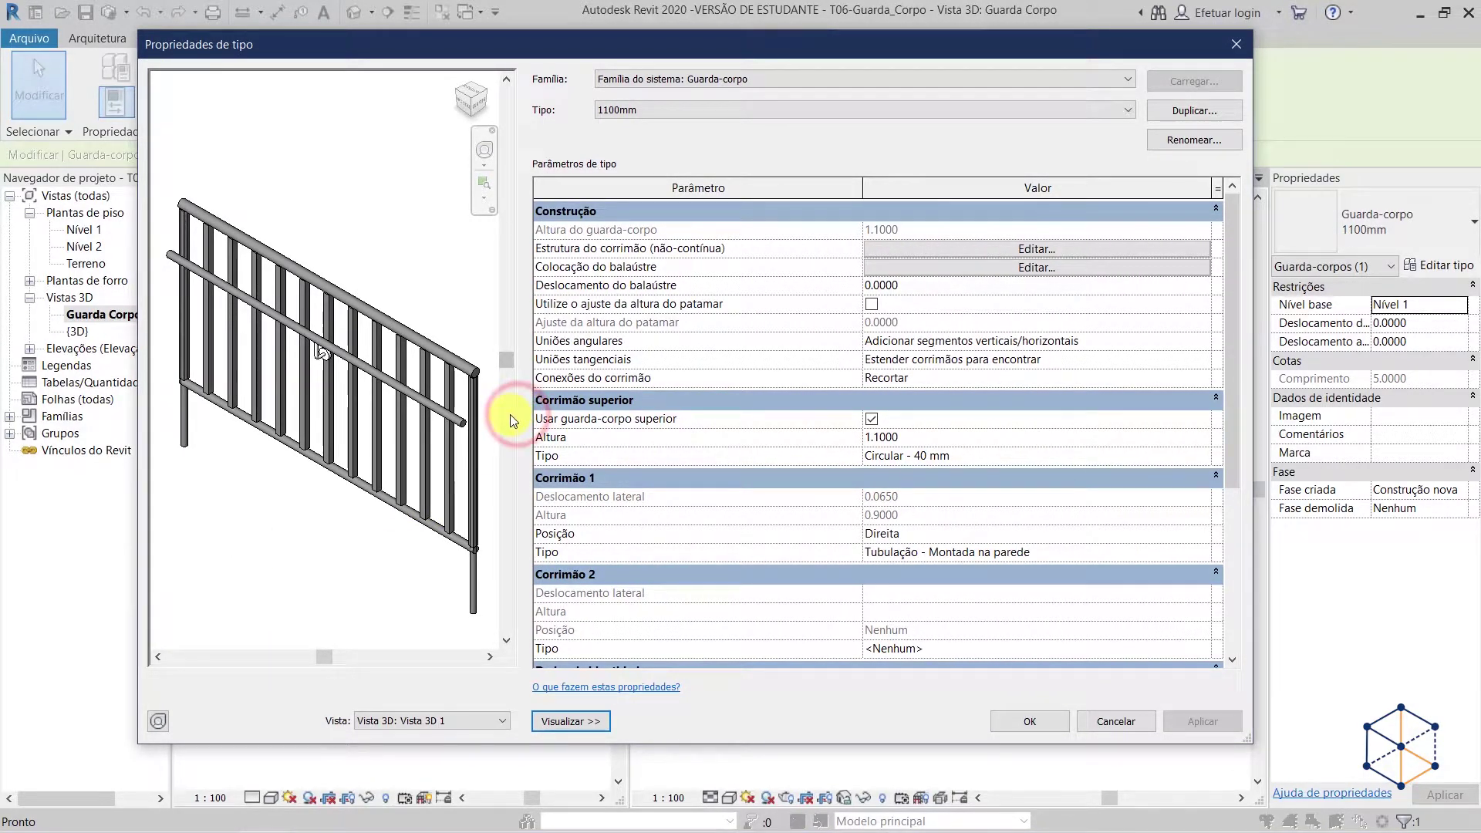
left_click_drag(321, 657, 319, 662)
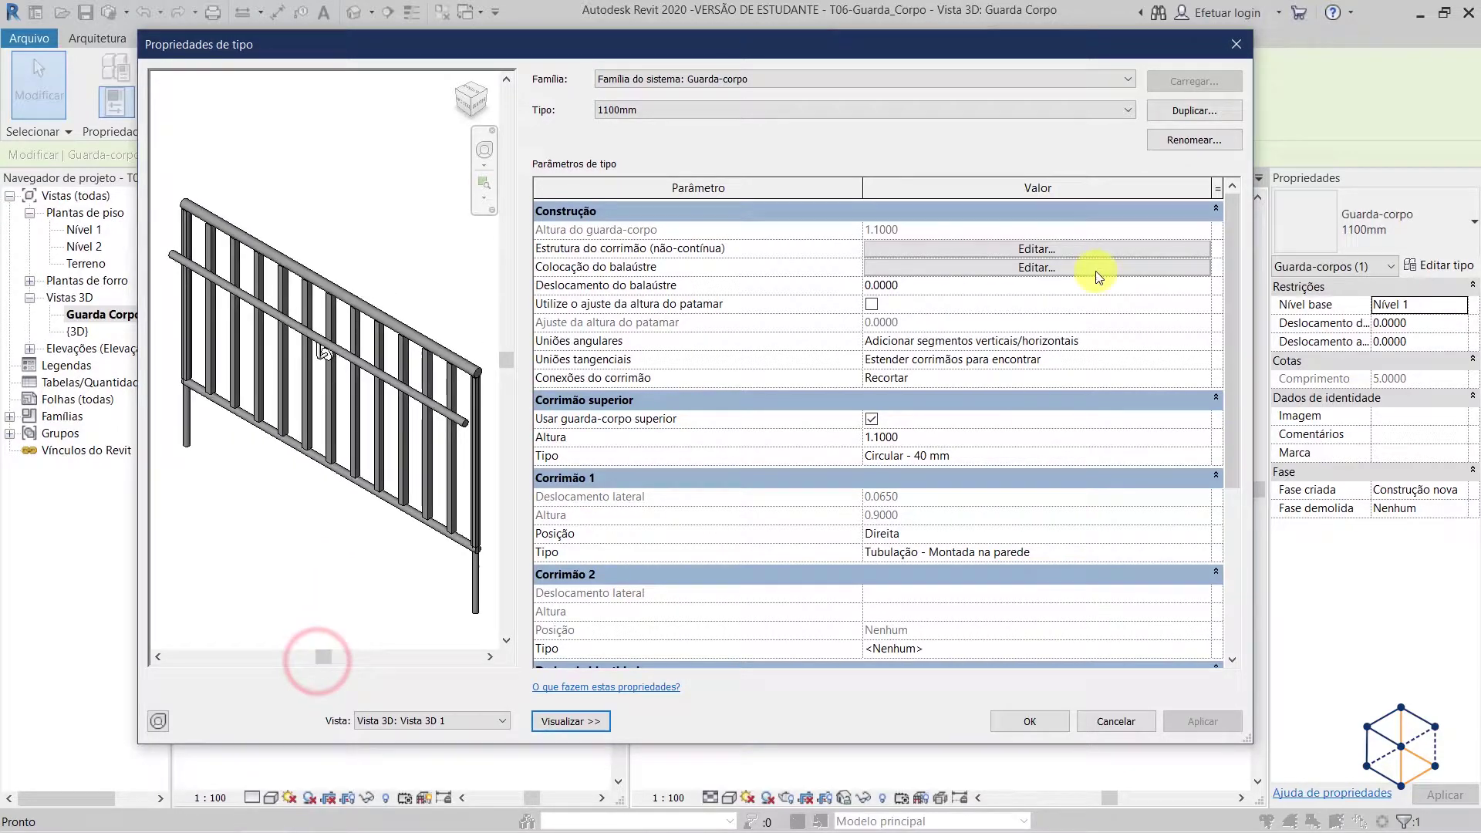
left_click_drag(1066, 46, 979, 68)
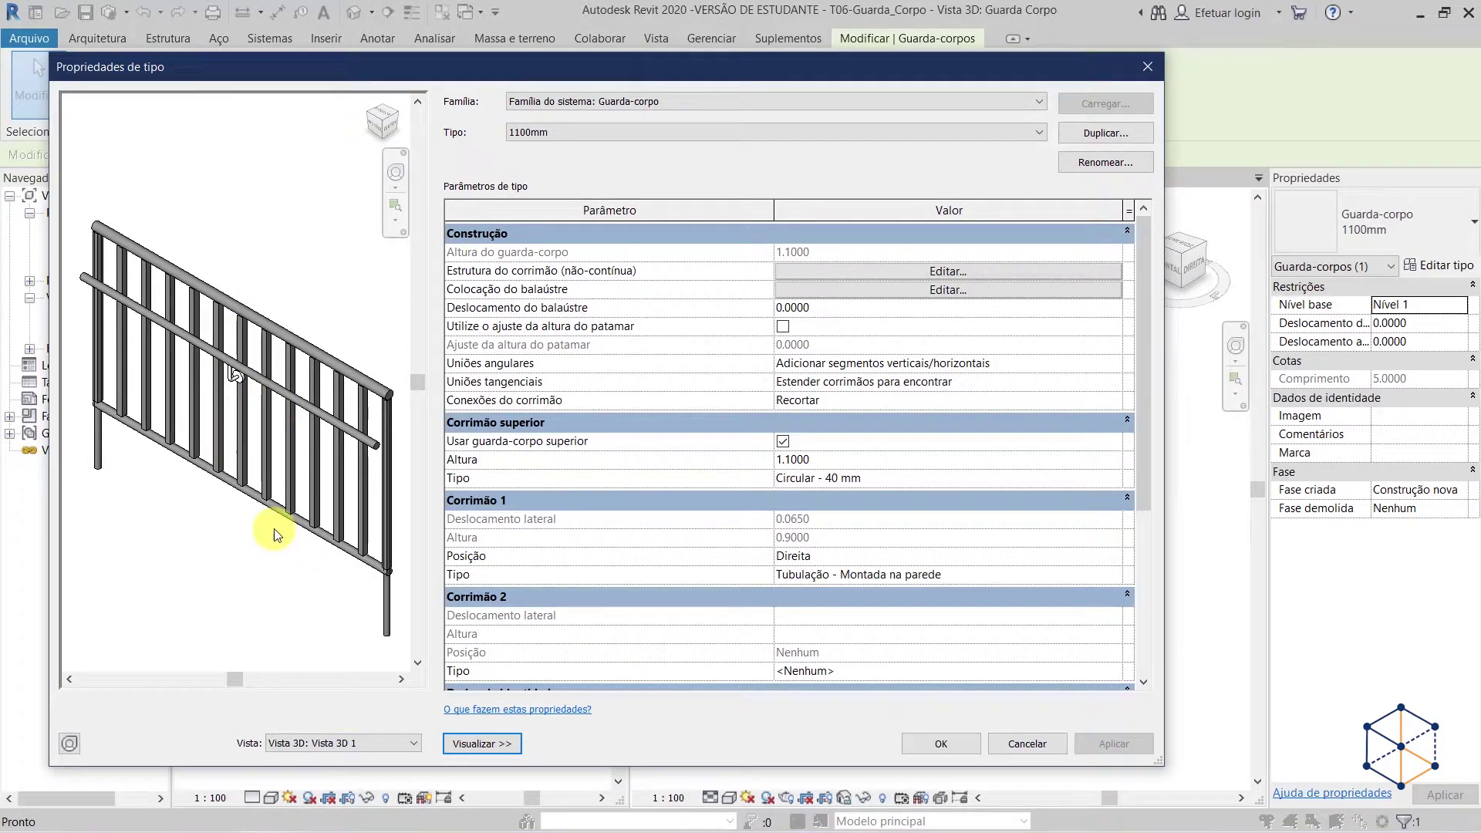
scroll(329, 489, "up", 1)
scroll(216, 525, "down", 2)
middle_click_drag(238, 496, 263, 475)
- Preview the railing type in the right, left and front elevations, return to Vista 3D 1, and confirm the type properties
left_click(307, 745)
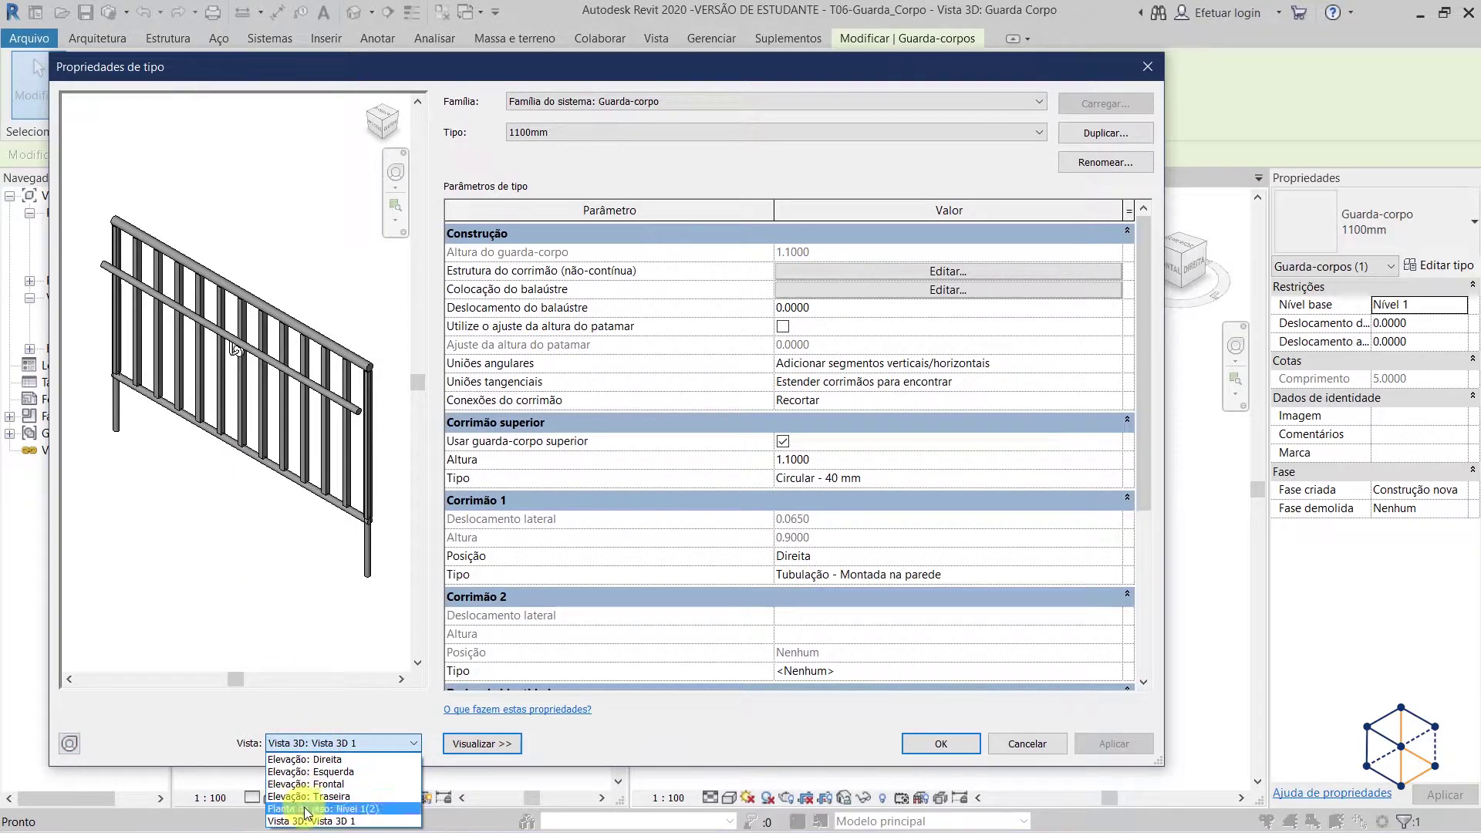
left_click(344, 759)
left_click(327, 745)
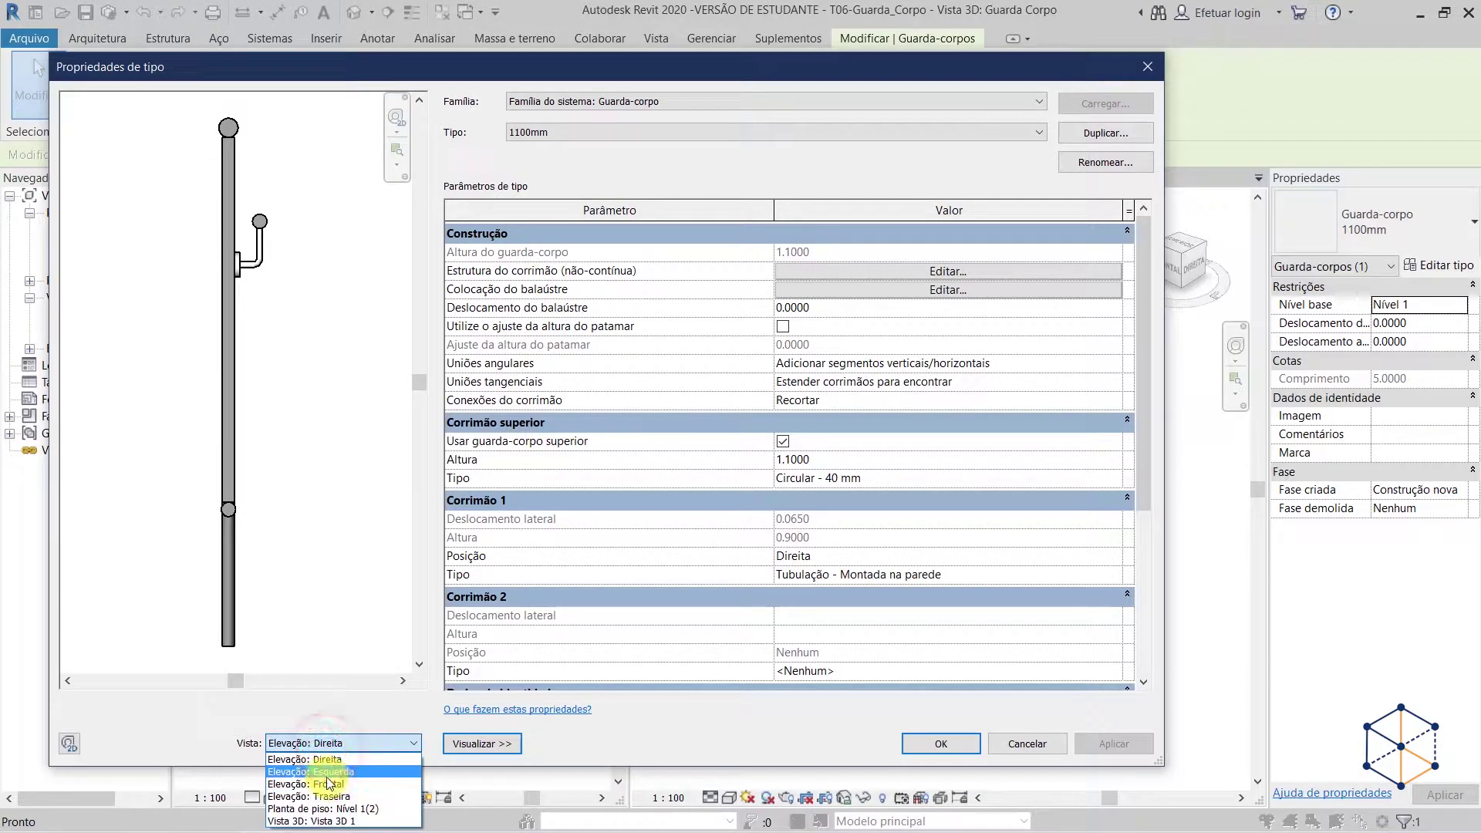
left_click(326, 773)
left_click(332, 745)
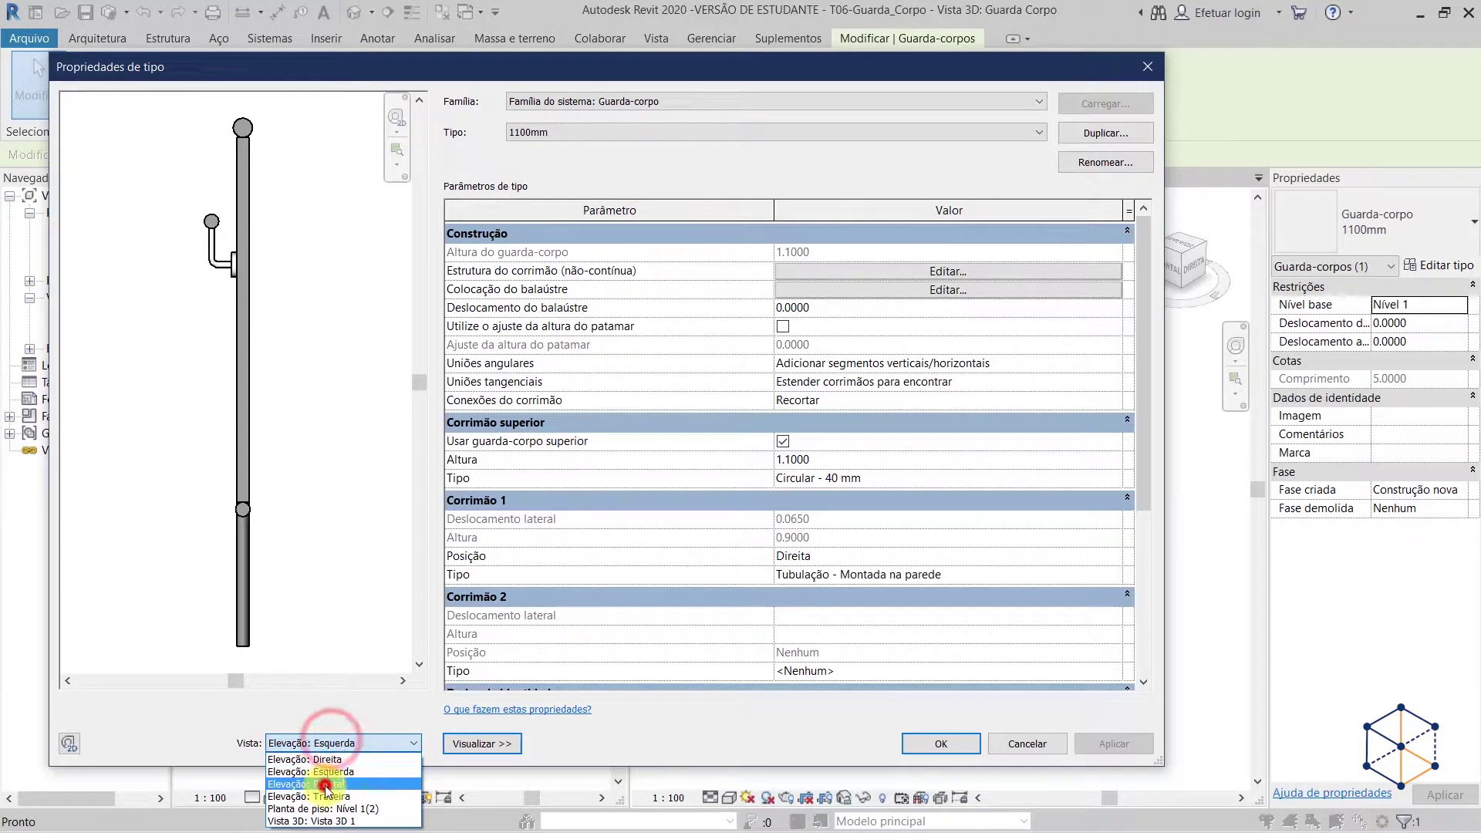
left_click(324, 787)
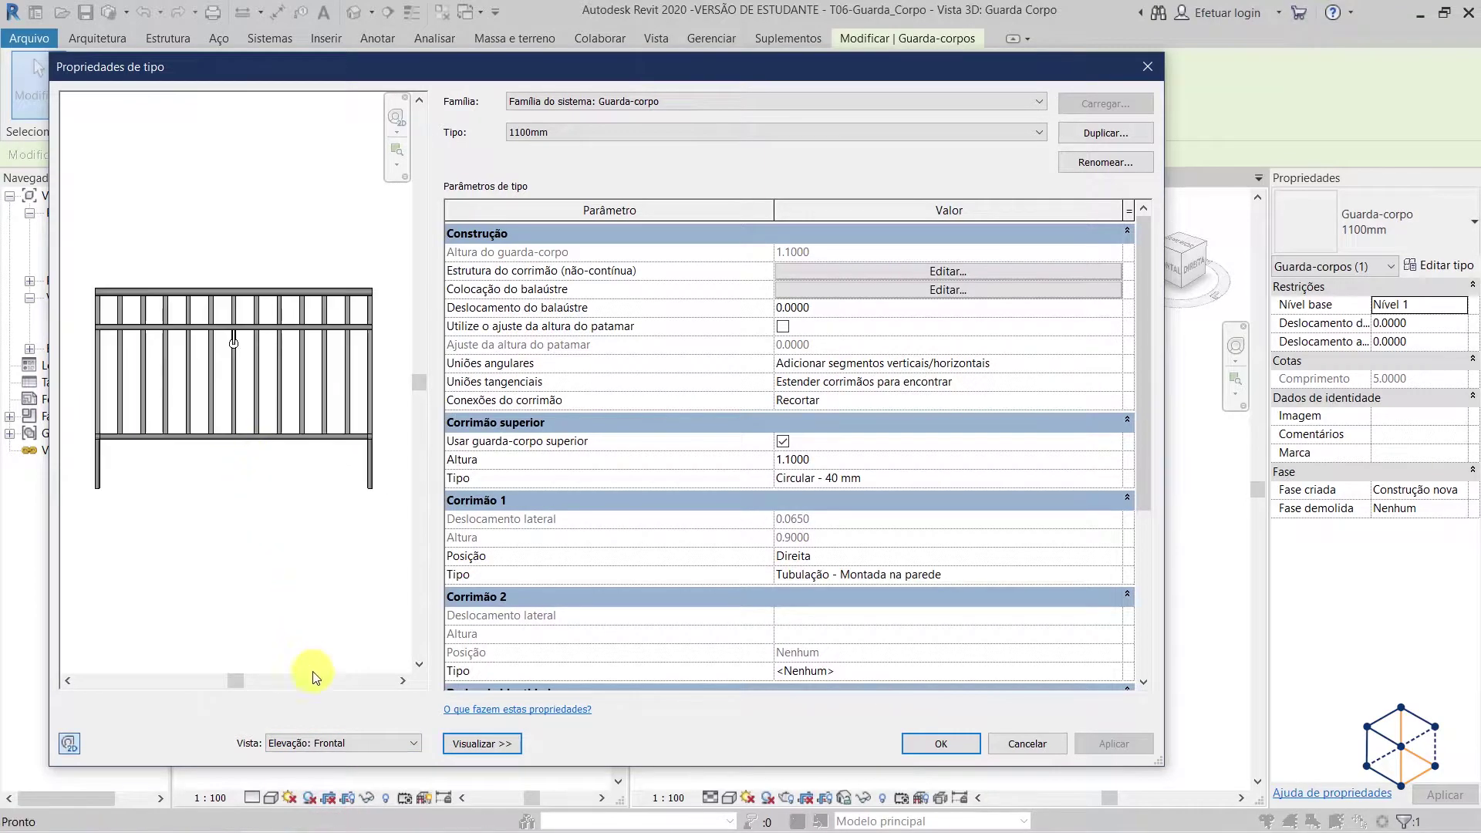
left_click(331, 745)
left_click(321, 822)
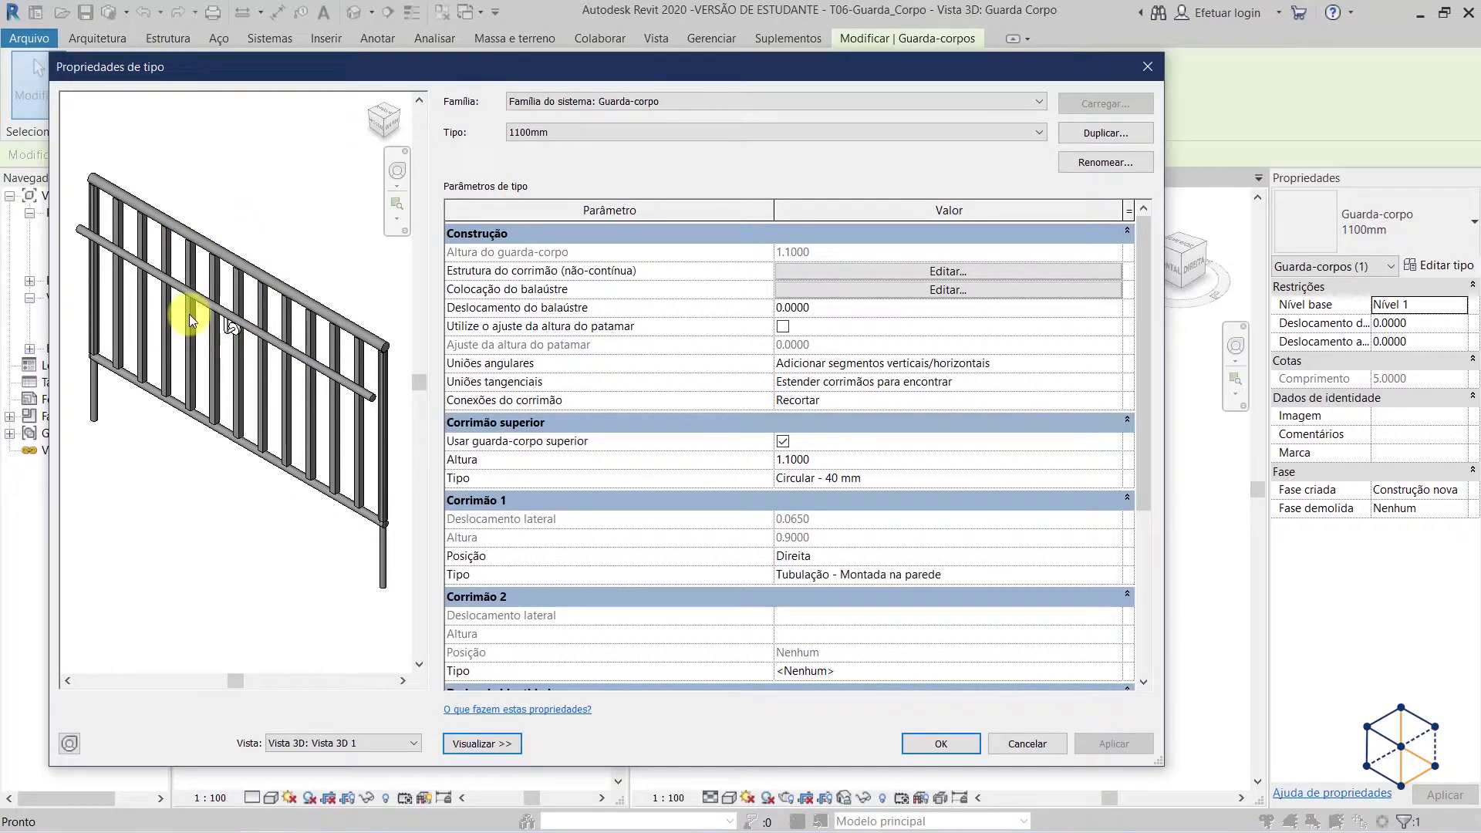
left_click(954, 747)
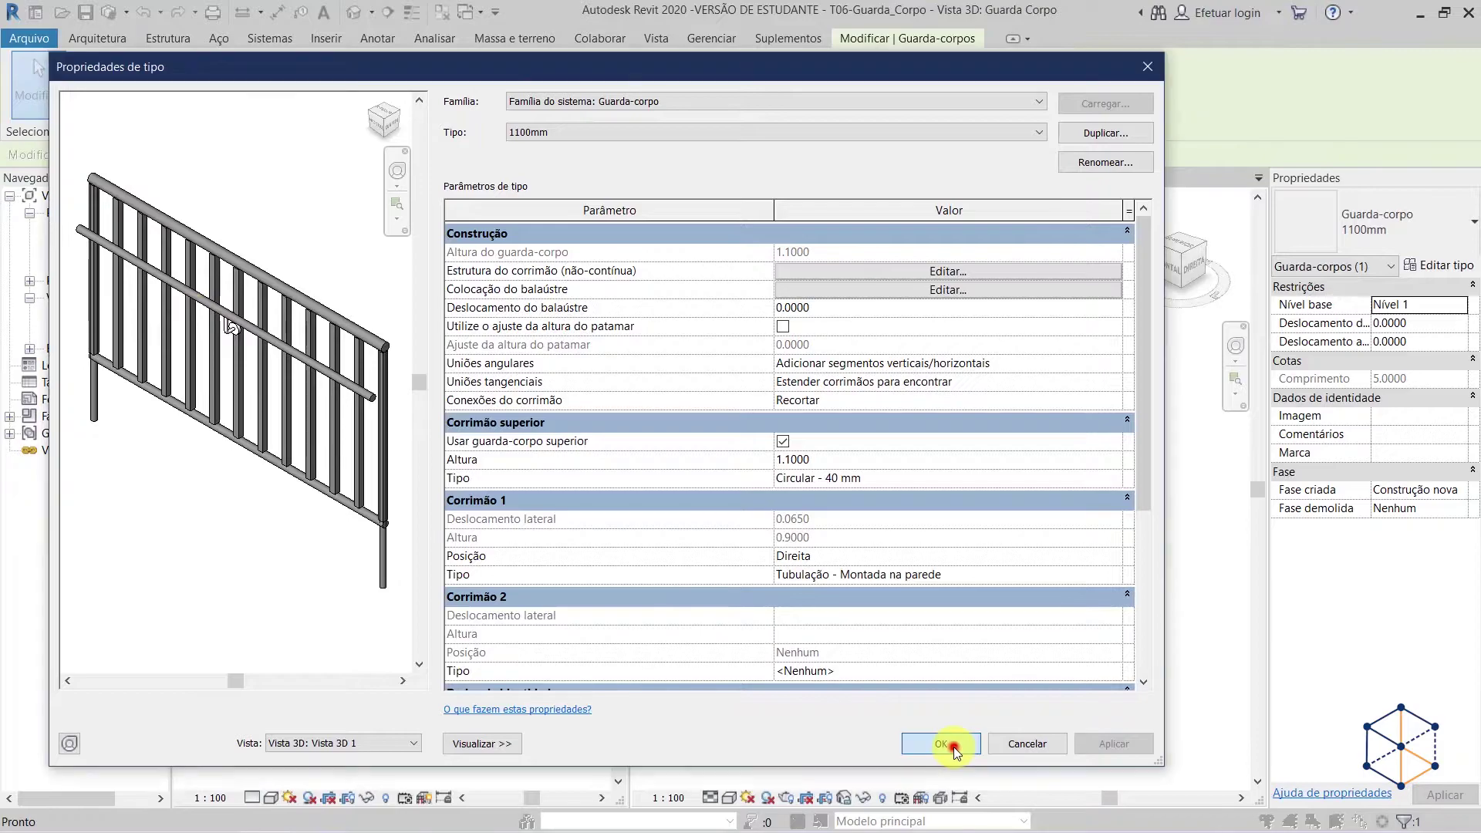
left_click(890, 622)
- Expand the project's Guarda-corpos family category and widen the project browser to read the full family names
scroll(890, 622, "down", 4)
middle_click_drag(882, 626, 895, 675, "shift")
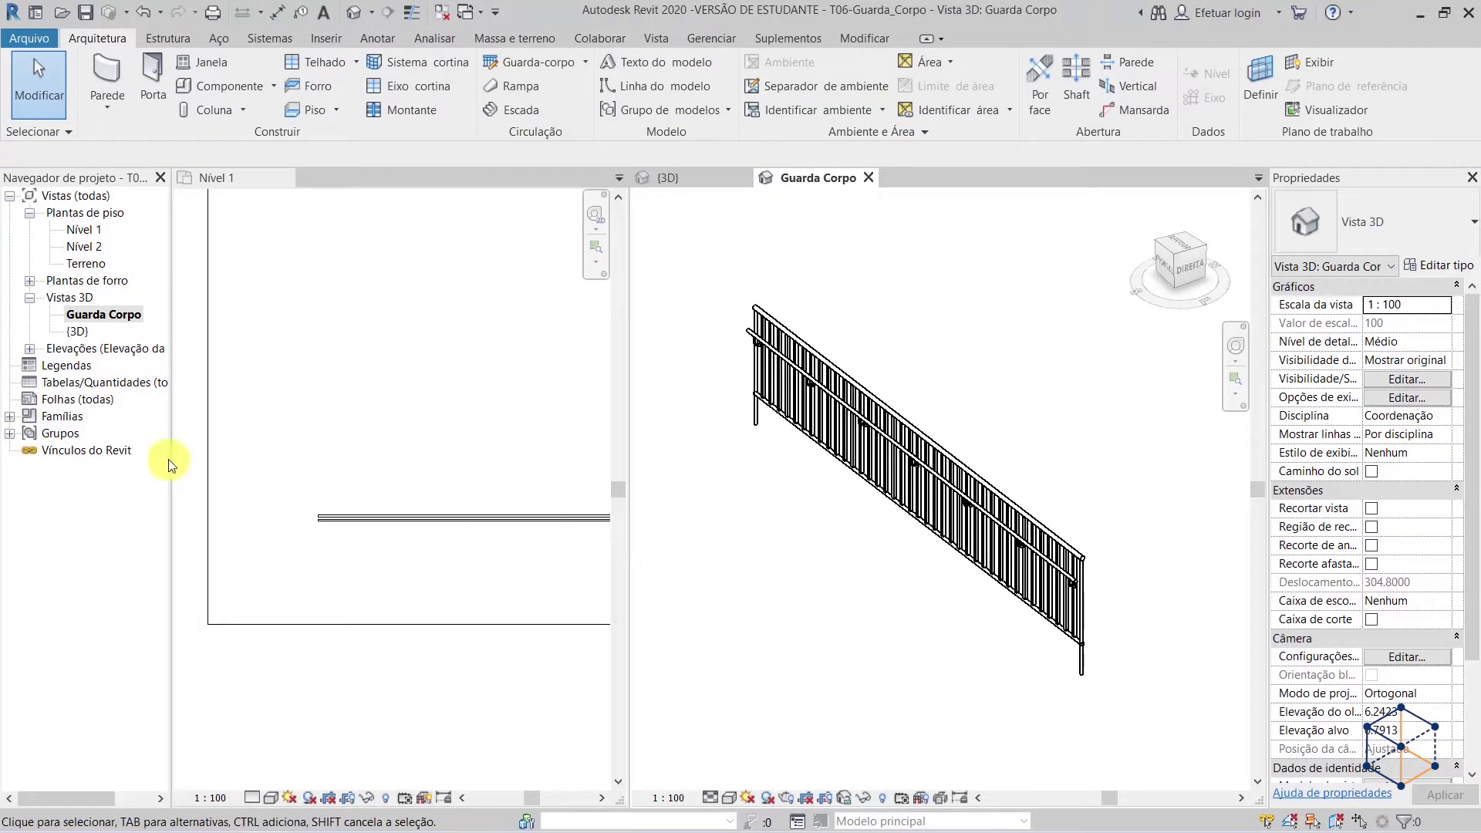
left_click(11, 419)
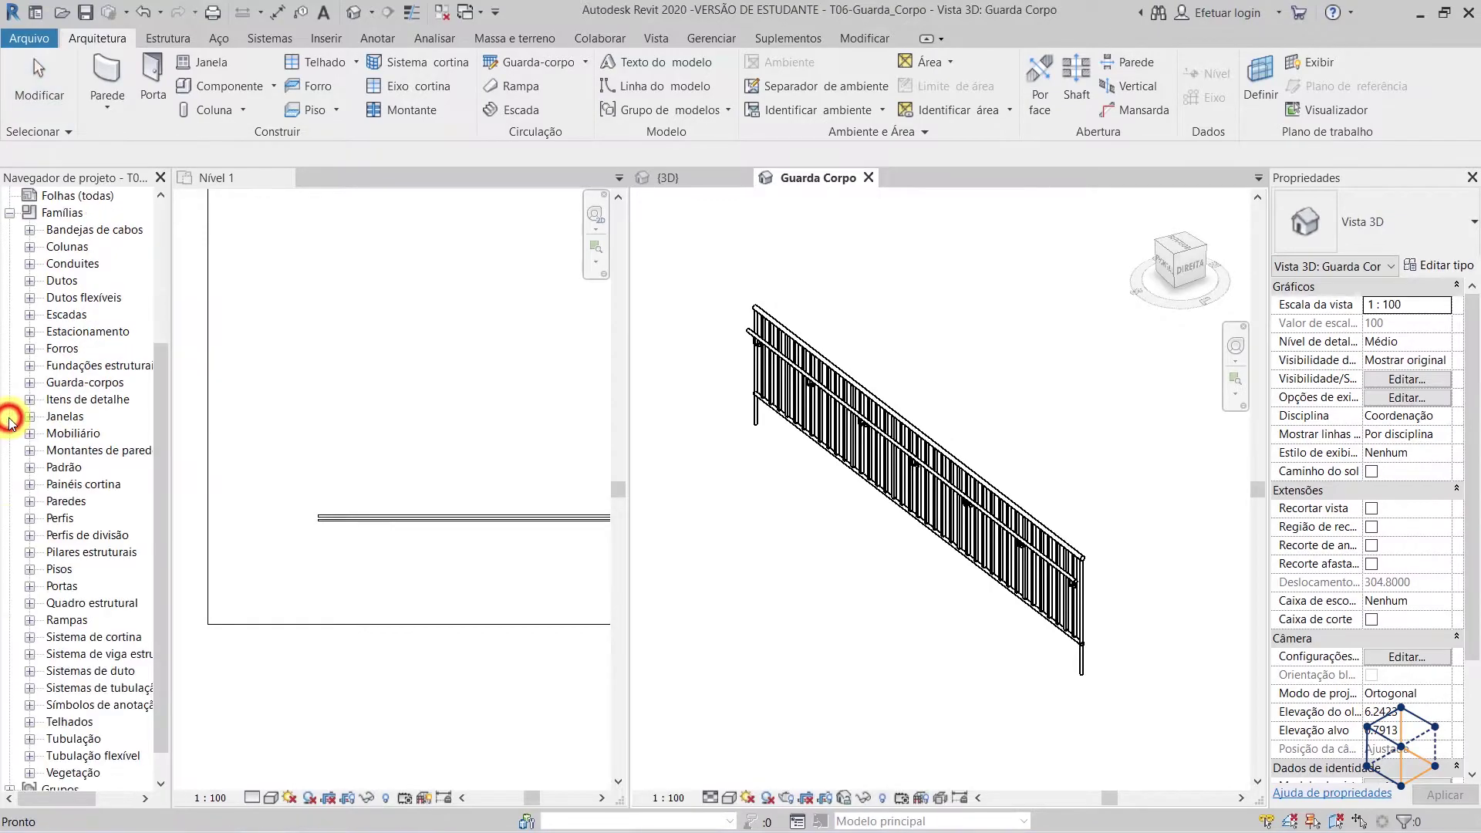
left_click(64, 417)
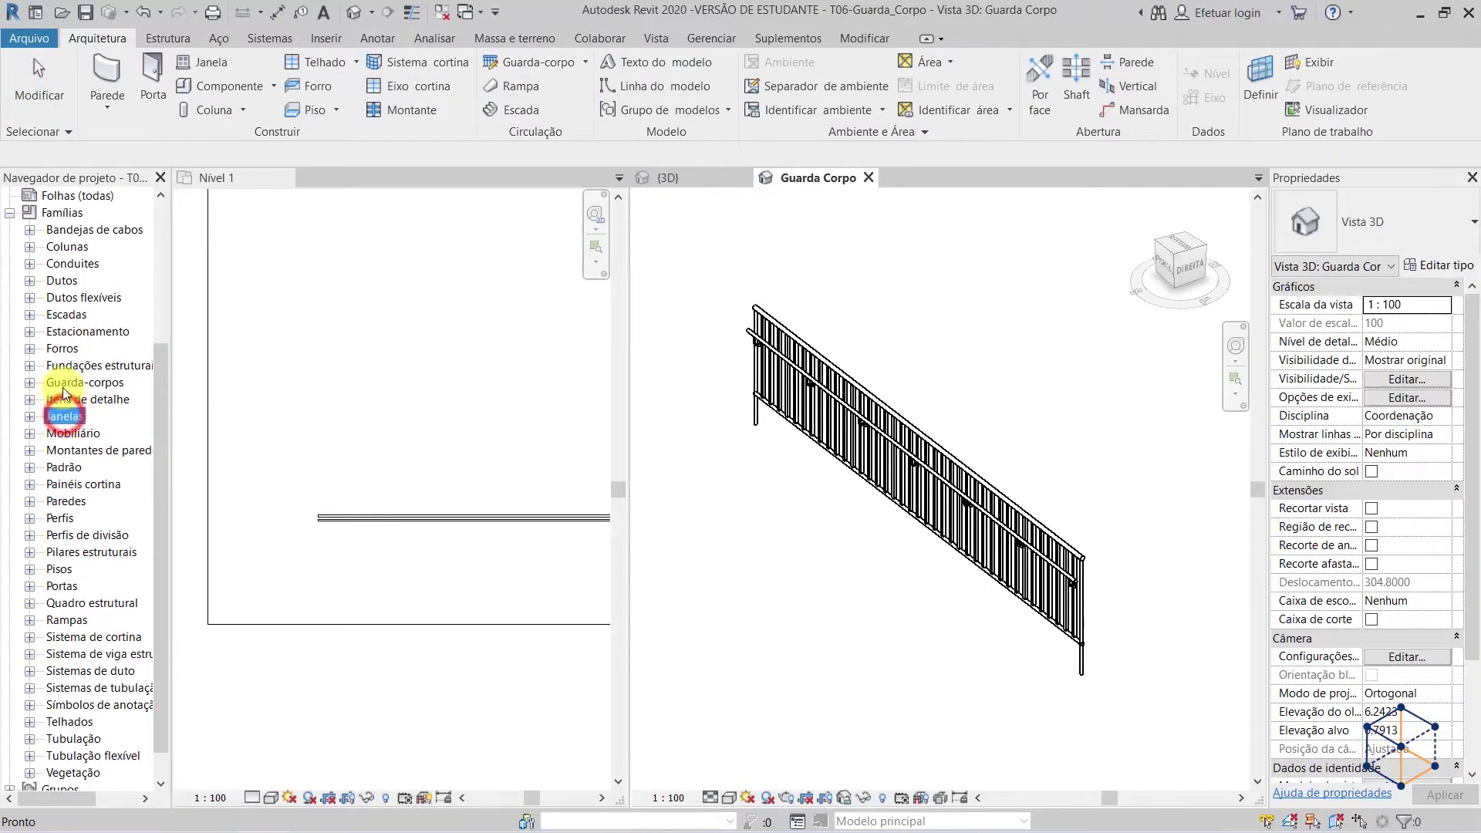
scroll(65, 405, "down", 1)
double_click(83, 349)
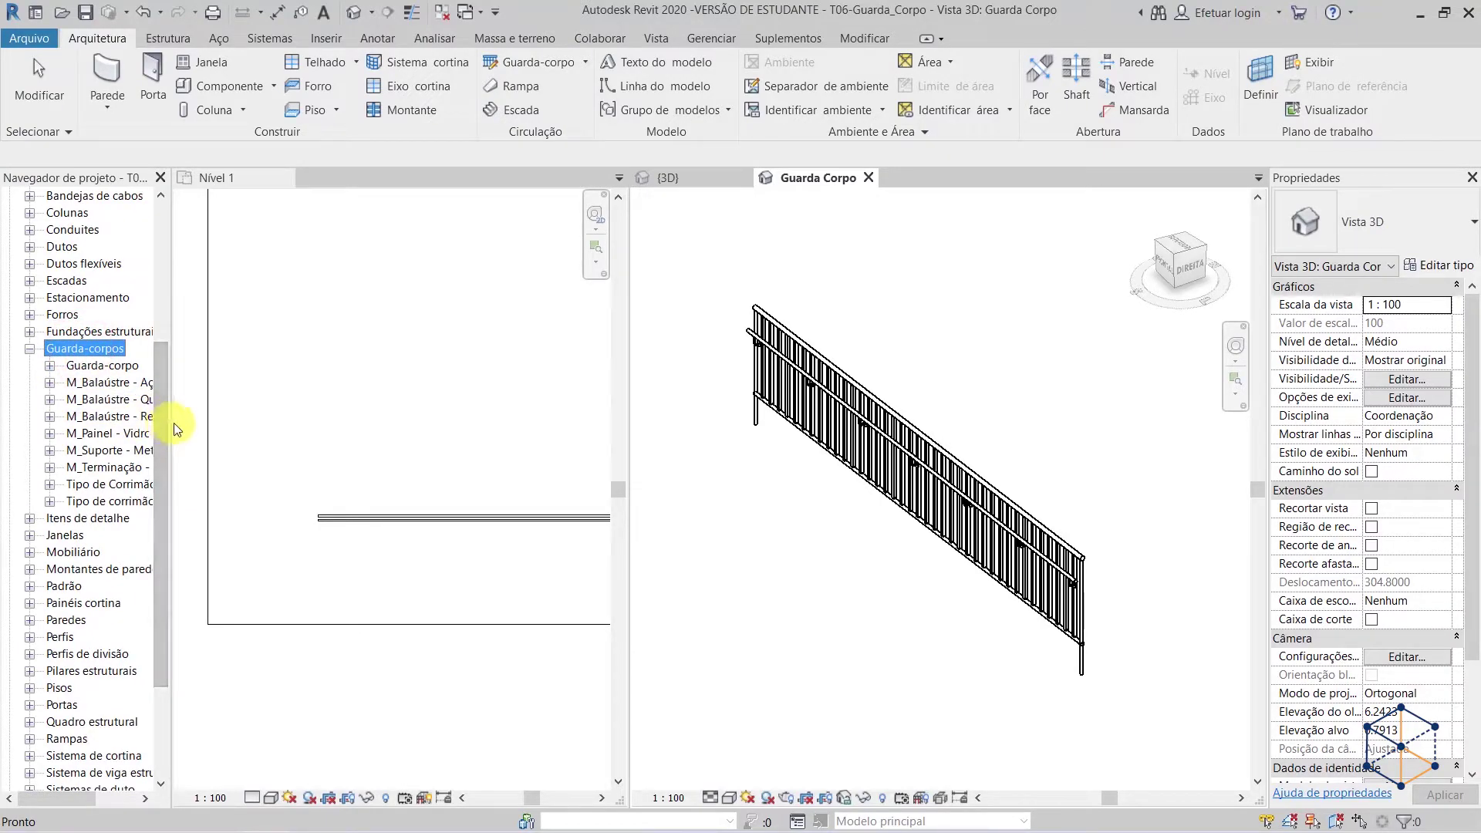
left_click_drag(172, 424, 271, 423)
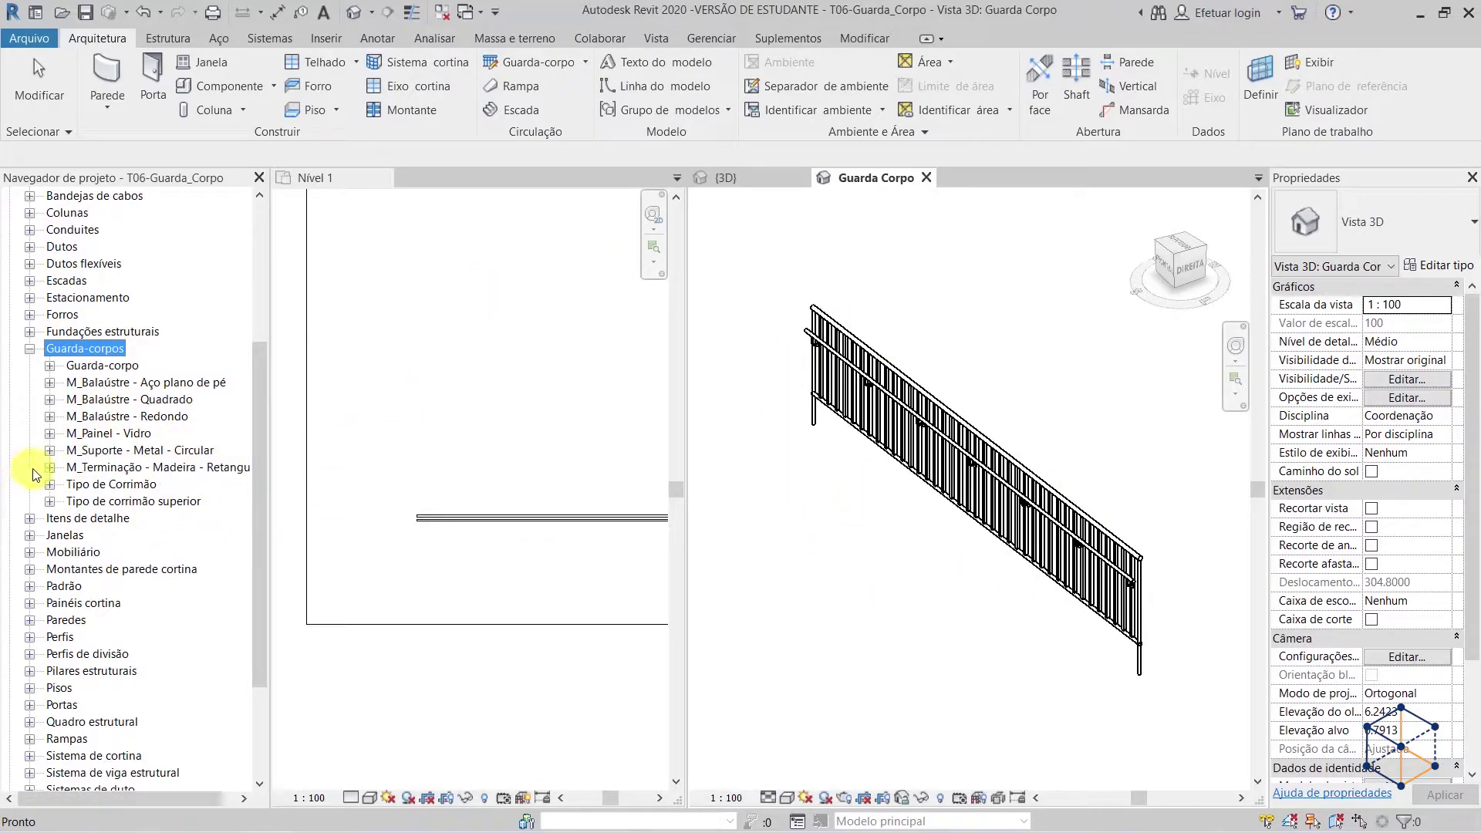
- Expand the M_Balaústre - Redondo and M_Balaústre - Quadrado families to check their available types
double_click(142, 417)
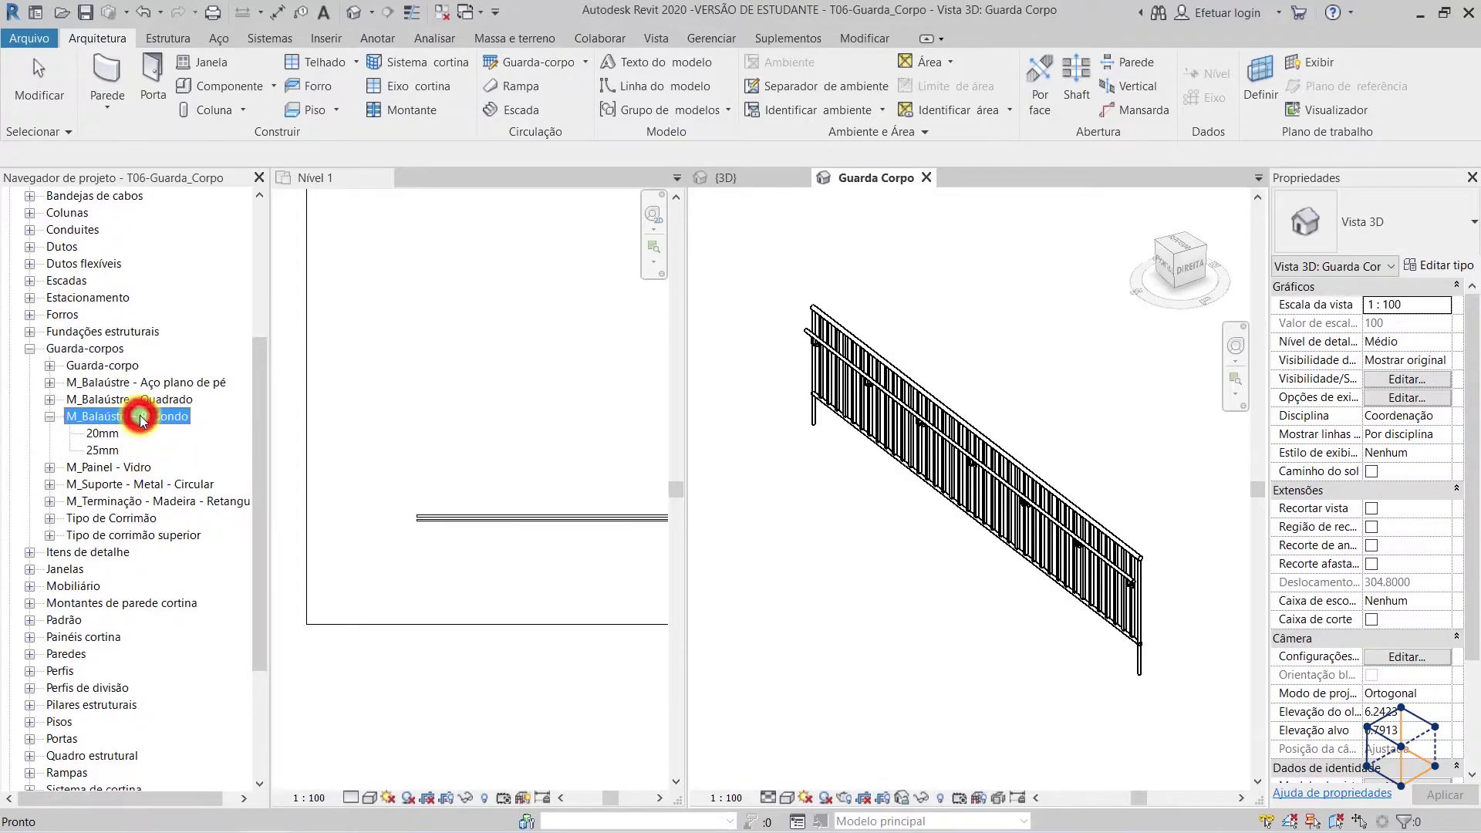
left_click(105, 433)
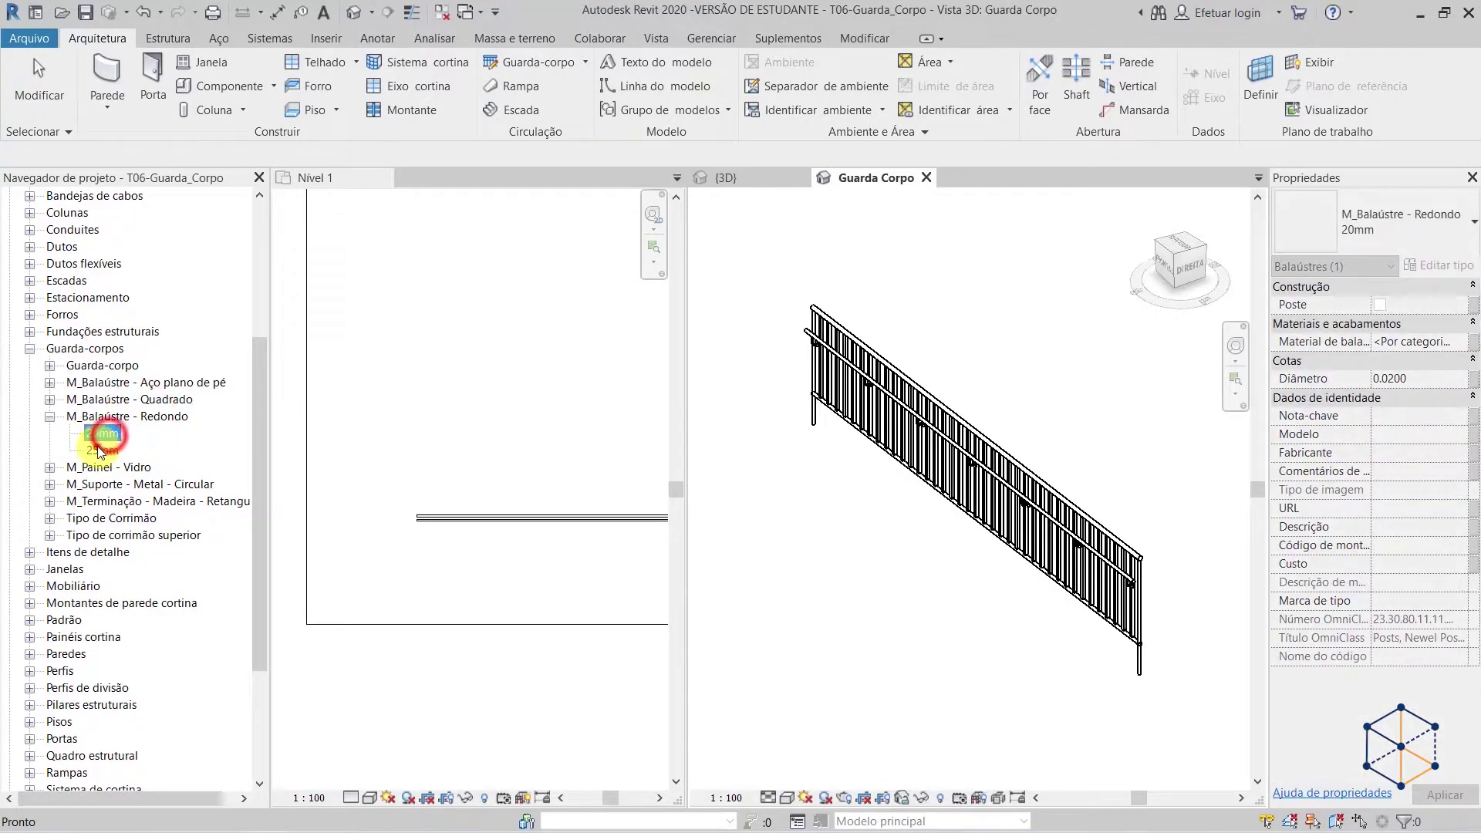
double_click(128, 400)
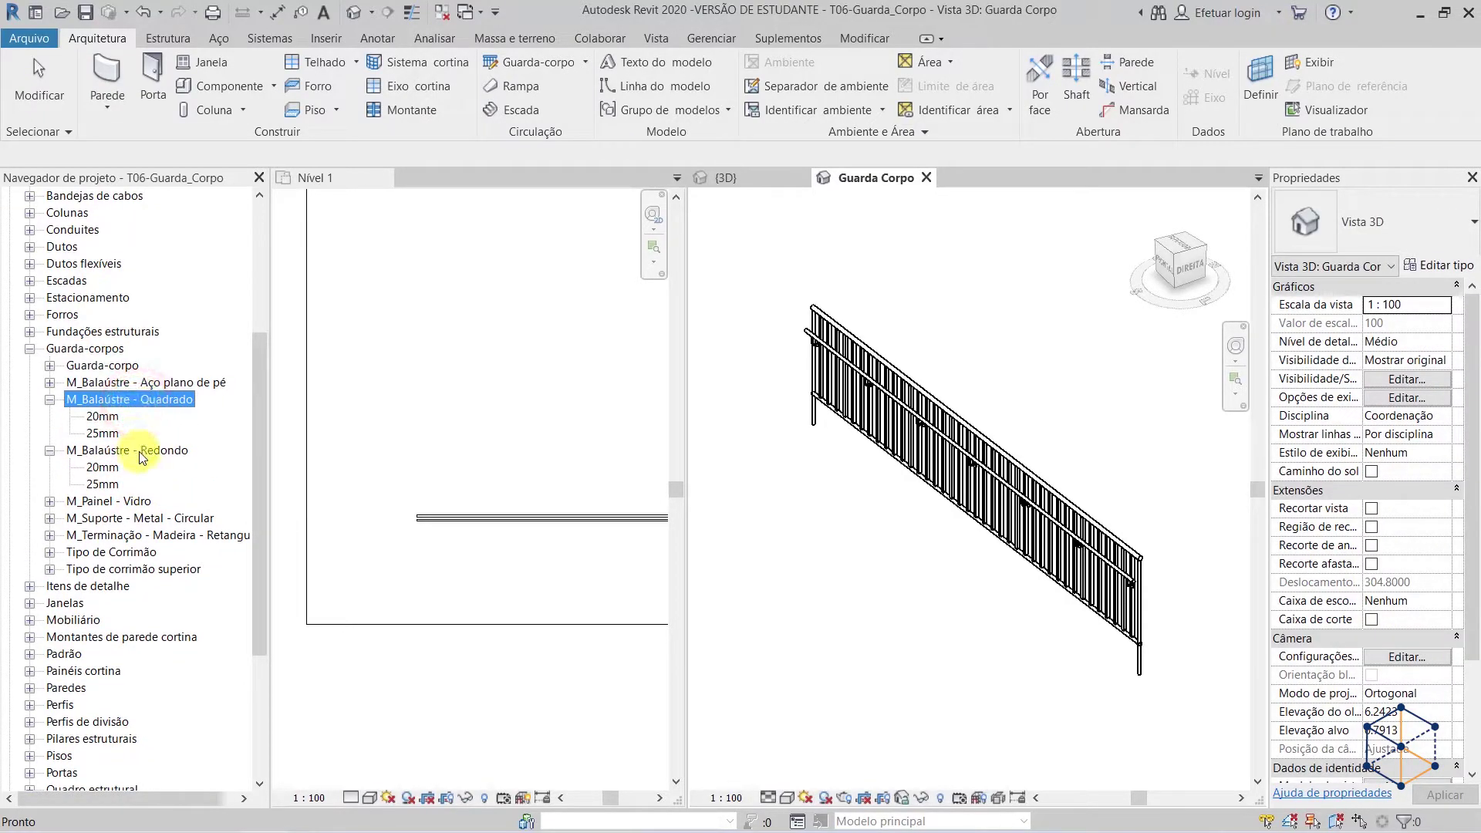
- Open the M_Balaústre - Redondo family for editing from the project's railing families
left_click(143, 454)
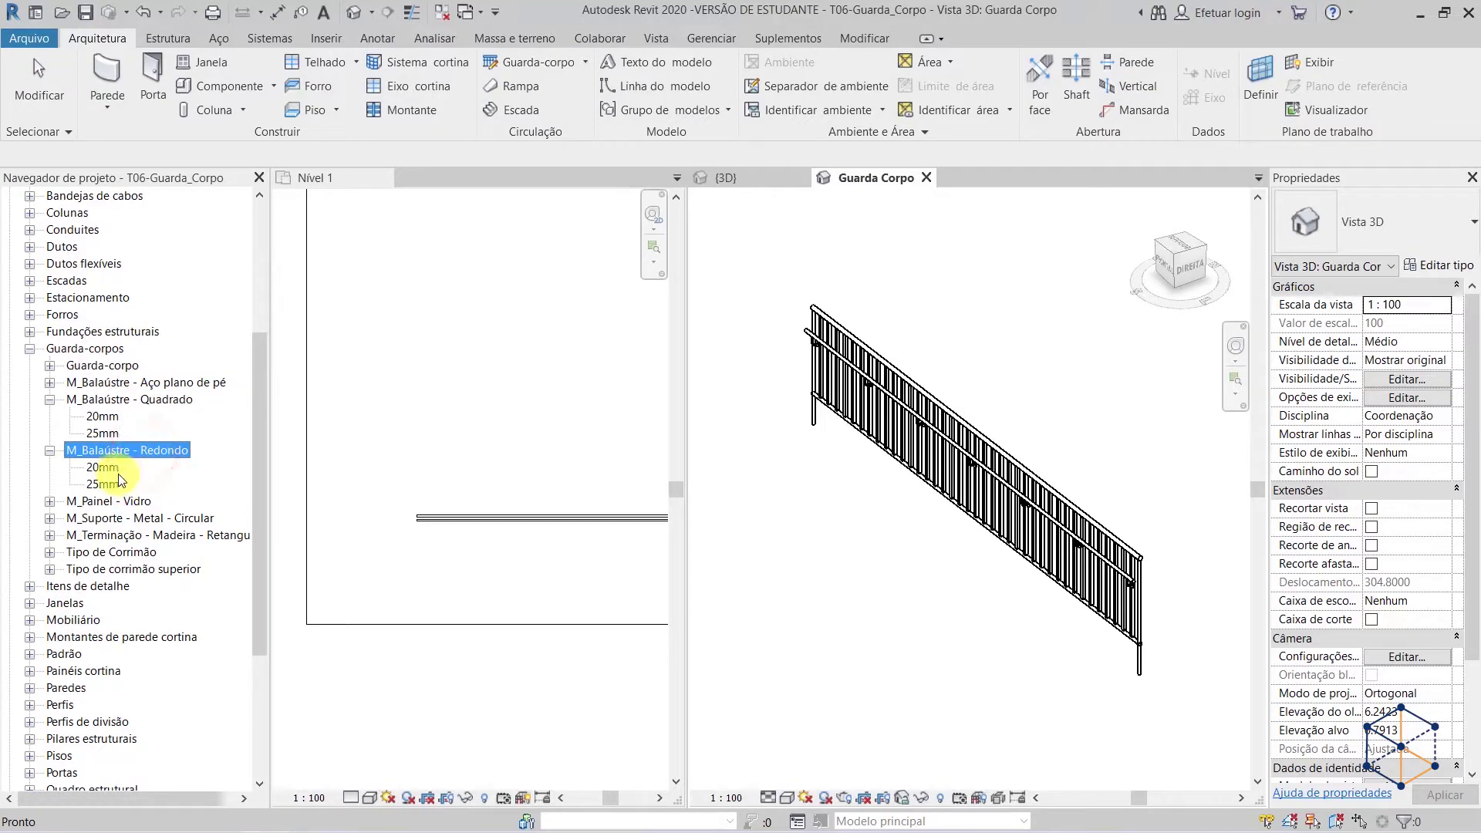
right_click(77, 467)
left_click(84, 450)
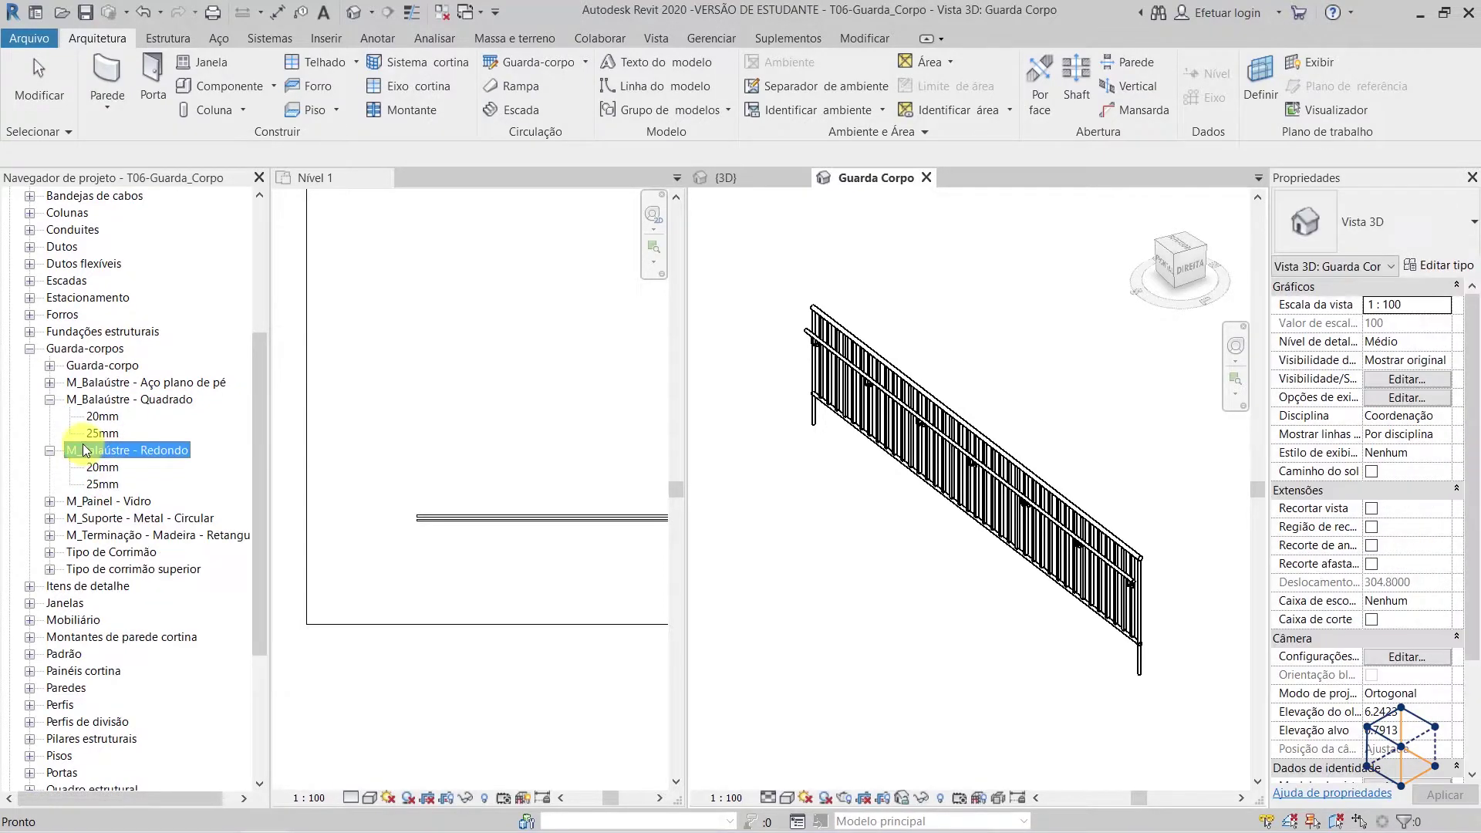
right_click(99, 452)
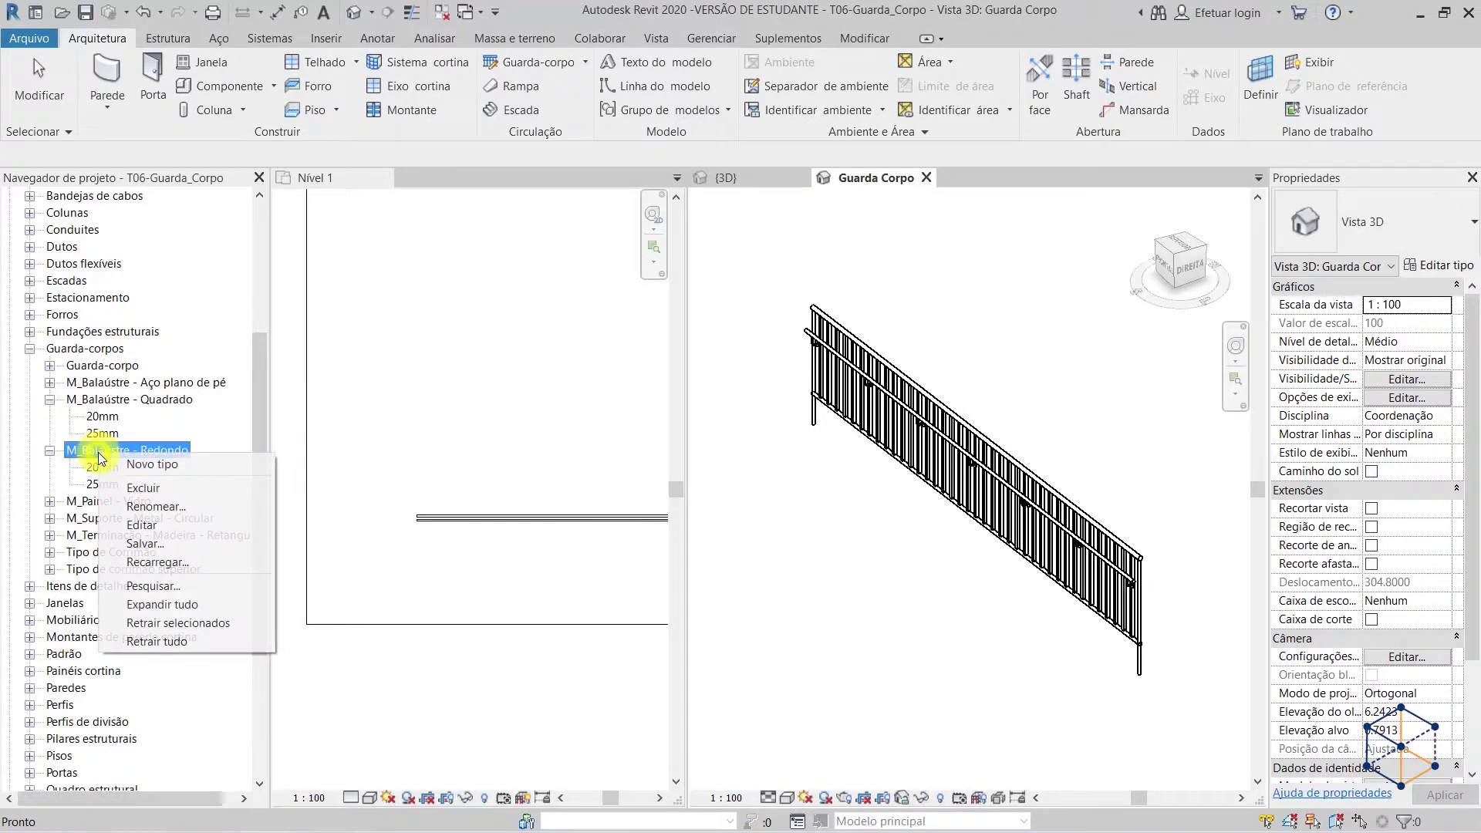
left_click(198, 529)
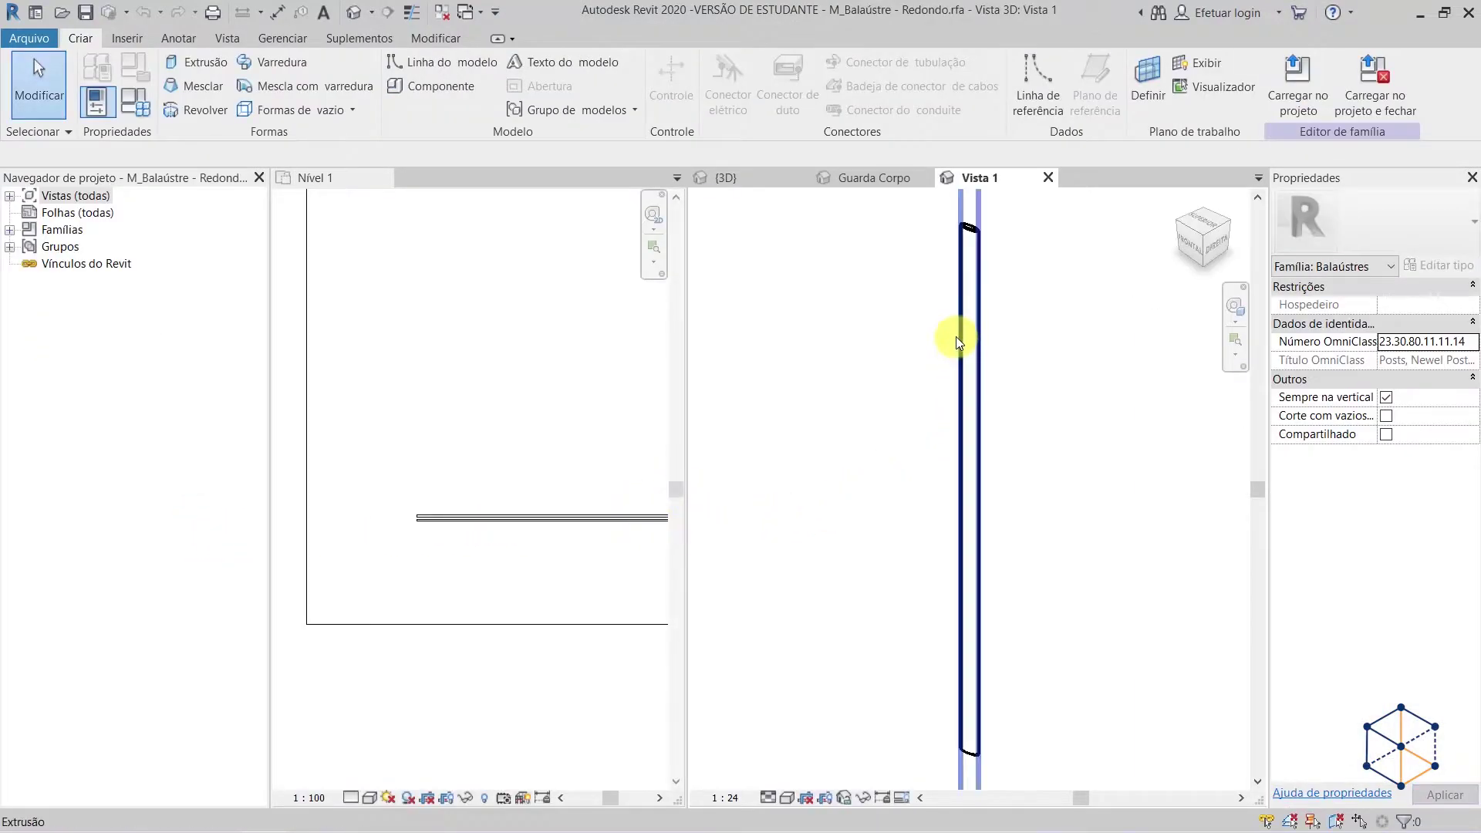
- Inspect the round baluster's extrusion in the family's 3D view from several angles
scroll(944, 336, "down", 1)
left_click(1015, 317)
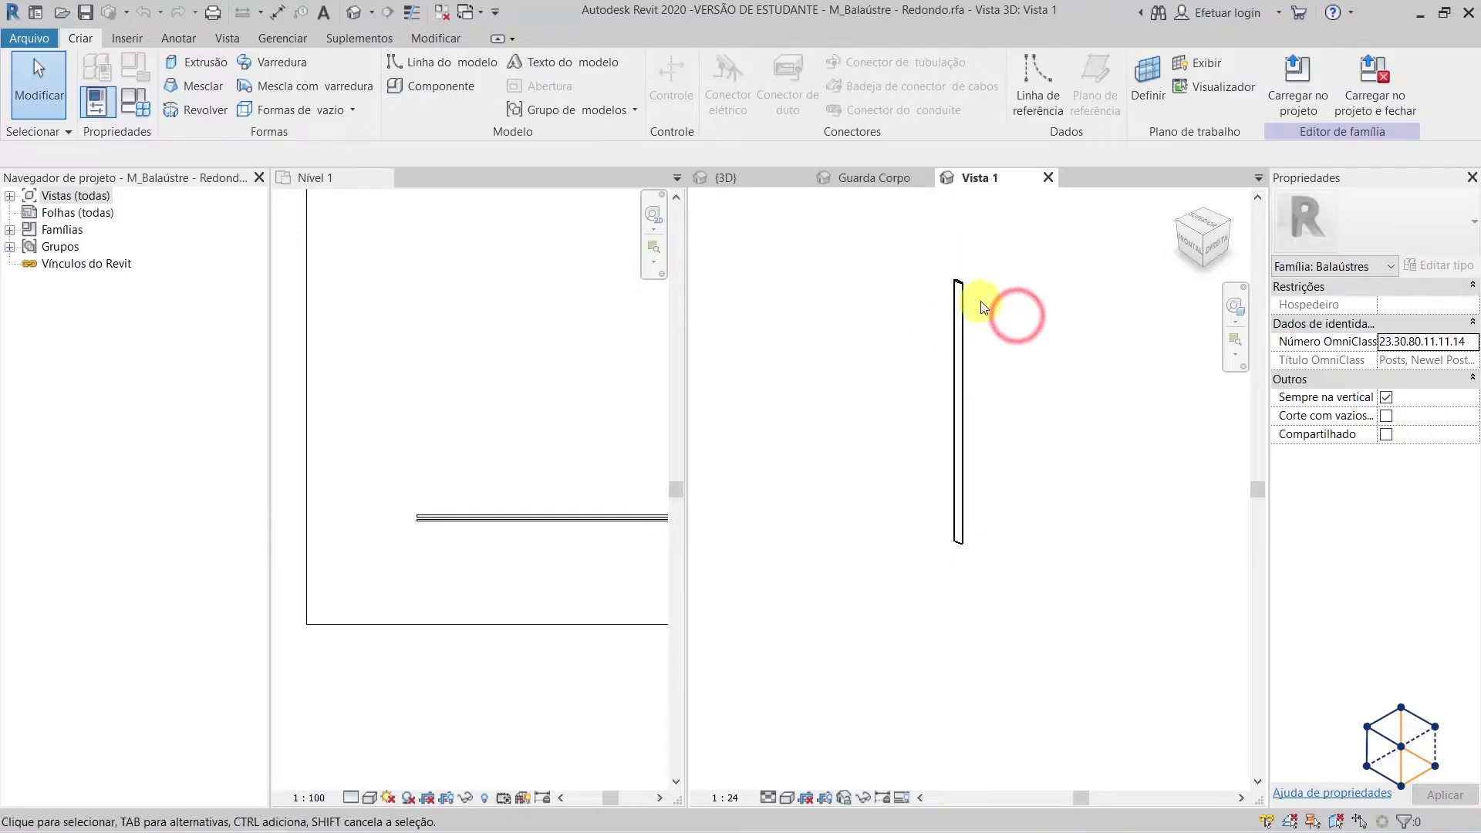
middle_click_drag(1032, 286, 1078, 297, "shift")
scroll(946, 331, "up", 4)
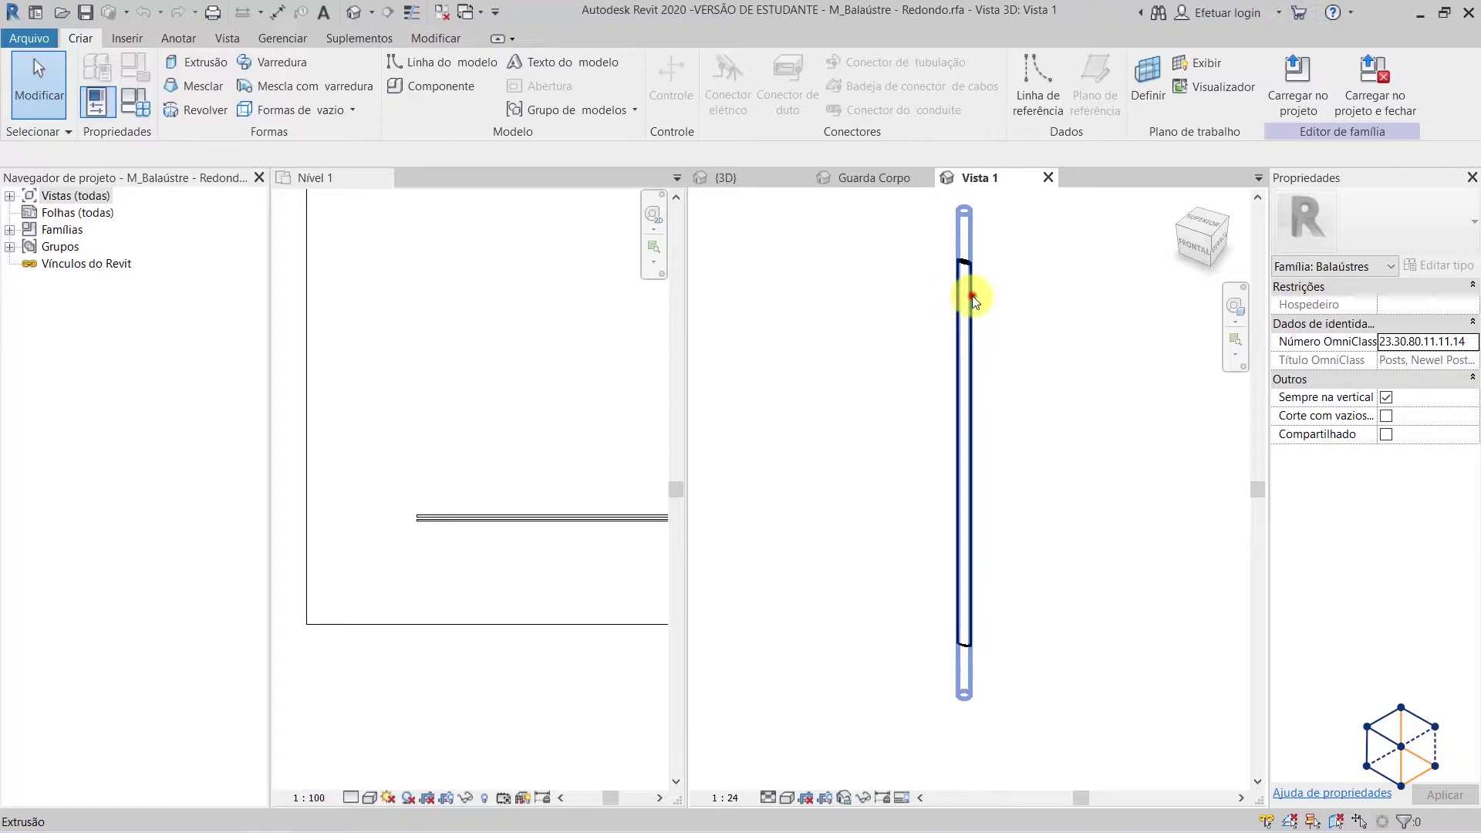
left_click(972, 296)
left_click(1074, 430)
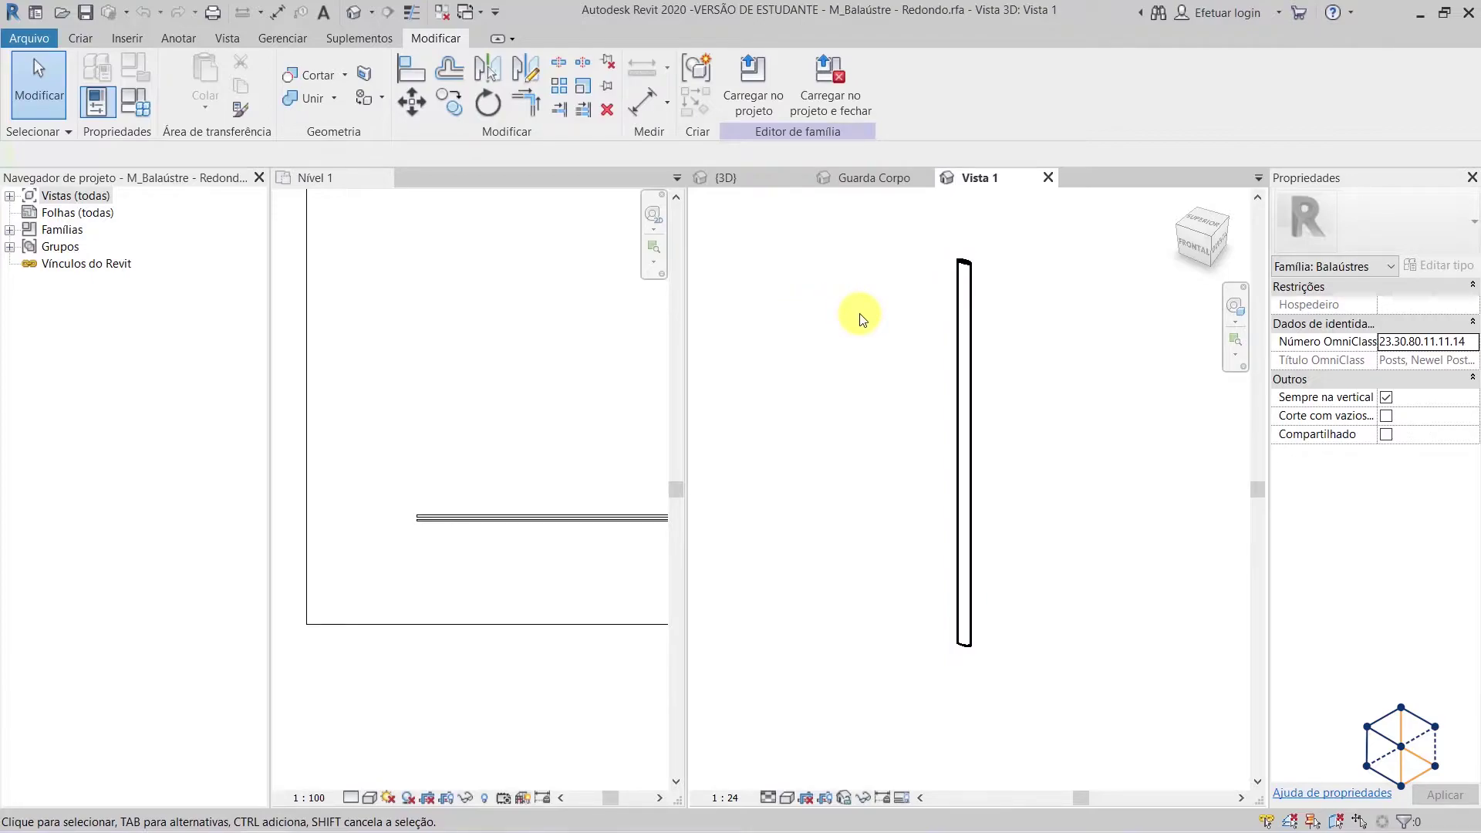
left_click(796, 316)
middle_click_drag(1068, 335, 1023, 386, "shift")
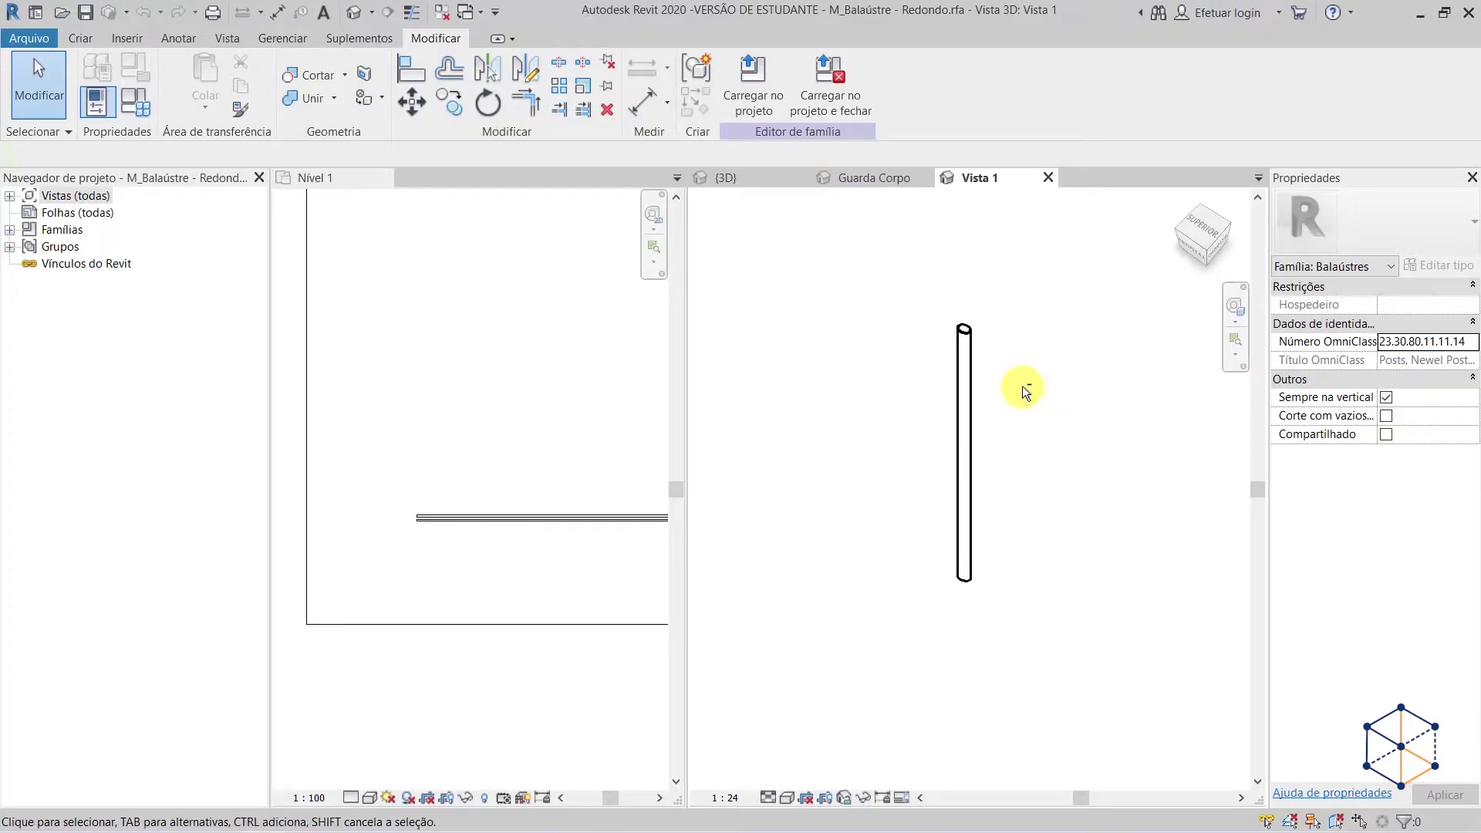
- Open the round baluster family's Nível de referência floor plan and examine the Diâmetro dimensions on its reference planes
double_click(58, 196)
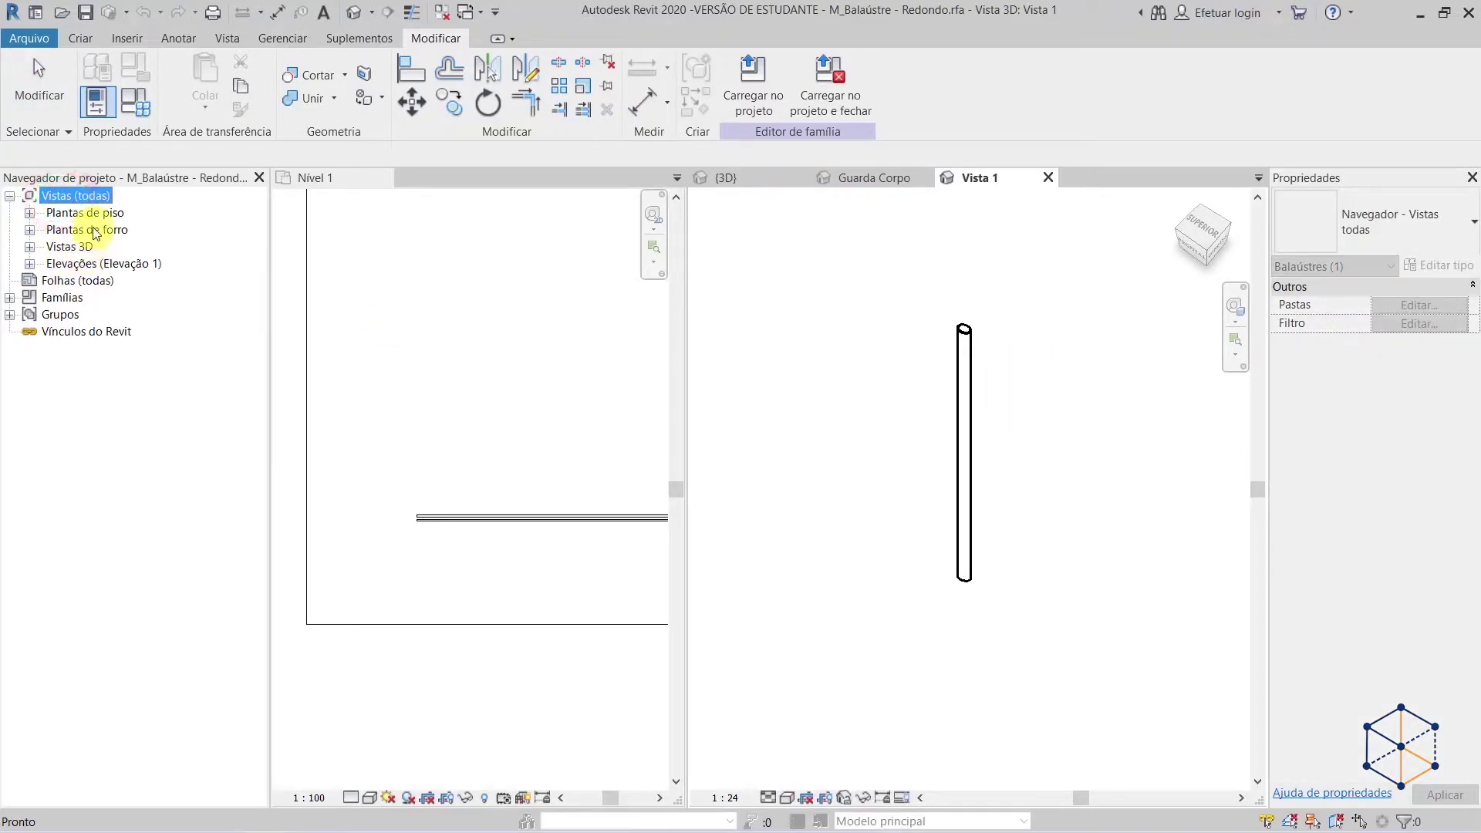
double_click(85, 213)
double_click(77, 229)
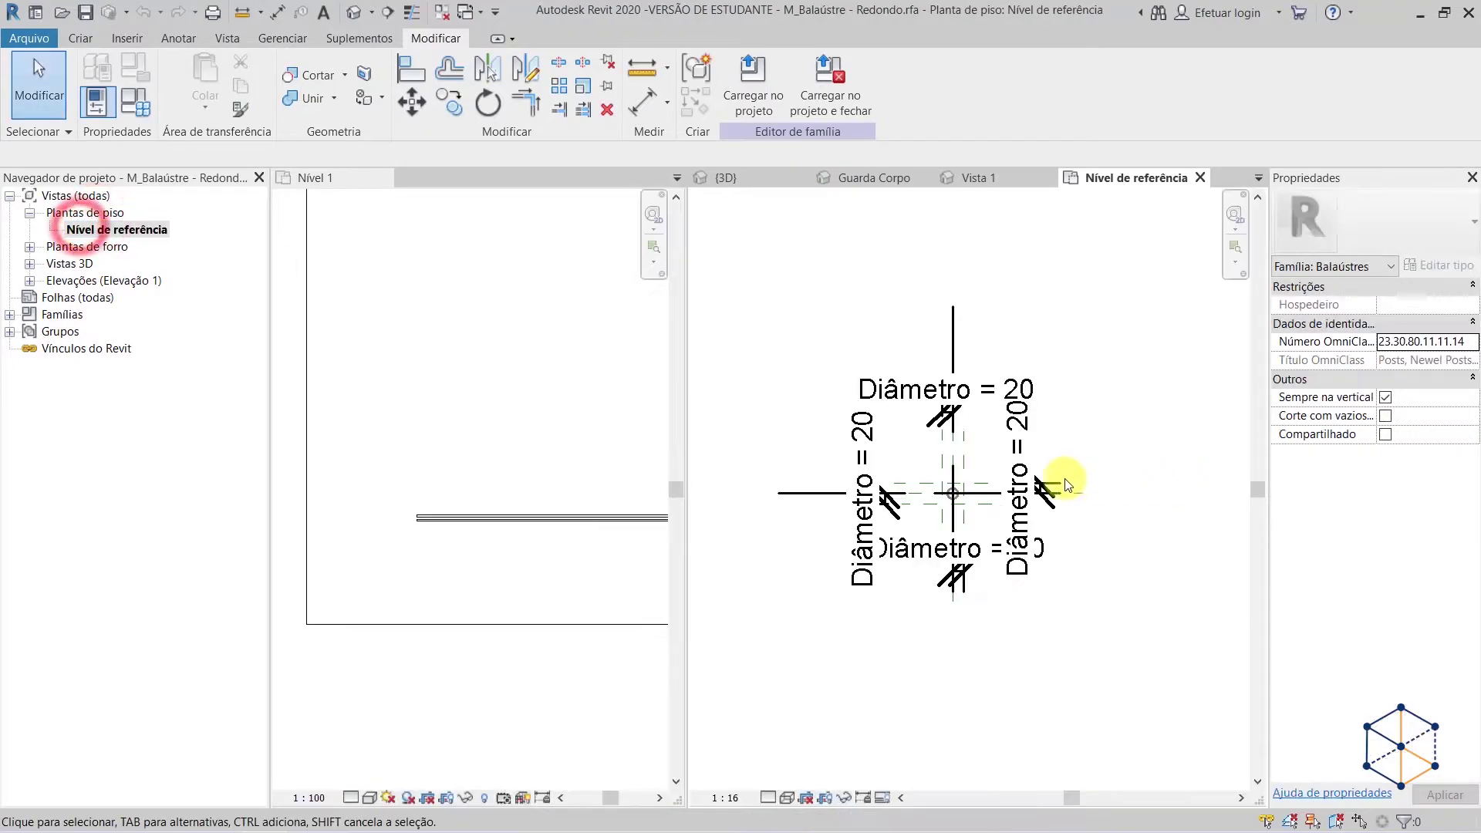
scroll(980, 506, "up", 3)
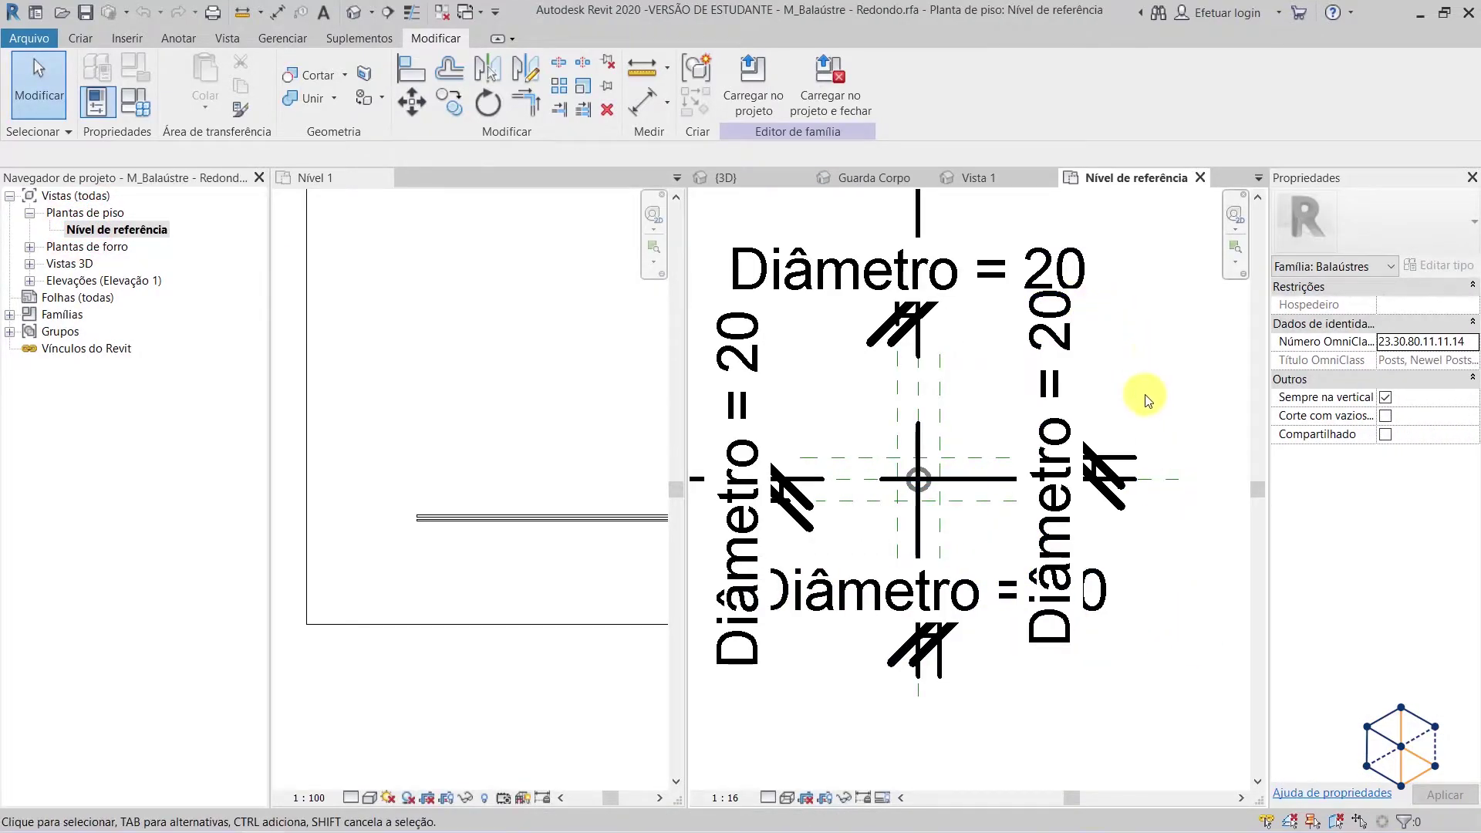
scroll(1147, 400, "down", 2)
left_click(1067, 330)
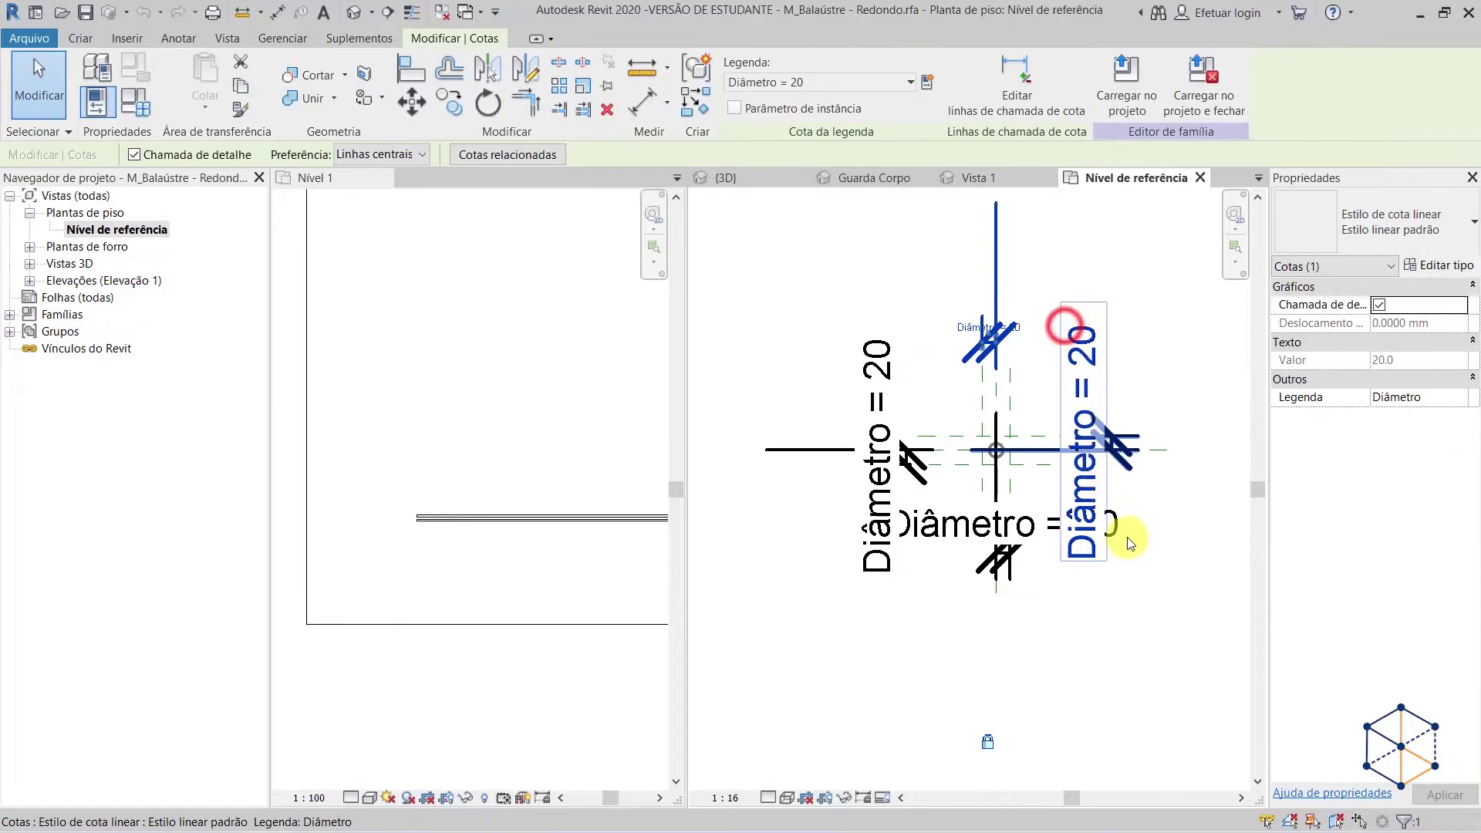
left_click(1150, 632)
scroll(995, 455, "up", 4)
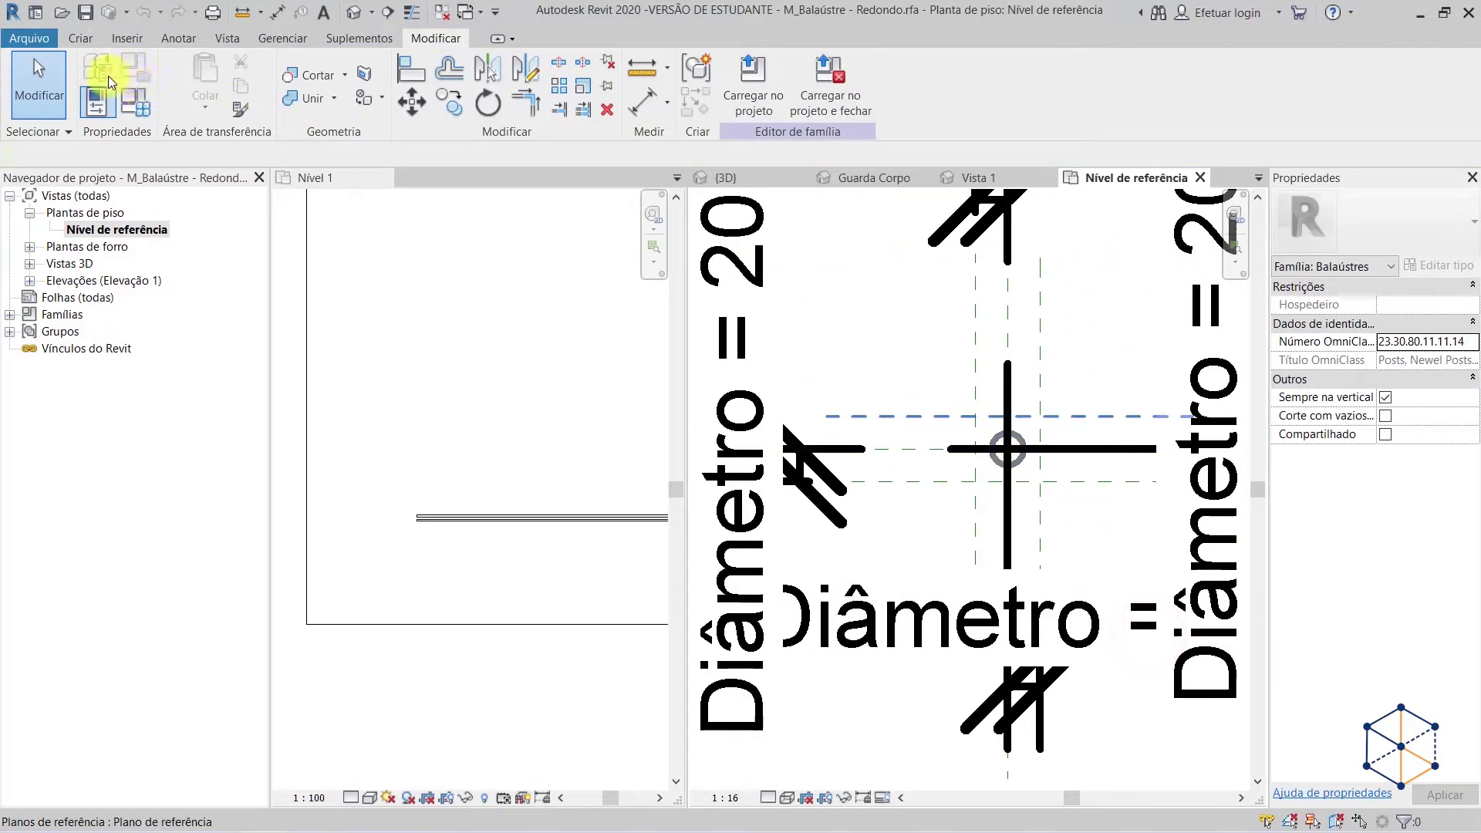
- Review the family's type parameters without changing them, and close the family's views to return to the T06-Guarda_Corpo project
left_click(135, 108)
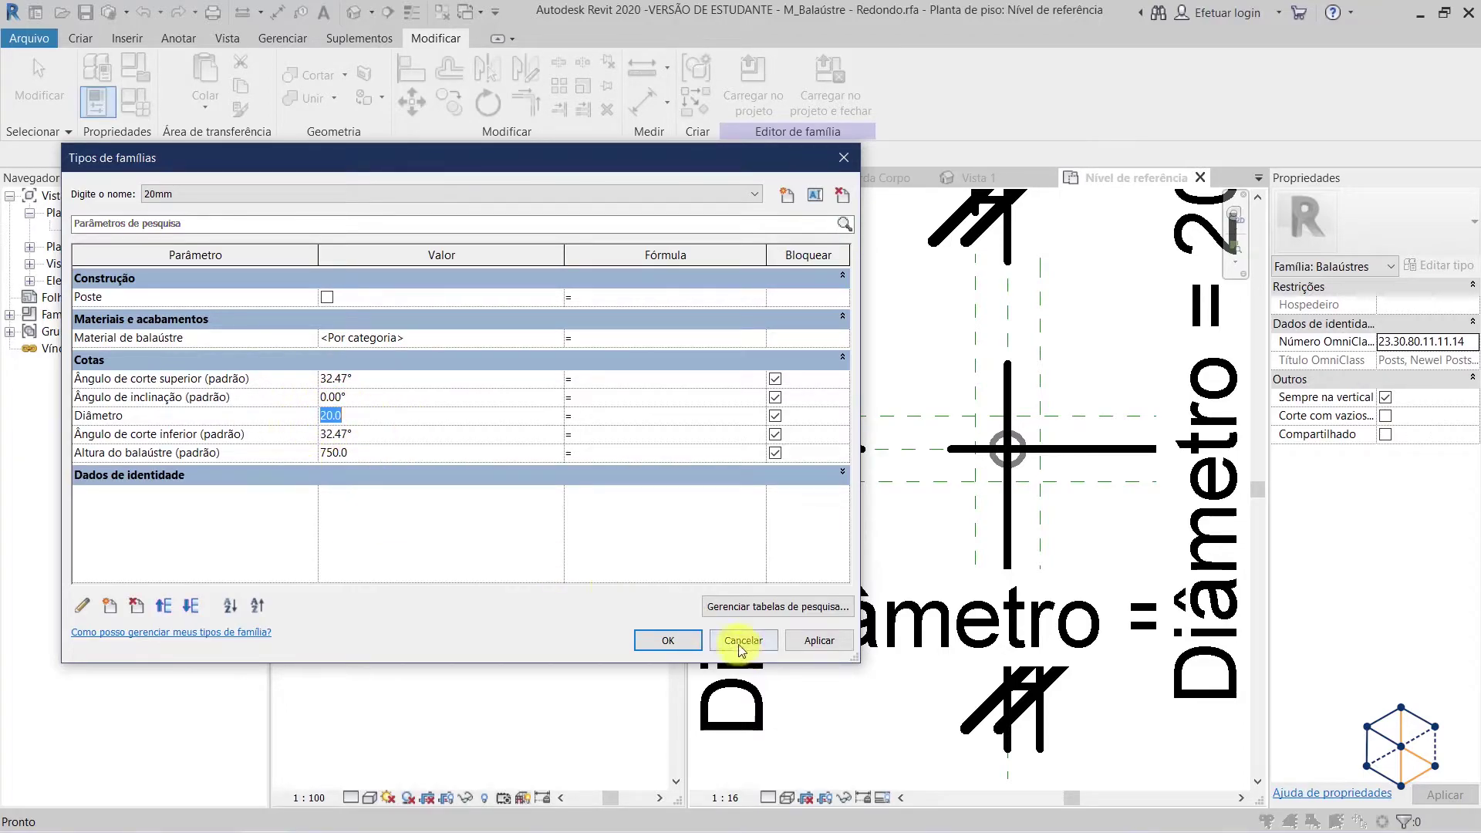
left_click(738, 644)
scroll(887, 744, "down", 3)
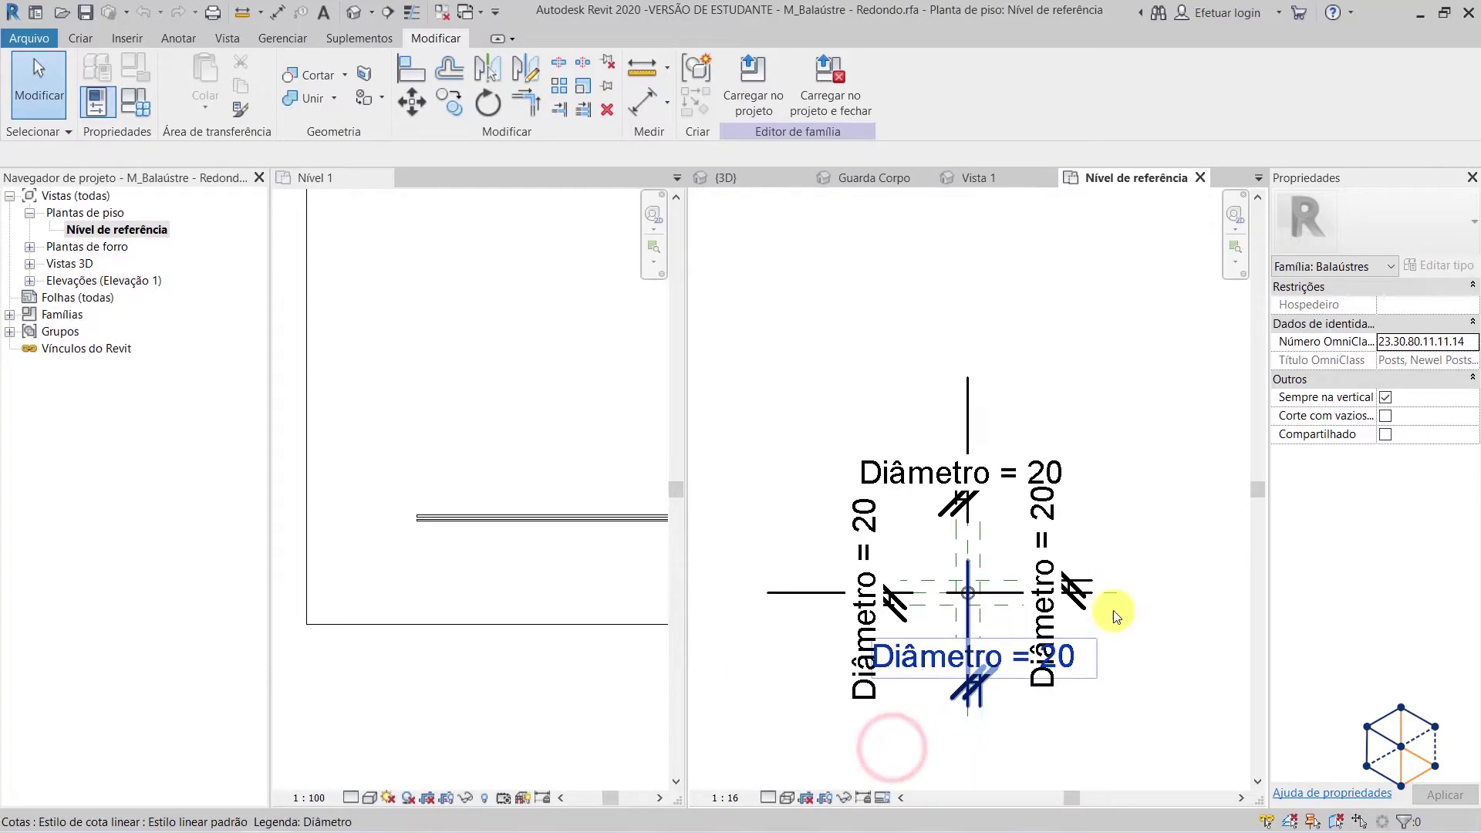
left_click(1202, 176)
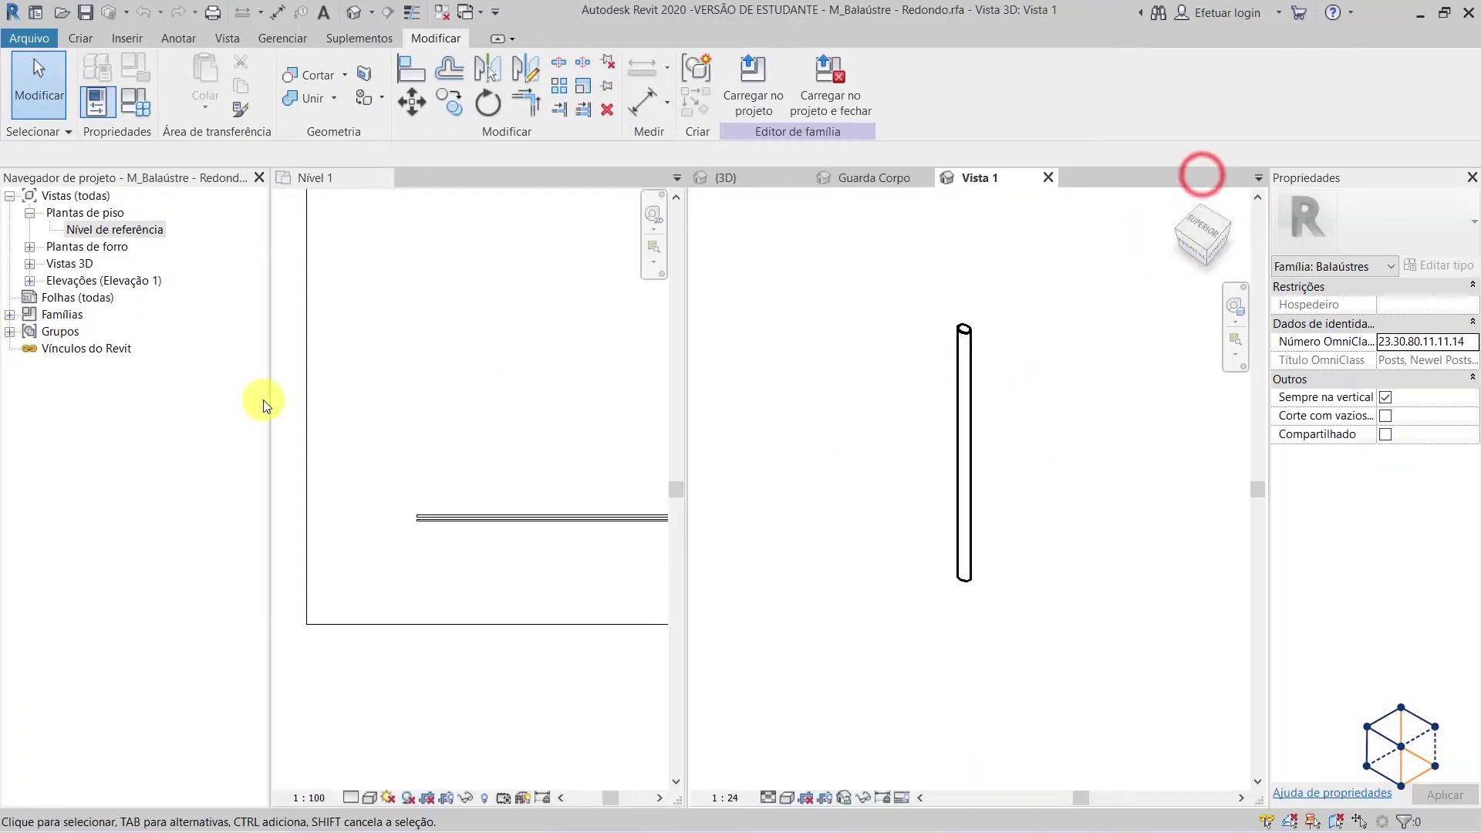
left_click(54, 315)
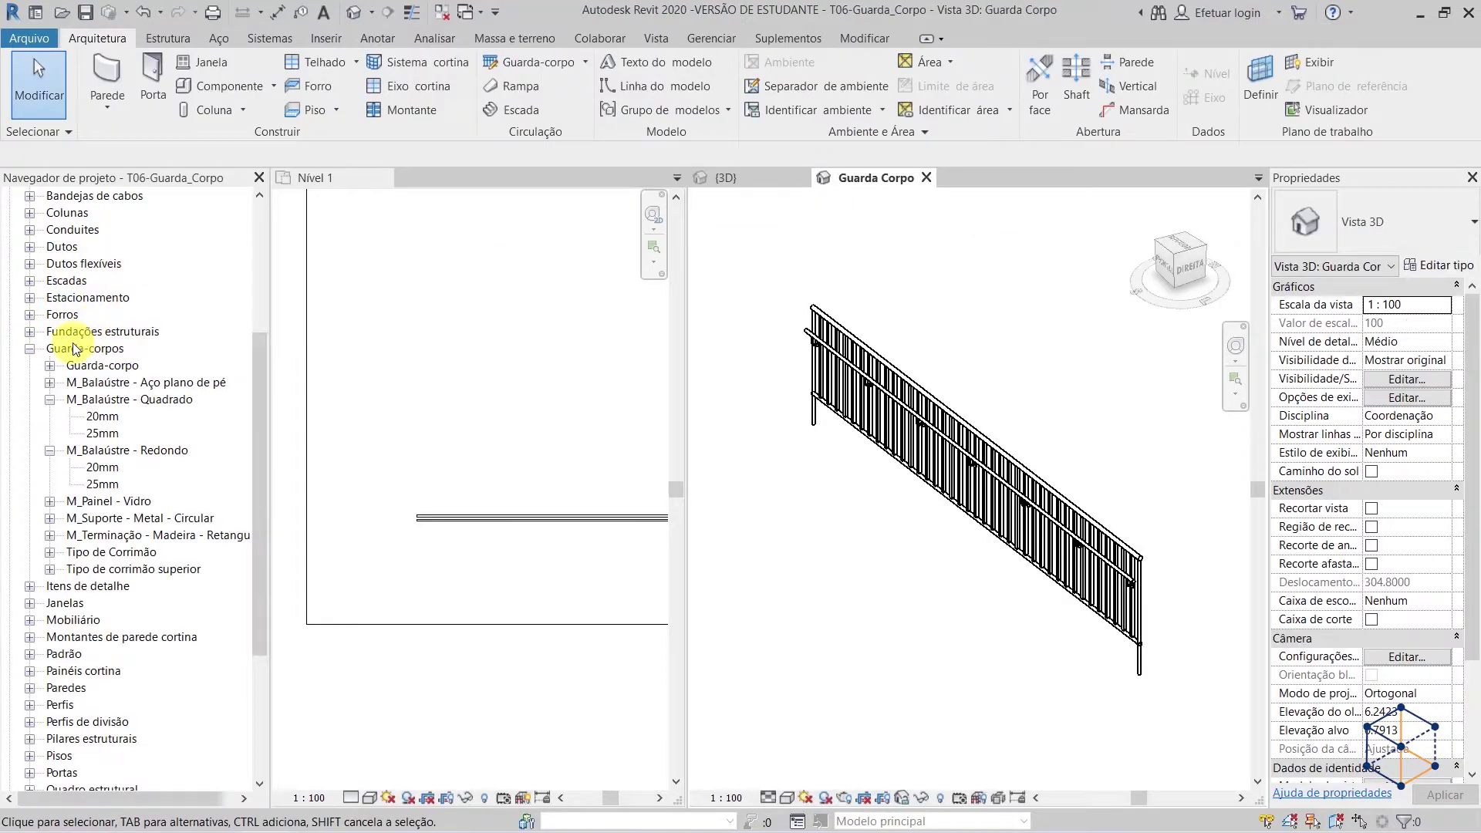
- Check the types of the Guarda-corpo system family, collapse the Guarda-corpos category, and narrow the project browser
left_click(74, 349)
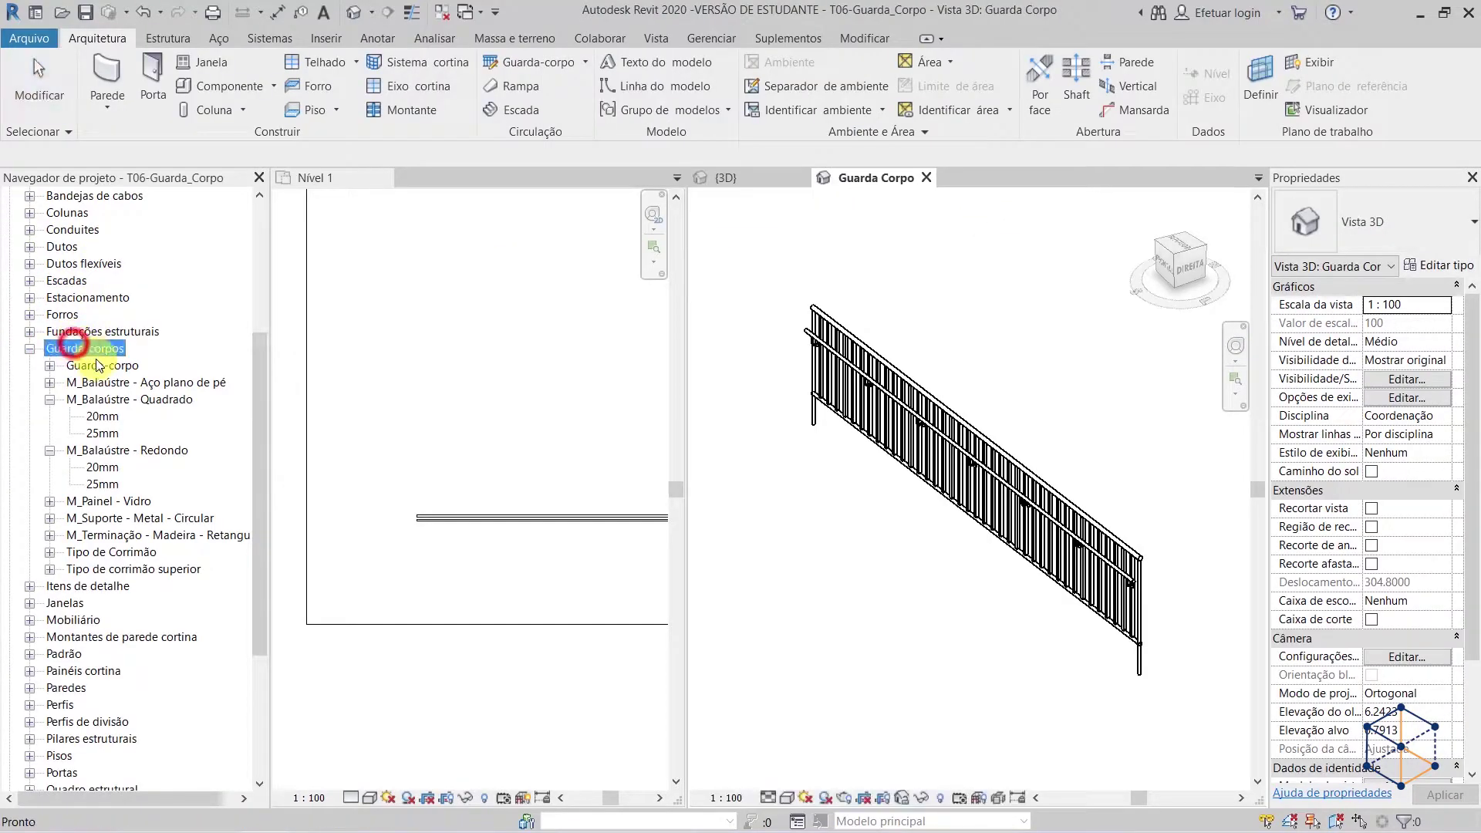
double_click(102, 365)
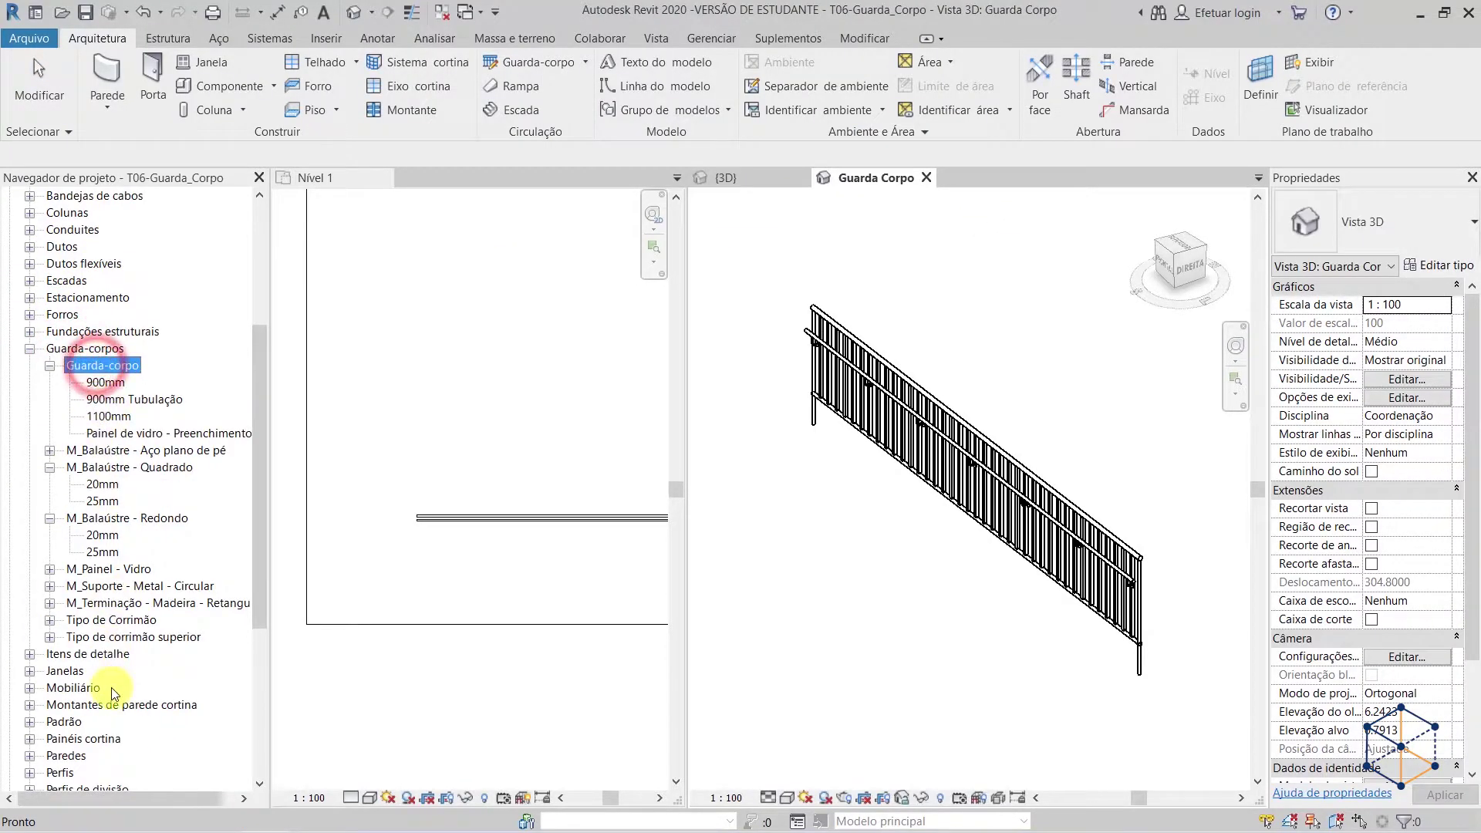
double_click(75, 351)
scroll(85, 291, "up", 3)
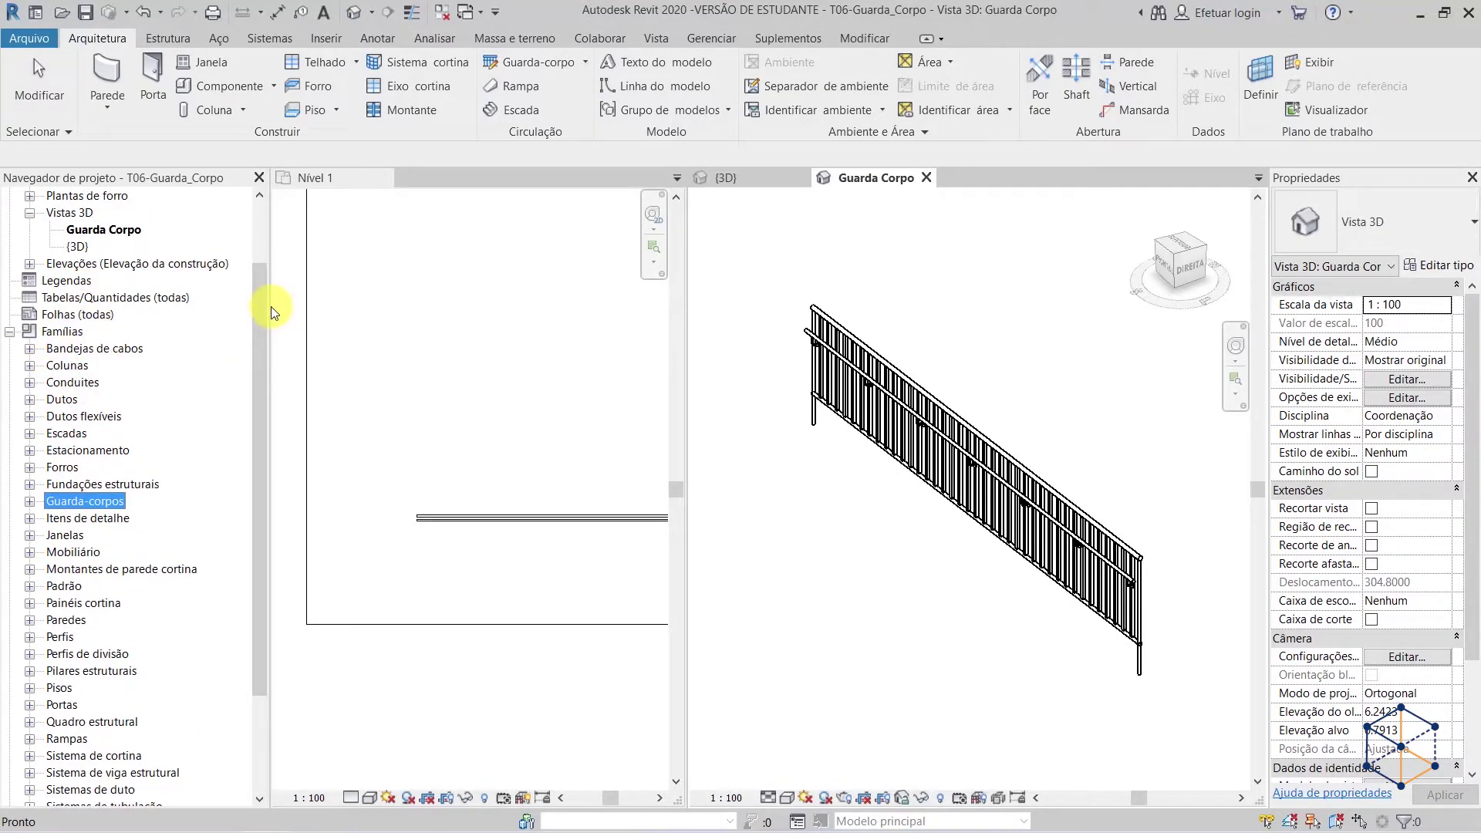
left_click_drag(271, 307, 177, 307)
- Close the Guarda Corpo view and examine the half-turn stair's railings in the Nível 1 plan and the {3D} view
left_click(873, 177)
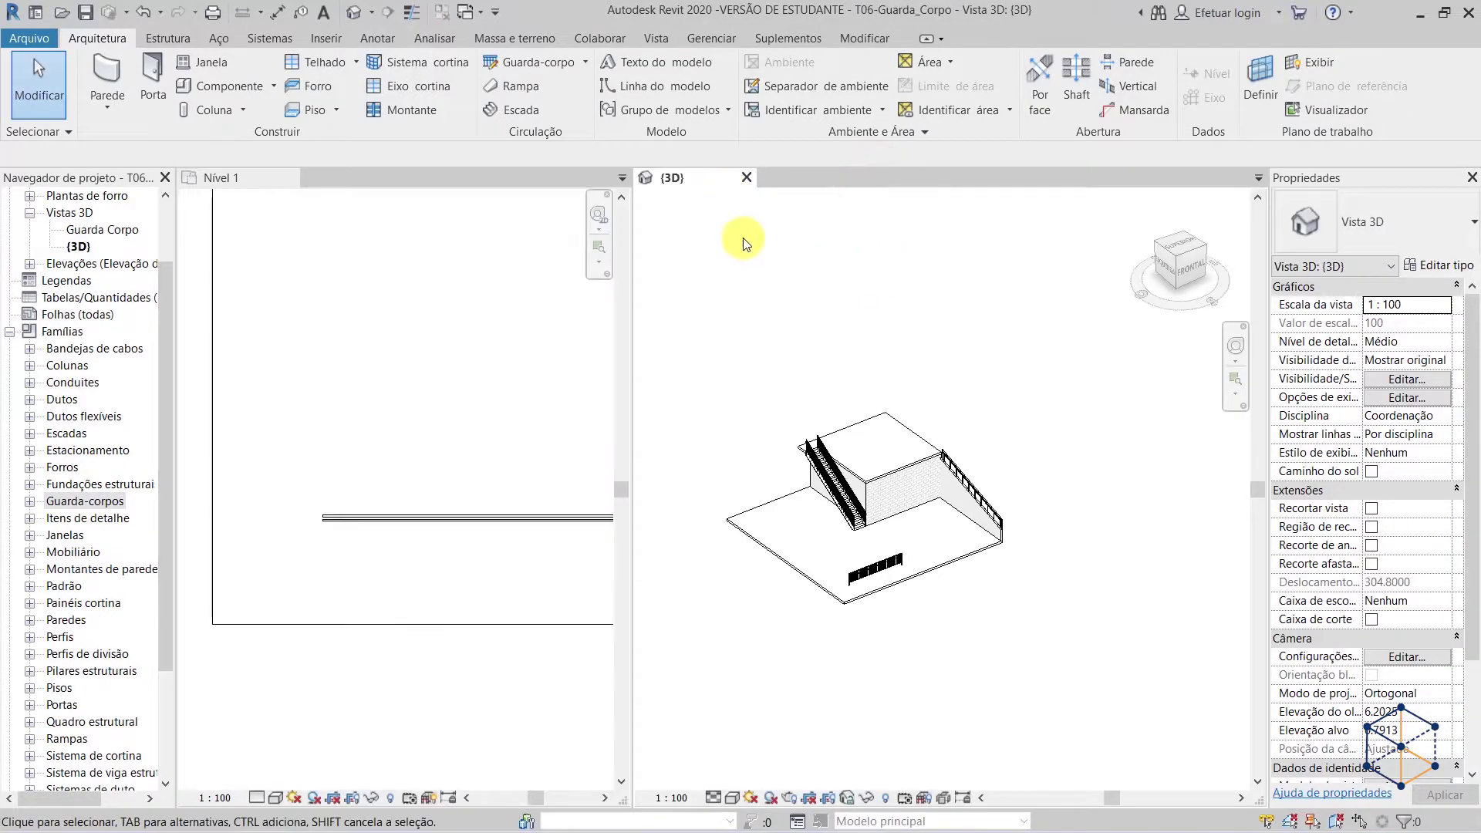
left_click(460, 429)
scroll(486, 423, "down", 5)
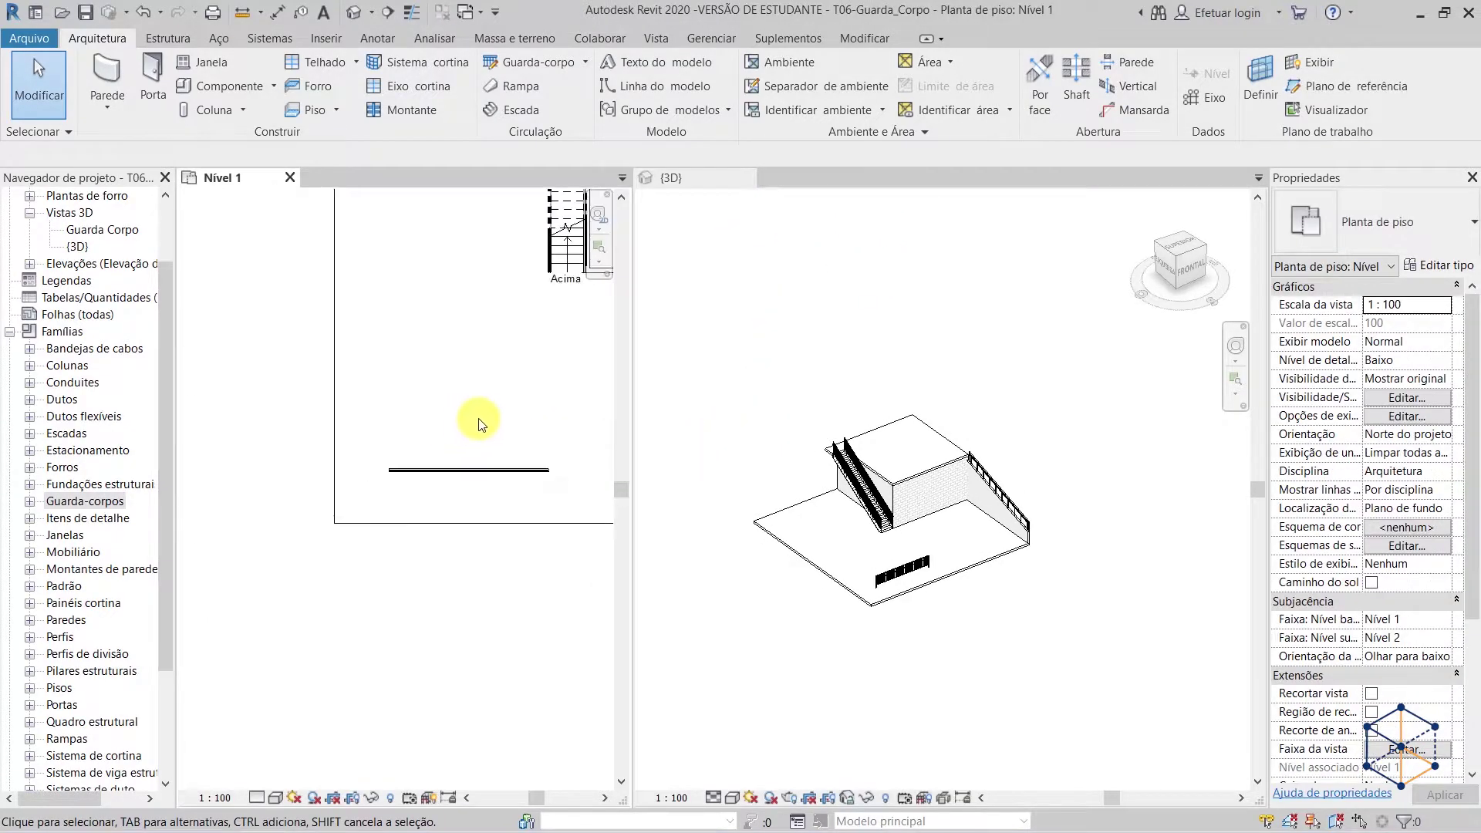
middle_click_drag(502, 437, 412, 493)
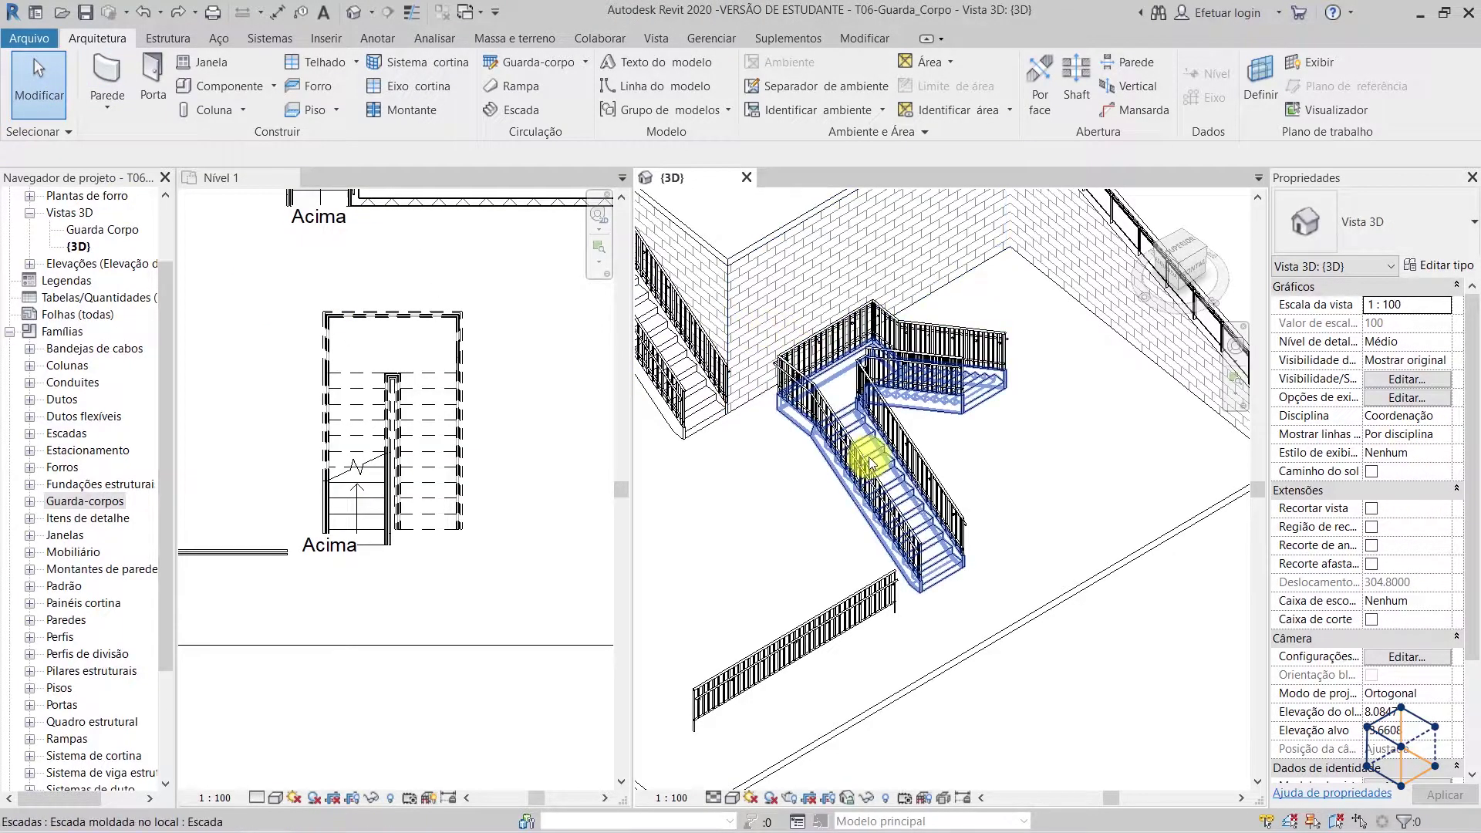
middle_click_drag(983, 389, 949, 487, "shift")
scroll(949, 488, "up", 6)
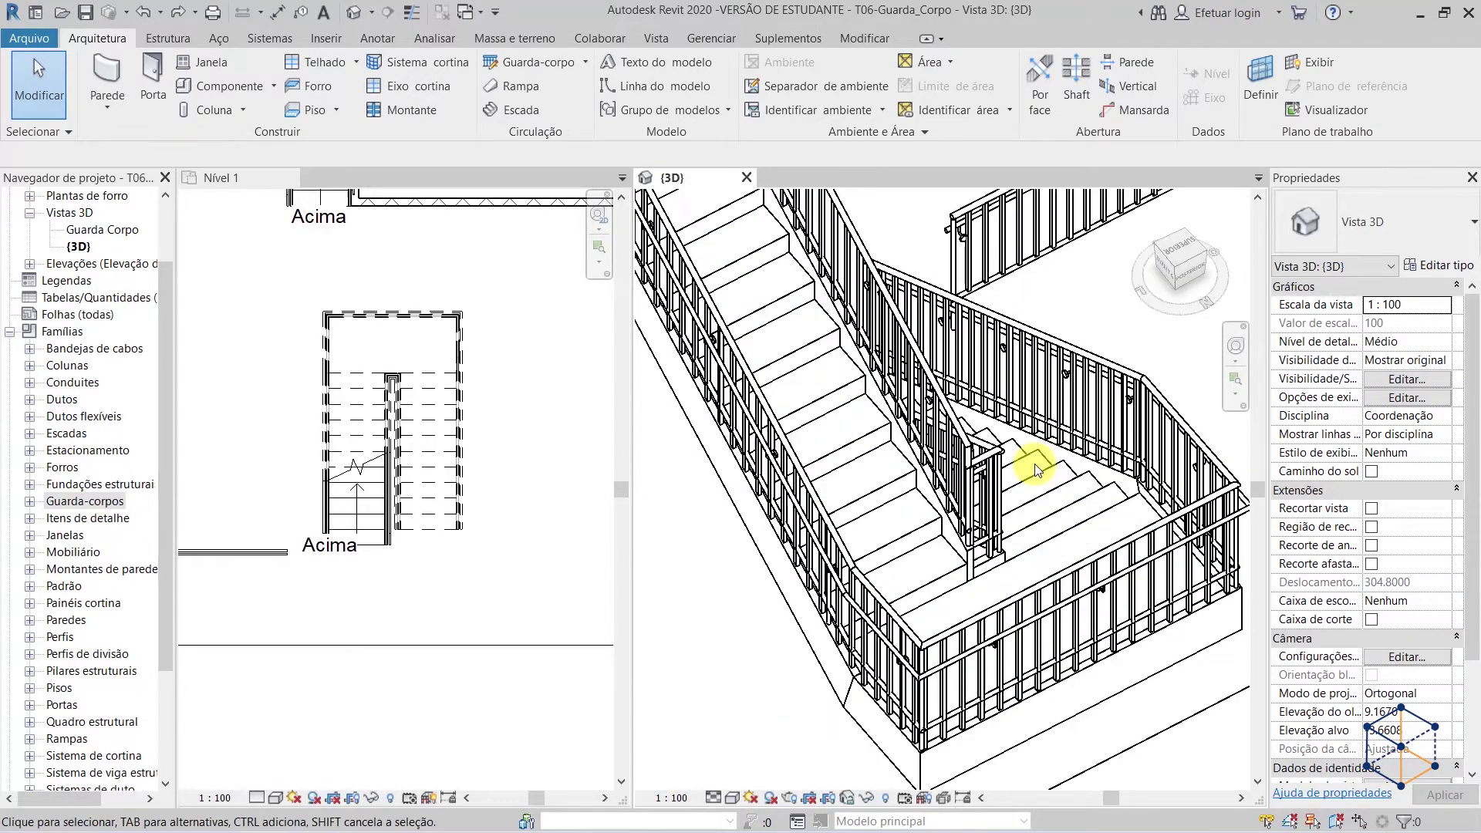
scroll(1012, 355, "down", 2)
scroll(991, 536, "down", 1)
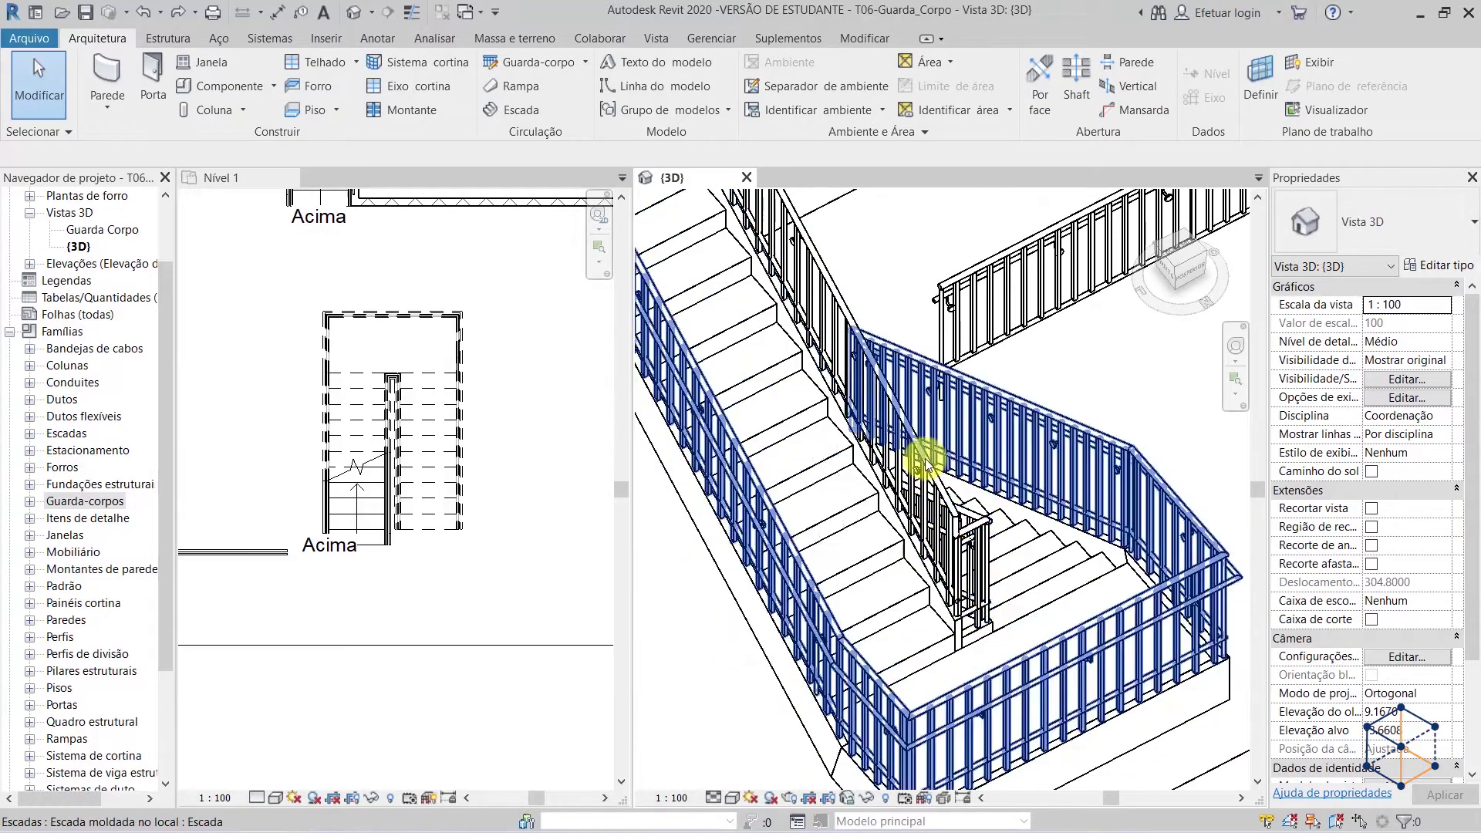
- Try the 900mm and 900mm Tubulação types on the stair's inner railing and inspect it at the landing
left_click(917, 454)
key("Escape")
left_click(858, 349)
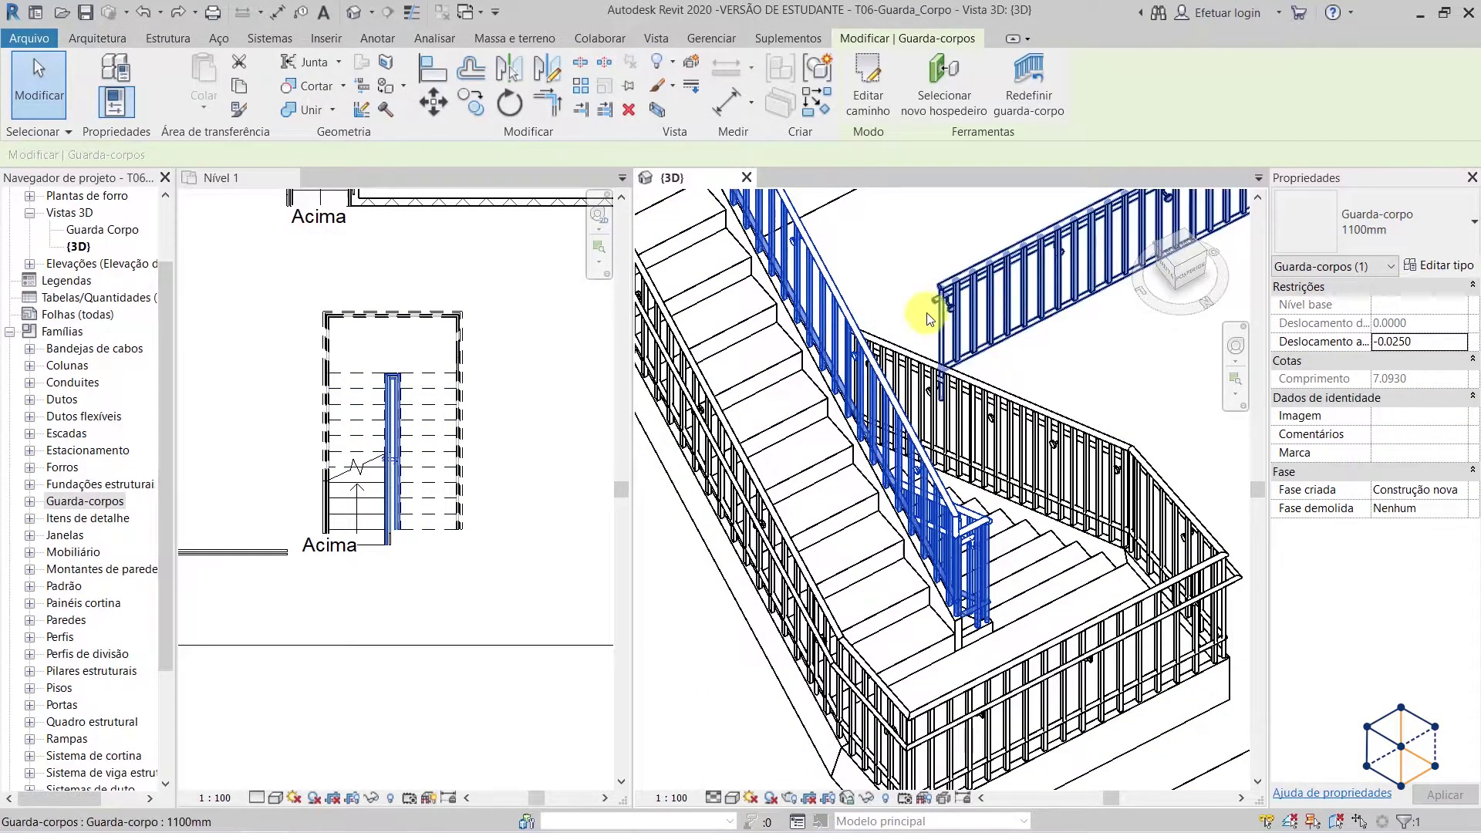
left_click(1379, 224)
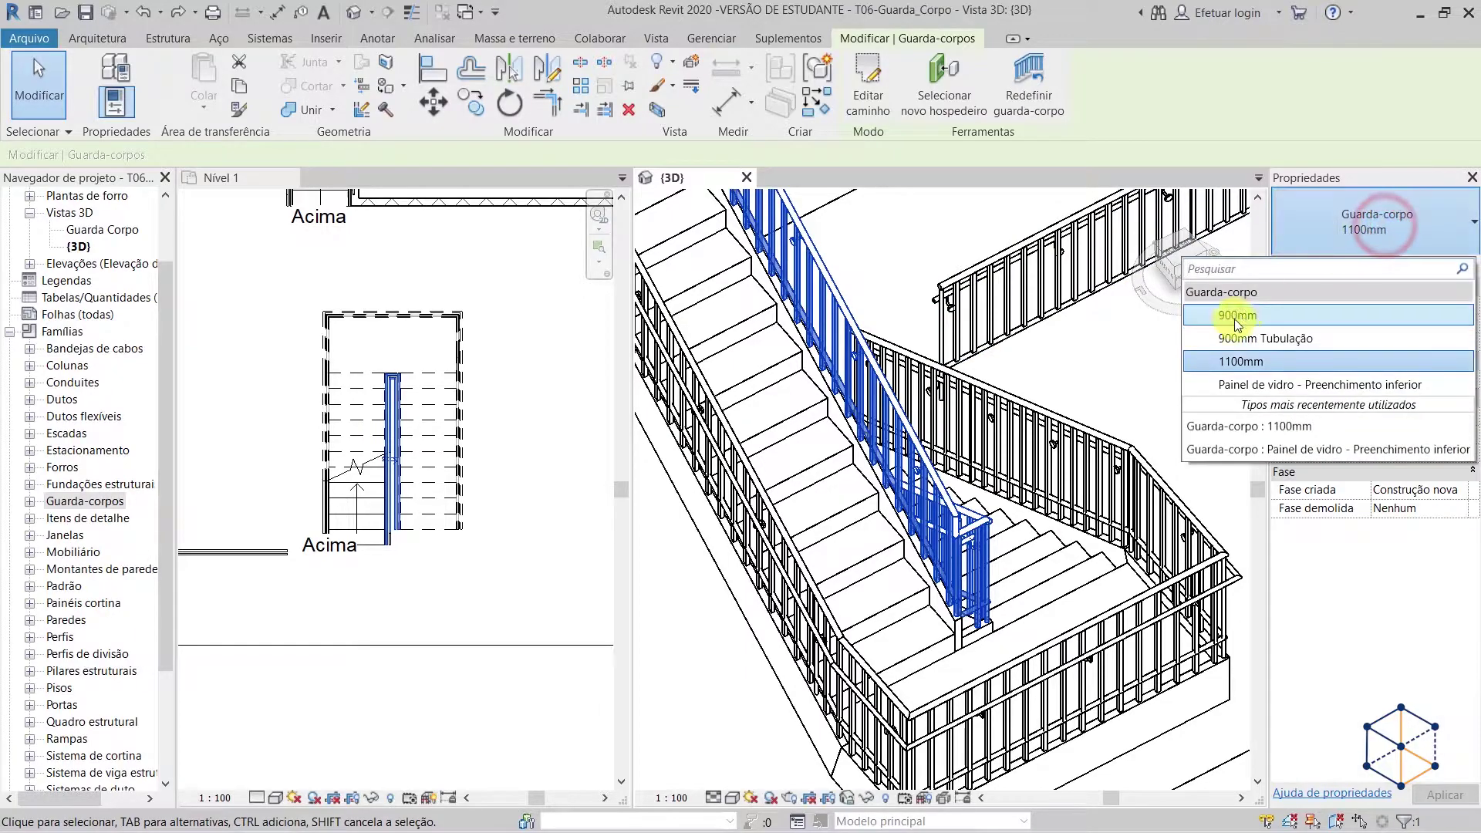
left_click(1237, 316)
left_click(1377, 224)
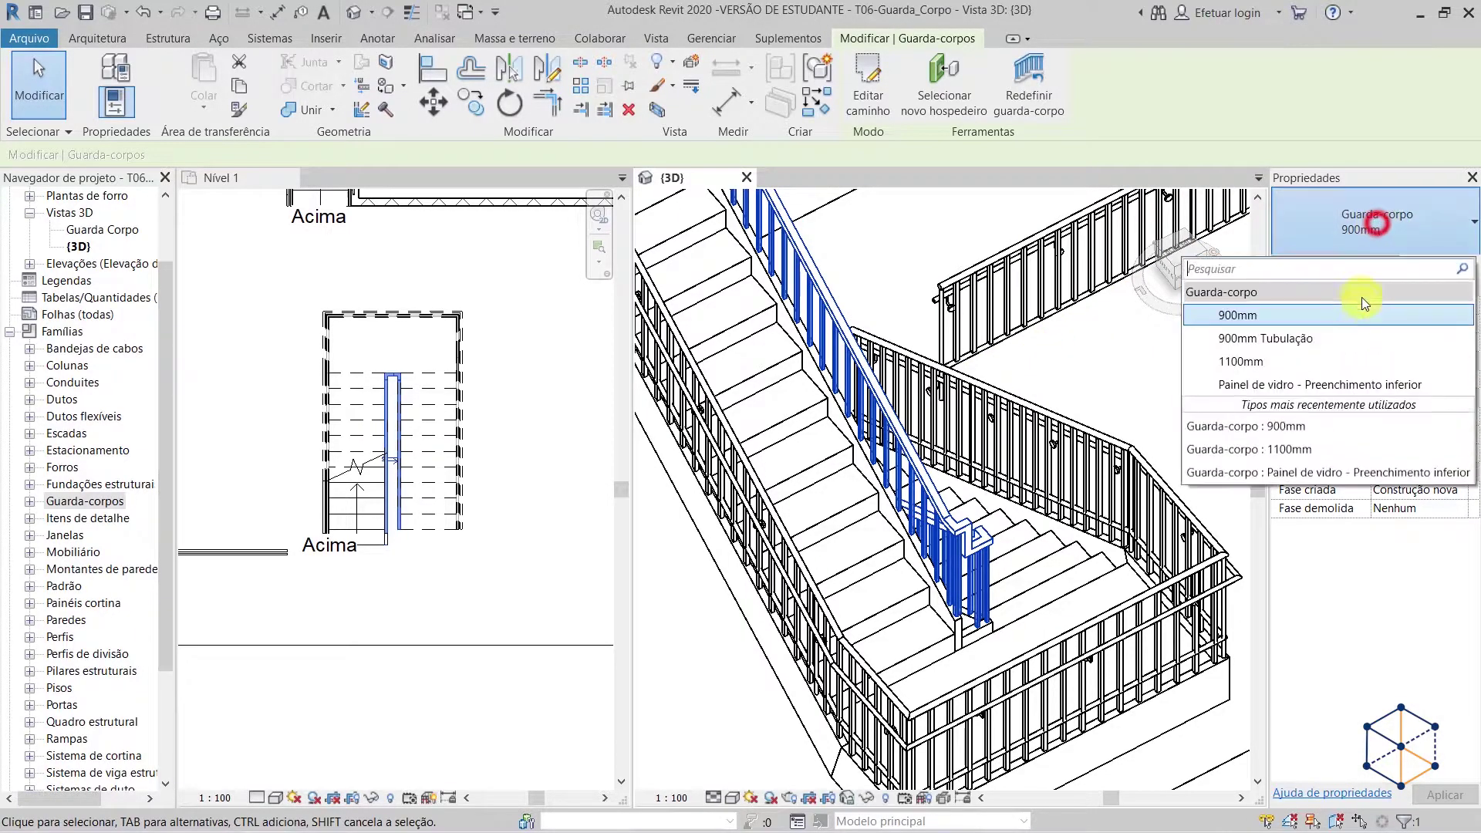
left_click(1335, 336)
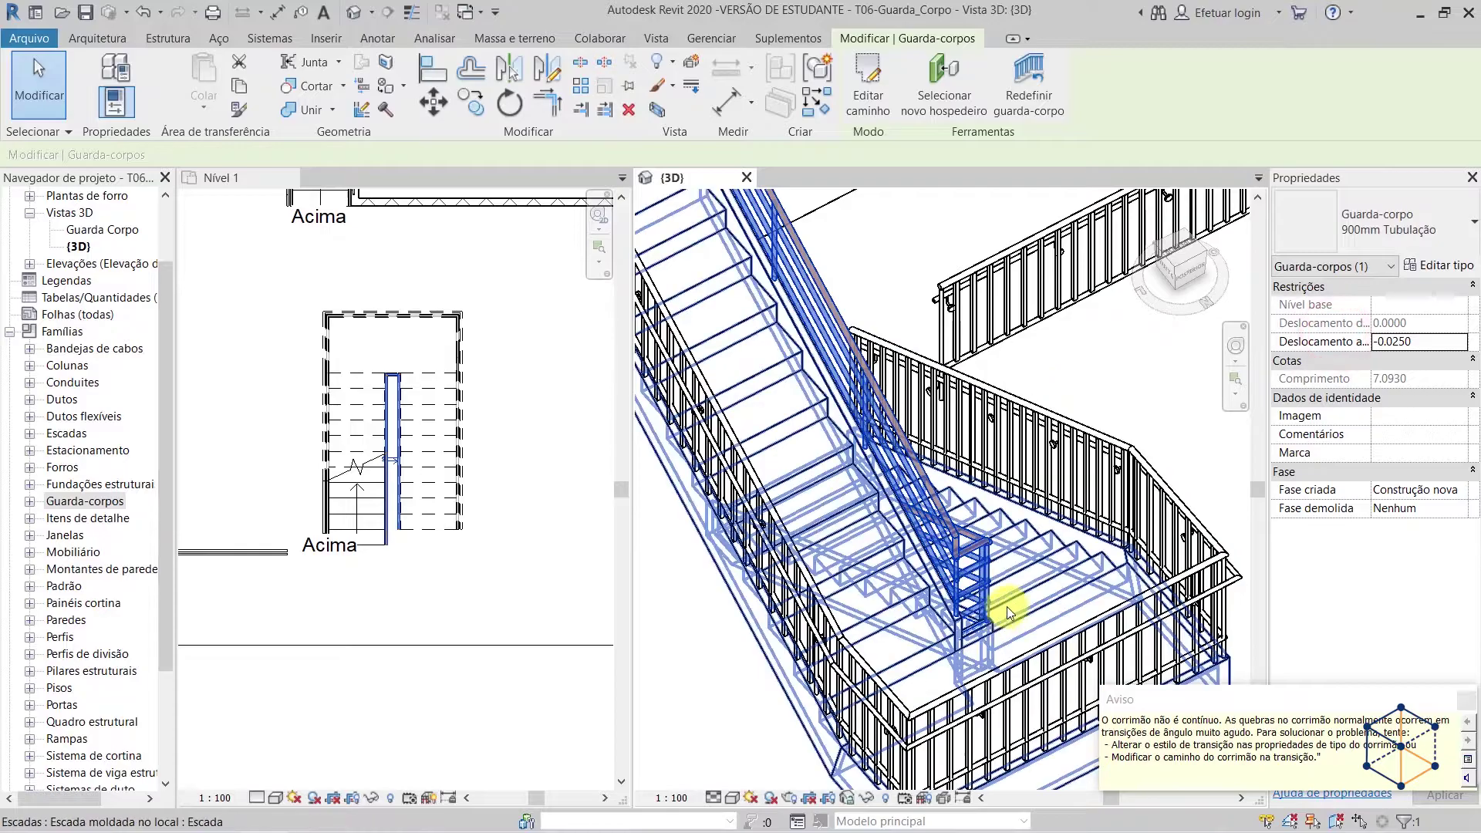
key("Escape")
scroll(1077, 540, "up", 4)
middle_click_drag(1084, 575, 1226, 482, "shift")
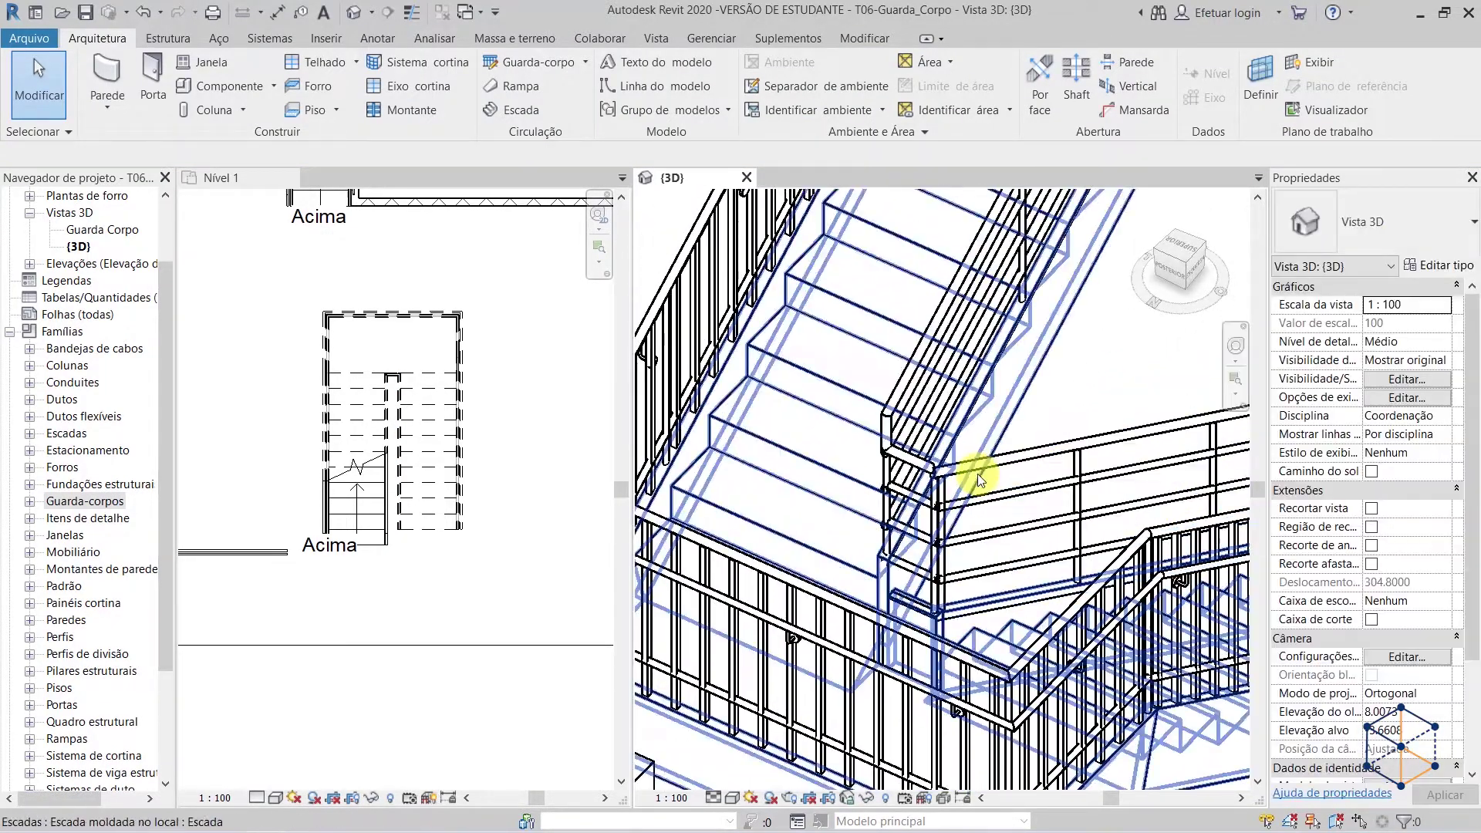
- Assign the 900mm type to the stair's inner railing and inspect its top rail at the landing turn
left_click(1030, 456)
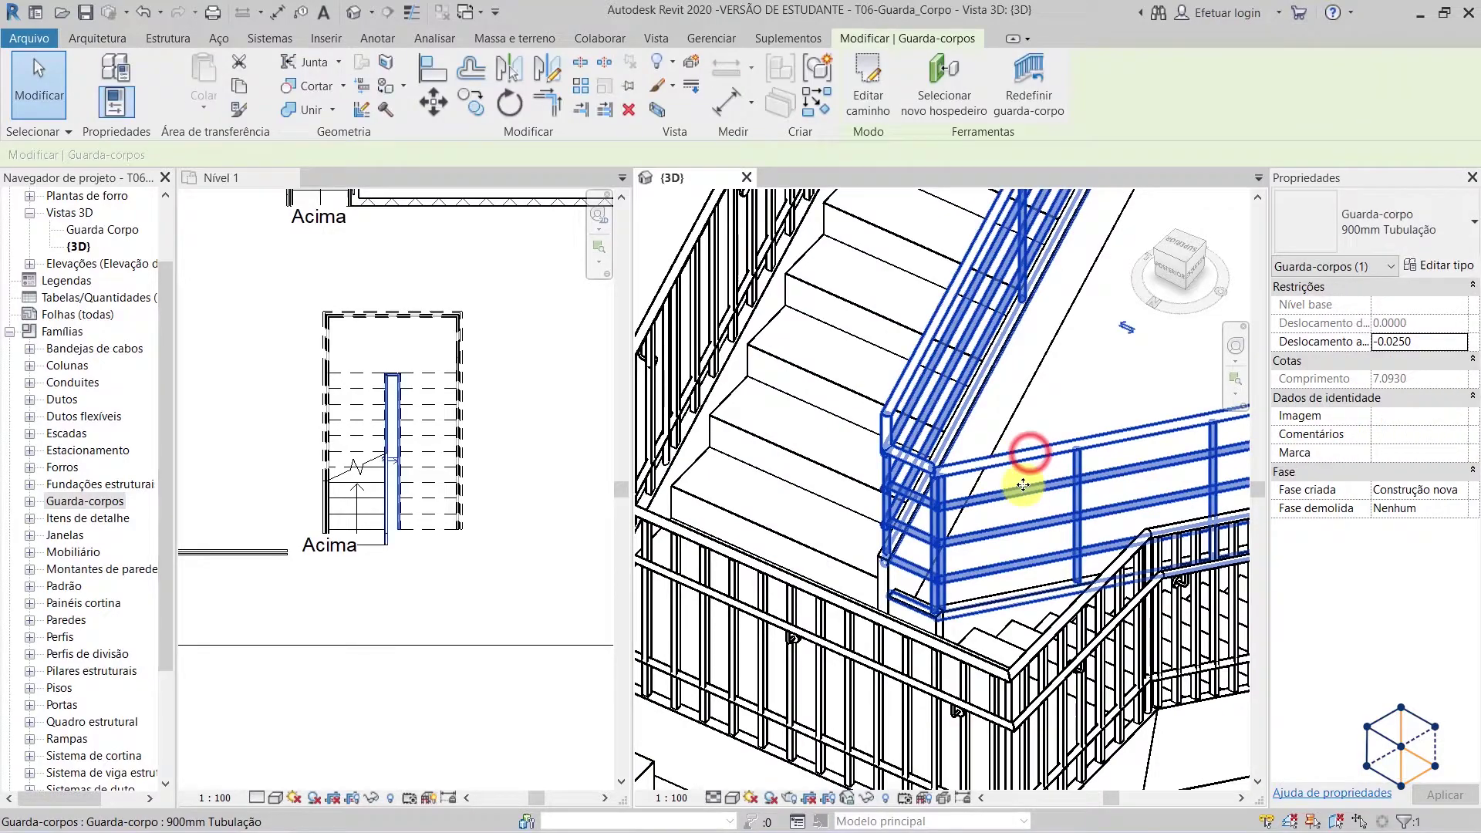
left_click(1420, 233)
left_click(1280, 316)
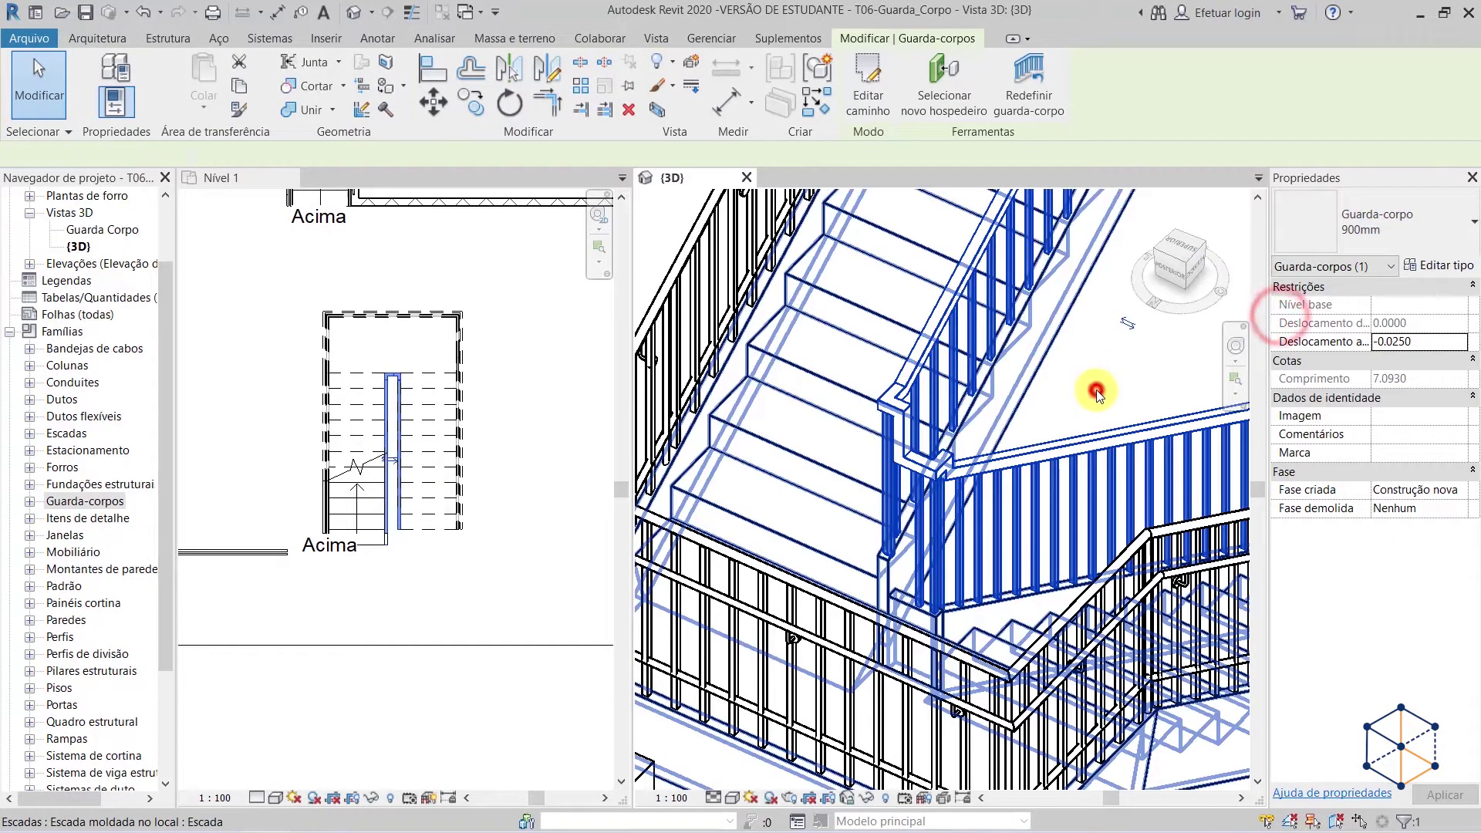
left_click(1096, 394)
middle_click_drag(1091, 391, 886, 473, "shift")
key("Escape")
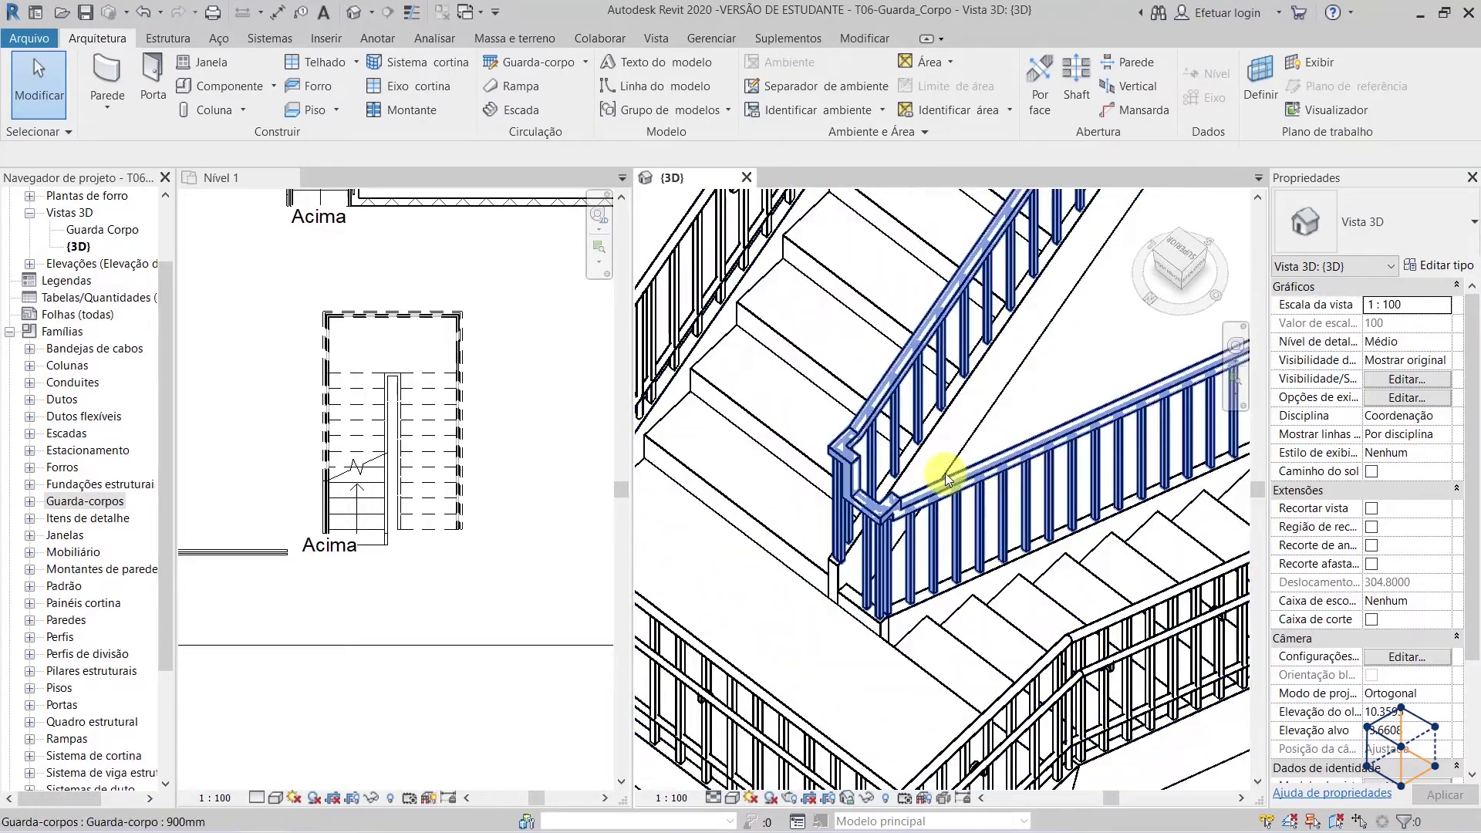
- Open the Retangular - 50x50 mm top rail's type properties from the 900mm railing type of the inner railing
left_click(994, 476)
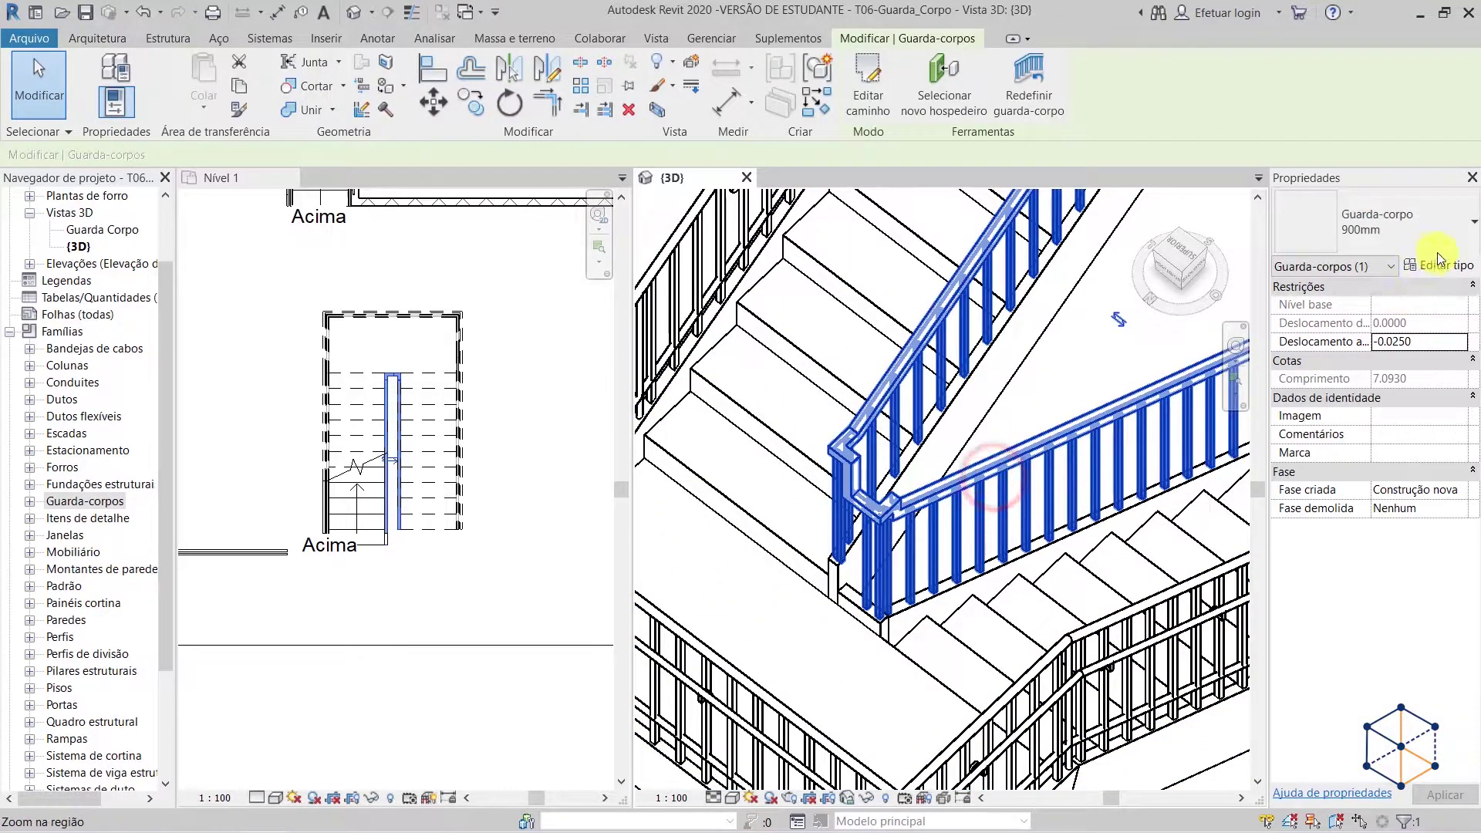
left_click(1460, 266)
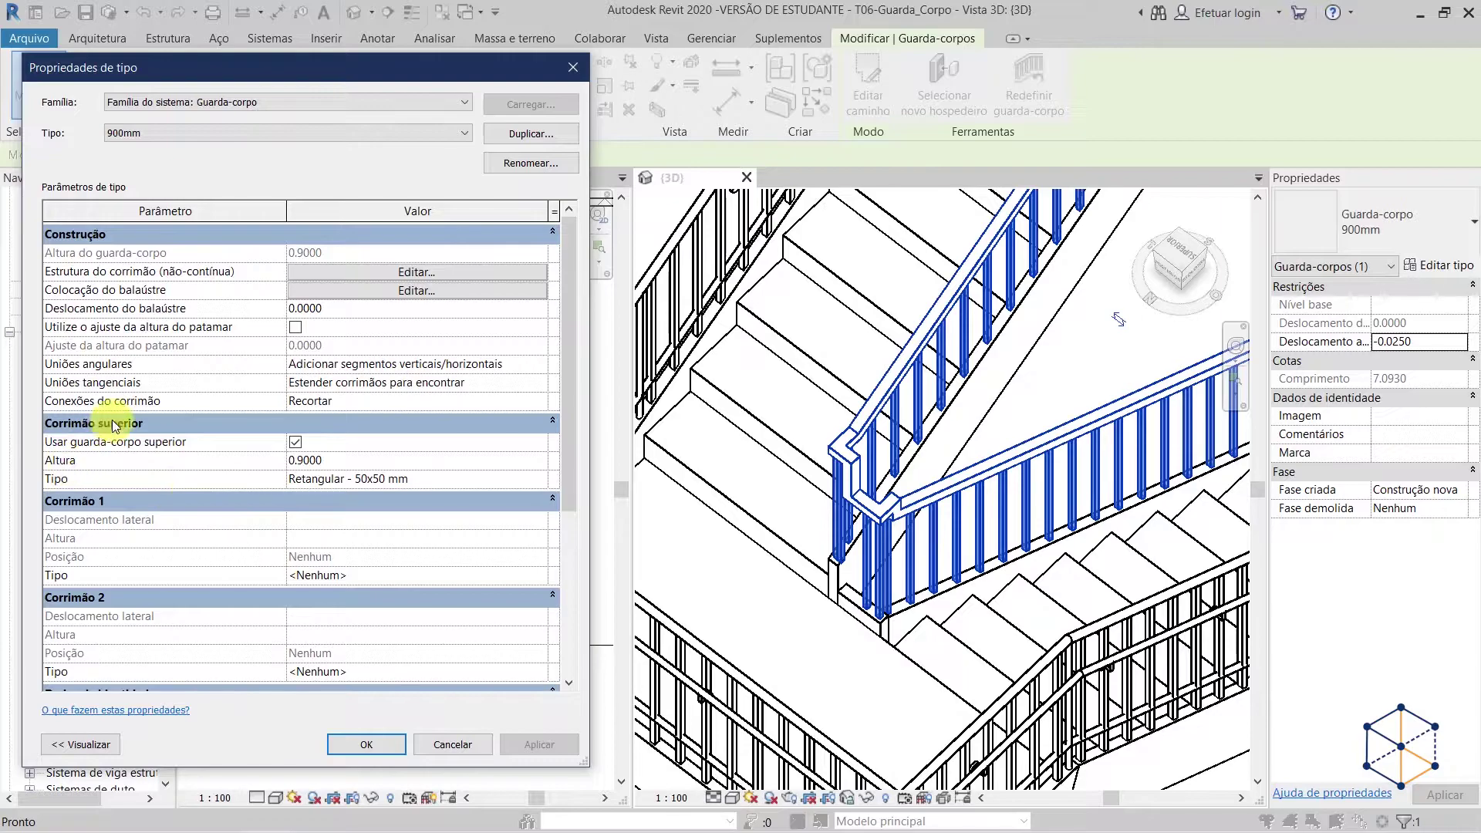
left_click(540, 480)
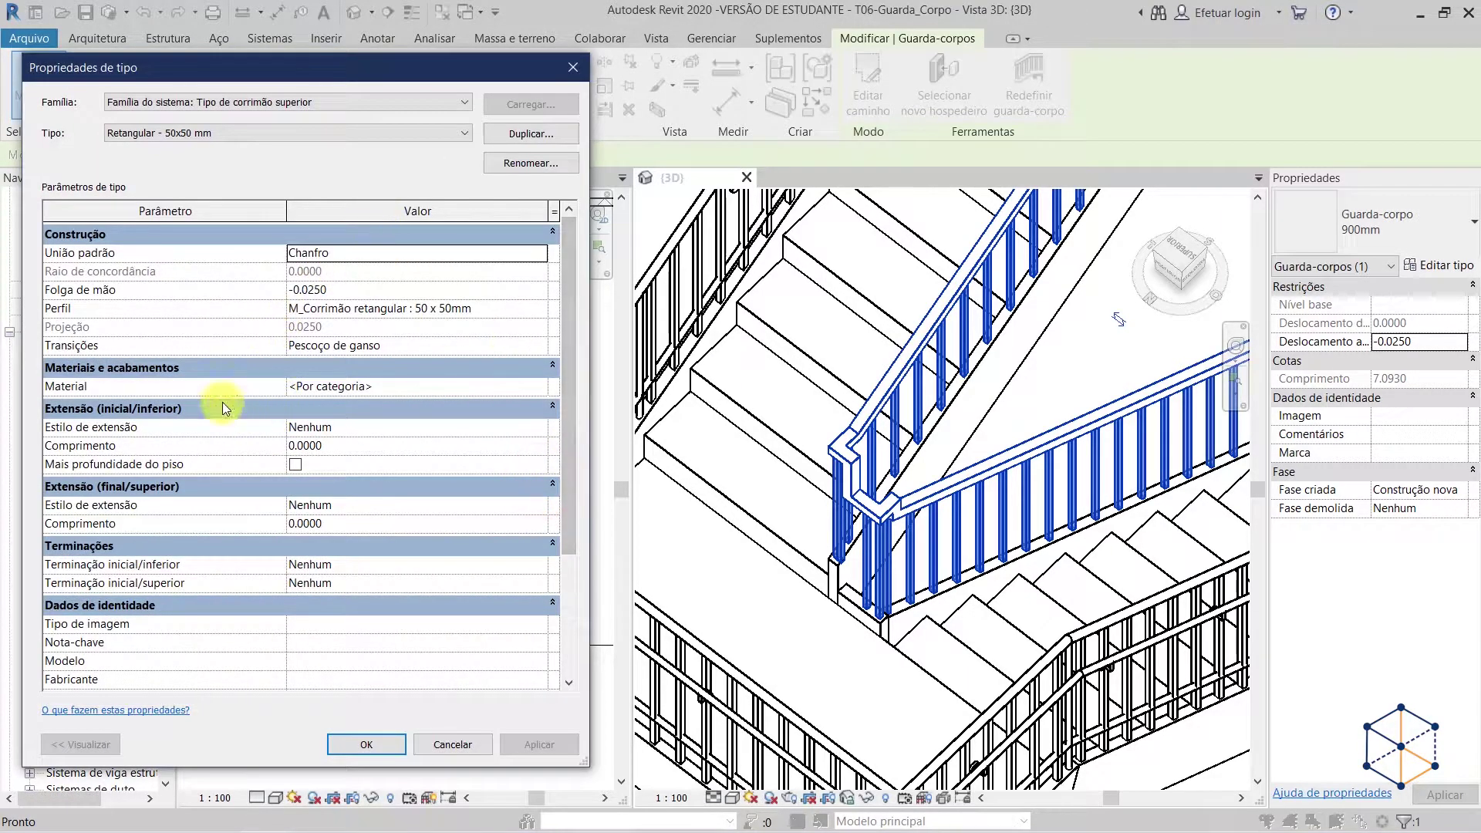
left_click(93, 347)
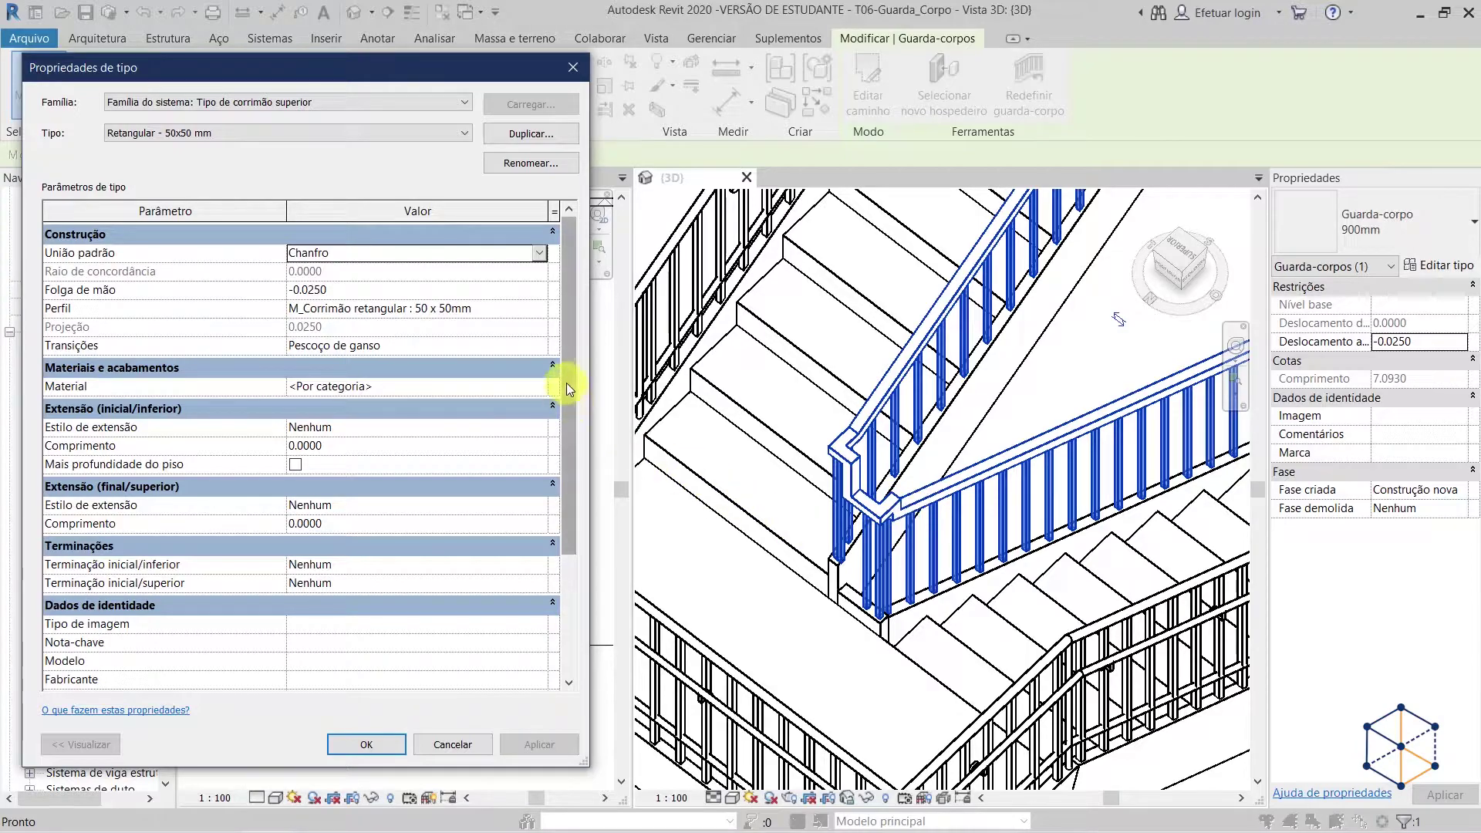
- Set the top rail type's Transições to Simples and apply it
left_click(531, 346)
left_click(539, 347)
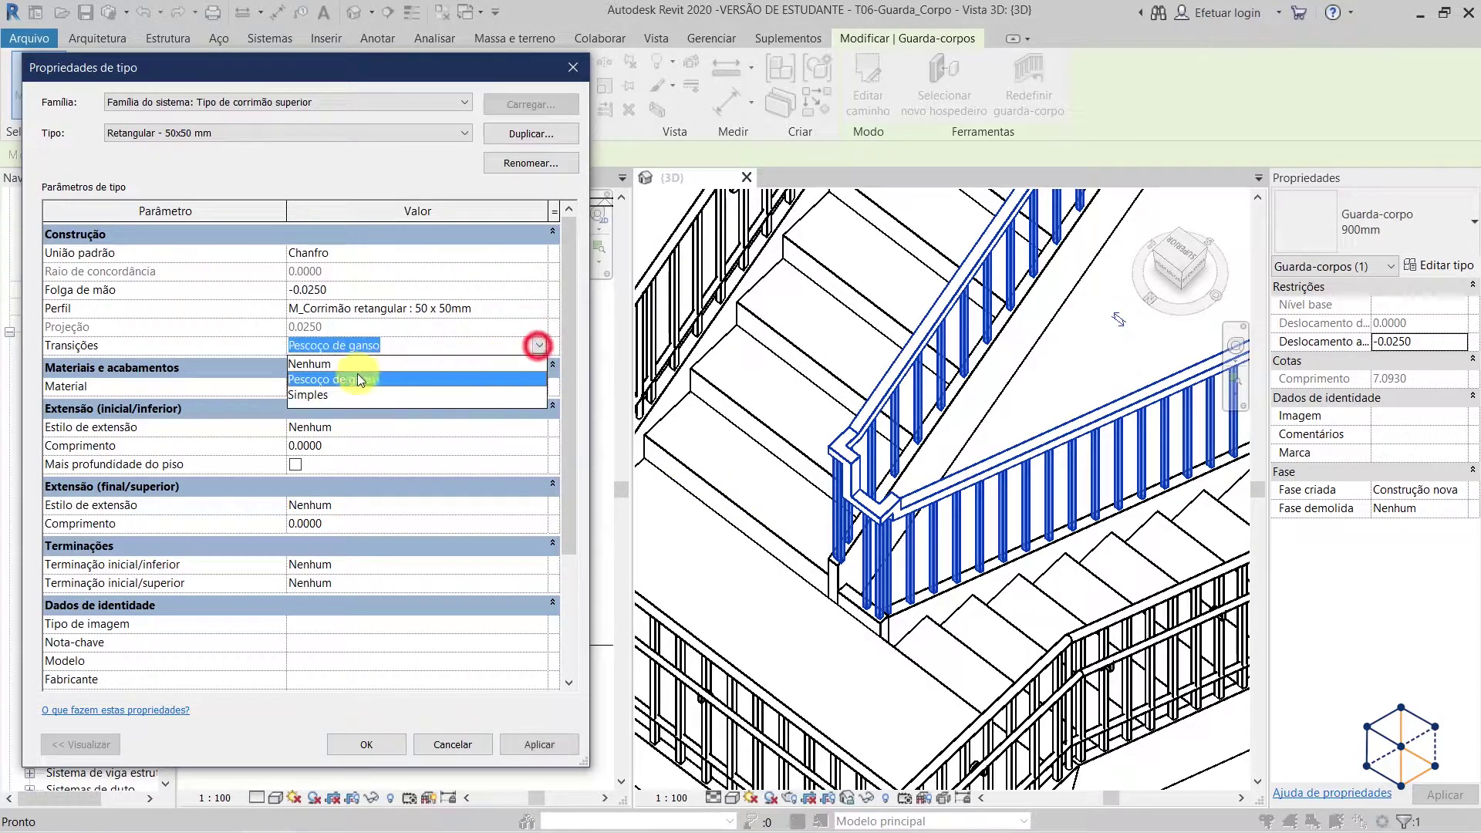
left_click(306, 395)
left_click(555, 745)
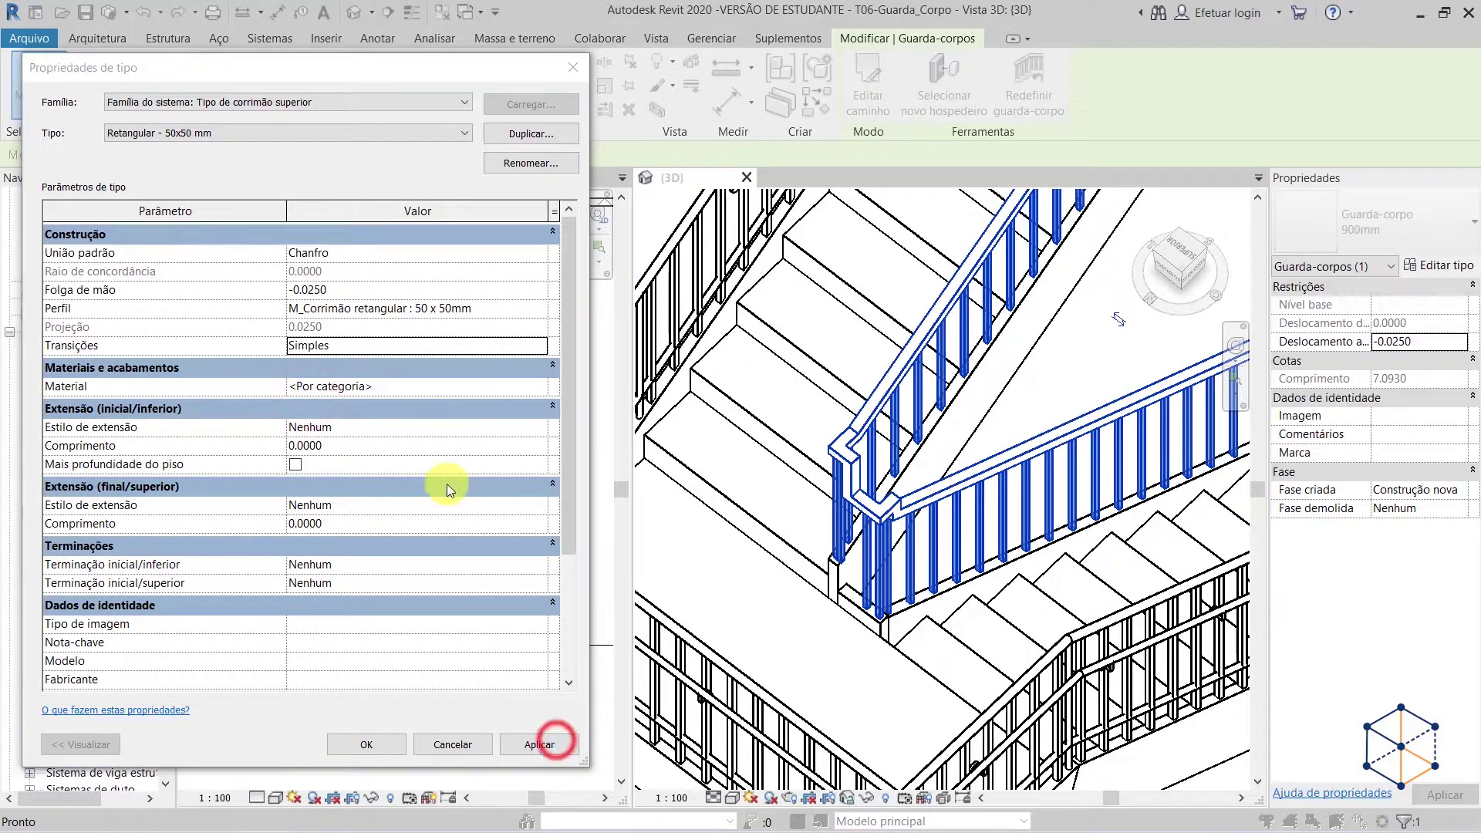
key("Return")
- Set the top rail type's Transições to Nenhum, accept both type property dialogs, and inspect the landing turn
left_click(538, 348)
left_click(327, 361)
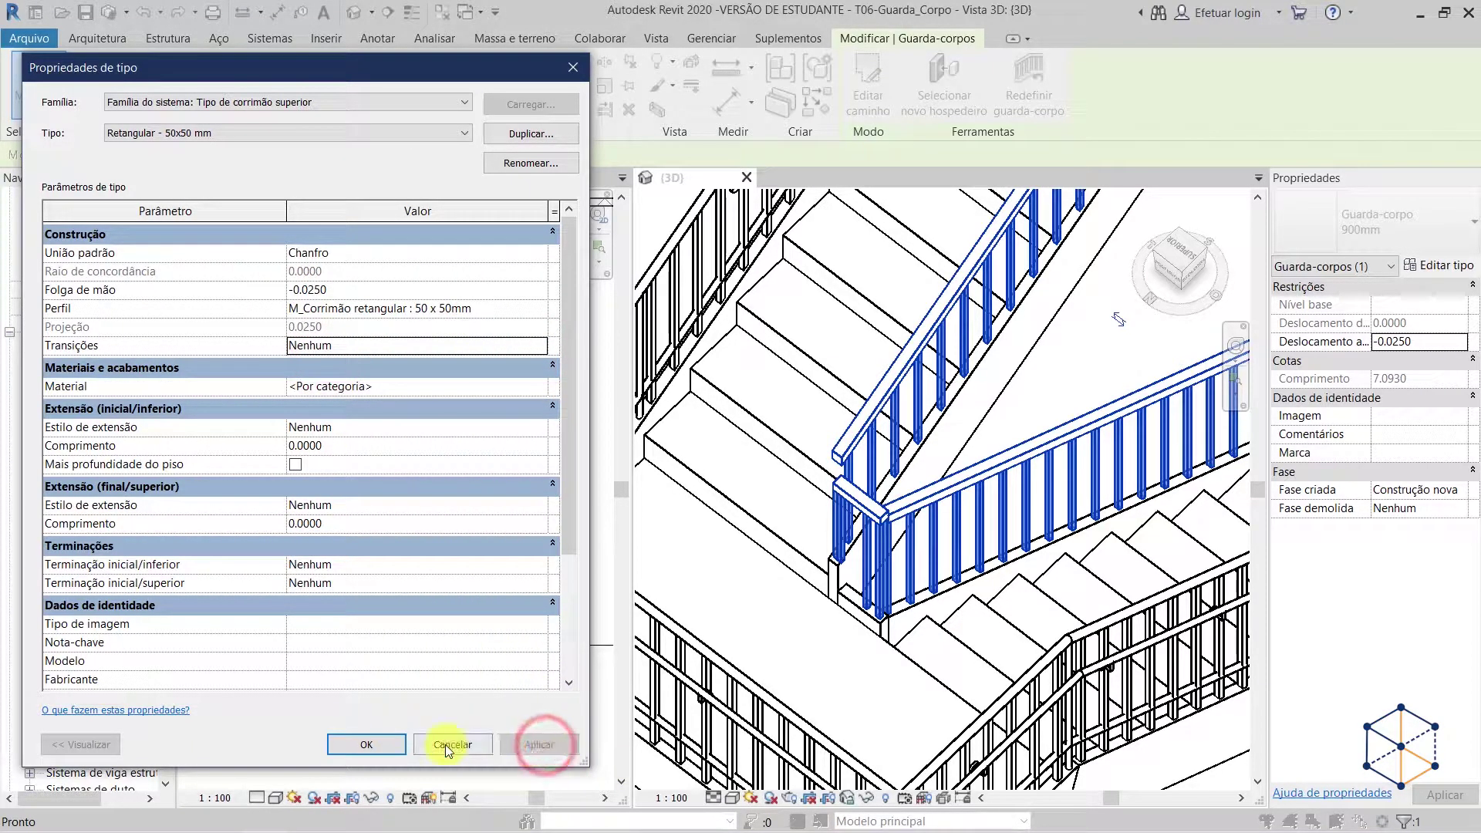
left_click(384, 746)
left_click(365, 746)
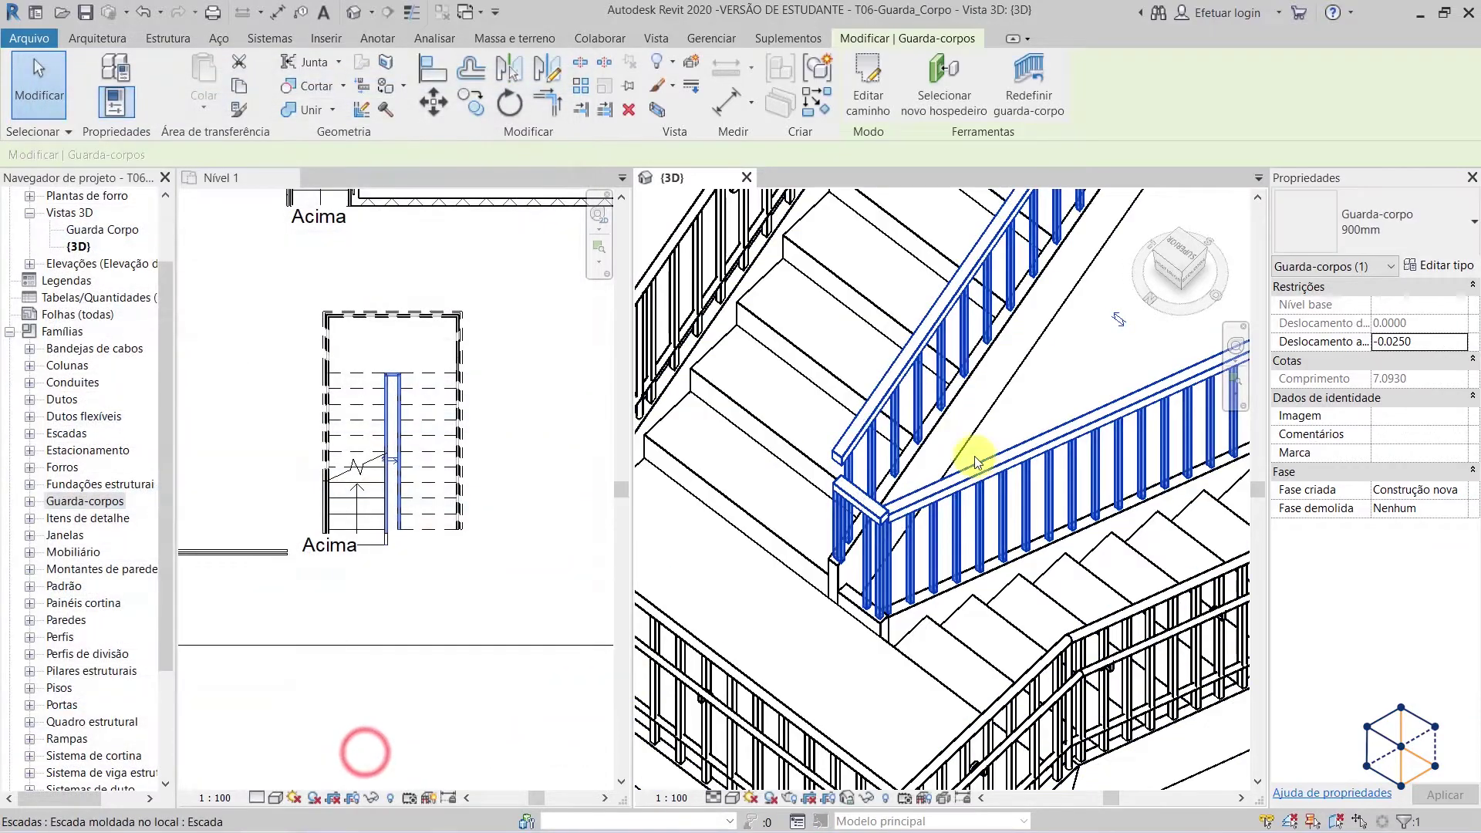
key("Escape")
middle_click_drag(976, 663, 982, 519, "shift")
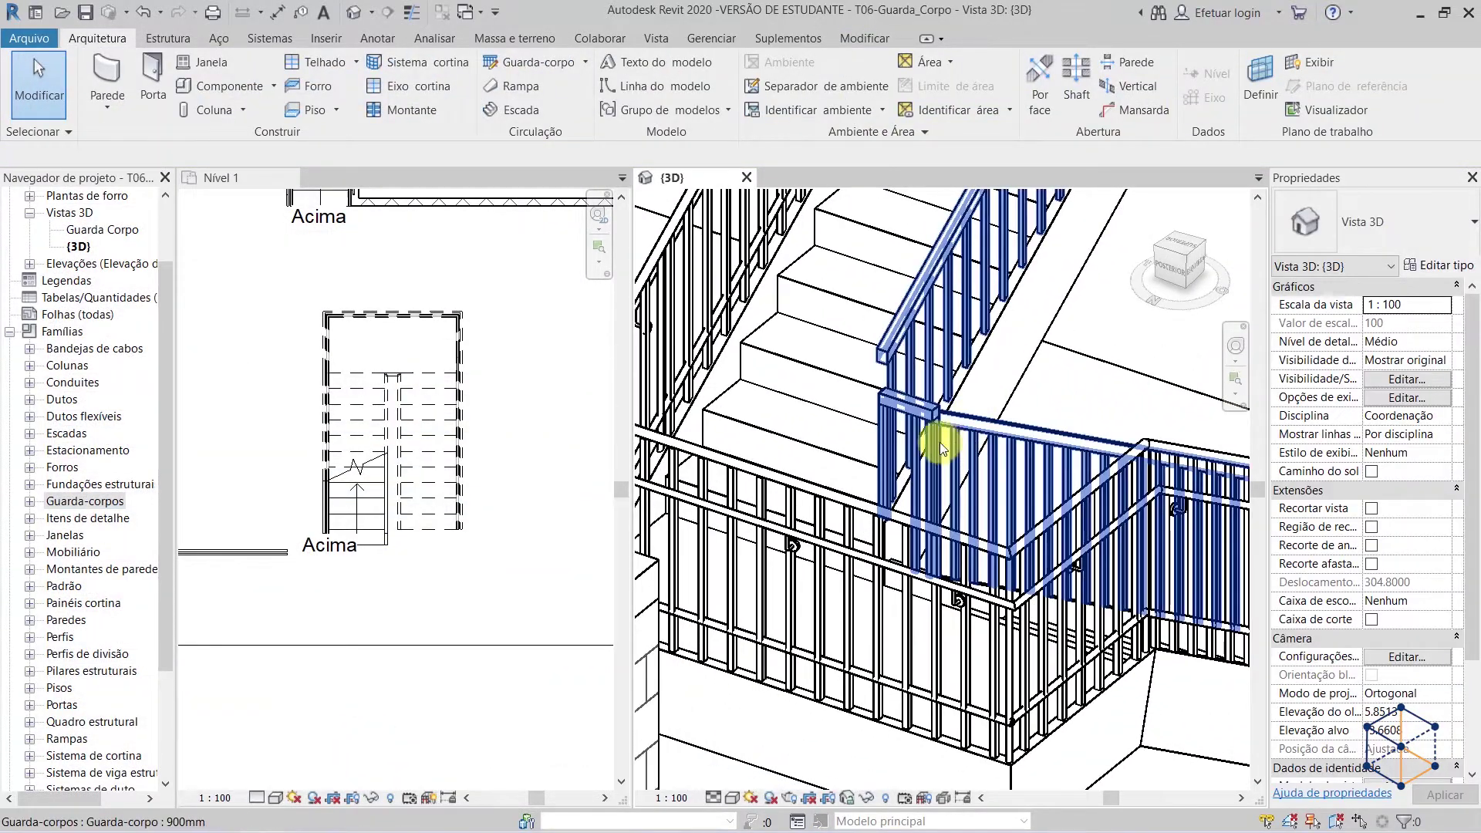
- Change the stair's inner railing to the 900mm Tubulação type
left_click(987, 410)
left_click(1404, 224)
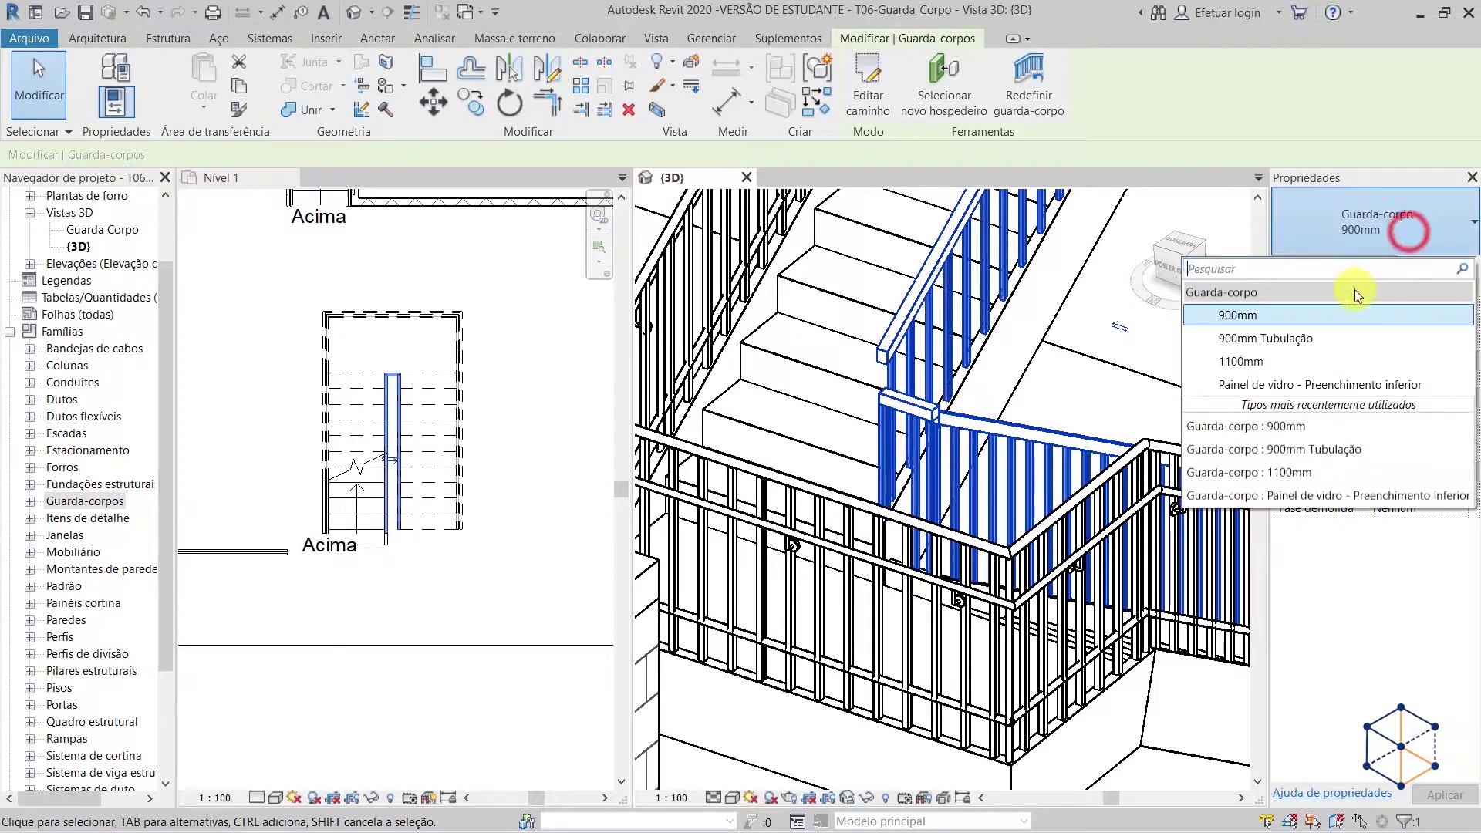
left_click(1291, 353)
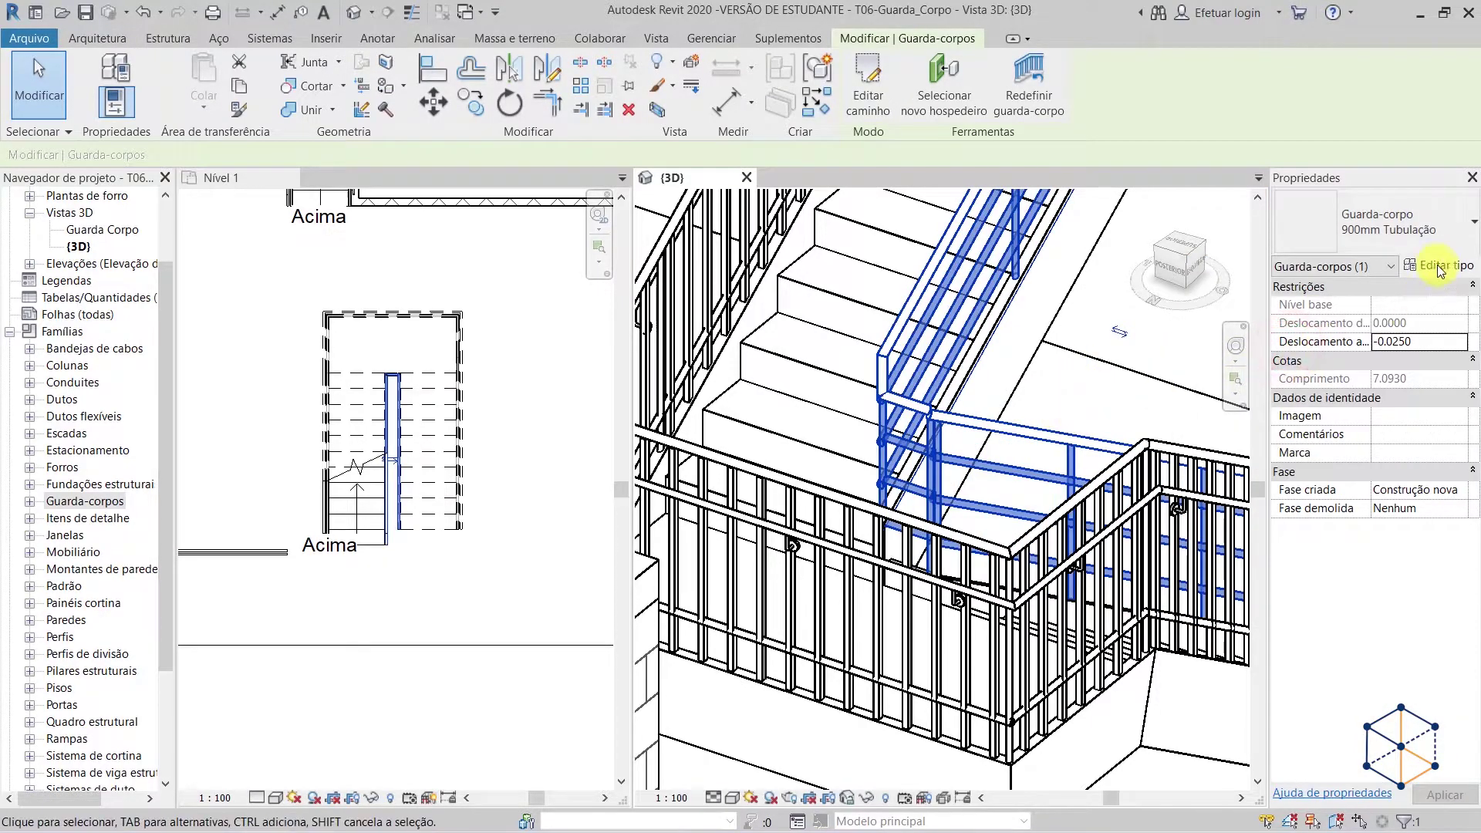
- From the inner railing's type properties, open its Circular - 40 mm top rail type and apply Pescoço de ganso as Transições
left_click(1440, 267)
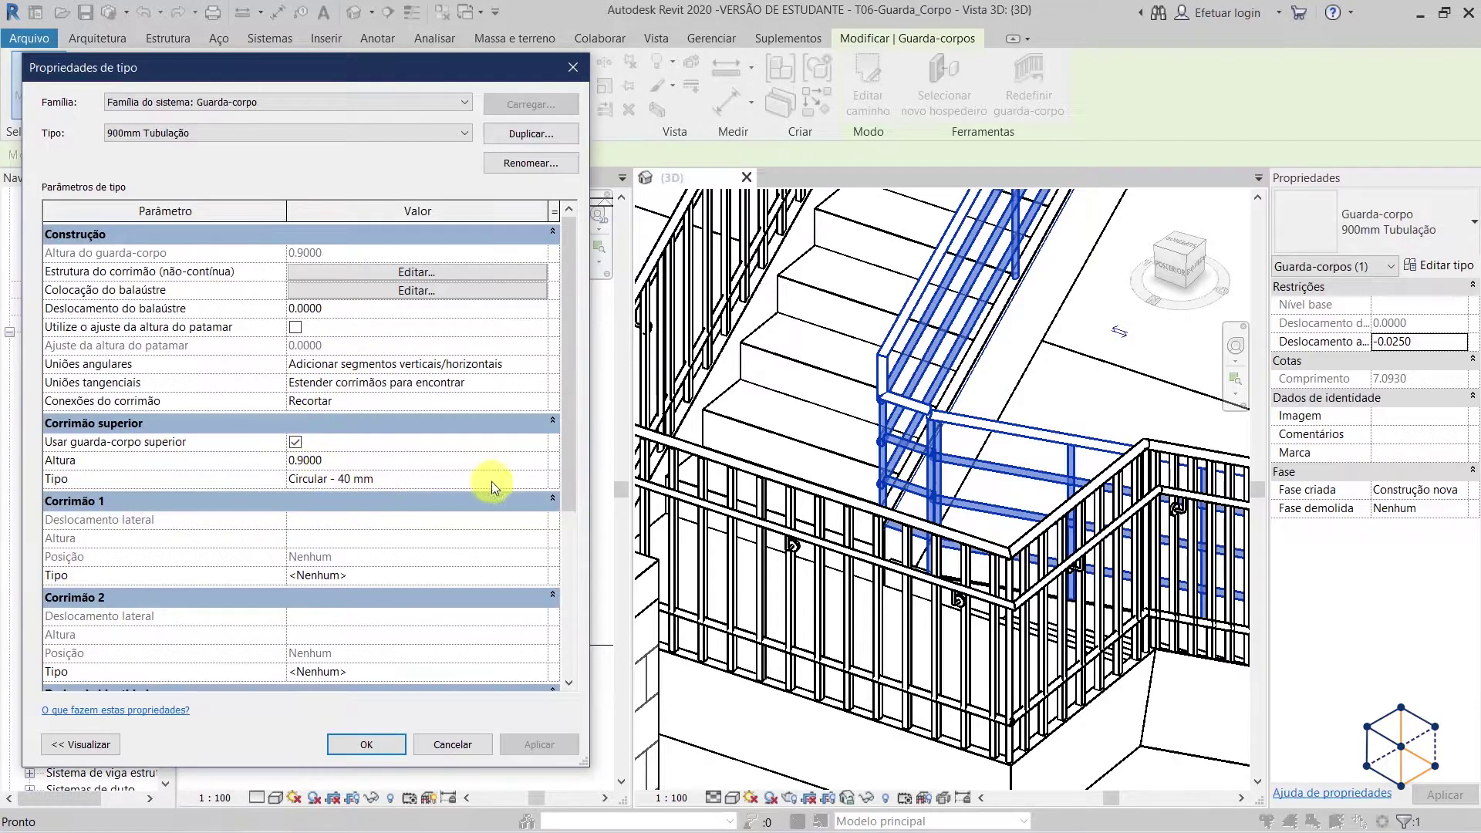
left_click(543, 479)
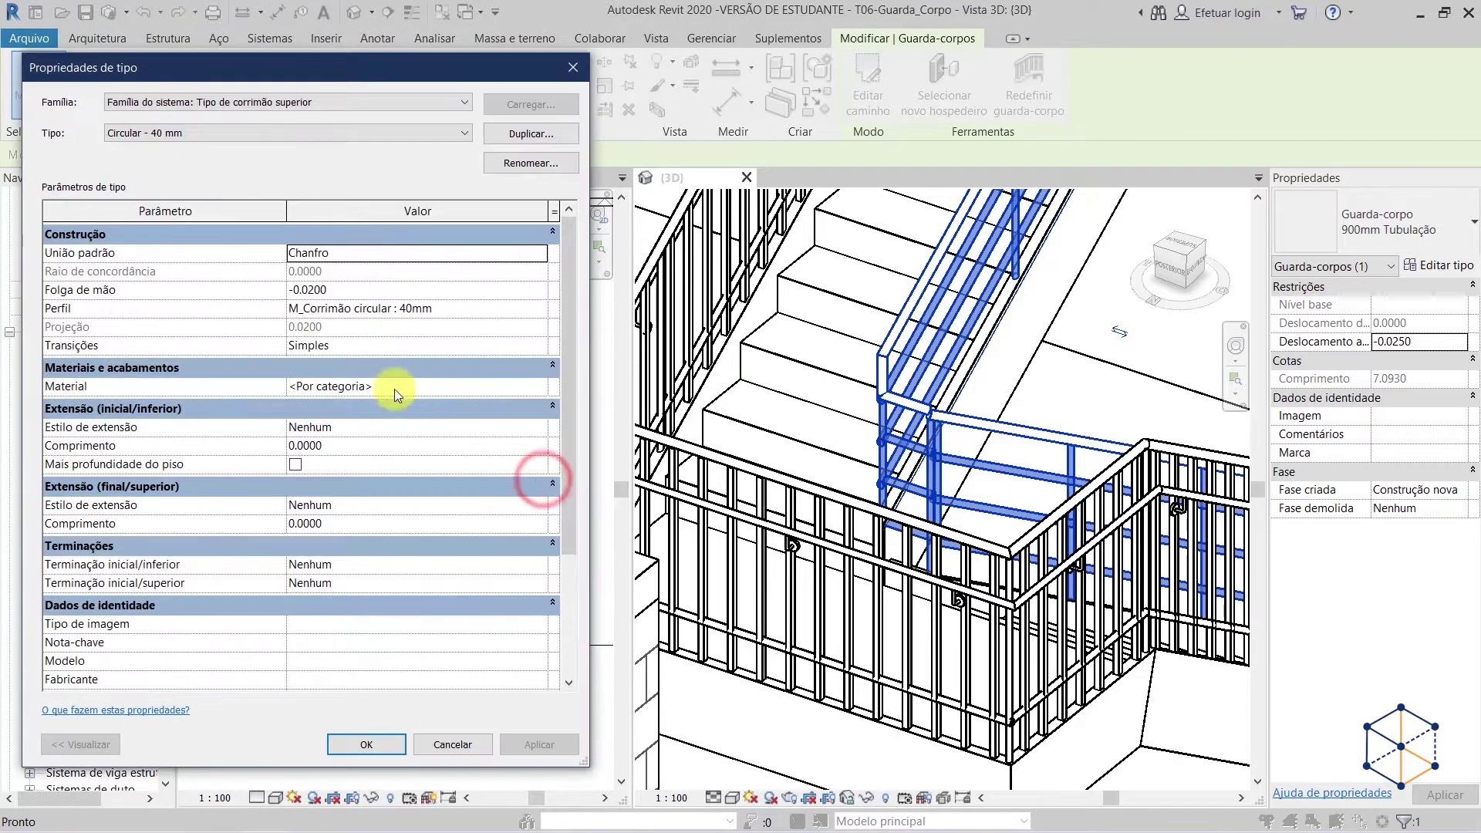
left_click(540, 348)
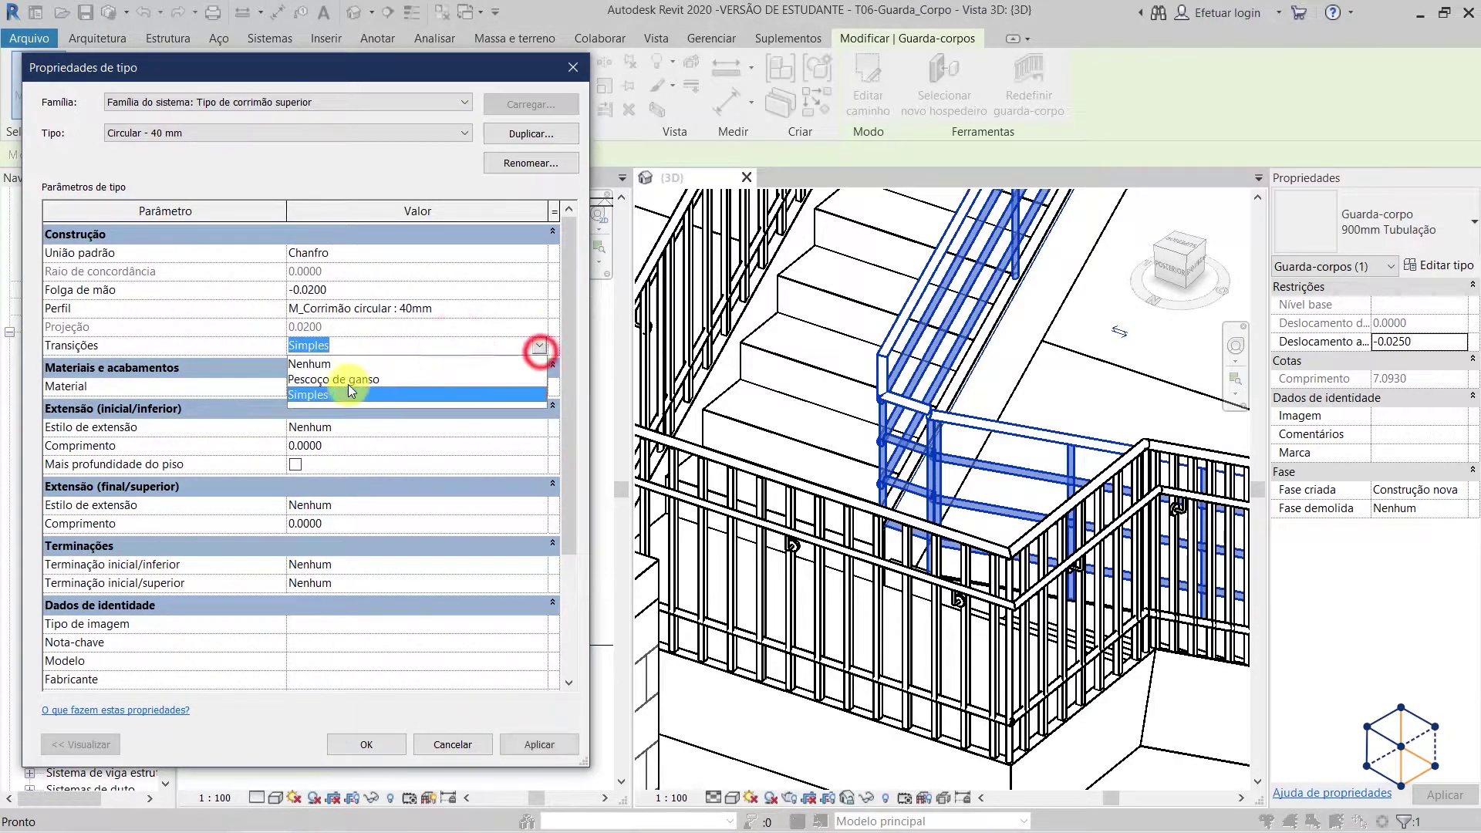
left_click(339, 383)
left_click(529, 749)
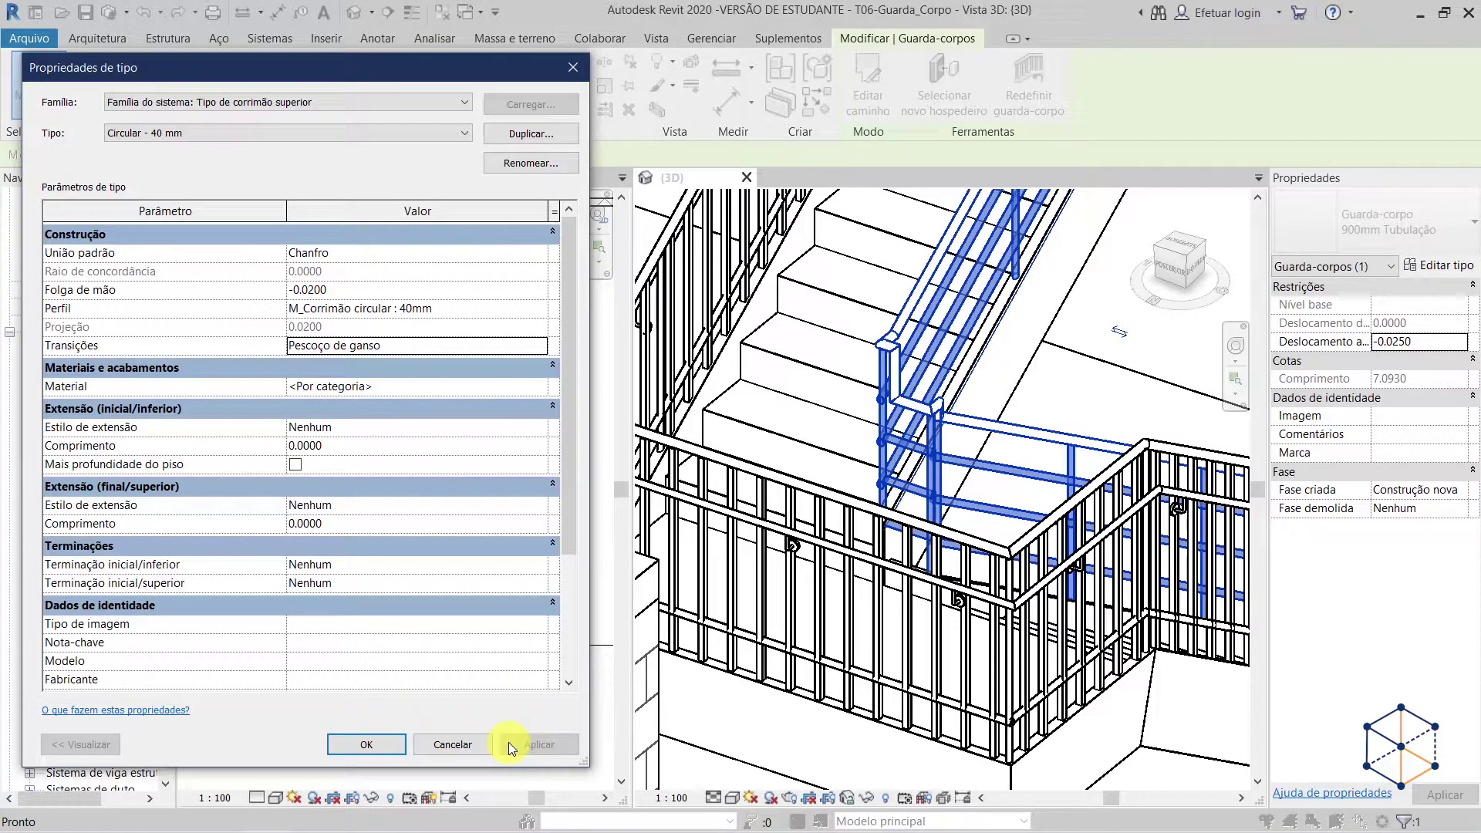
- Apply Simples and then Nenhum as the circular top rail type's Transições to compare the landing turn
left_click(539, 347)
left_click(326, 396)
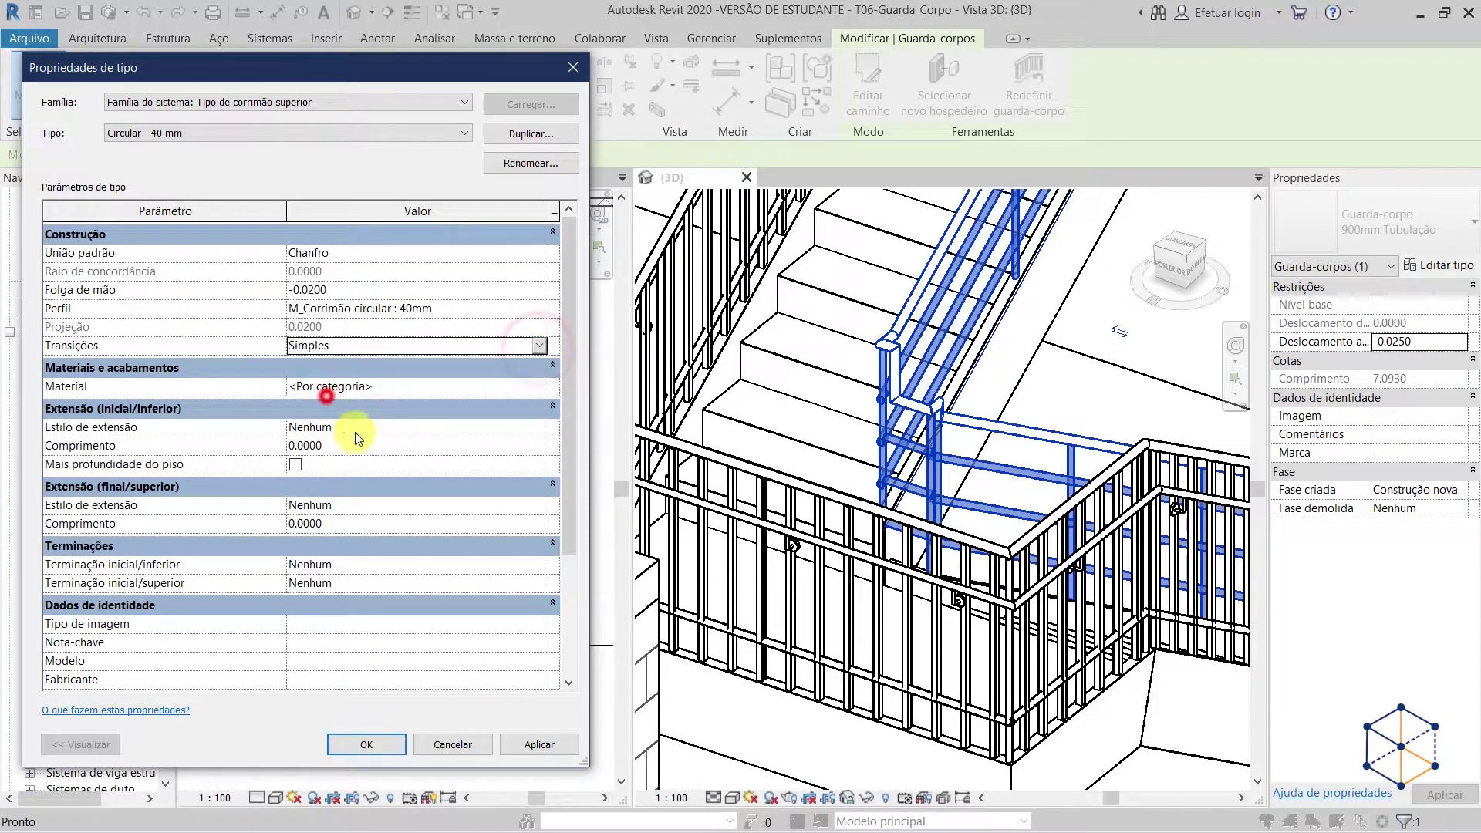
left_click(525, 744)
left_click(356, 486)
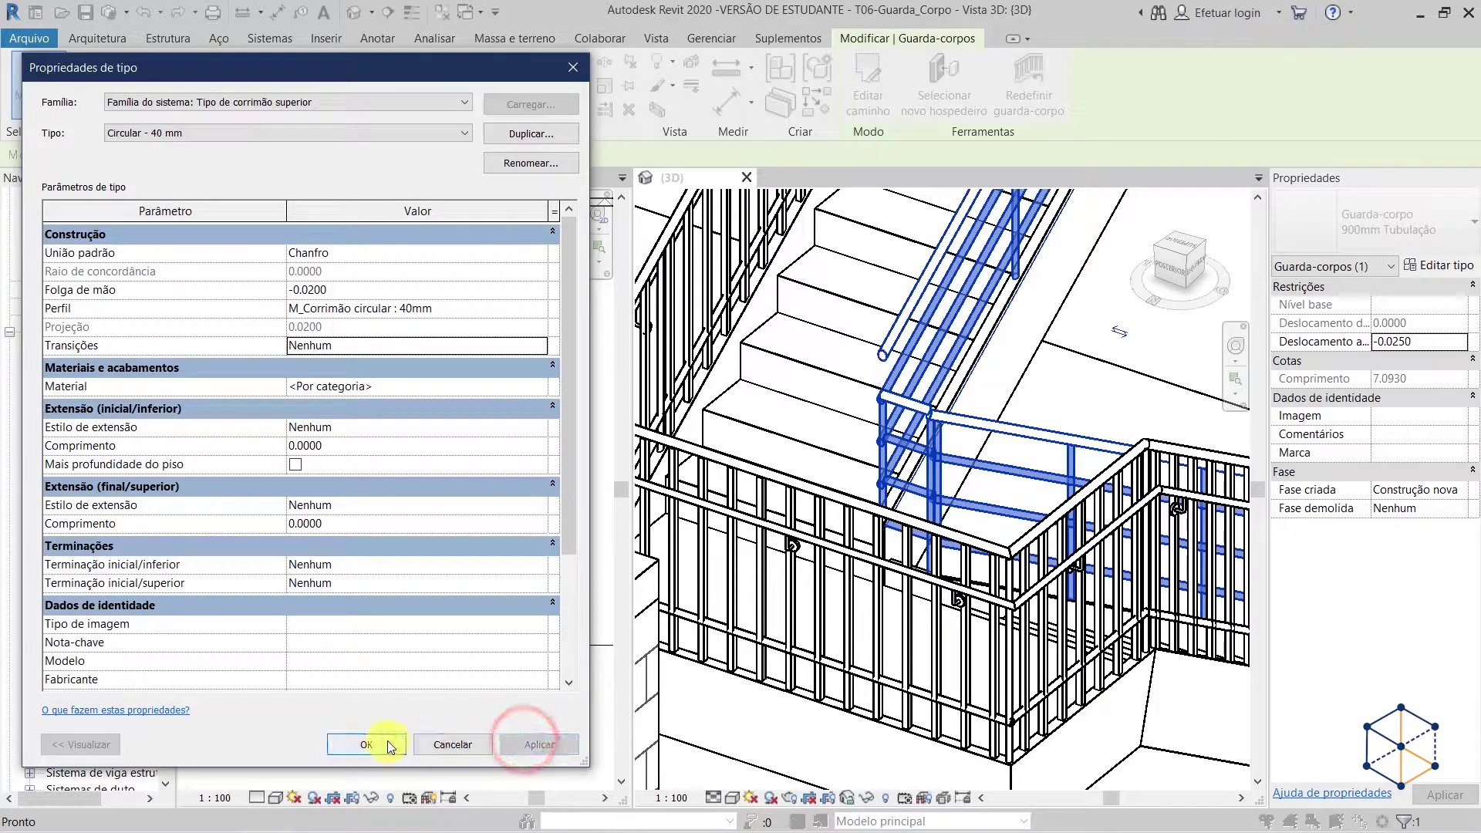
- Set the circular top rail type's Transições back to Simples, accept both type property dialogs, and deselect the railing
left_click(538, 345)
left_click(306, 395)
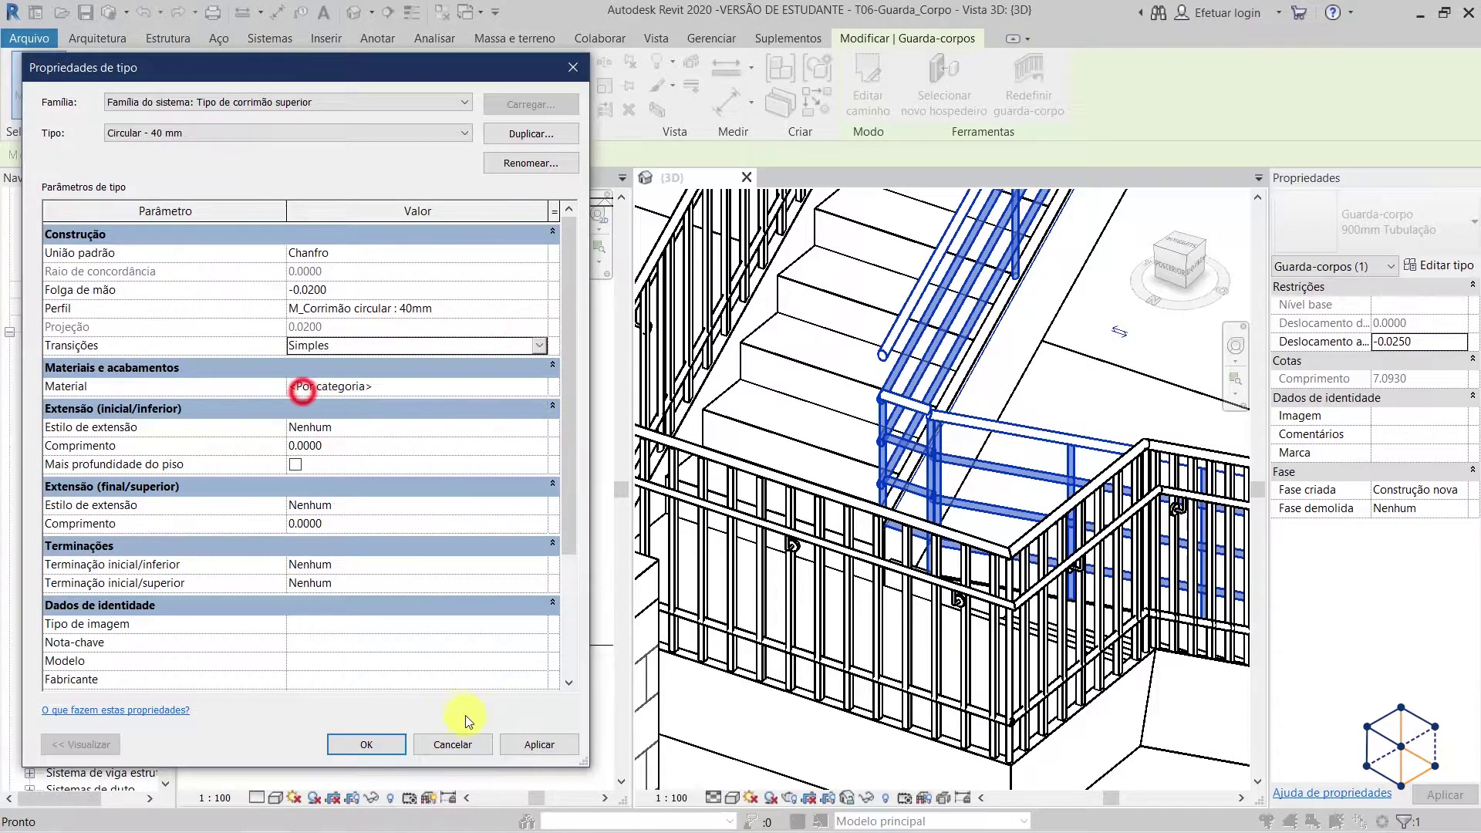
left_click(531, 742)
left_click(367, 745)
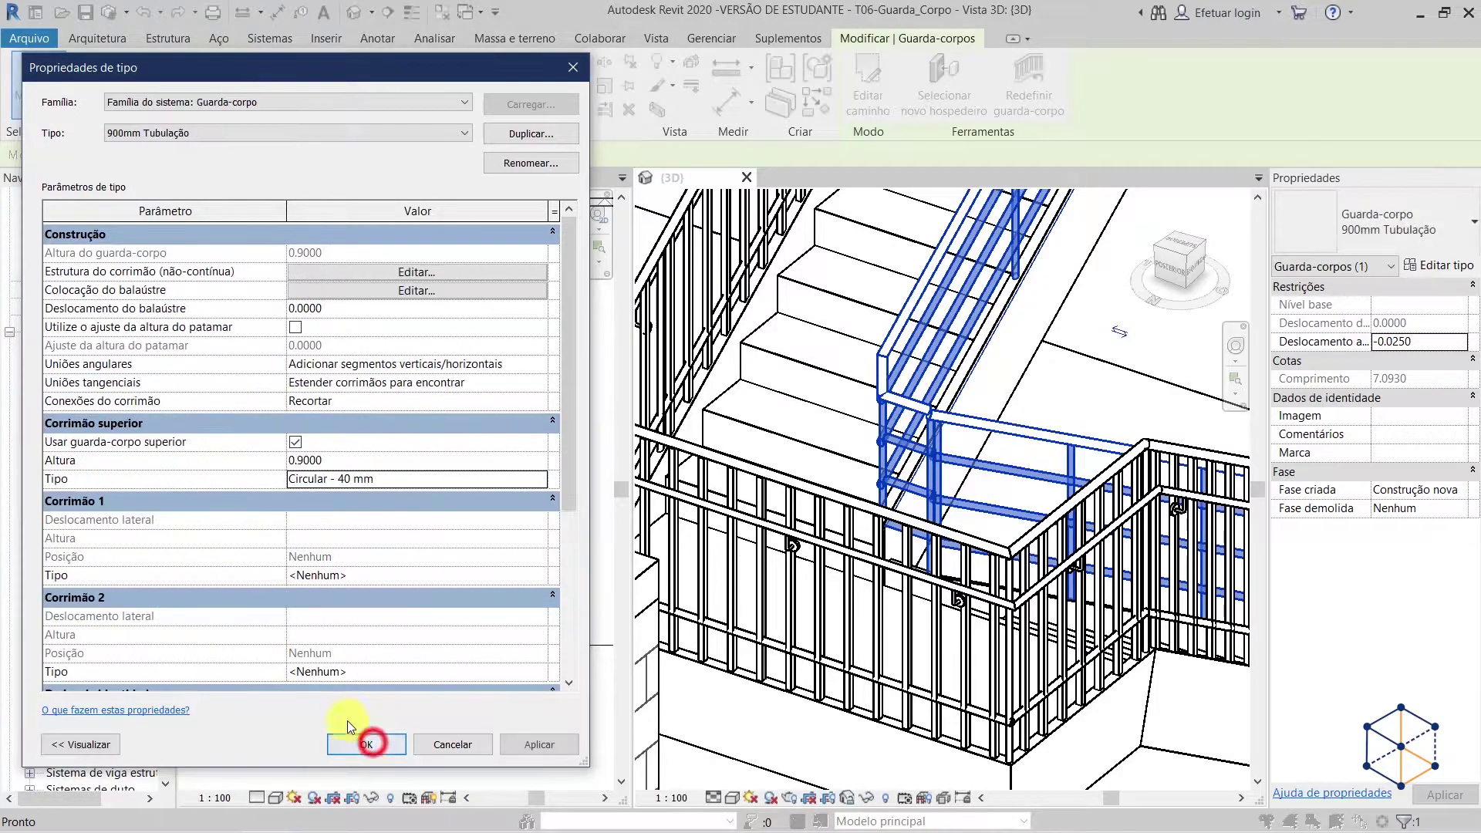
left_click(363, 745)
key("Escape")
- Select the stair's outer railing and check its available railing types without changing the current one
middle_click_drag(1211, 613, 978, 575, "shift")
left_click(978, 575)
left_click(1352, 229)
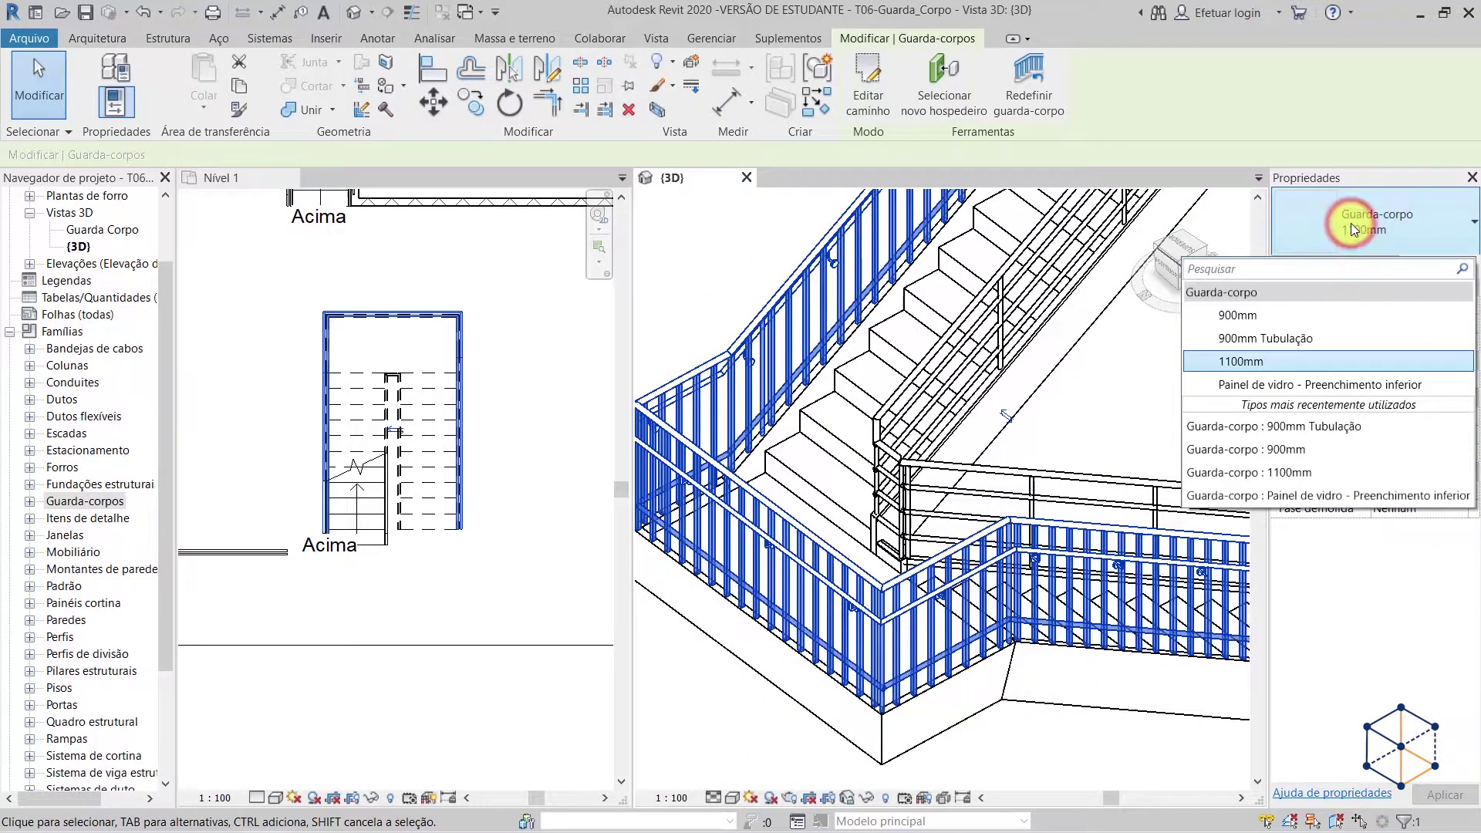
left_click(1351, 224)
- Flip the direction of the stair's outer 1100mm railing in the Nível 1 plan view and deselect it
scroll(388, 435, "up", 7)
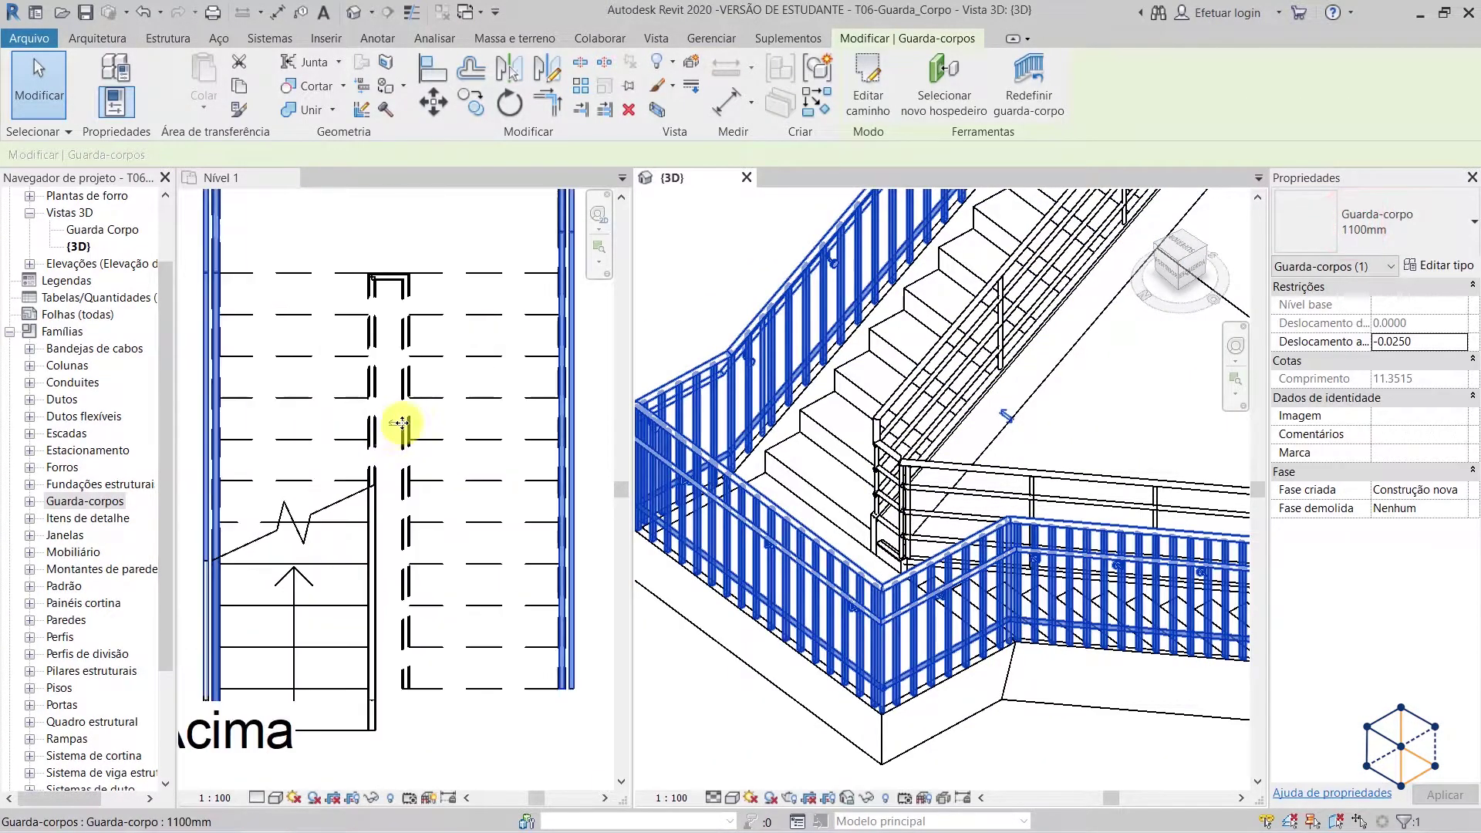
left_click(405, 431)
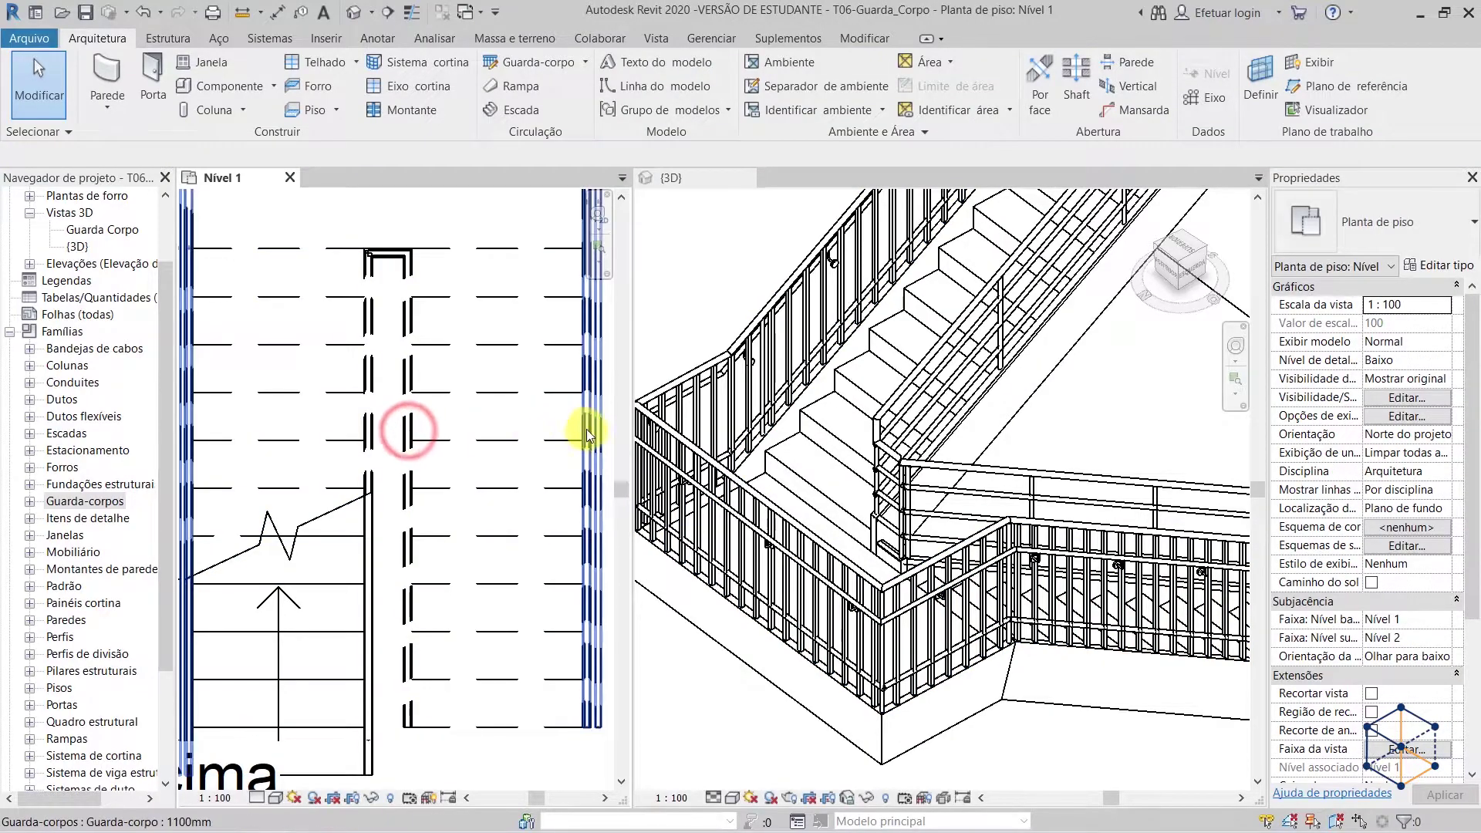
left_click(591, 430)
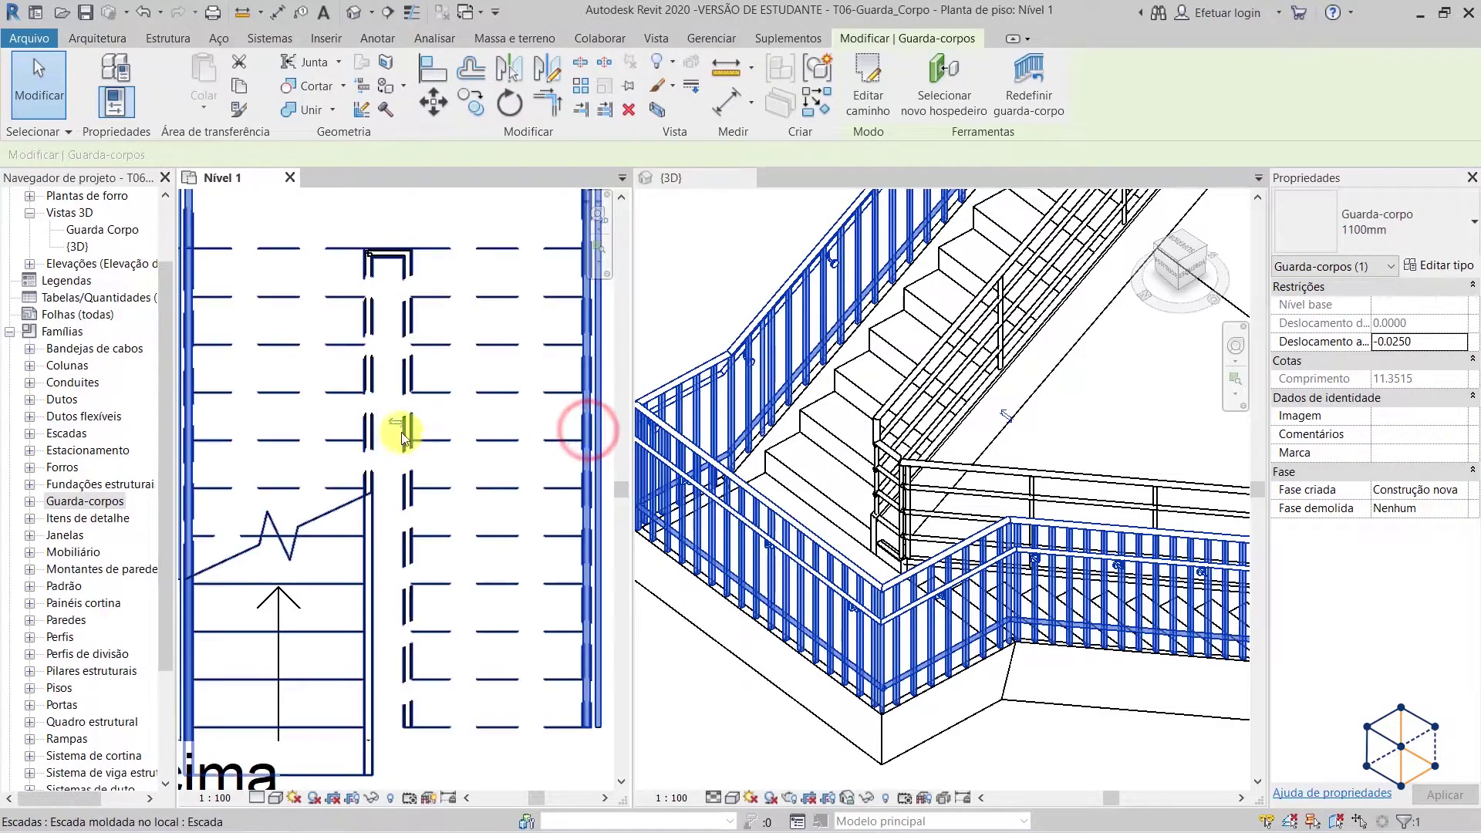
left_click(395, 424)
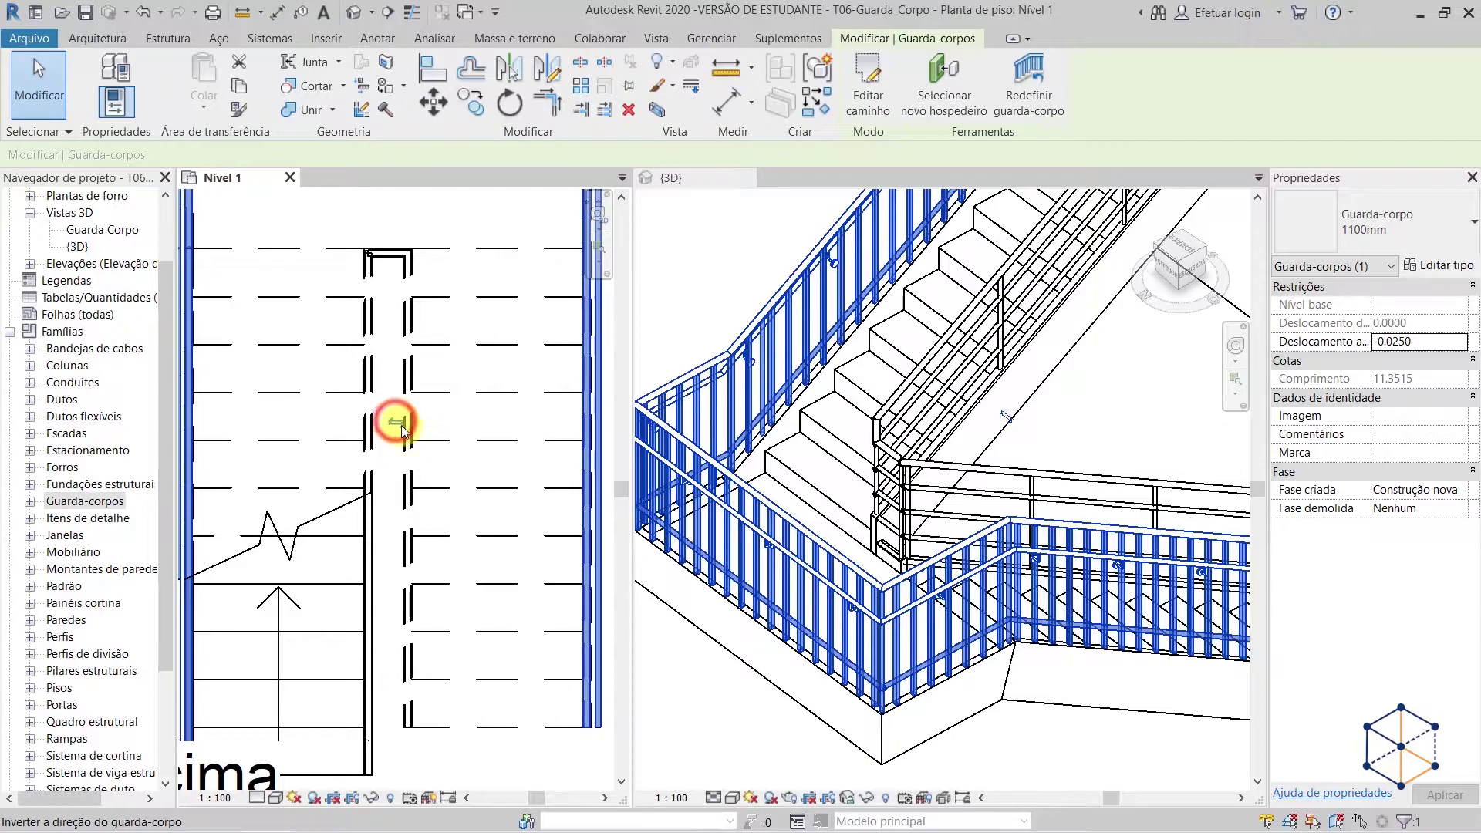
key("Escape")
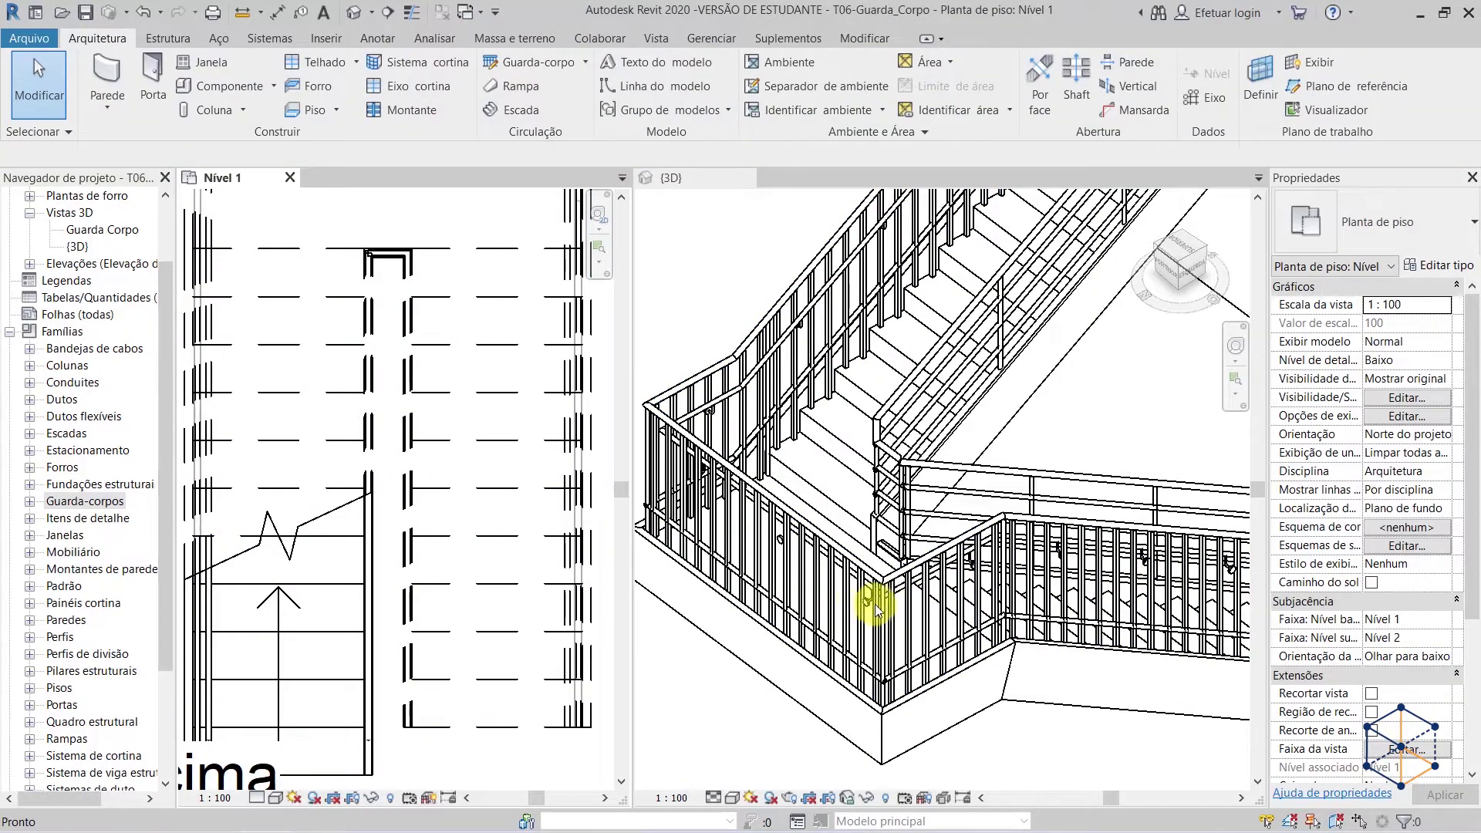
- Inspect the flipped outer railing in the 3D view, select it to check its type, and deselect it
middle_click_drag(982, 605, 816, 605, "shift")
scroll(913, 261, "up", 10)
scroll(843, 512, "down", 8)
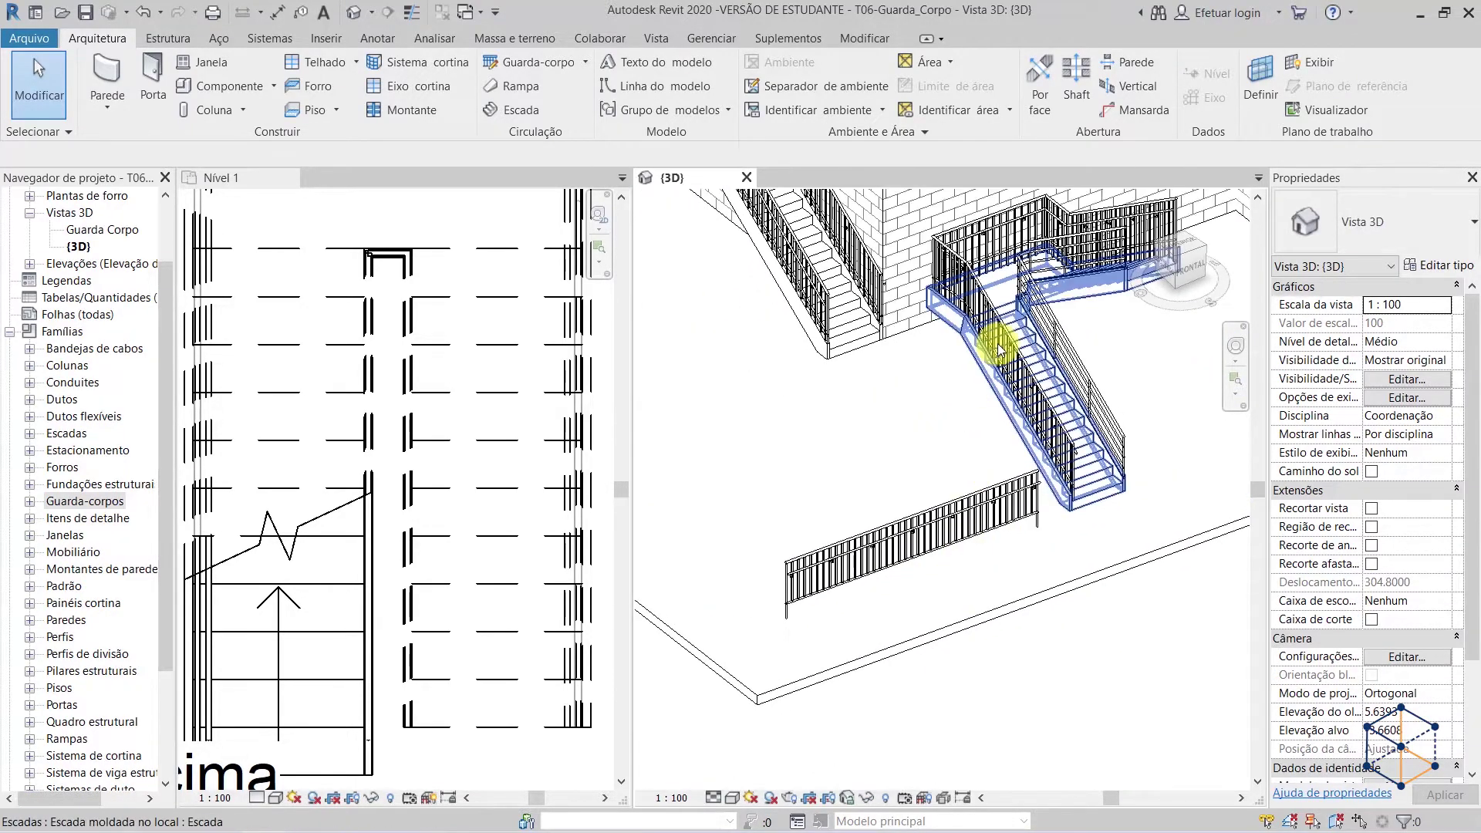
left_click(943, 249)
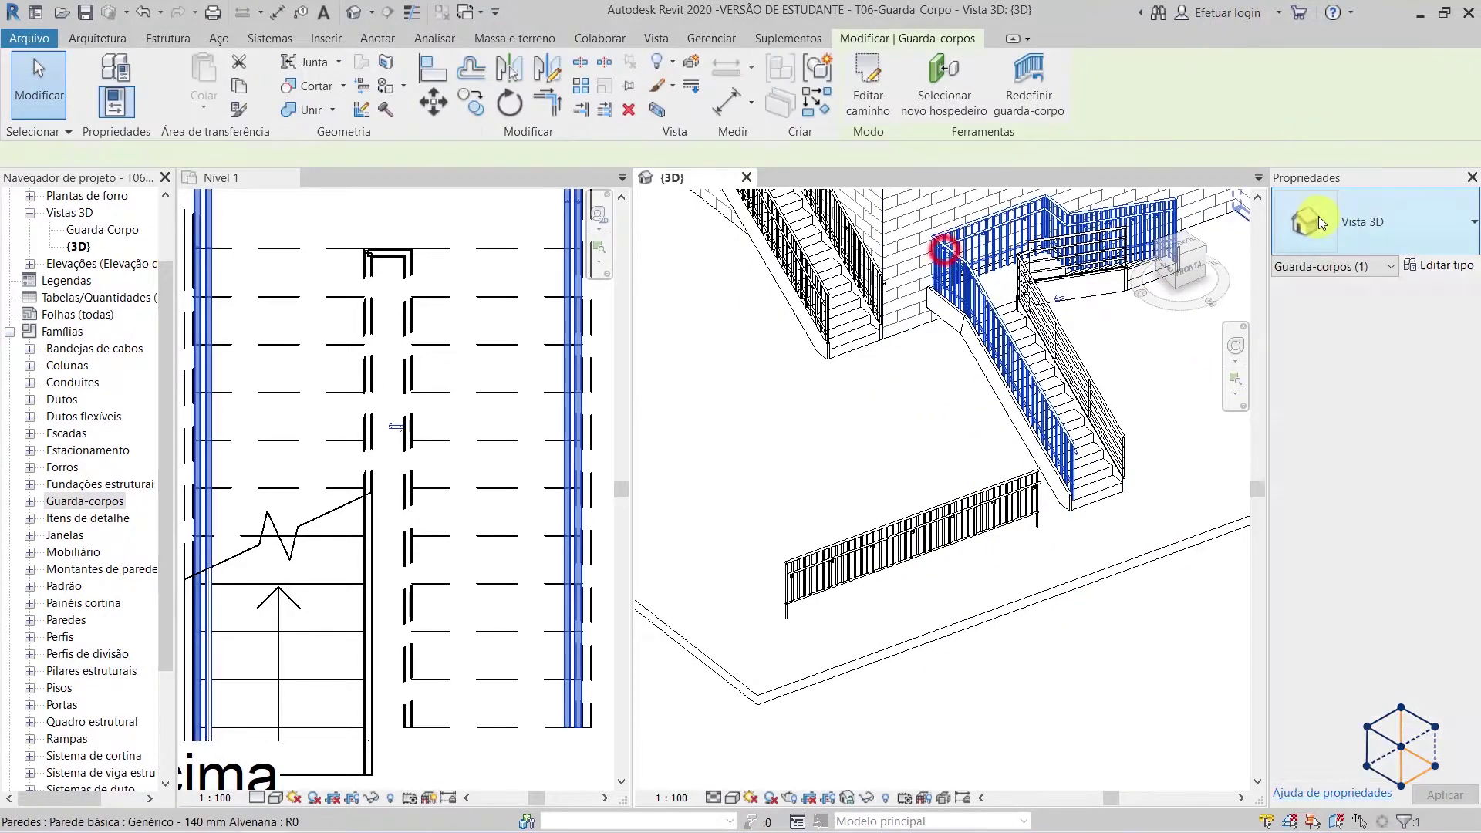
left_click(1318, 216)
left_click(1255, 310)
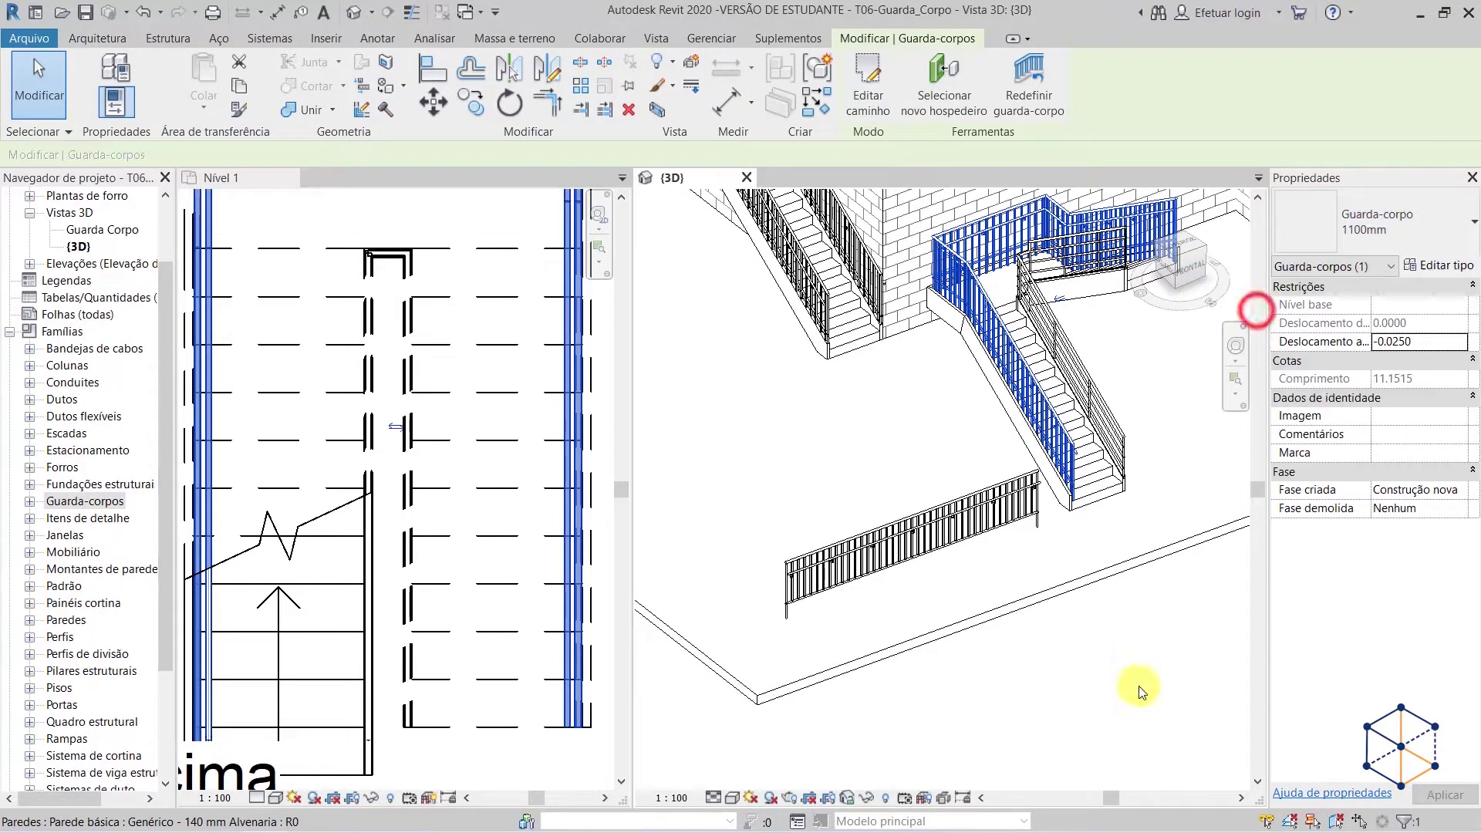
left_click(1130, 681)
- Select a single M_Suporte - Metal - Circular handrail support on the freestanding 1100mm railing and unpin it
scroll(832, 539, "up", 8)
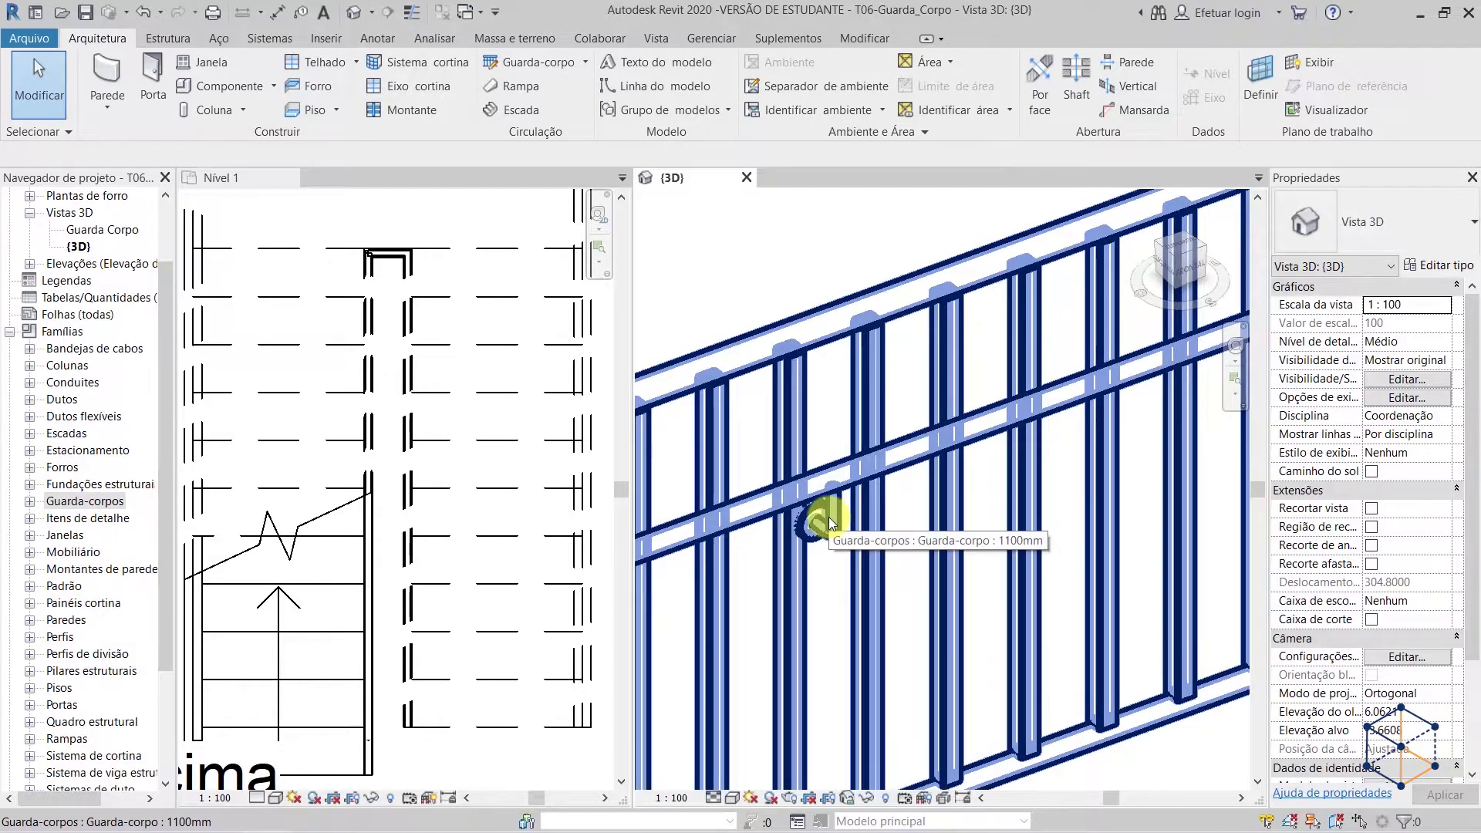
key("Tab")
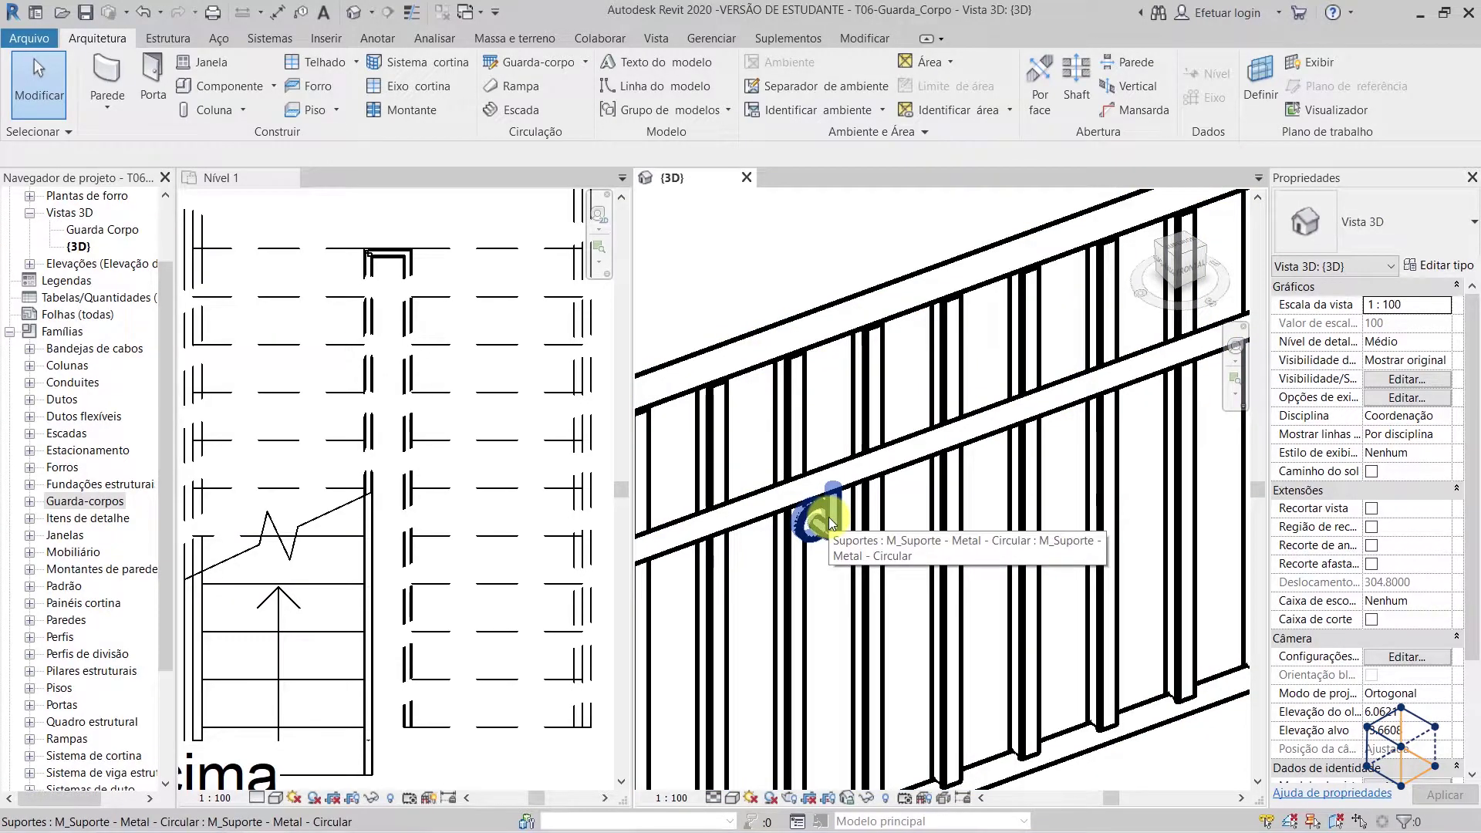
left_click(828, 517)
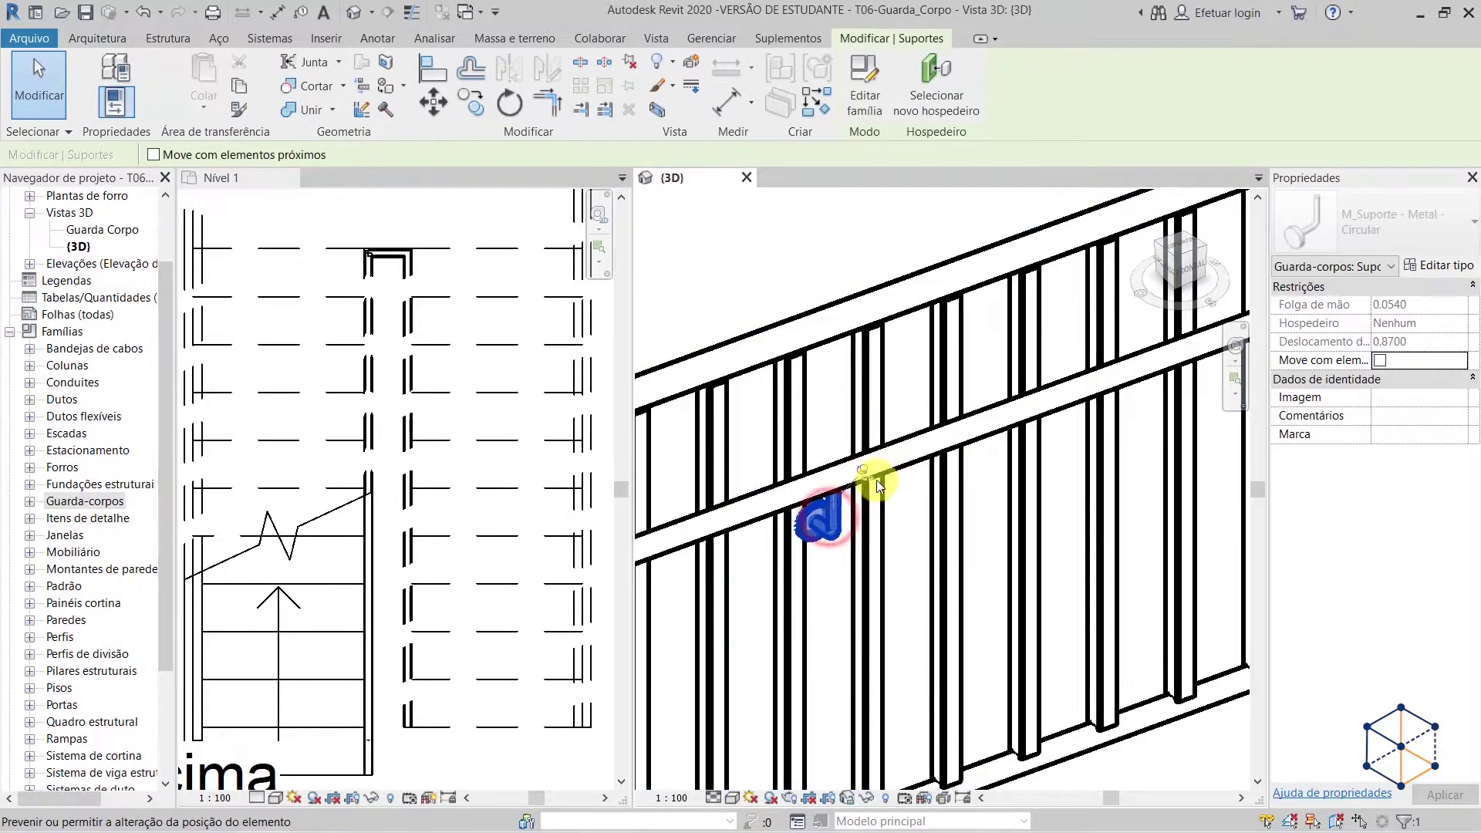
scroll(859, 470, "up", 4)
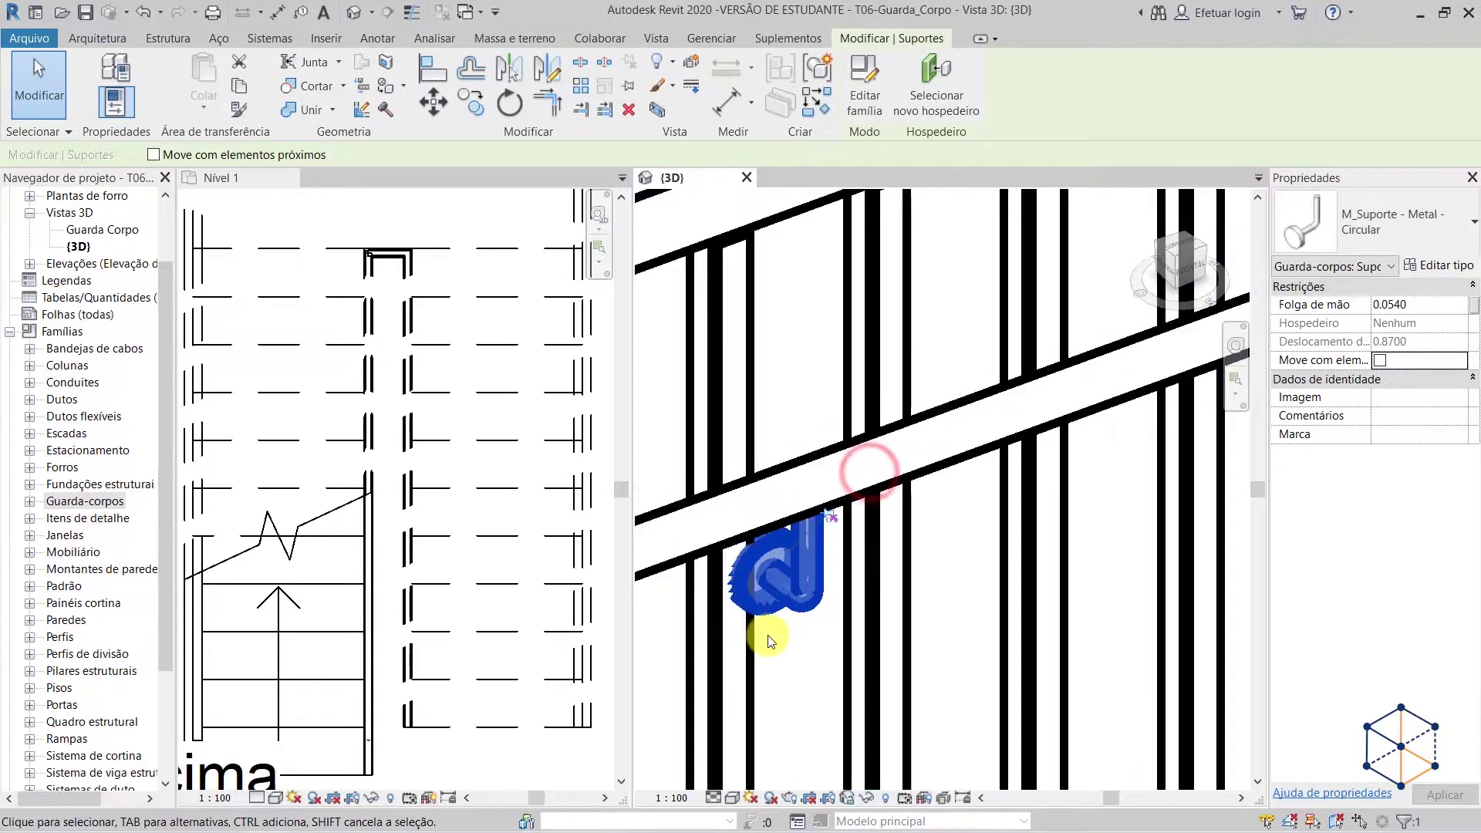
- In a frontal view, nudge the unpinned support rightward along the handrail until it lines up with the adjacent baluster
scroll(785, 604, "down", 4)
middle_click_drag(785, 604, 850, 506, "shift")
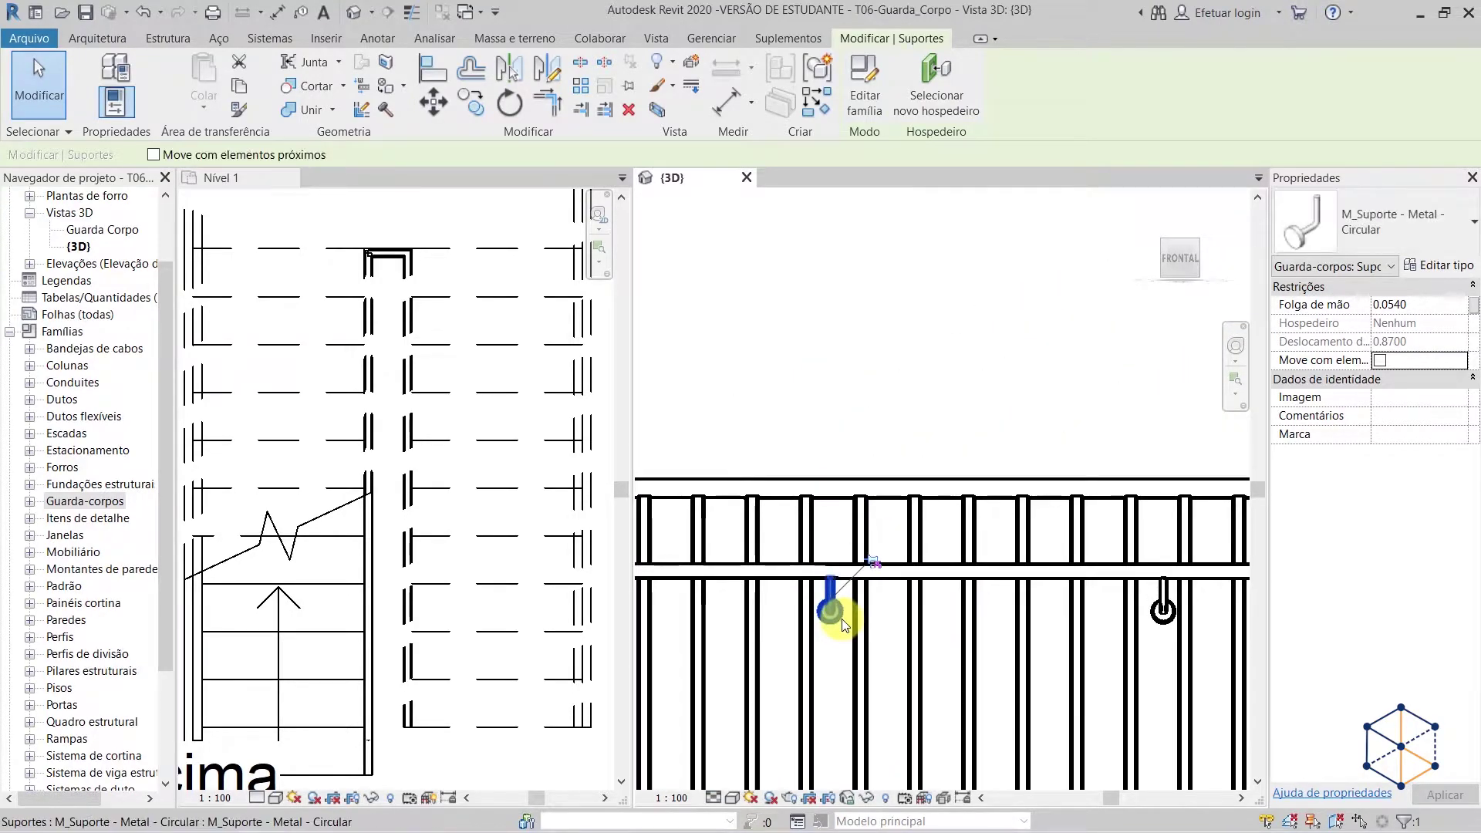
key("Right")
key("Right")
key("Right")
key("Right")
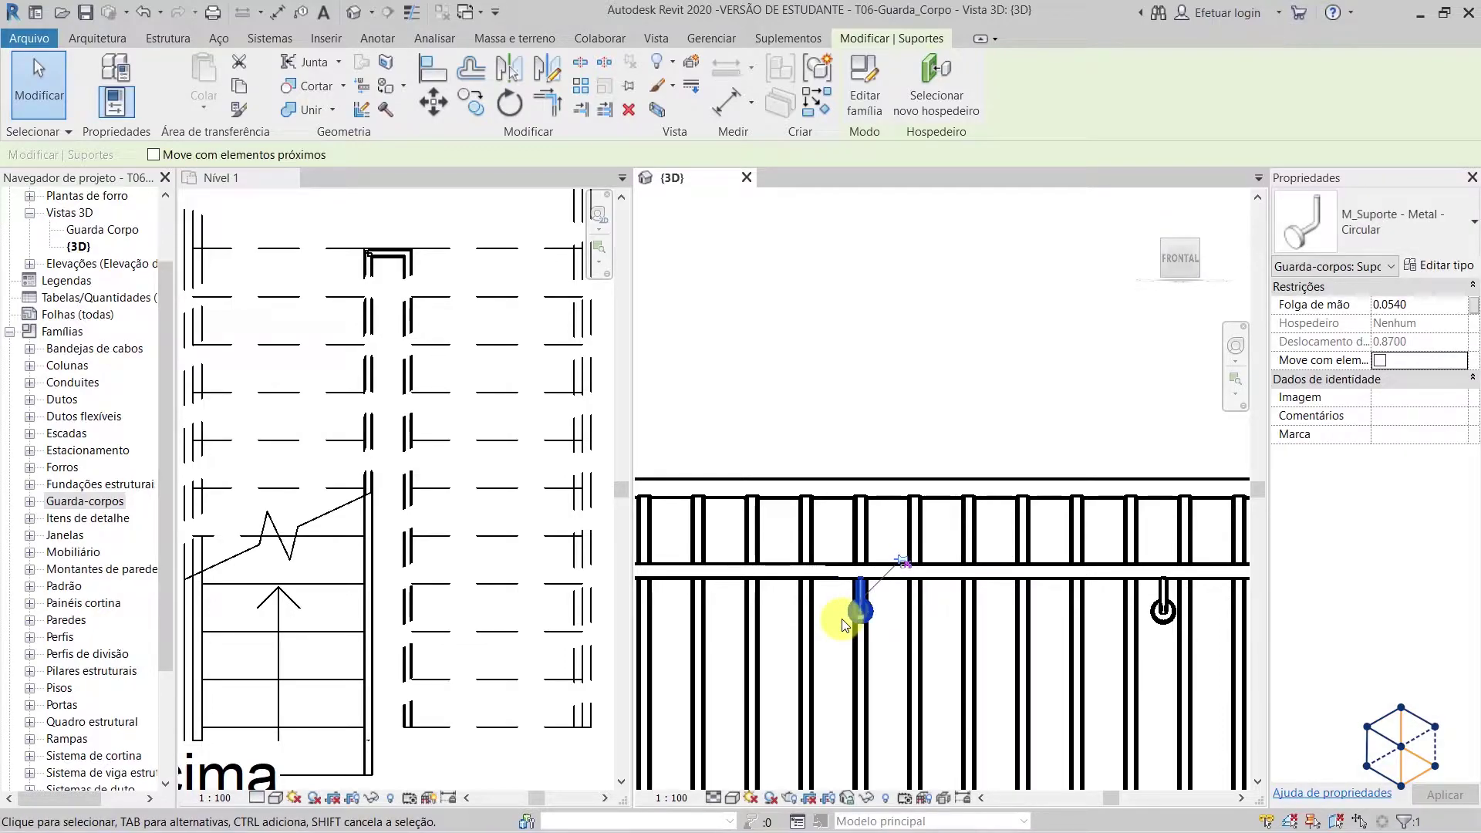
left_click(942, 416)
- Select the moved handrail support on the freestanding railing and open its family for editing
middle_click_drag(942, 416, 1002, 569, "shift")
scroll(853, 512, "up", 2)
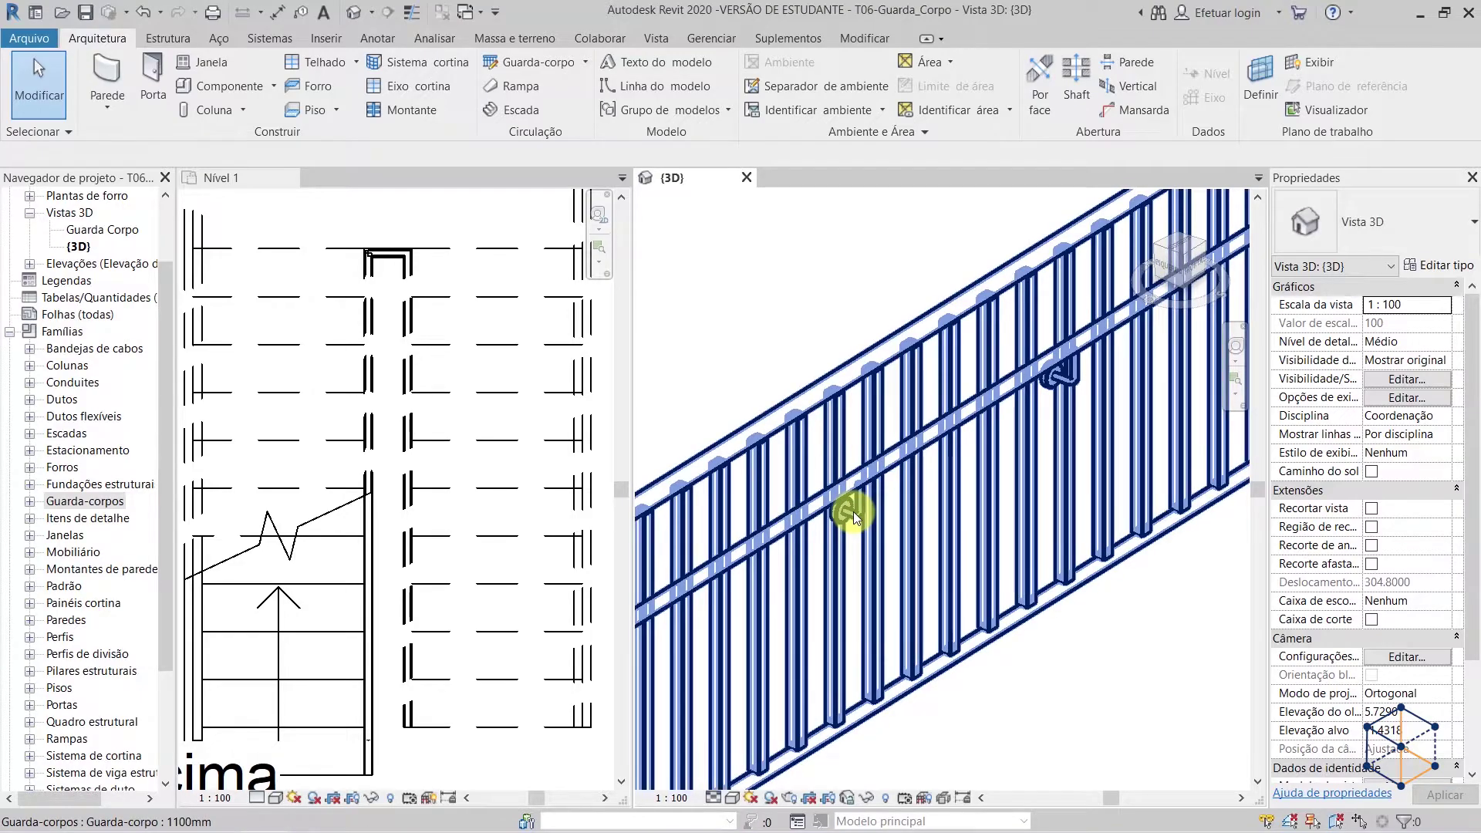
scroll(853, 512, "up", 3)
key("Tab")
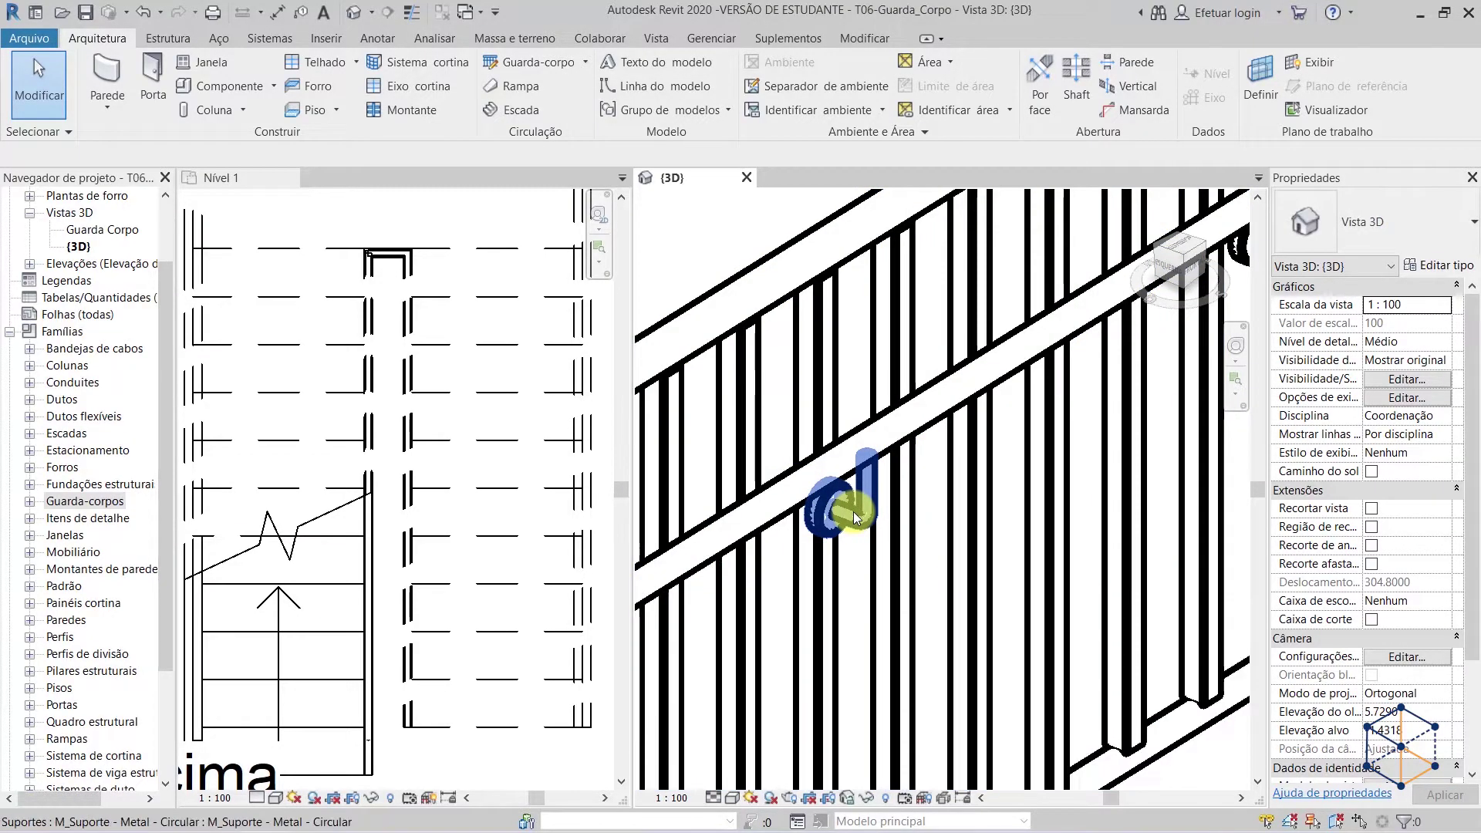
left_click(862, 514)
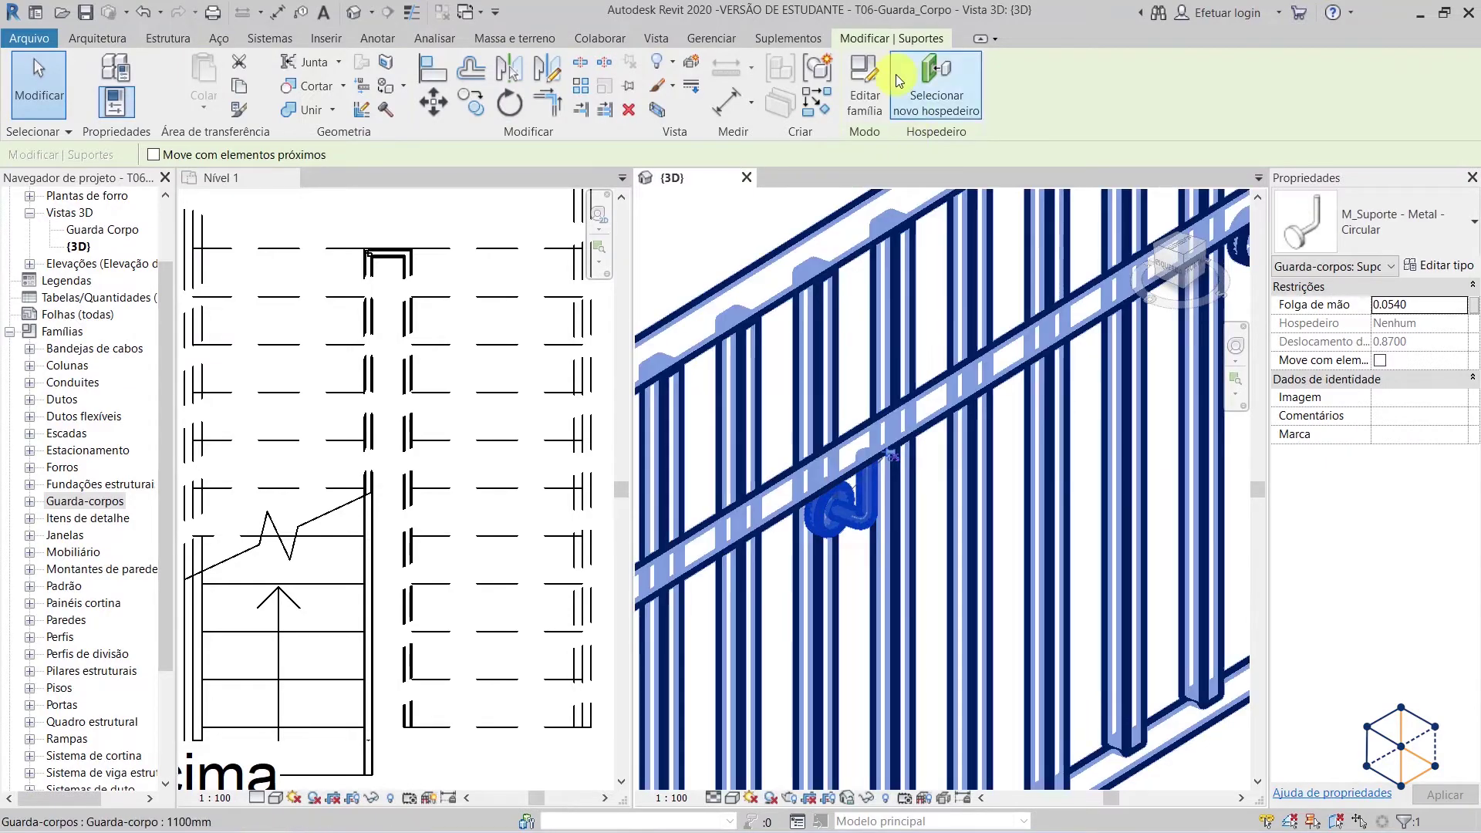
left_click(863, 67)
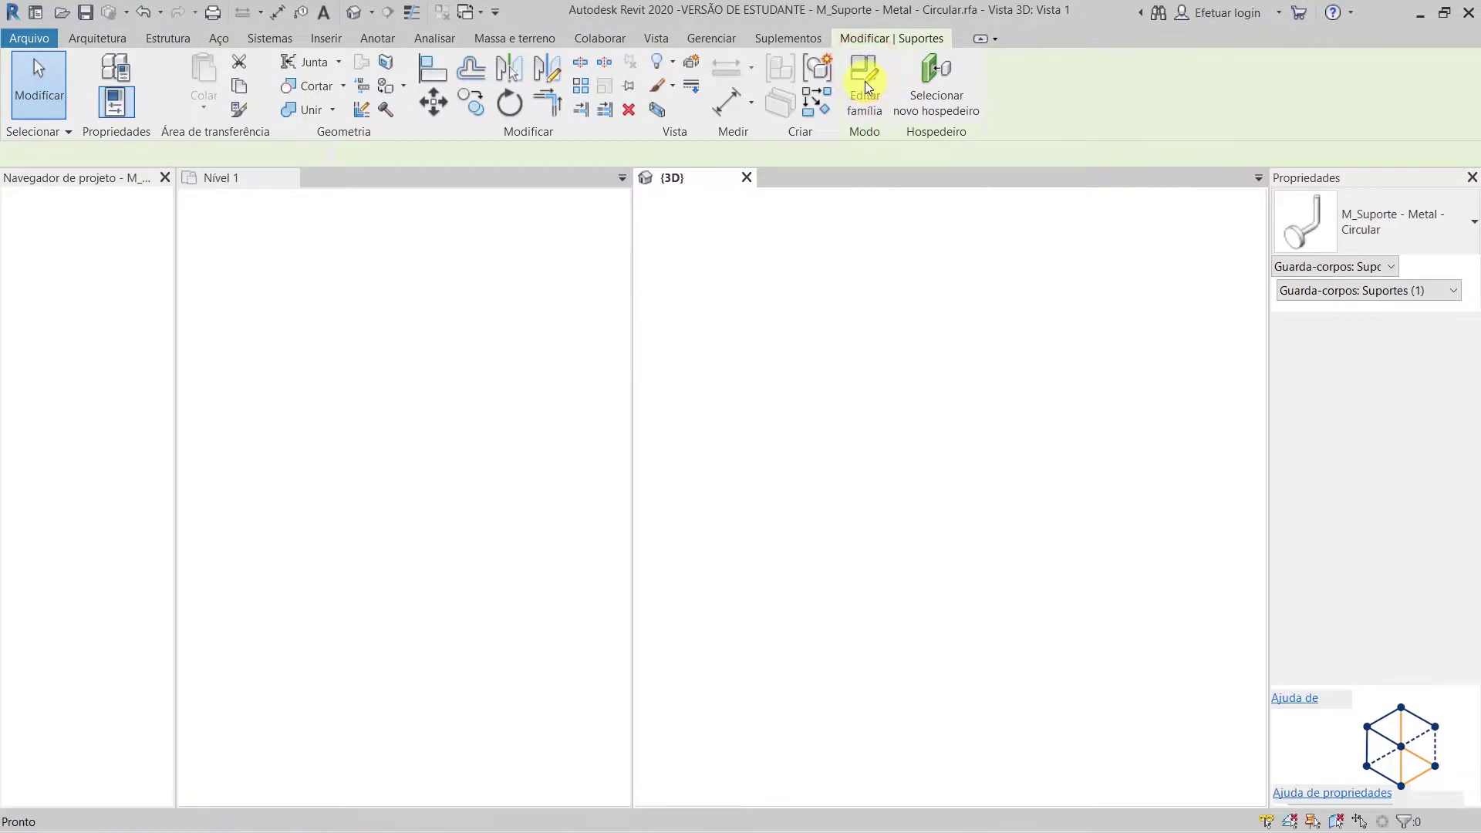
- Delete the round base plate extrusion from the M_Suporte - Metal - Circular family
scroll(1065, 540, "down", 3)
middle_click_drag(1065, 489, 975, 572, "shift")
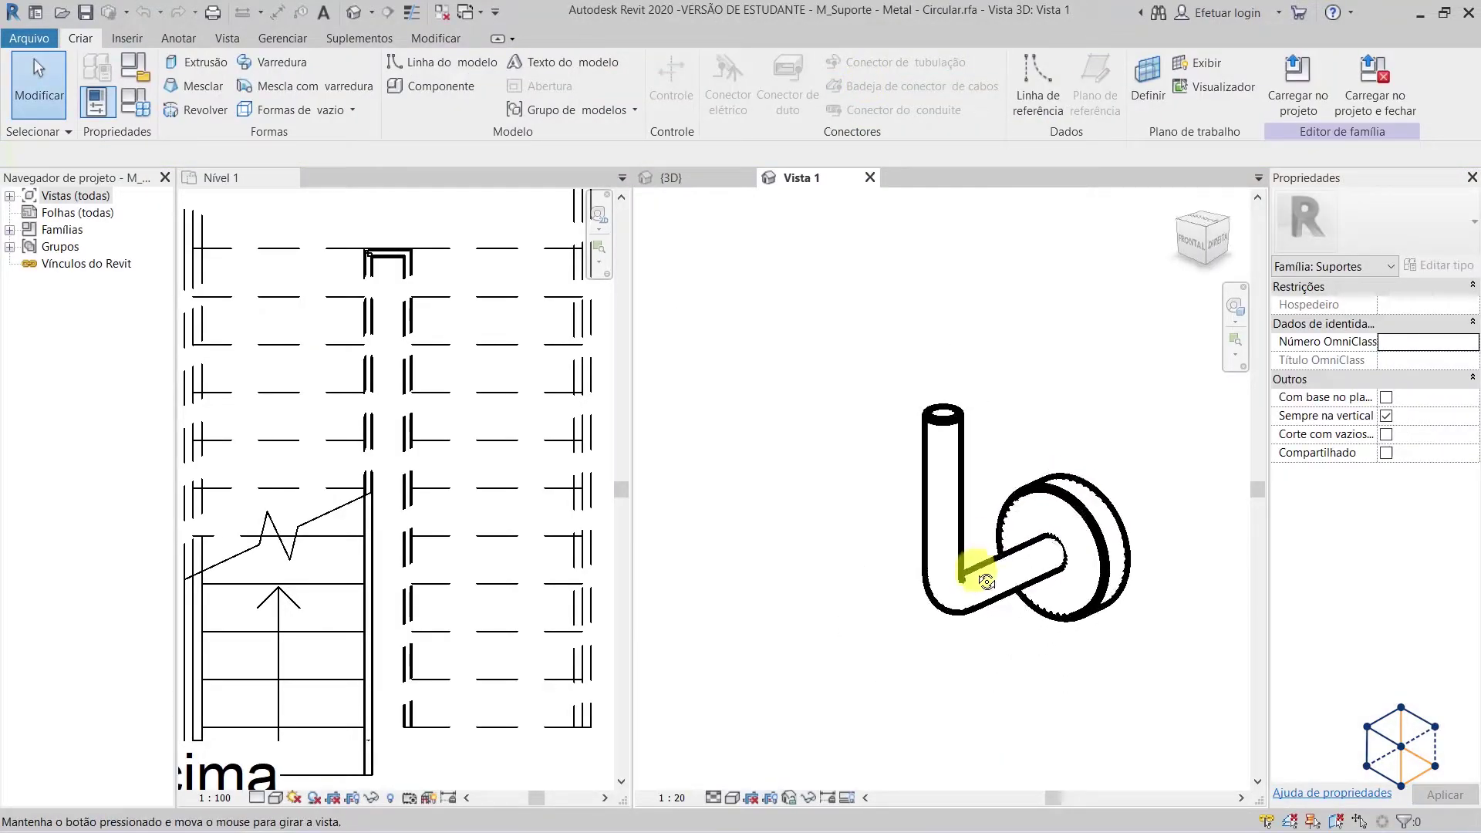
left_click(1097, 525)
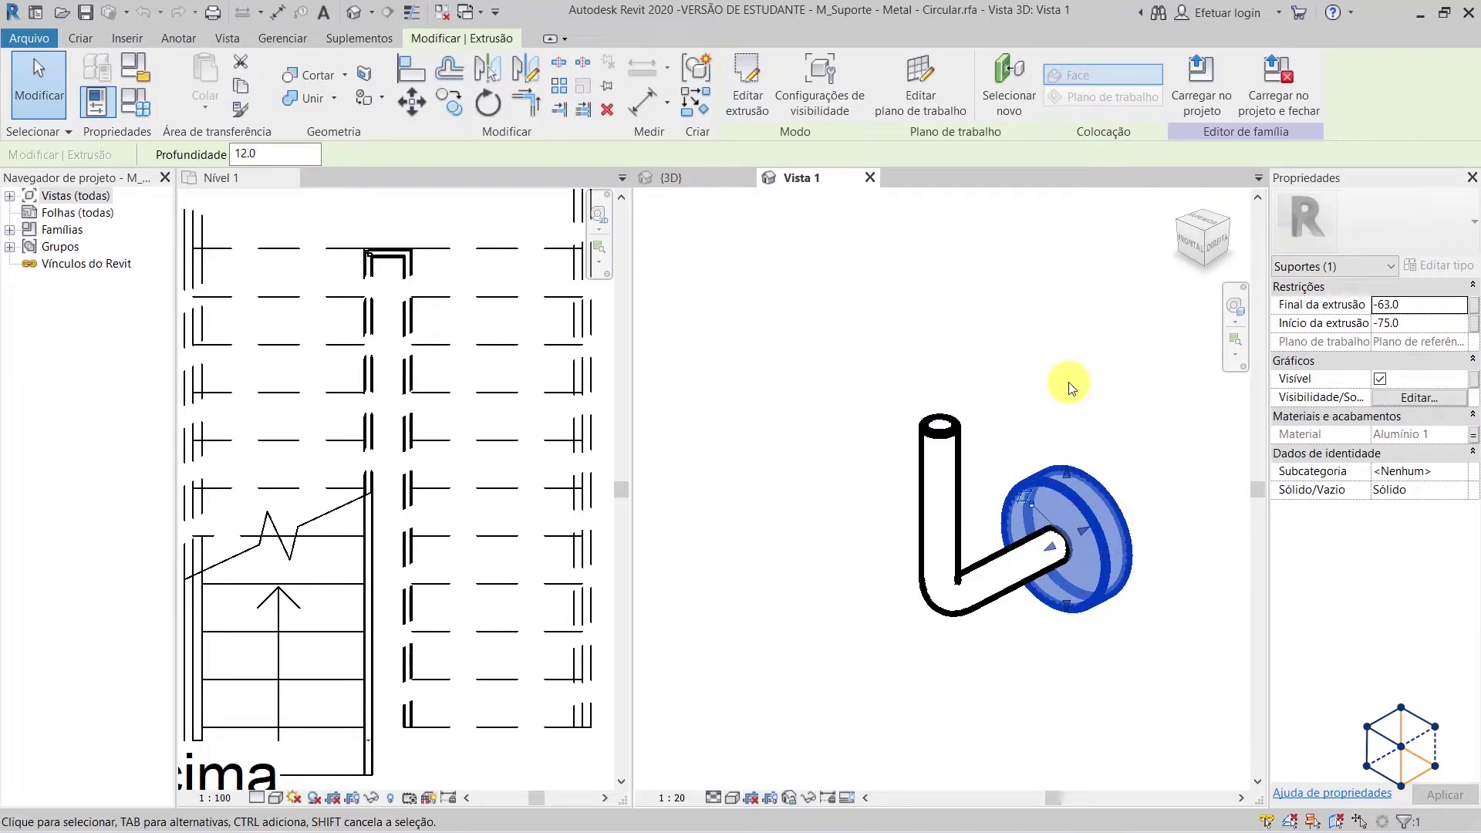
key("Delete")
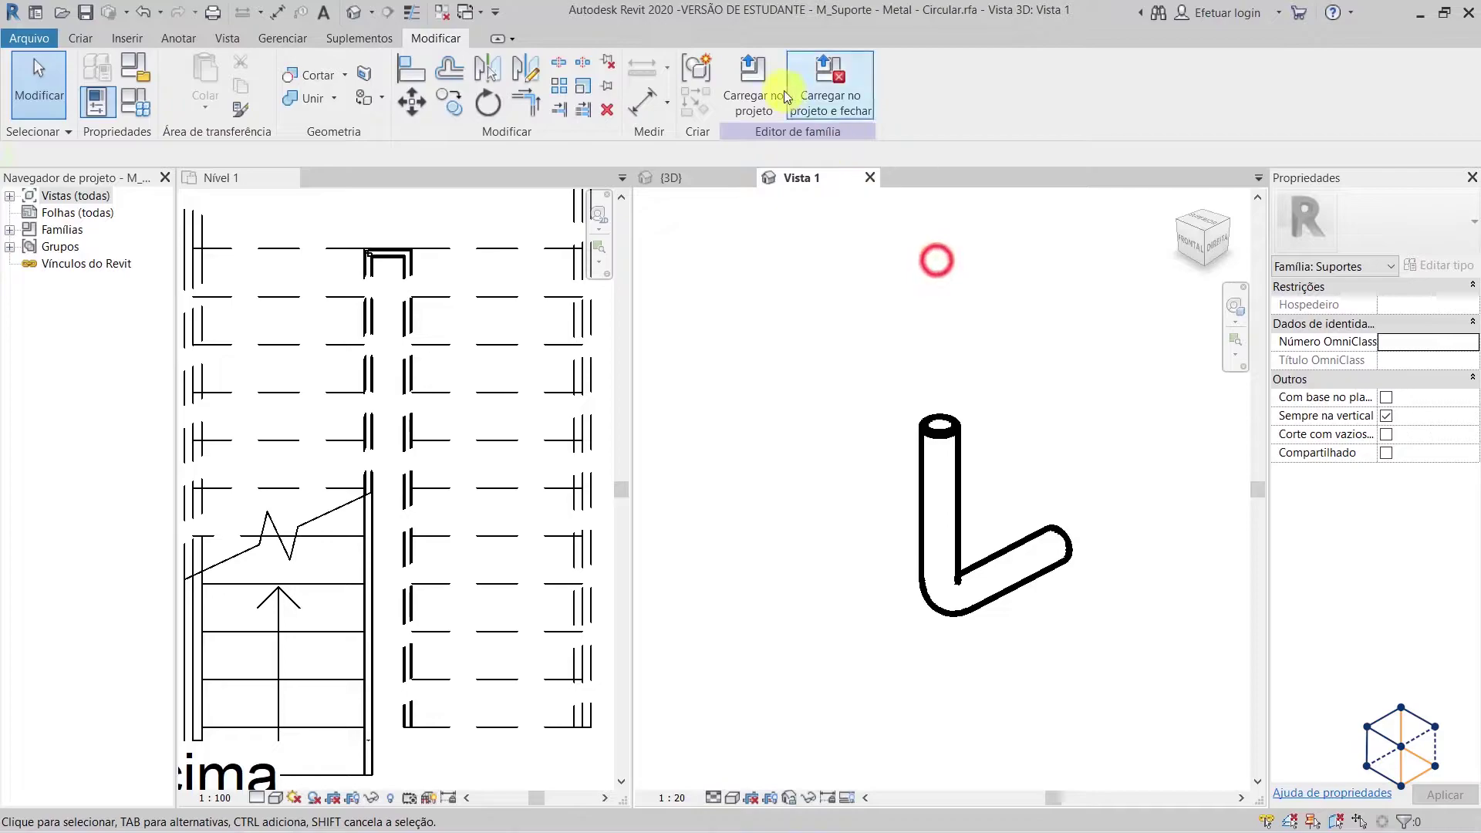
- Load the edited support family into the project, replacing the existing version and its parameter values, and inspect the railing's supports
left_click(750, 94)
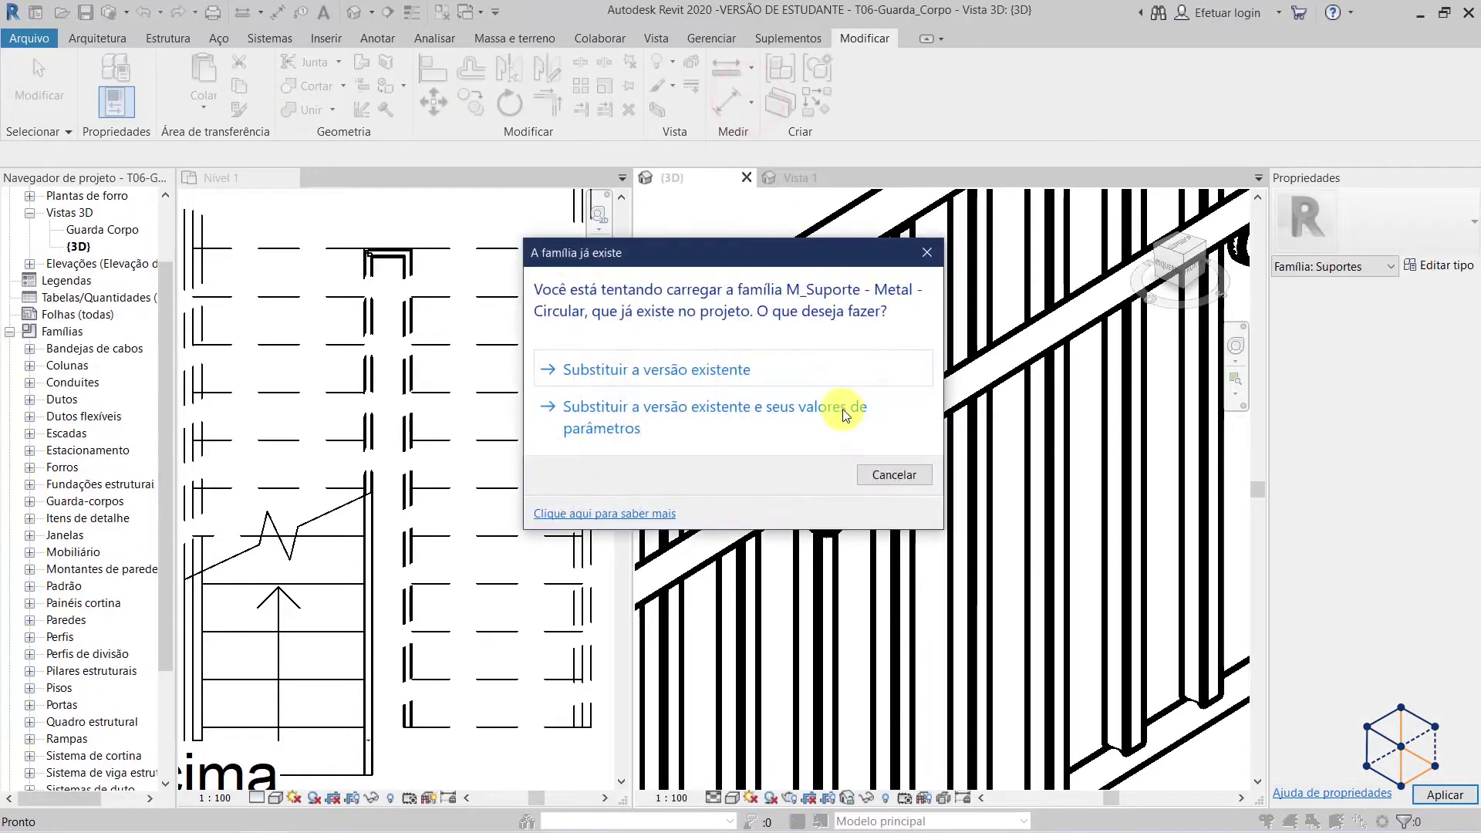
left_click(717, 428)
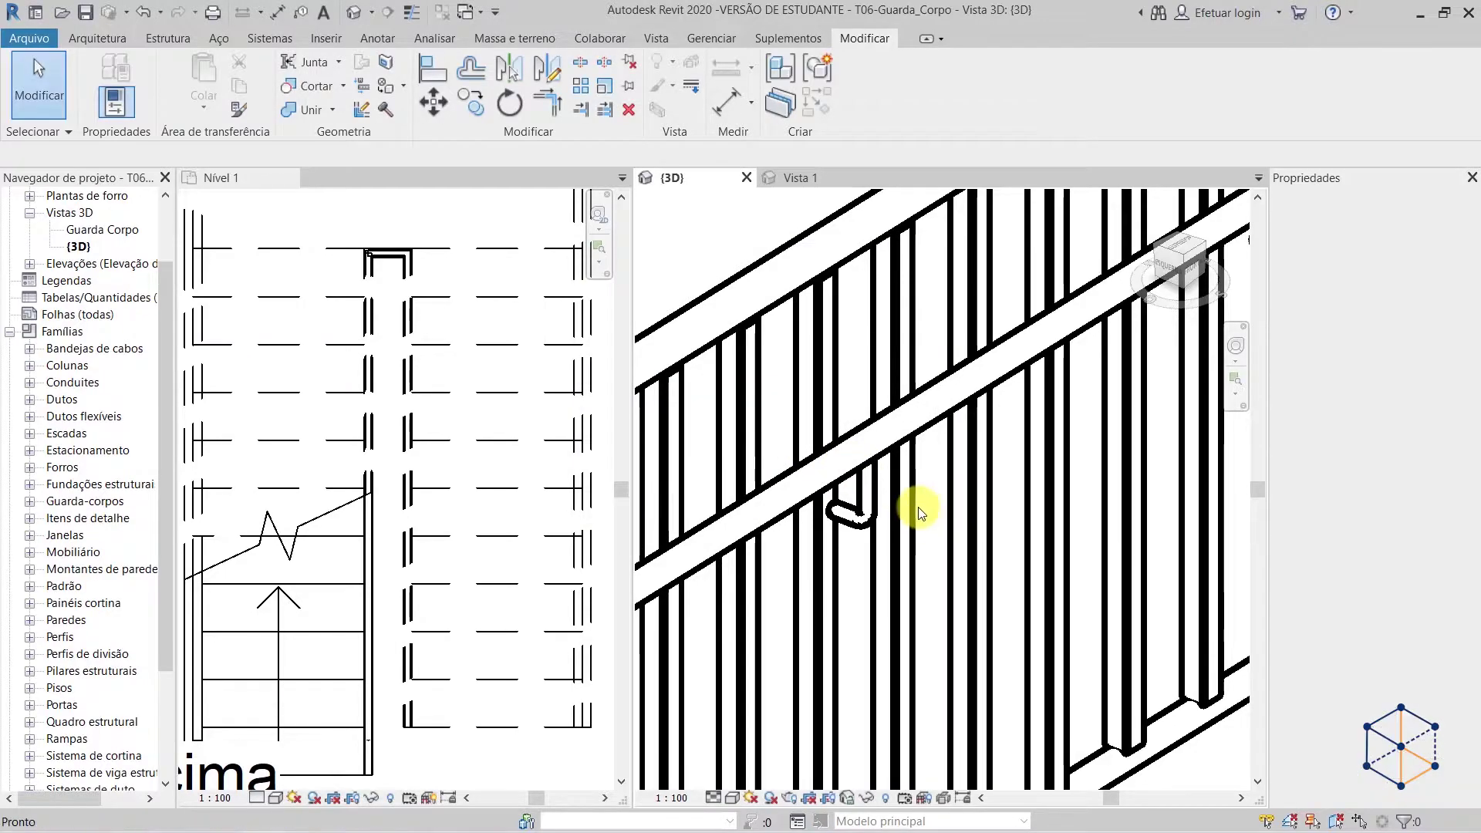
middle_click_drag(955, 555, 1022, 530, "shift")
middle_click_drag(880, 561, 922, 522, "shift")
scroll(862, 344, "down", 2)
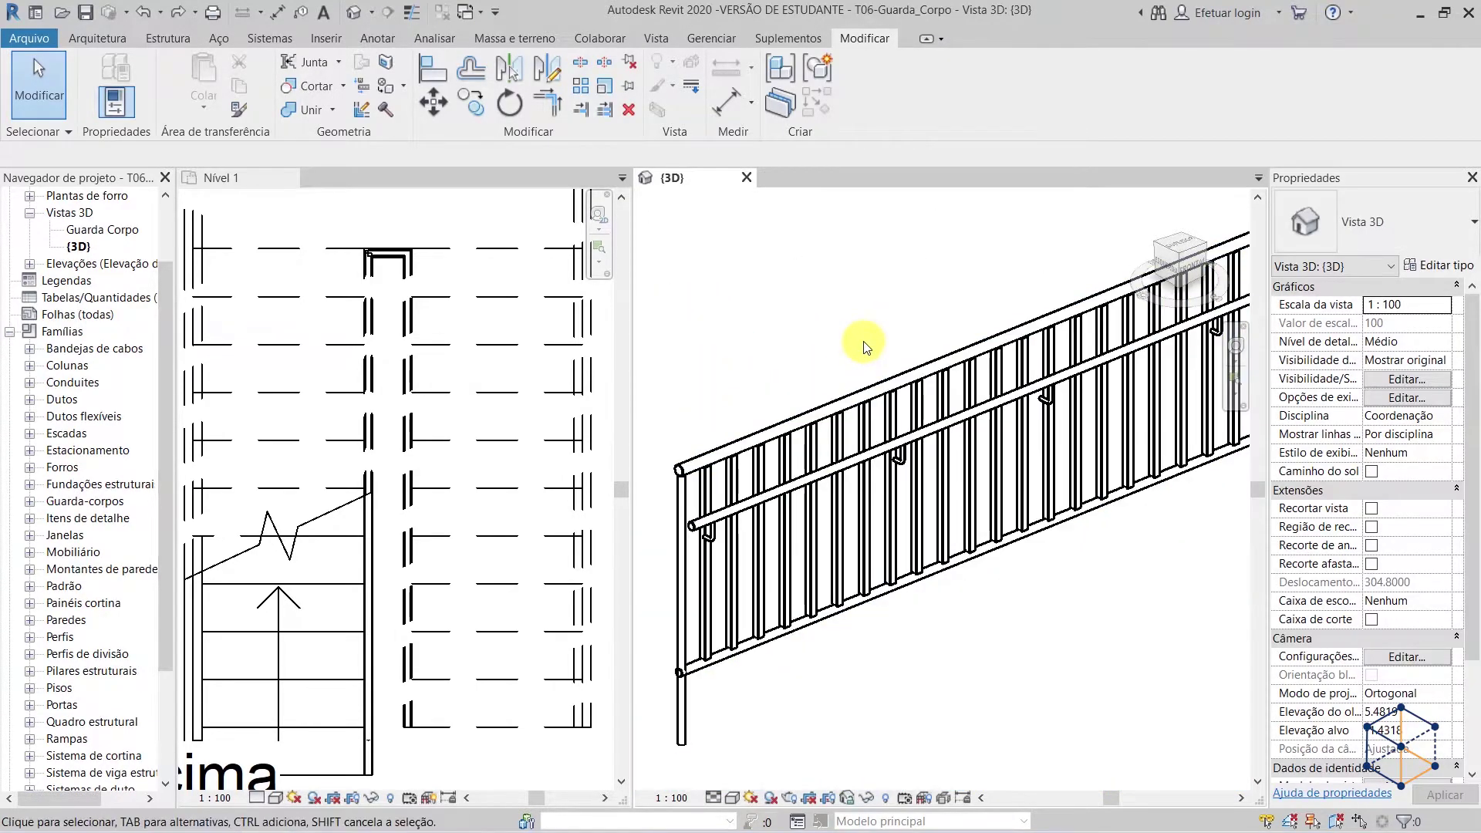
- In a frontal view, unpin a handrail support on the freestanding railing and nudge it rightward to line up with the adjacent baluster
middle_click_drag(882, 715, 1018, 699, "shift")
scroll(1035, 658, "up", 4)
scroll(905, 454, "down", 2)
middle_click_drag(1150, 678, 779, 686, "shift")
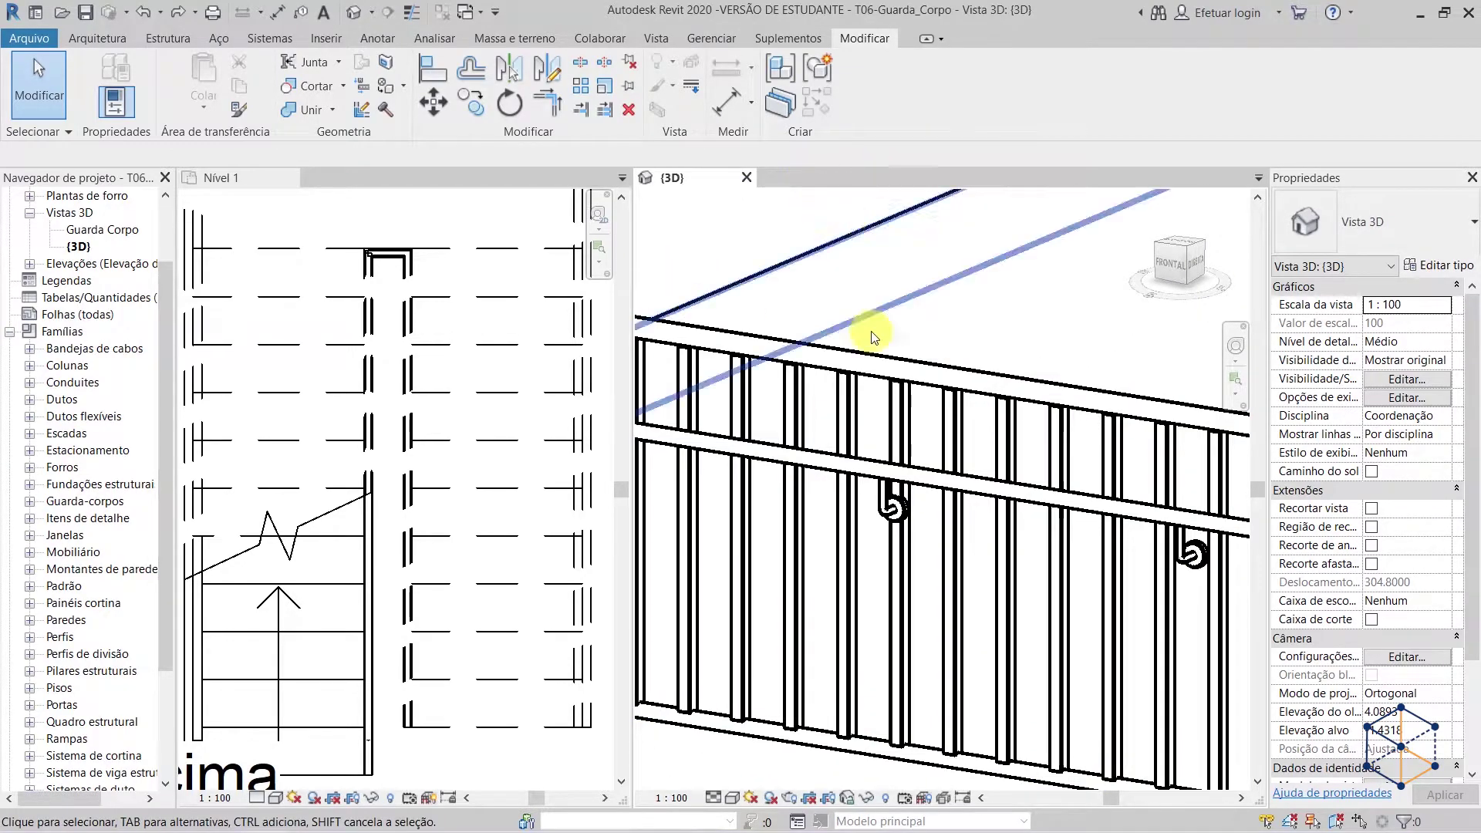
middle_click_drag(819, 697, 1048, 588, "shift")
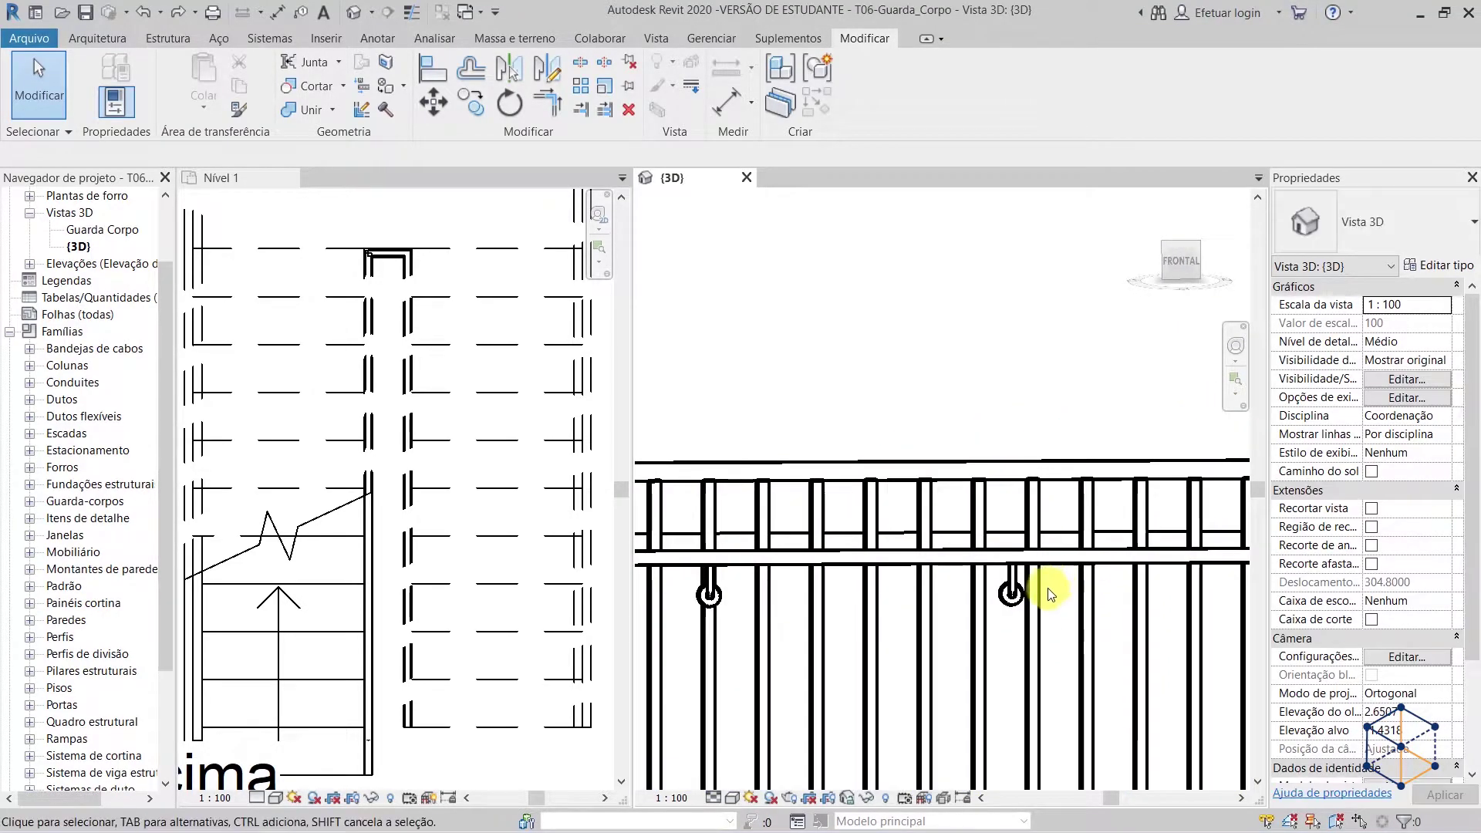
scroll(1059, 594, "up", 4)
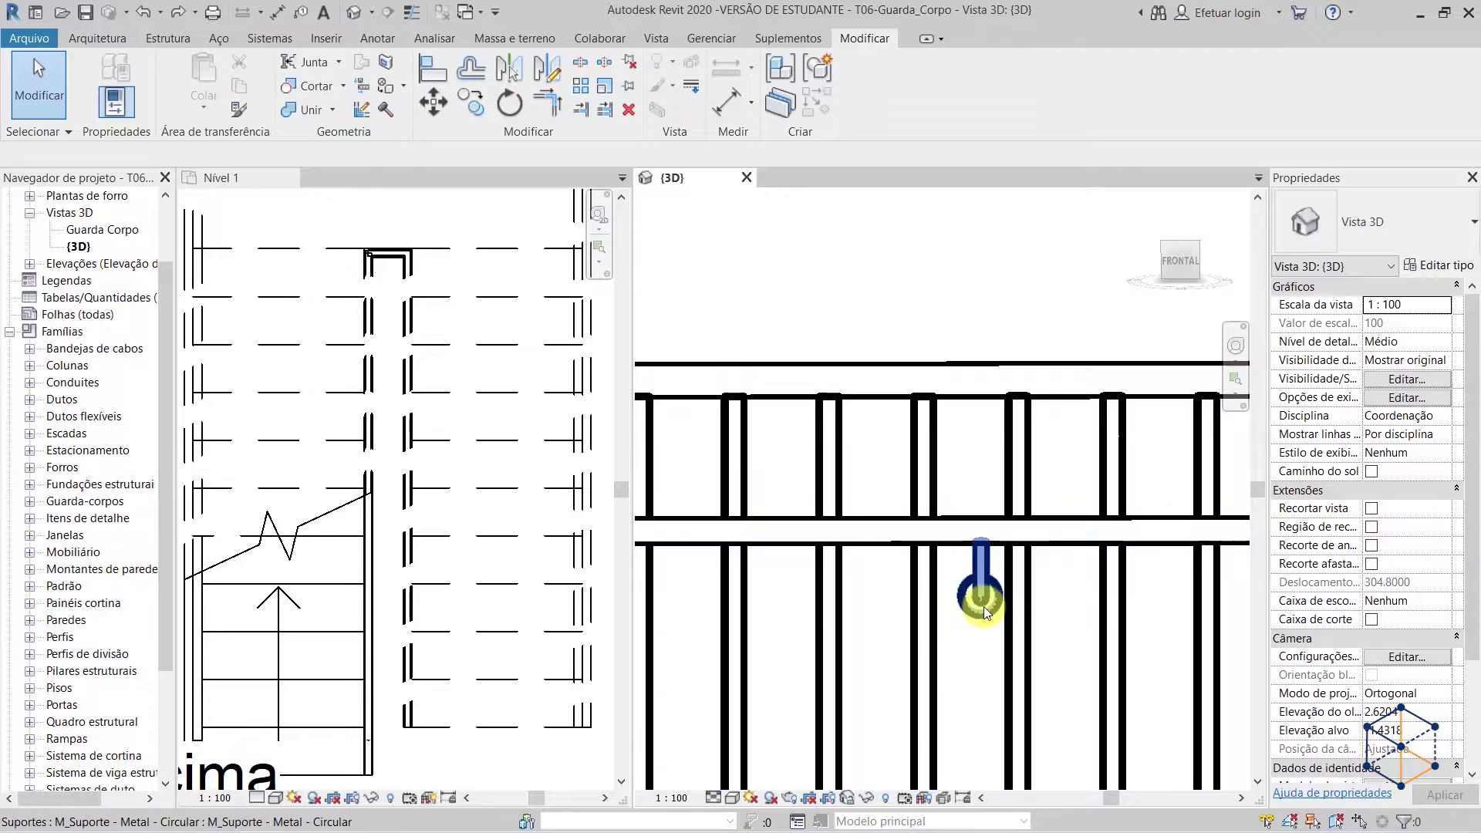
left_click(983, 606)
left_click(1022, 535)
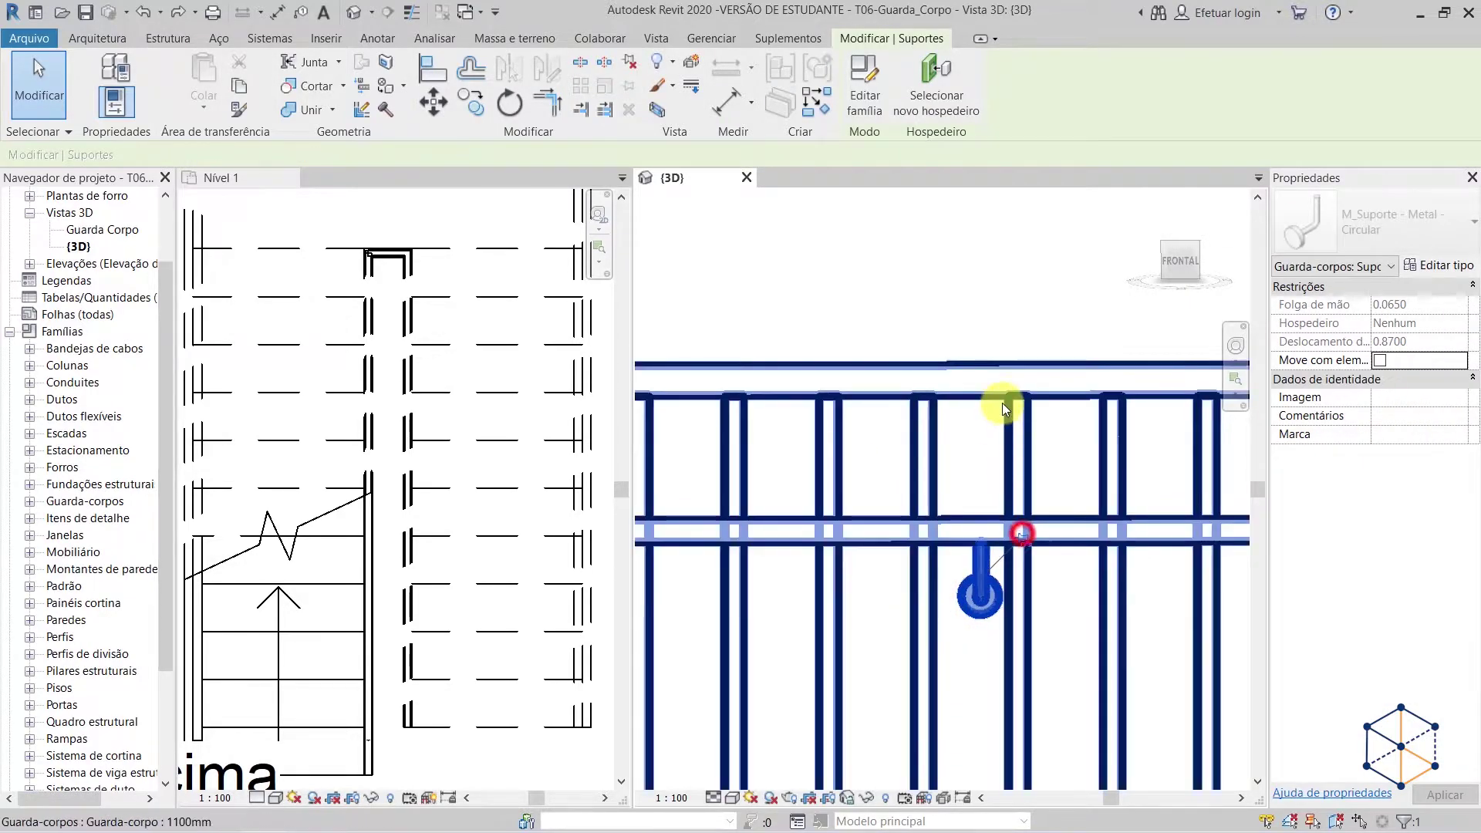
key("Right")
key("Right")
key("Right")
key("Right")
key("Right")
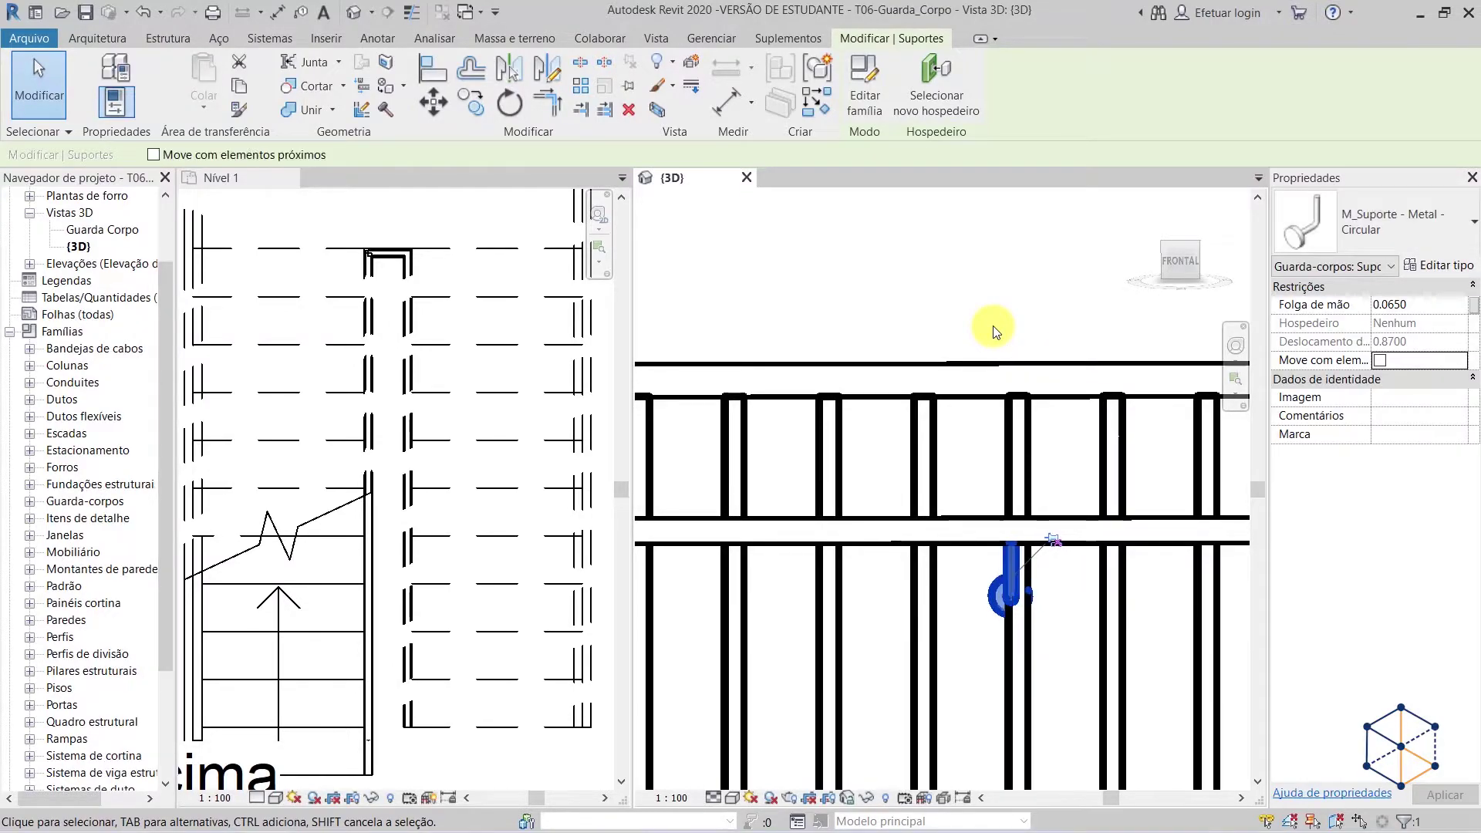
- Deselect the handrail support and undo its rightward nudges and unpinning
key("Escape")
key("ctrl+z")
key("ctrl+z")
key("ctrl+z")
key("ctrl+z")
key("ctrl+z")
key("ctrl+z")
key("ctrl+z")
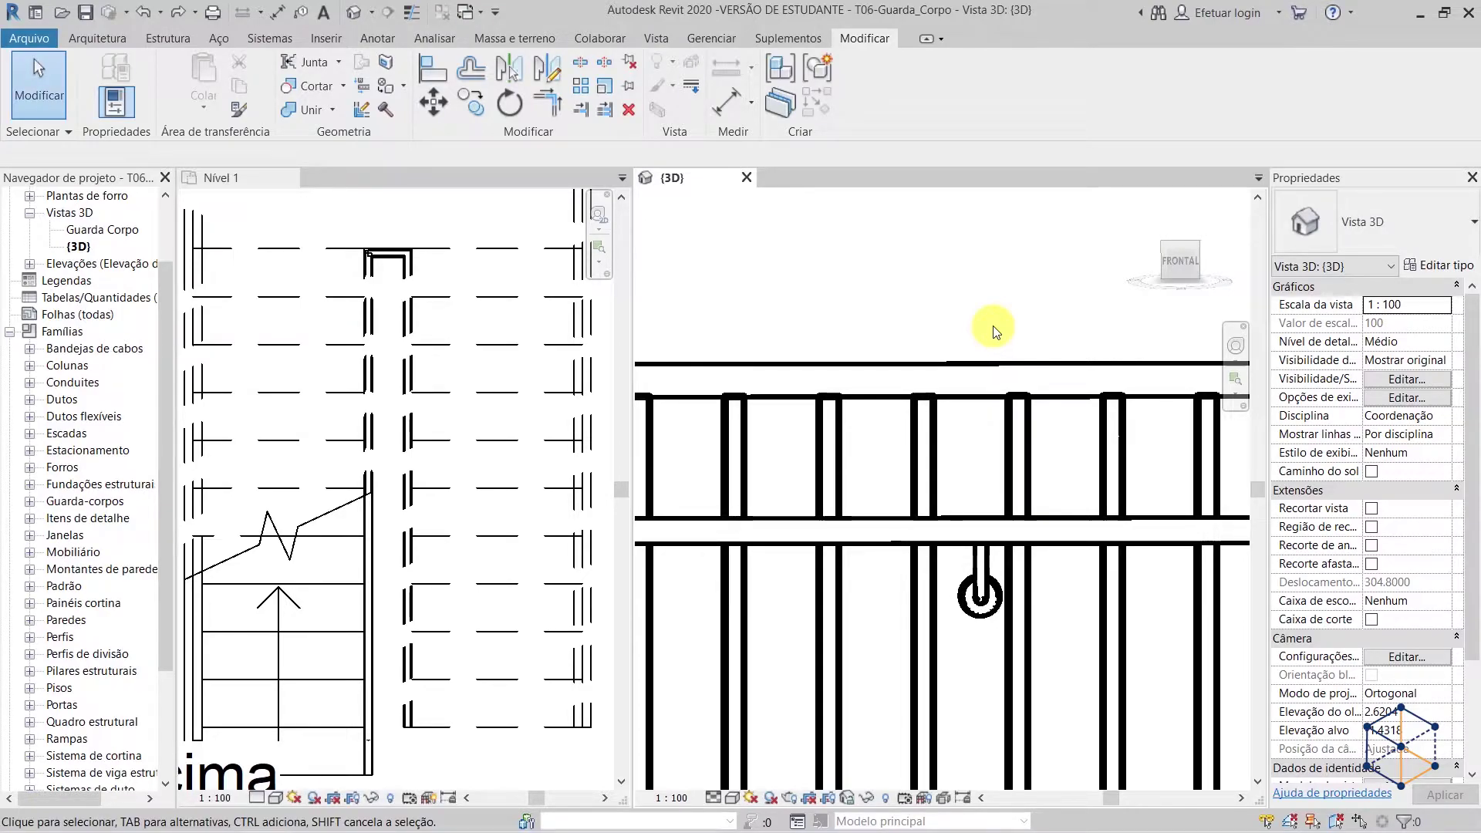
- Duplicate the freestanding railing's 1100mm type as "Corrimão de Vidro"
middle_click_drag(1000, 332, 905, 469, "shift")
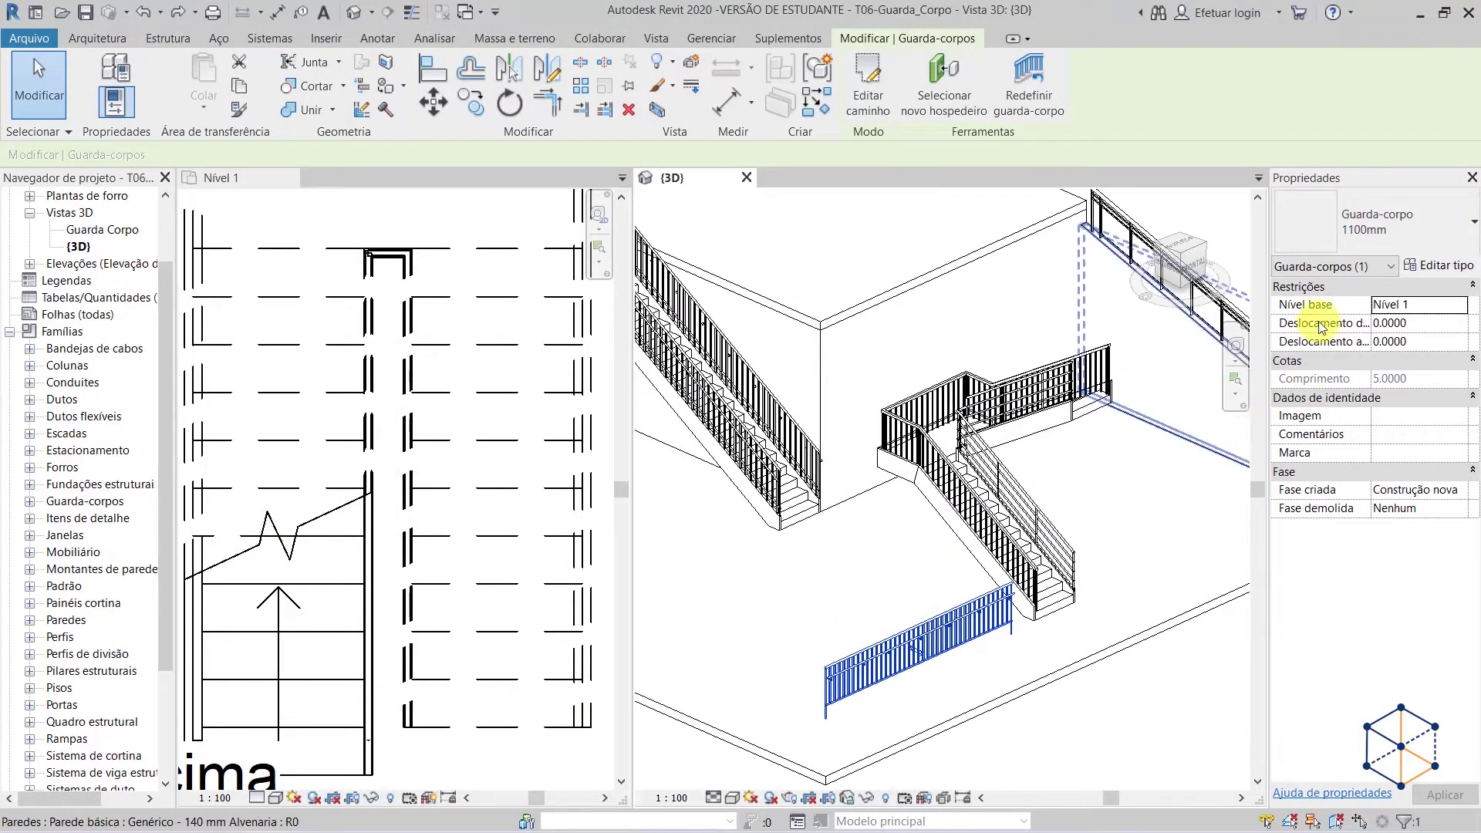
left_click(1433, 266)
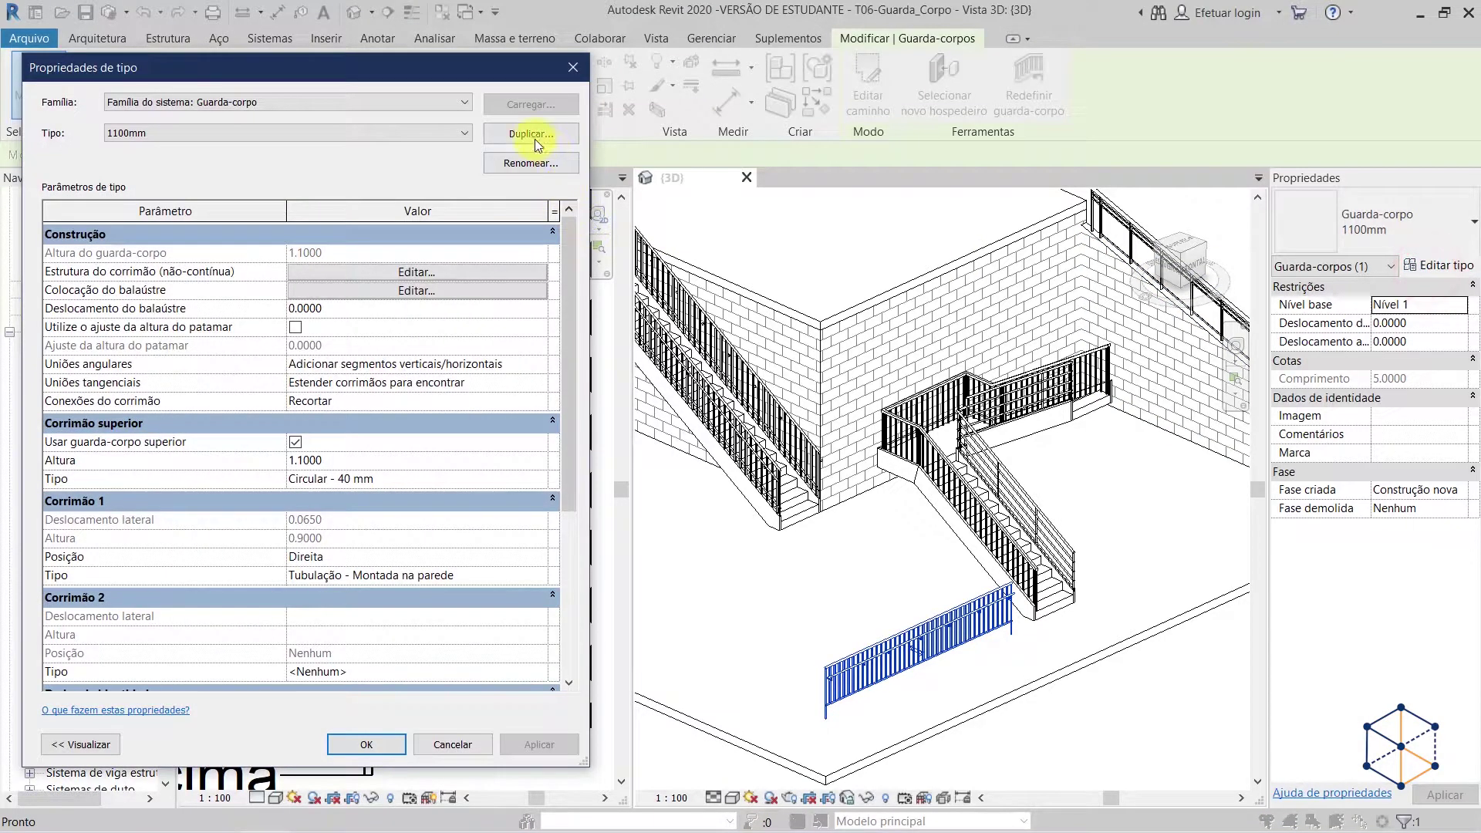
left_click(532, 137)
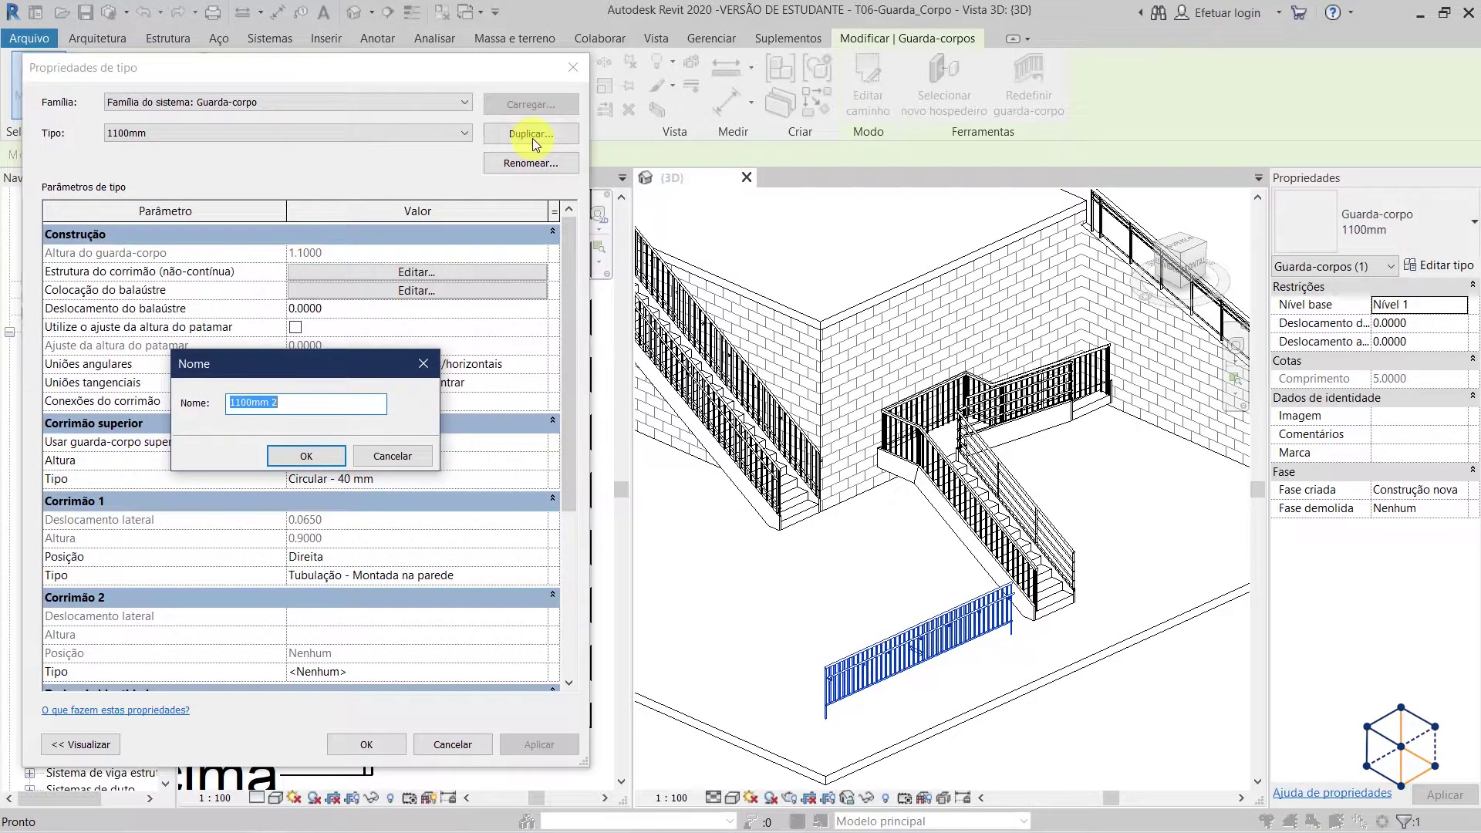
type("Corrimão de Vidro")
key("Return")
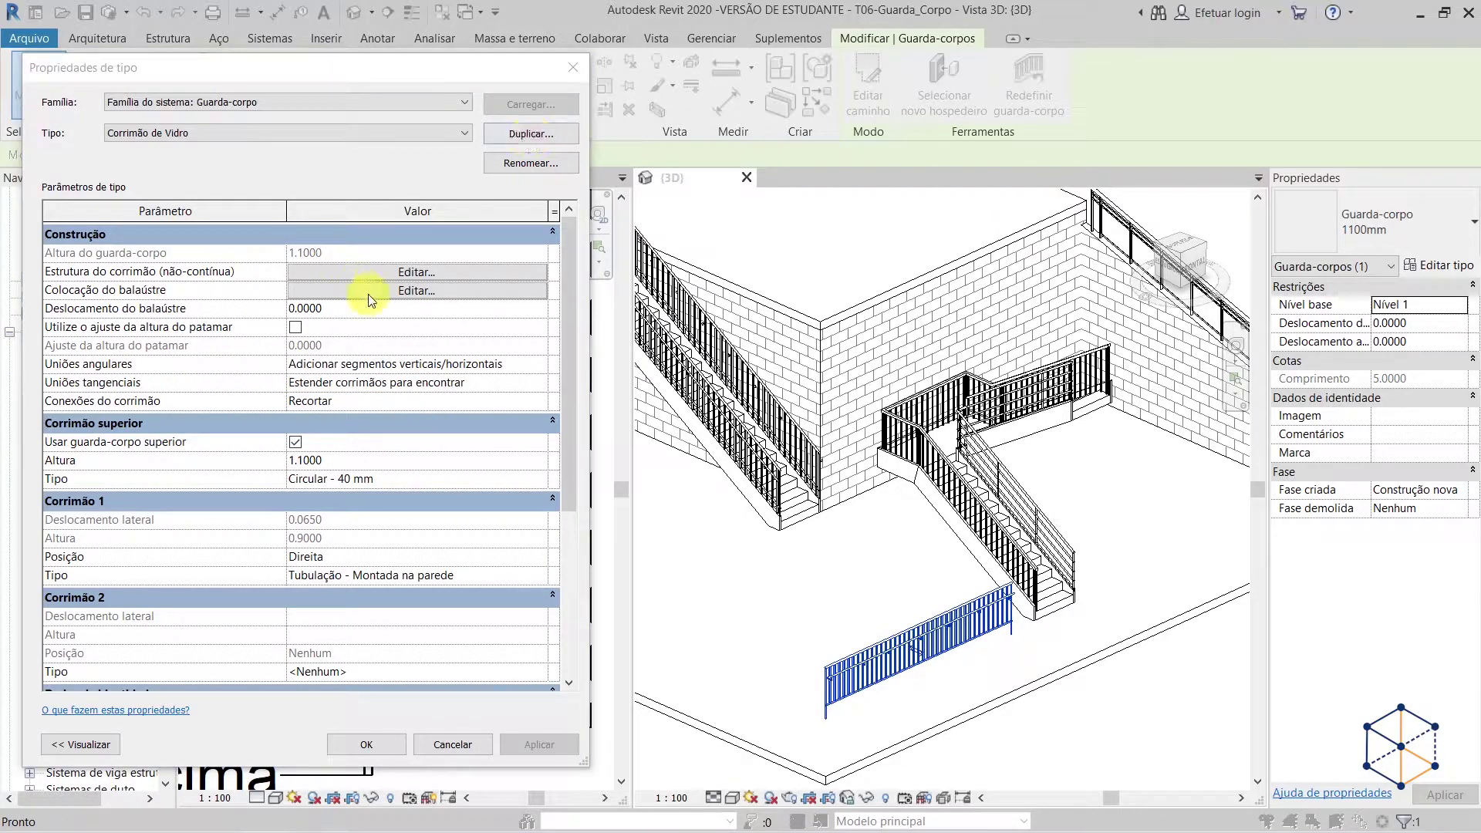
- In the new type's baluster placement, set the main pattern's baluster family to M_Painel - Vidro : 800mm
left_click(323, 291)
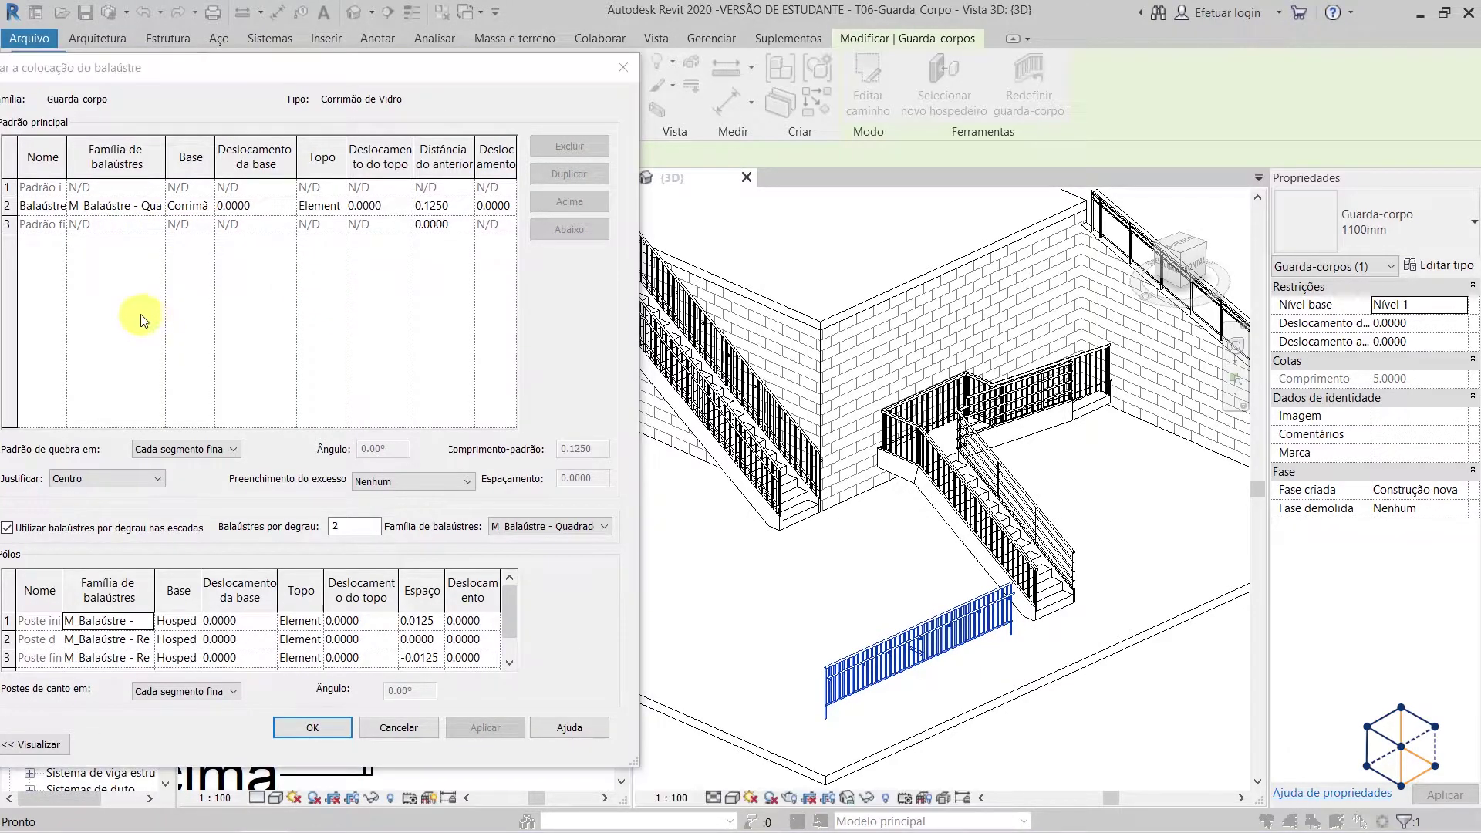
left_click(159, 206)
scroll(193, 269, "down", 1)
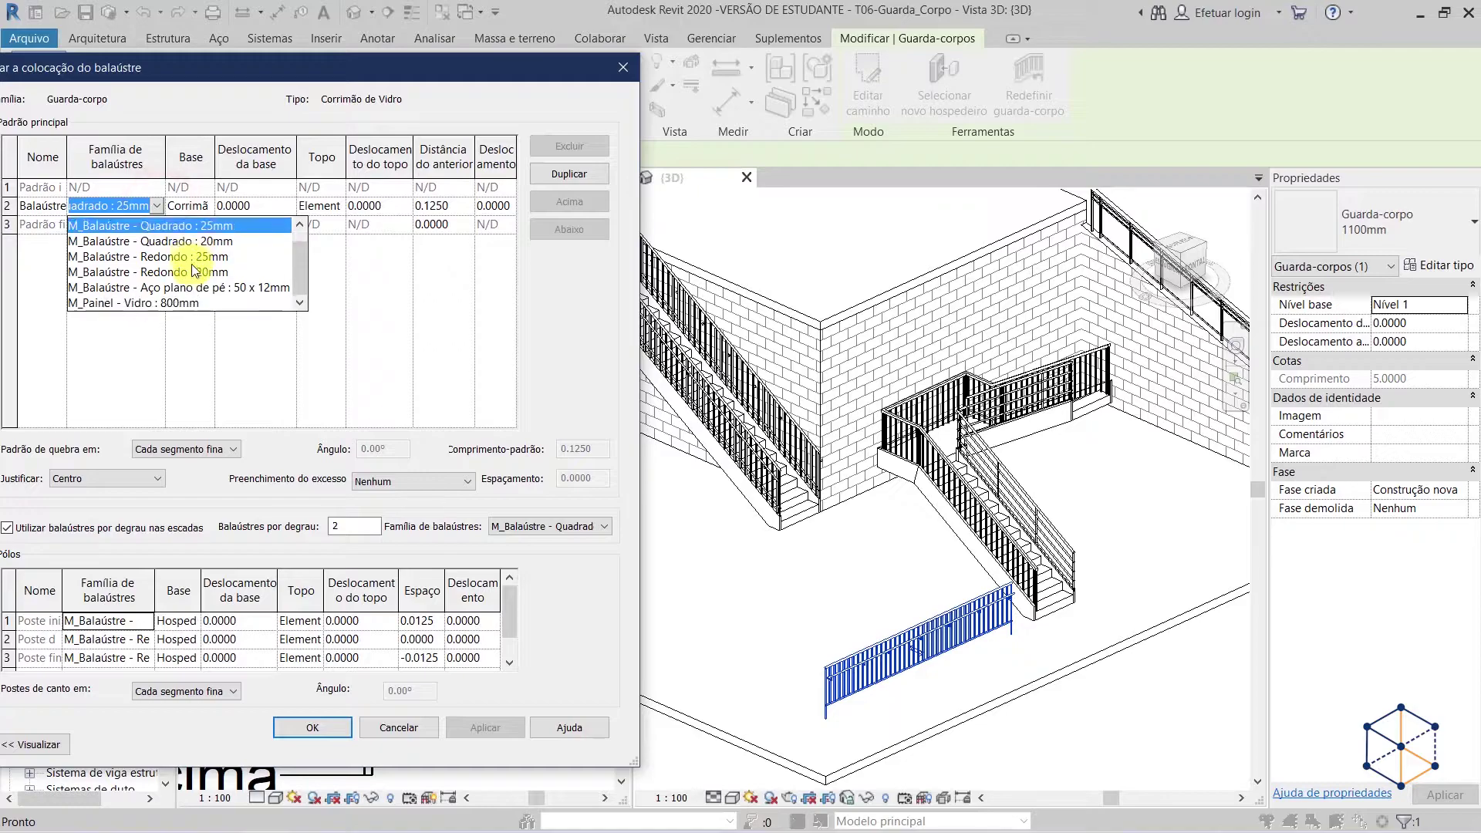
left_click(142, 299)
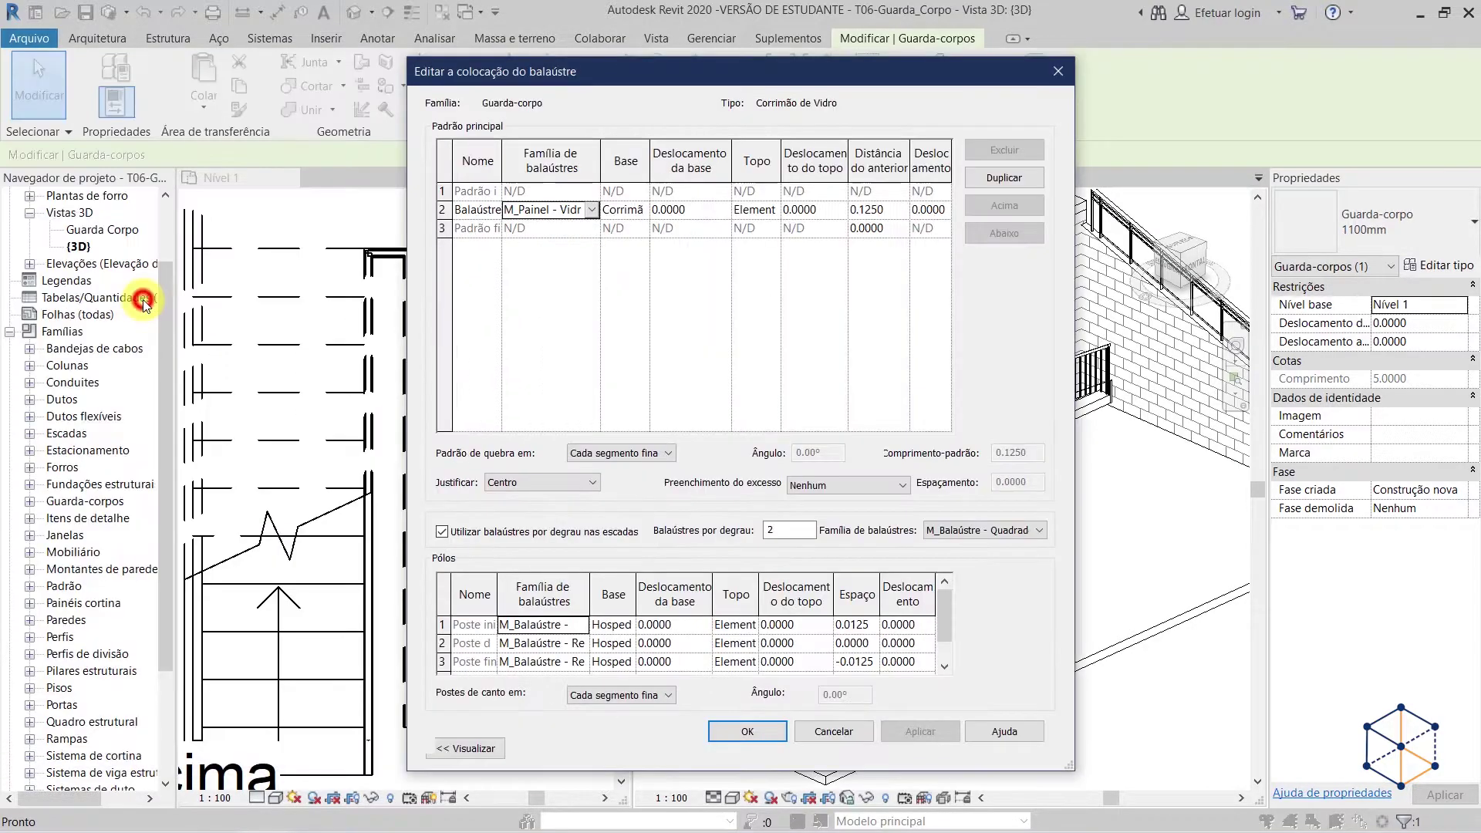
- Widen the baluster pattern table's columns and review the base and top reference options of the glass panel
left_click_drag(831, 76, 428, 76)
double_click(198, 169)
left_click_drag(672, 287, 806, 285)
left_click(321, 210)
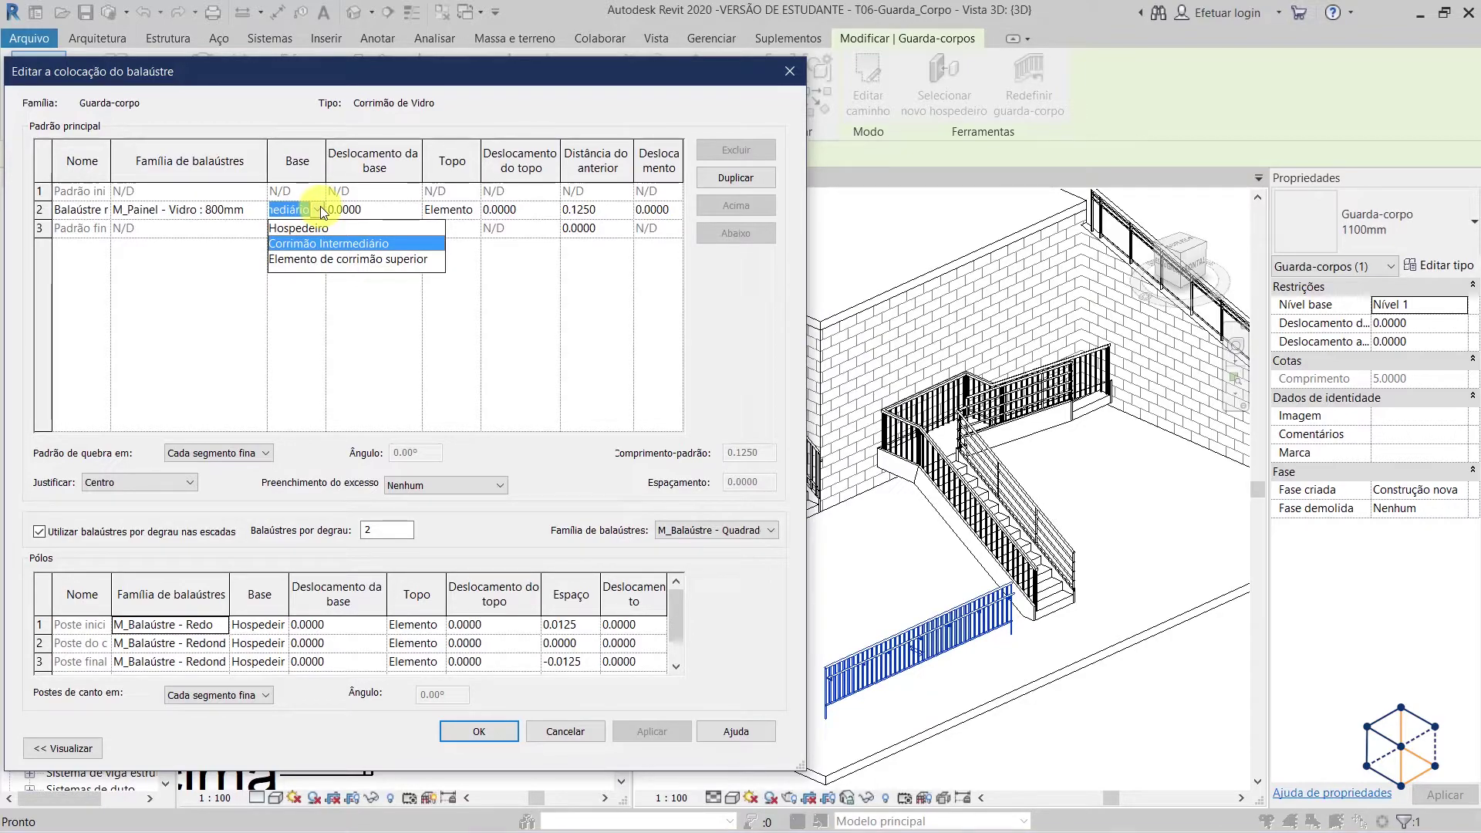
left_click(321, 206)
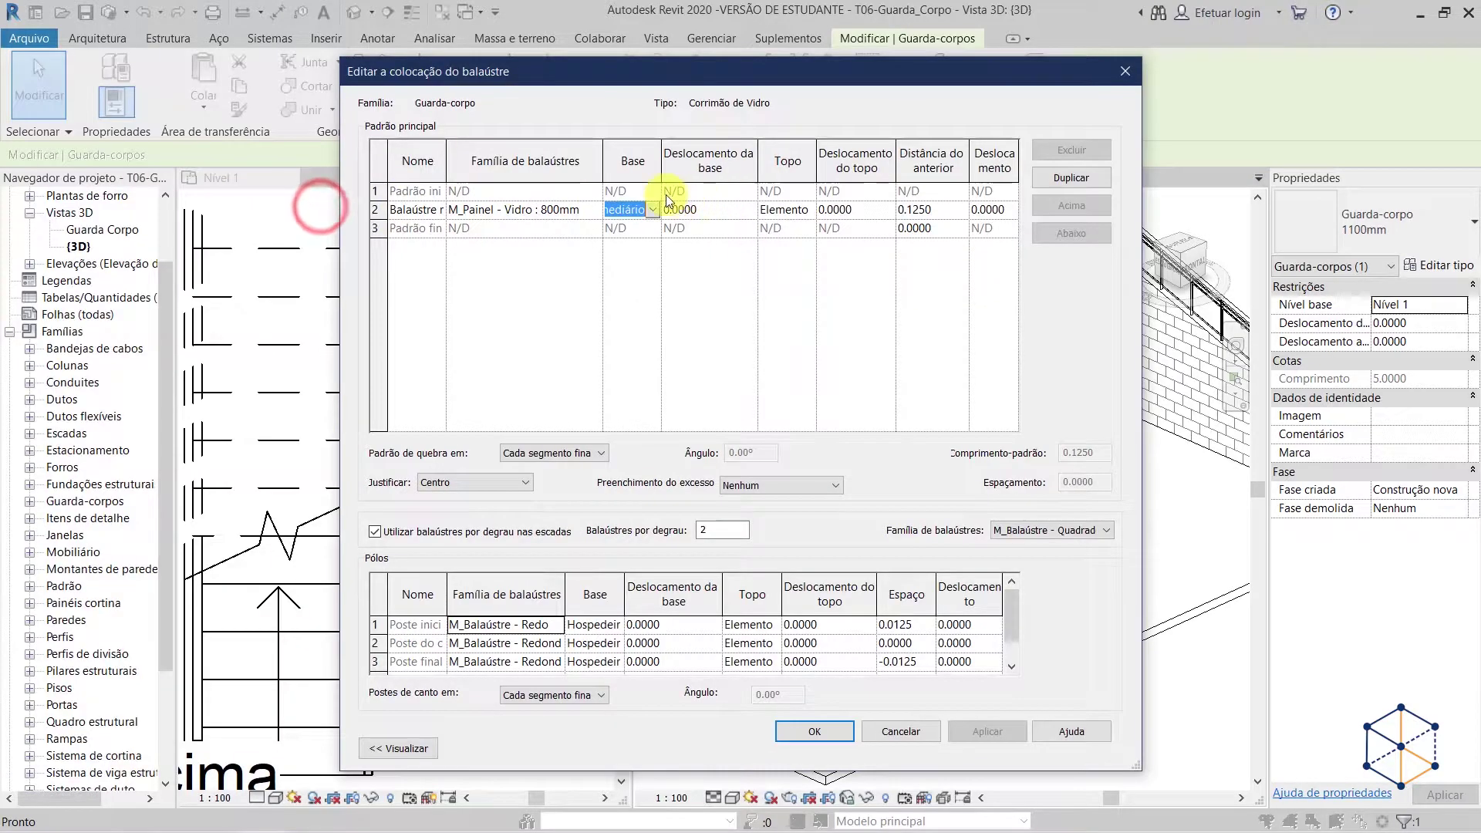
left_click_drag(679, 70, 369, 71)
left_click_drag(351, 159, 368, 160)
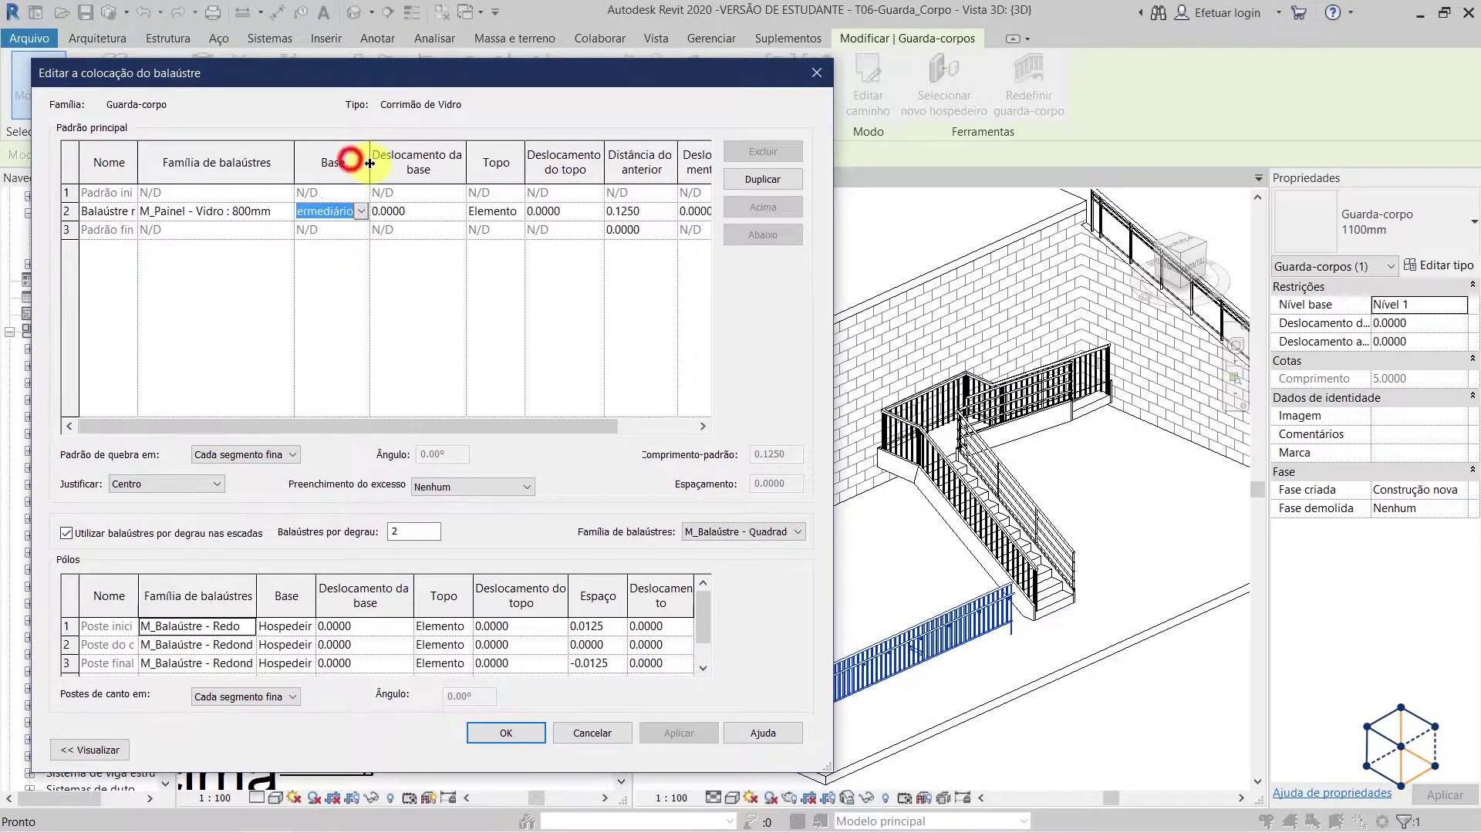
left_click(517, 212)
left_click(514, 224)
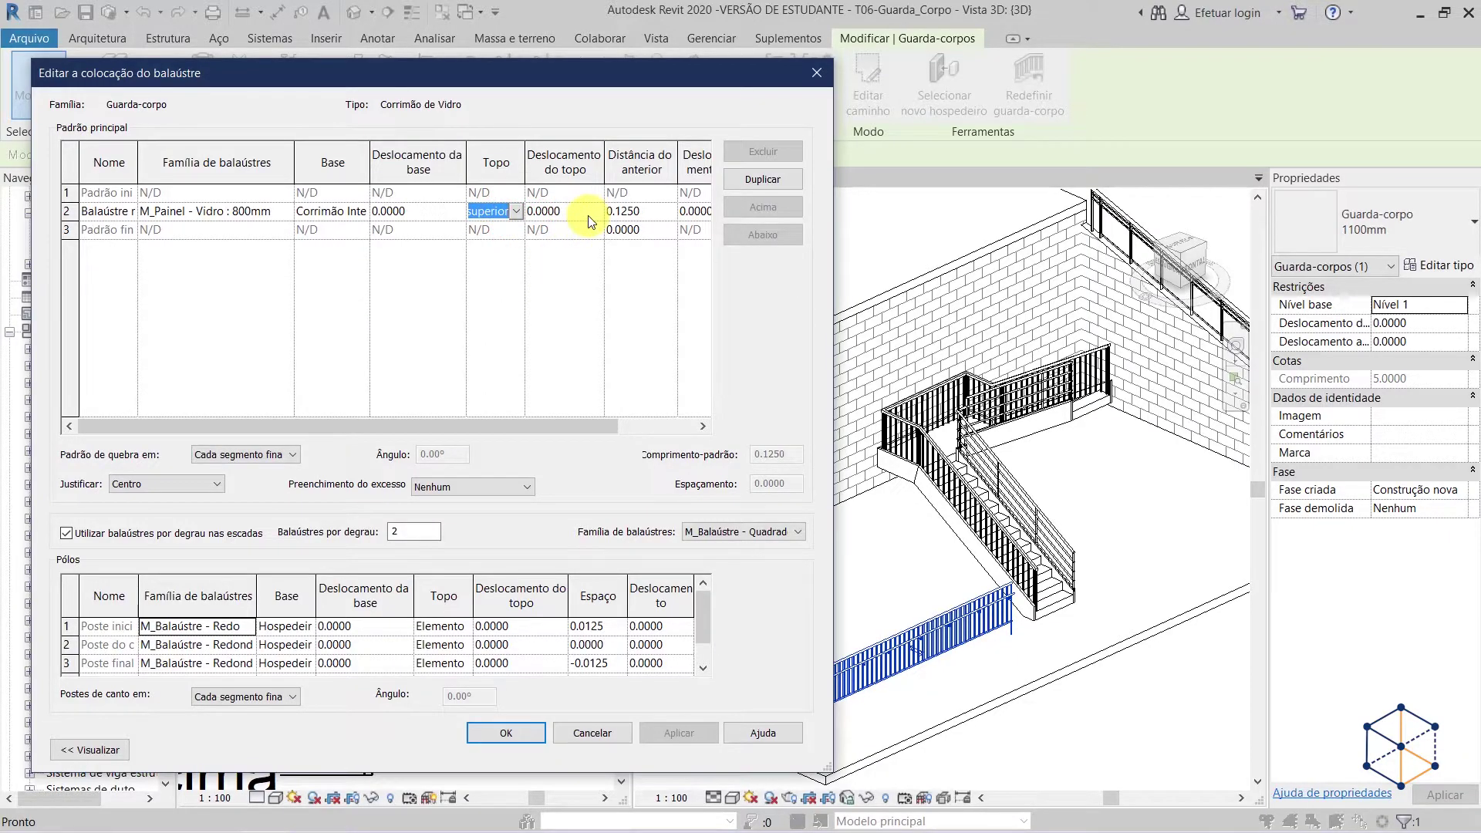
- Set the glass panel's distance from the previous one to 0.85, apply the type to the freestanding railing and inspect it
double_click(650, 213)
key("BackSpace")
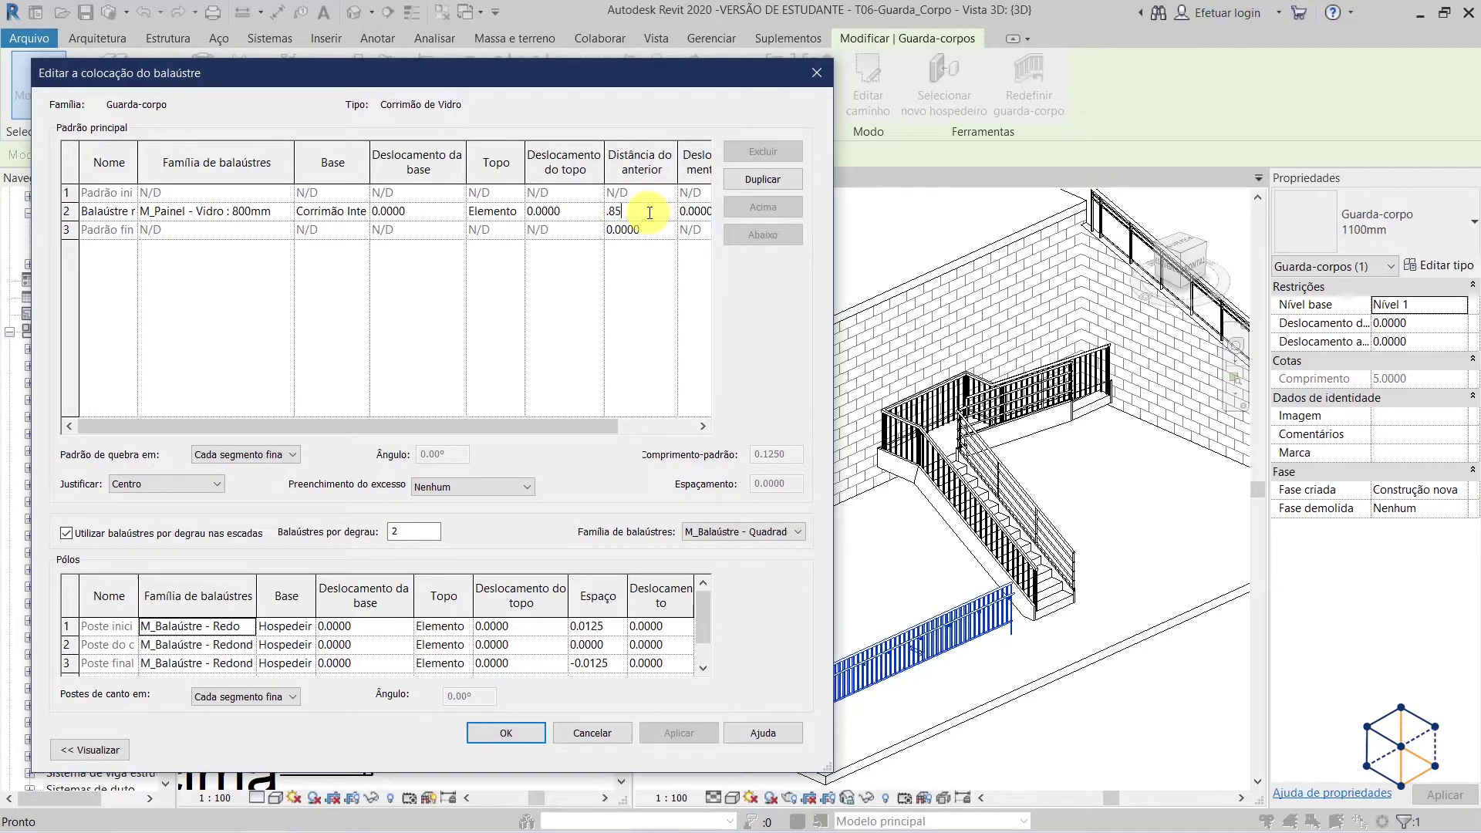
type(".85")
key("Tab")
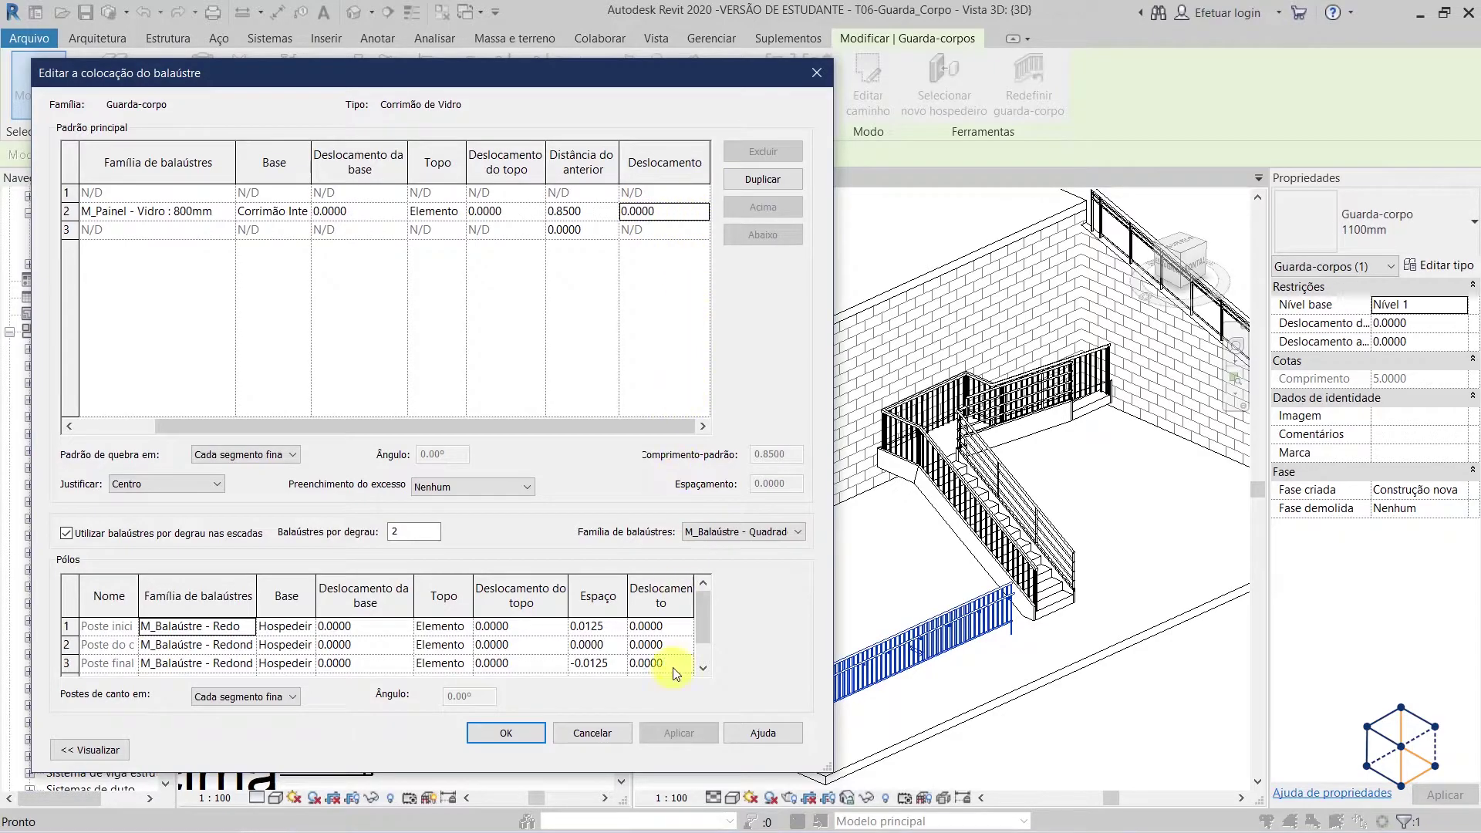
left_click(503, 732)
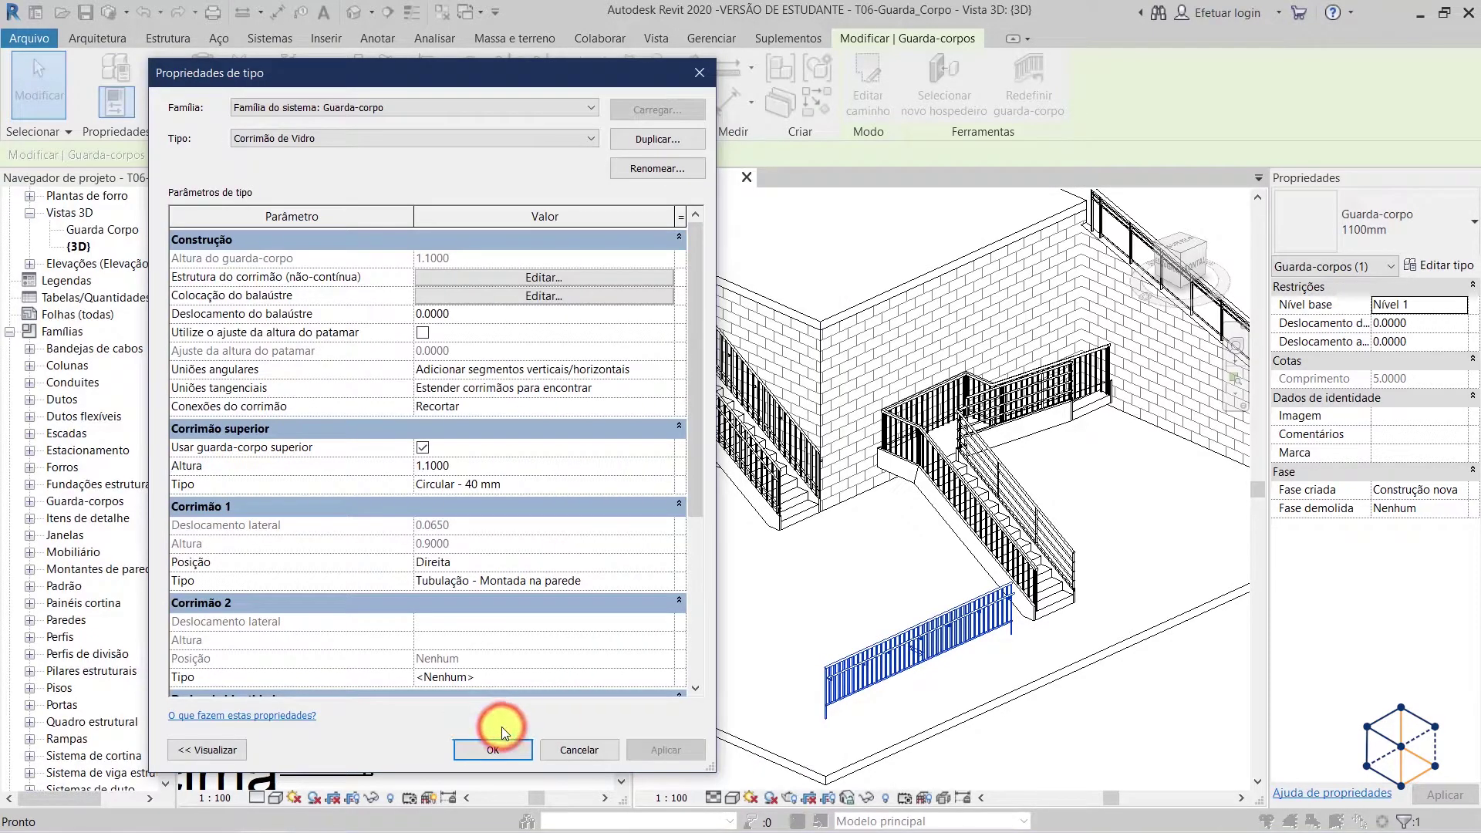
left_click(493, 748)
left_click(1123, 737)
middle_click_drag(933, 689, 1071, 651, "shift")
scroll(1001, 673, "up", 1)
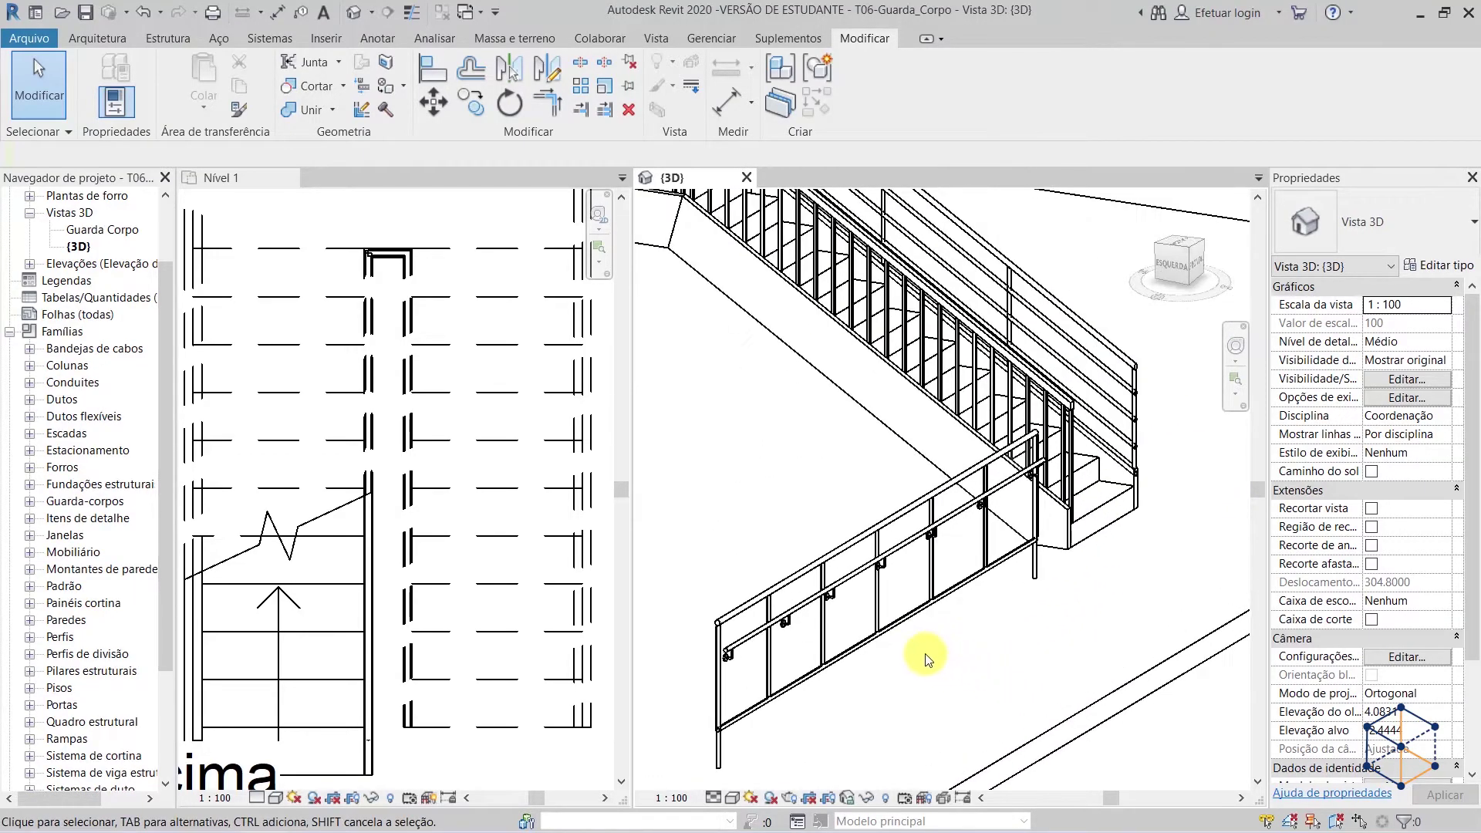
- Set the Corrimão 1 position to Nenhum in the Corrimão de Vidro type and view the freestanding railing
left_click(861, 642)
left_click(1428, 266)
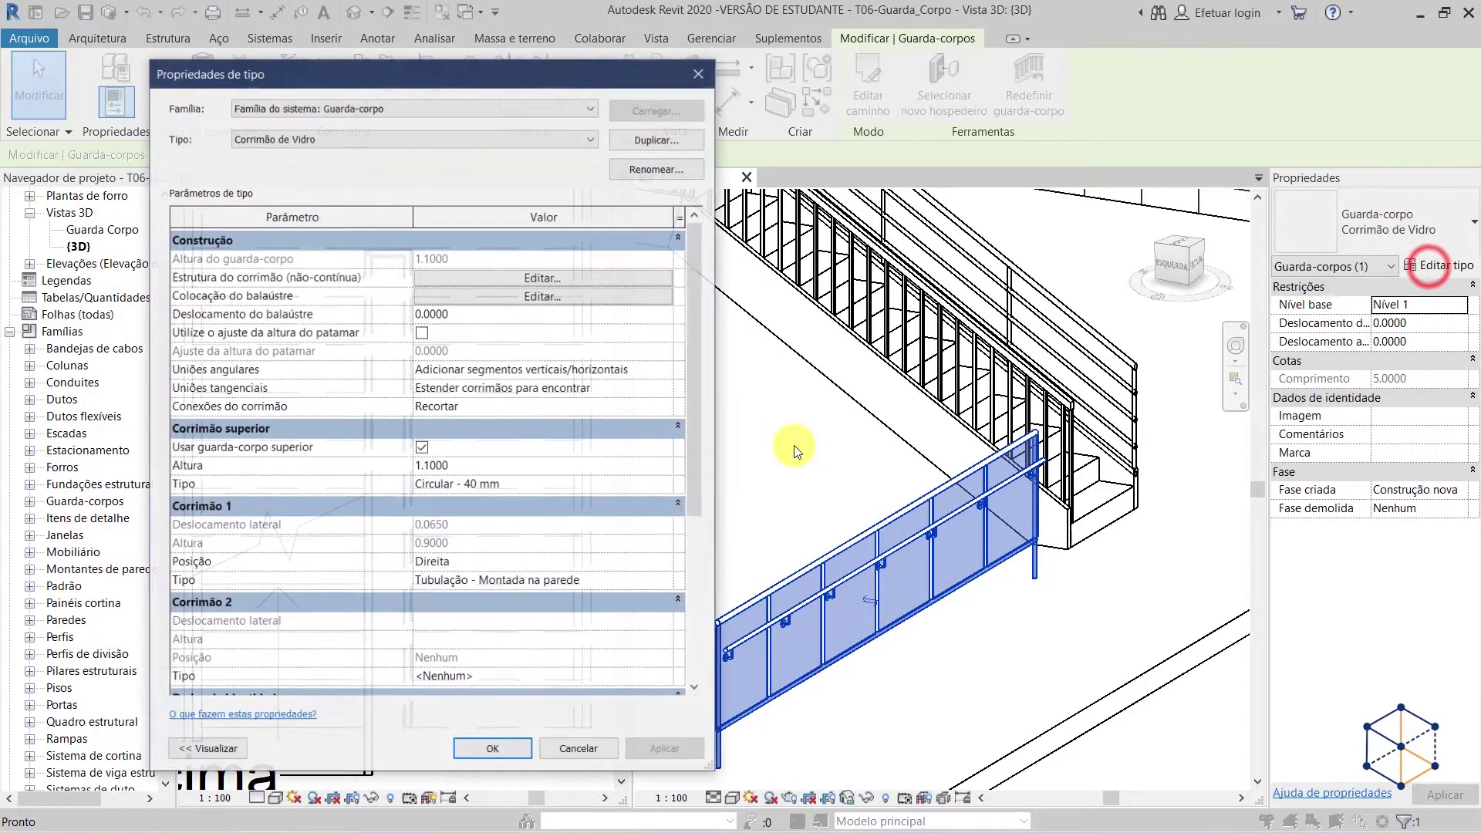
left_click(661, 562)
left_click(435, 580)
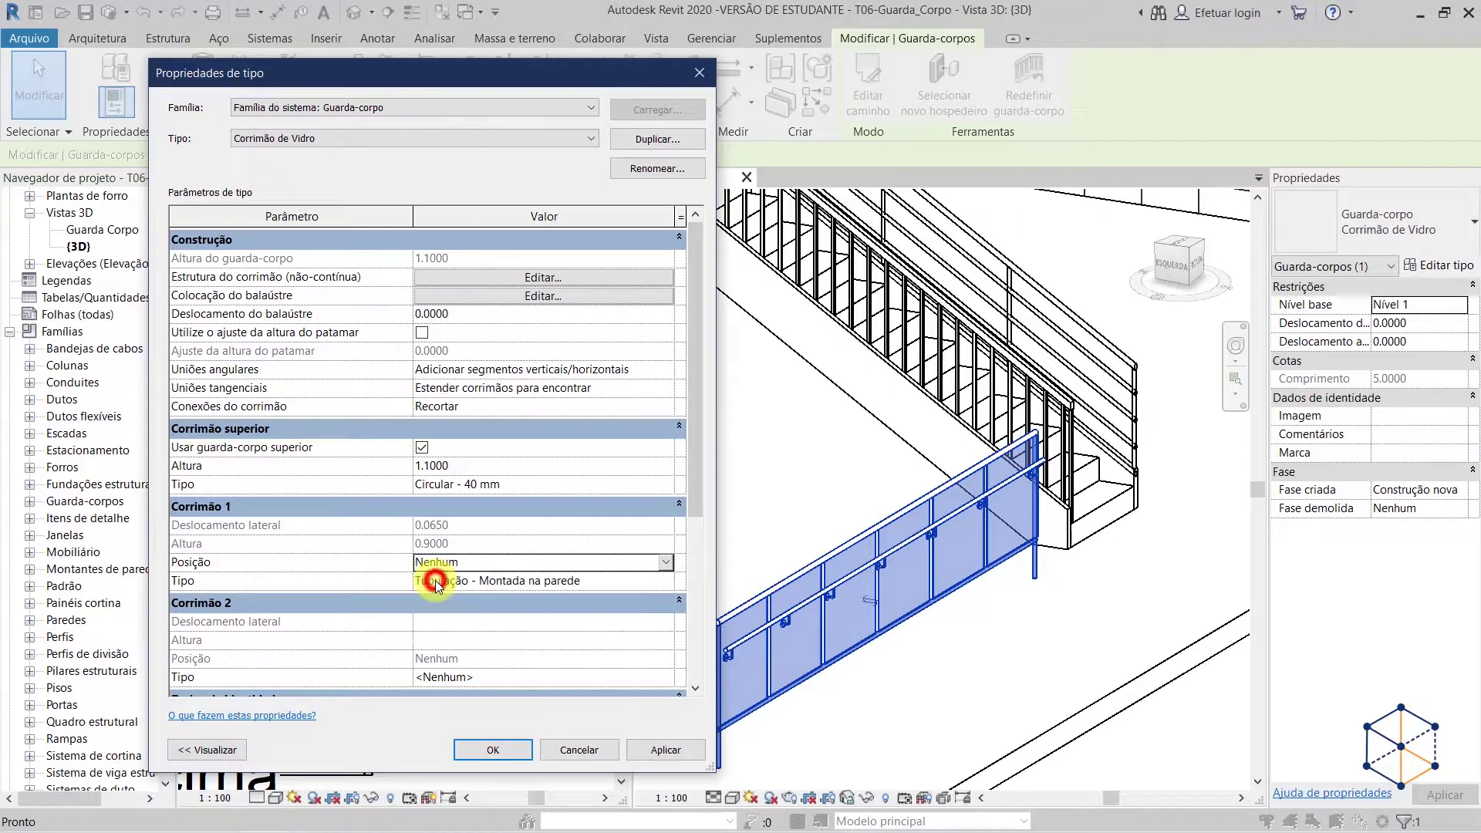
left_click(491, 748)
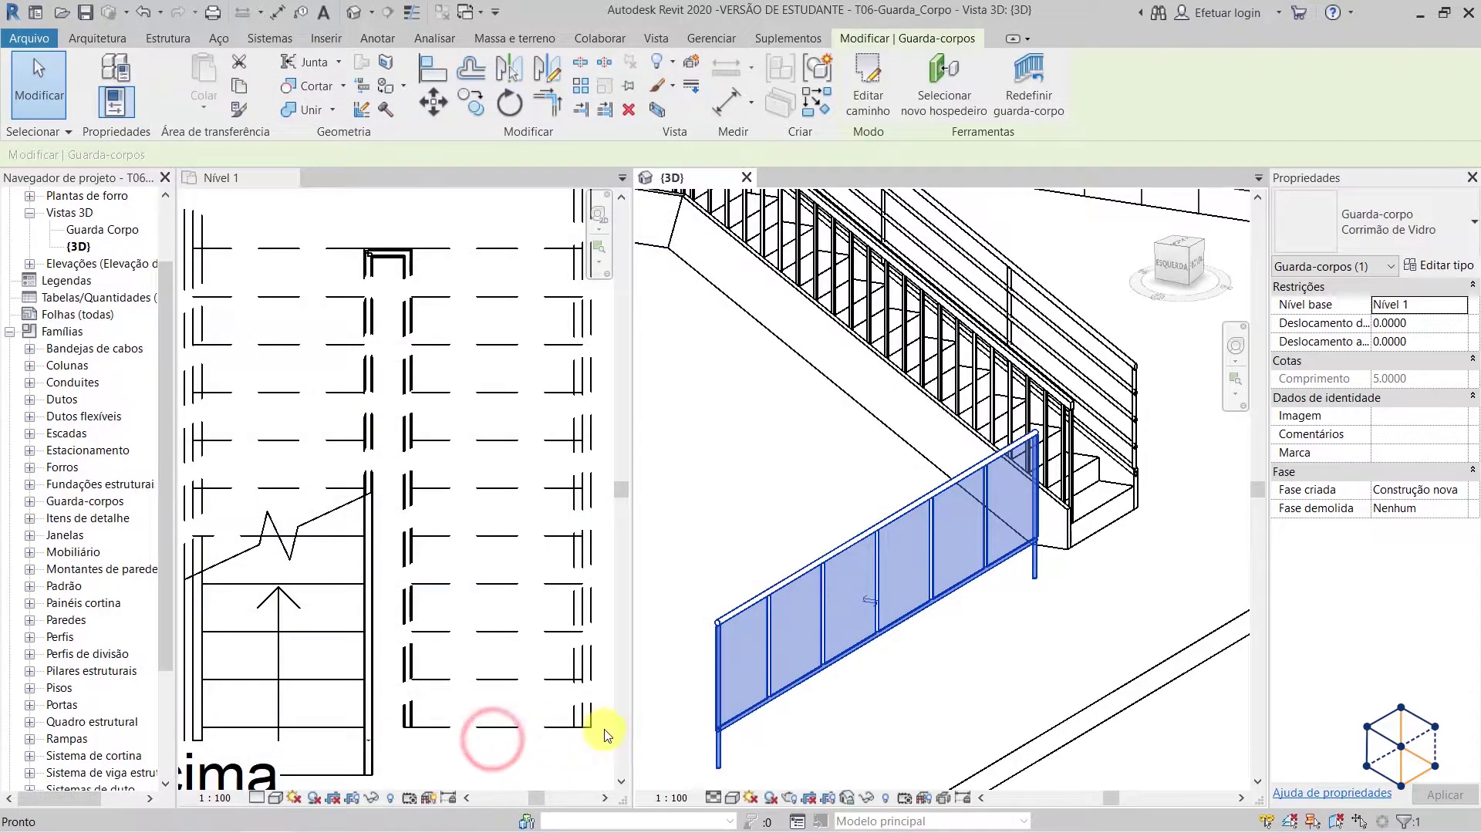
left_click(720, 574)
mouse_move(976, 622)
middle_mouse_down("shift")
mouse_move(975, 710)
mouse_move(1147, 678)
mouse_move(1212, 699)
mouse_move(902, 694)
mouse_move(1077, 718)
mouse_move(970, 721)
mouse_move(916, 754)
mouse_move(1005, 615)
mouse_move(1134, 622)
mouse_move(934, 622)
mouse_move(952, 724)
mouse_move(945, 688)
mouse_move(986, 698)
mouse_move(945, 739)
middle_mouse_up("shift")
scroll(981, 671, "down", 2)
middle_click_drag(1090, 709, 1118, 698, "shift")
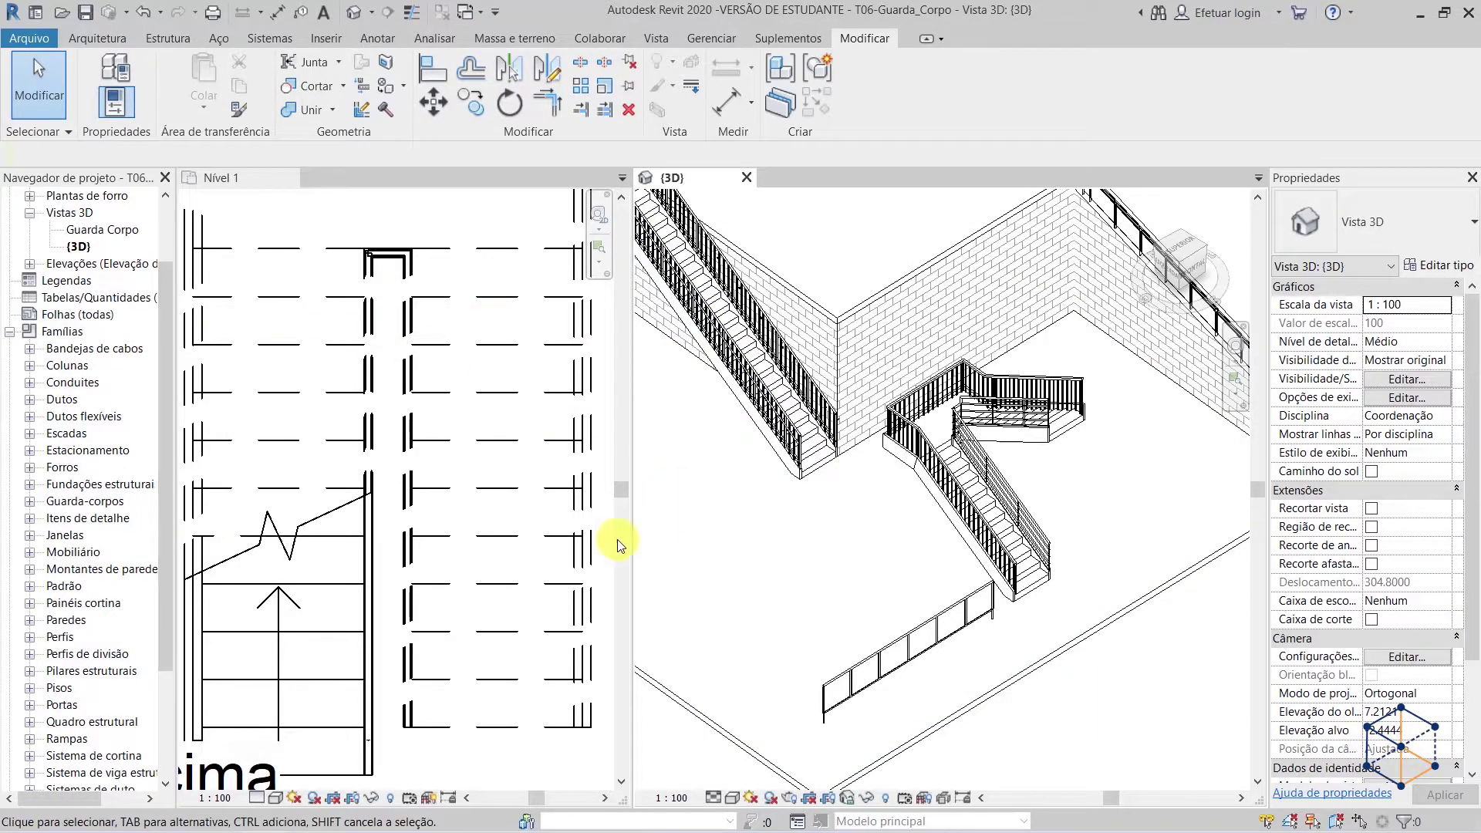
- On the Nível 1 plan, draw a 4 m horizontal Parede cortina wall with 1.5 m unconnected height, parallel to the freestanding railing
scroll(432, 619, "down", 4)
scroll(433, 620, "down", 2)
middle_click_drag(394, 659, 648, 706)
middle_click_drag(497, 502, 378, 542)
left_click(86, 37)
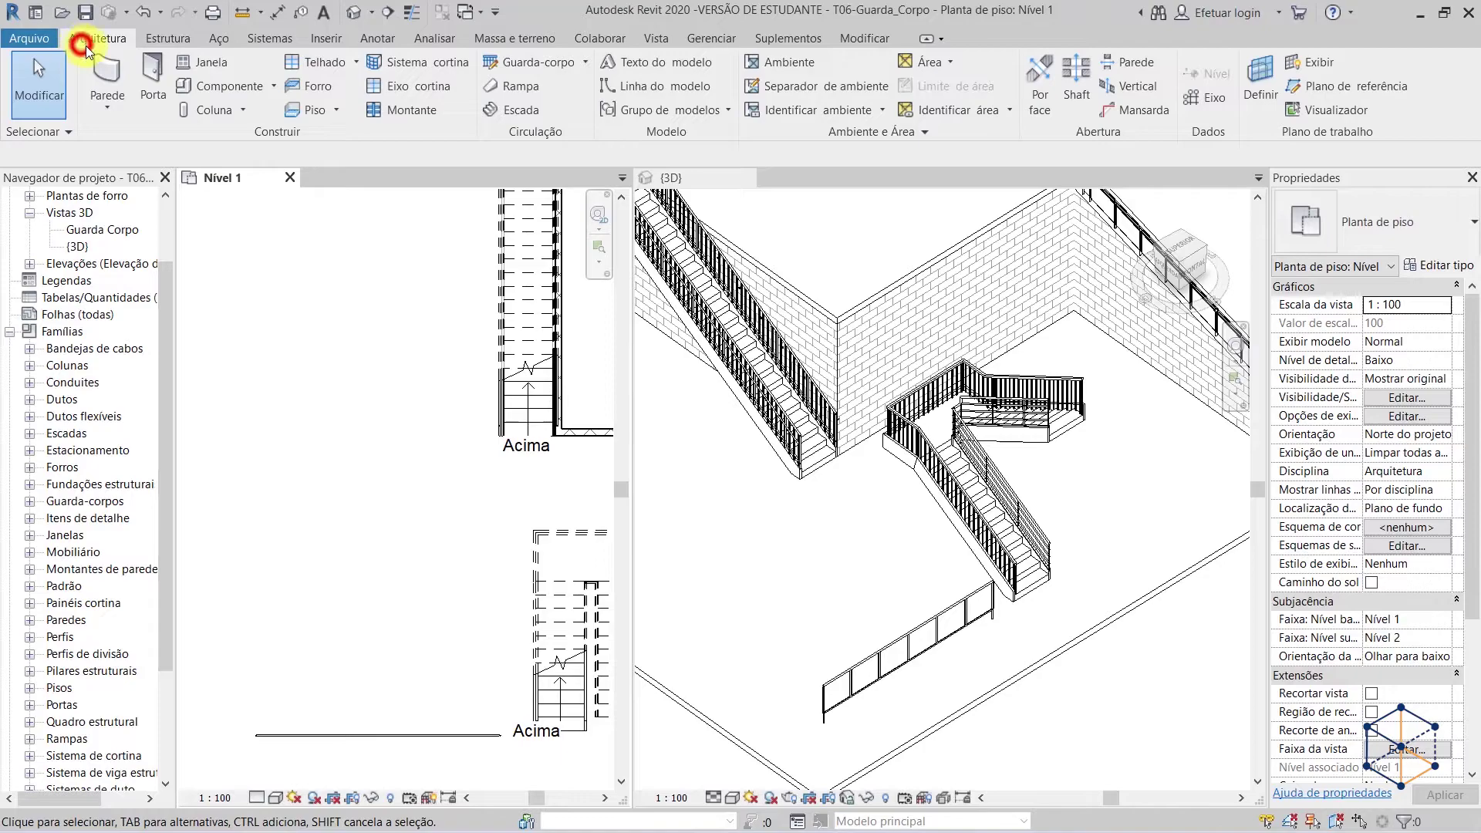
left_click(116, 104)
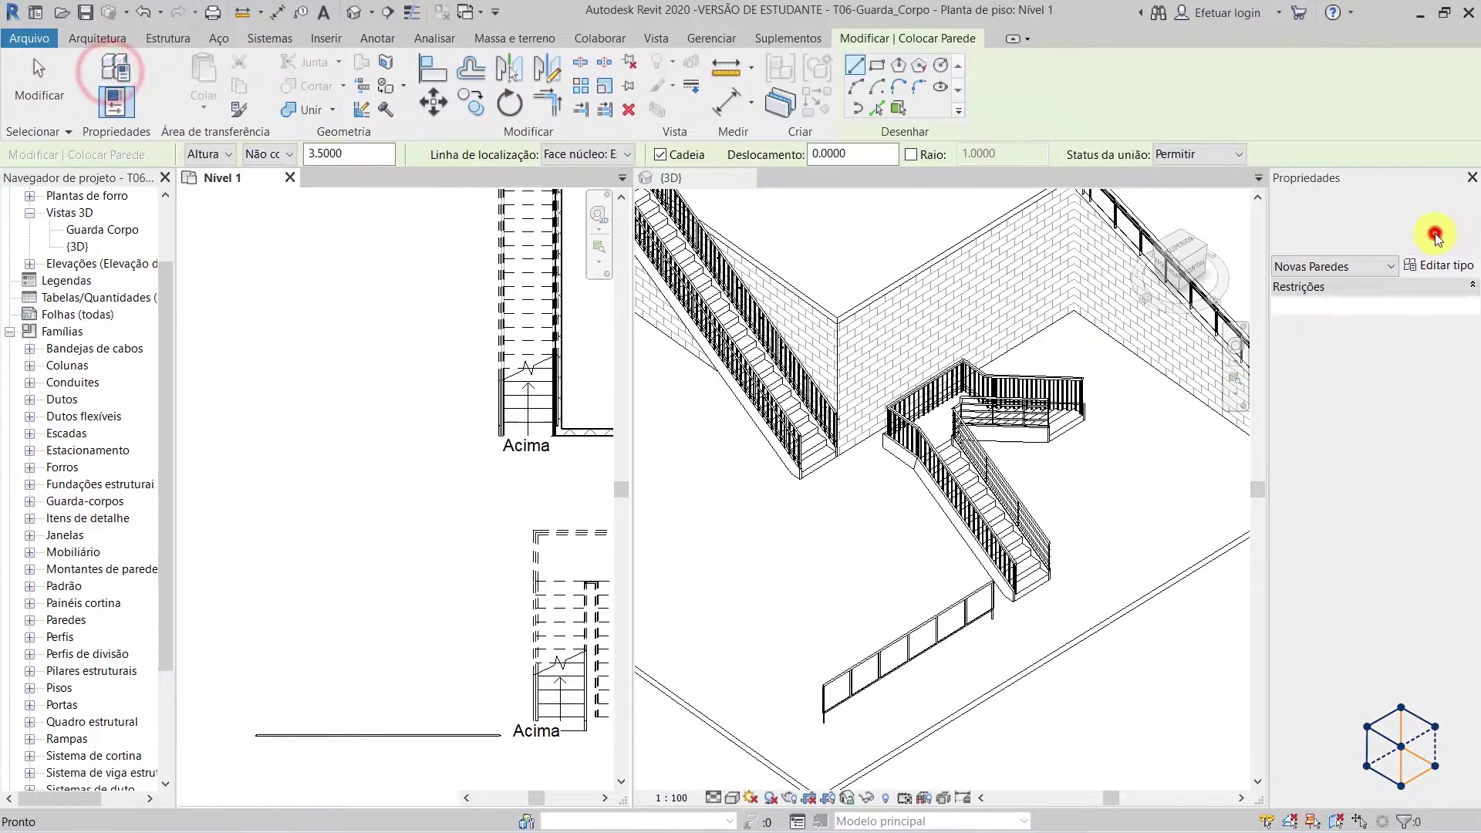
left_click(1435, 232)
scroll(1358, 340, "down", 3)
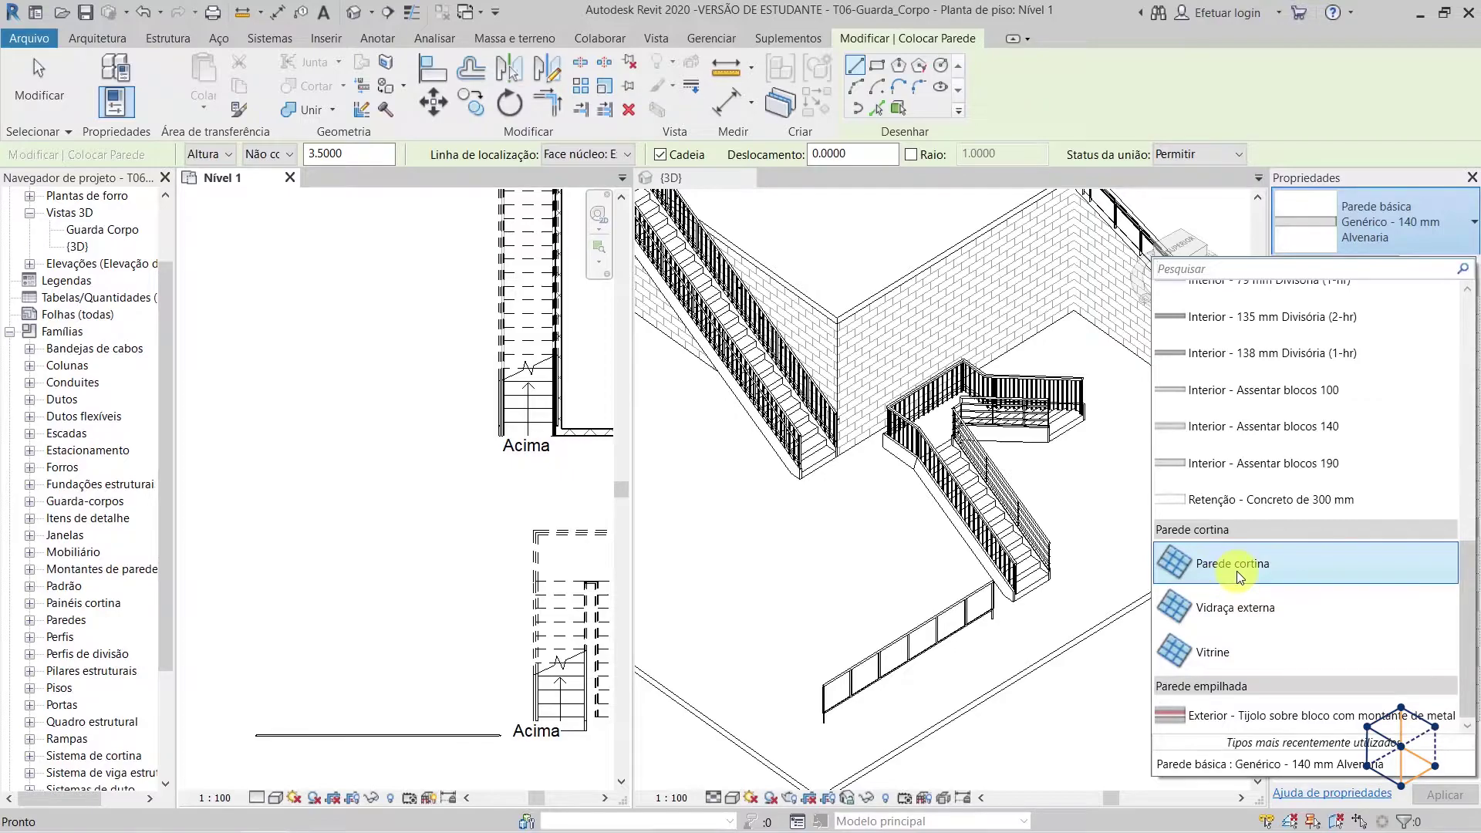
left_click(1238, 570)
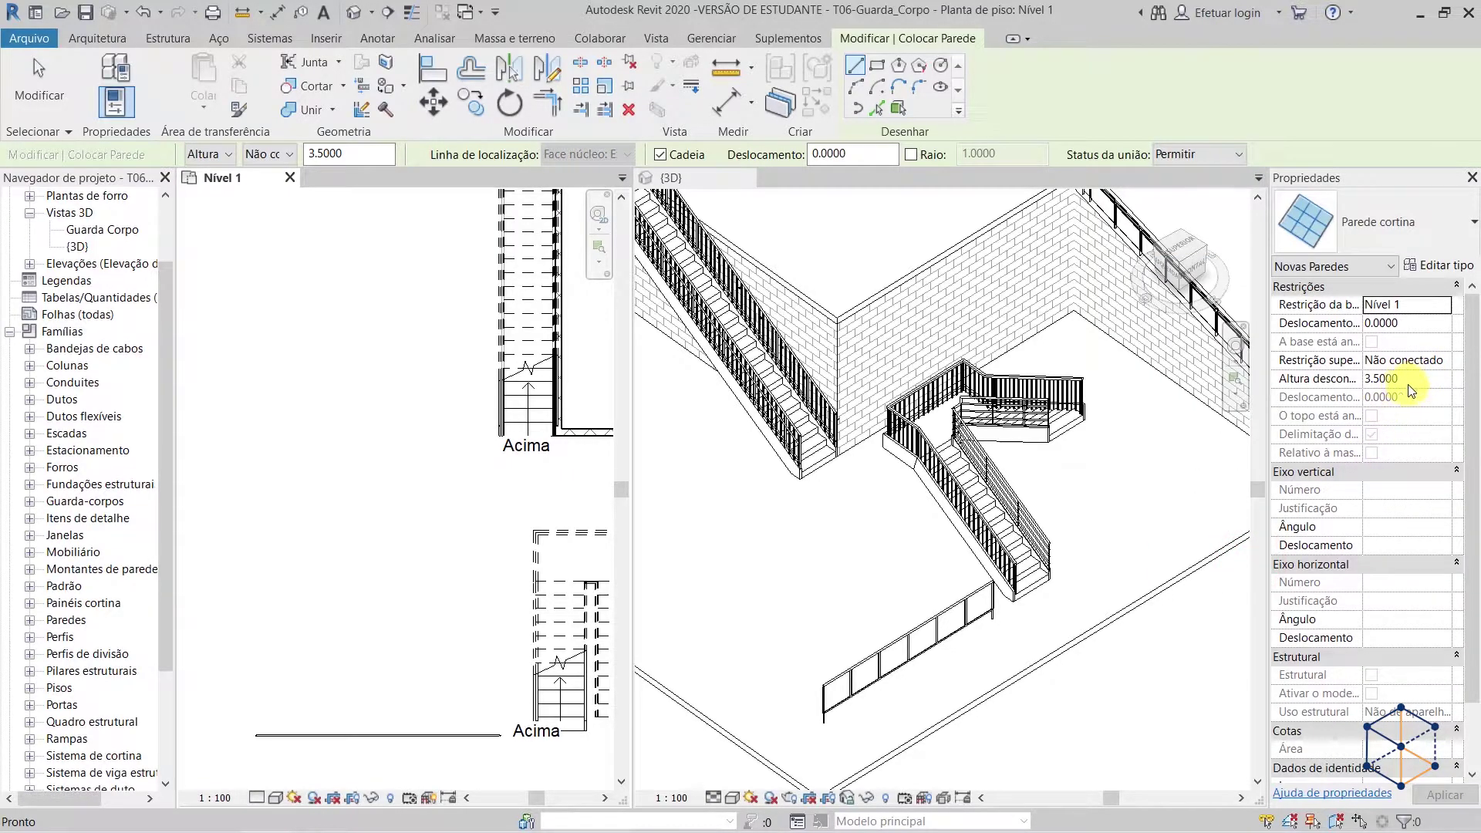
type("1.5000")
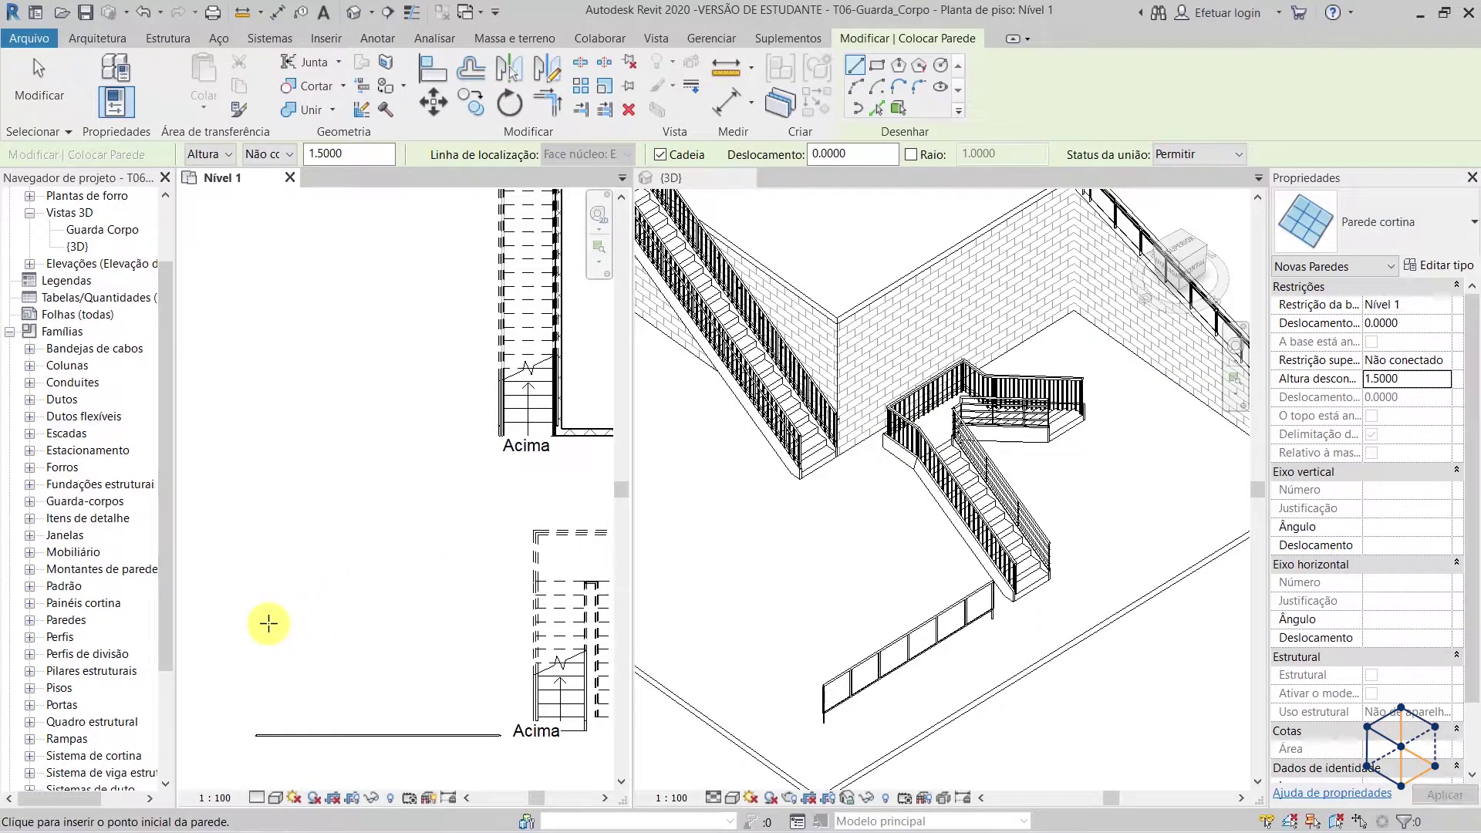
left_click(221, 580)
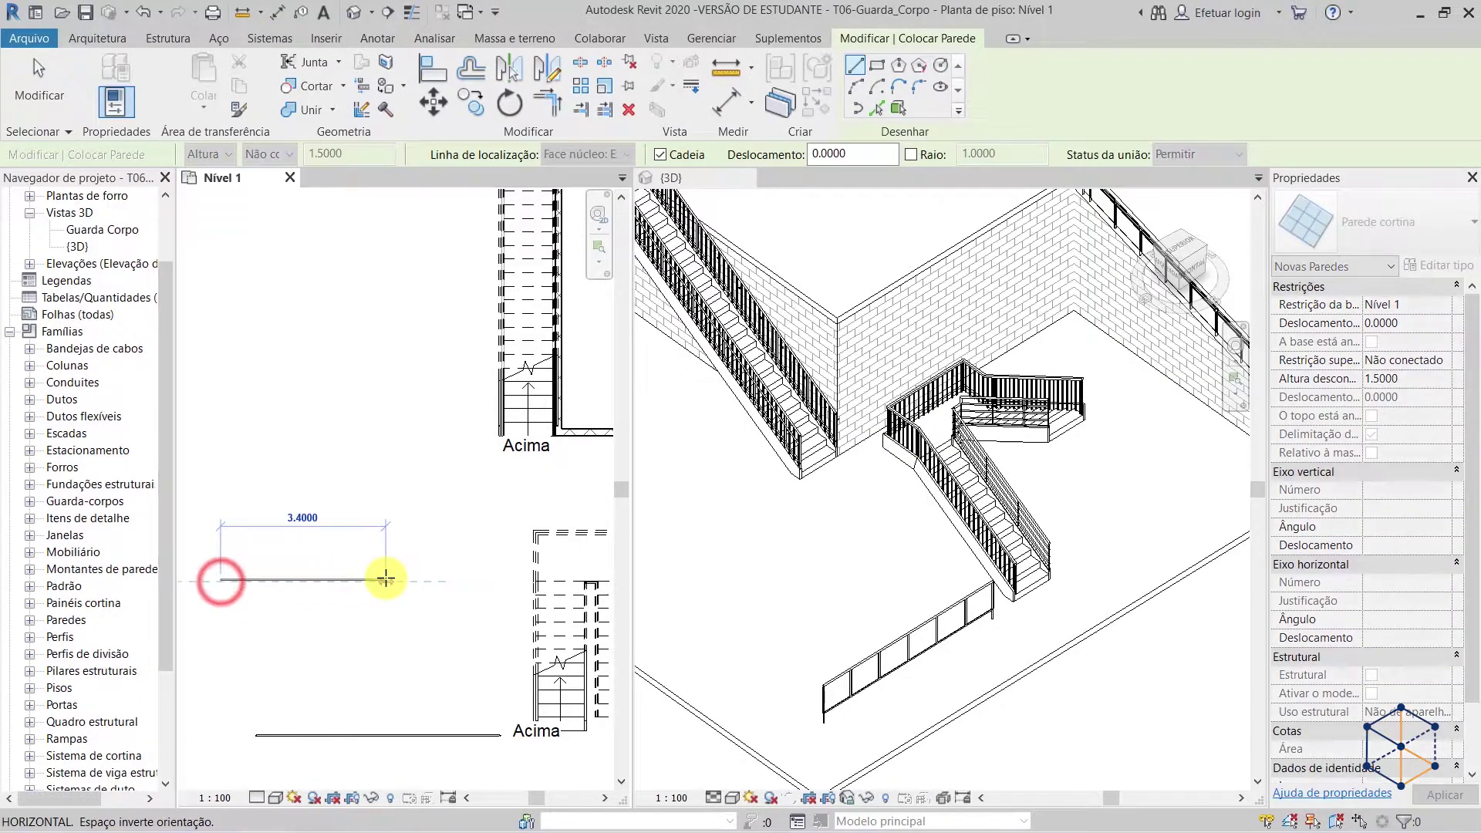
left_click(415, 583)
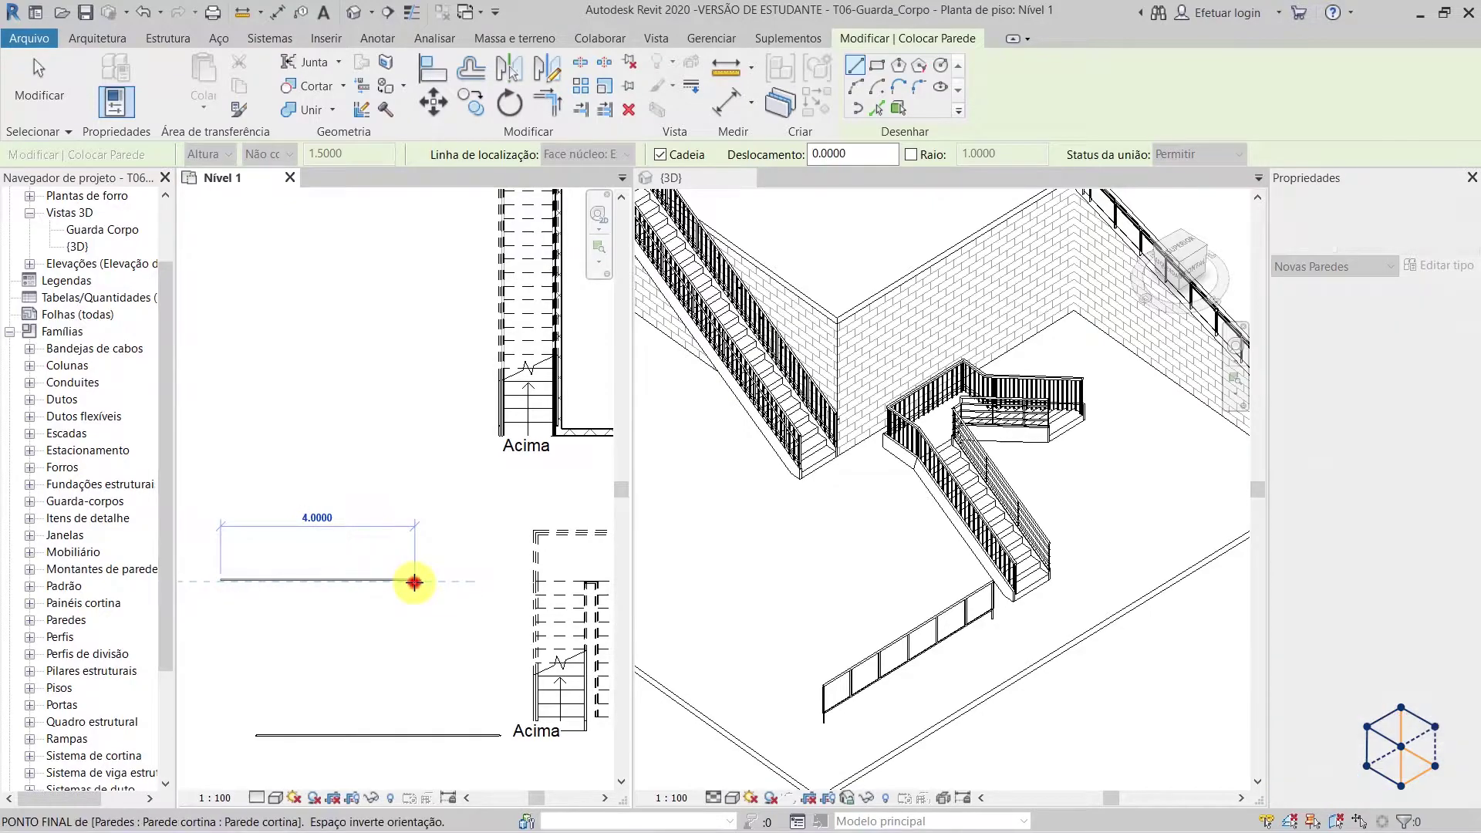
key("Escape")
key("Escape")
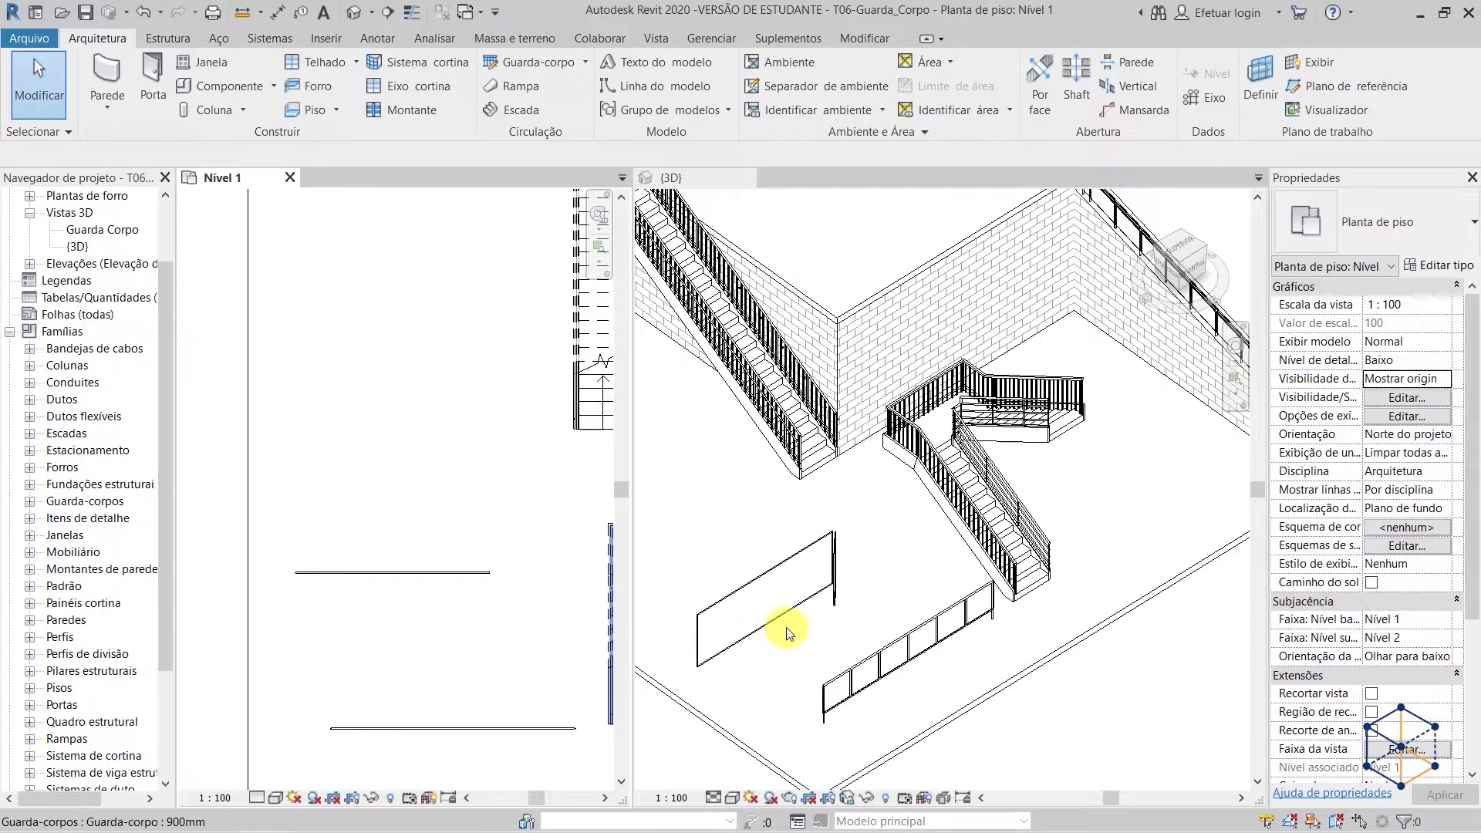
- Change the freestanding curtain wall's type to Vidraça externa in the 3D view
left_click(760, 635)
scroll(924, 571, "up", 4)
scroll(830, 642, "up", 2)
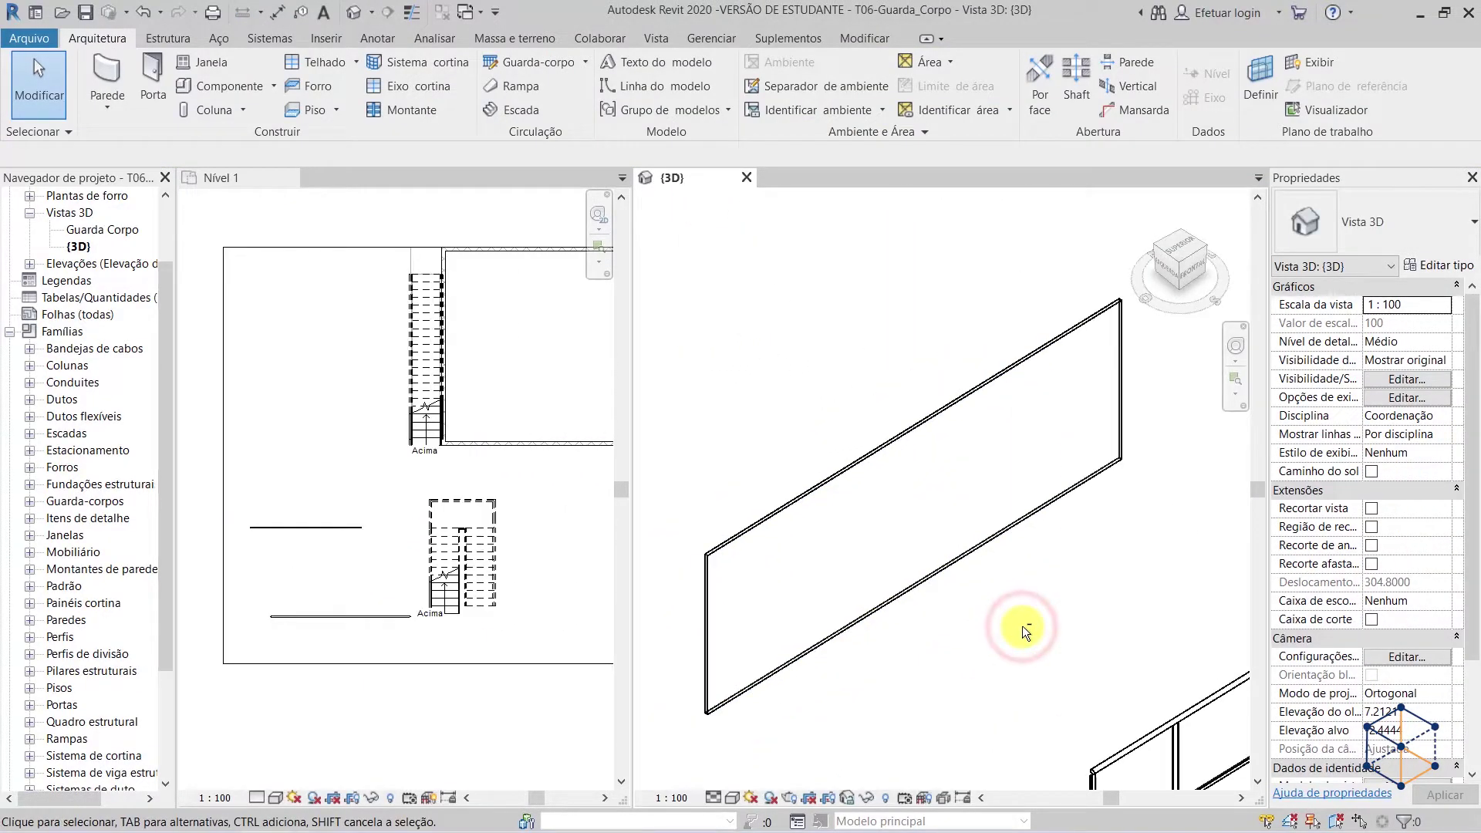
left_click(957, 569)
left_click(1352, 245)
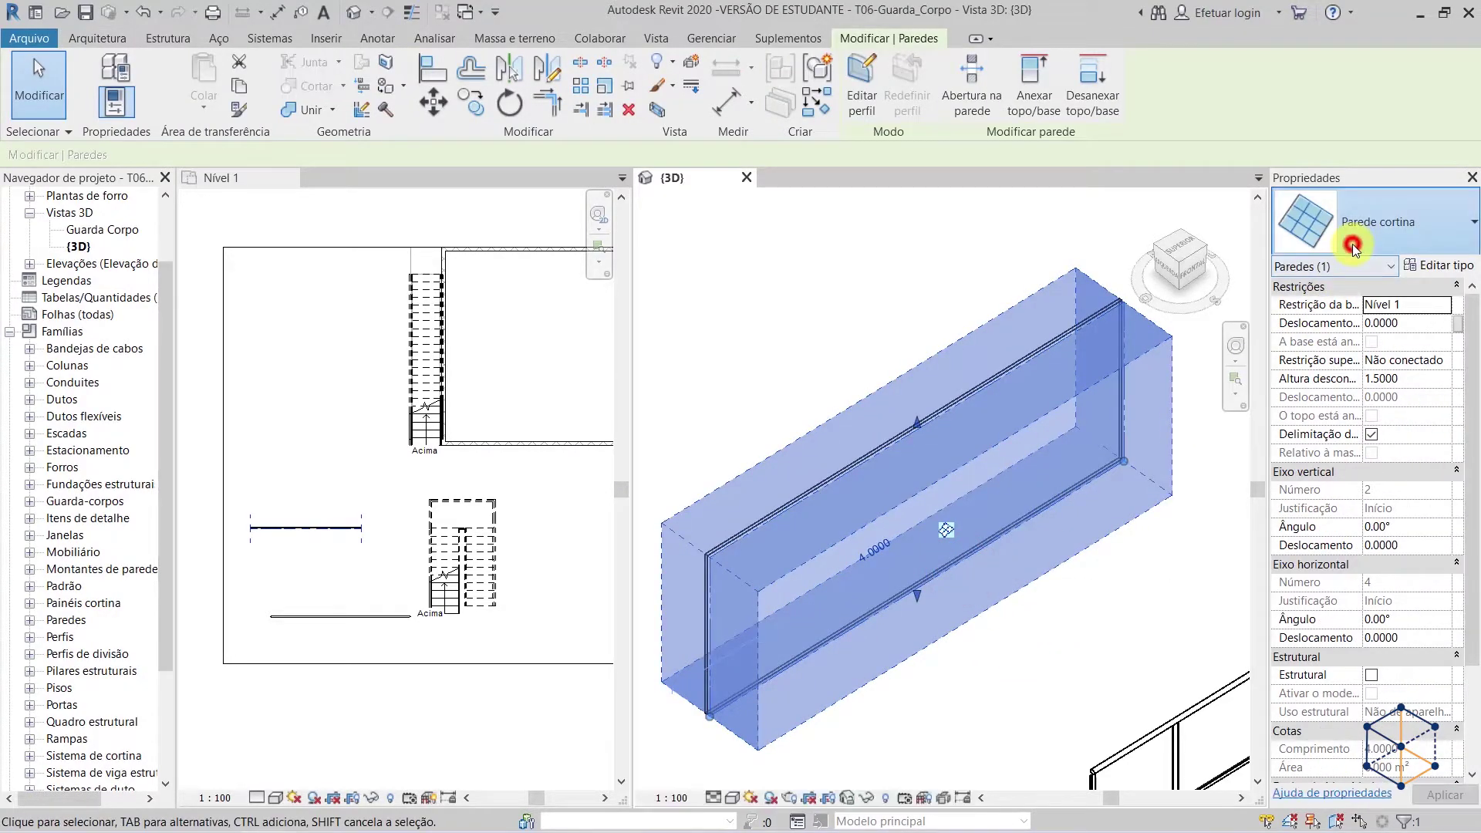
left_click(1265, 539)
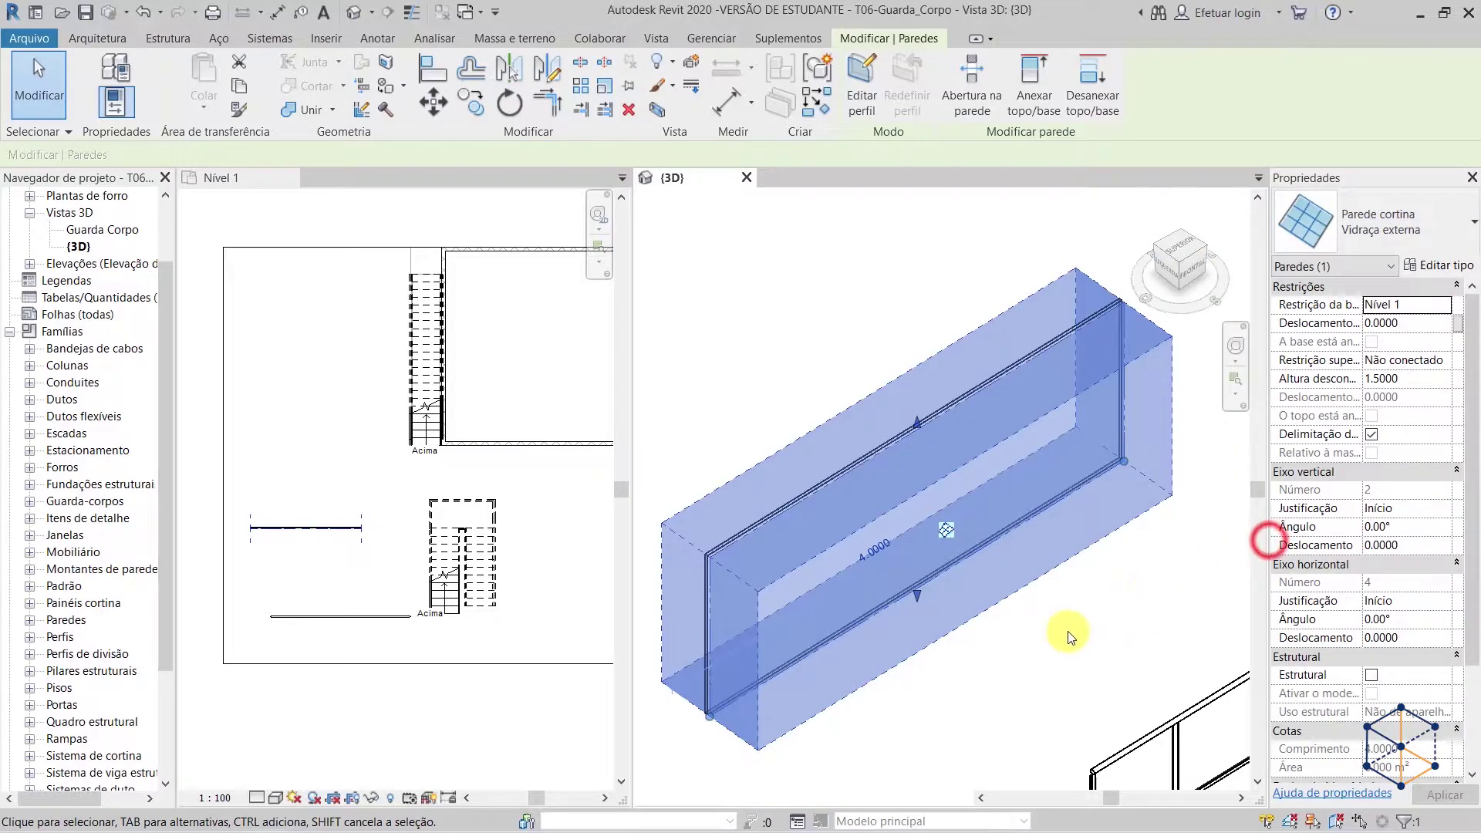
left_click(1067, 633)
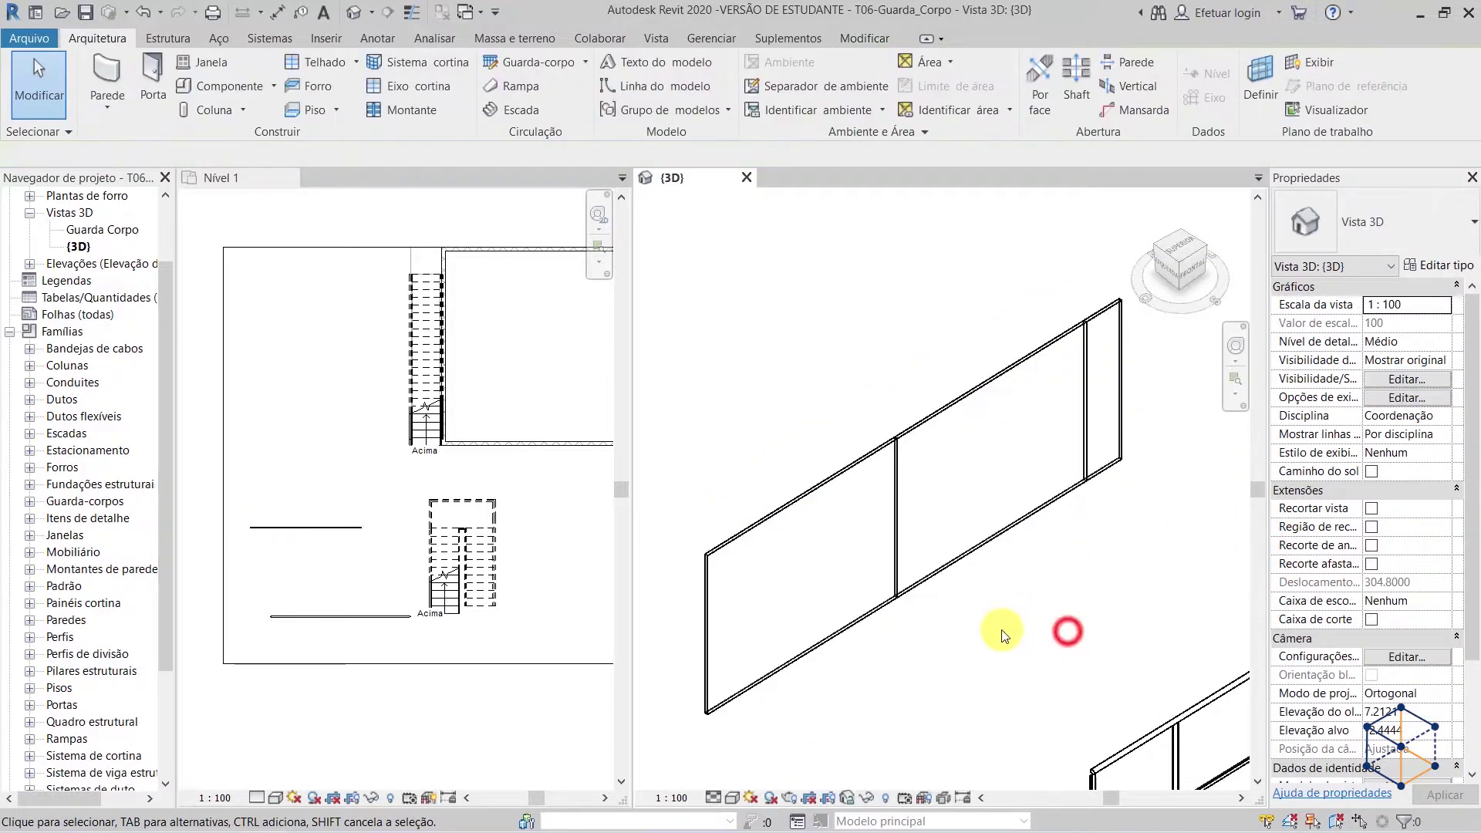
- Set the freestanding curtain wall's length to 5 m
left_click(1062, 487)
scroll(1062, 487, "down", 3)
left_click(940, 506)
type("5")
key("Return")
left_click(800, 731)
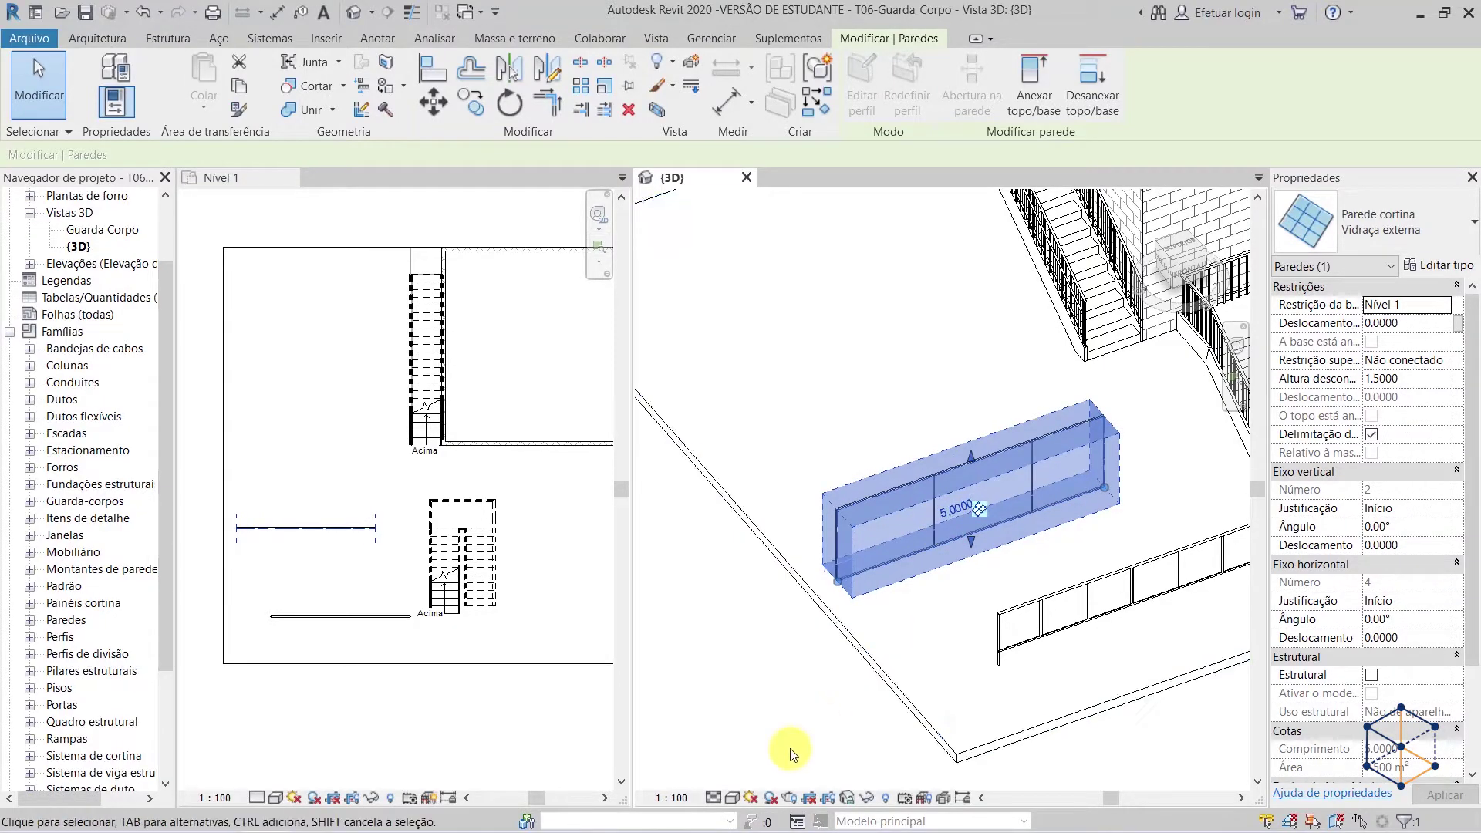
- Switch the curtain wall back to the plain Parede cortina type and delete its leftover type-driven grid lines
scroll(1091, 600, "up", 3)
scroll(1095, 601, "up", 2)
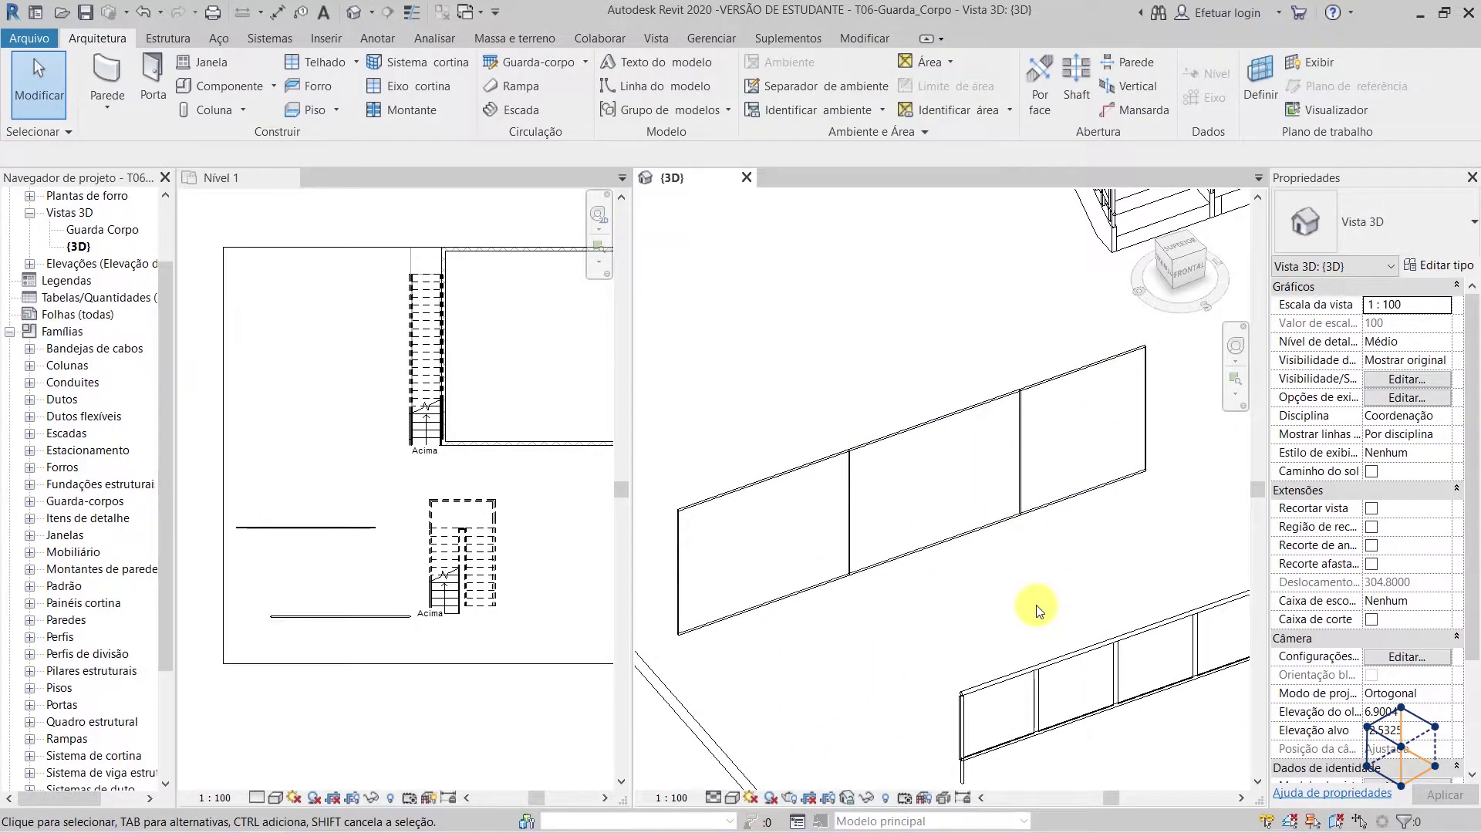
left_click(935, 418)
left_click(1396, 232)
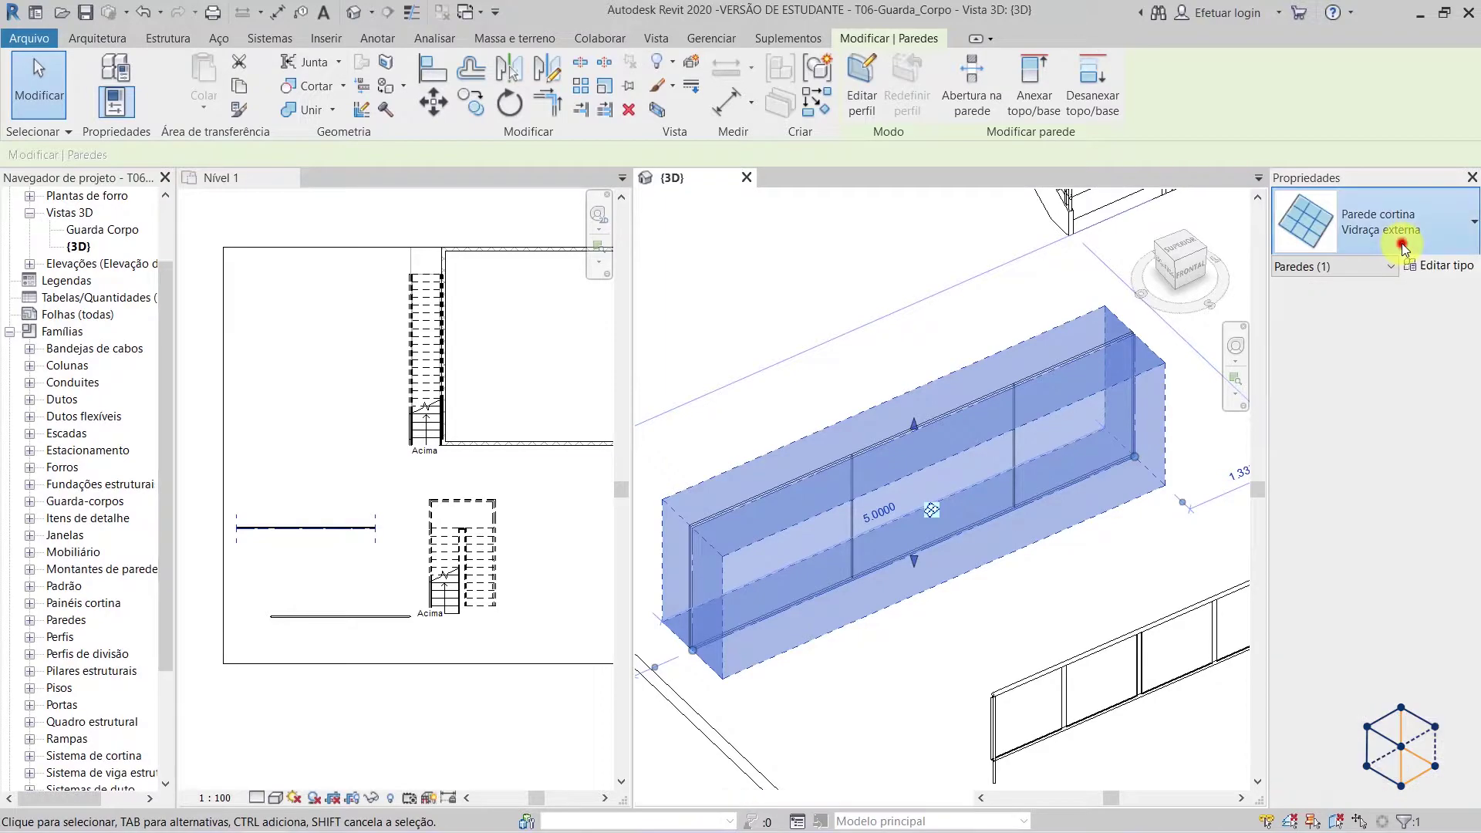
left_click(1234, 523)
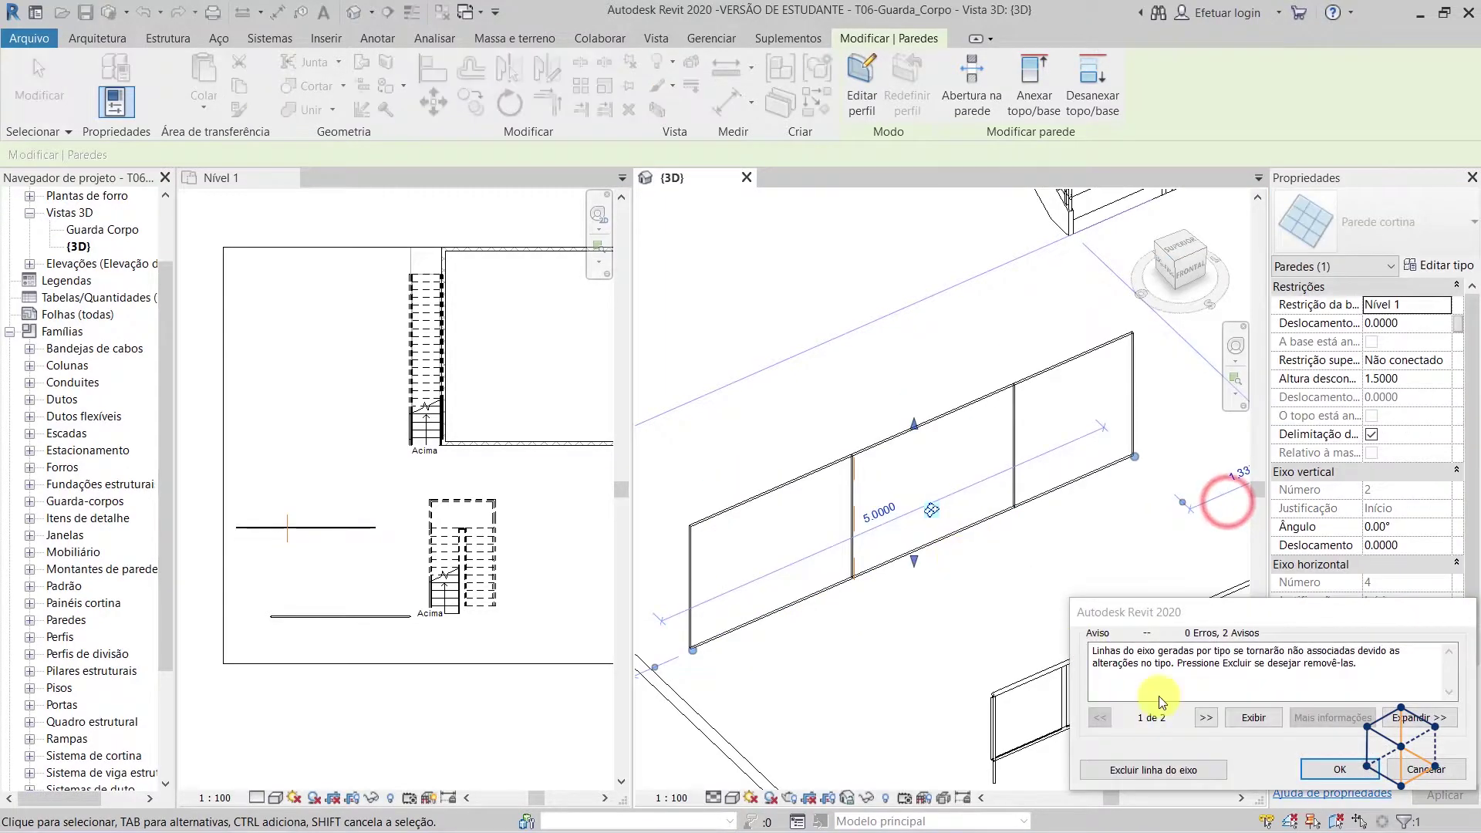
left_click(1147, 771)
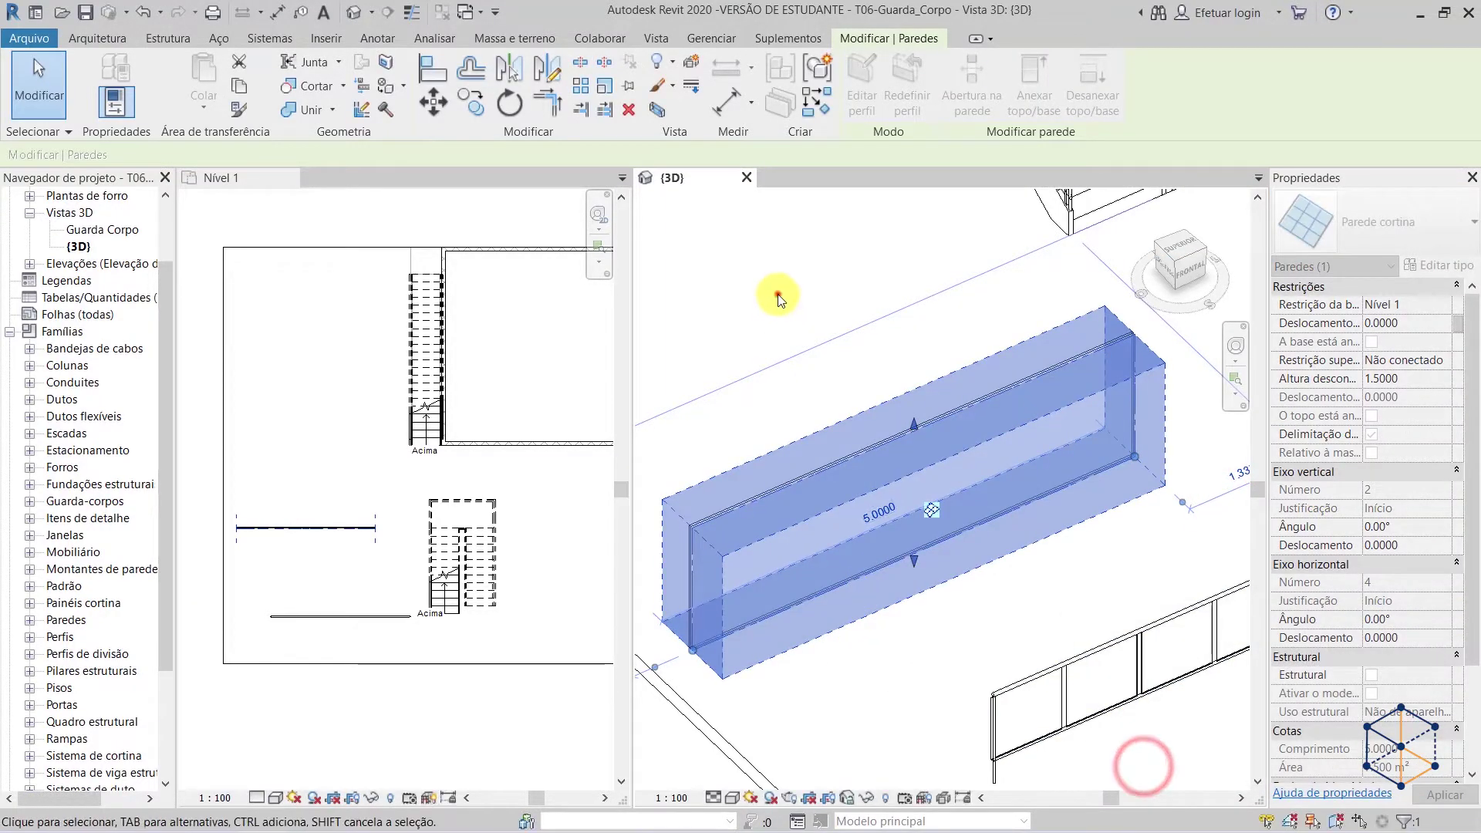
left_click(778, 293)
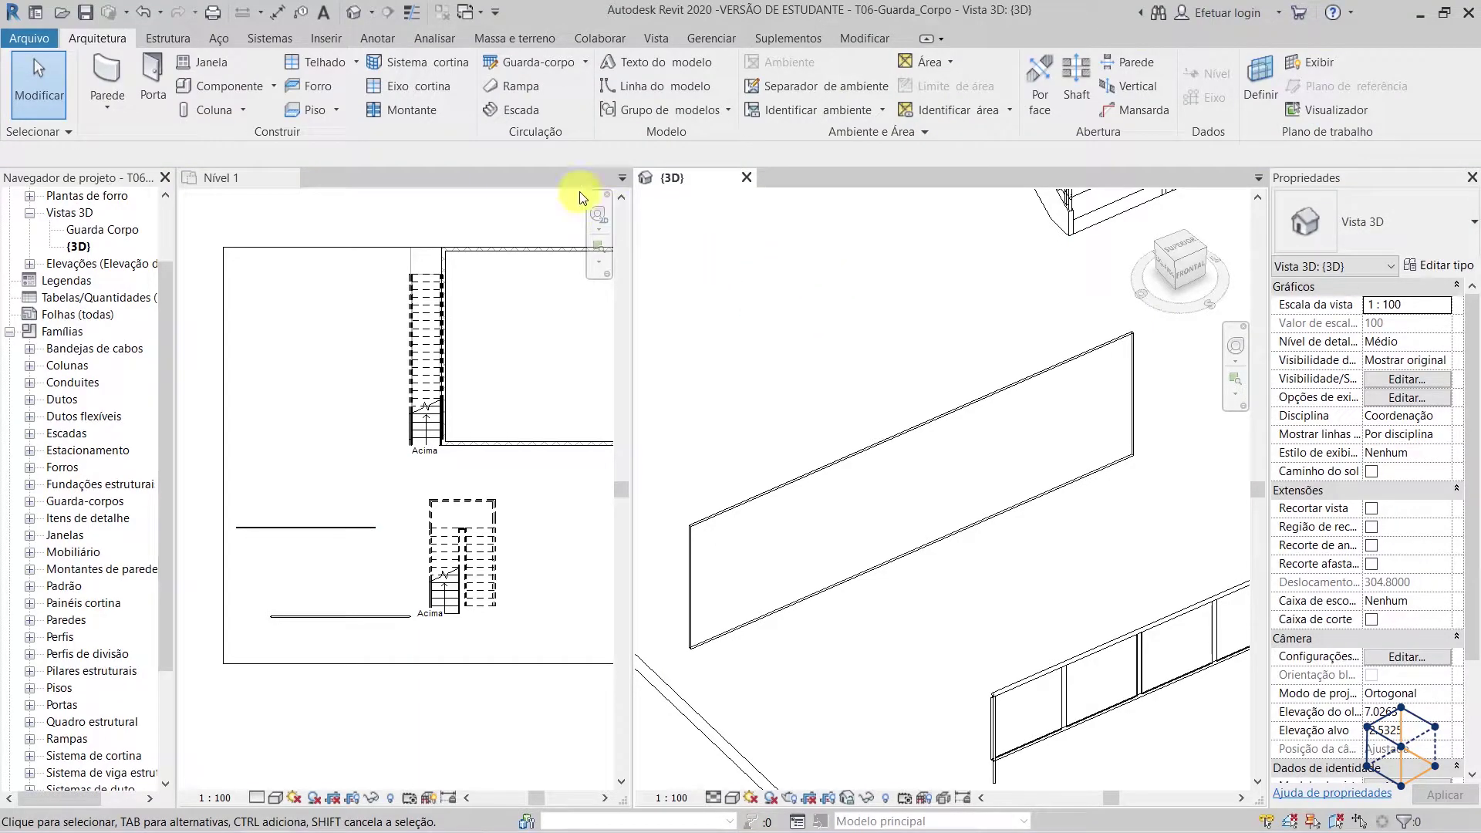
- Start a railing, duplicate the 1100mm type as Apenas Pega Mao and turn off its top rail
left_click(551, 70)
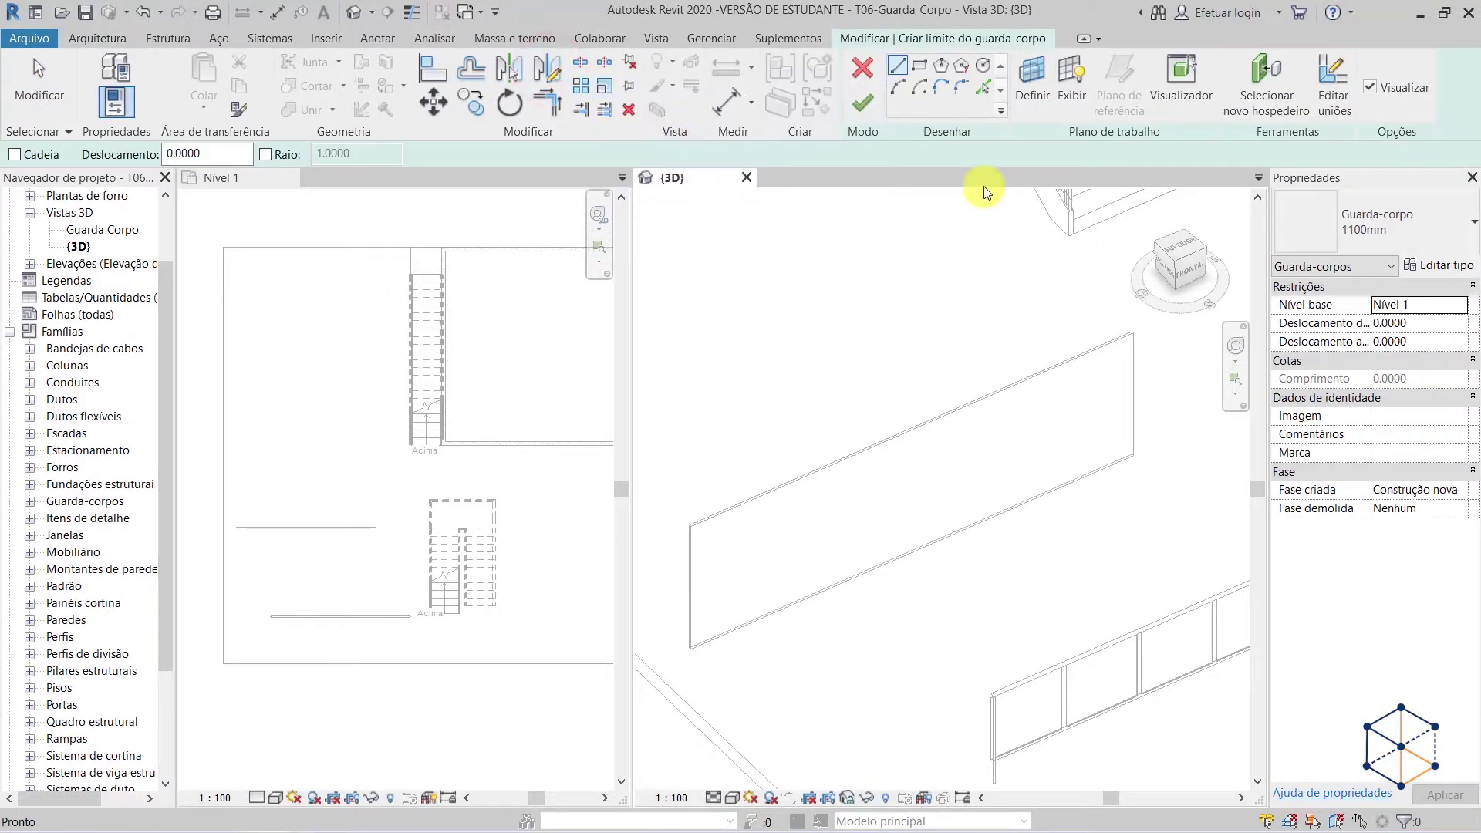
left_click(1440, 265)
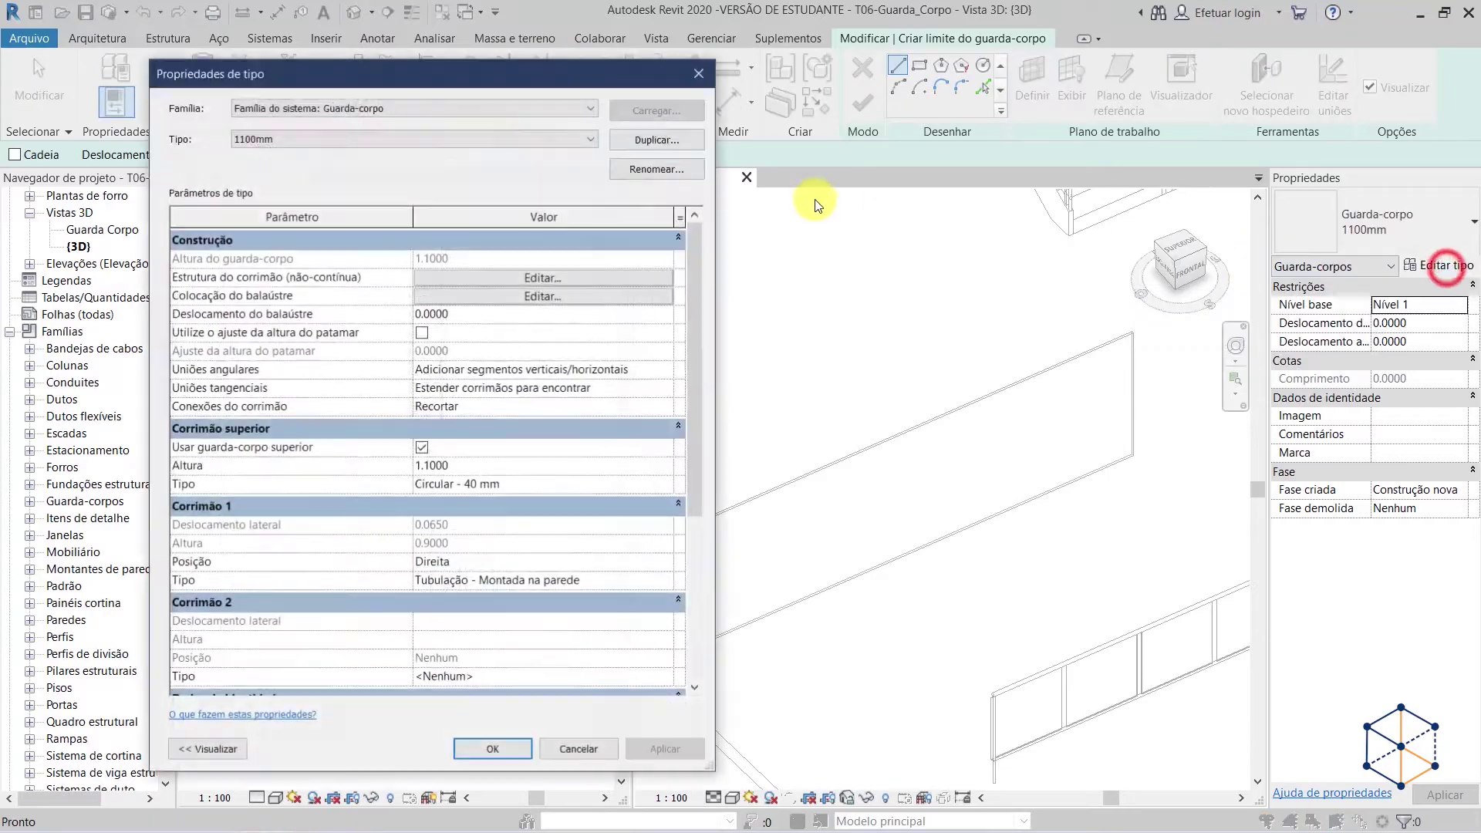
left_click(631, 144)
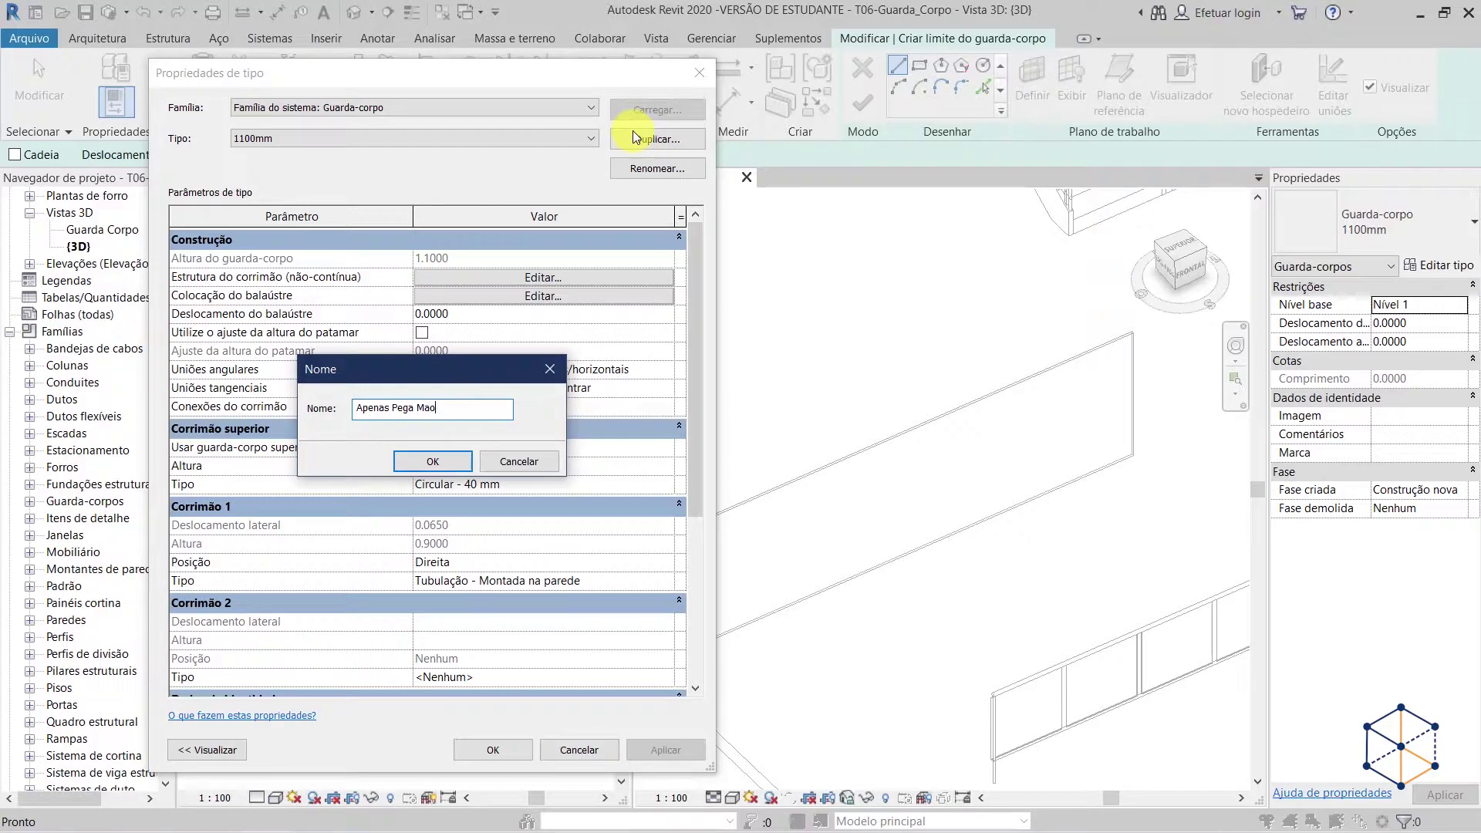
left_click(432, 461)
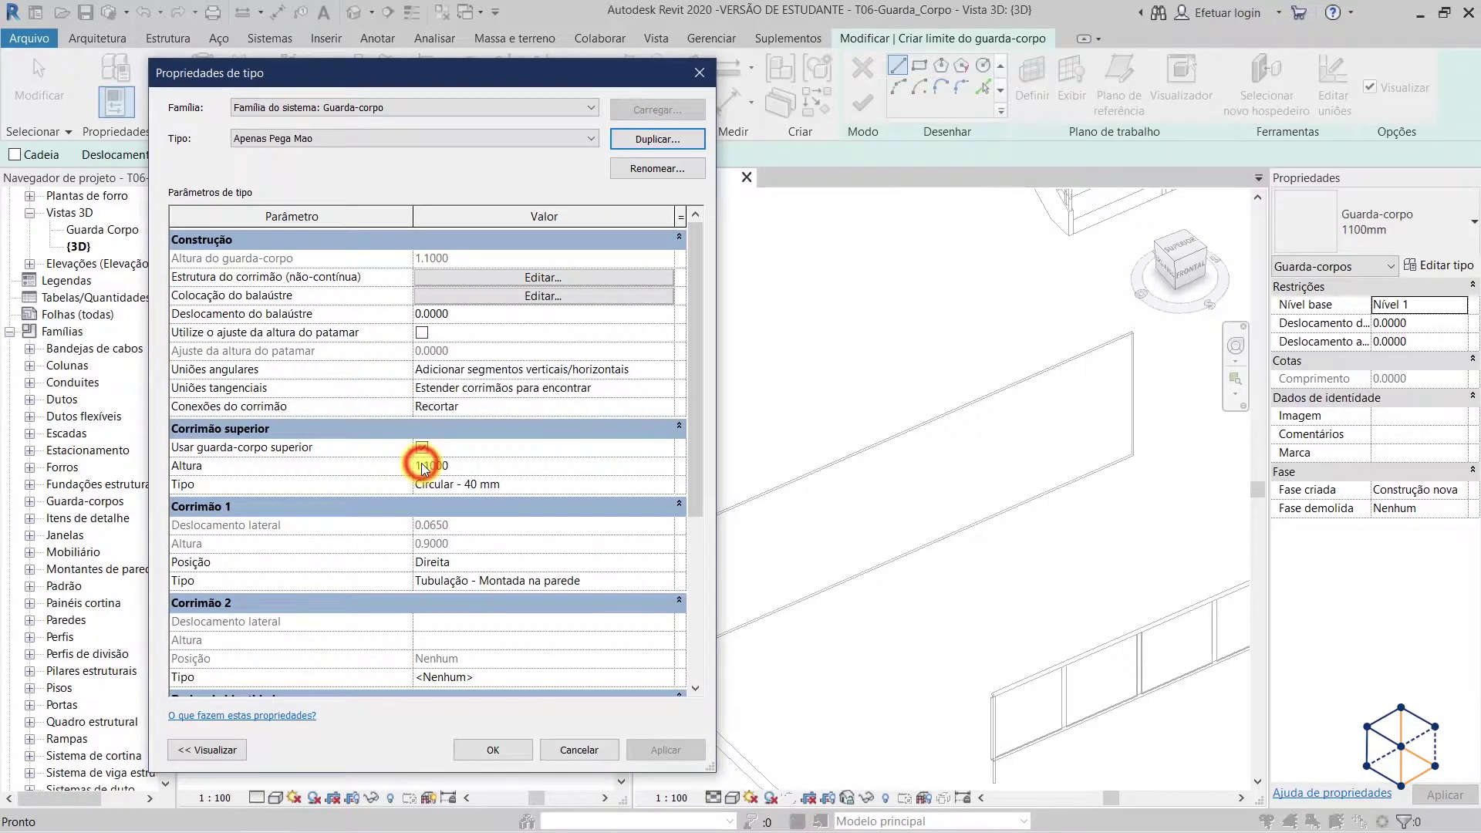
left_click(474, 586)
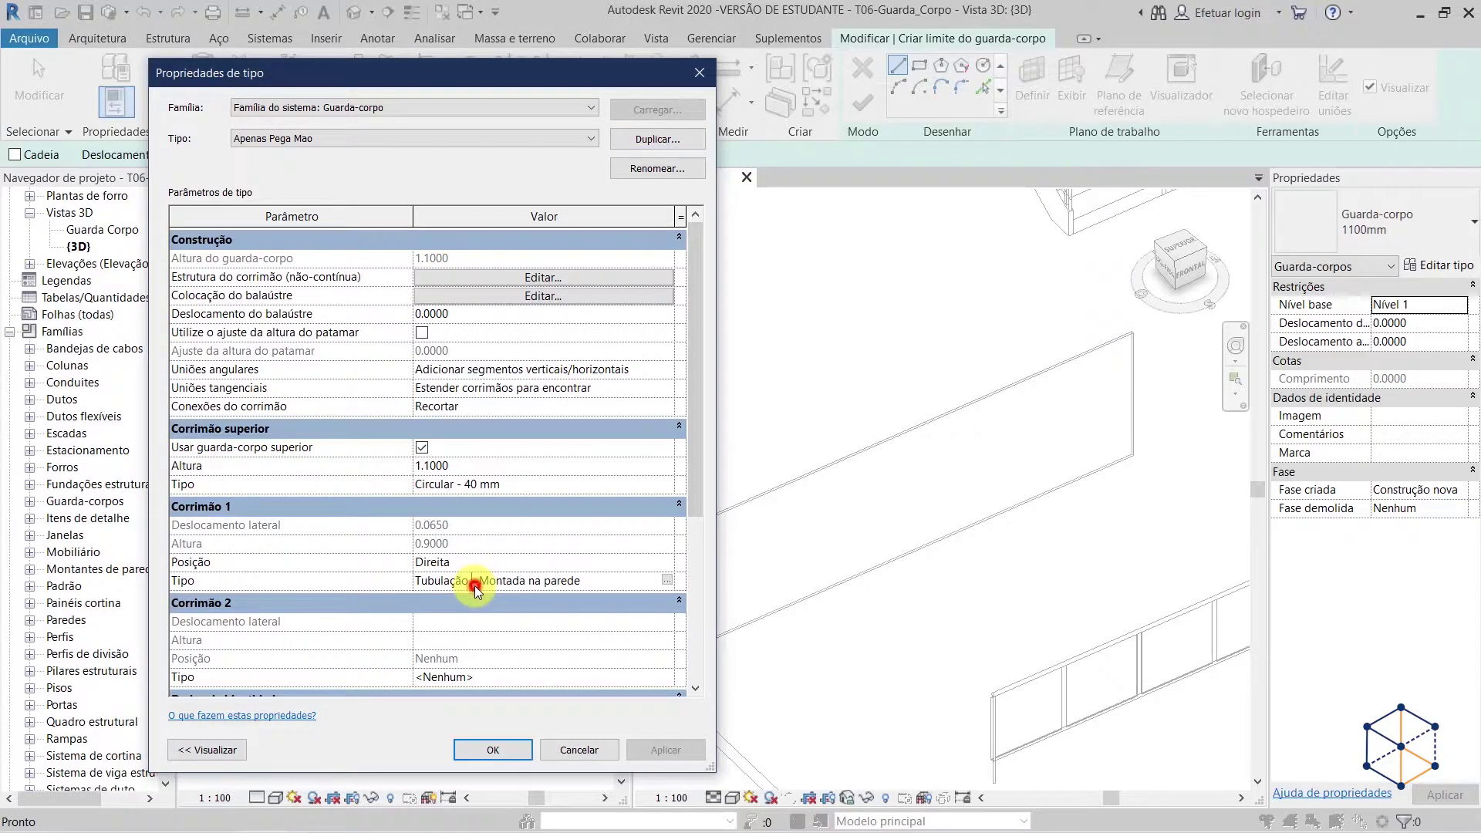
left_click(422, 449)
left_click(497, 748)
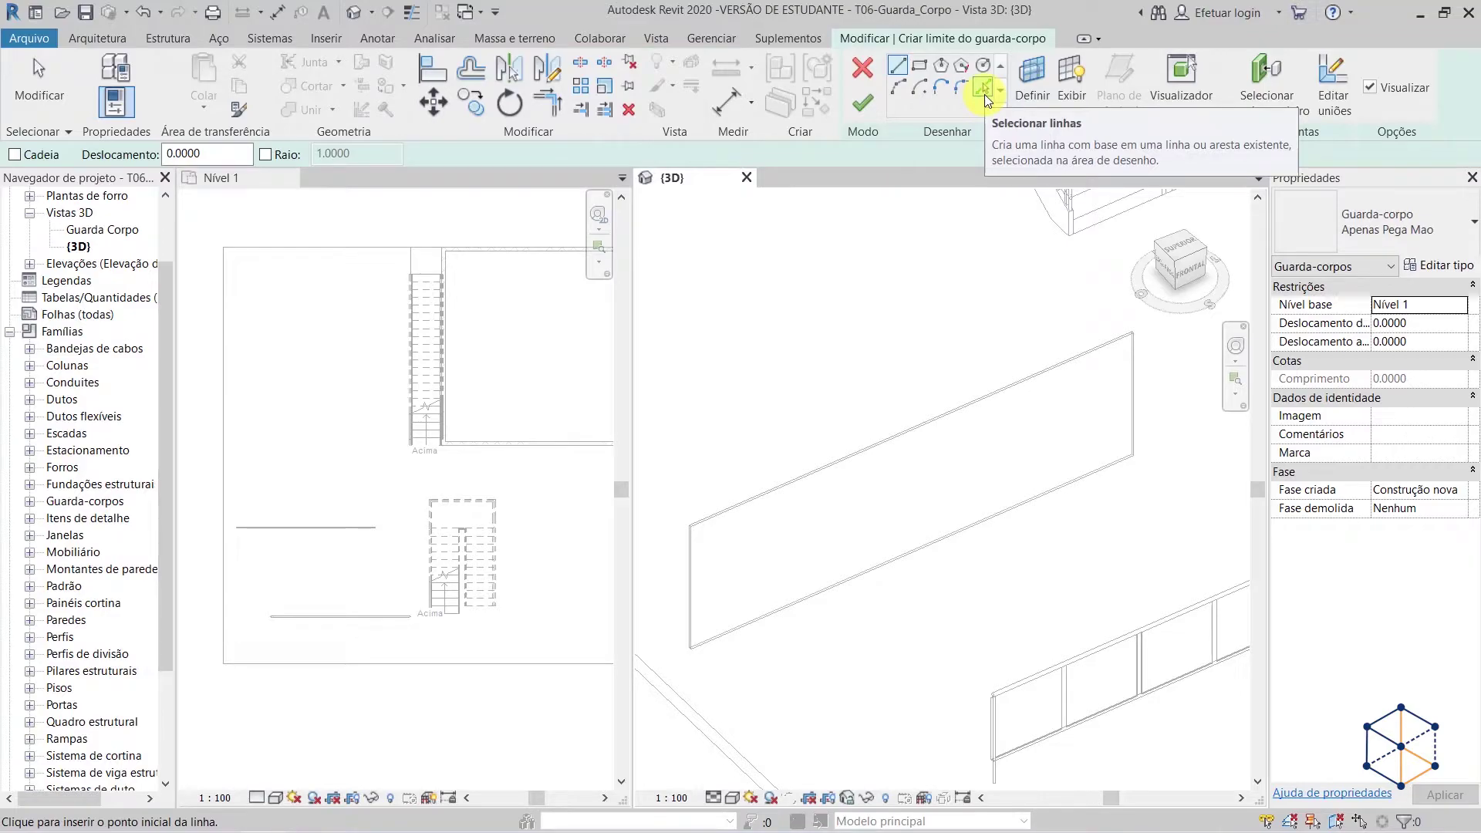
- Create the Apenas Pega Mao railing path by picking the curtain wall's base line and finish the sketch
left_click(984, 94)
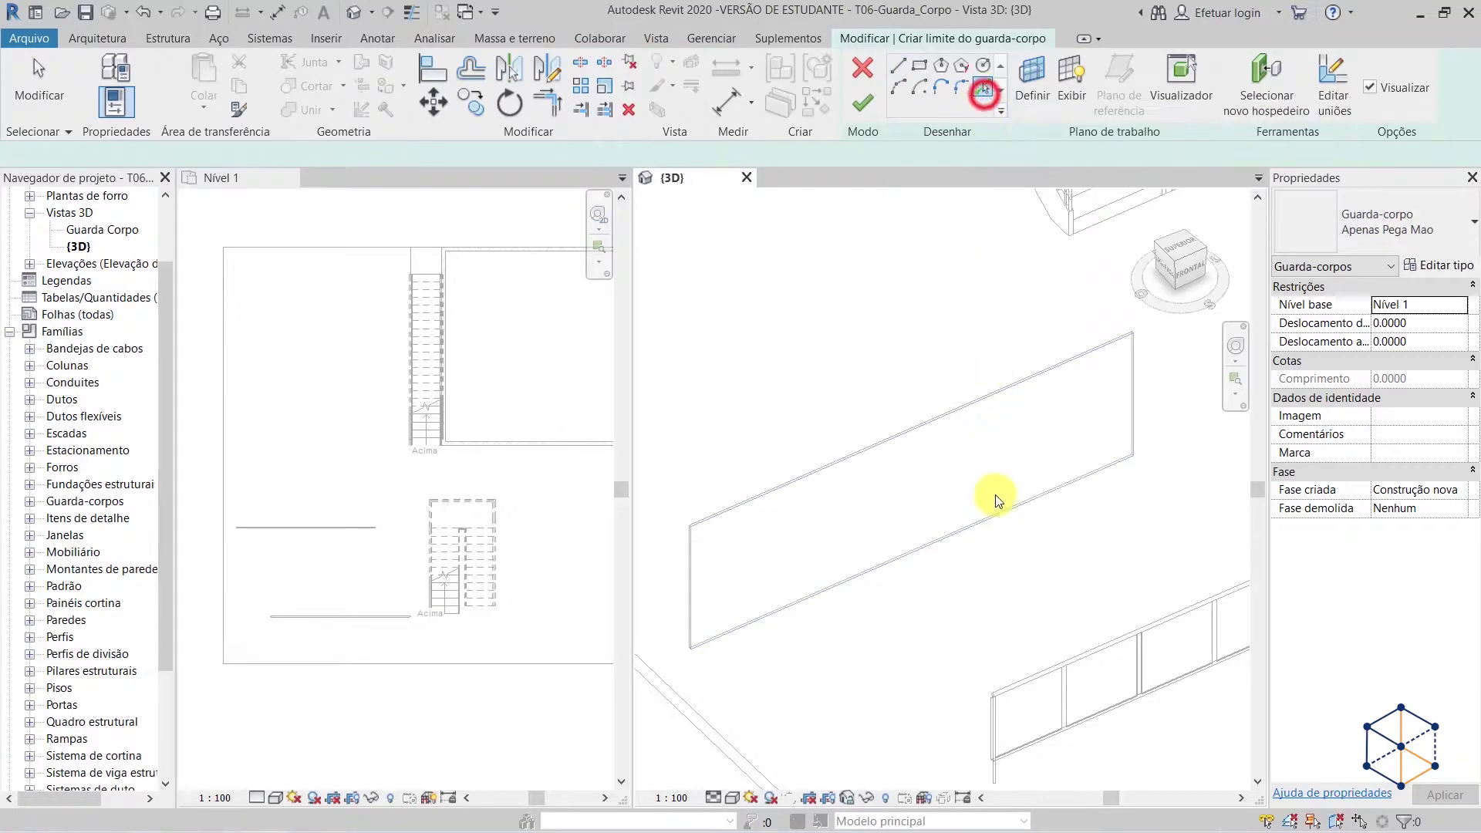
left_click(958, 534)
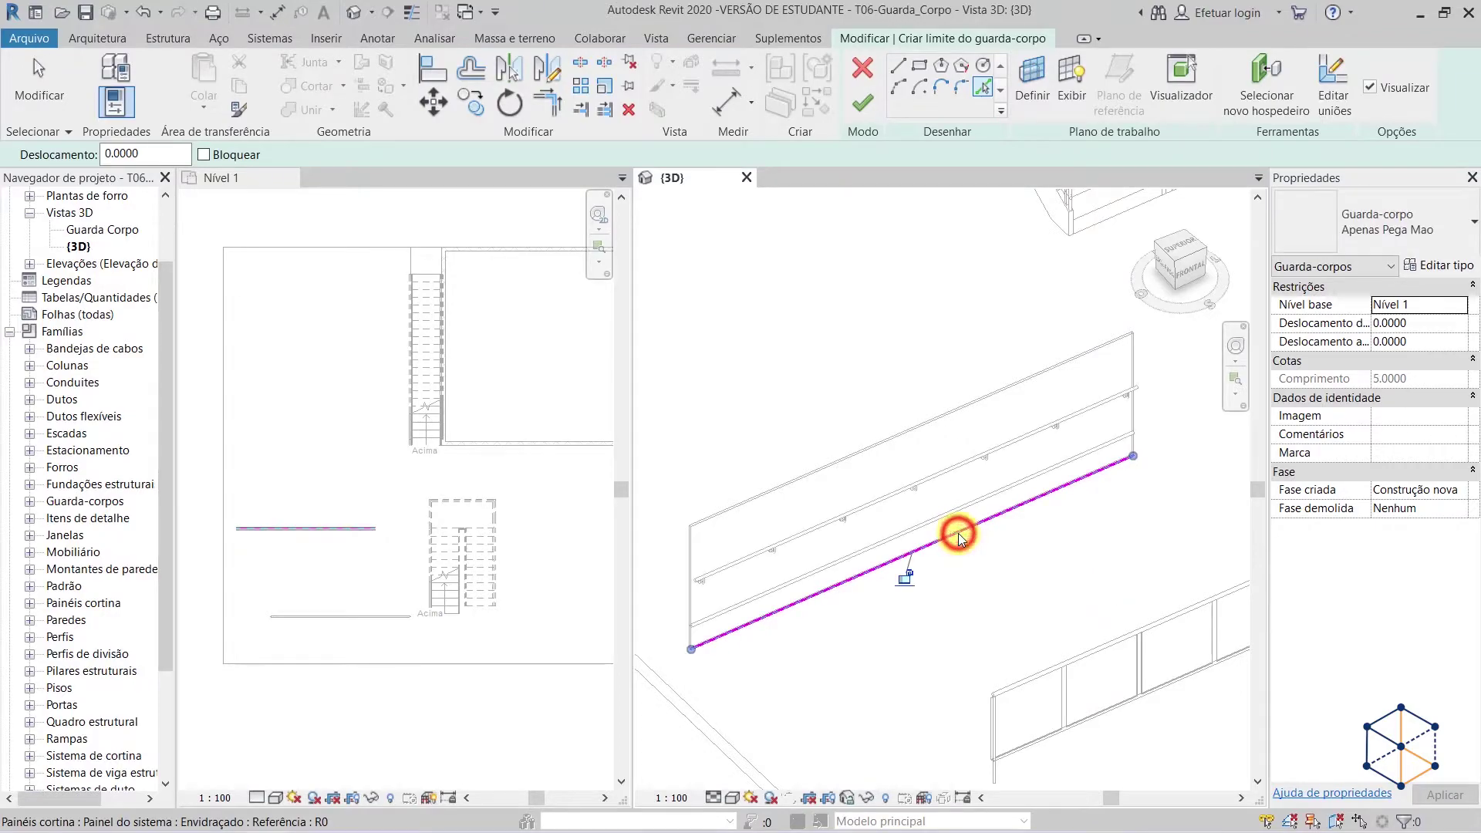
mouse_move(924, 625)
middle_mouse_down("shift")
mouse_move(1035, 594)
mouse_move(1074, 535)
mouse_move(1105, 551)
middle_mouse_up("shift")
middle_click_drag(1007, 576, 939, 627, "shift")
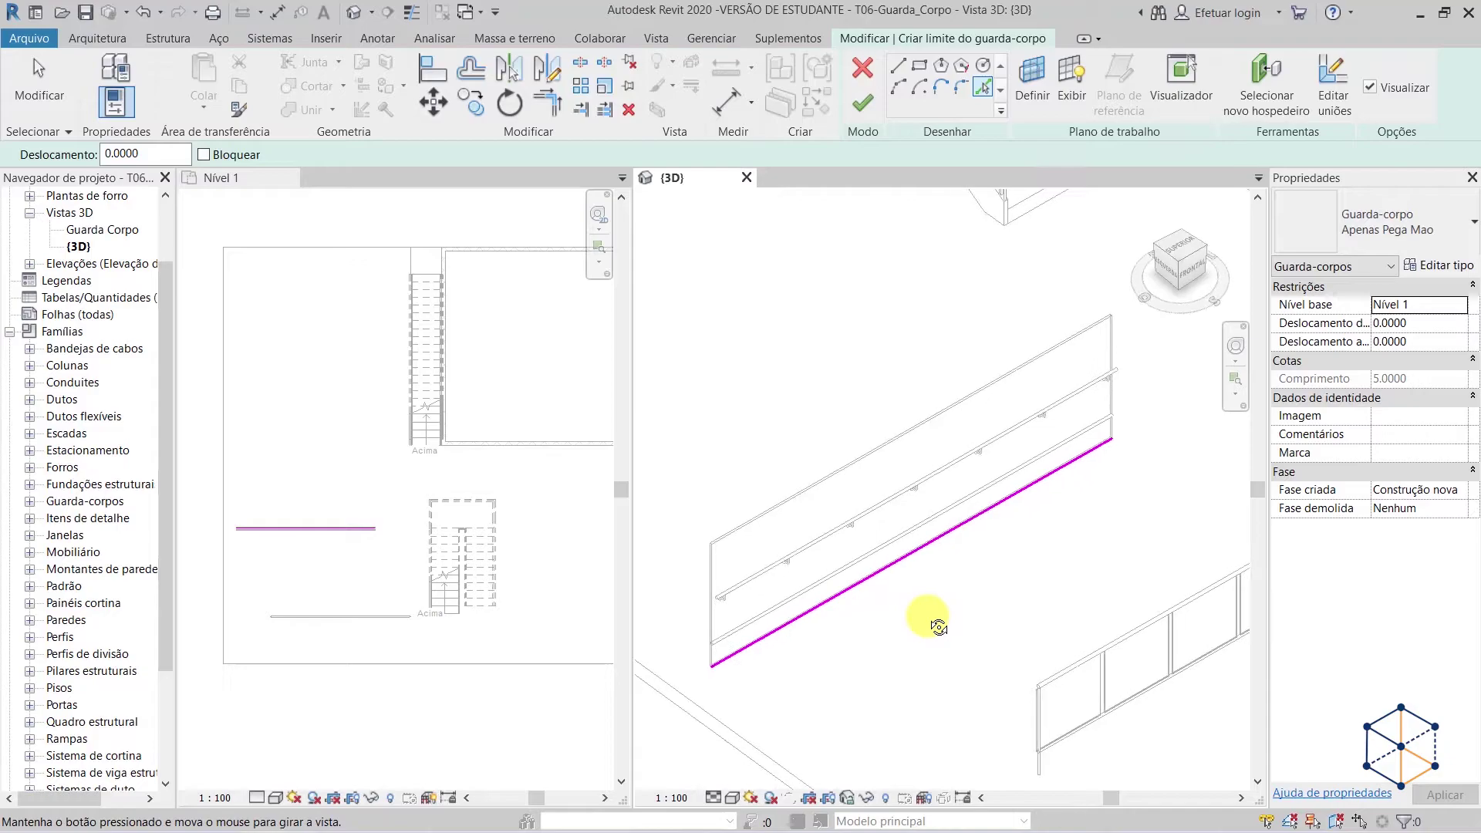
left_click(861, 102)
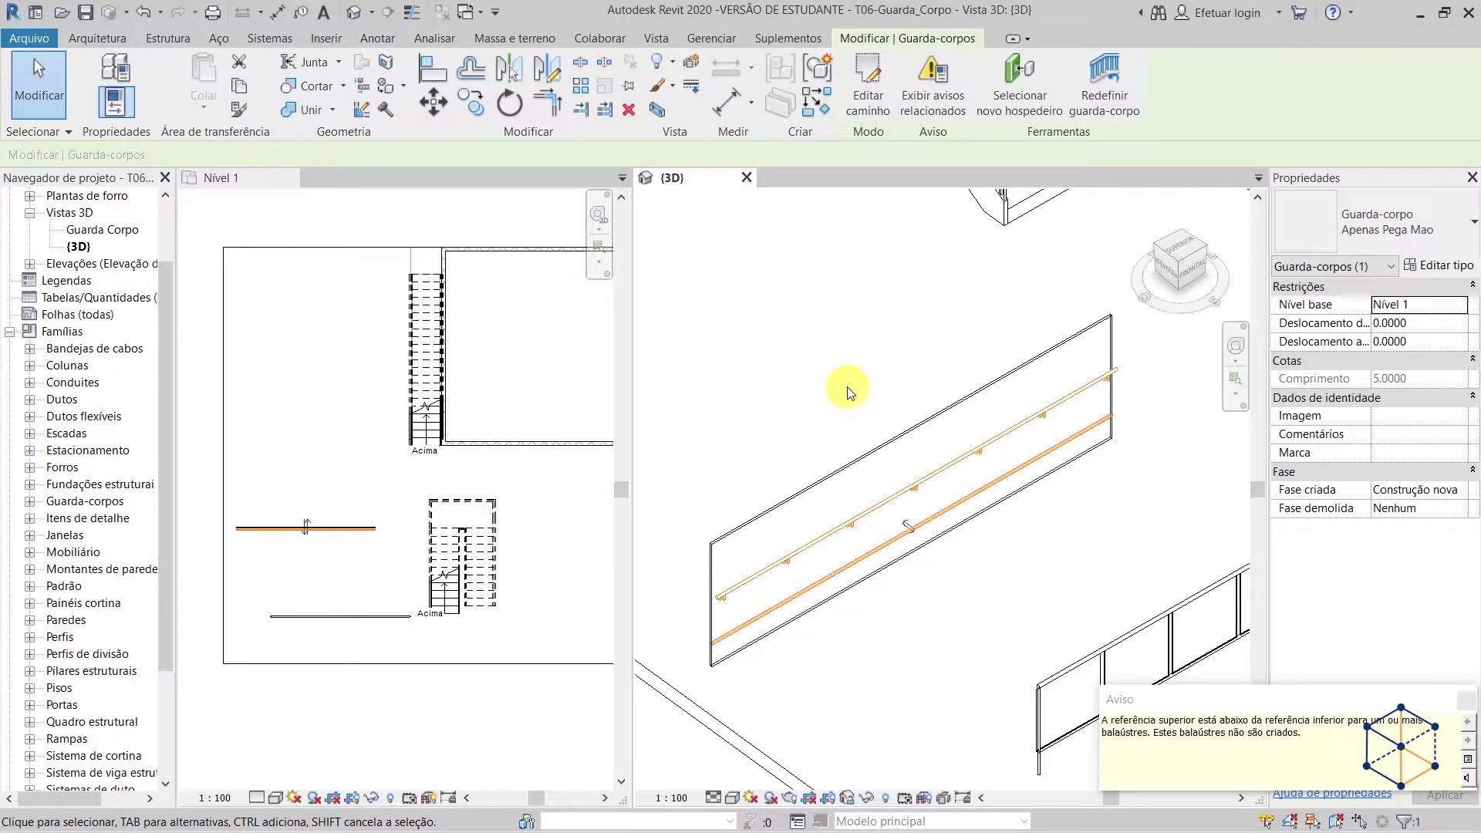
mouse_move(949, 622)
middle_mouse_down("shift")
mouse_move(1041, 585)
mouse_move(1034, 628)
mouse_move(1052, 625)
mouse_move(947, 622)
middle_mouse_up("shift")
left_click(947, 622)
- Delete the circular intermediate rail from the Apenas Pega Mao type's non-continuous rail structure
scroll(806, 602, "up", 3)
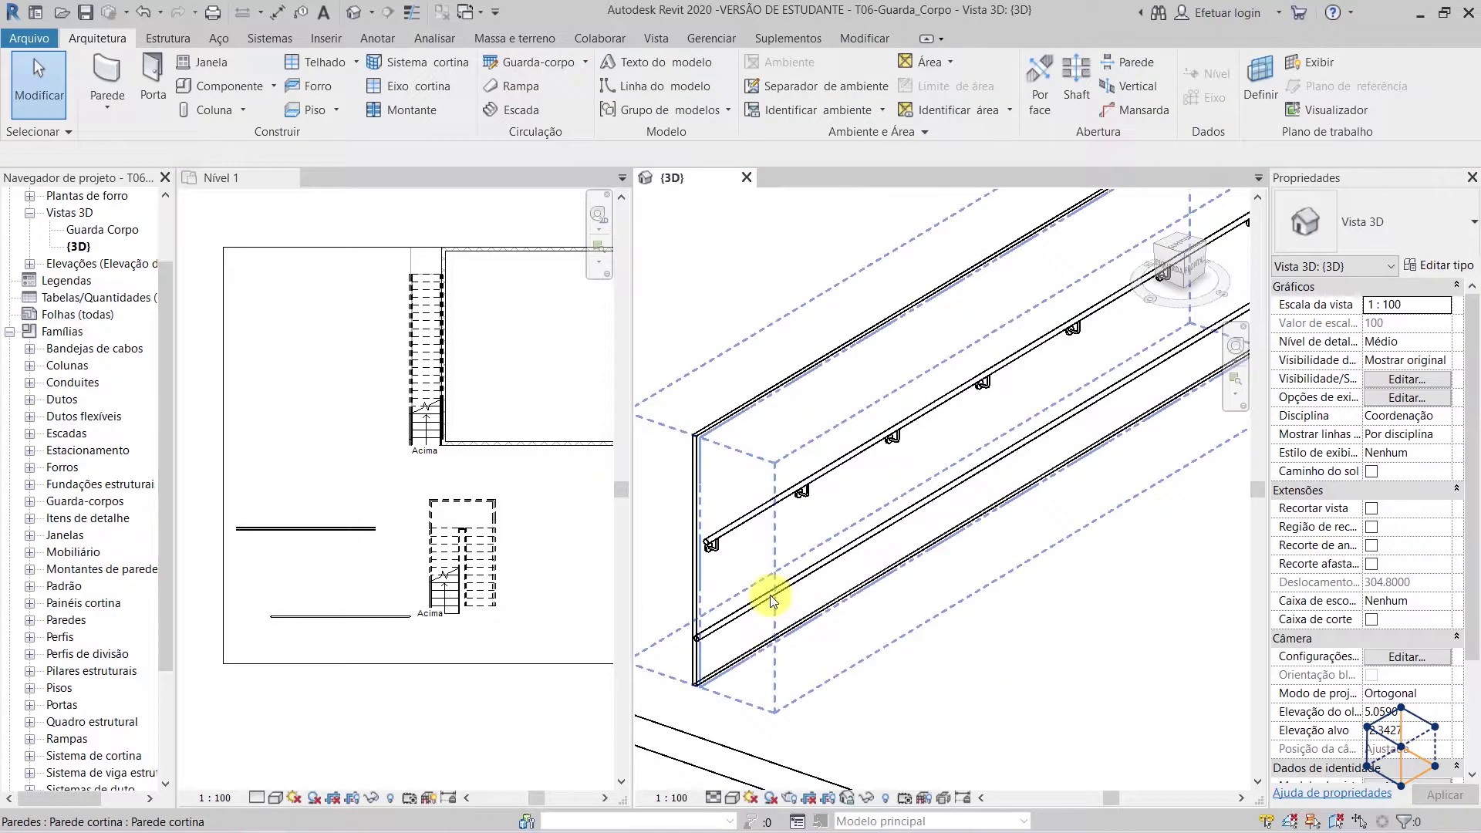
left_click(729, 531)
middle_click_drag(985, 701, 1011, 677, "shift")
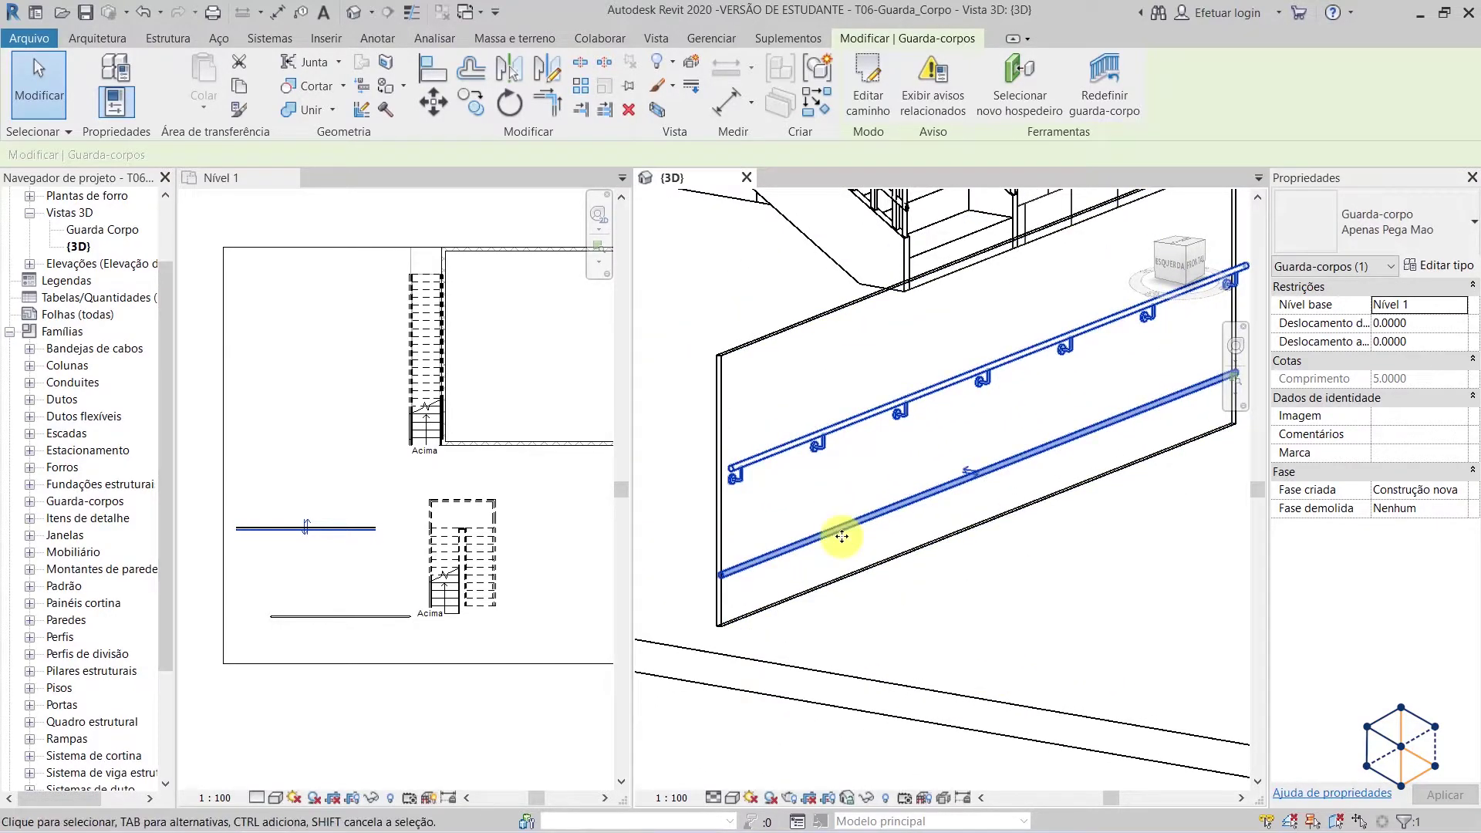
left_click(1453, 272)
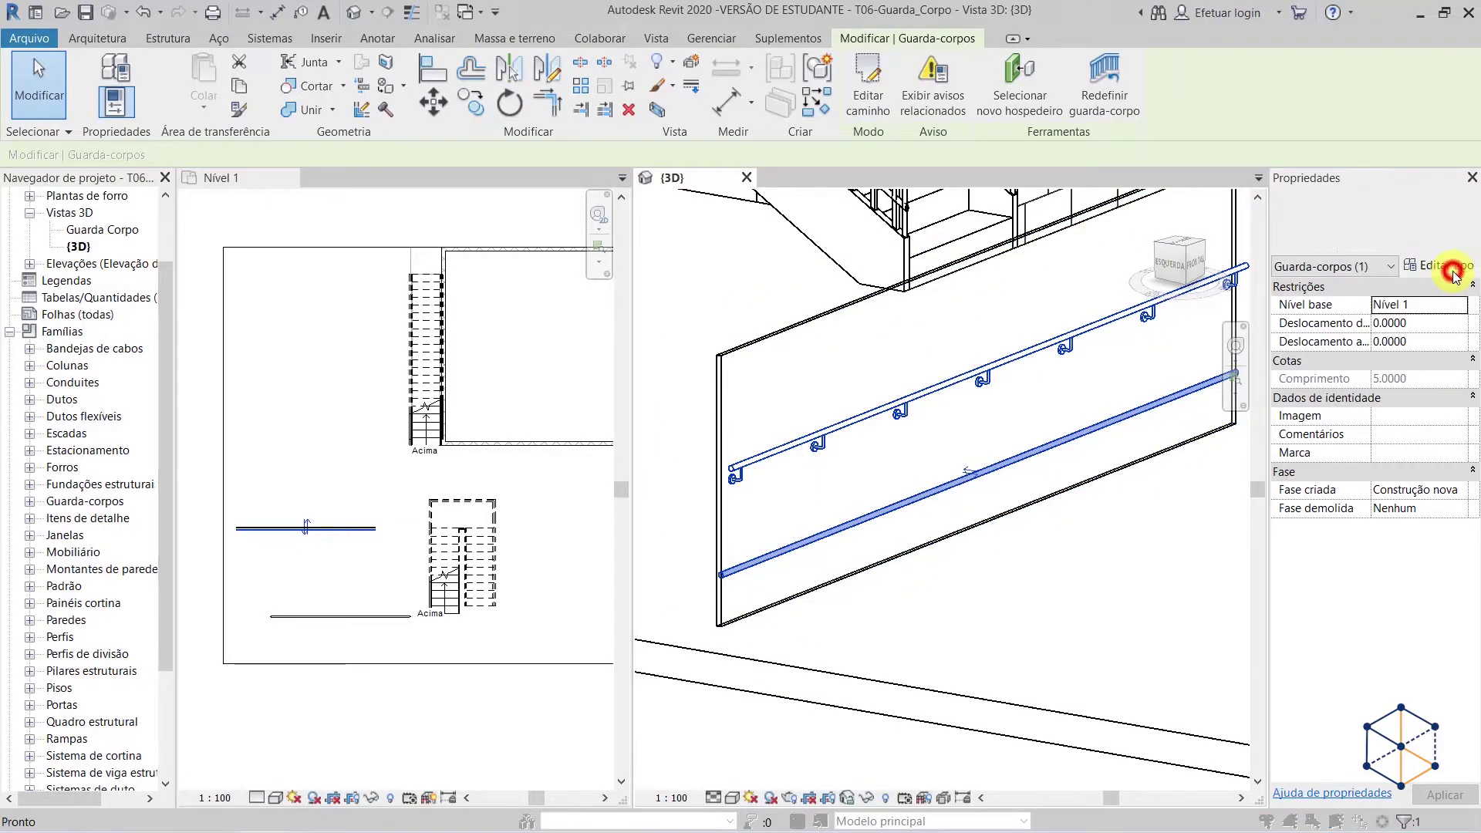
left_click(486, 282)
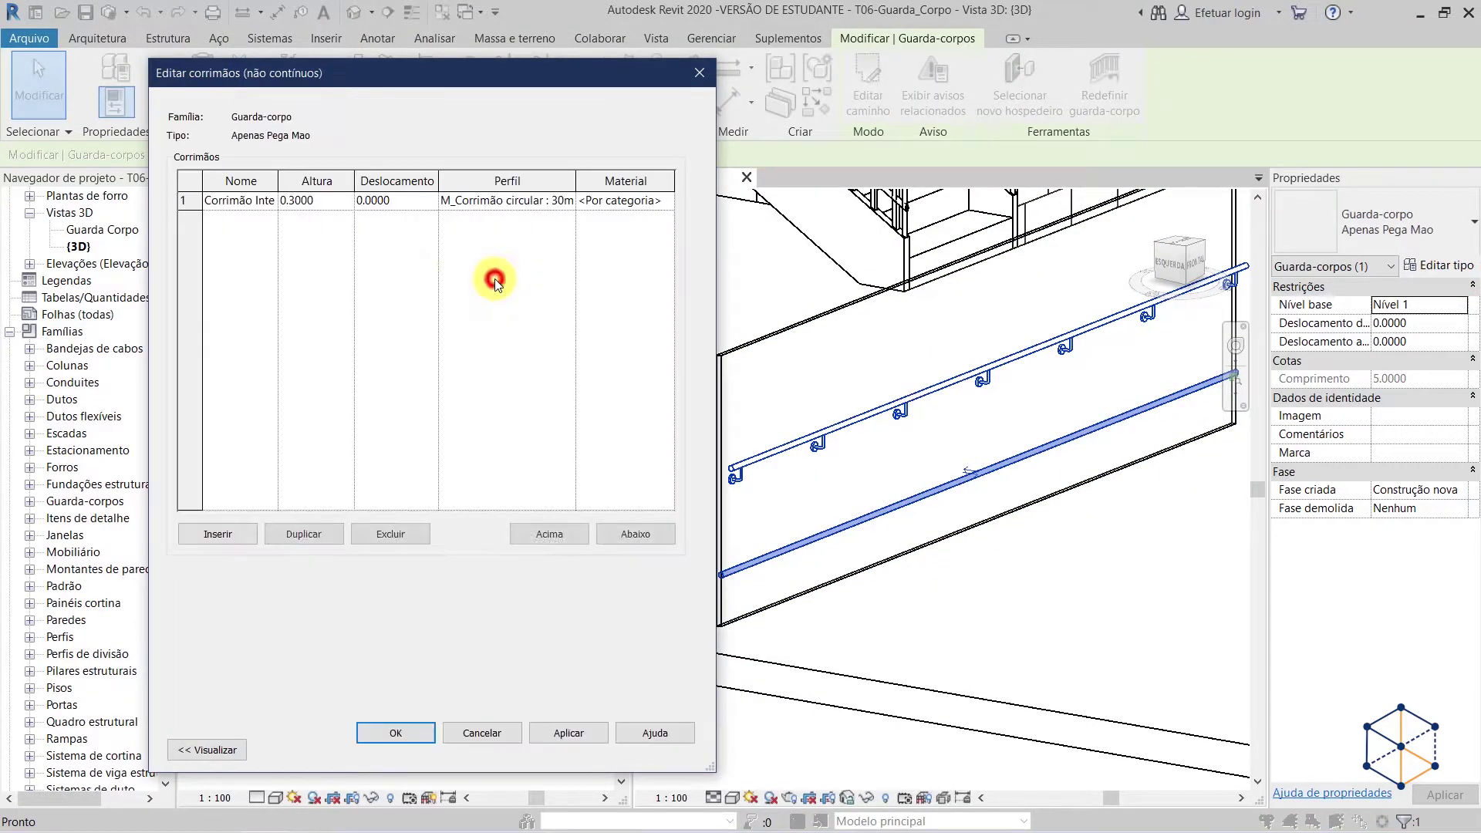
left_click(190, 205)
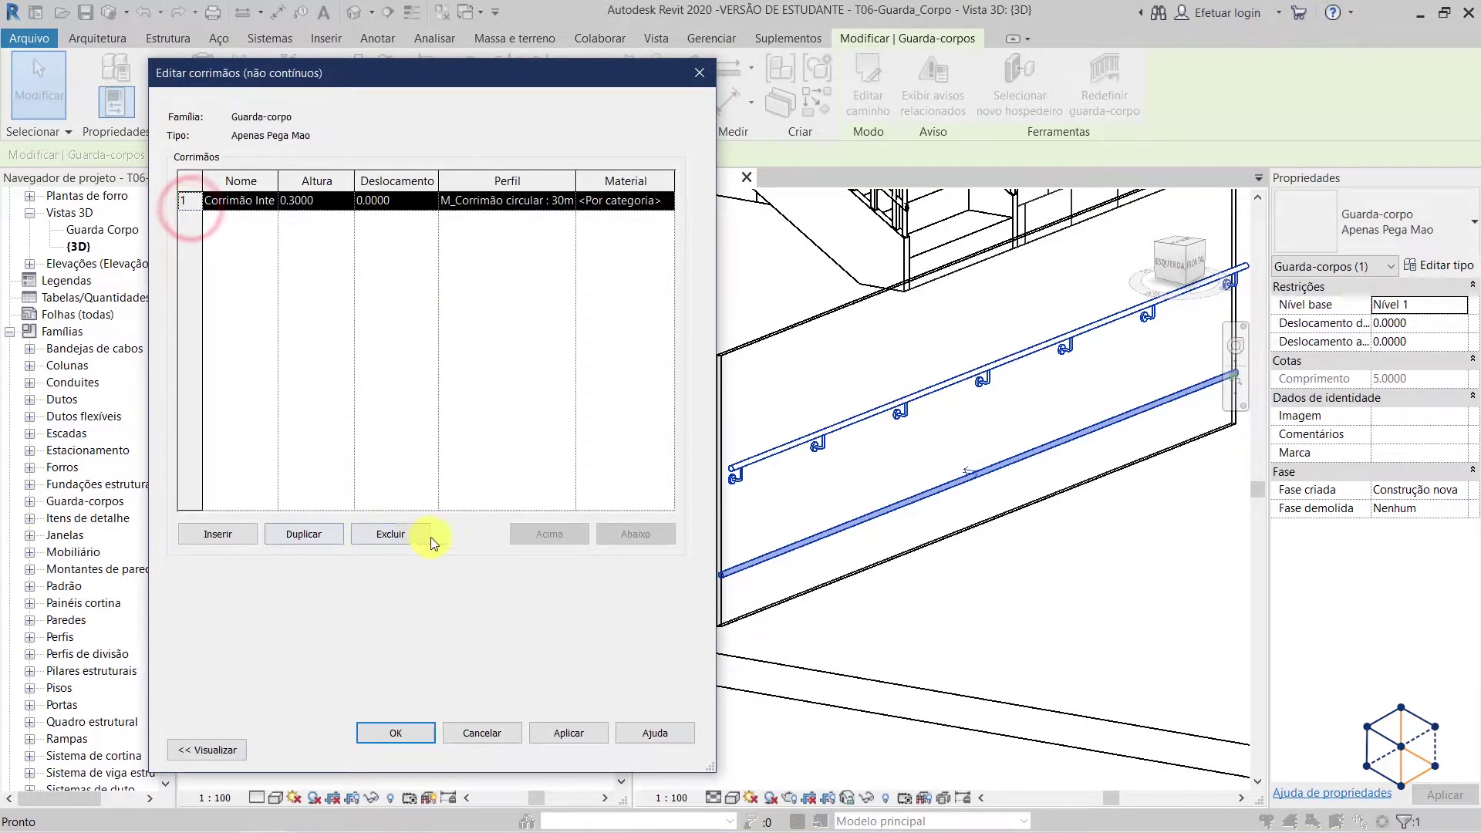
left_click(406, 533)
left_click(781, 463)
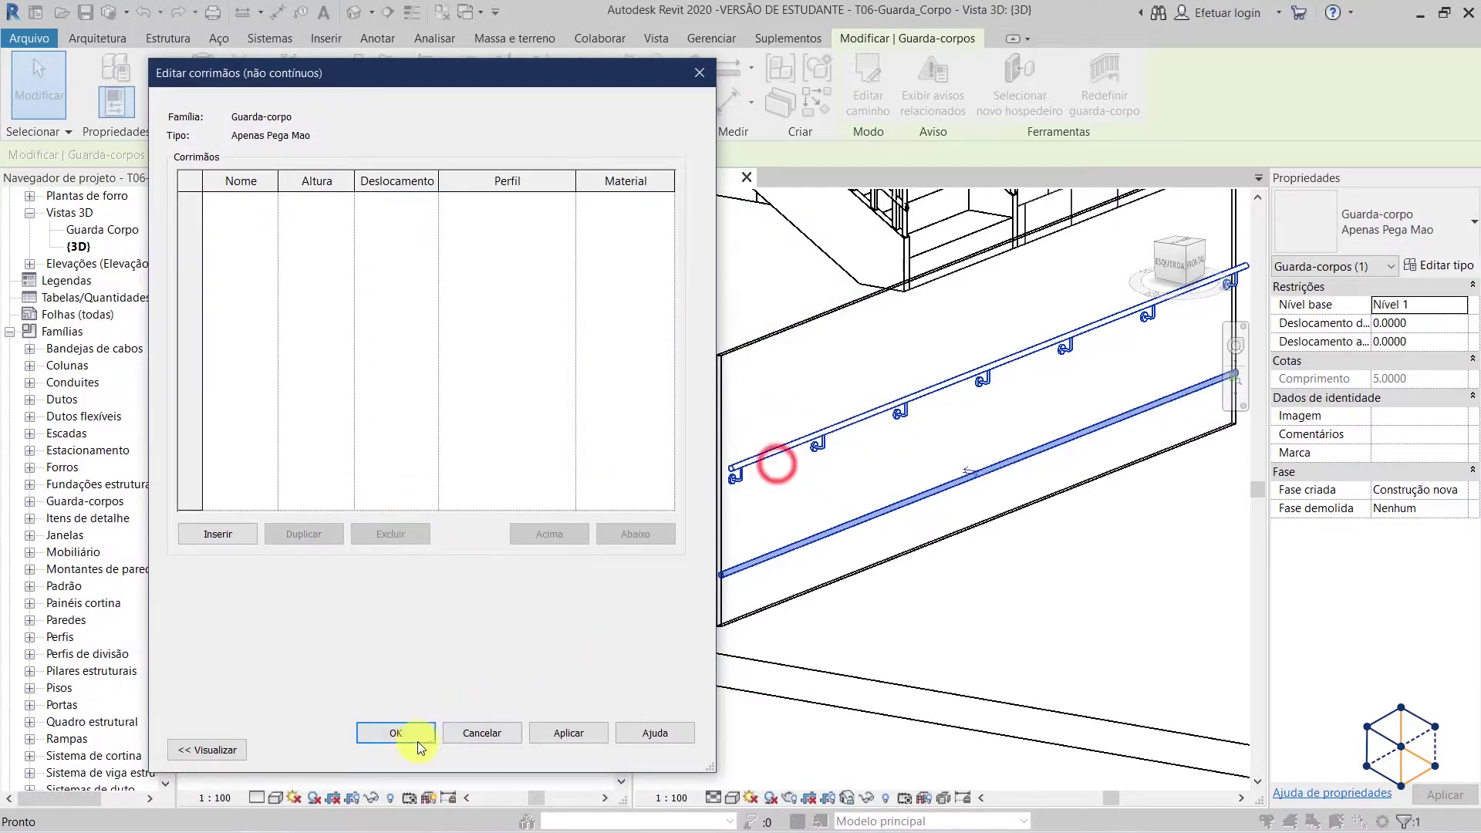
left_click(405, 734)
left_click(477, 743)
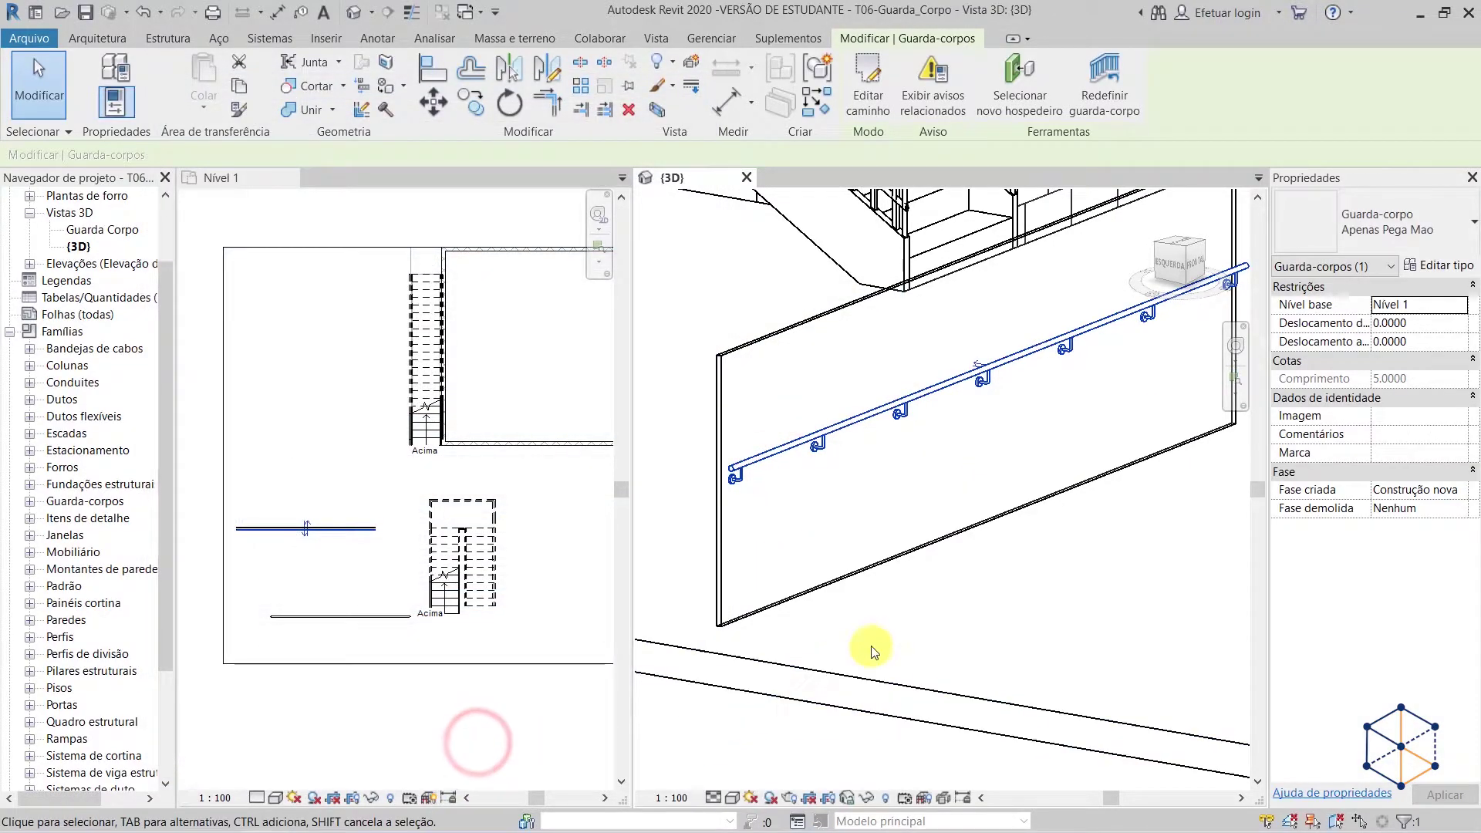
left_click(892, 691)
- Set the Parede cortina type's vertical grid layout to Distância fixa with 0.8 m spacing and inspect the divided guardrail
middle_click_drag(893, 691, 853, 589, "shift")
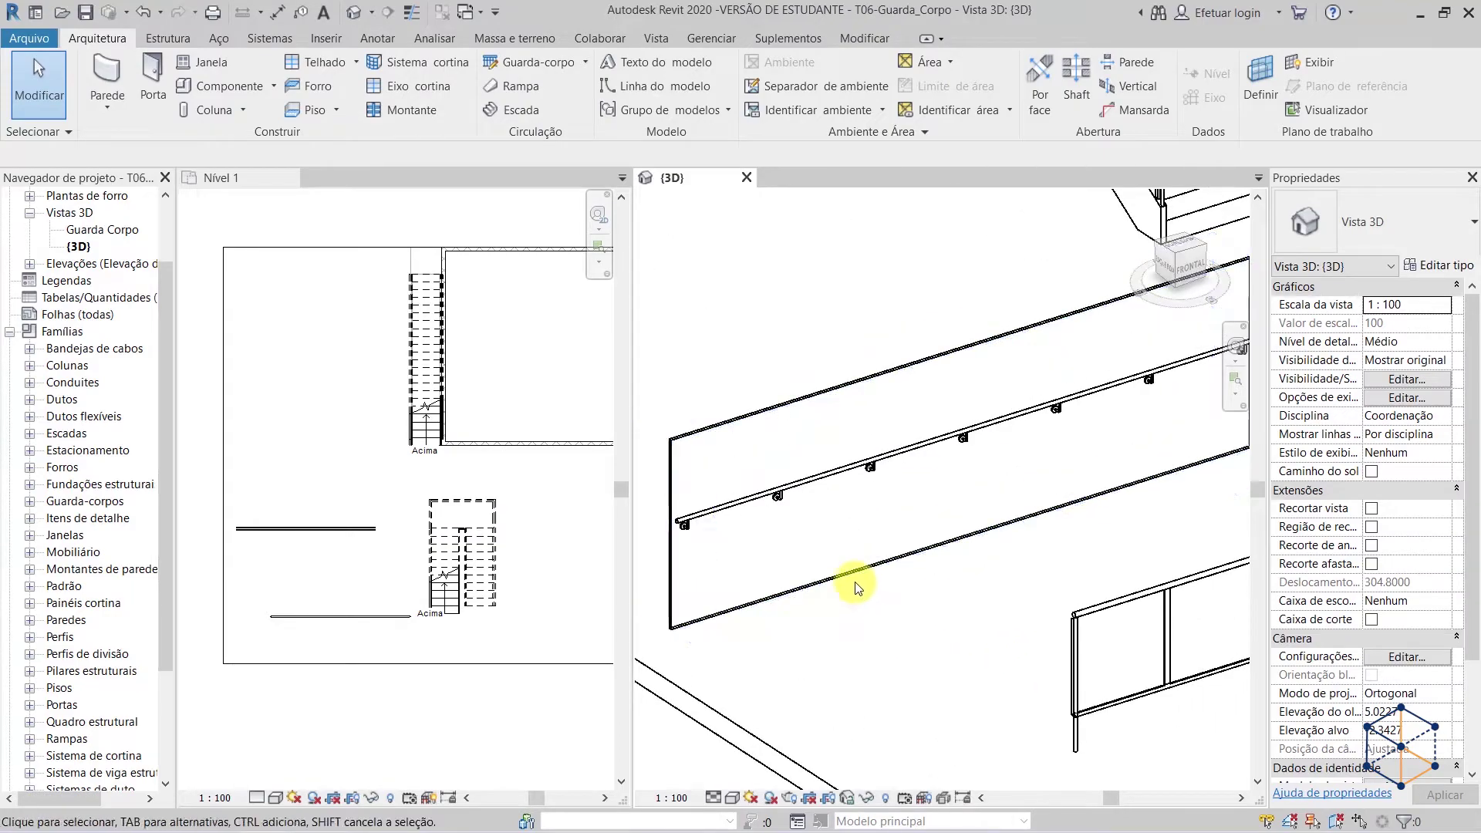
left_click(837, 577)
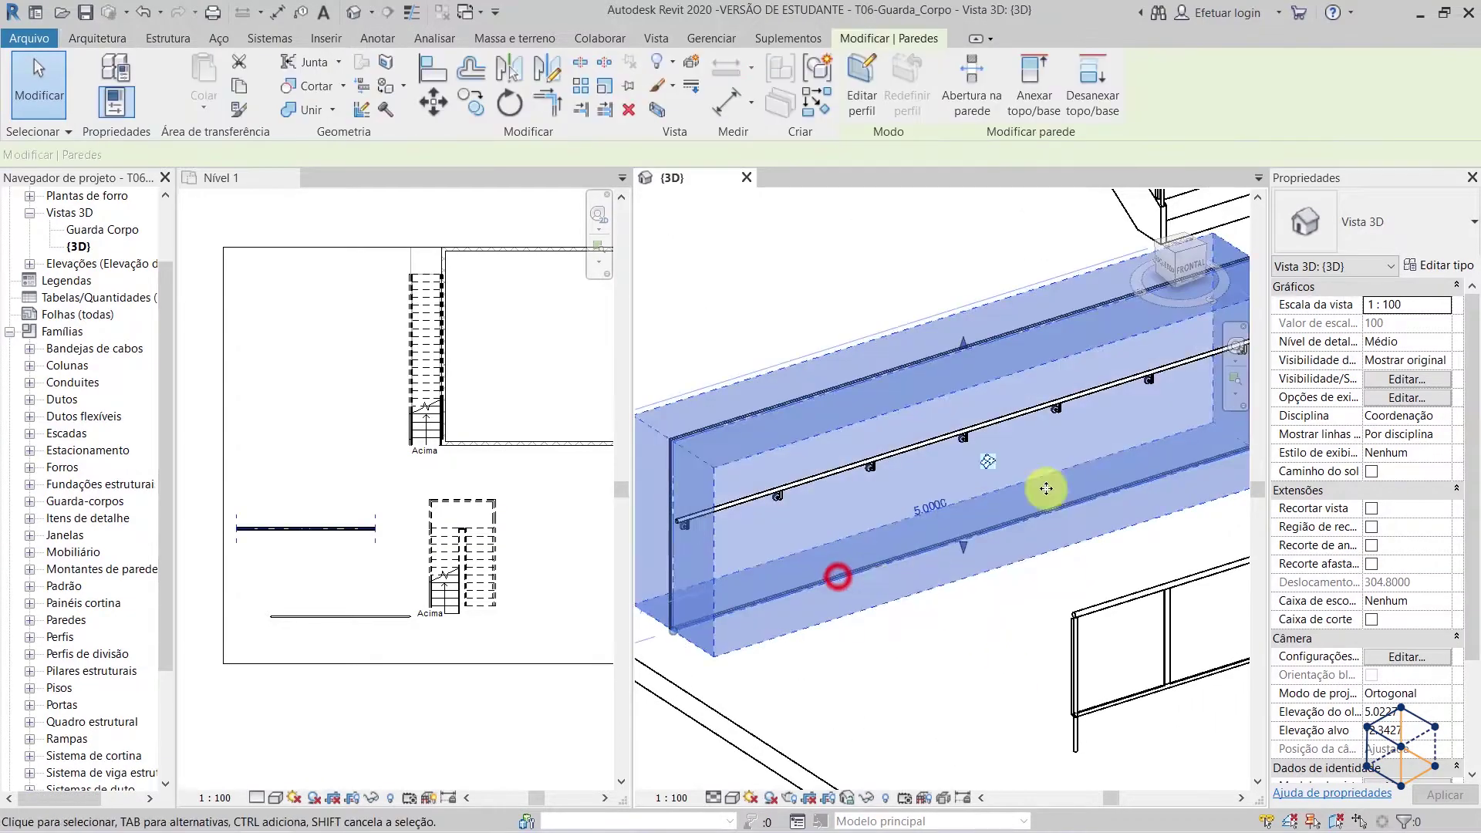
left_click(1444, 266)
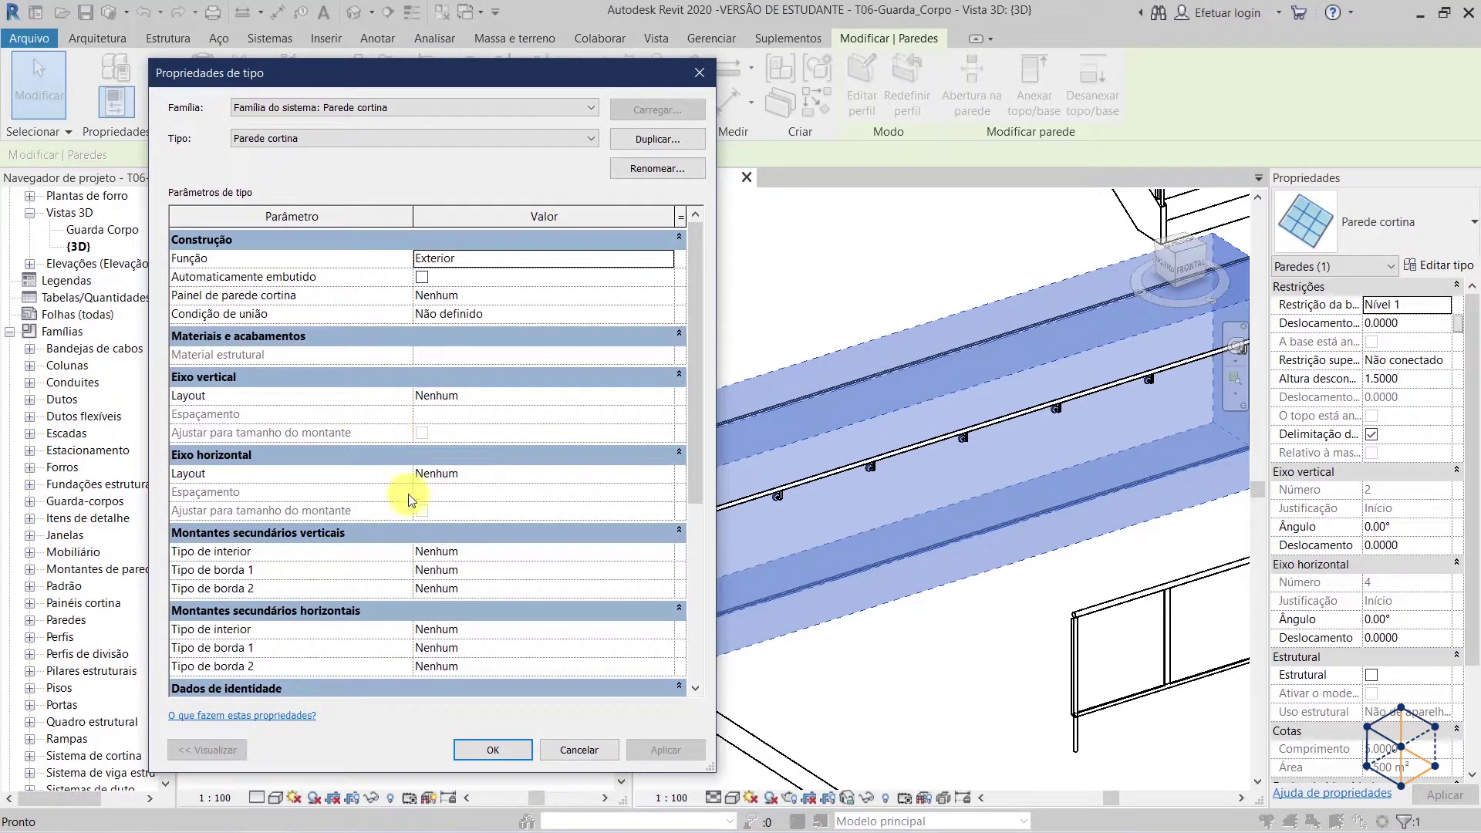
left_click(666, 399)
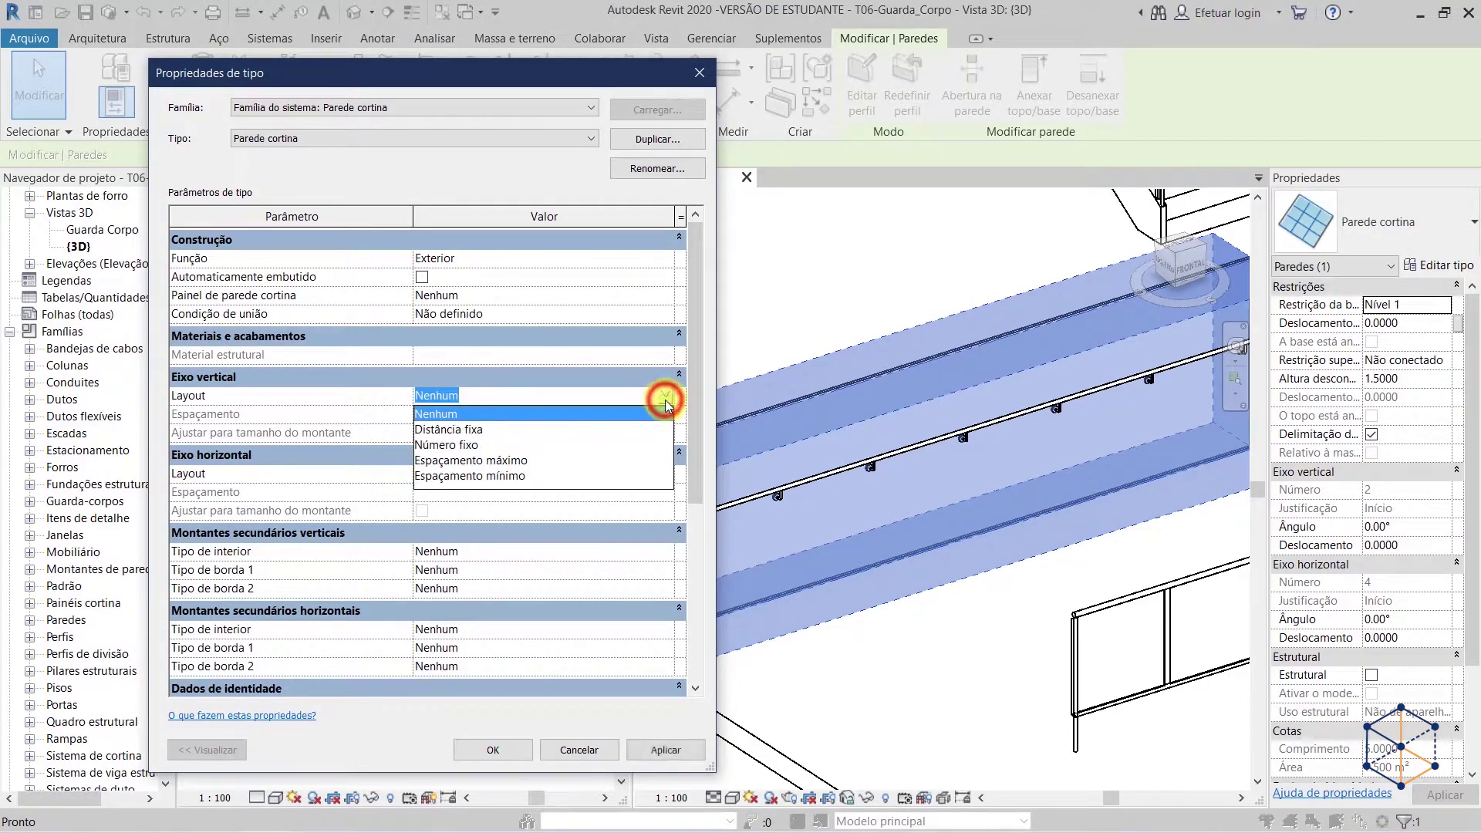
left_click(555, 430)
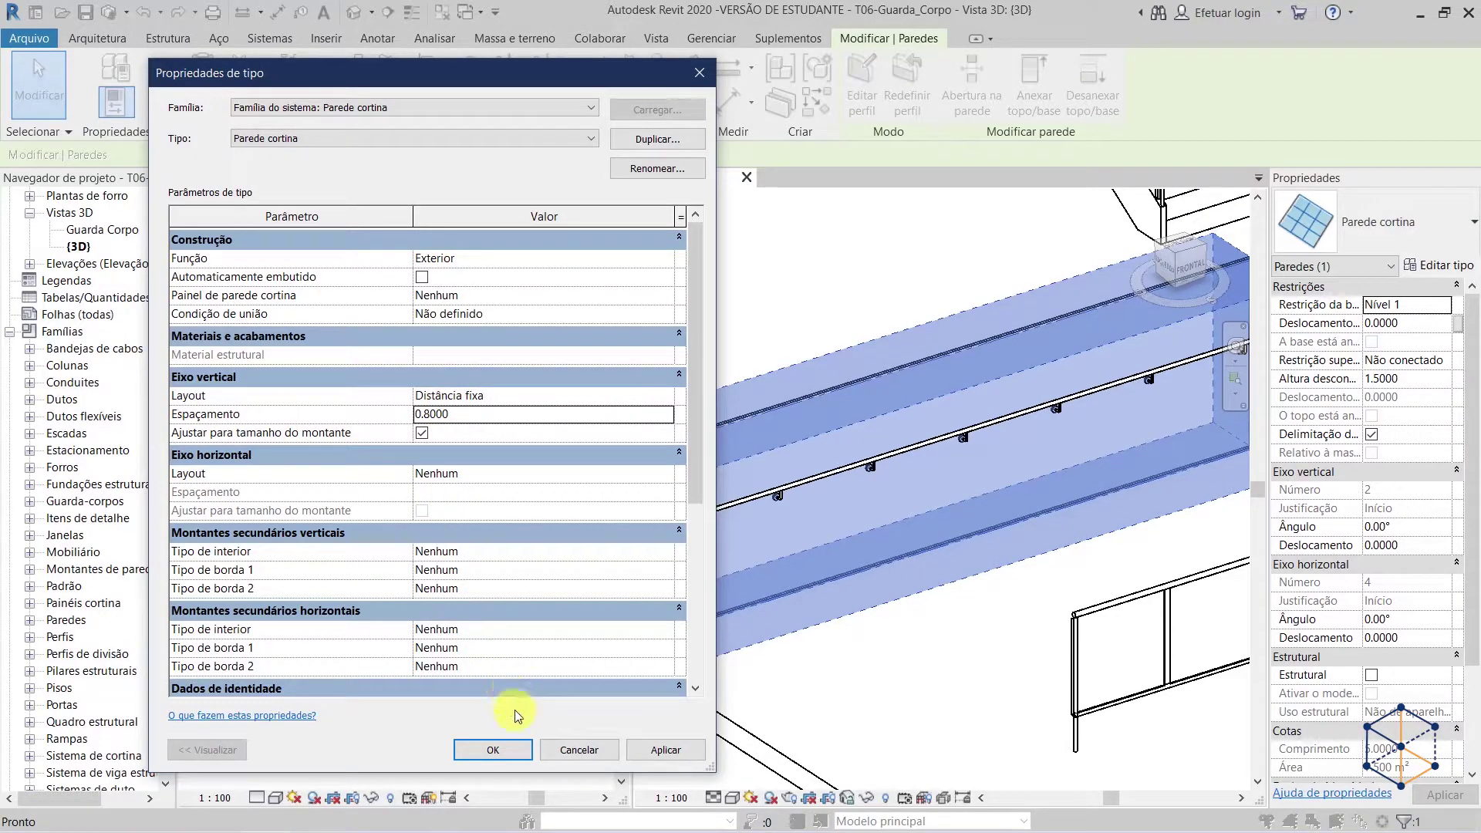
left_click(500, 752)
left_click(678, 747)
middle_click_drag(942, 671, 899, 645, "shift")
scroll(800, 597, "up", 6)
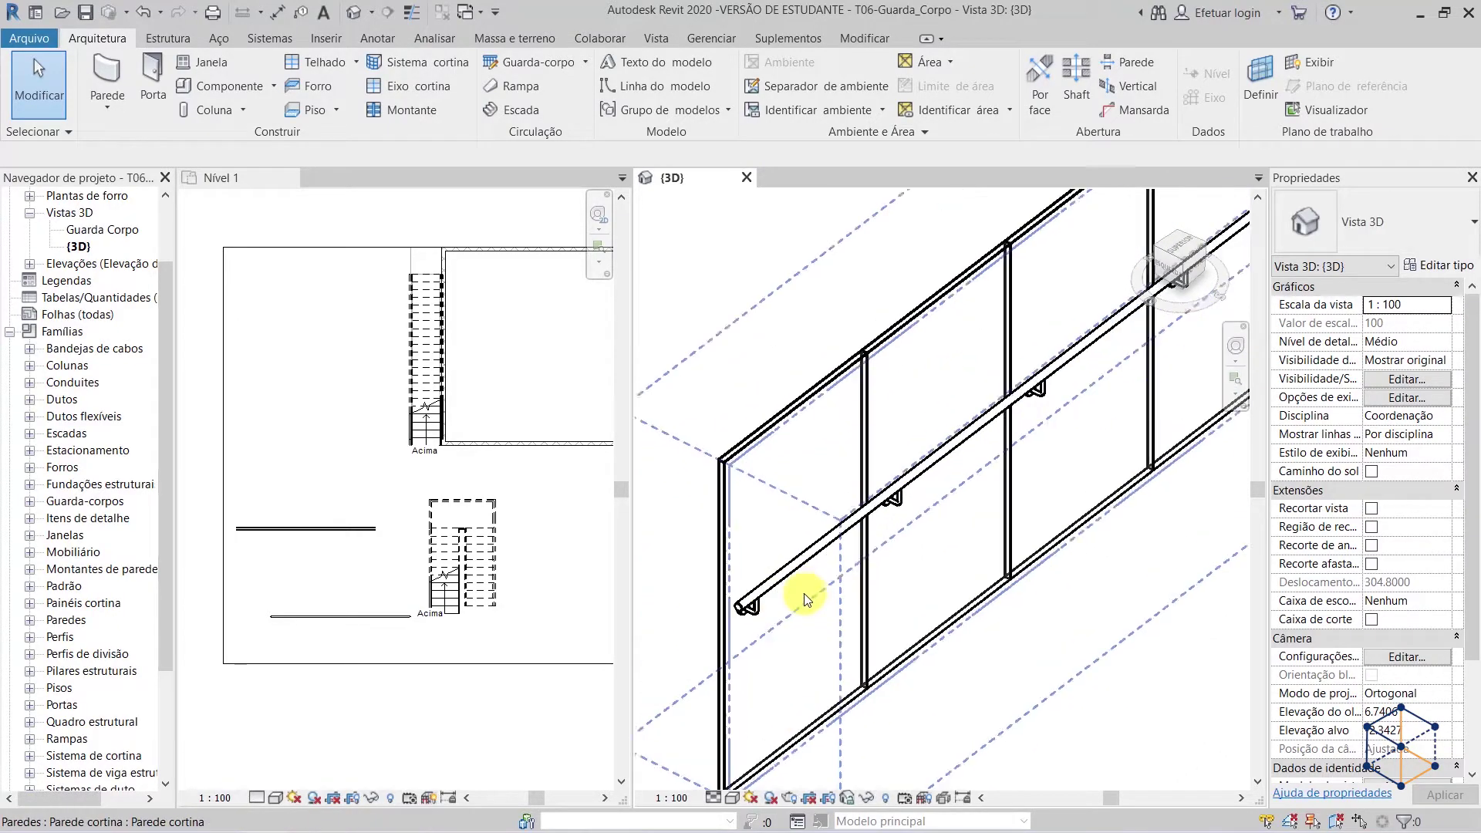
scroll(759, 611, "down", 3)
middle_click_drag(1010, 528, 944, 679, "shift")
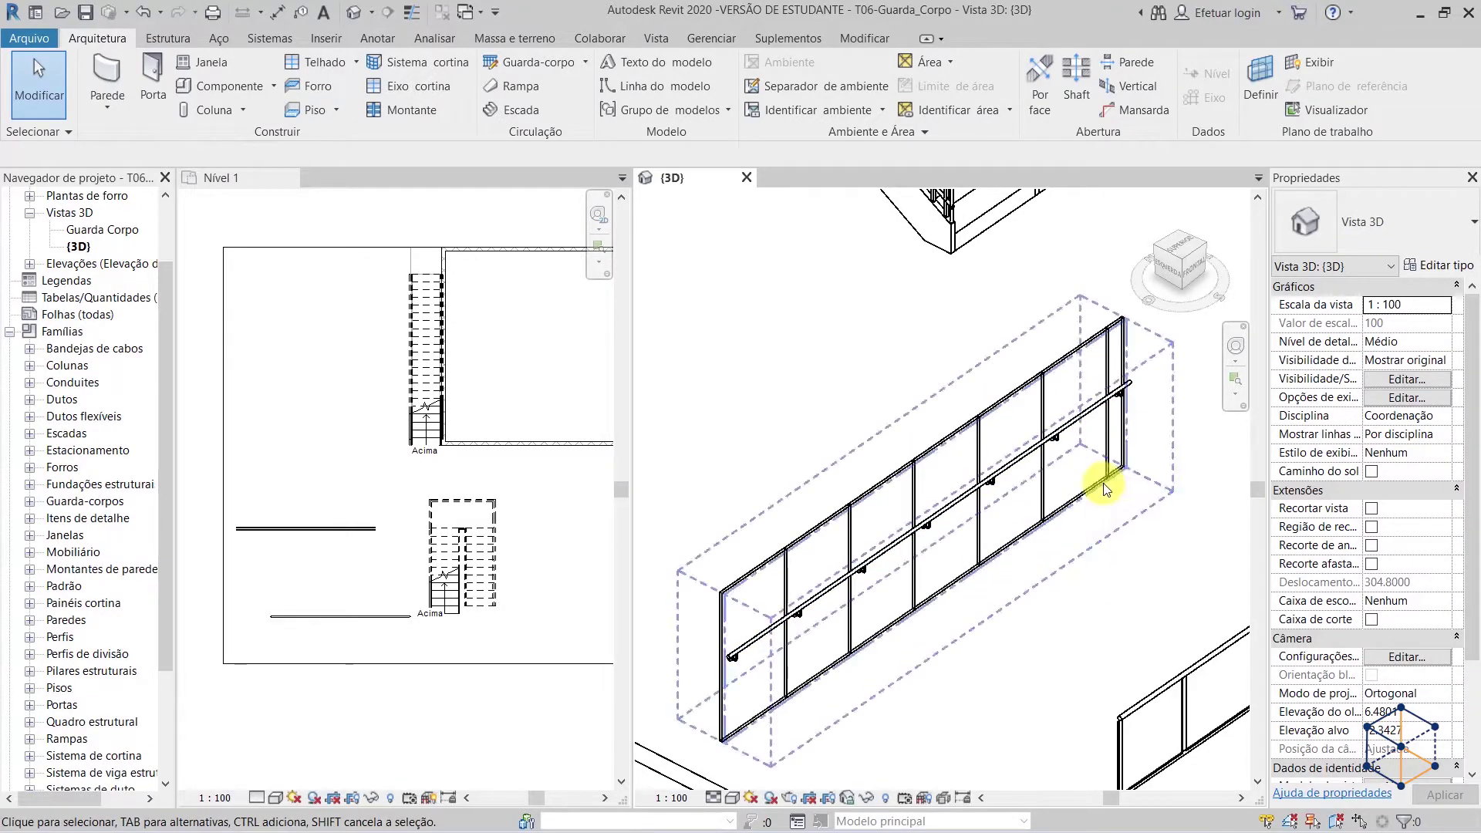
scroll(1126, 505, "down", 5)
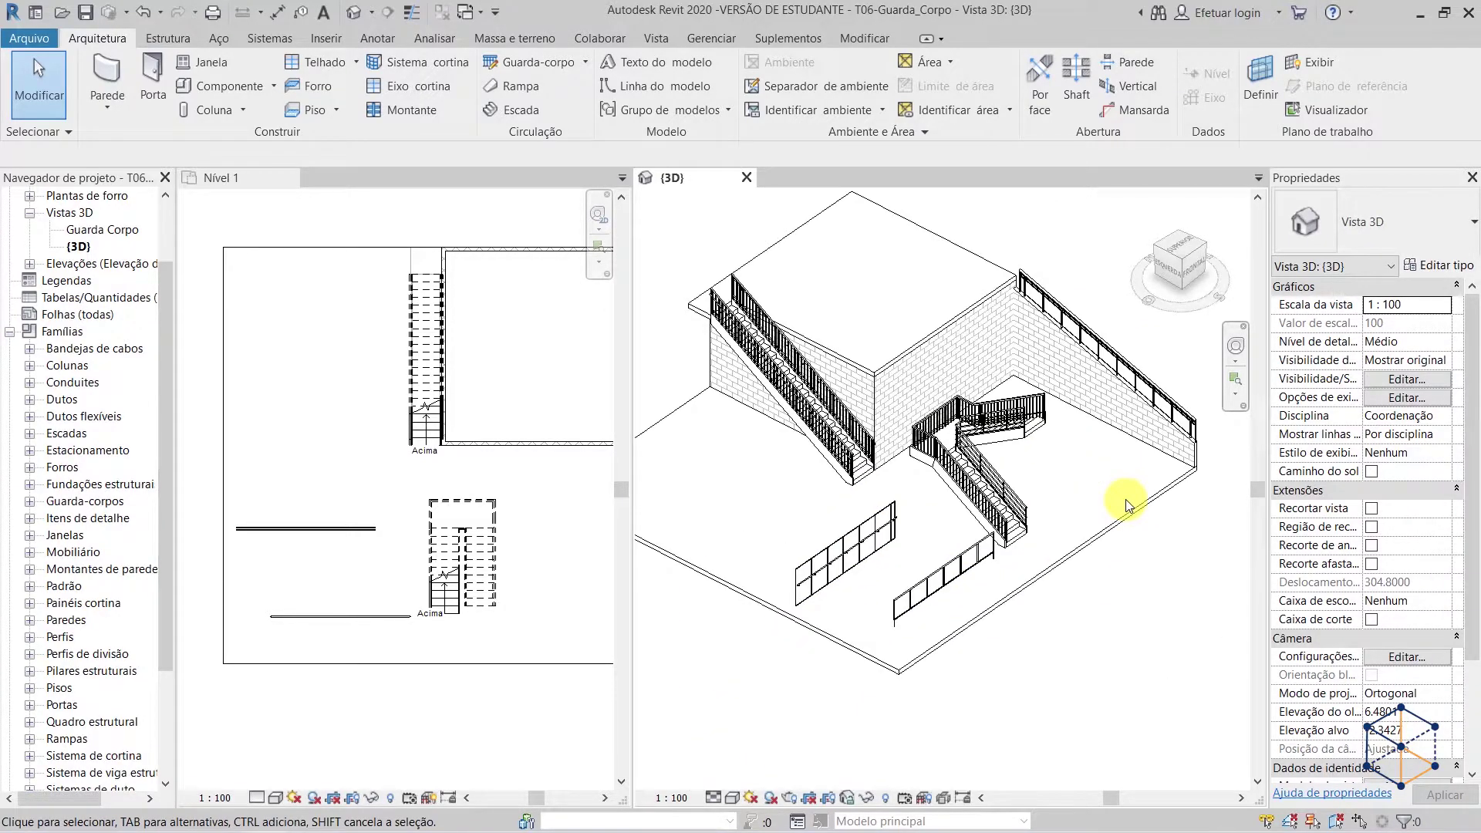
- Select the top rail of the Corrimão de Vidro railing and open its path for editing
middle_click_drag(1023, 691, 926, 660, "shift")
scroll(883, 649, "up", 3)
scroll(764, 609, "up", 3)
middle_click_drag(868, 548, 1015, 590, "shift")
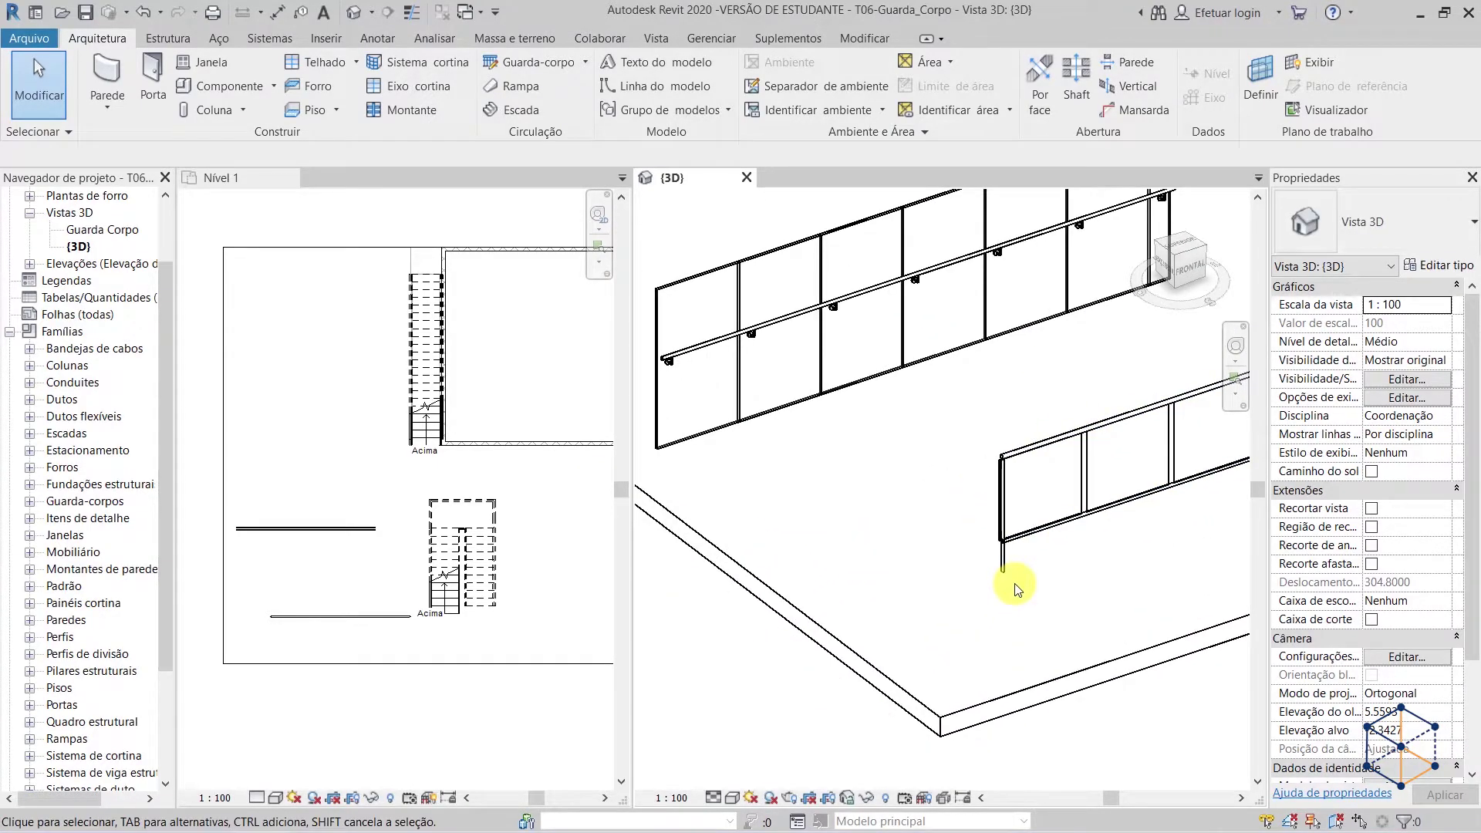
scroll(1063, 445, "up", 2)
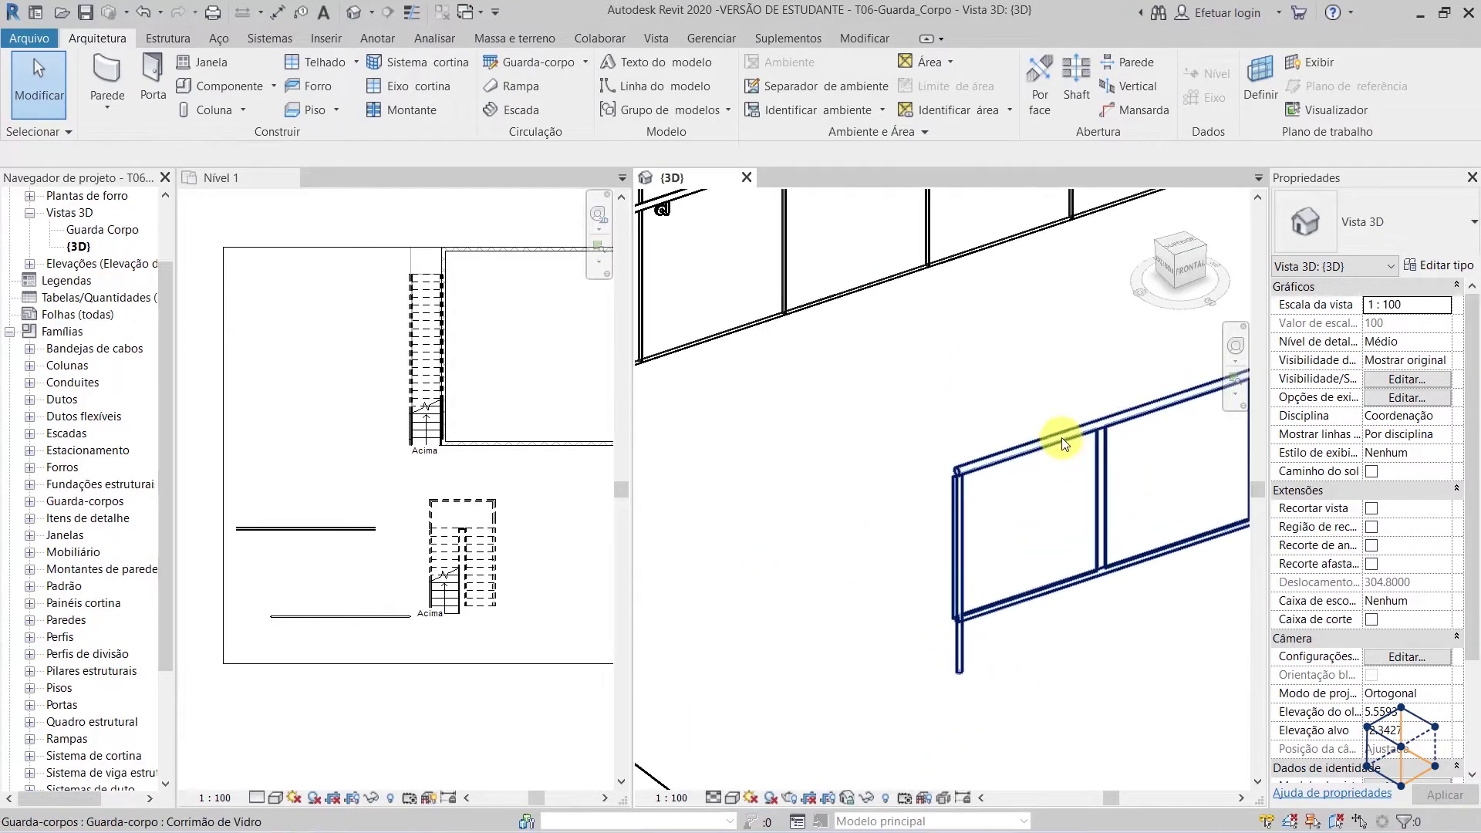
key("Tab")
left_click(998, 458)
scroll(999, 459, "down", 3)
middle_click_drag(965, 602, 833, 683)
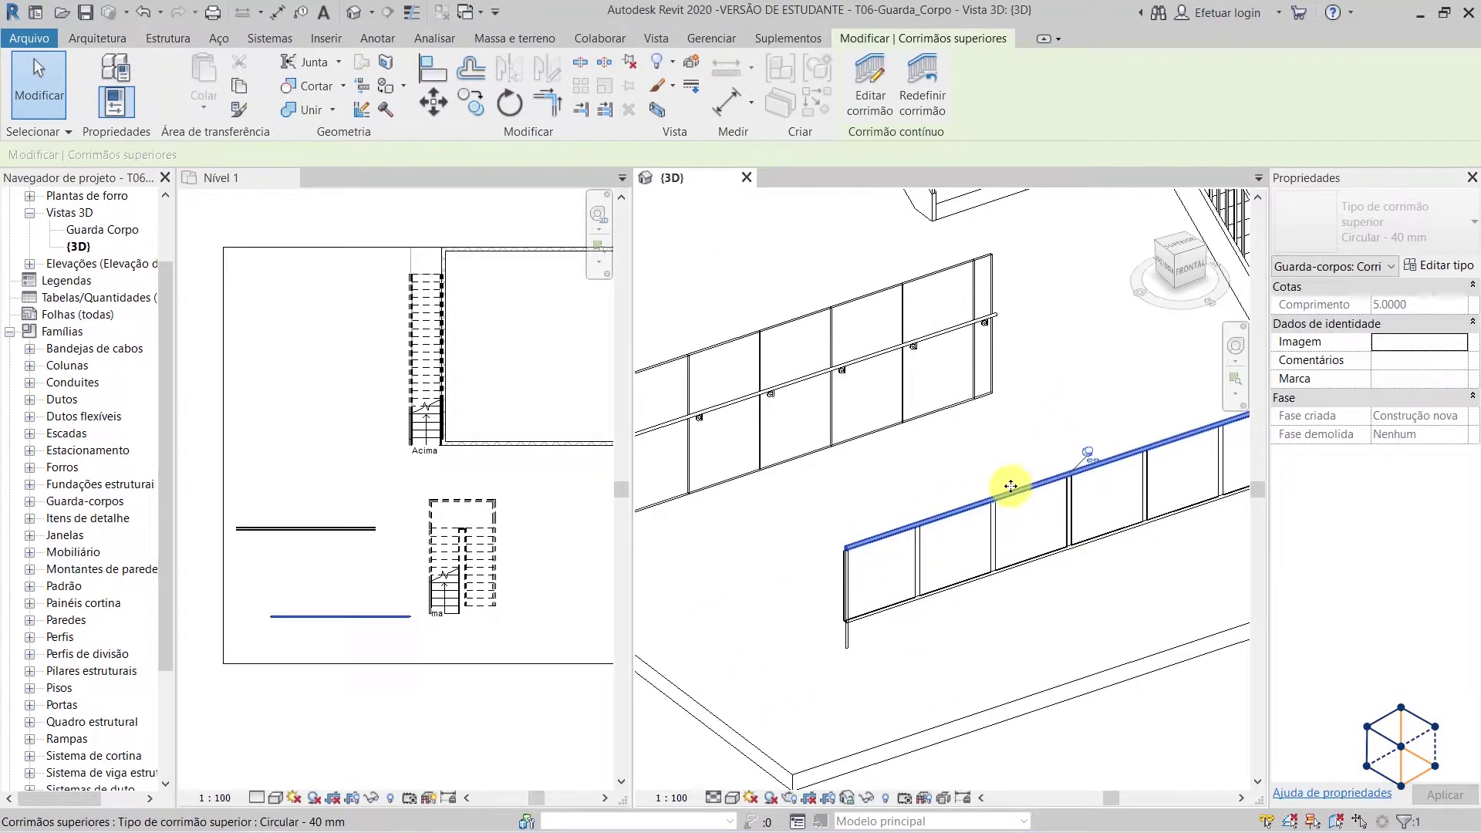
scroll(819, 592, "up", 2)
middle_click_drag(925, 671, 987, 647)
scroll(926, 649, "up", 2)
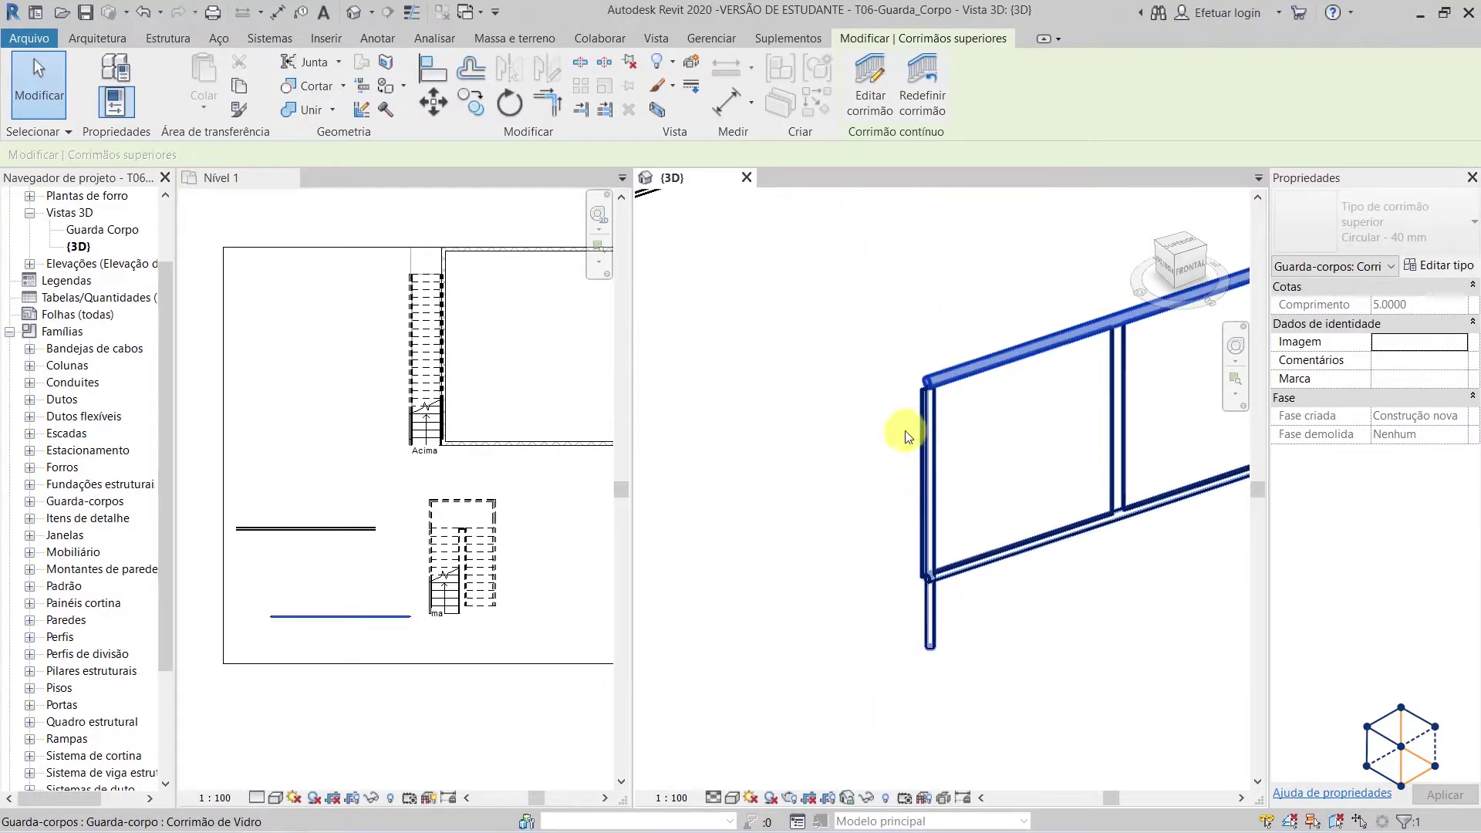
left_click(871, 106)
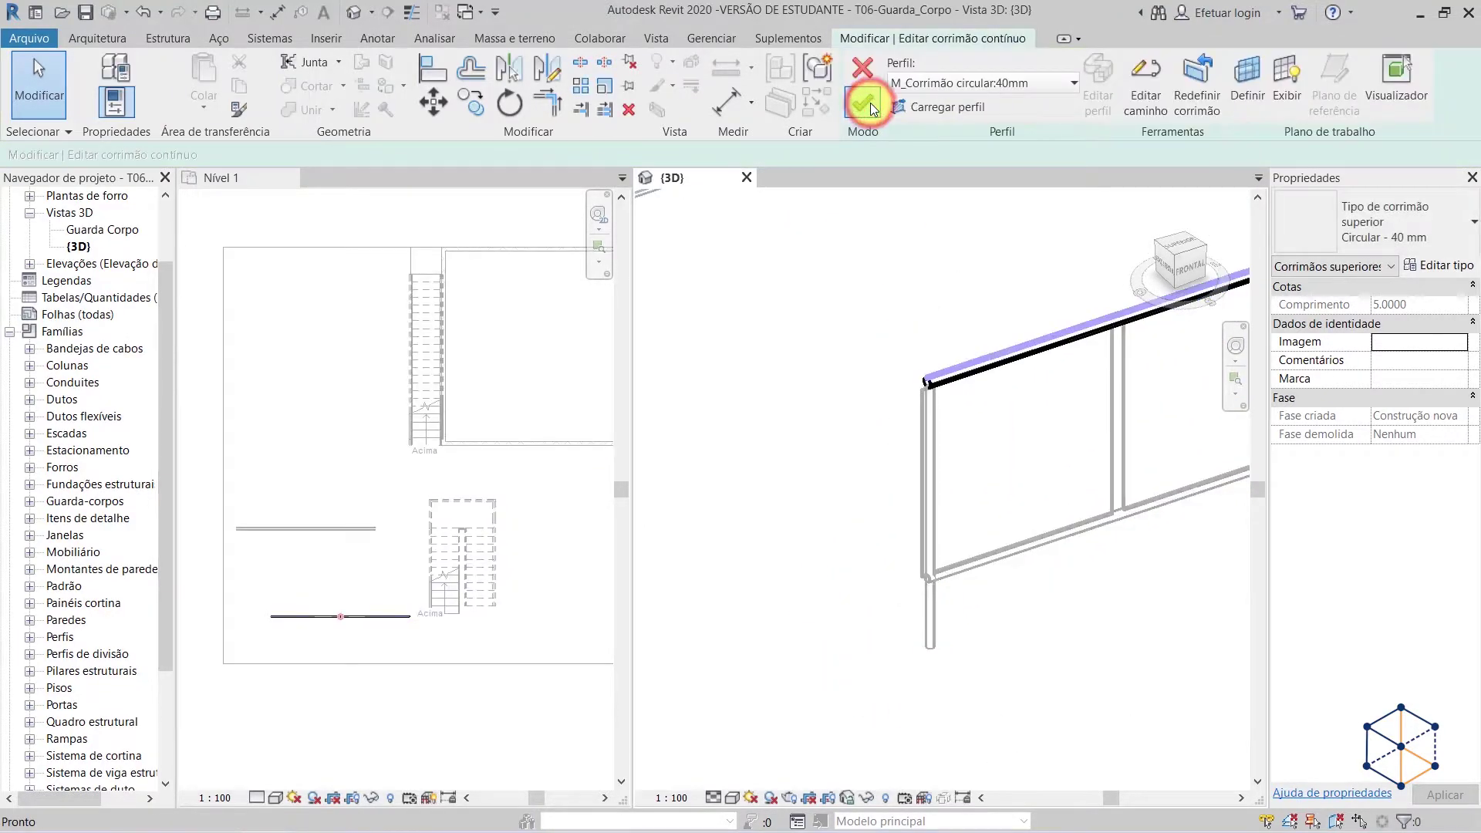
left_click(1135, 115)
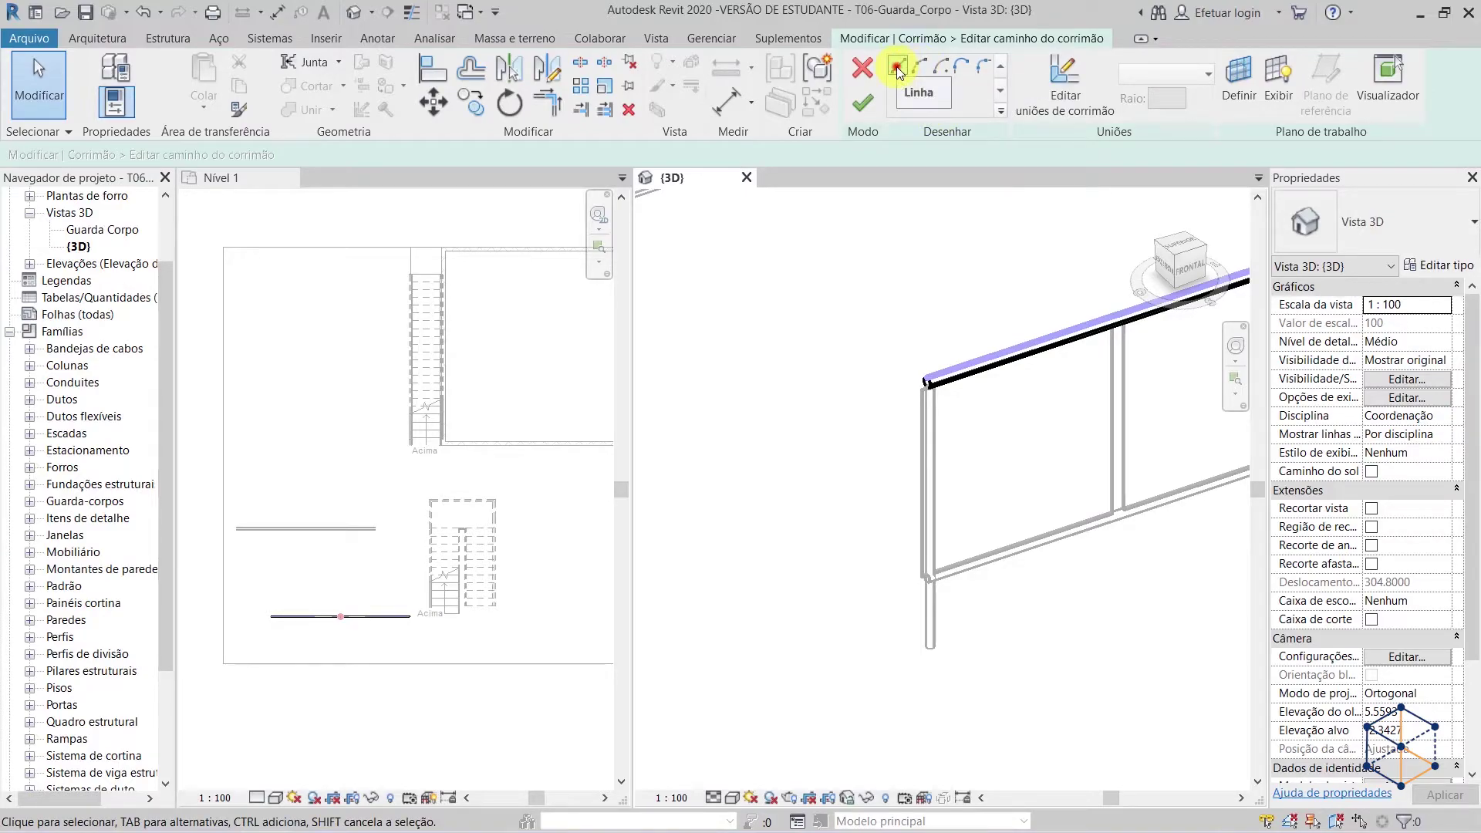
- Extend the top rail path with a 0.5 m straight line and a tangent arc curling back, and finish the rail edit
left_click(897, 66)
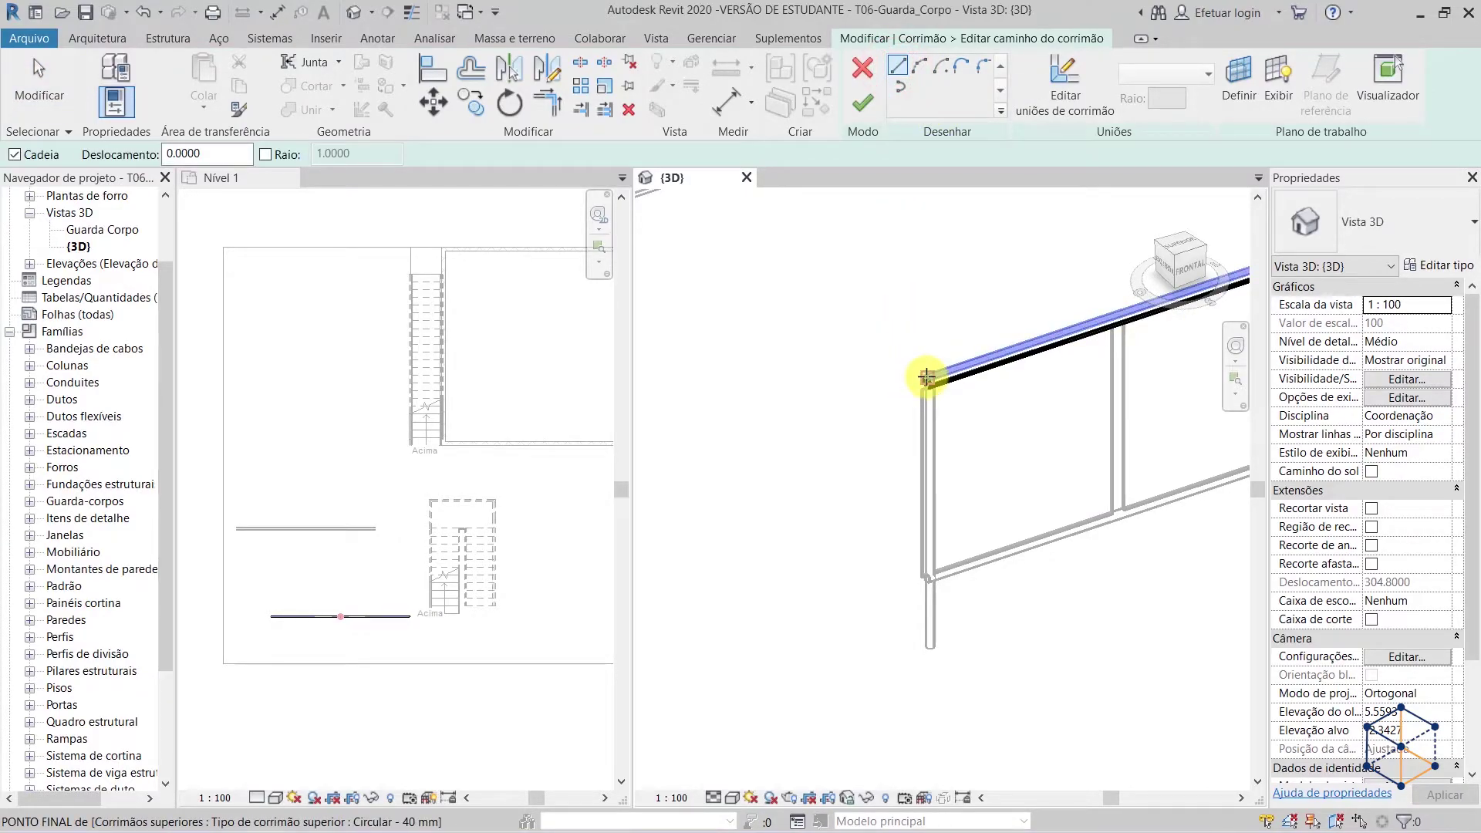
left_click(926, 376)
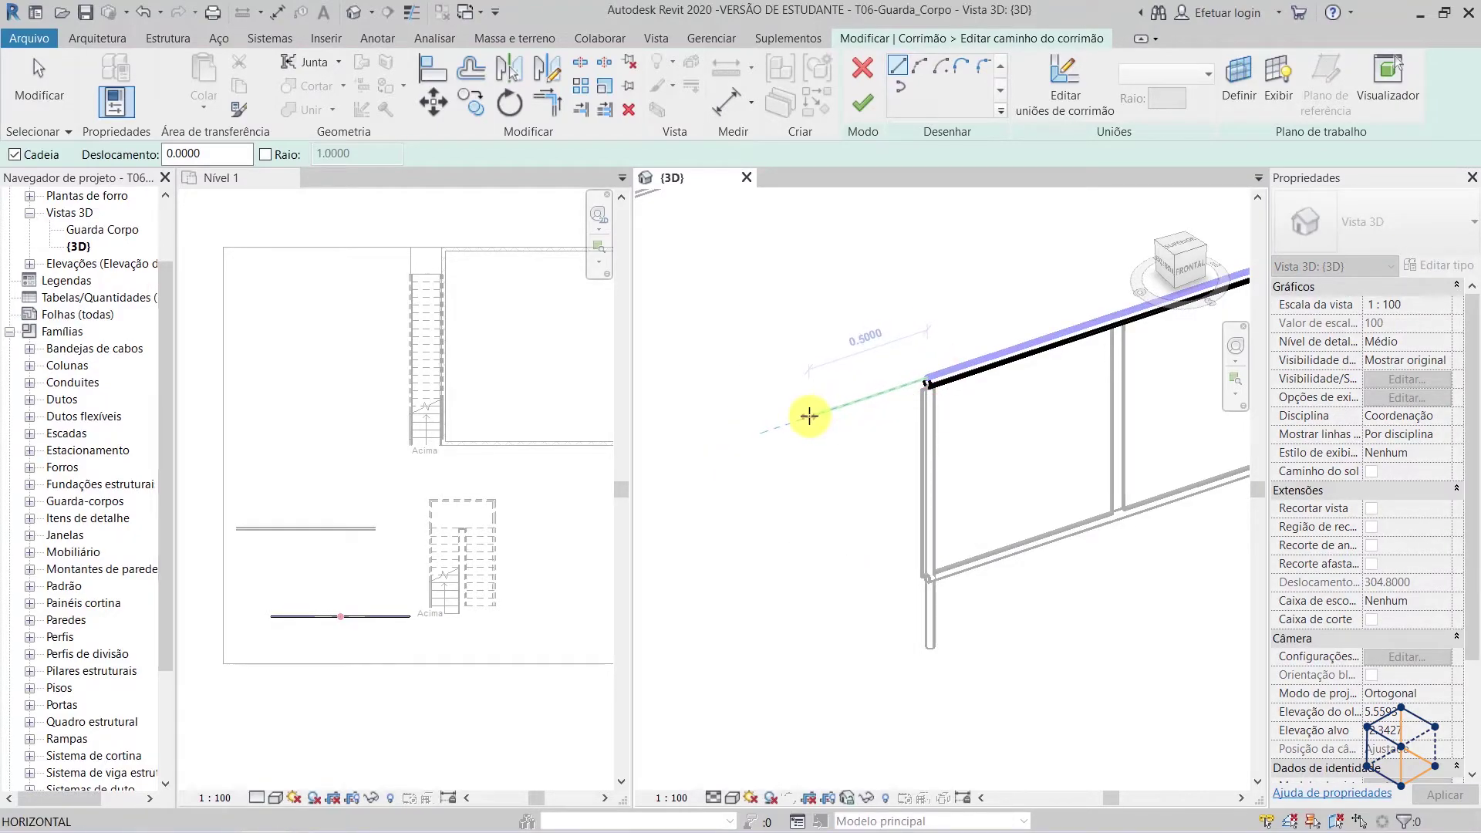
left_click(809, 416)
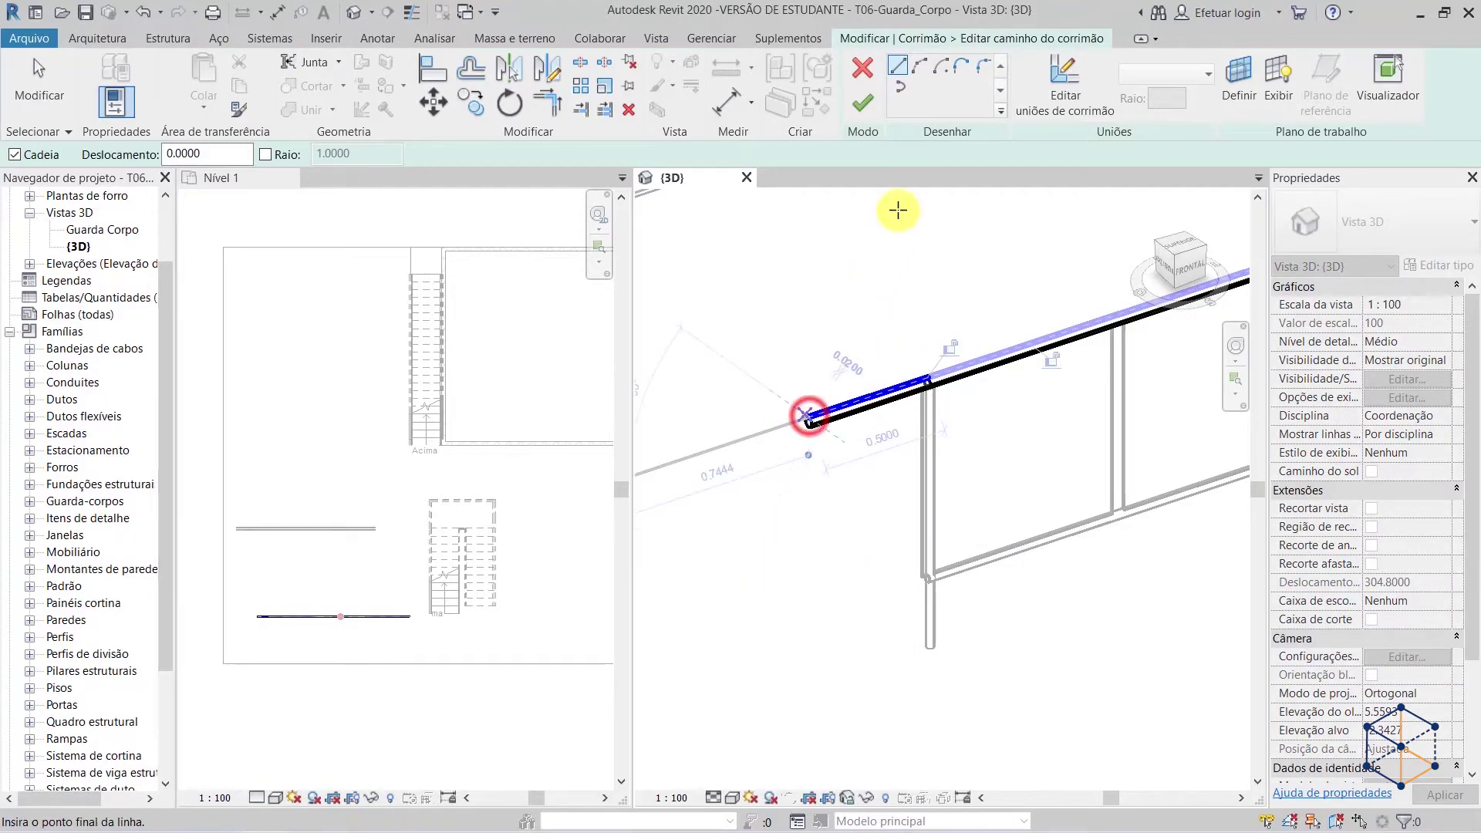
left_click(919, 67)
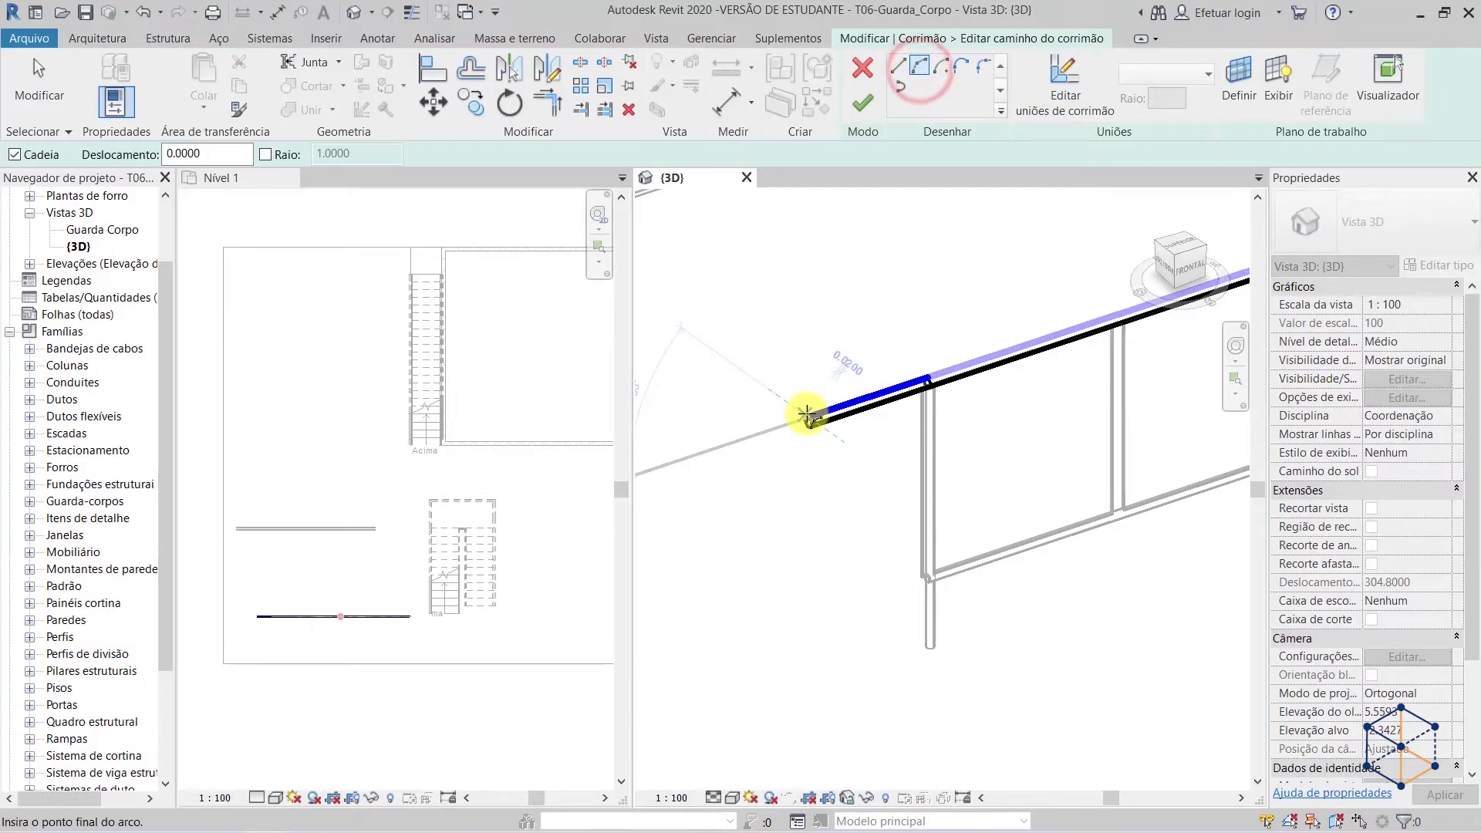
scroll(764, 359, "down", 2)
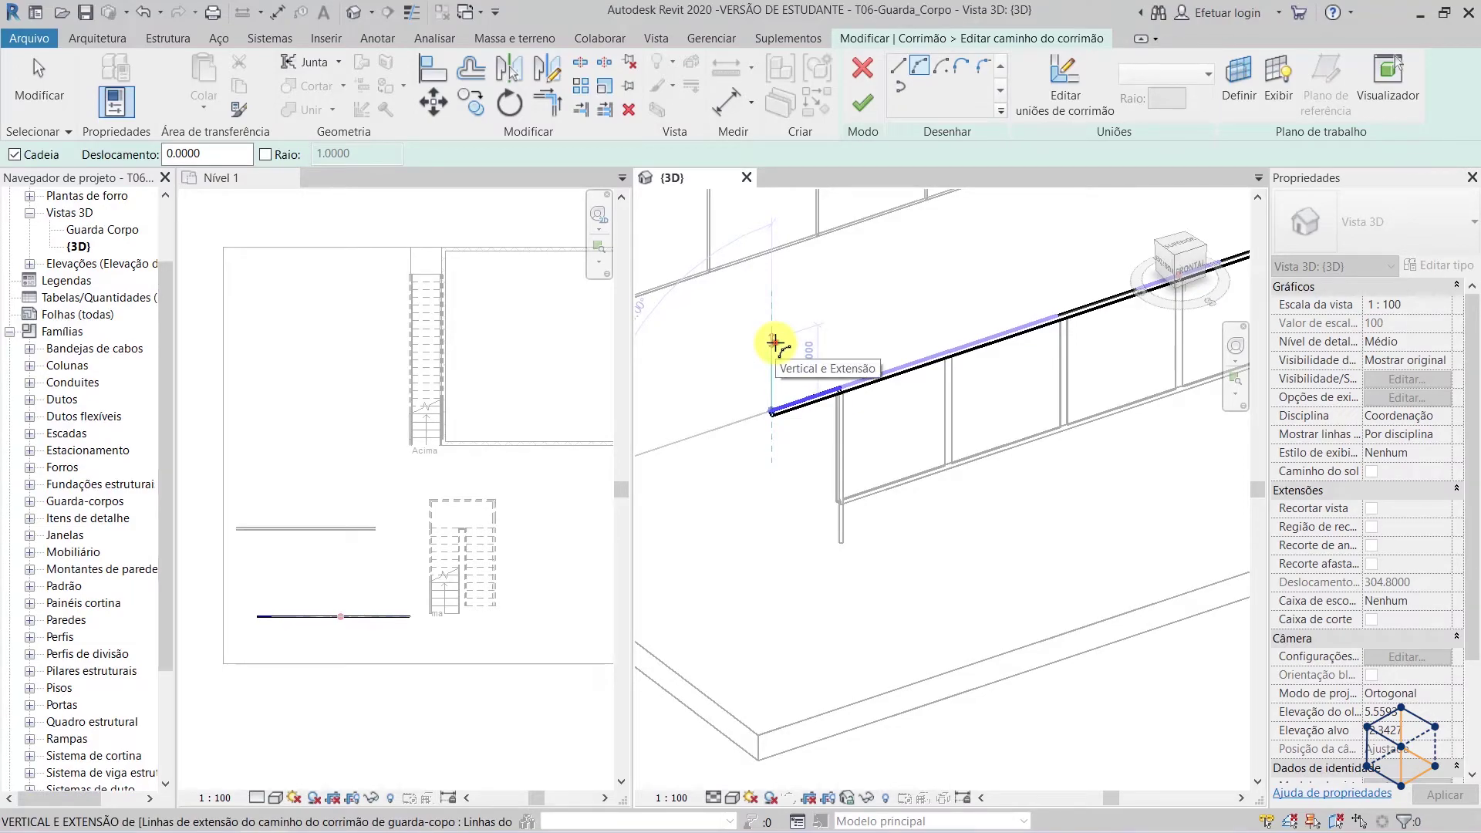
left_click(773, 341)
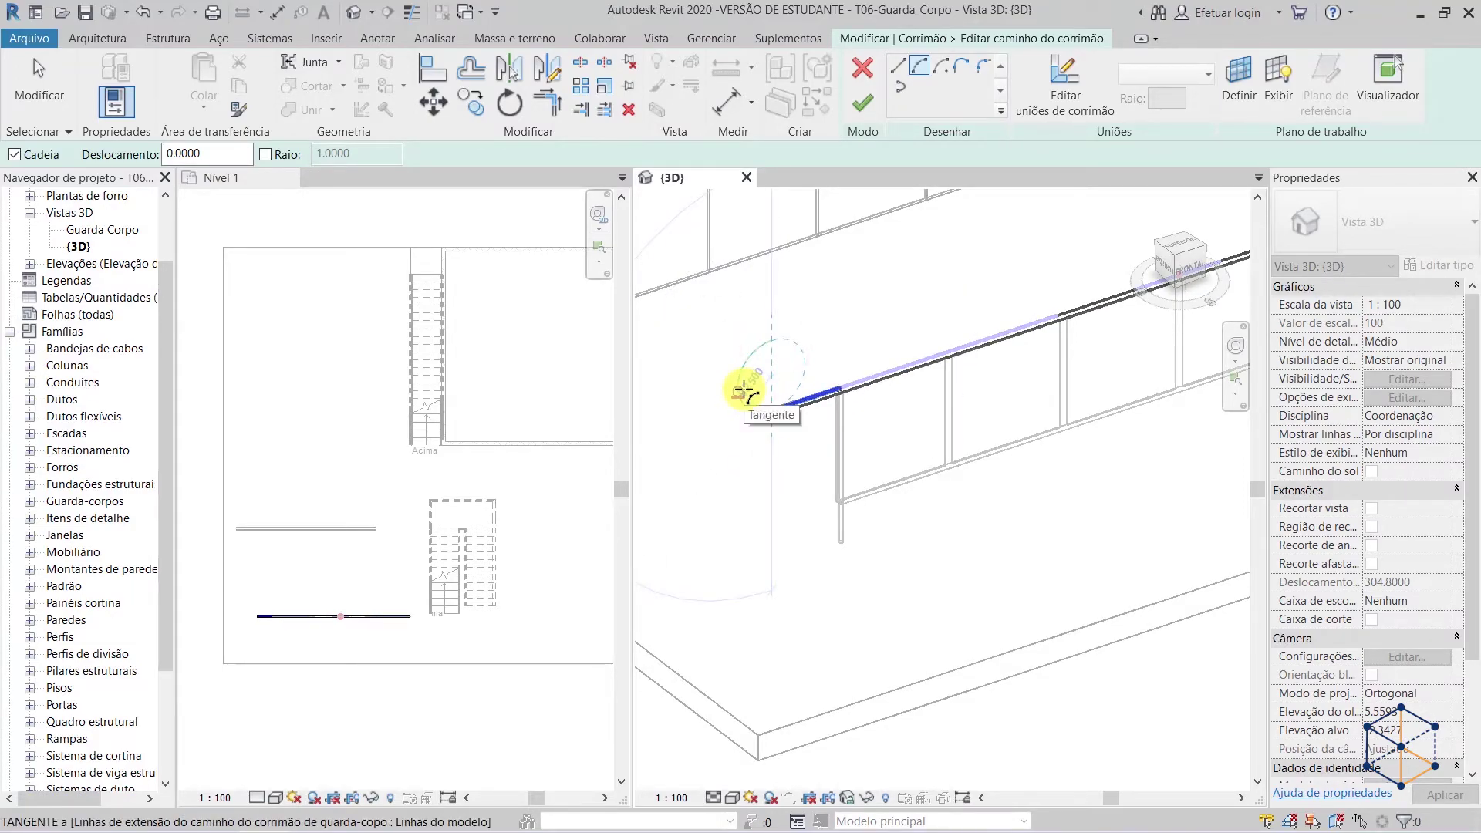
left_click(743, 392)
key("Escape")
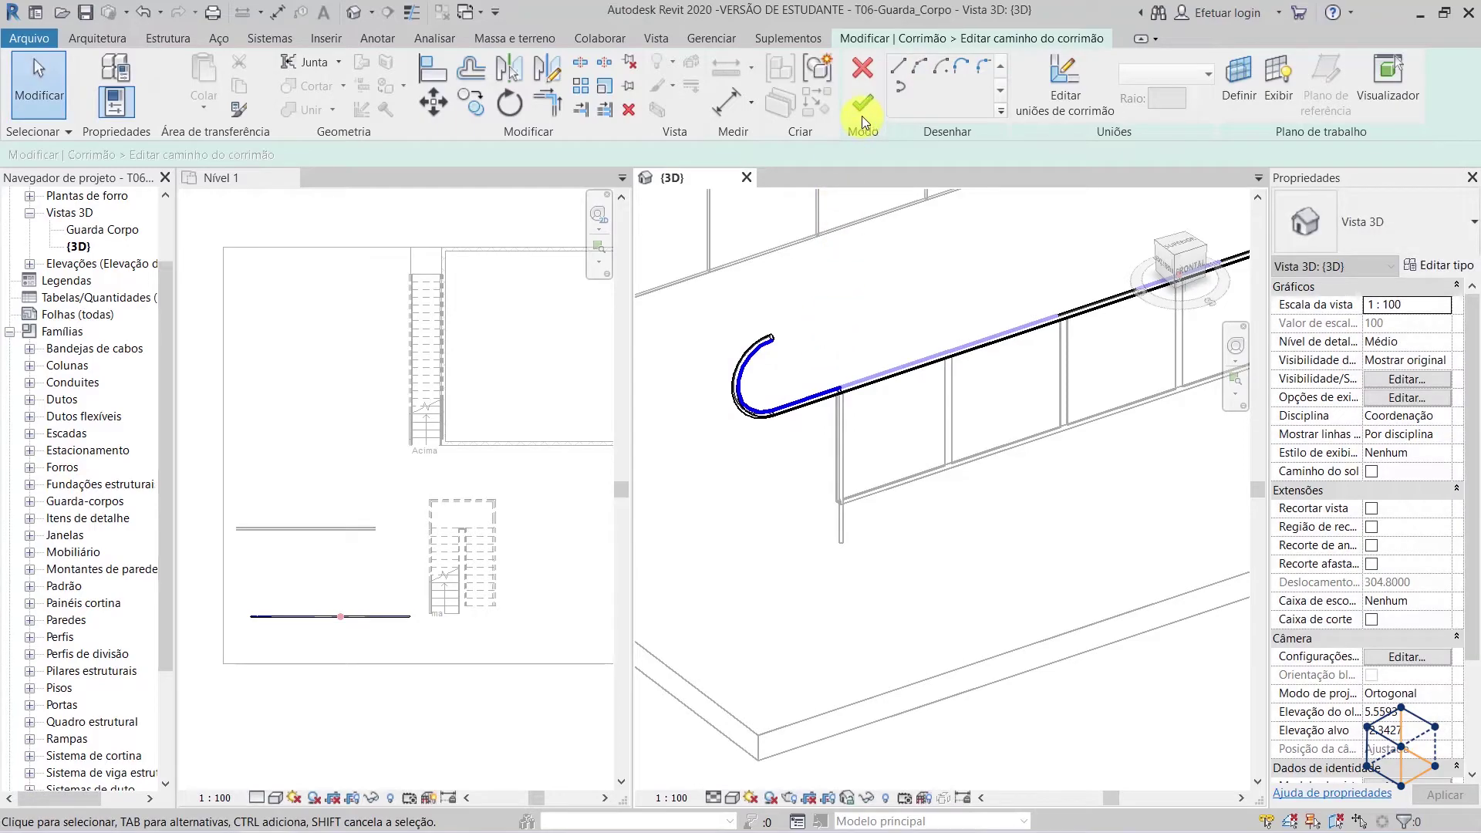
left_click(863, 104)
left_click(863, 104)
mouse_move(884, 543)
middle_mouse_down("shift")
mouse_move(1025, 565)
mouse_move(986, 608)
middle_mouse_up("shift")
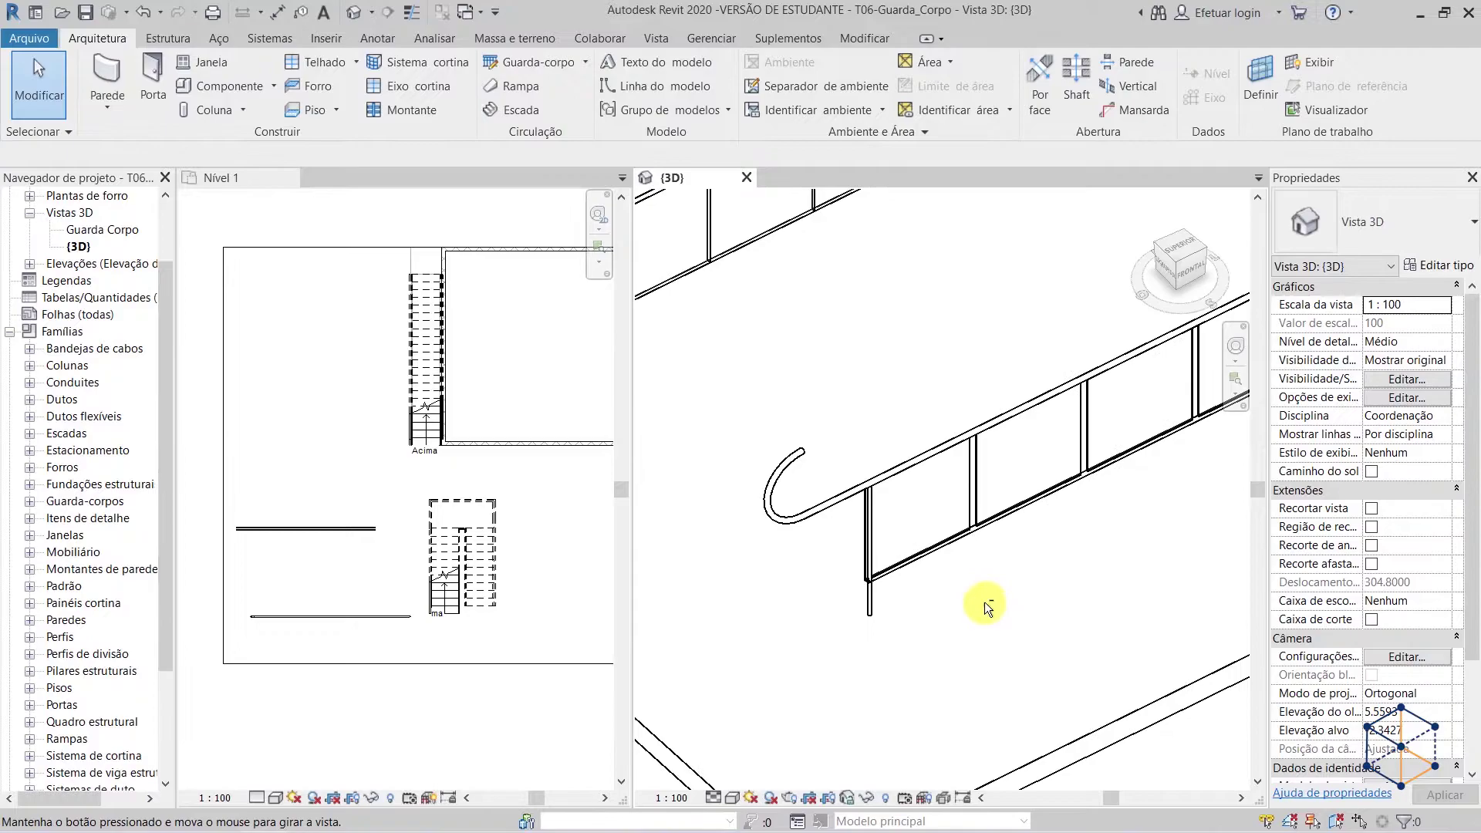
- Reopen the path of the extended Circular - 40 mm top rail for editing
left_click(798, 457)
left_click(777, 478)
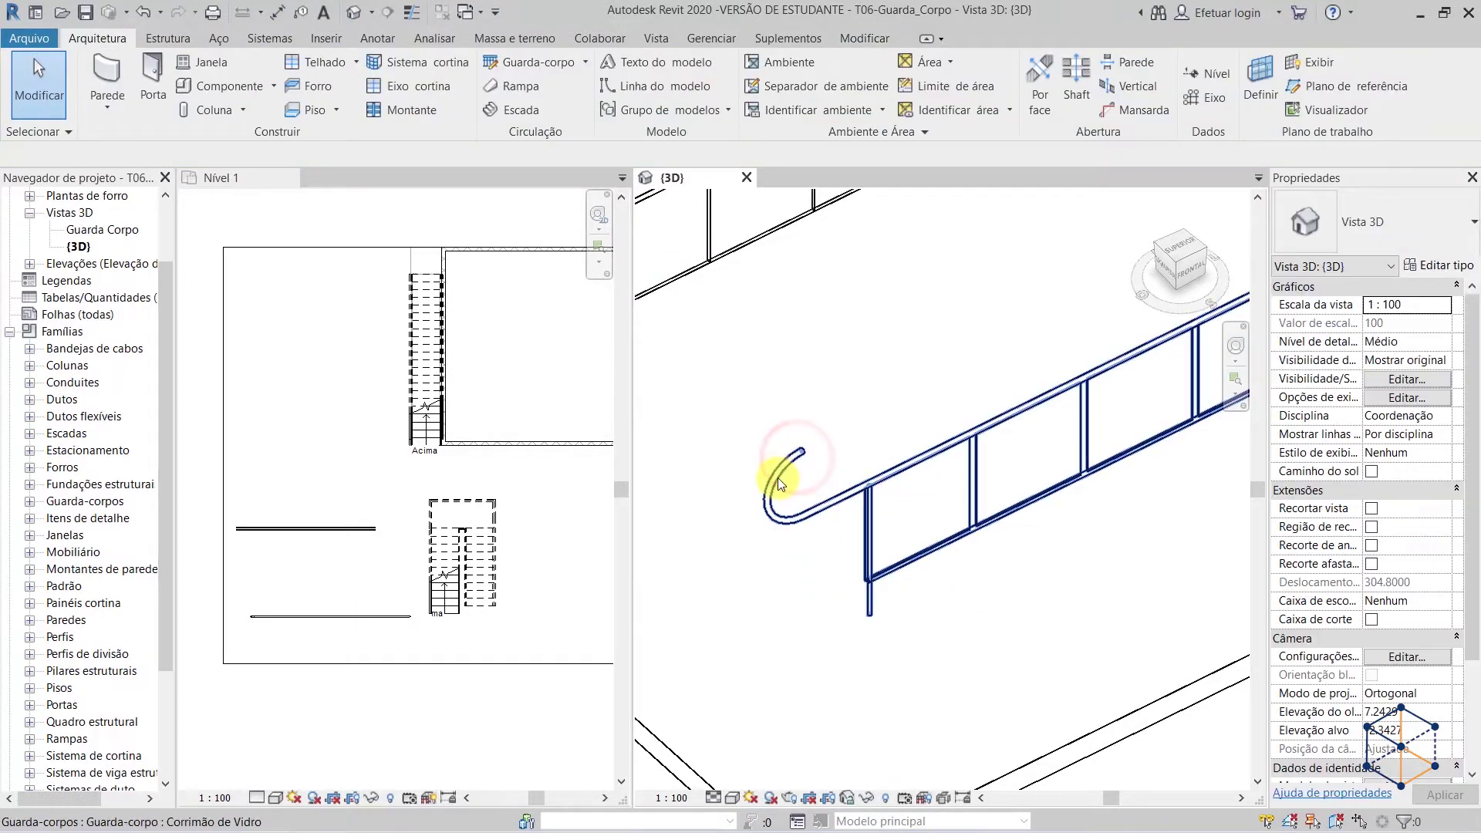
key("Tab")
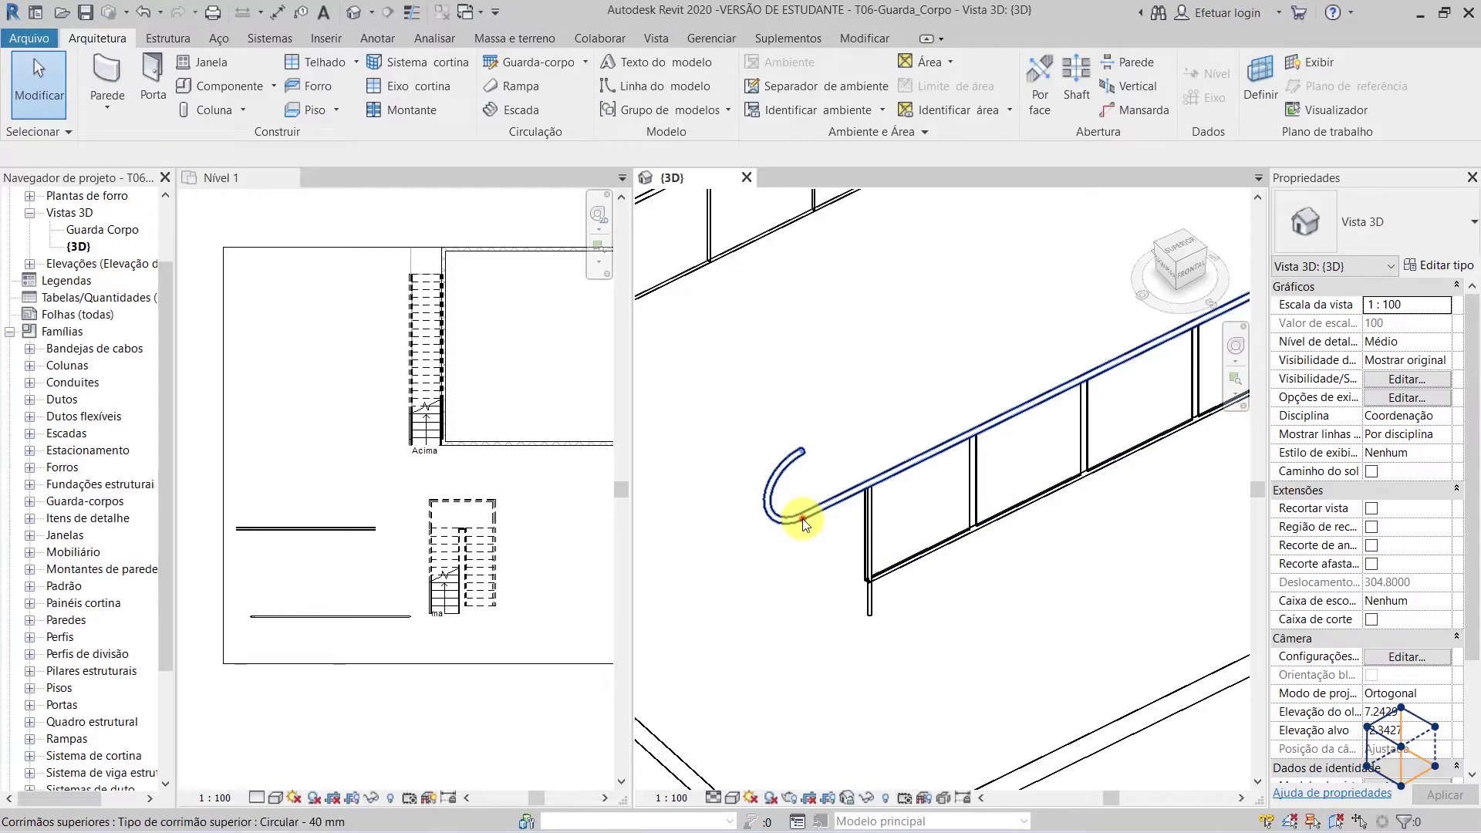
left_click(802, 518)
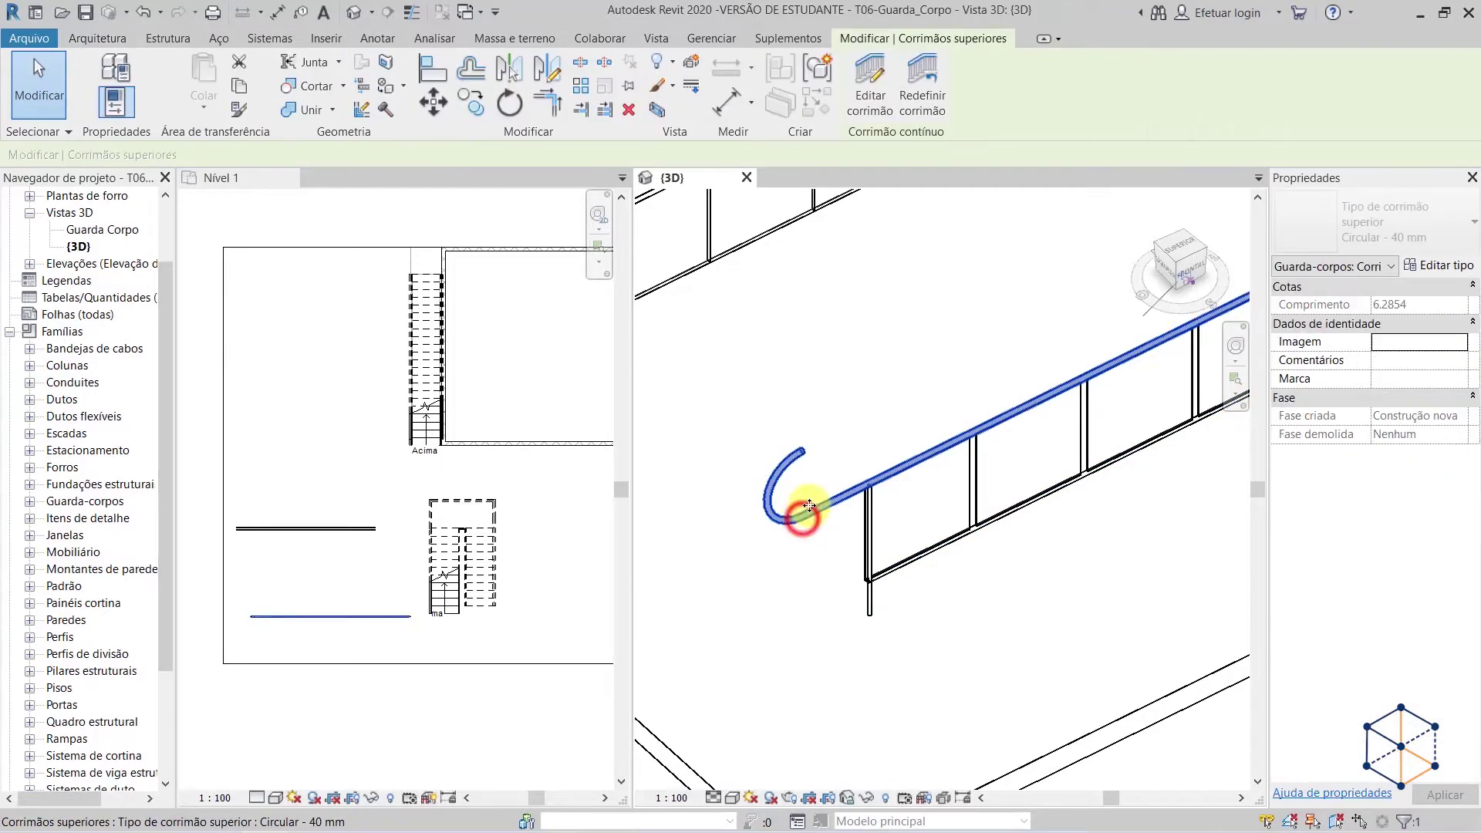
left_click(872, 106)
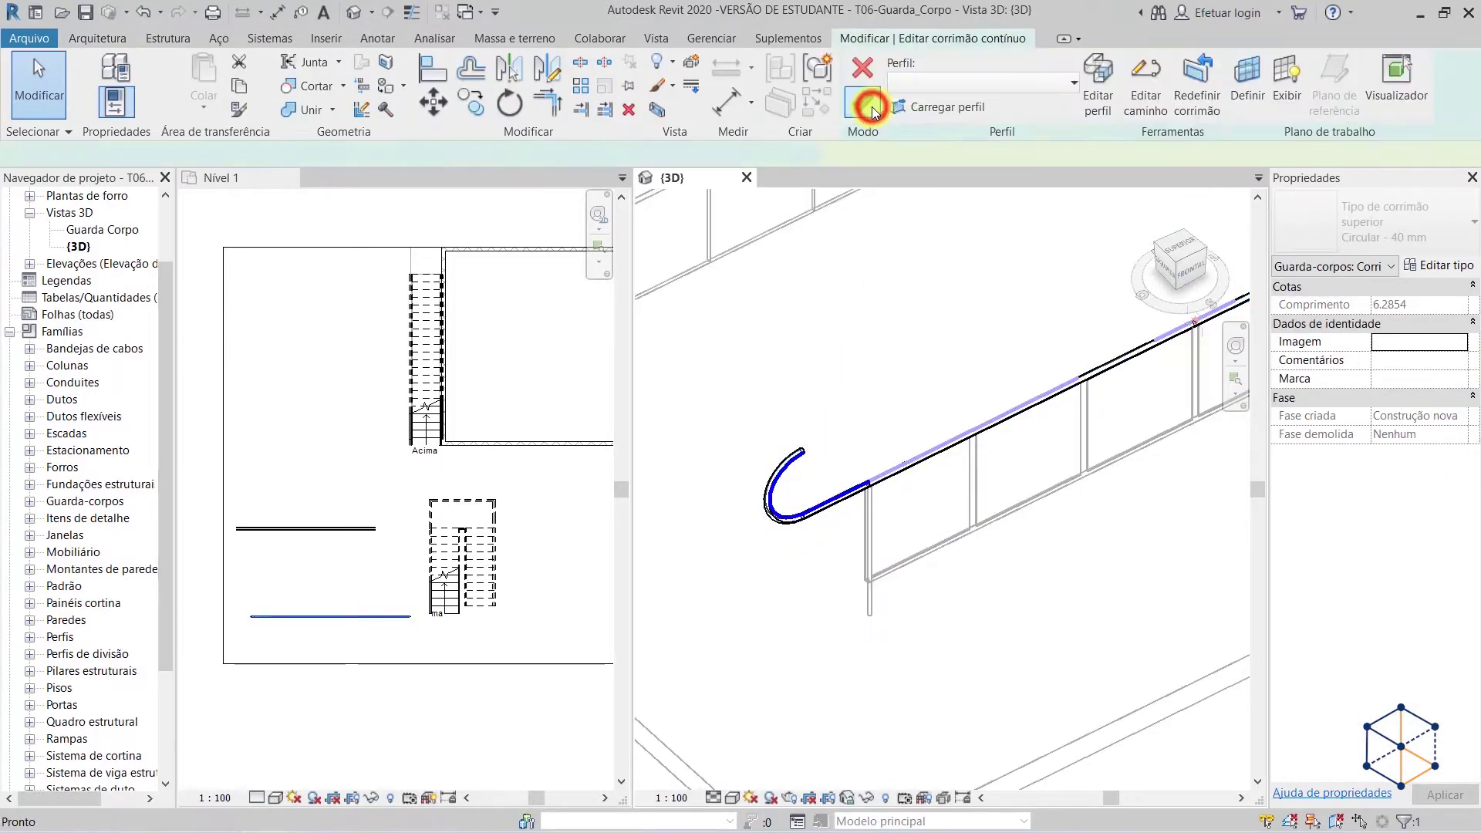
left_click(1141, 104)
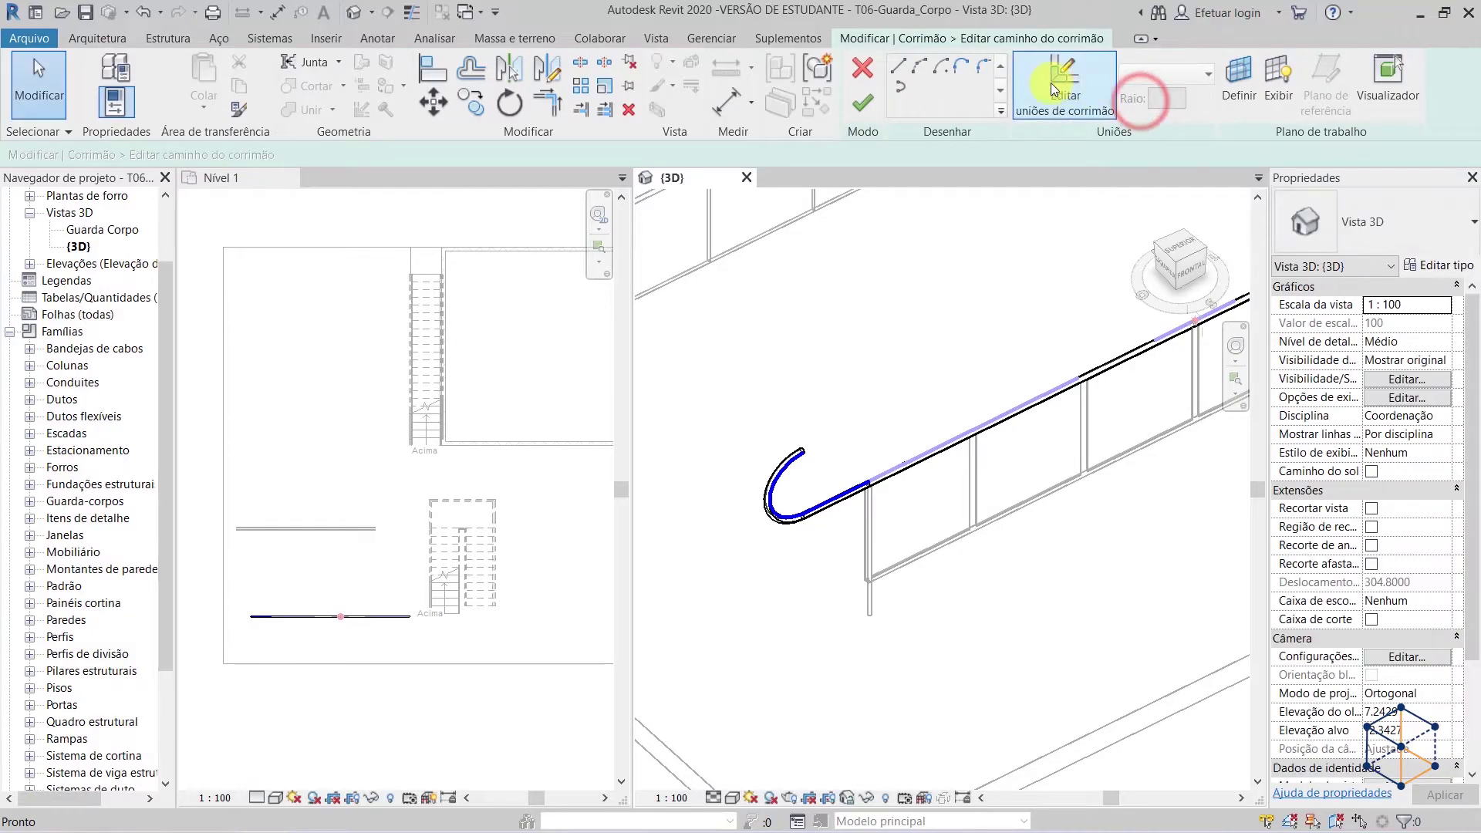
- Continue the top rail path from the curl's end with a tangent reverse arc and a straight segment, and finish the rail edit
left_click(922, 63)
left_click(805, 448)
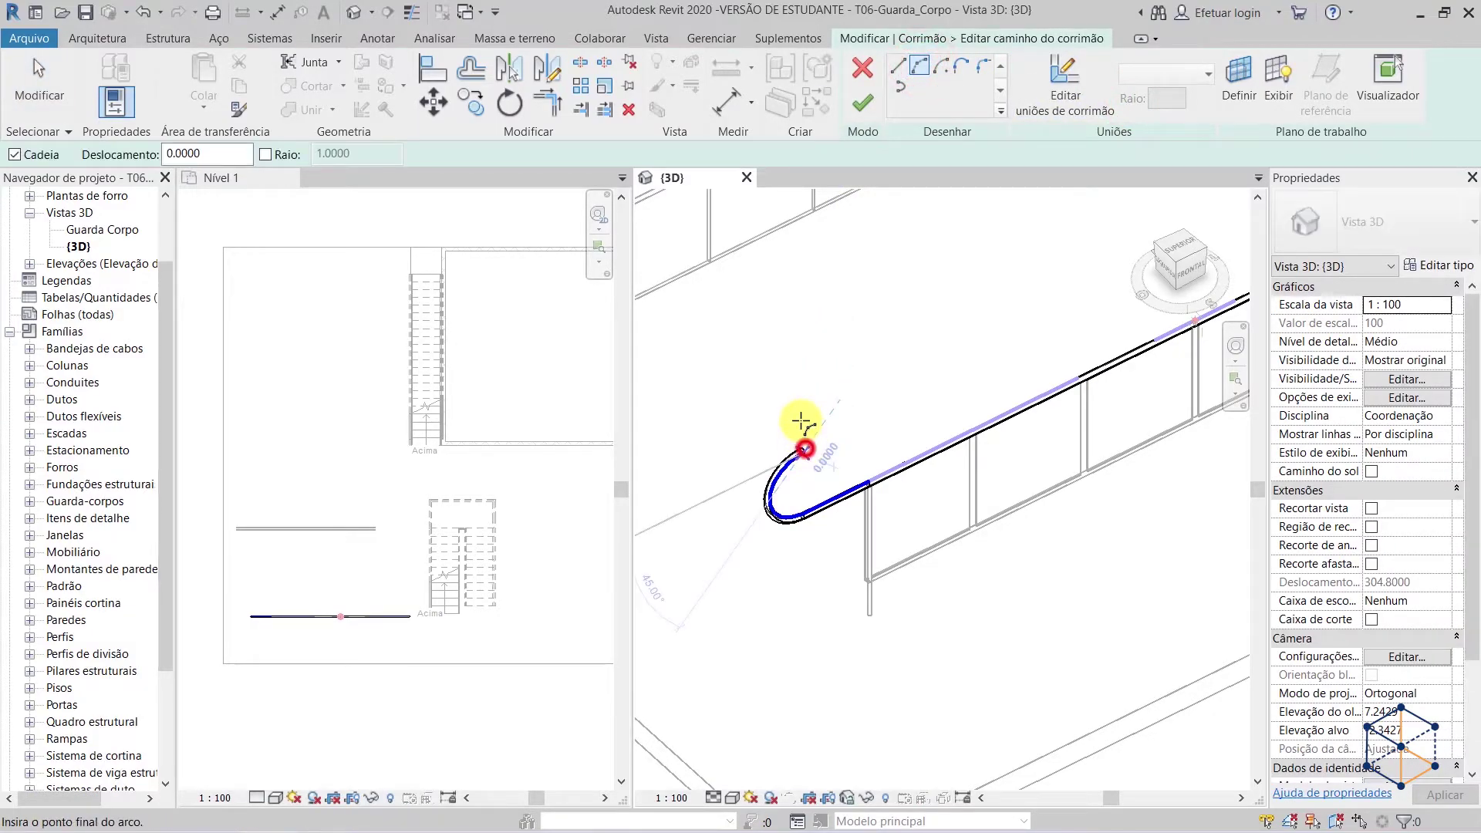
left_click(801, 359)
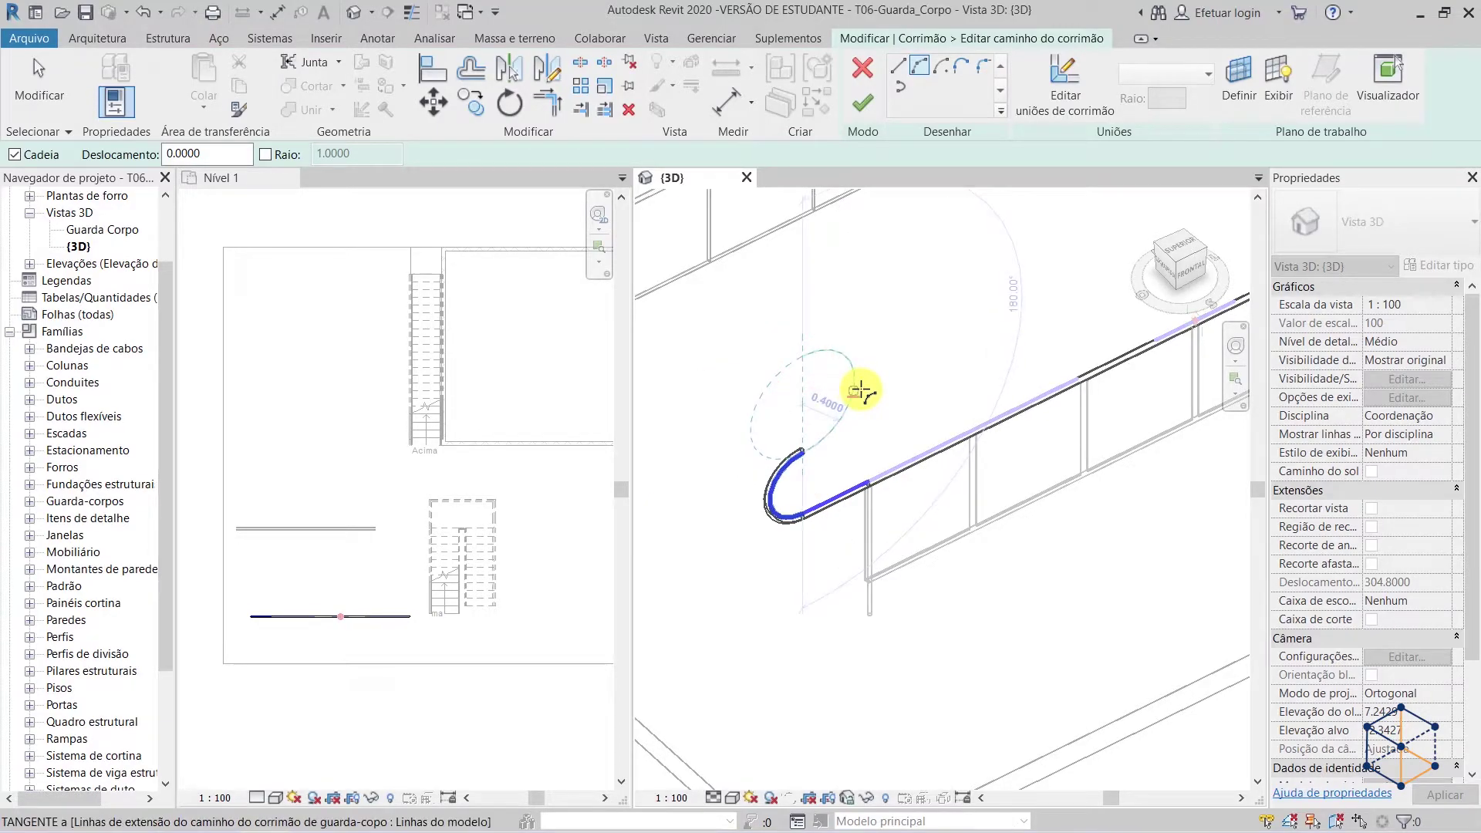
left_click(861, 389)
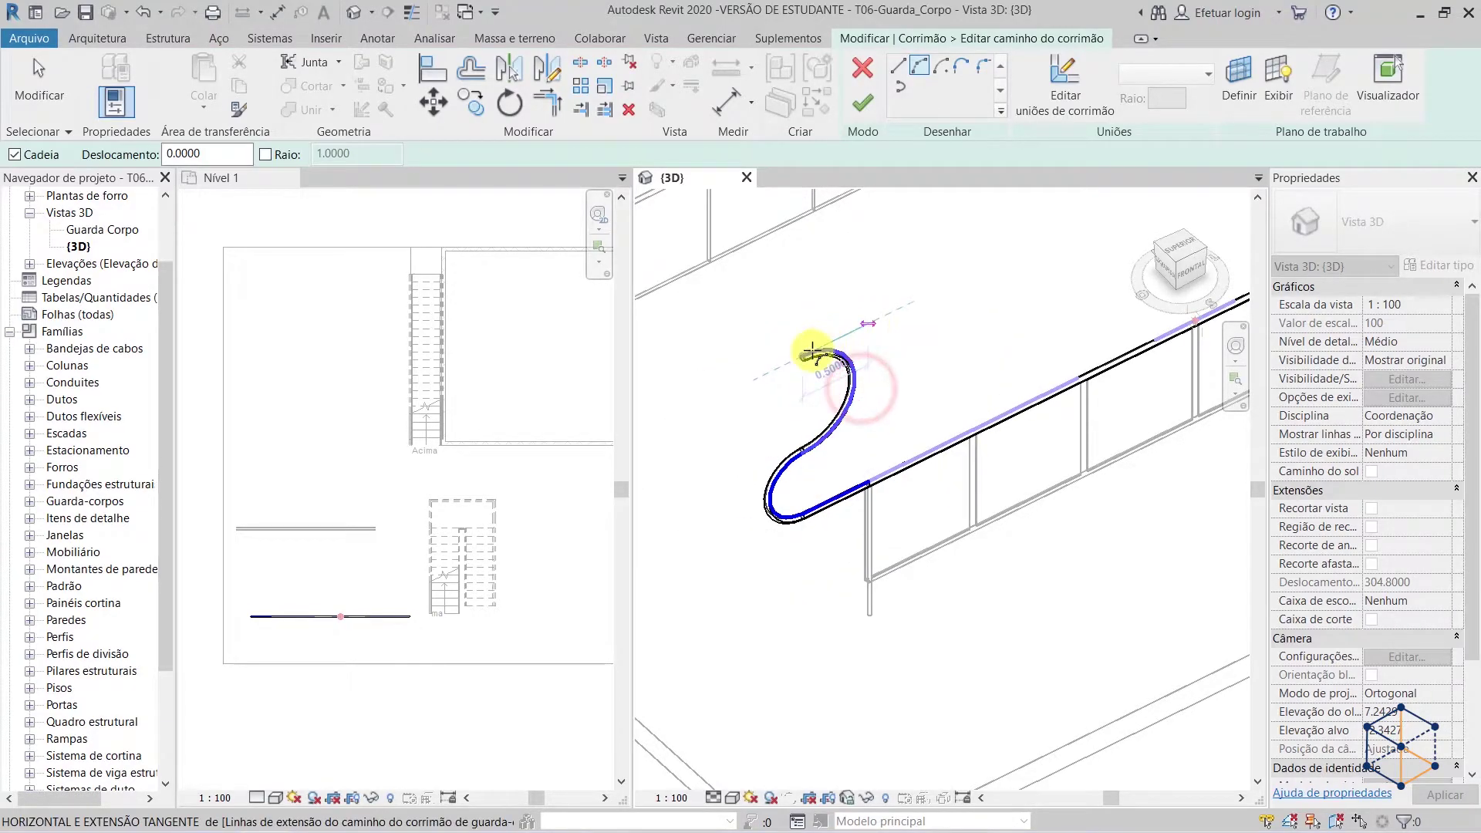
left_click(803, 356)
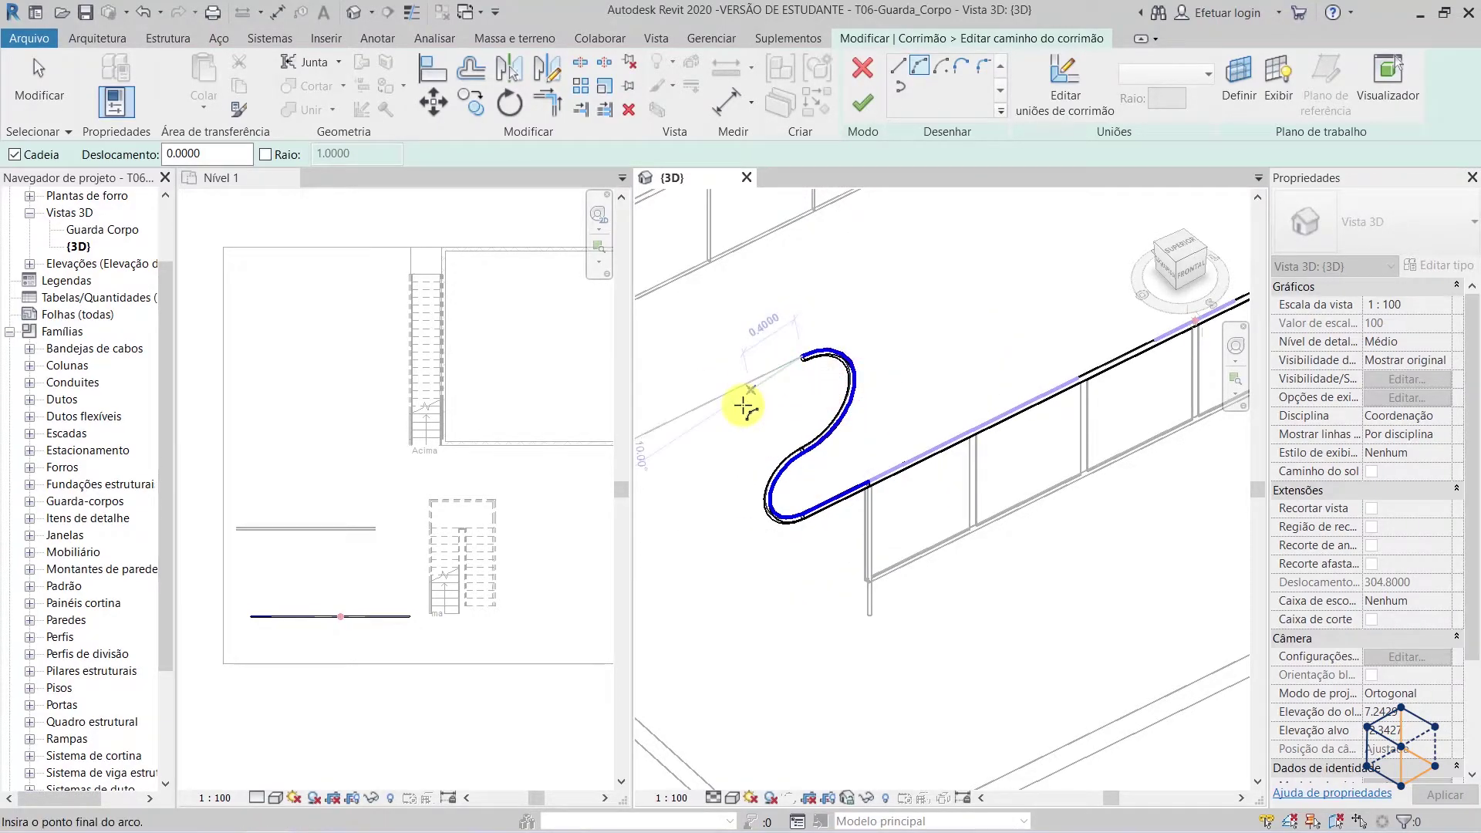
left_click(672, 422)
left_click(860, 110)
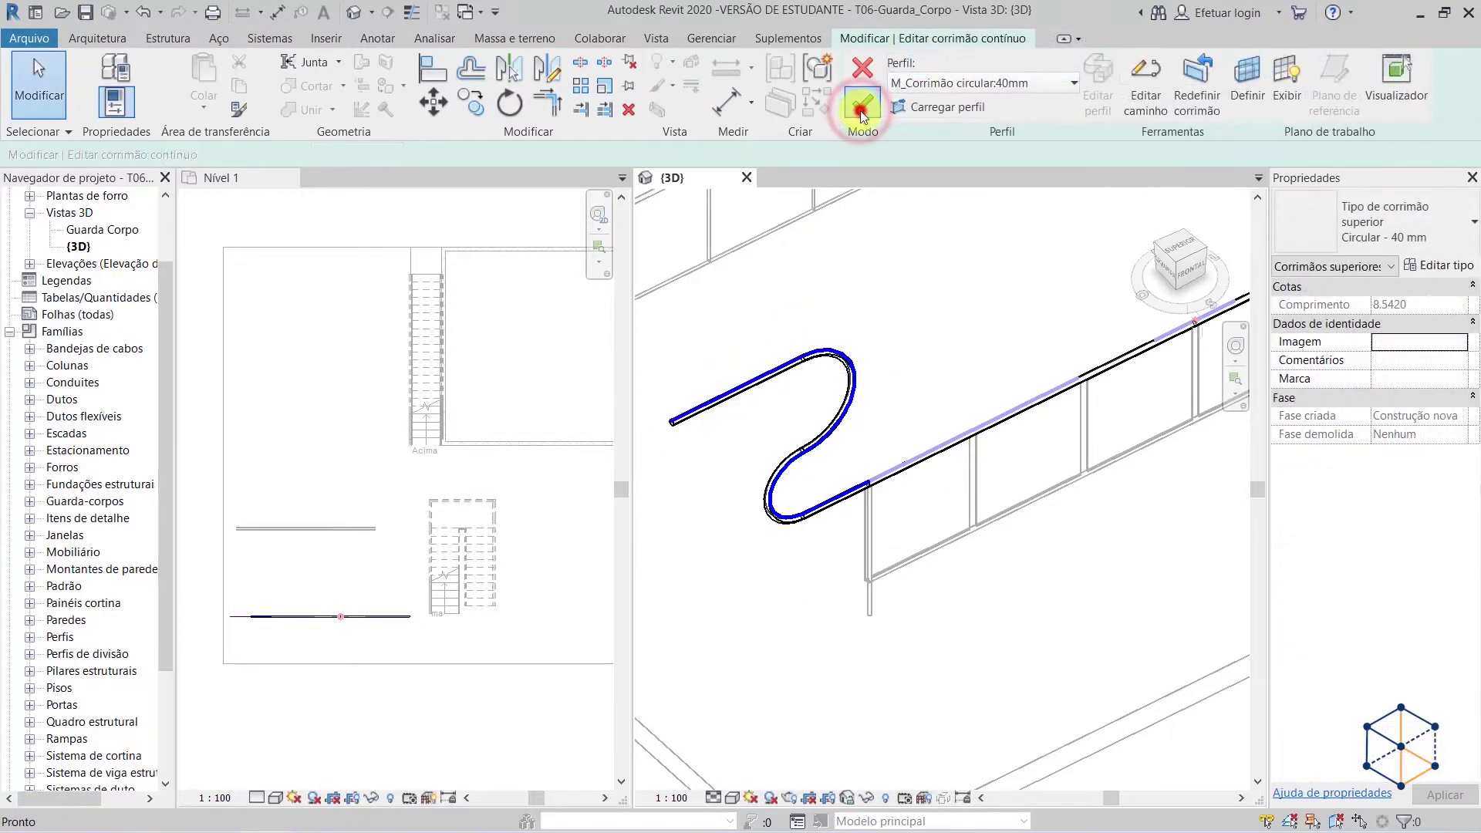
left_click(861, 110)
scroll(968, 609, "down", 2)
key("Escape")
middle_click_drag(962, 671, 860, 594, "shift")
- Change the Corrimão de Vidro railing with the extended top rail to the 1100mm type
left_click(876, 509)
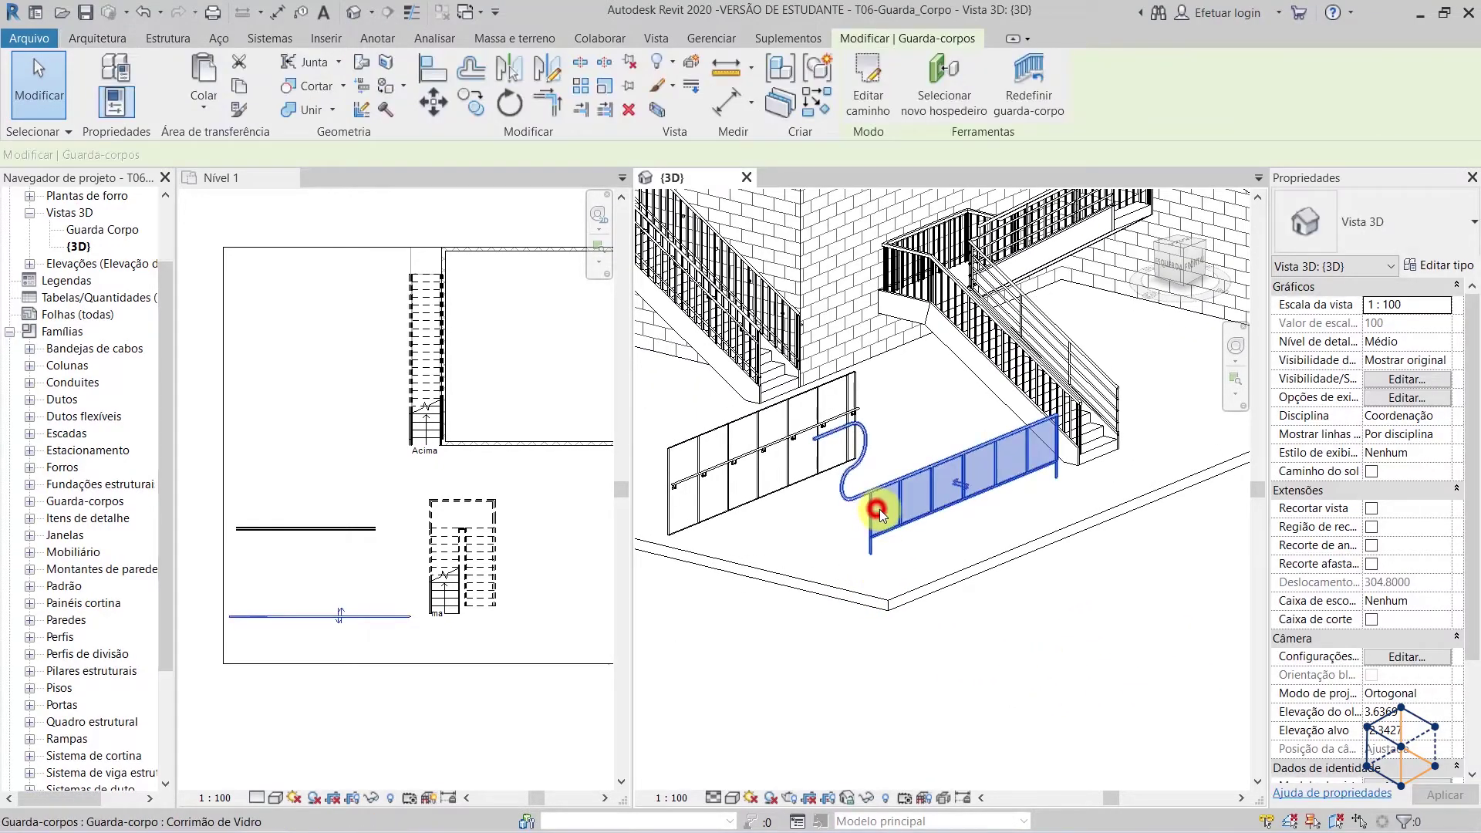
left_click(1448, 224)
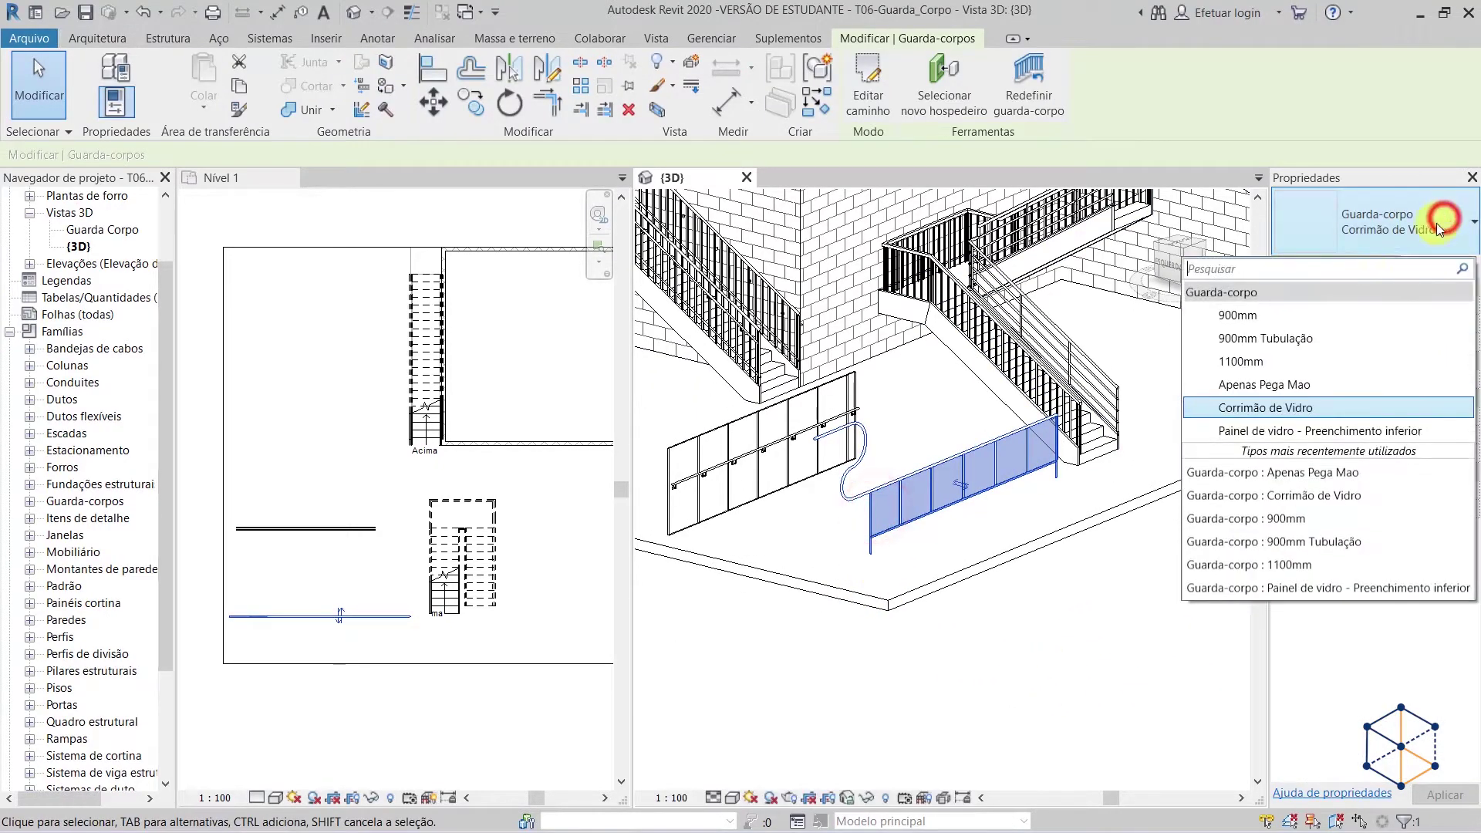
left_click(1261, 359)
left_click(1011, 679)
middle_click_drag(1013, 592, 1028, 687, "shift")
scroll(853, 569, "up", 5)
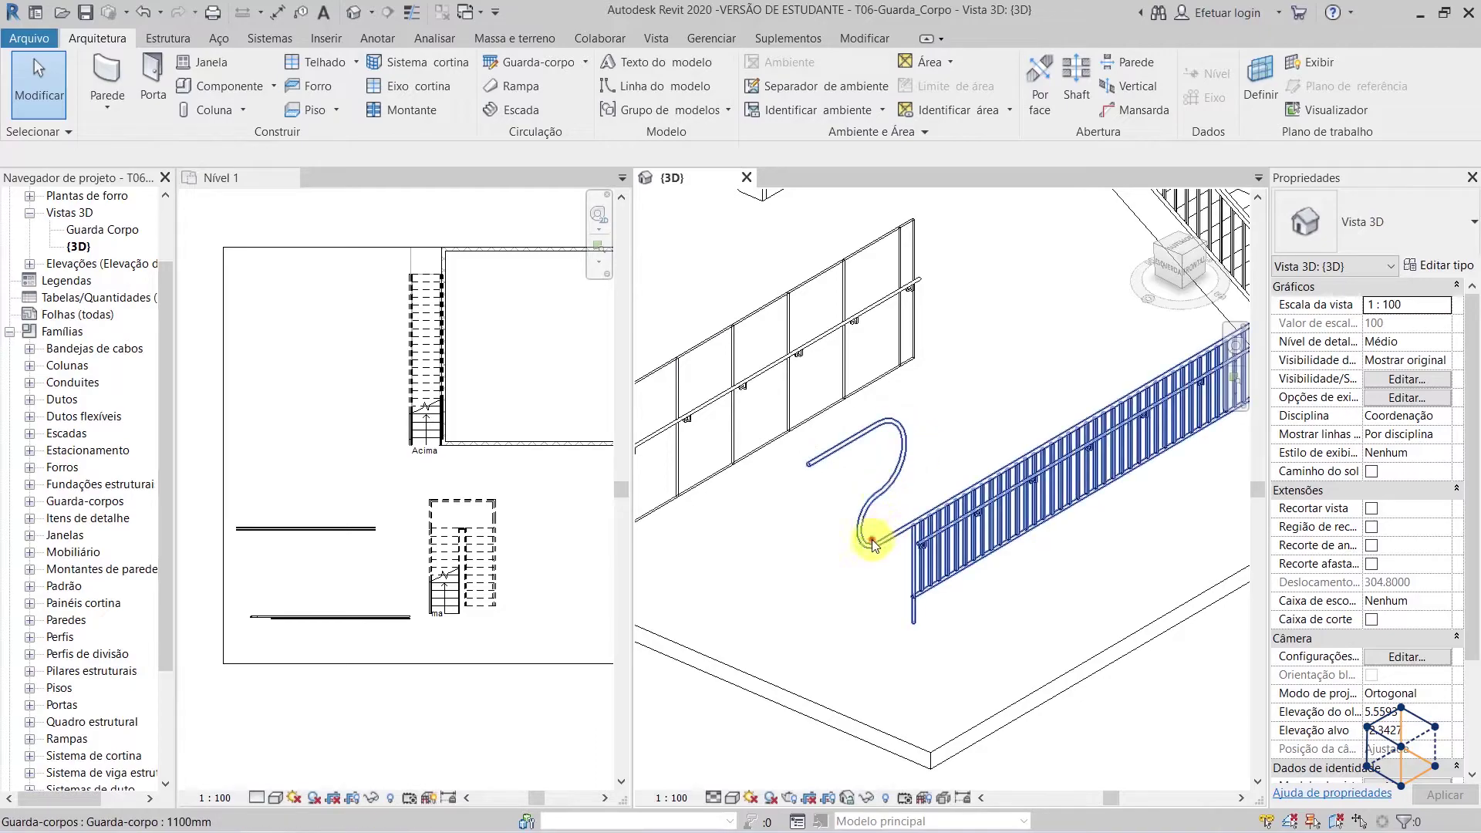
left_click(872, 544)
left_click(1355, 231)
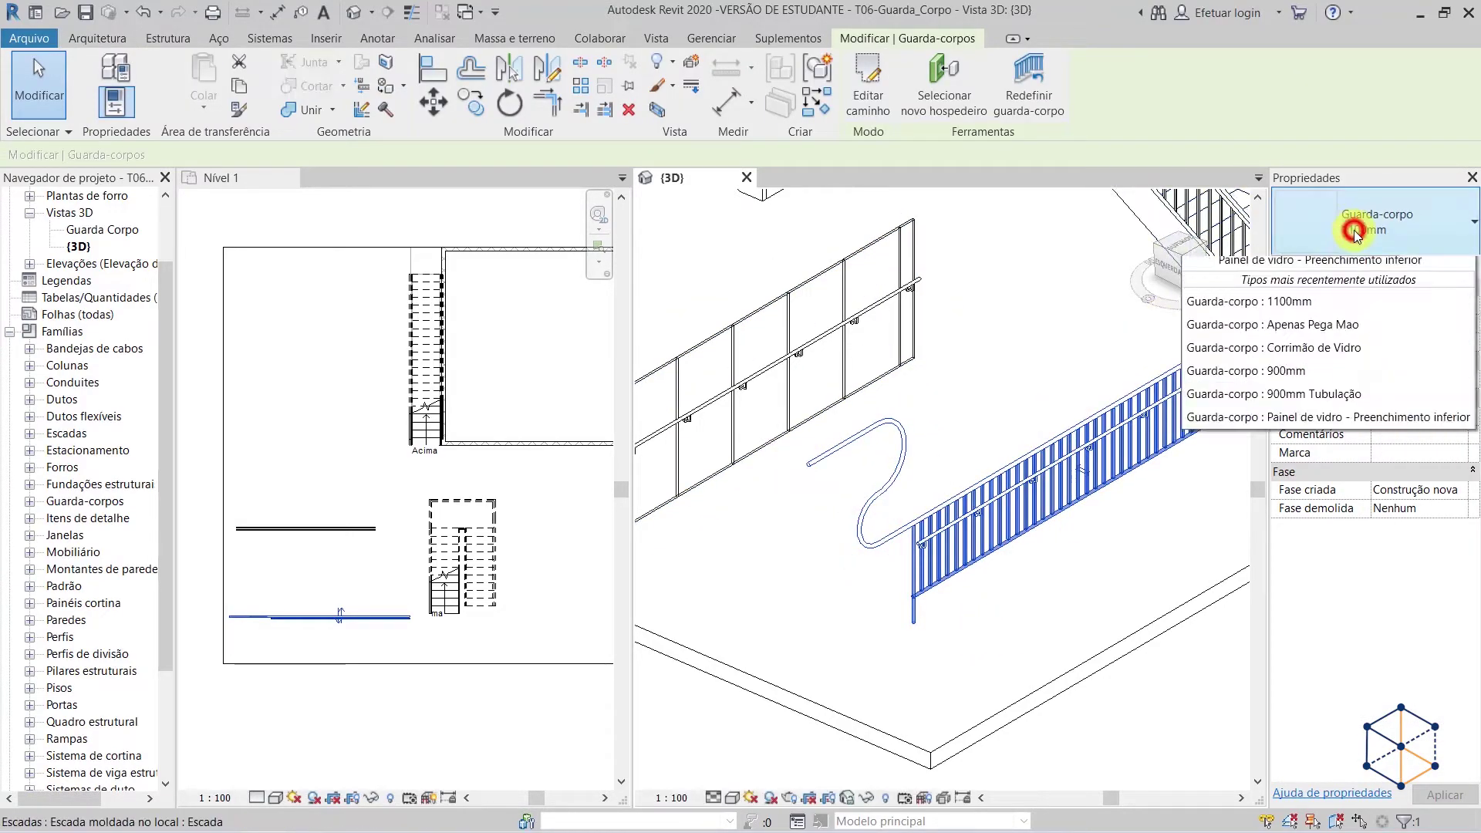
left_click(1319, 328)
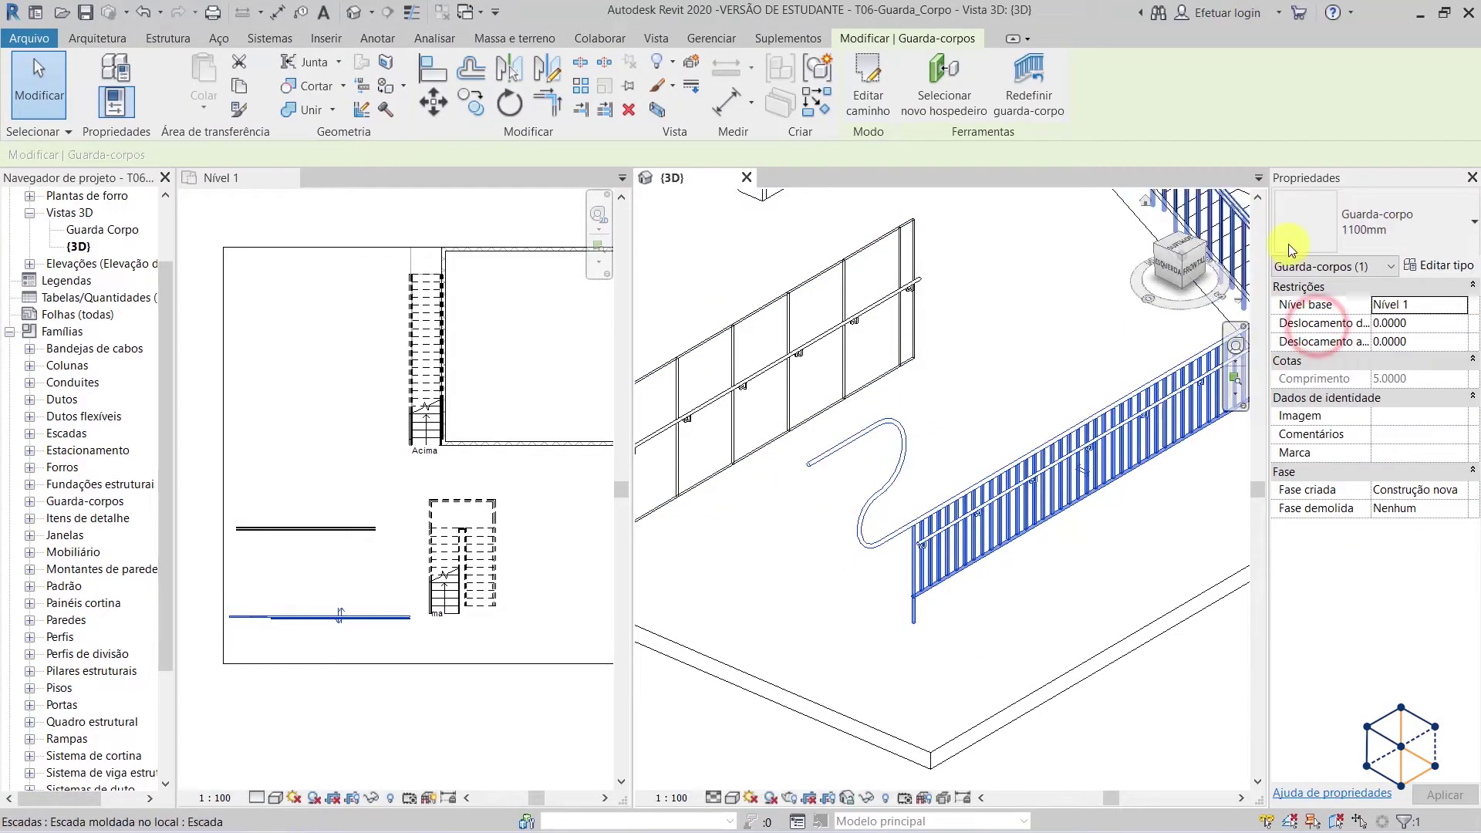
left_click(1412, 260)
left_click(1388, 217)
key("Escape")
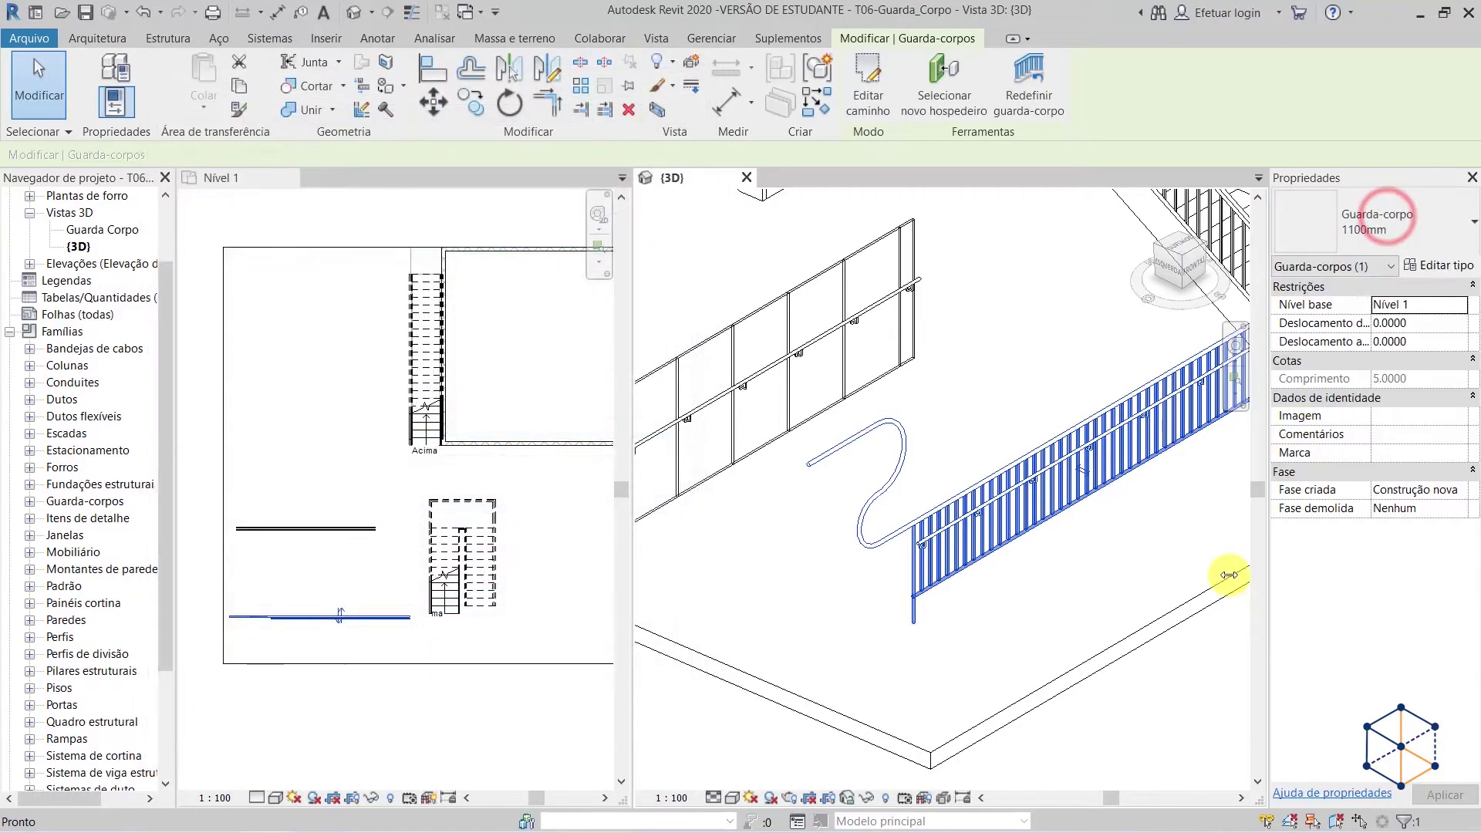
- Switch the railing with the curved top rail extension to the 900mm type
left_click(1034, 697)
left_click(925, 540)
left_click(1409, 206)
left_click(1284, 312)
left_click(1199, 680)
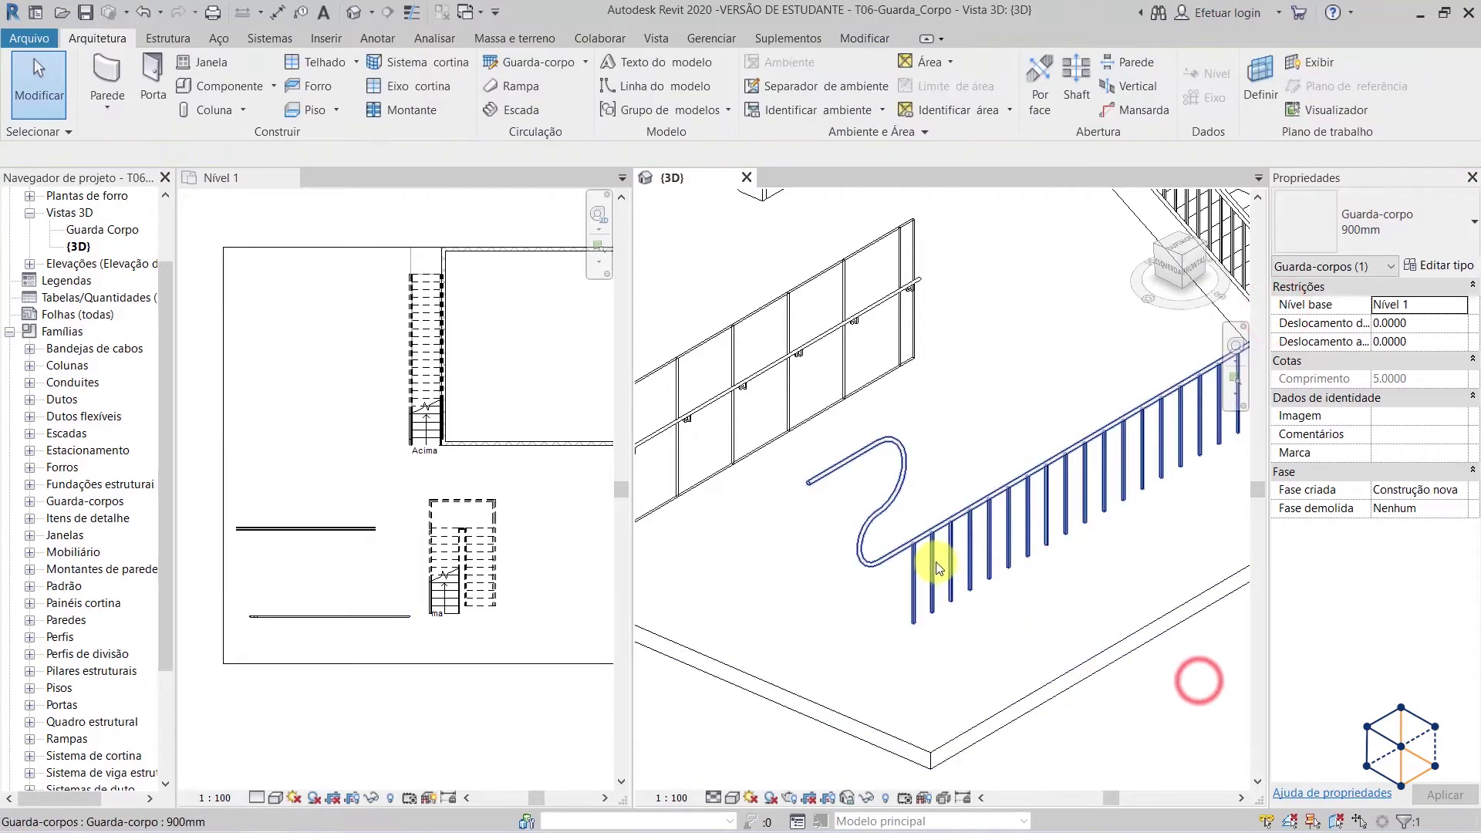
- Set the railing with the curved top rail extension back to the 1100mm type
left_click(939, 568)
left_click(1388, 229)
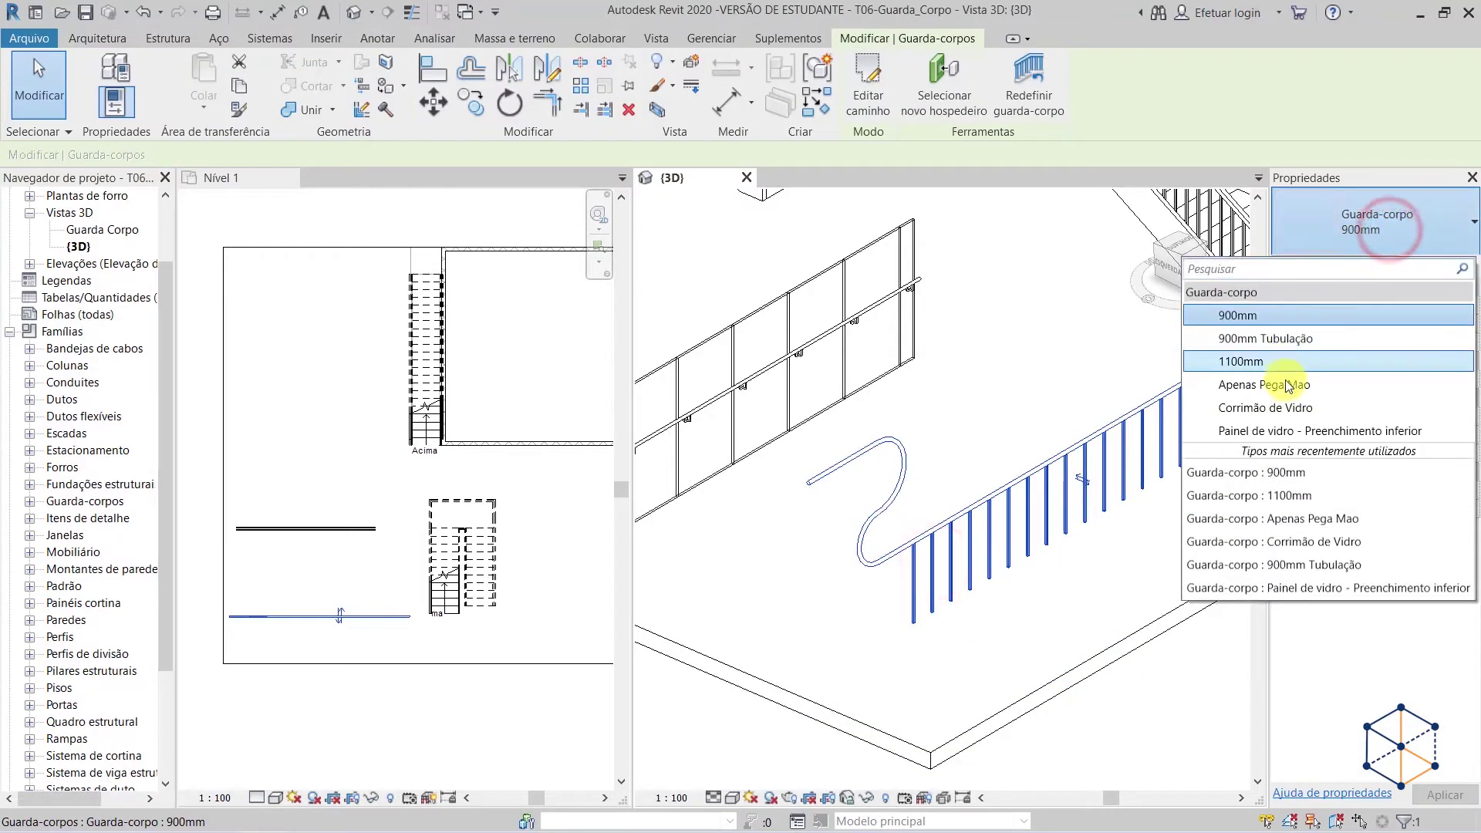
left_click(1257, 362)
left_click(1131, 699)
middle_click_drag(1131, 701, 1013, 614, "shift")
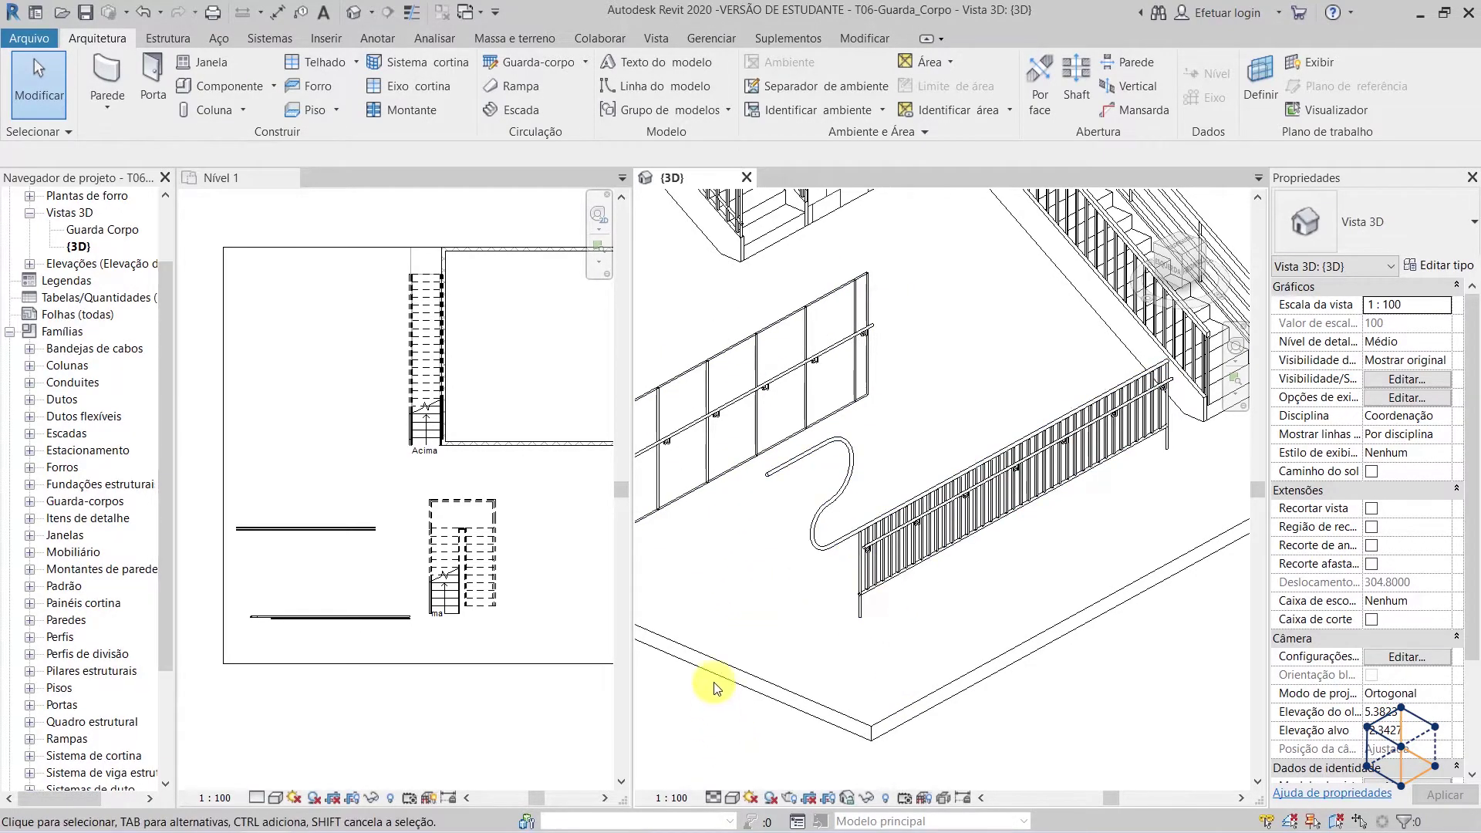
- Reset the railing's customized top rail to its default path, removing the curved extension
key("Tab")
left_click(817, 534)
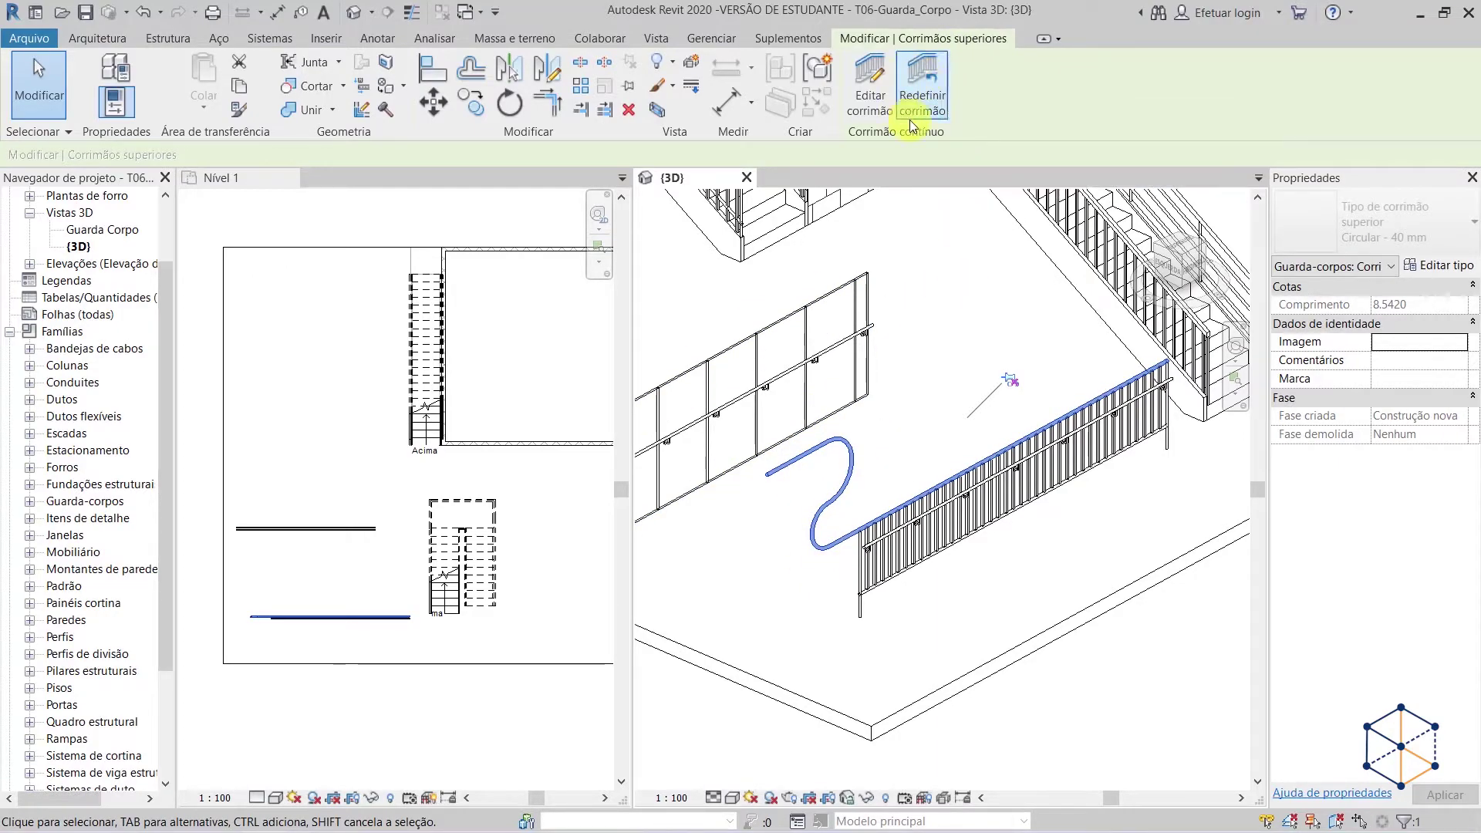
left_click(941, 100)
left_click(1091, 701)
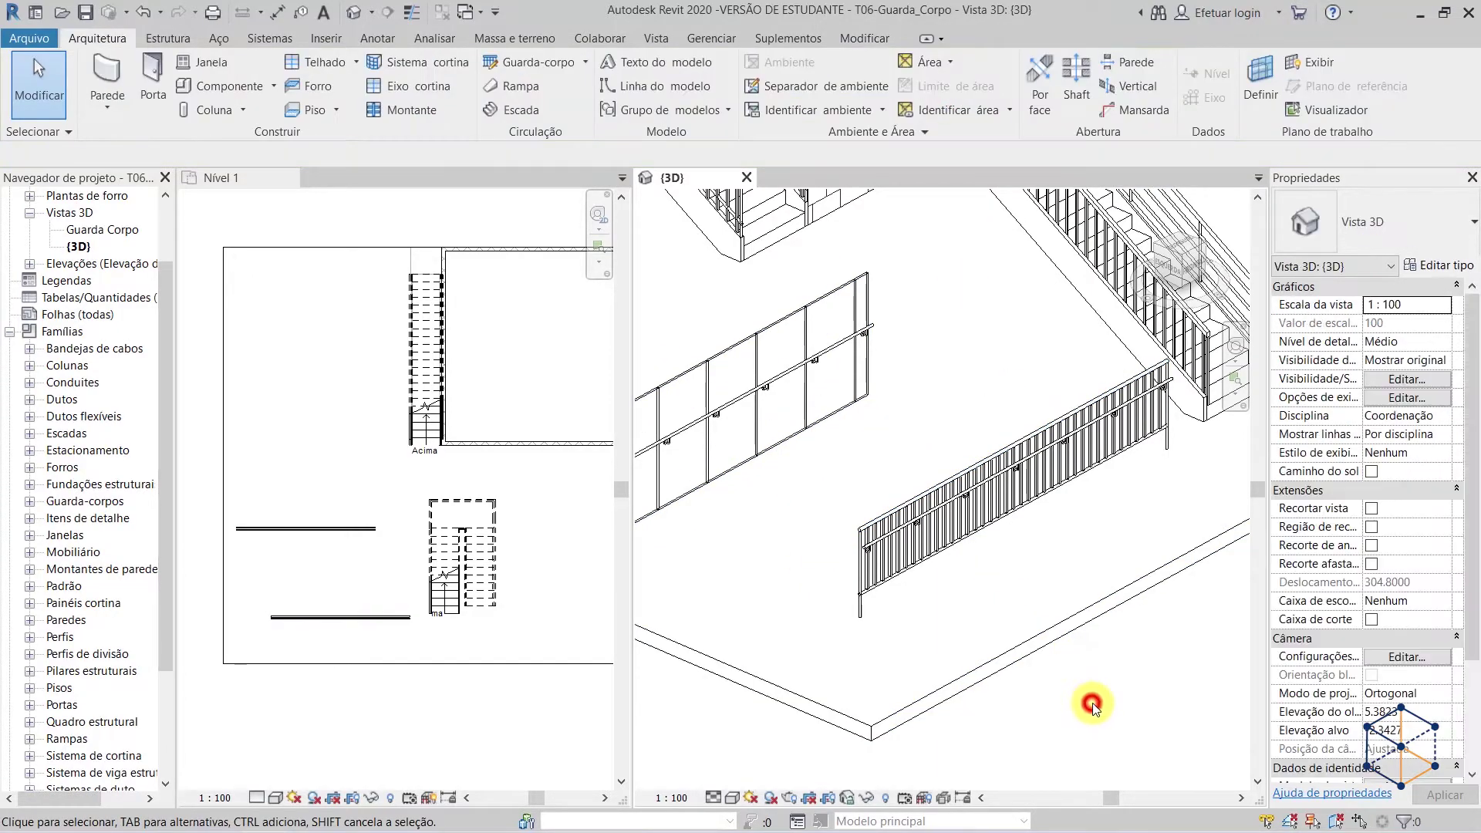
scroll(1093, 702, "down", 6)
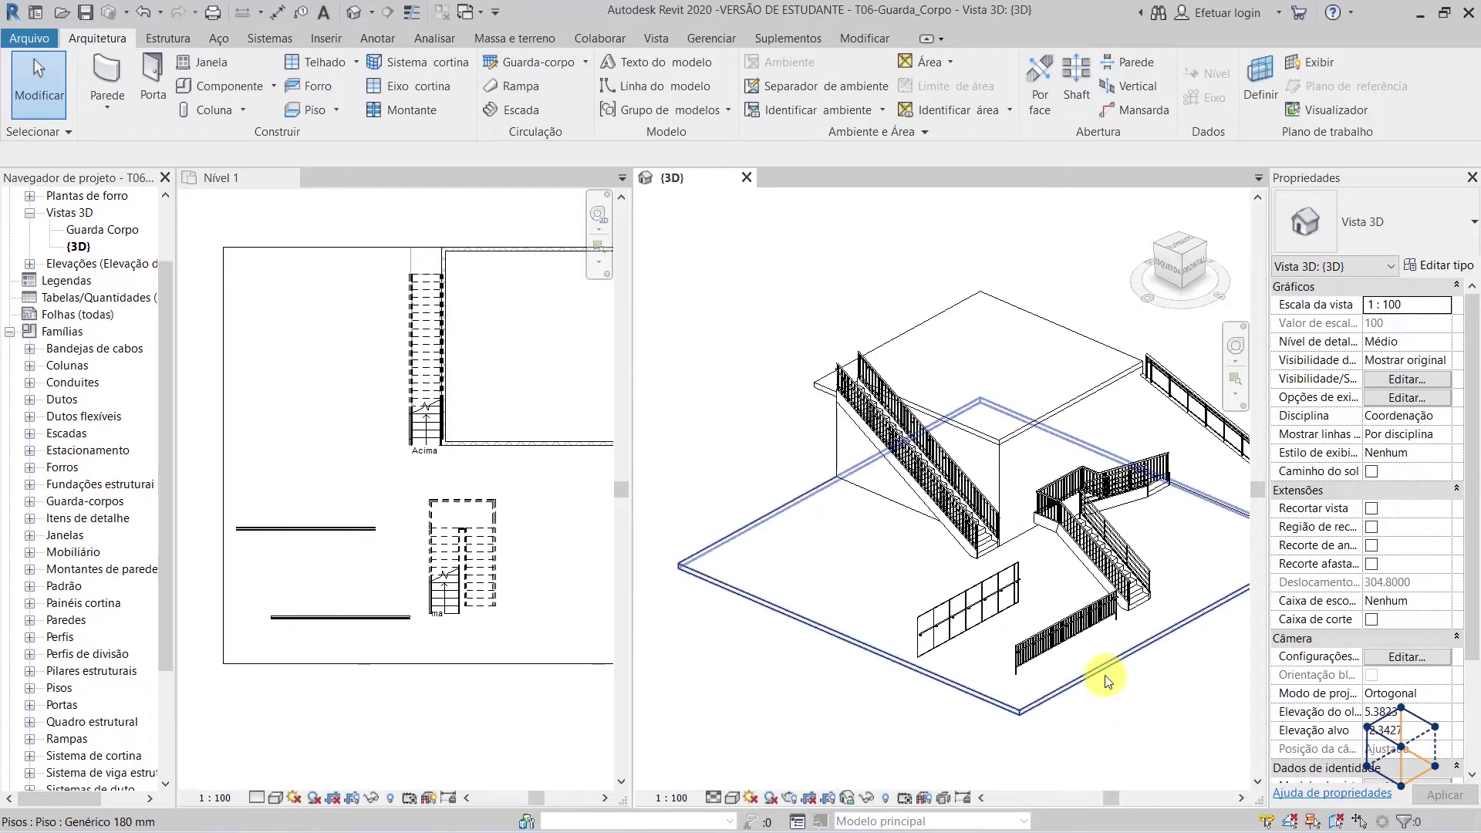
scroll(985, 685, "down", 3)
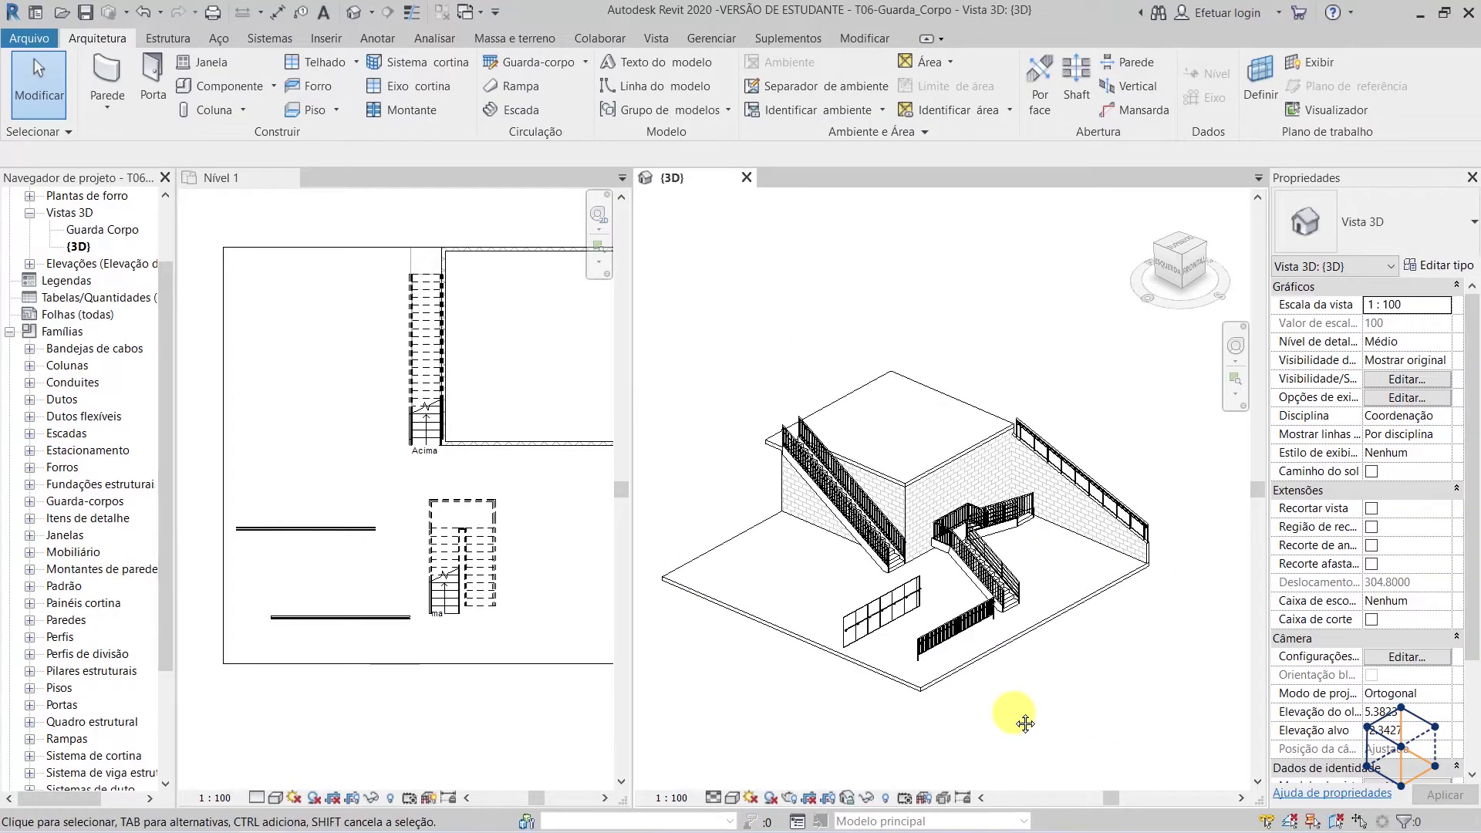